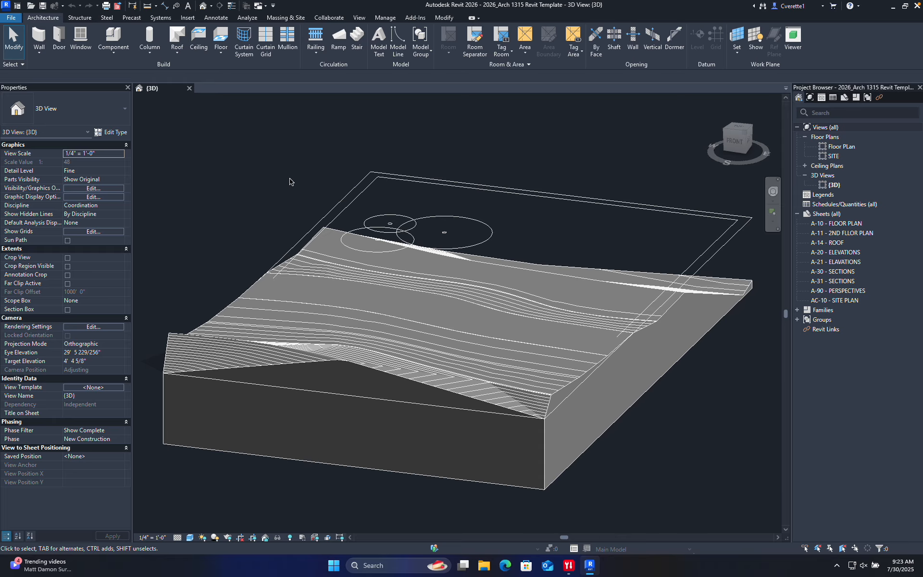
- Delete the toposolid from the 3D view, keeping the imported topography lines
{"action": "middle_click_drag", "start_coordinate": [326, 187], "coordinate": [279, 188], "text": "shift"}
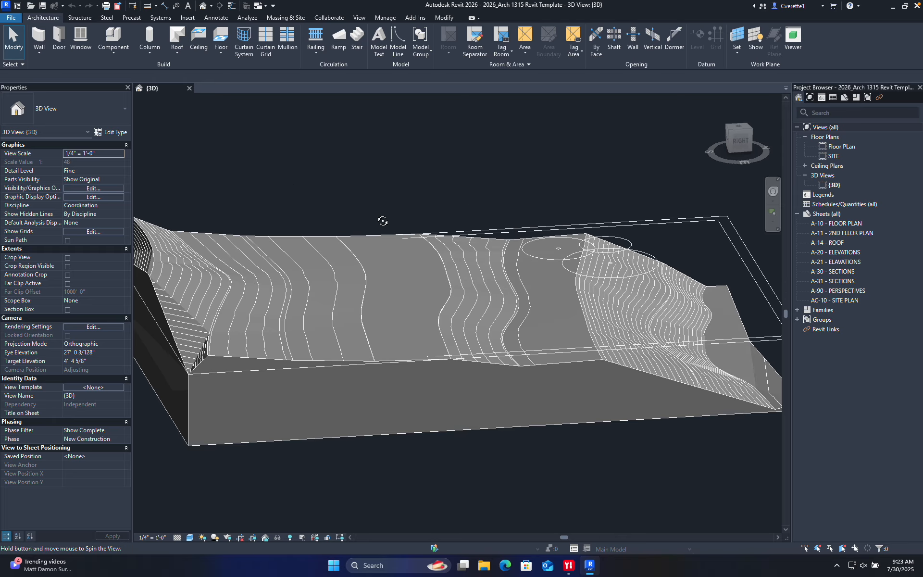
{"action": "middle_click_drag", "start_coordinate": [381, 219], "coordinate": [255, 213], "text": "shift"}
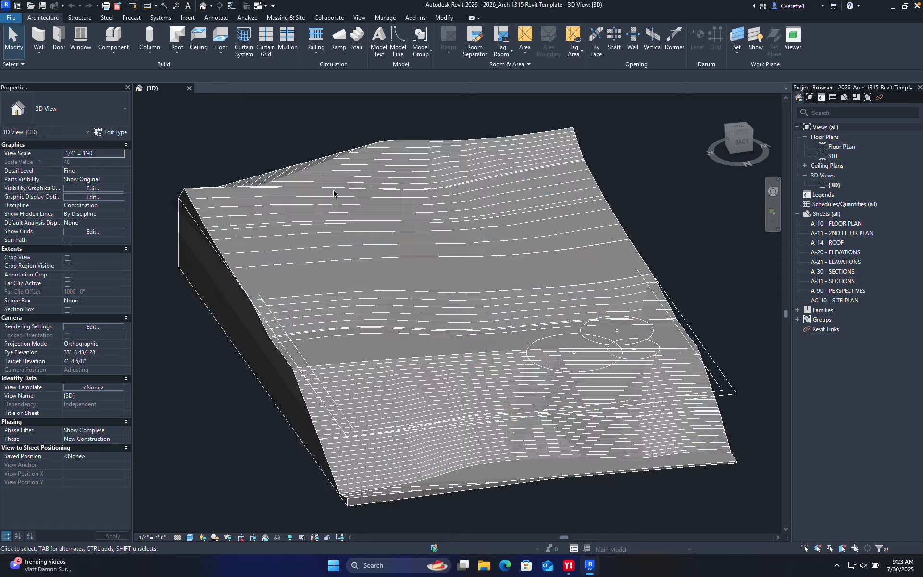
{"action": "scroll", "coordinate": [461, 240], "scroll_direction": "down", "scroll_amount": 3}
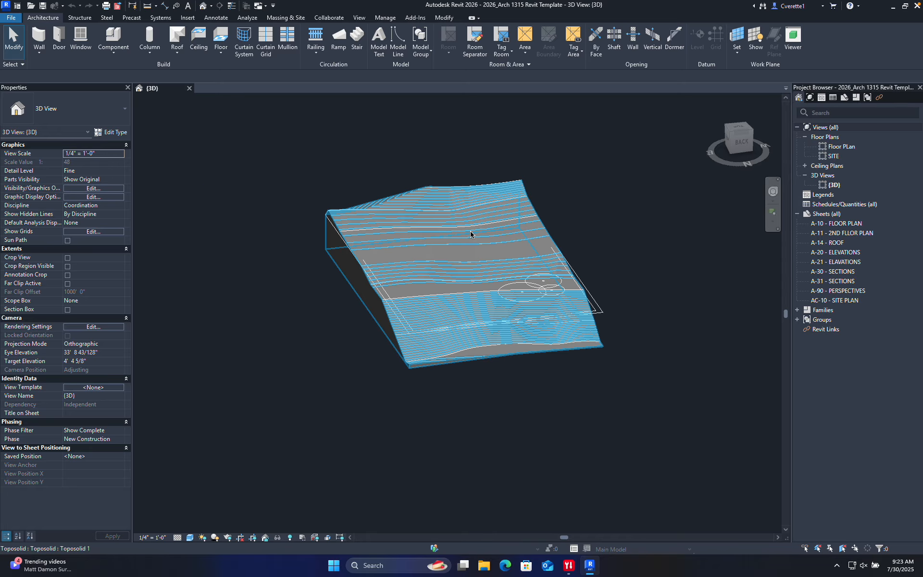
{"action": "scroll", "coordinate": [592, 212], "scroll_direction": "up", "scroll_amount": 2}
{"action": "middle_click_drag", "start_coordinate": [595, 252], "coordinate": [464, 313], "text": "shift"}
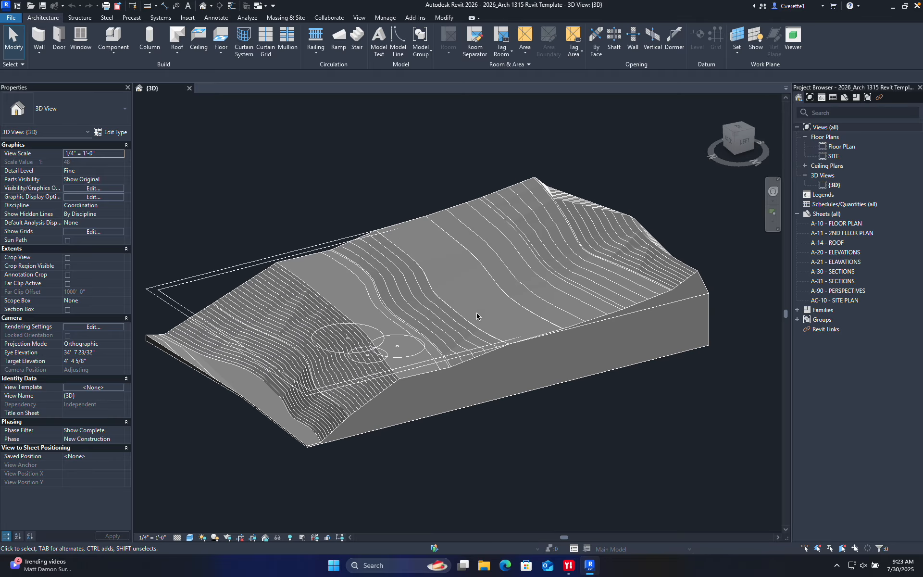
{"action": "left_click", "coordinate": [436, 418]}
{"action": "key", "text": "Delete"}
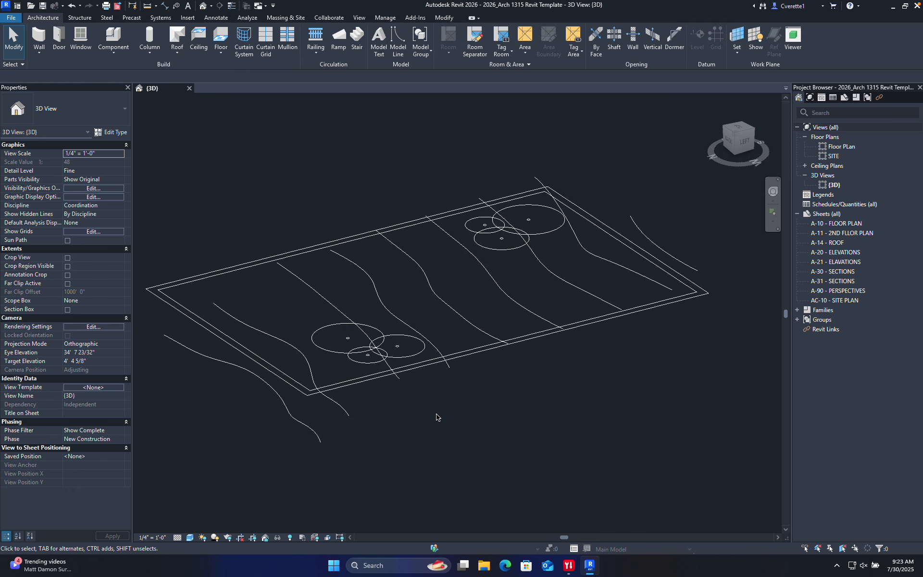
- Review the available command sets, from Architecture, Structure and Steel through Massing & Site, Collaborate, View and Manage to Modify
{"action": "middle_click_drag", "start_coordinate": [384, 473], "coordinate": [425, 470]}
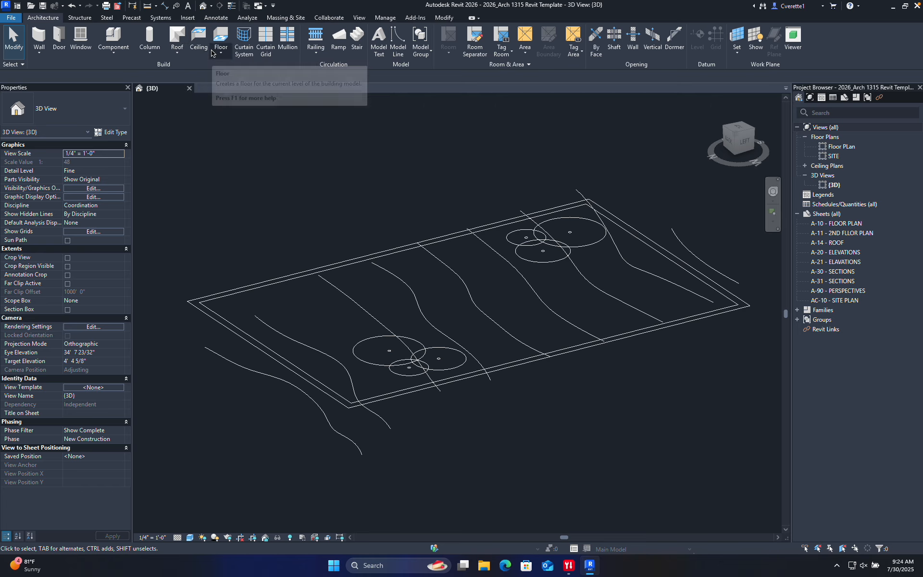
{"action": "left_click", "coordinate": [178, 53]}
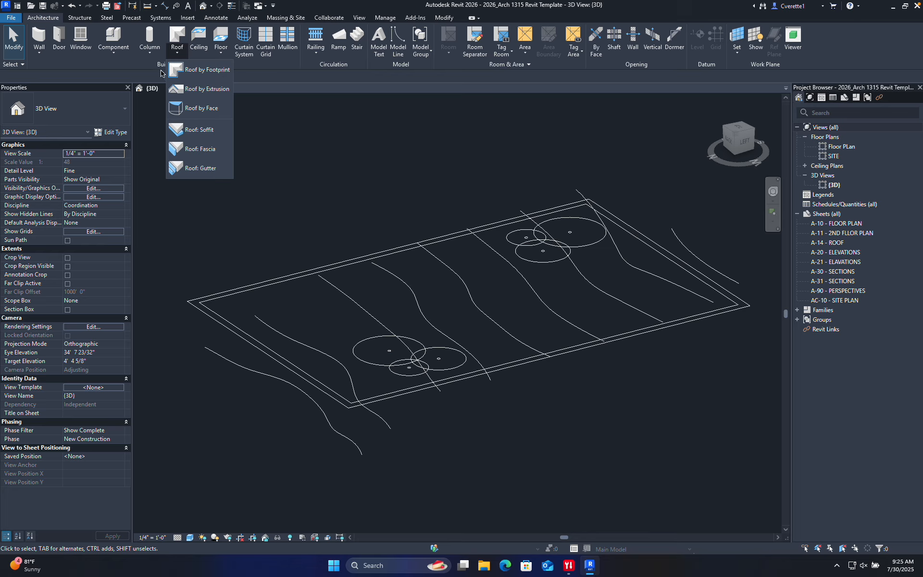
{"action": "left_click", "coordinate": [81, 20]}
{"action": "left_click", "coordinate": [78, 19]}
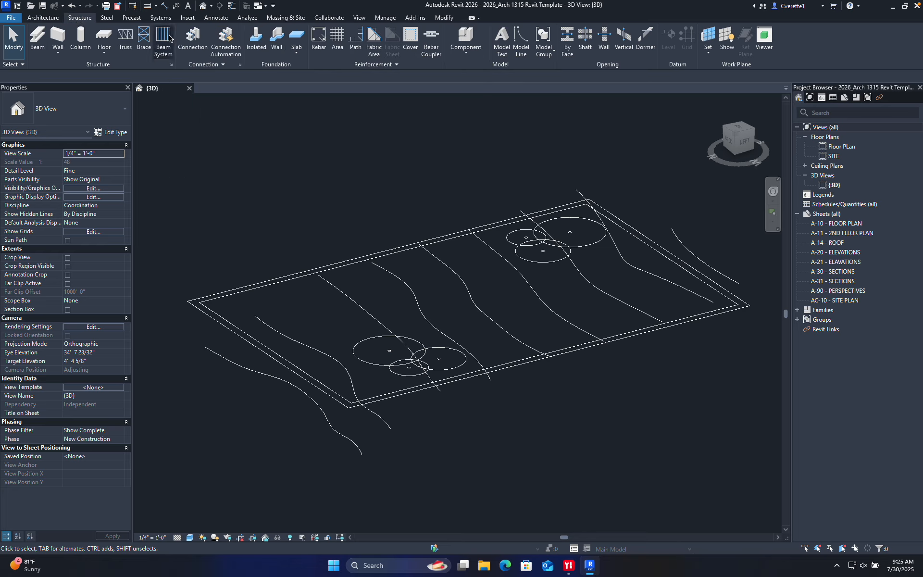
{"action": "left_click", "coordinate": [107, 18]}
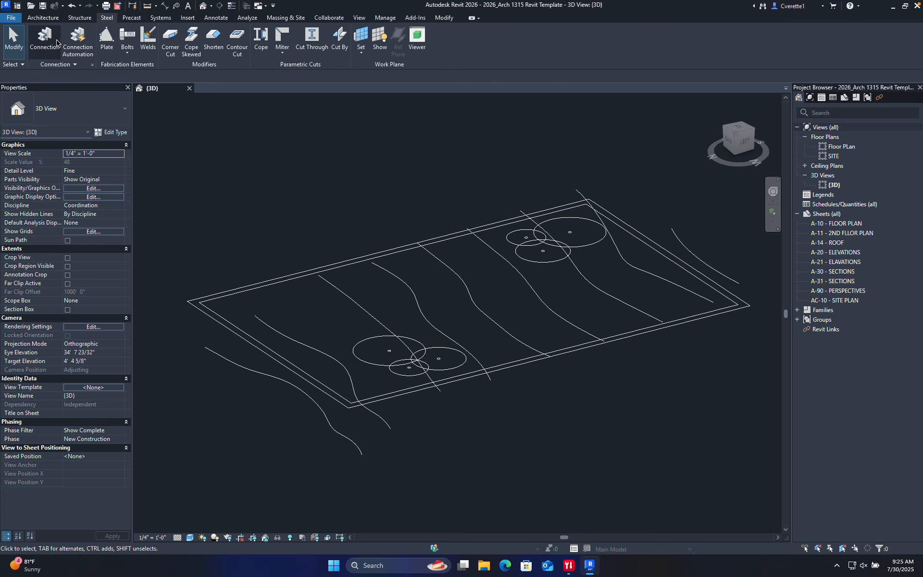
{"action": "left_click", "coordinate": [131, 18]}
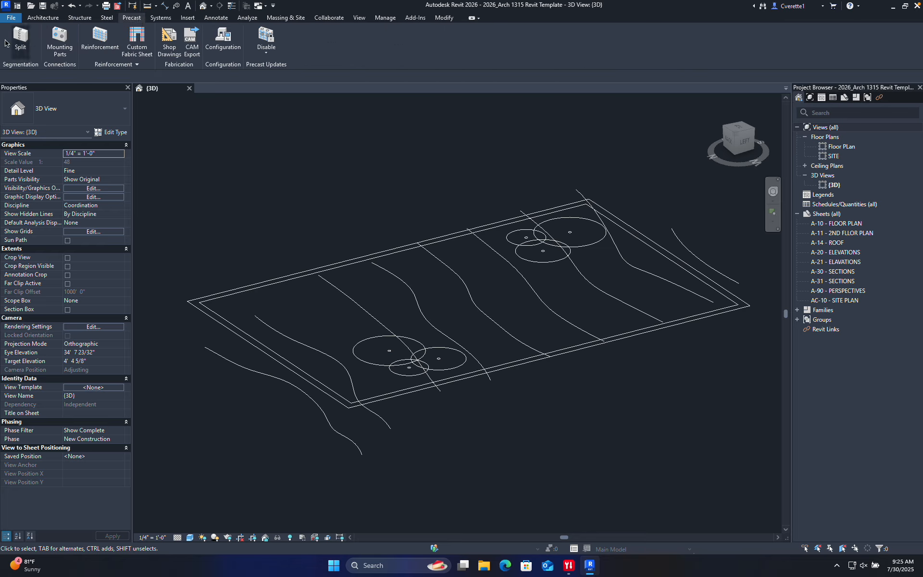
{"action": "left_click", "coordinate": [161, 18]}
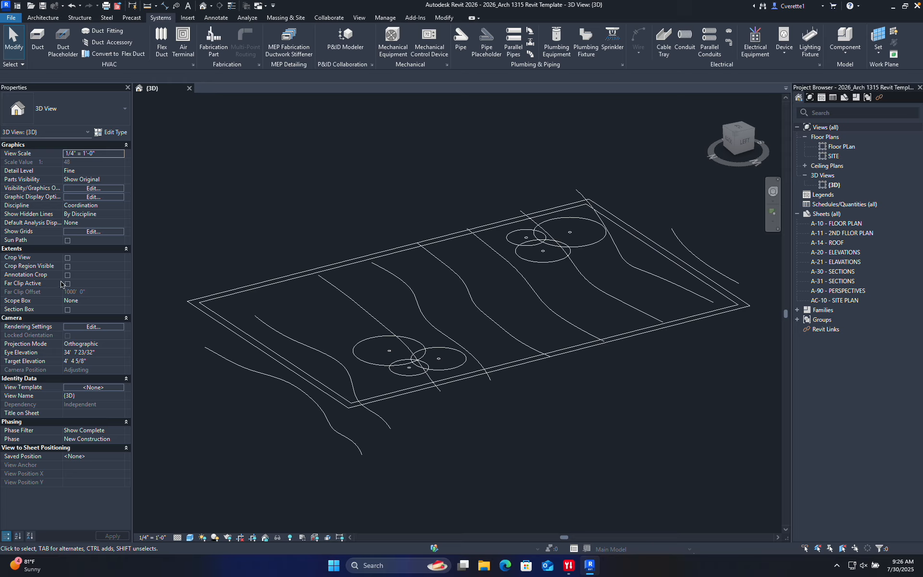
{"action": "left_click", "coordinate": [187, 19]}
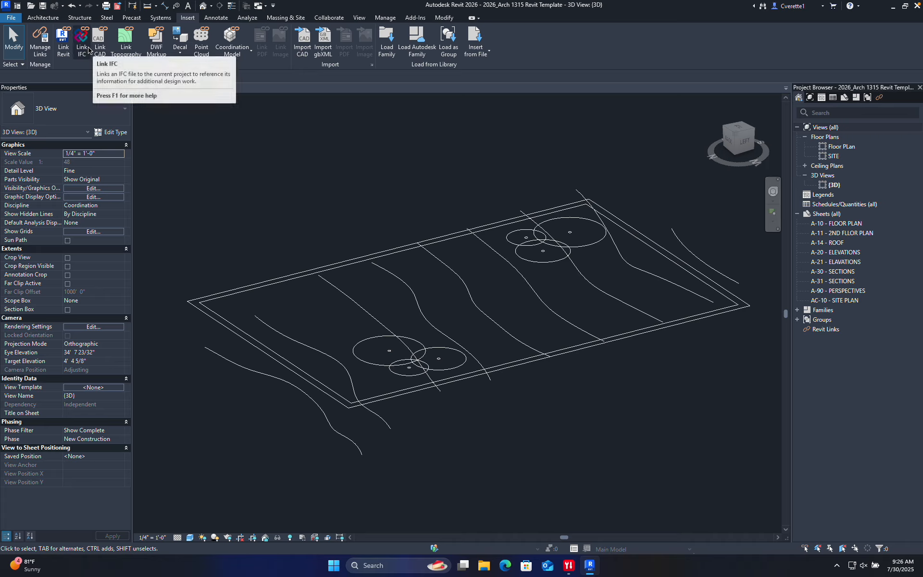
{"action": "left_click", "coordinate": [222, 21]}
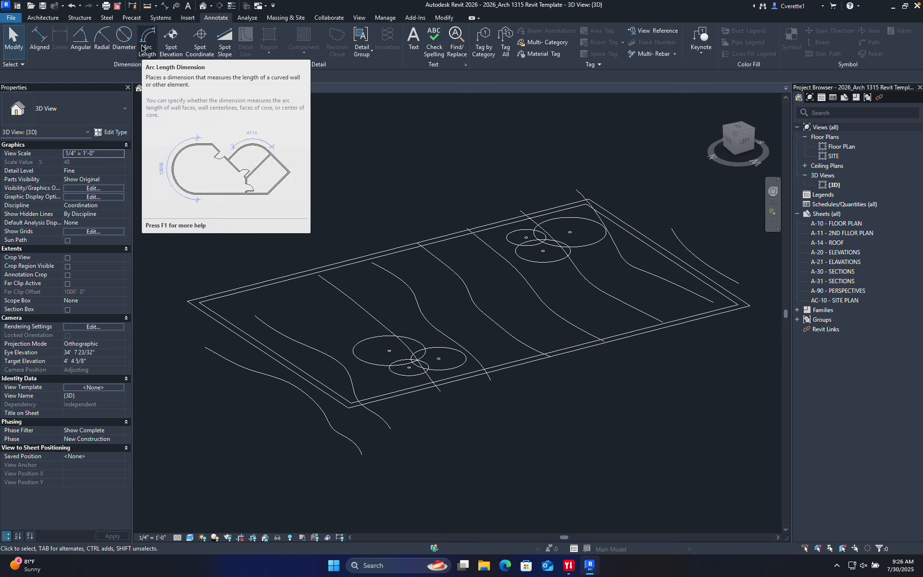
{"action": "left_click", "coordinate": [250, 22]}
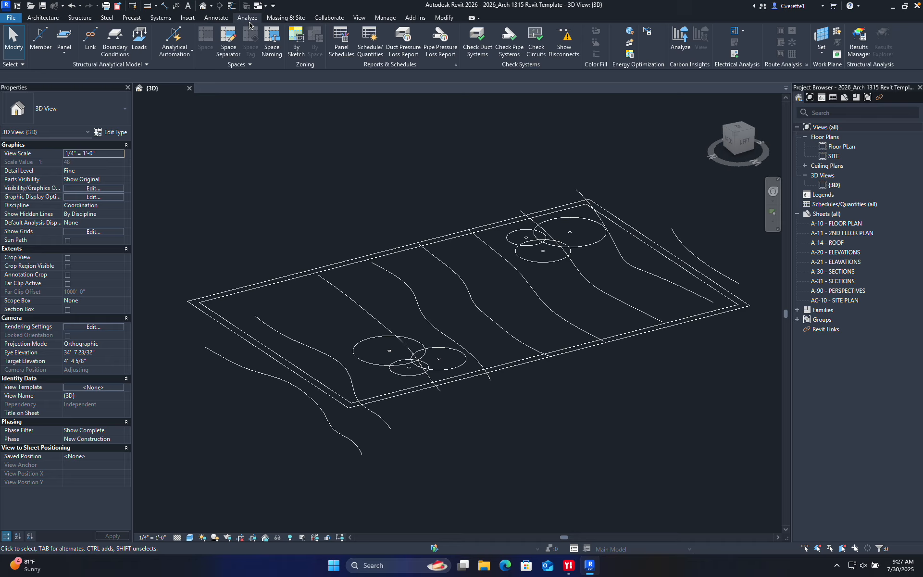
{"action": "left_click", "coordinate": [278, 20]}
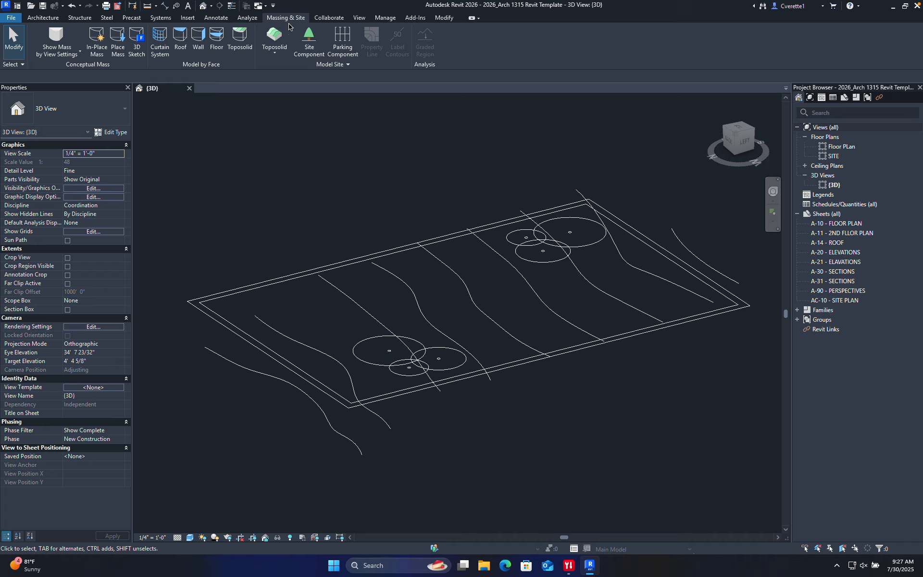
{"action": "left_click", "coordinate": [325, 19]}
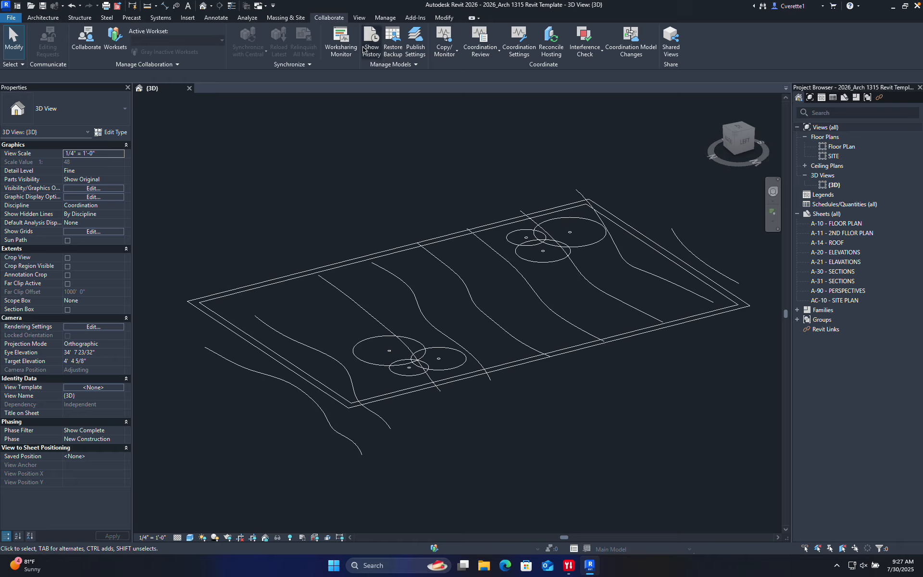
{"action": "left_click", "coordinate": [356, 19]}
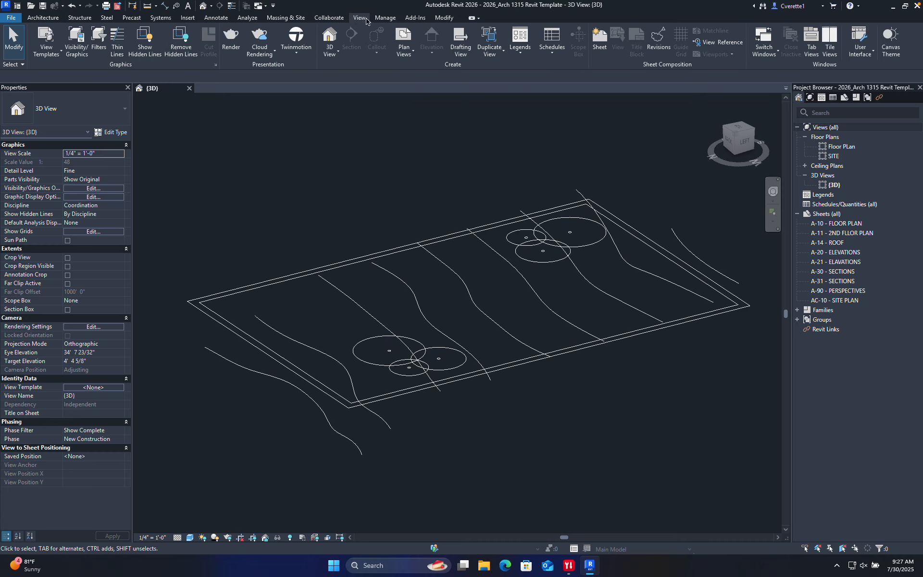
{"action": "left_click", "coordinate": [384, 18]}
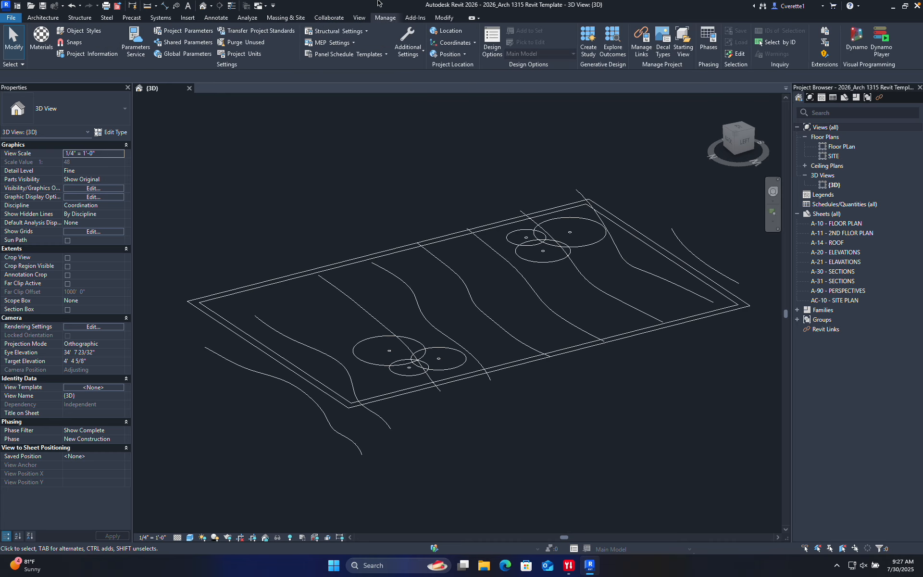
{"action": "left_click", "coordinate": [416, 19]}
{"action": "left_click", "coordinate": [443, 19]}
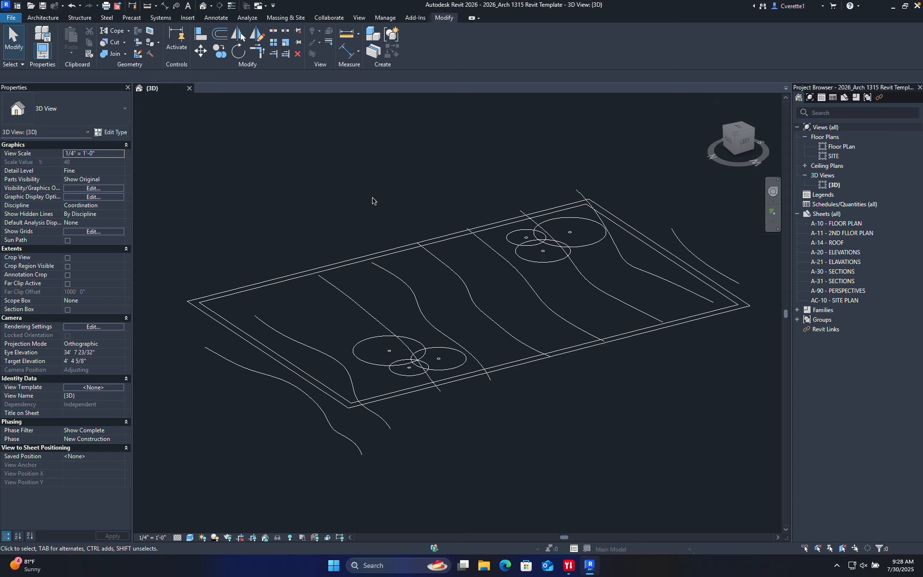
- Inspect the properties of the imported My topo Lines.dwg and review the available 3D view scales
{"action": "middle_click_drag", "start_coordinate": [367, 202], "coordinate": [395, 220], "text": "shift"}
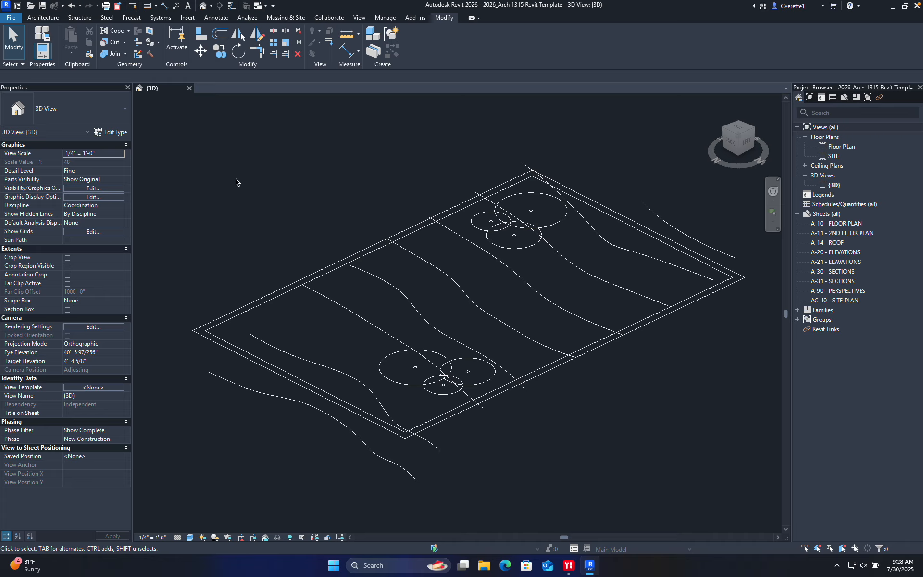
{"action": "left_click", "coordinate": [277, 298]}
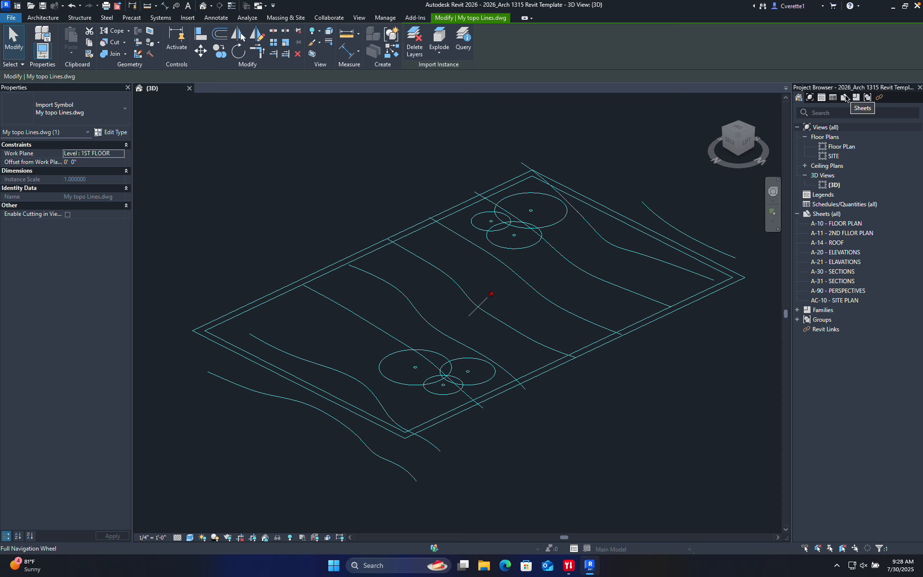
{"action": "left_click", "coordinate": [634, 167]}
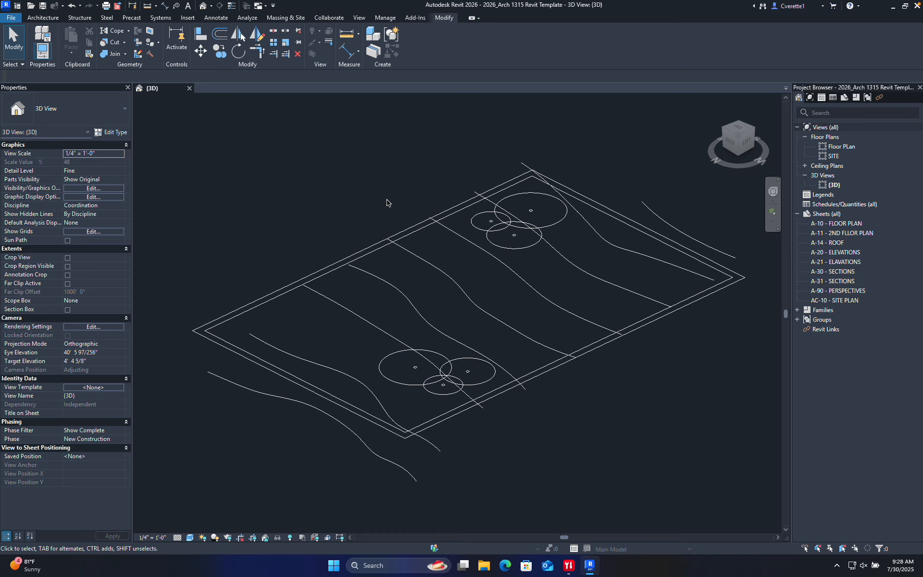
{"action": "mouse_move", "coordinate": [600, 435]}
{"action": "middle_mouse_down", "text": "shift"}
{"action": "mouse_move", "coordinate": [534, 356]}
{"action": "mouse_move", "coordinate": [488, 346]}
{"action": "mouse_move", "coordinate": [421, 350]}
{"action": "mouse_move", "coordinate": [567, 402]}
{"action": "mouse_move", "coordinate": [592, 422]}
{"action": "middle_mouse_up", "text": "shift"}
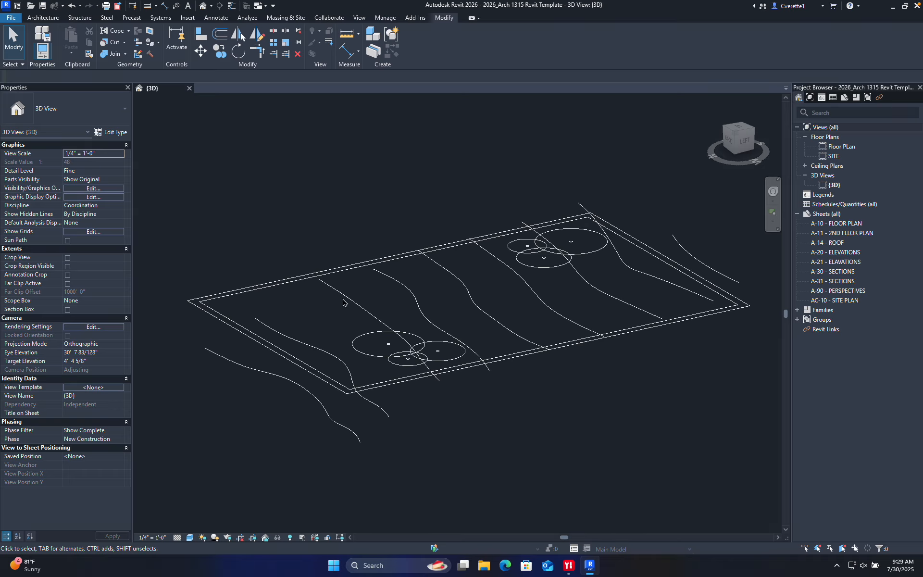
{"action": "middle_click_drag", "start_coordinate": [397, 281], "coordinate": [436, 347], "text": "shift"}
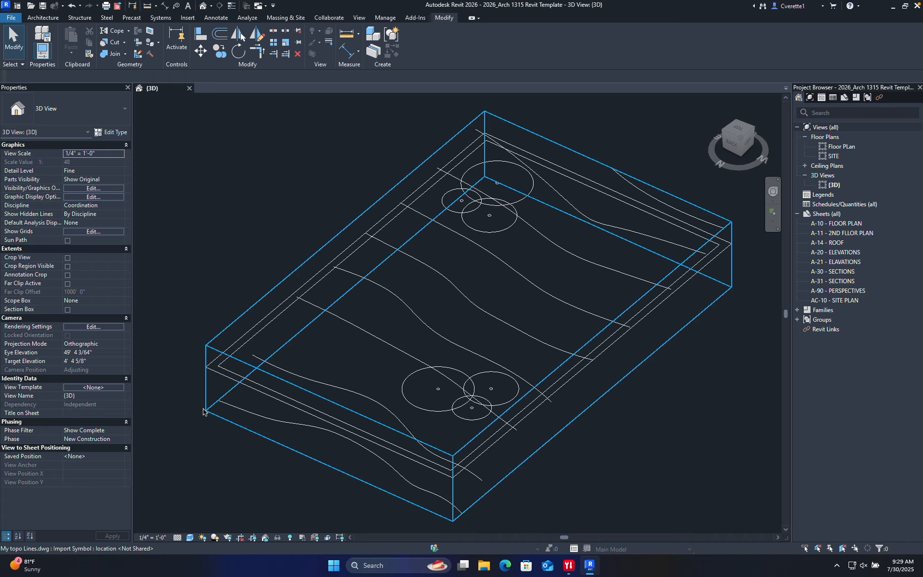
{"action": "left_click", "coordinate": [152, 537]}
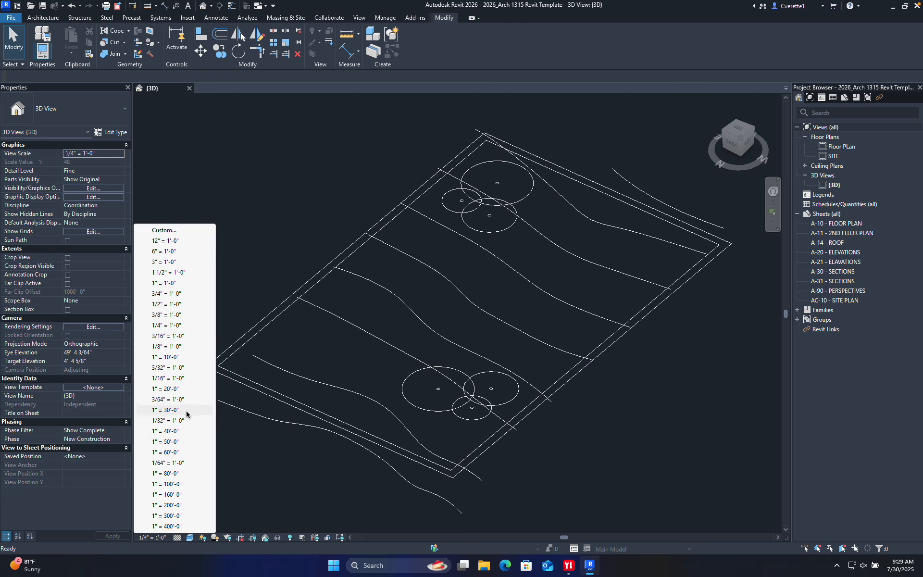
{"action": "left_click", "coordinate": [249, 492]}
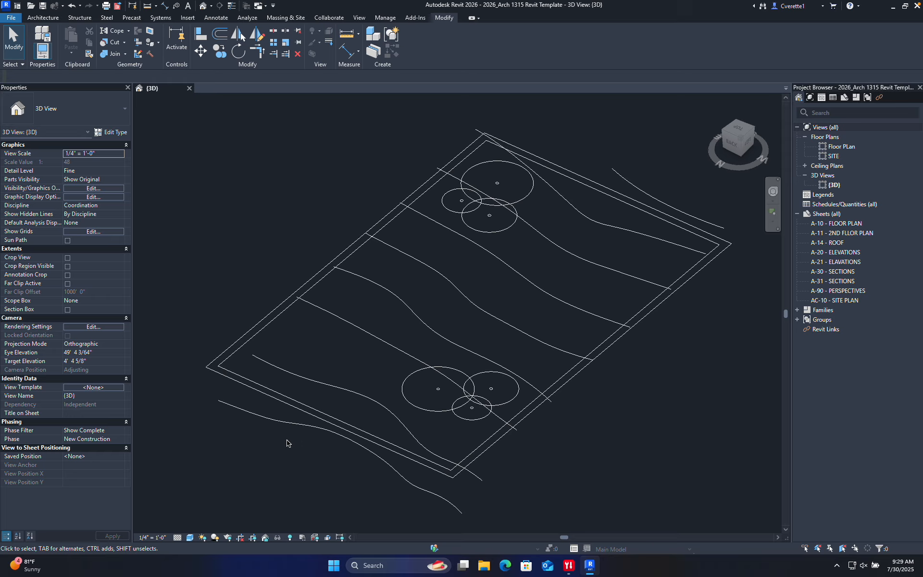
- Open the A-10 - FLOOR PLAN sheet and examine its title block text and overall layout
{"action": "double_click", "coordinate": [844, 224]}
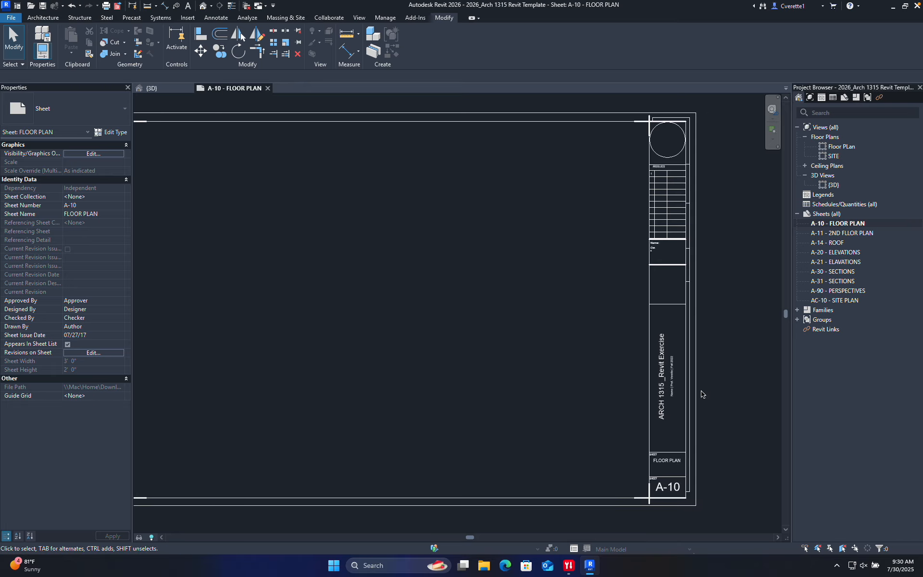
{"action": "scroll", "coordinate": [675, 410], "scroll_direction": "up", "scroll_amount": 6}
{"action": "scroll", "coordinate": [678, 393], "scroll_direction": "down", "scroll_amount": 1}
{"action": "middle_click_drag", "start_coordinate": [695, 394], "coordinate": [663, 515]}
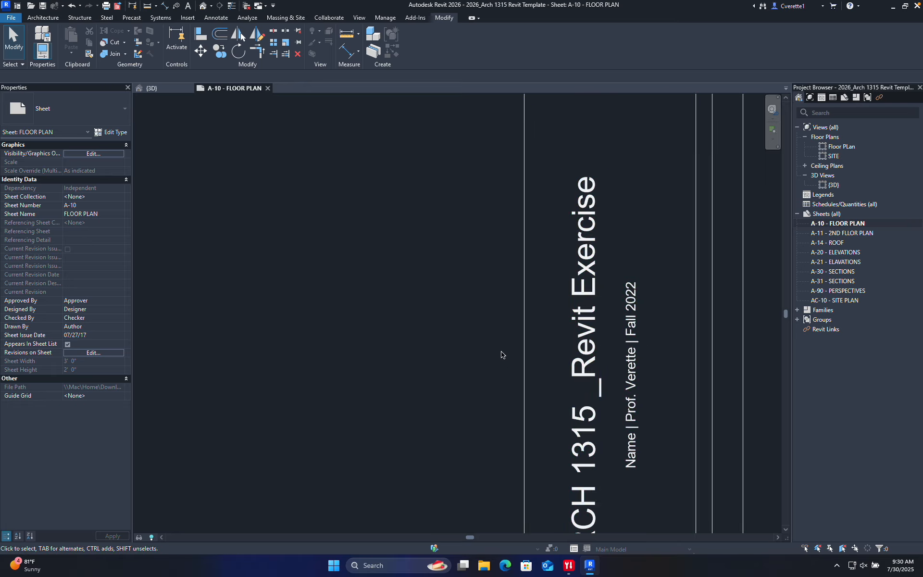
{"action": "scroll", "coordinate": [500, 361], "scroll_direction": "down", "scroll_amount": 5}
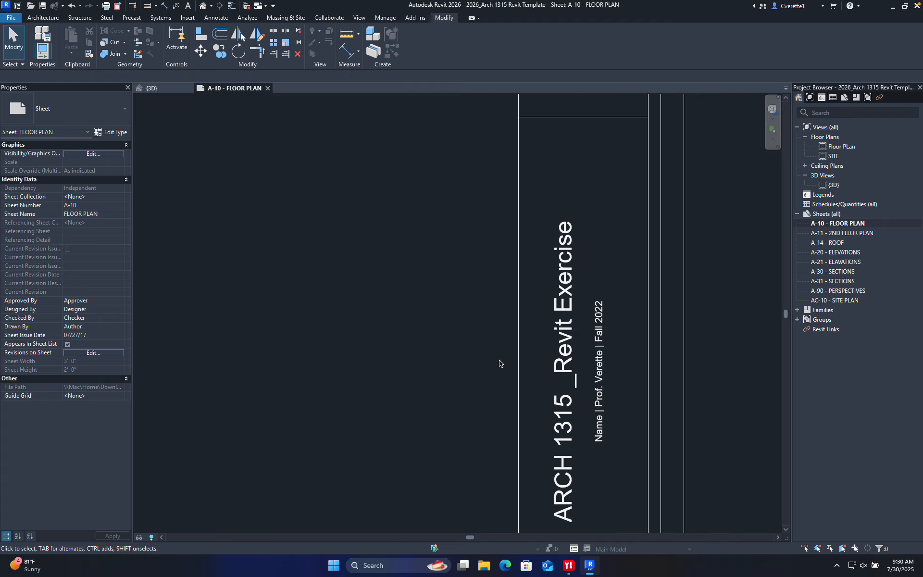
{"action": "middle_click_drag", "start_coordinate": [499, 365], "coordinate": [545, 334]}
{"action": "scroll", "coordinate": [589, 385], "scroll_direction": "down", "scroll_amount": 2}
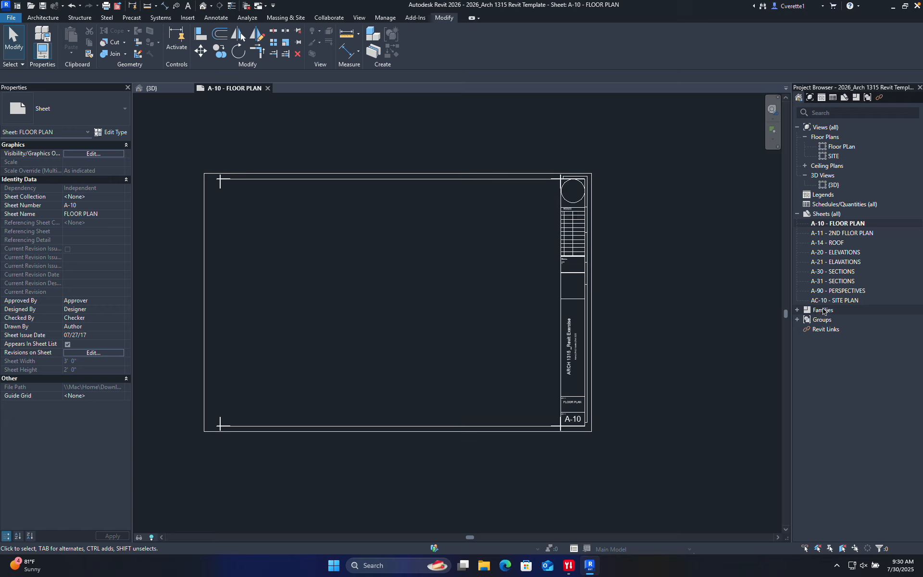
- Expand the project's Families and look through the family categories down to Walls, Windows and Wires
{"action": "left_click", "coordinate": [797, 310]}
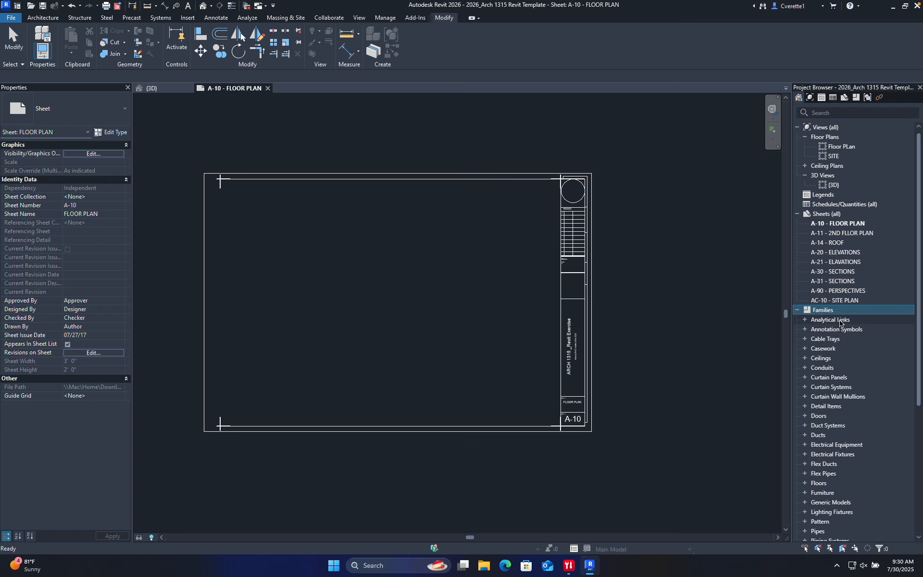
{"action": "scroll", "coordinate": [842, 317], "scroll_direction": "down", "scroll_amount": 6}
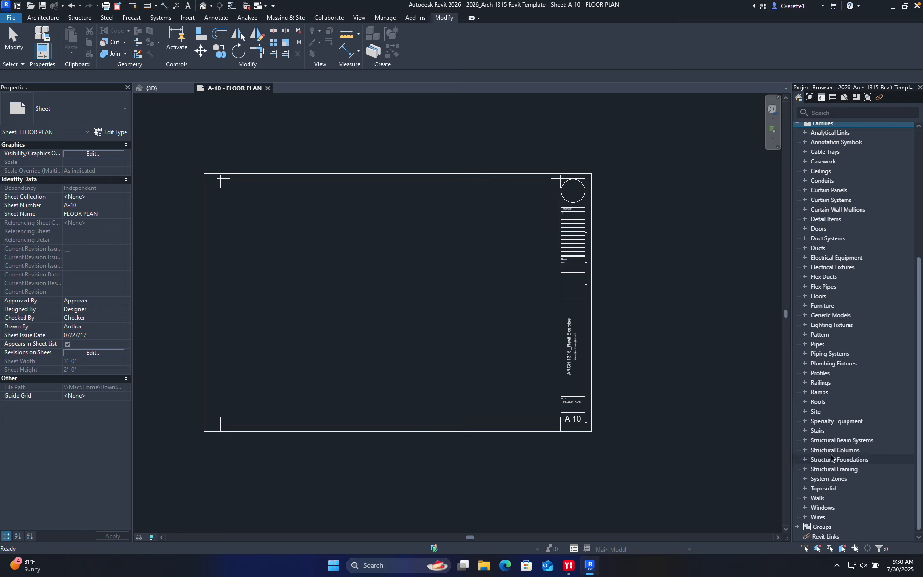
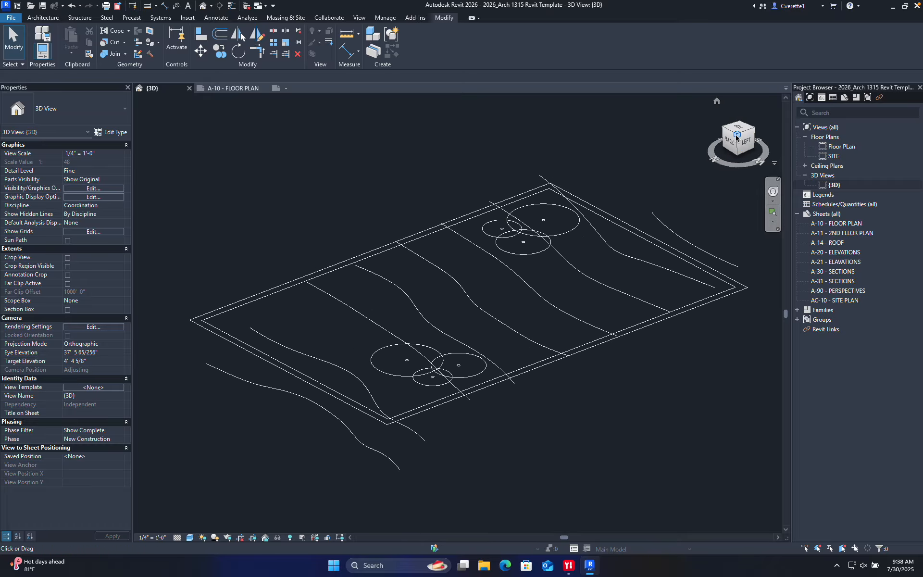
- Examine the topography lines' height differences edge-on from the back and from the corner between right and back
{"action": "left_click_drag", "start_coordinate": [736, 138], "coordinate": [740, 134]}
{"action": "left_click", "coordinate": [739, 145]}
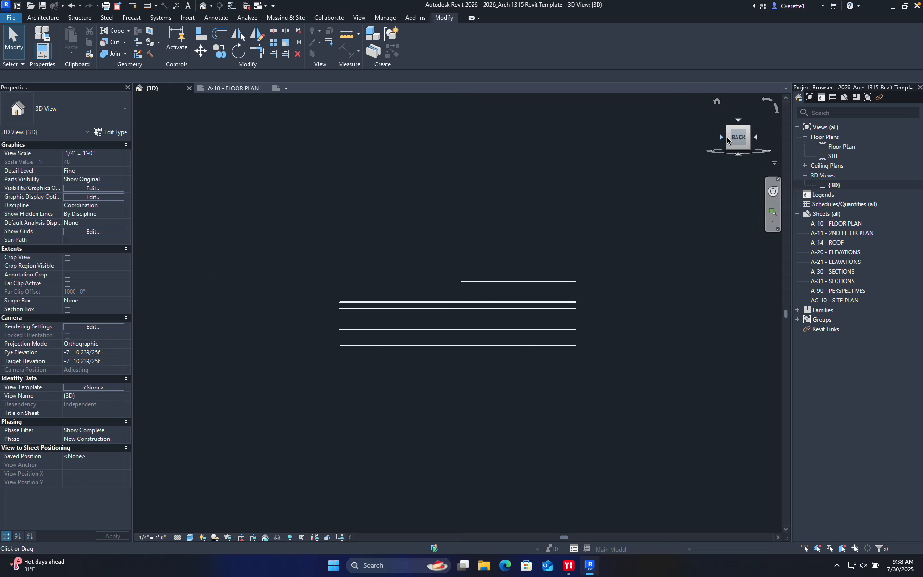
{"action": "left_click_drag", "start_coordinate": [728, 139], "coordinate": [716, 150]}
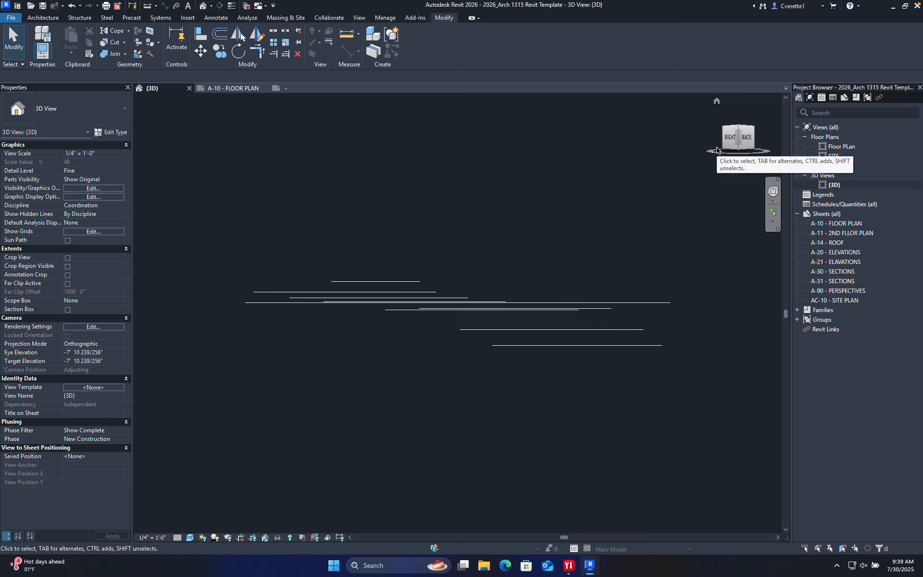
- Examine the imported topography lines from an angled 3D view, check the import's properties, and review the available CAD link and import commands
{"action": "middle_click_drag", "start_coordinate": [579, 192], "coordinate": [560, 310], "text": "shift"}
{"action": "scroll", "coordinate": [439, 305], "scroll_direction": "up", "scroll_amount": 5}
{"action": "middle_click_drag", "start_coordinate": [438, 304], "coordinate": [505, 318]}
{"action": "scroll", "coordinate": [558, 312], "scroll_direction": "down", "scroll_amount": 5}
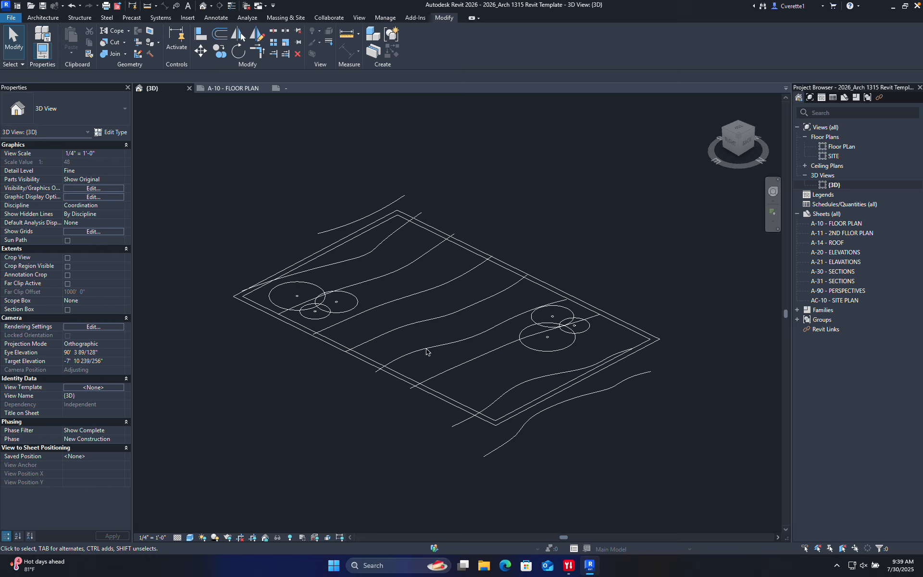
{"action": "left_click", "coordinate": [406, 304]}
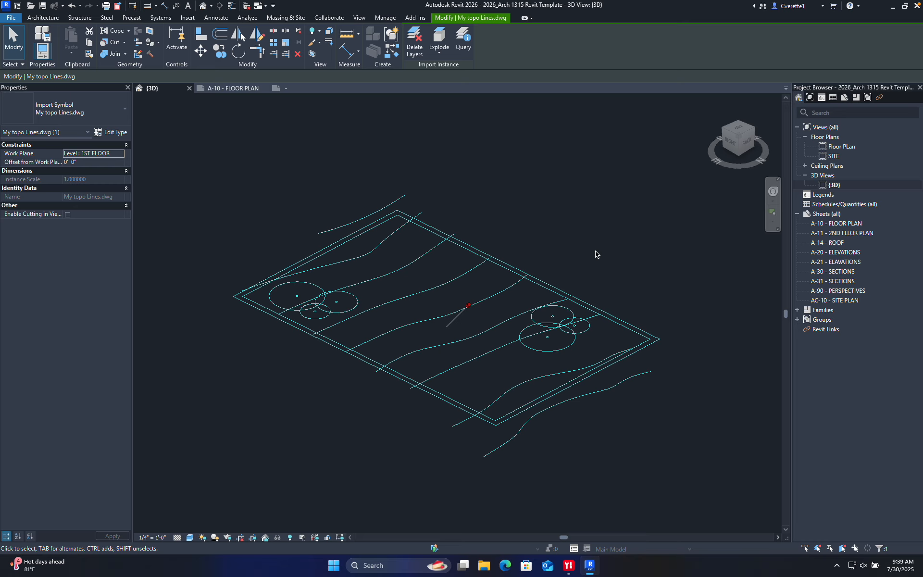
{"action": "left_click", "coordinate": [566, 243]}
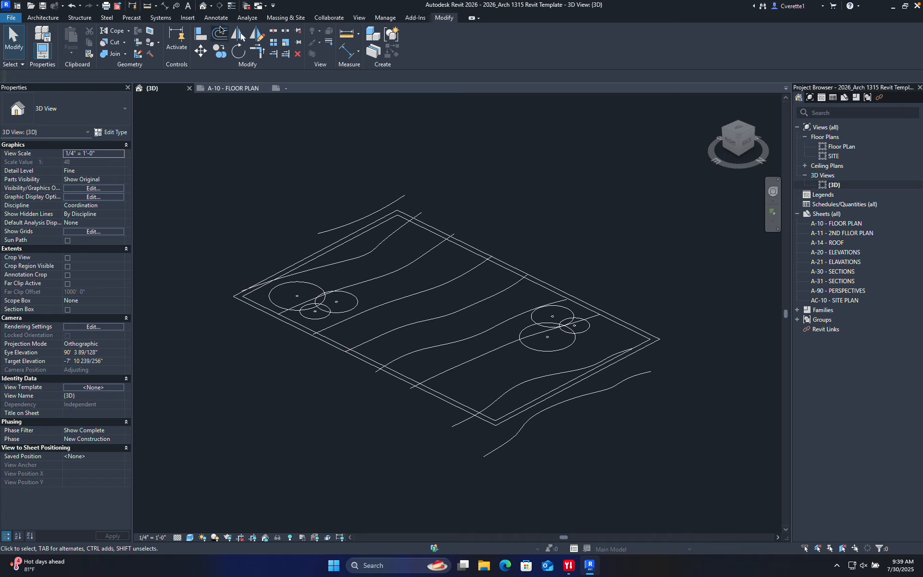
{"action": "left_click", "coordinate": [188, 18]}
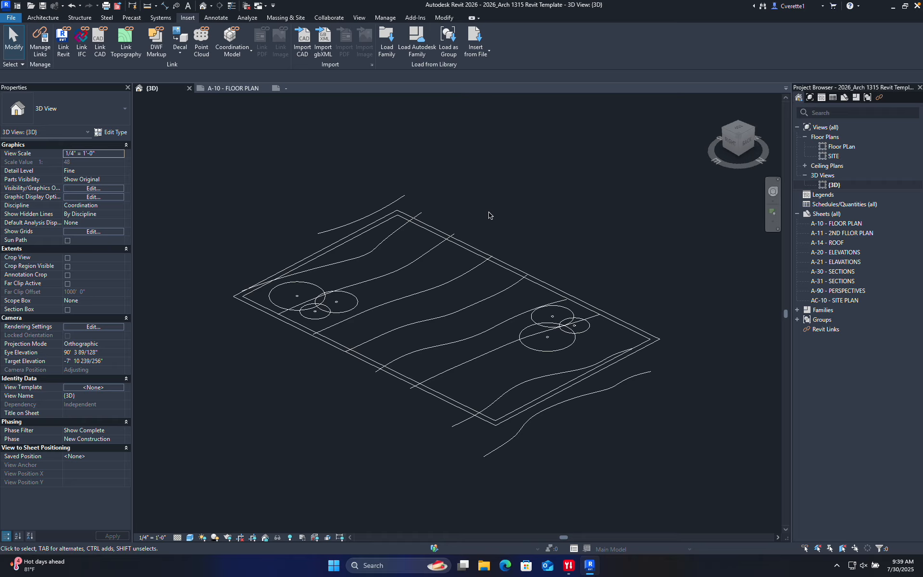
- Start a toposolid from import, using the My topo Lines.dwg CAD import as its source
{"action": "scroll", "coordinate": [523, 233], "scroll_direction": "up", "scroll_amount": 3}
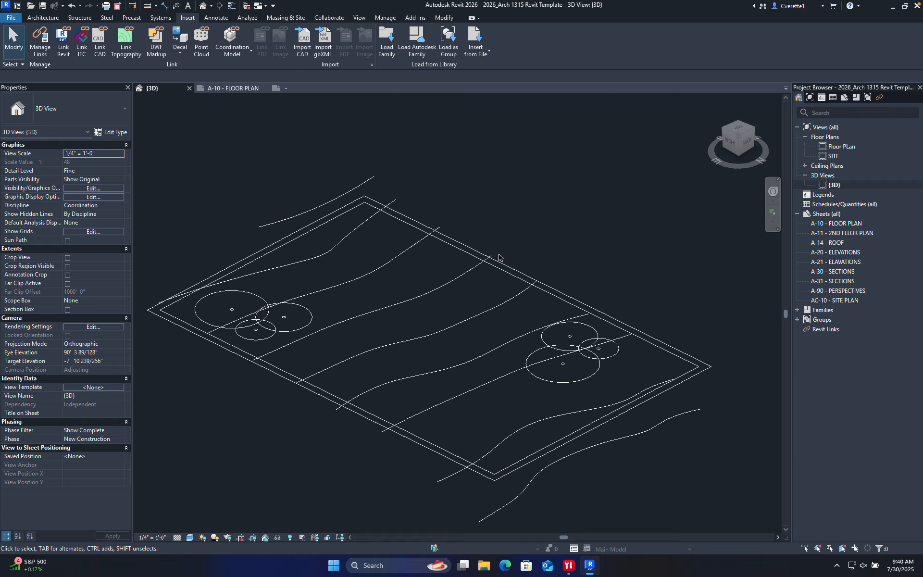
{"action": "scroll", "coordinate": [495, 230], "scroll_direction": "down", "scroll_amount": 4}
{"action": "middle_click_drag", "start_coordinate": [501, 195], "coordinate": [441, 198], "text": "shift"}
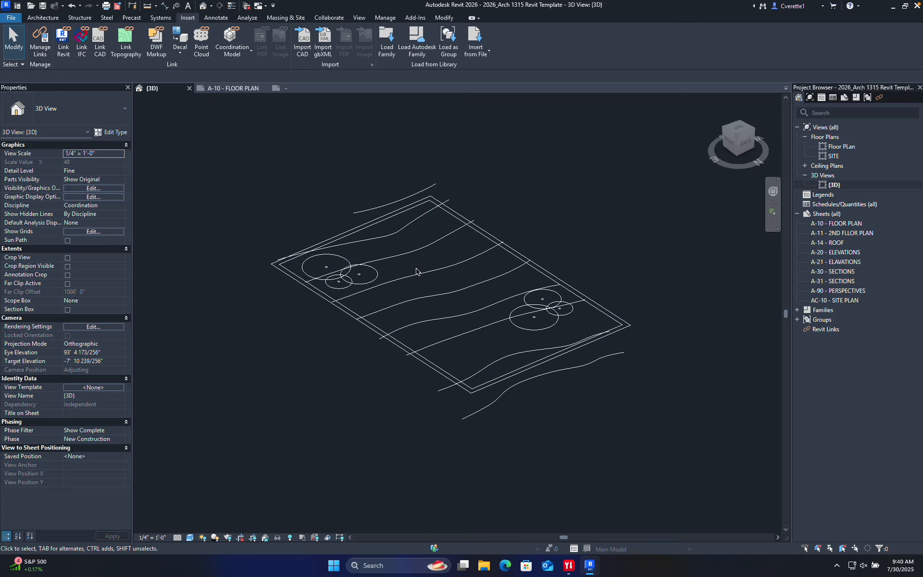
{"action": "scroll", "coordinate": [416, 274], "scroll_direction": "up", "scroll_amount": 2}
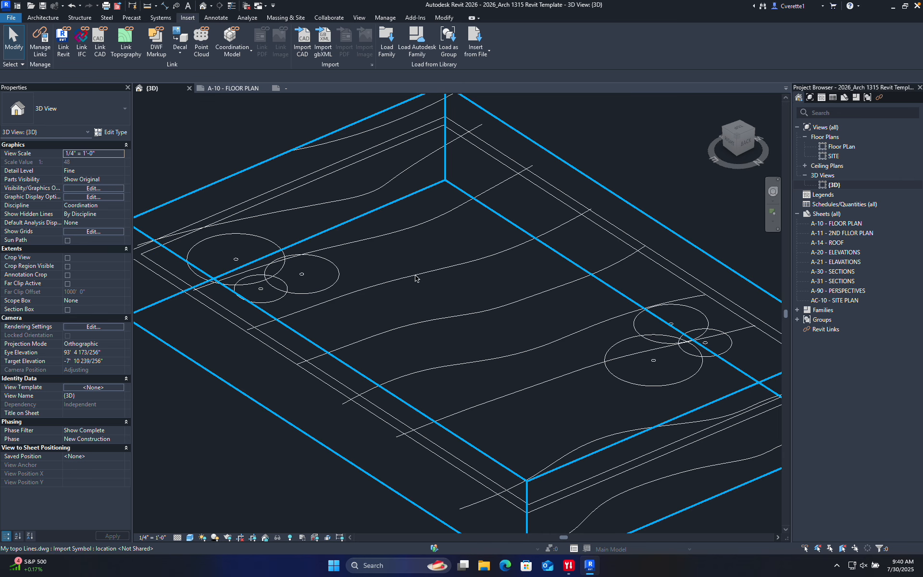
{"action": "left_click", "coordinate": [418, 277]}
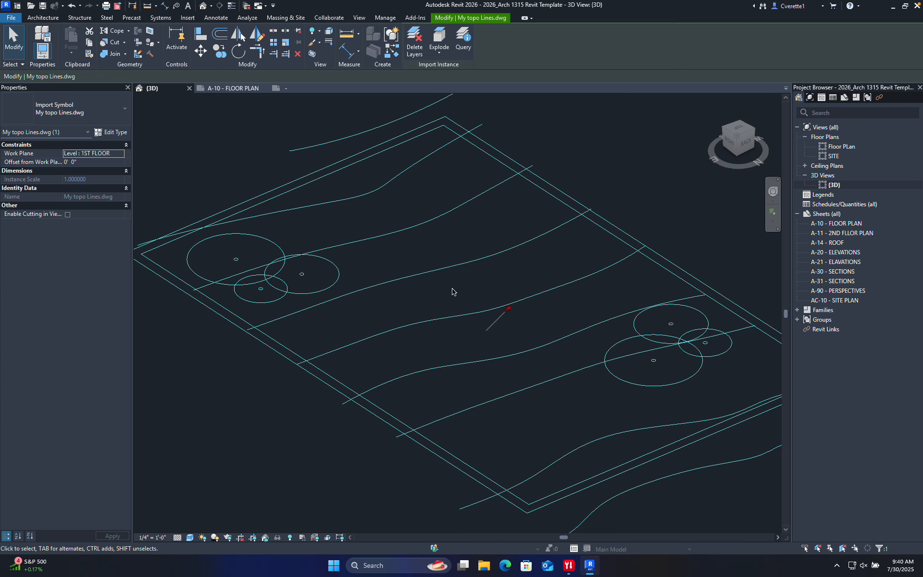
{"action": "left_click", "coordinate": [278, 19]}
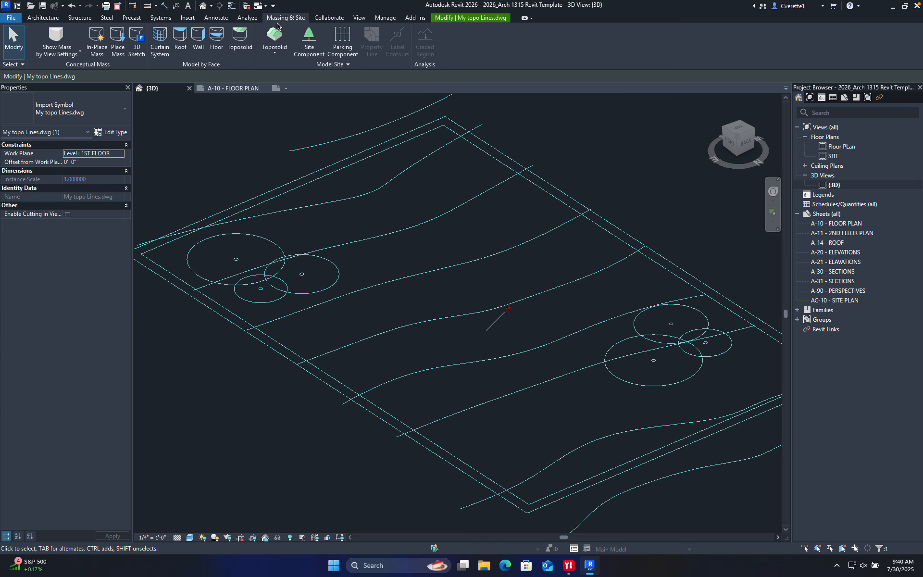
{"action": "left_click", "coordinate": [274, 57]}
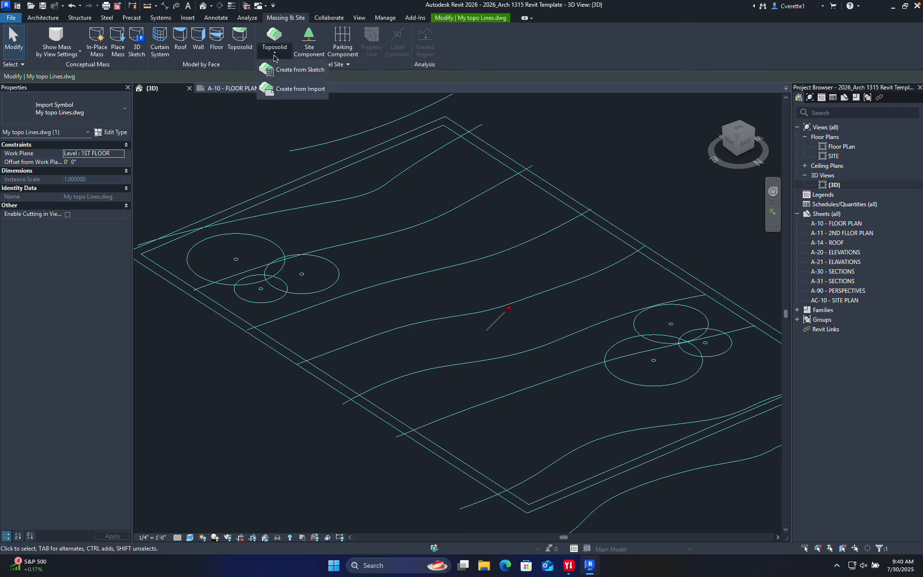
{"action": "left_click", "coordinate": [295, 92]}
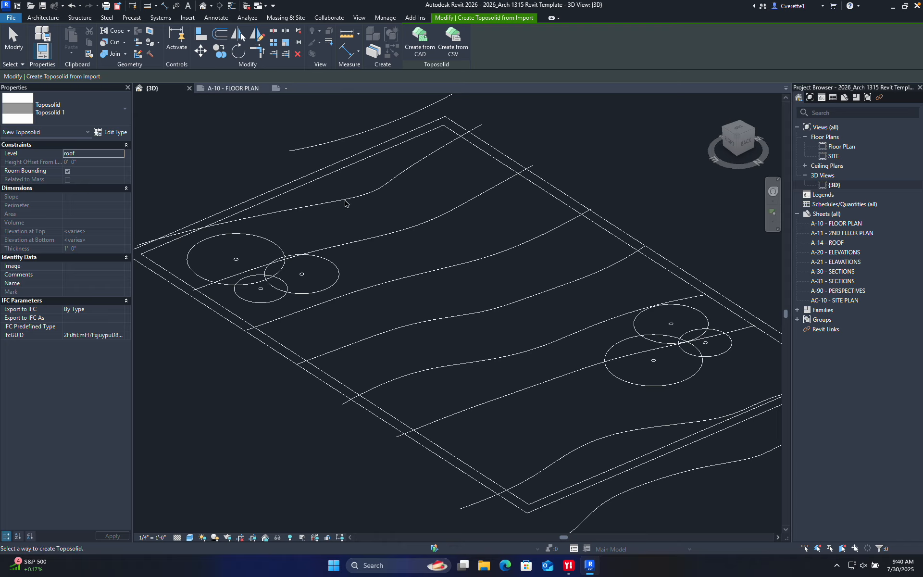
{"action": "scroll", "coordinate": [340, 202], "scroll_direction": "down", "scroll_amount": 5}
{"action": "scroll", "coordinate": [432, 154], "scroll_direction": "up", "scroll_amount": 3}
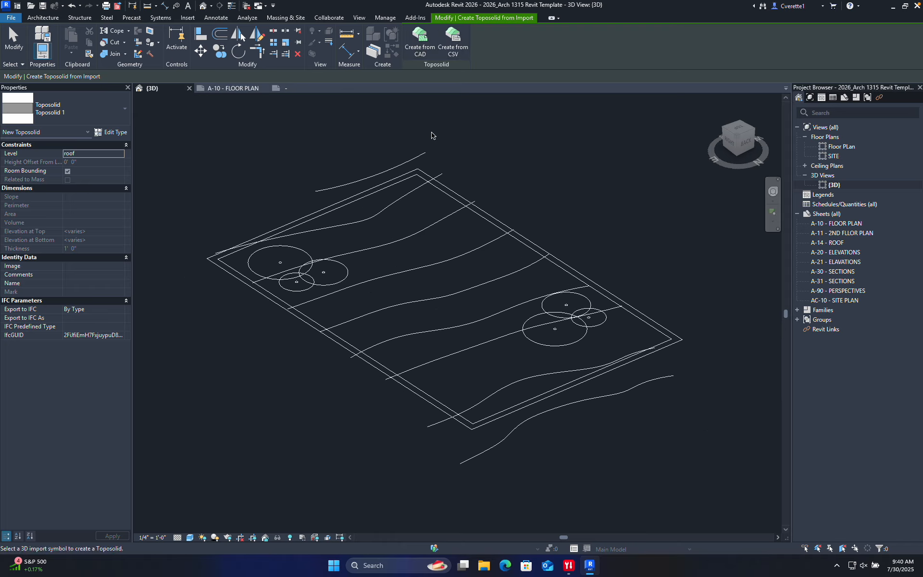
{"action": "left_click", "coordinate": [425, 189]}
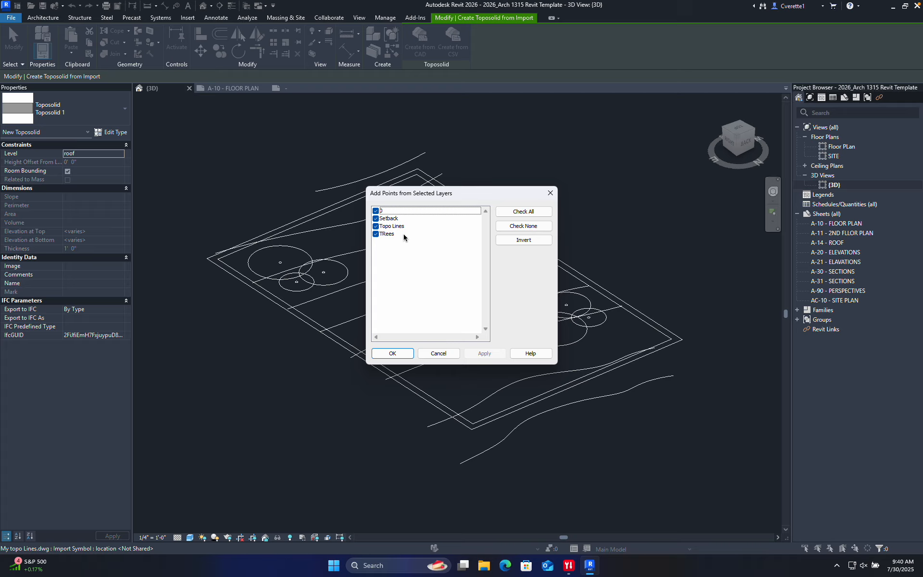
- Exclude the 0, Setback and TRees layers and create the toposolid from the Topo Lines layer only
{"action": "left_click", "coordinate": [377, 217]}
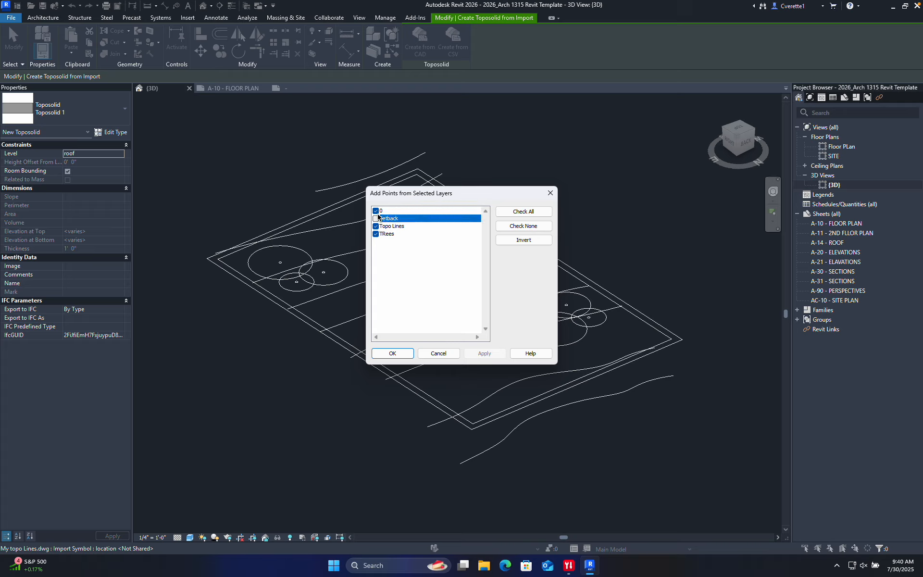
{"action": "left_click", "coordinate": [376, 210]}
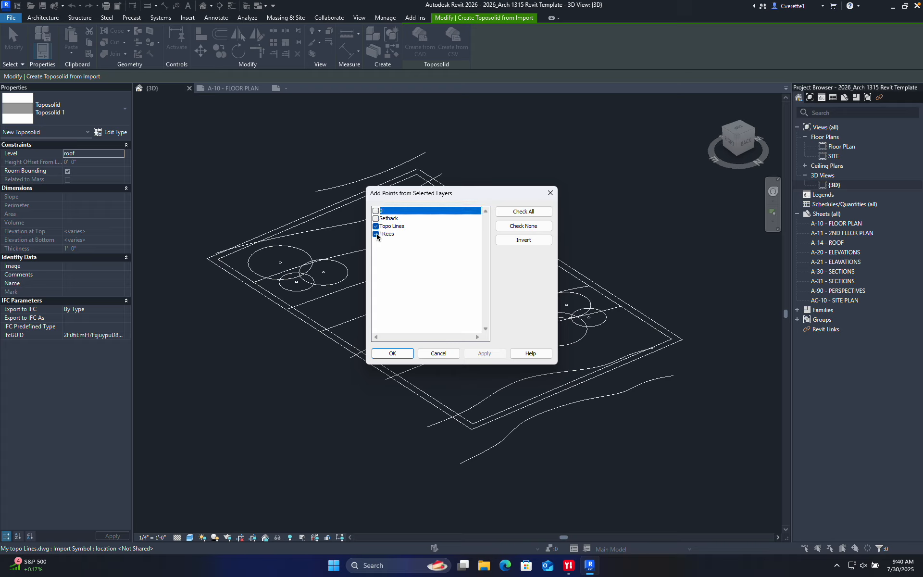
{"action": "left_click", "coordinate": [376, 234]}
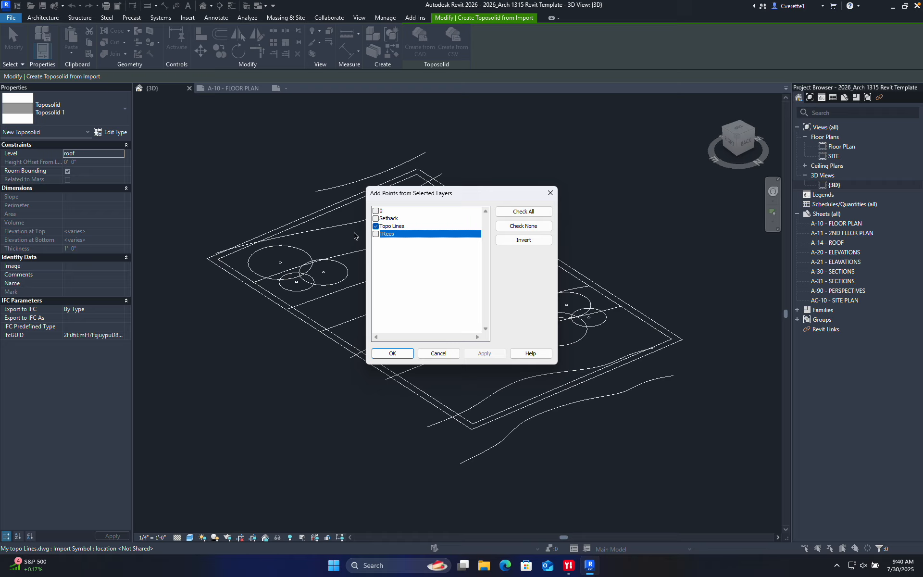
{"action": "left_click", "coordinate": [392, 354]}
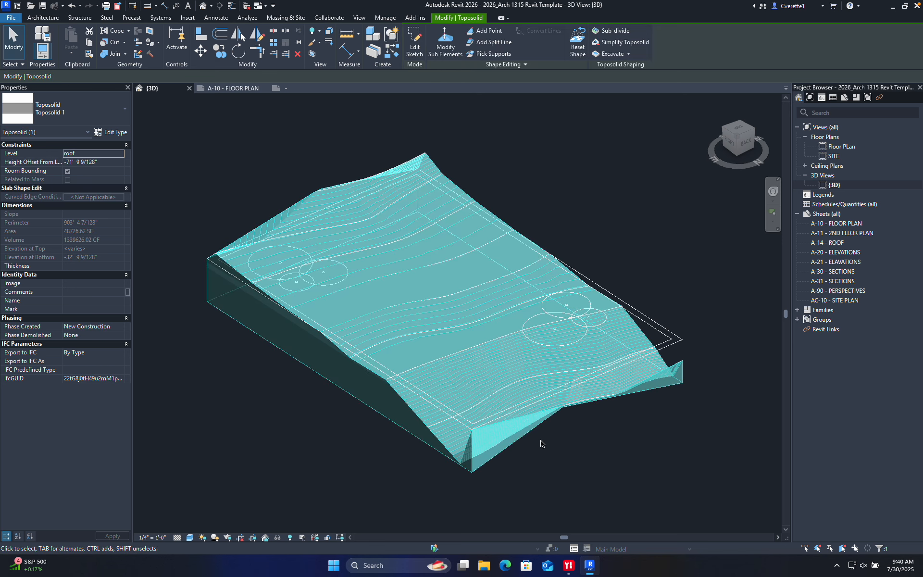
- Examine the new toposolid edge-on and at an angle, focusing on the spiked corners at its low end, and clear the selection
{"action": "scroll", "coordinate": [502, 449], "scroll_direction": "up", "scroll_amount": 3}
{"action": "middle_click_drag", "start_coordinate": [502, 450], "coordinate": [519, 356], "text": "shift"}
{"action": "scroll", "coordinate": [557, 284], "scroll_direction": "up", "scroll_amount": 6}
{"action": "scroll", "coordinate": [474, 242], "scroll_direction": "down", "scroll_amount": 4}
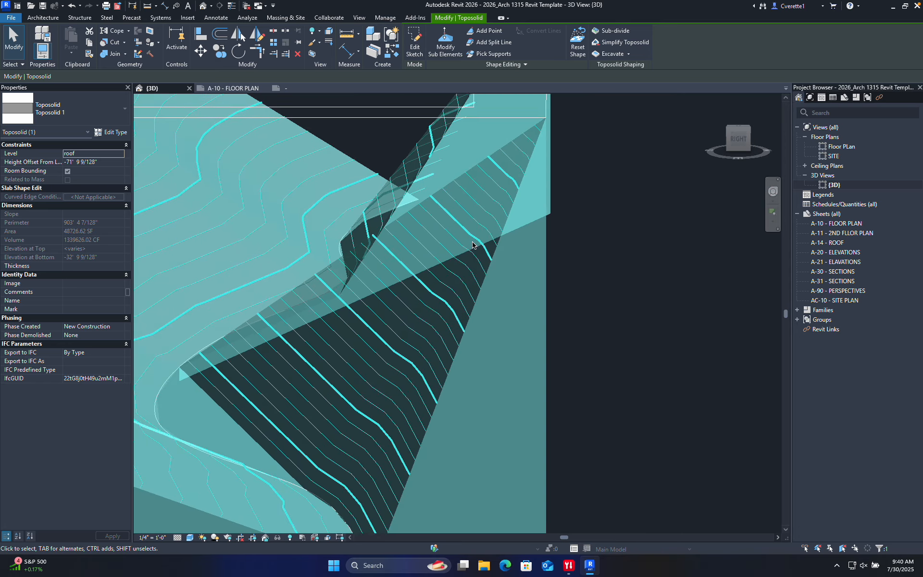
{"action": "scroll", "coordinate": [378, 264], "scroll_direction": "down", "scroll_amount": 3}
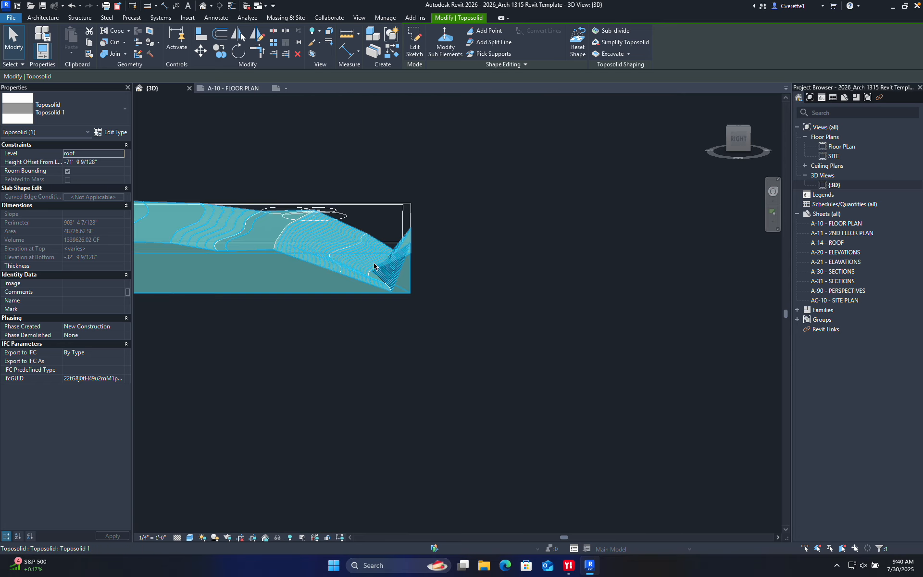
{"action": "middle_click_drag", "start_coordinate": [379, 263], "coordinate": [596, 287], "text": "shift"}
{"action": "scroll", "coordinate": [491, 310], "scroll_direction": "up", "scroll_amount": 2}
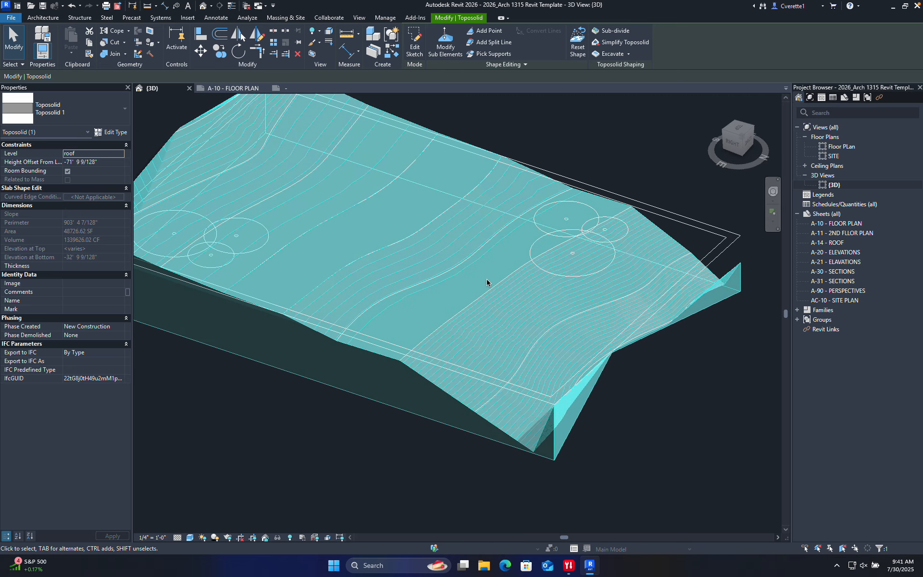
{"action": "key", "text": "Escape"}
{"action": "left_click", "coordinate": [414, 248]}
{"action": "left_click", "coordinate": [551, 134]}
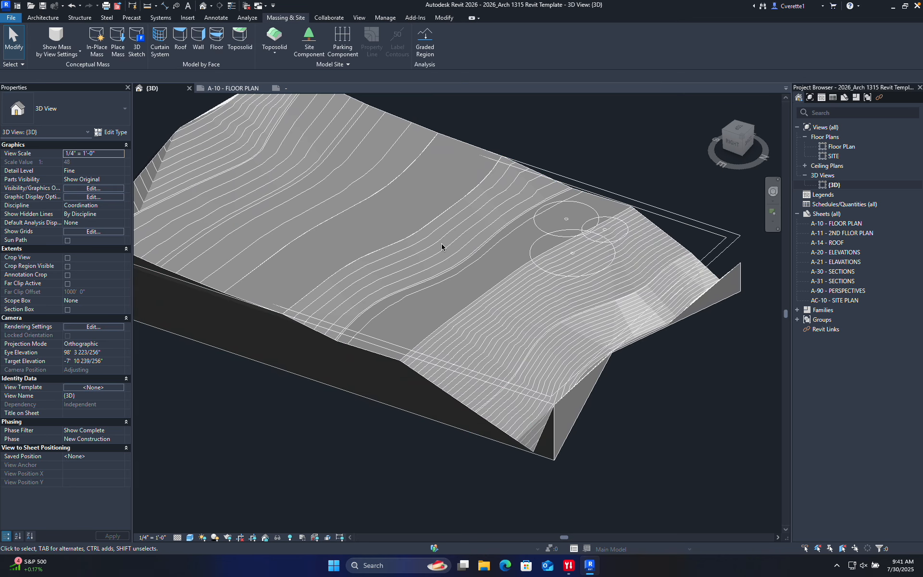
- Start Modify Sub Elements on the toposolid and locate the raised boundary point at its spiked corner
{"action": "left_click", "coordinate": [408, 260]}
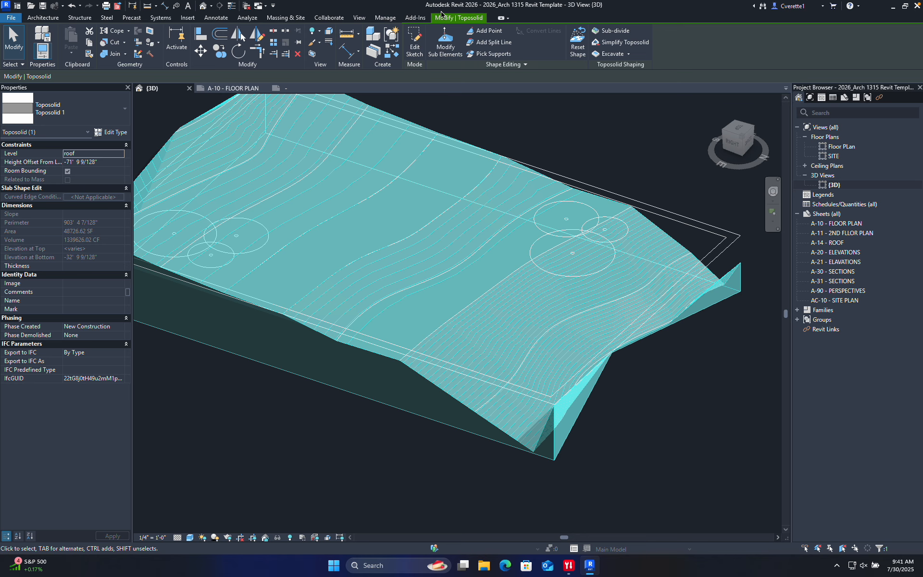
{"action": "left_click", "coordinate": [446, 48]}
{"action": "scroll", "coordinate": [370, 264], "scroll_direction": "up", "scroll_amount": 4}
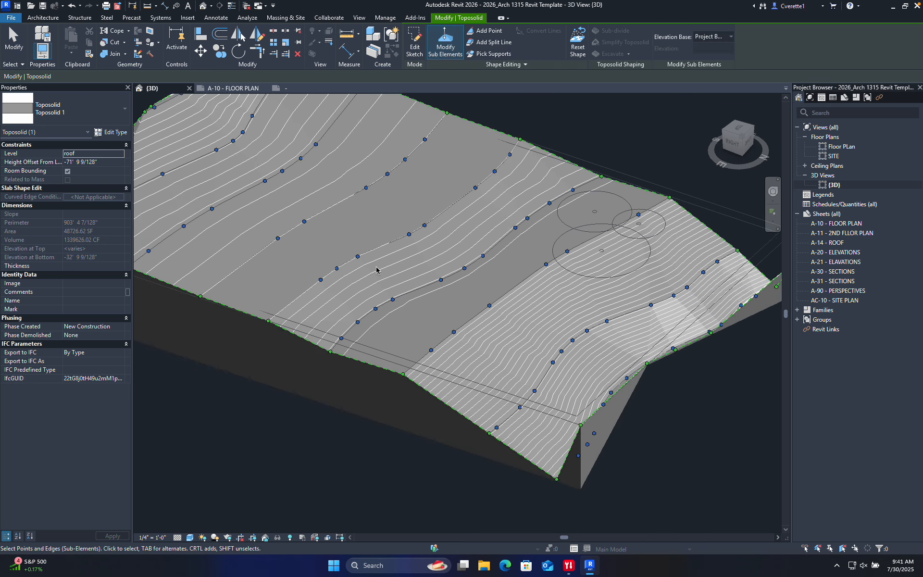
{"action": "middle_click_drag", "start_coordinate": [370, 264], "coordinate": [475, 144], "text": "shift"}
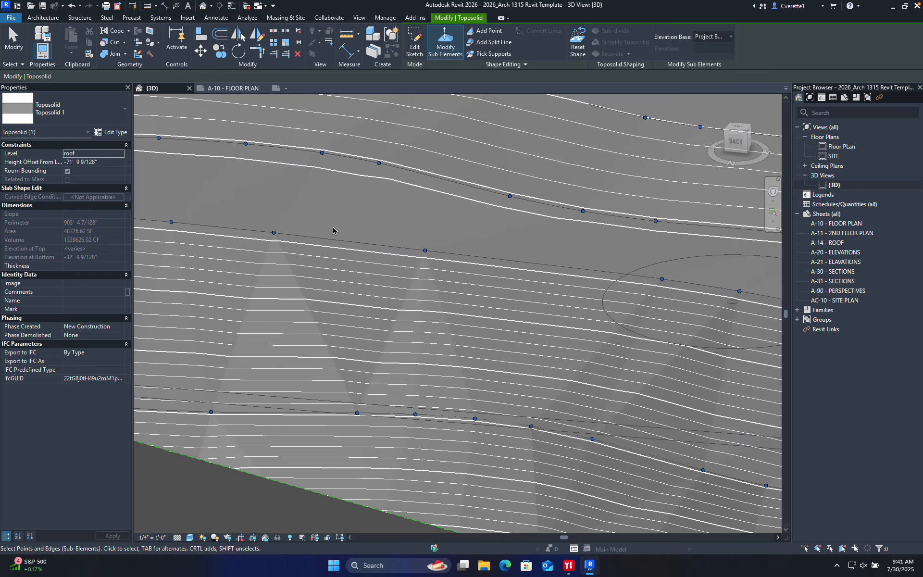
{"action": "middle_click_drag", "start_coordinate": [341, 233], "coordinate": [517, 263], "text": "shift"}
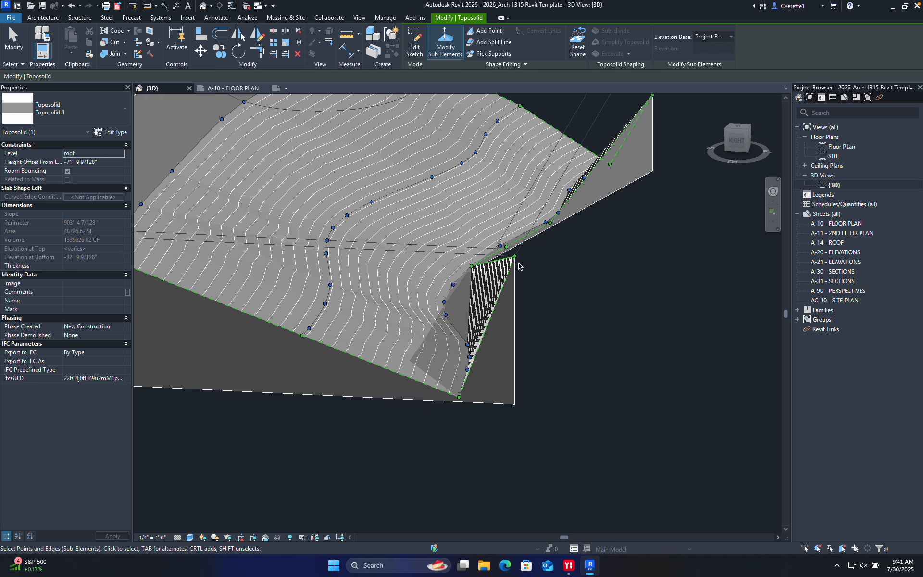
{"action": "scroll", "coordinate": [515, 262], "scroll_direction": "up", "scroll_amount": 5}
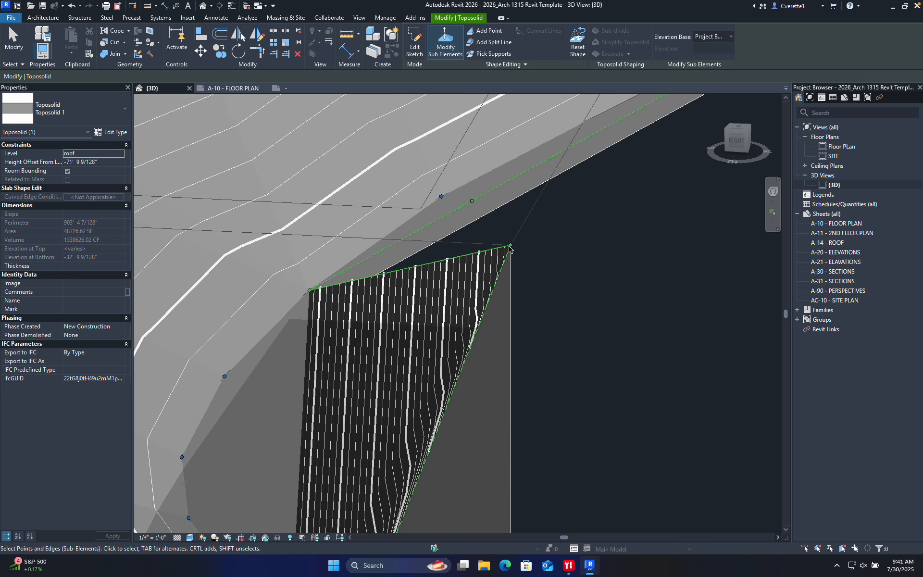
- Select the raised corner point of the toposolid and check its elevation against the surrounding contours
{"action": "left_click_drag", "start_coordinate": [497, 234], "coordinate": [553, 281]}
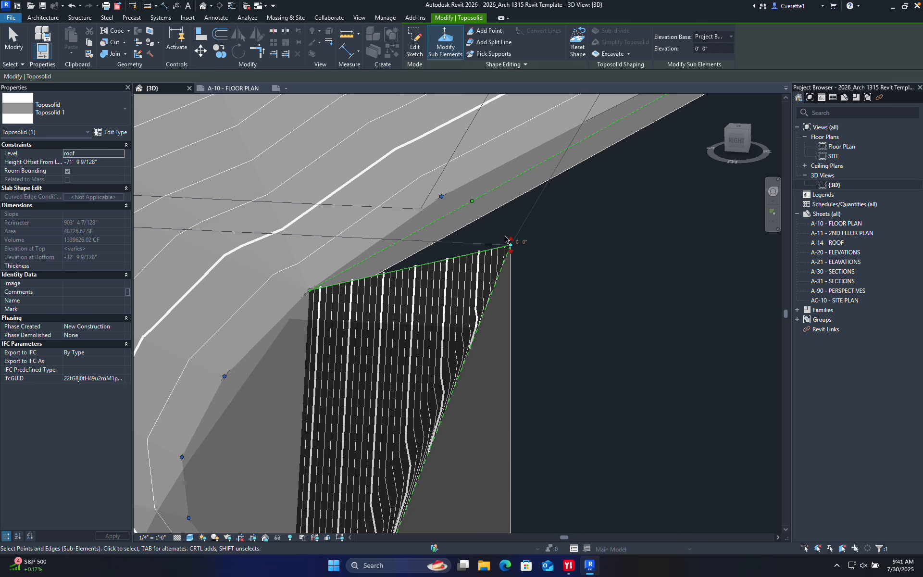
{"action": "left_click", "coordinate": [551, 273]}
{"action": "left_click_drag", "start_coordinate": [499, 235], "coordinate": [541, 268]}
{"action": "left_click", "coordinate": [496, 220]}
{"action": "left_click_drag", "start_coordinate": [499, 226], "coordinate": [557, 273]}
{"action": "scroll", "coordinate": [530, 259], "scroll_direction": "down", "scroll_amount": 2}
{"action": "mouse_move", "coordinate": [579, 318]}
{"action": "middle_mouse_down", "text": "shift"}
{"action": "mouse_move", "coordinate": [546, 305]}
{"action": "mouse_move", "coordinate": [620, 306]}
{"action": "middle_mouse_up", "text": "shift"}
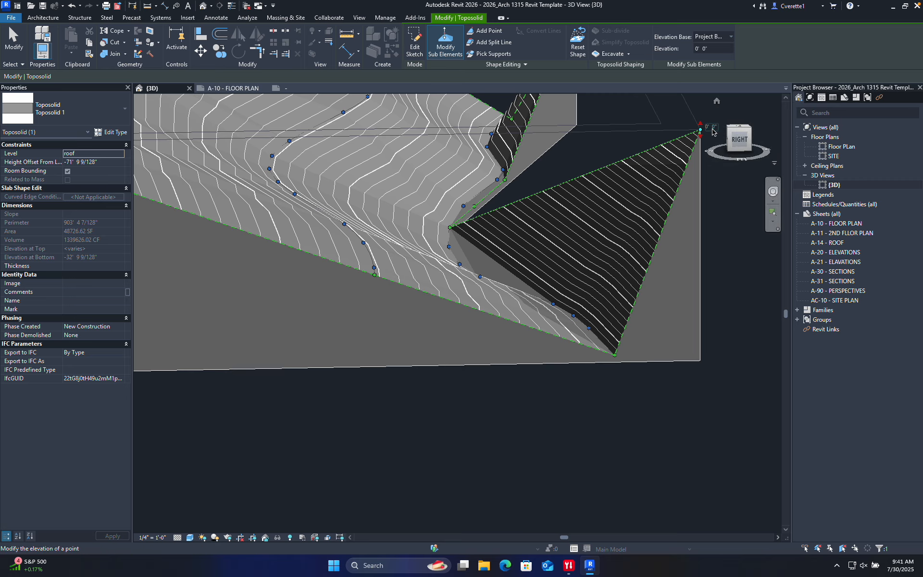
{"action": "scroll", "coordinate": [711, 129], "scroll_direction": "down", "scroll_amount": 2}
{"action": "scroll", "coordinate": [717, 107], "scroll_direction": "up", "scroll_amount": 6}
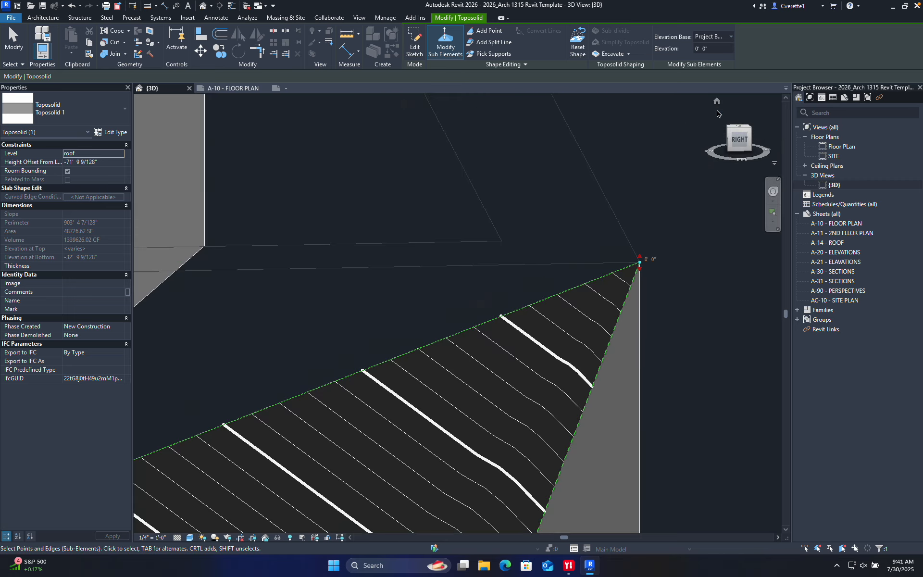
- Select the lowest boundary point beside the spiked corner and check its elevation value for reference
{"action": "mouse_move", "coordinate": [676, 180]}
{"action": "middle_mouse_down", "text": "shift"}
{"action": "mouse_move", "coordinate": [414, 272]}
{"action": "mouse_move", "coordinate": [629, 186]}
{"action": "mouse_move", "coordinate": [529, 240]}
{"action": "mouse_move", "coordinate": [497, 312]}
{"action": "middle_mouse_up", "text": "shift"}
{"action": "scroll", "coordinate": [497, 312], "scroll_direction": "up", "scroll_amount": 2}
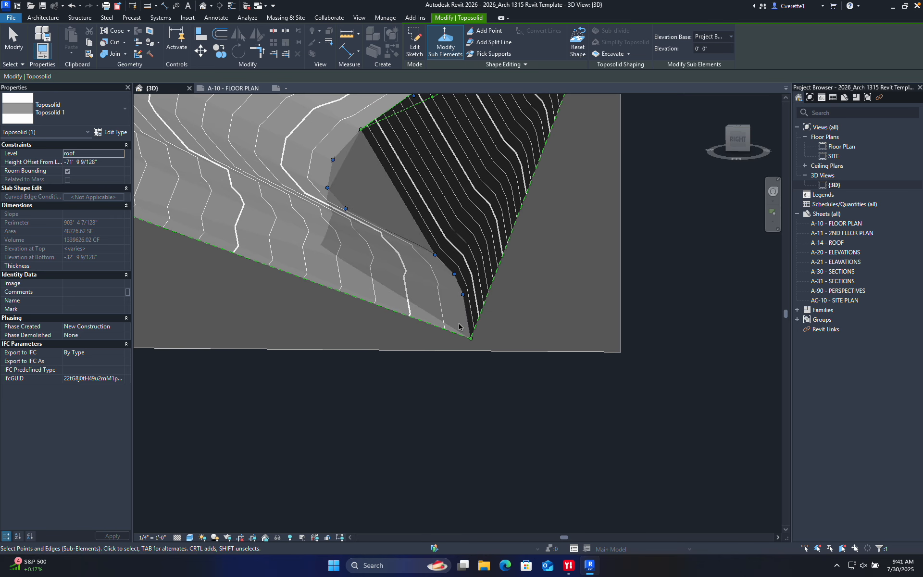
{"action": "left_click", "coordinate": [471, 338]}
{"action": "left_click", "coordinate": [483, 347]}
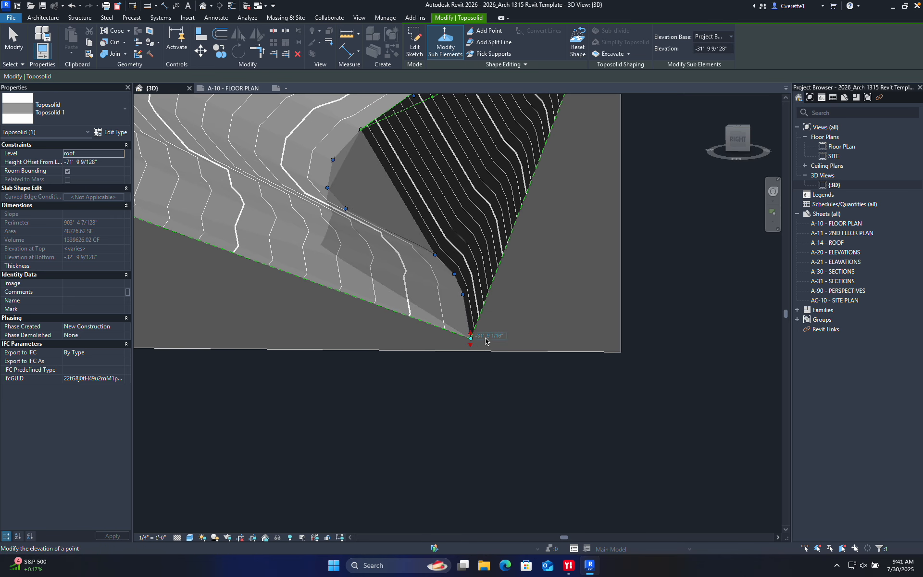
{"action": "left_click", "coordinate": [486, 336]}
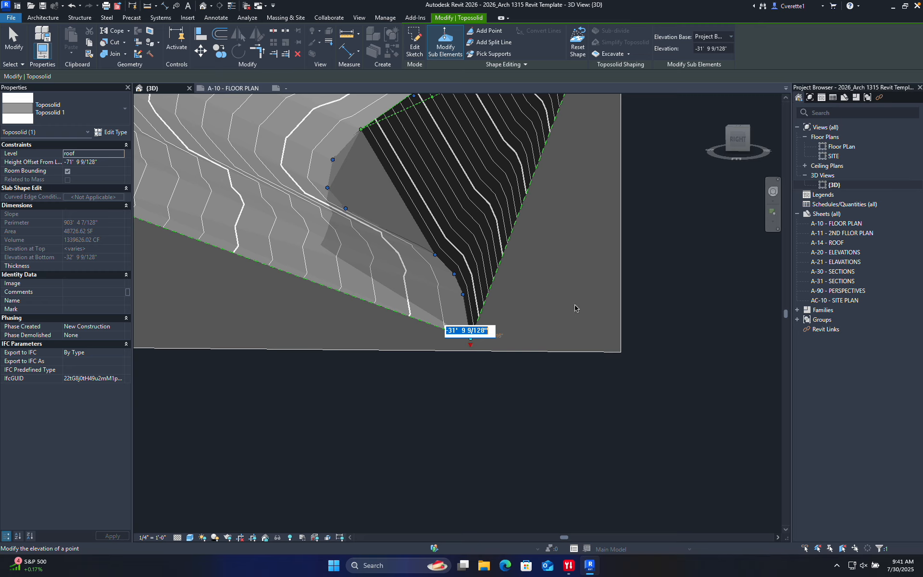
{"action": "left_click", "coordinate": [655, 284]}
- Select the raised corner point at the toposolid's low end to check its elevation, and add the second raised corner to the selection
{"action": "scroll", "coordinate": [655, 284], "scroll_direction": "down", "scroll_amount": 10}
{"action": "scroll", "coordinate": [671, 237], "scroll_direction": "up", "scroll_amount": 5}
{"action": "scroll", "coordinate": [648, 384], "scroll_direction": "up", "scroll_amount": 2}
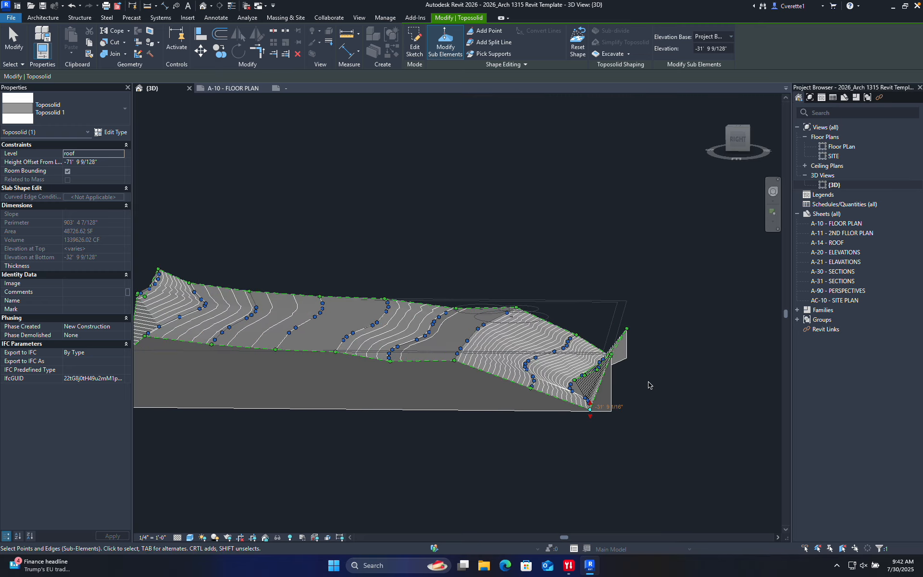
{"action": "scroll", "coordinate": [648, 384], "scroll_direction": "up", "scroll_amount": 5}
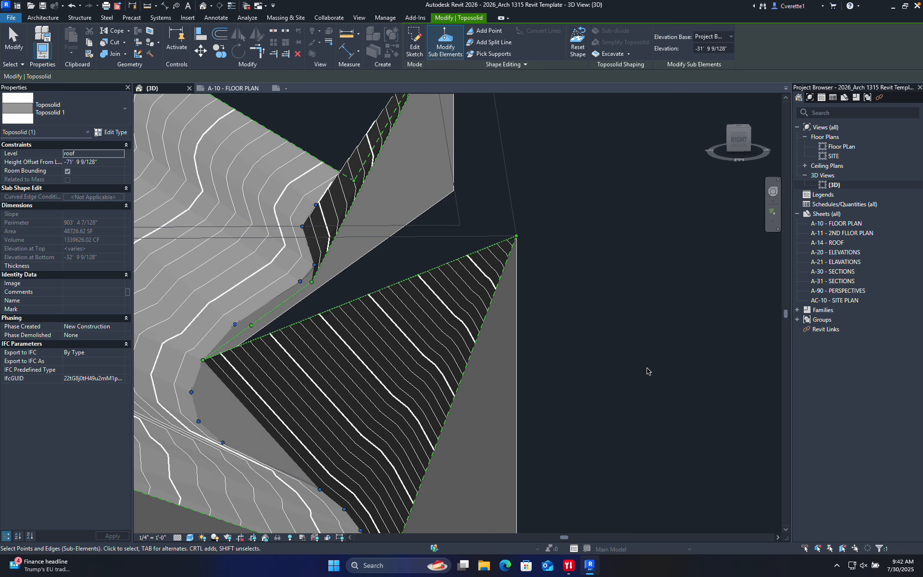
{"action": "left_click_drag", "start_coordinate": [503, 220], "coordinate": [555, 260]}
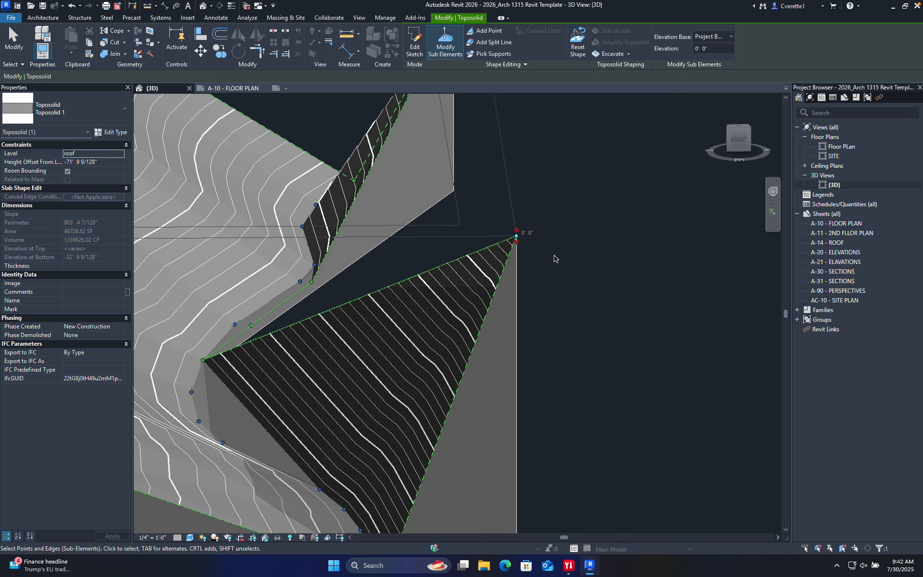
{"action": "scroll", "coordinate": [554, 256], "scroll_direction": "down", "scroll_amount": 5}
{"action": "scroll", "coordinate": [529, 199], "scroll_direction": "up", "scroll_amount": 5}
{"action": "left_click_drag", "start_coordinate": [527, 193], "coordinate": [576, 239]}
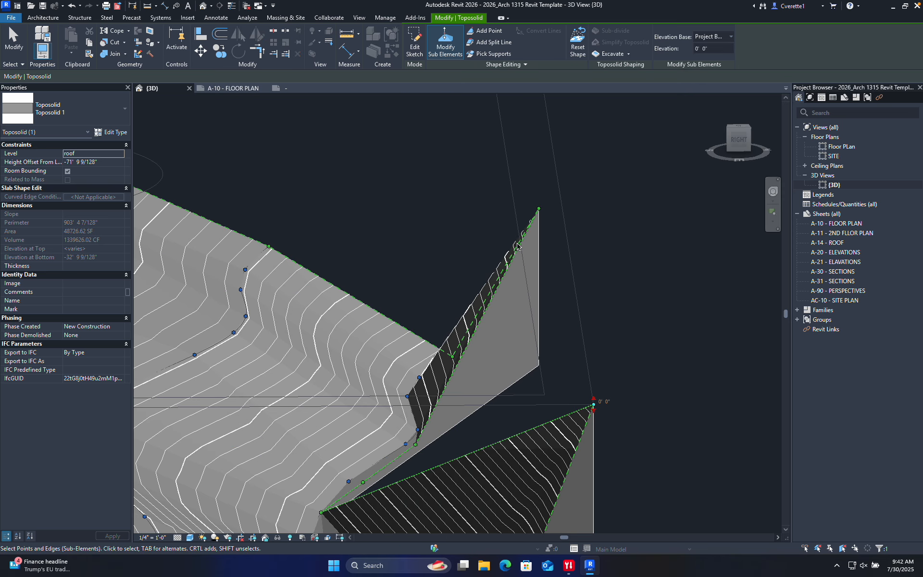
{"action": "left_click_drag", "start_coordinate": [521, 176], "coordinate": [572, 236]}
{"action": "scroll", "coordinate": [557, 296], "scroll_direction": "down", "scroll_amount": 1}
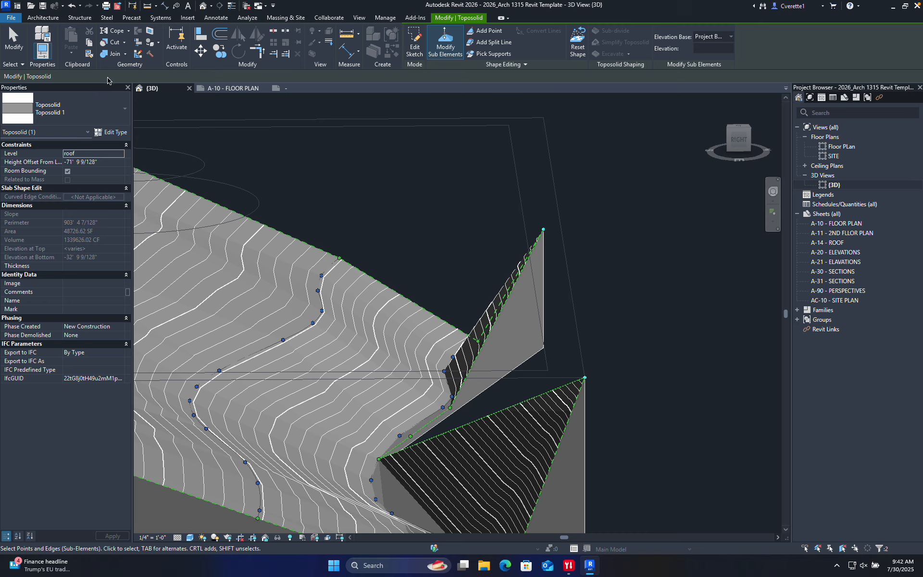
- Clear the two-point selection and lower the nearer raised corner of the toposolid to an elevation of about -17' 7"
{"action": "left_click", "coordinate": [603, 264]}
{"action": "left_click_drag", "start_coordinate": [555, 344], "coordinate": [624, 393]}
{"action": "left_click_drag", "start_coordinate": [586, 387], "coordinate": [590, 498]}
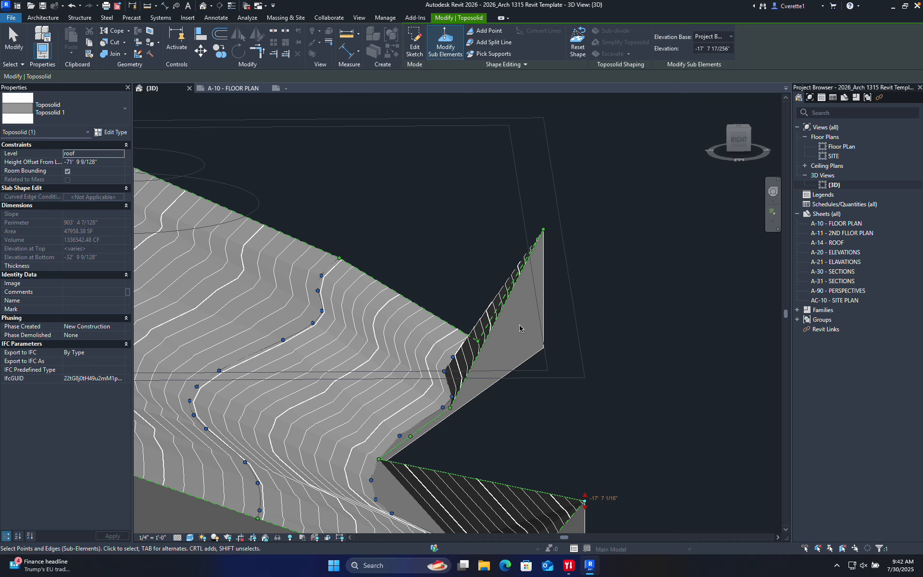
- Lower the farther raised corner point of the toposolid and set its elevation to -31'
{"action": "left_click_drag", "start_coordinate": [533, 207], "coordinate": [583, 284]}
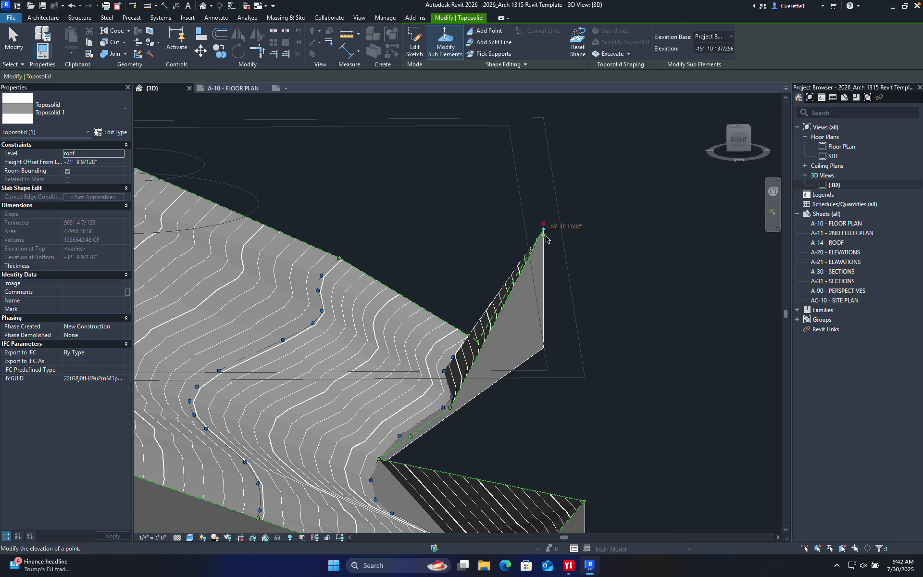
{"action": "left_click_drag", "start_coordinate": [554, 227], "coordinate": [547, 305]}
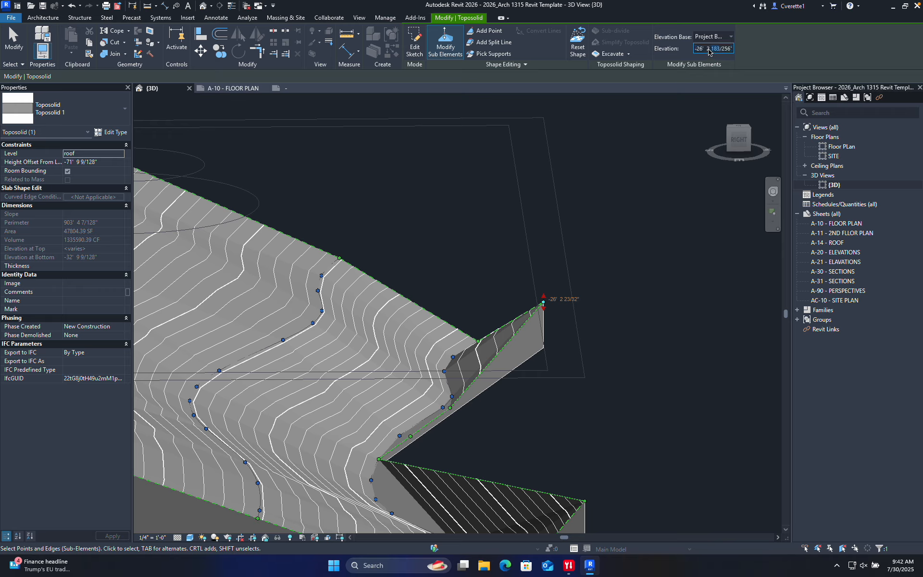
{"action": "left_click_drag", "start_coordinate": [696, 49], "coordinate": [758, 48]}
{"action": "type", "text": "-31"}
{"action": "key", "text": "Return"}
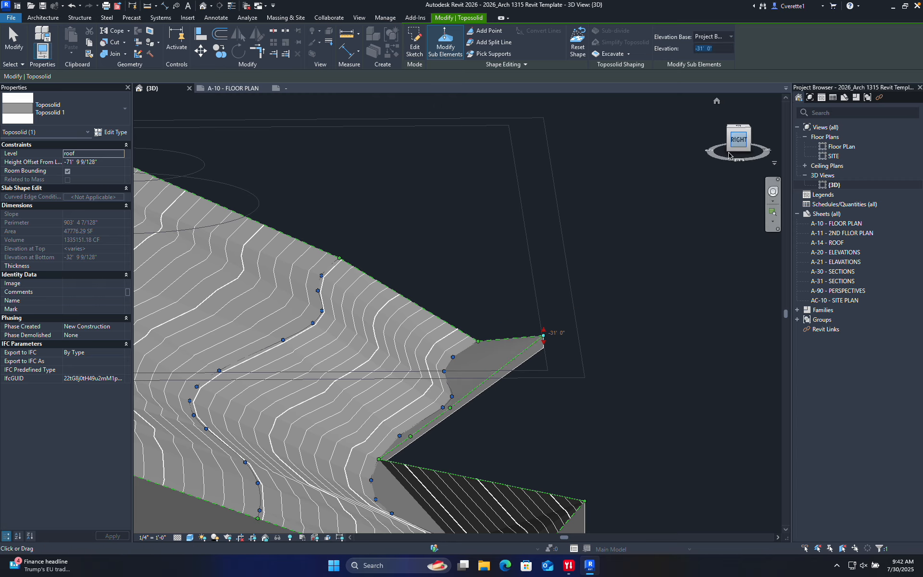
- Examine the toposolid's adjusted corners and the inward notch along its low end from several angles, and leave sub-element editing
{"action": "middle_click_drag", "start_coordinate": [587, 358], "coordinate": [513, 408], "text": "shift"}
{"action": "scroll", "coordinate": [512, 410], "scroll_direction": "down", "scroll_amount": 10}
{"action": "scroll", "coordinate": [512, 416], "scroll_direction": "up", "scroll_amount": 12}
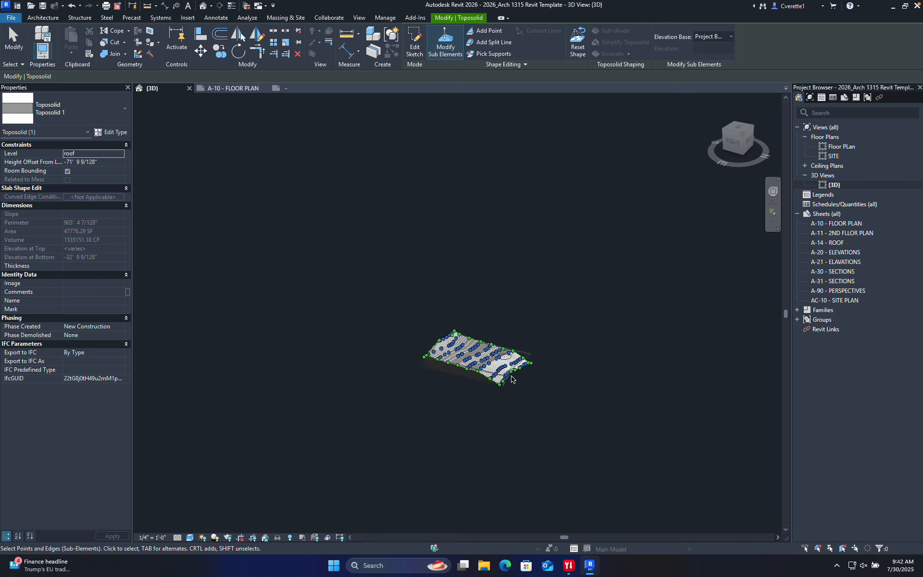
{"action": "middle_click_drag", "start_coordinate": [512, 388], "coordinate": [411, 331], "text": "shift"}
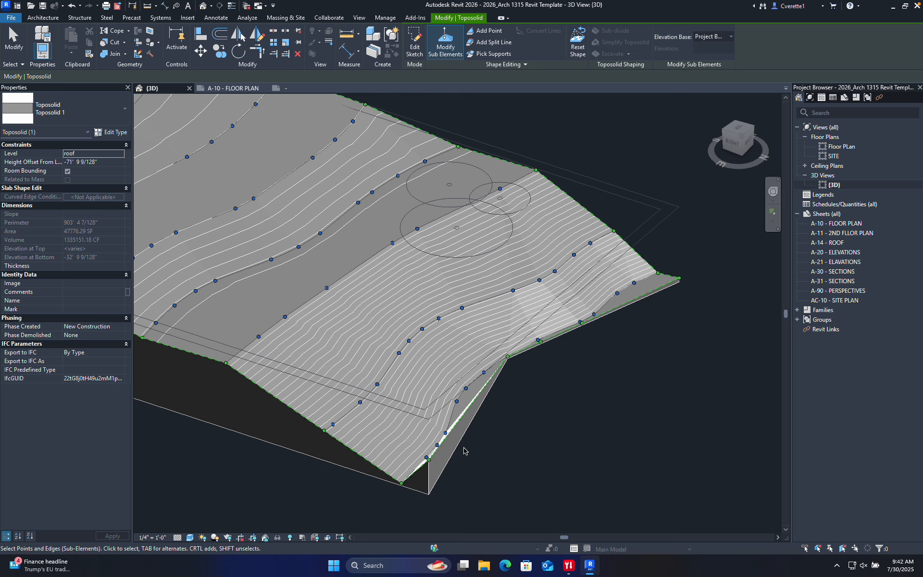
{"action": "middle_click_drag", "start_coordinate": [485, 455], "coordinate": [560, 486], "text": "shift"}
{"action": "scroll", "coordinate": [557, 270], "scroll_direction": "up", "scroll_amount": 5}
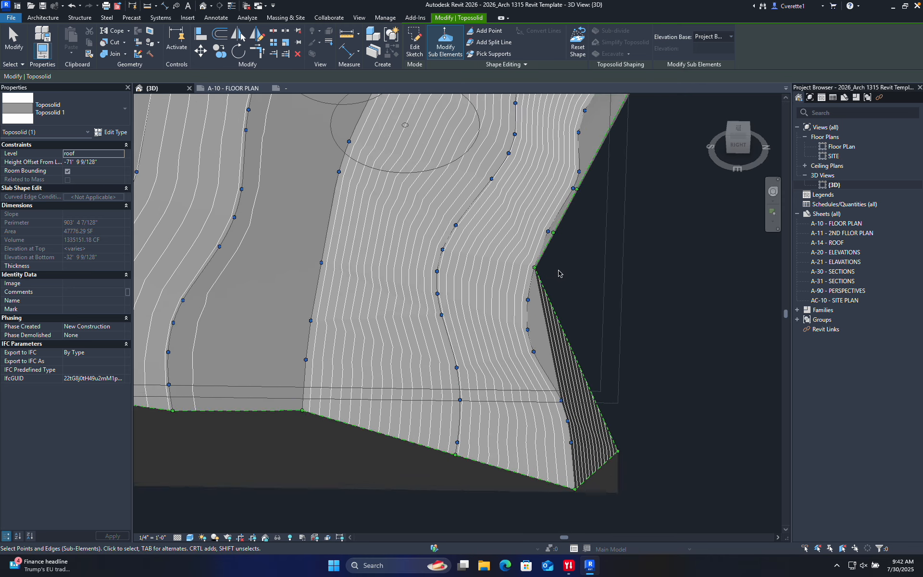
{"action": "scroll", "coordinate": [503, 263], "scroll_direction": "down", "scroll_amount": 4}
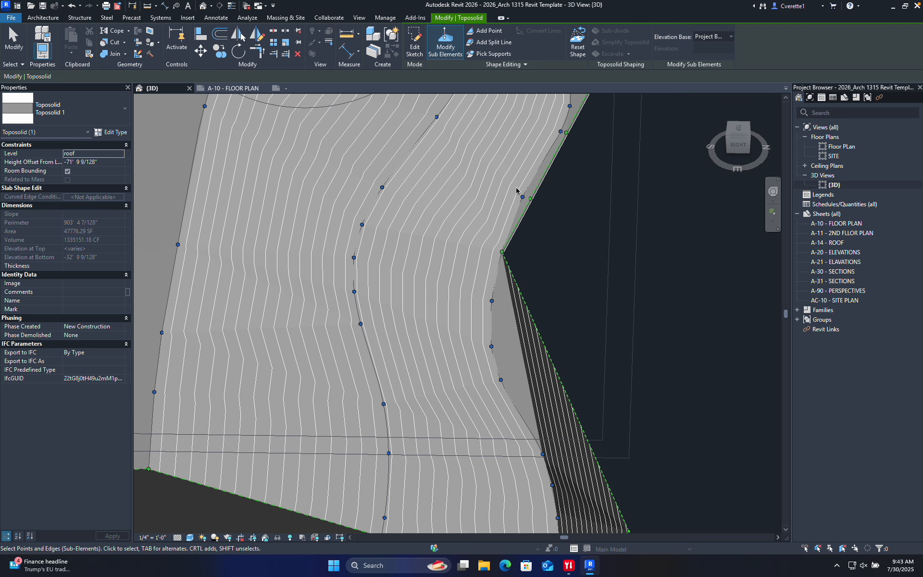
{"action": "left_click", "coordinate": [14, 45]}
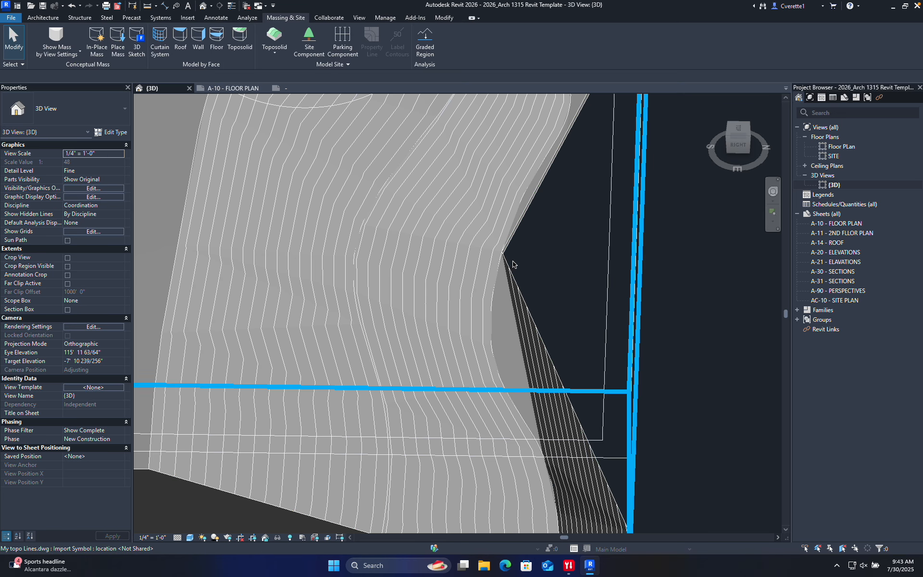
- Edit the toposolid's boundary sketch, delete the slanted line from the notch to the near corner, and try to finish the sketch
{"action": "double_click", "coordinate": [517, 295]}
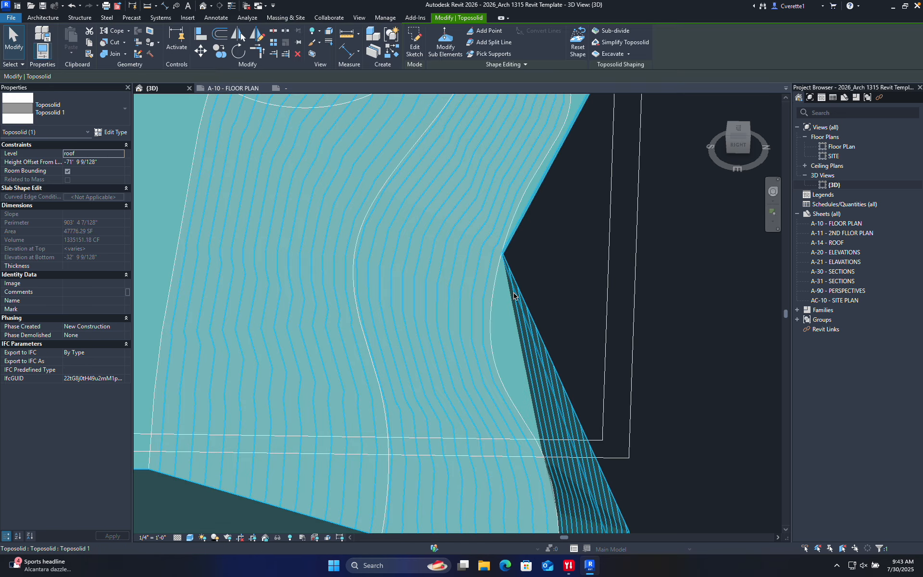
{"action": "scroll", "coordinate": [474, 264], "scroll_direction": "down", "scroll_amount": 8}
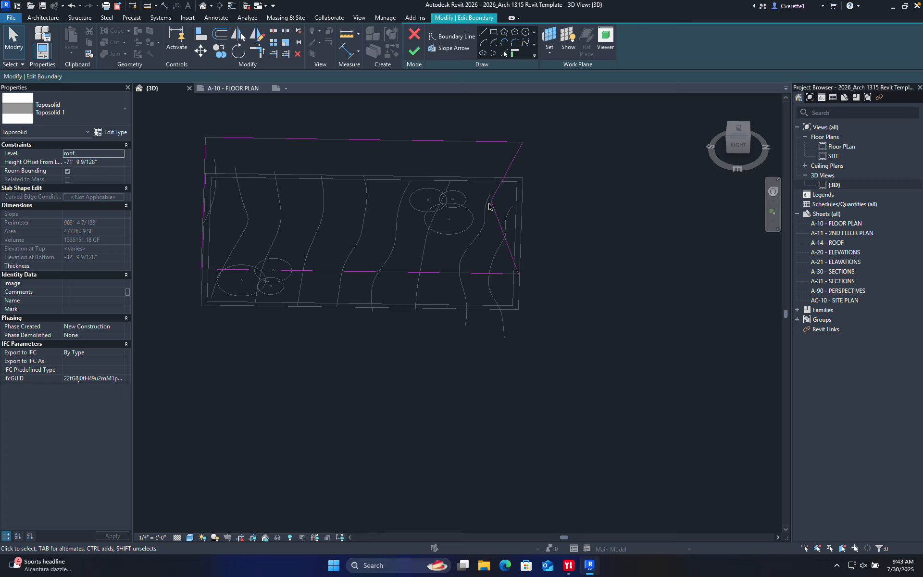
{"action": "scroll", "coordinate": [498, 202], "scroll_direction": "up", "scroll_amount": 2}
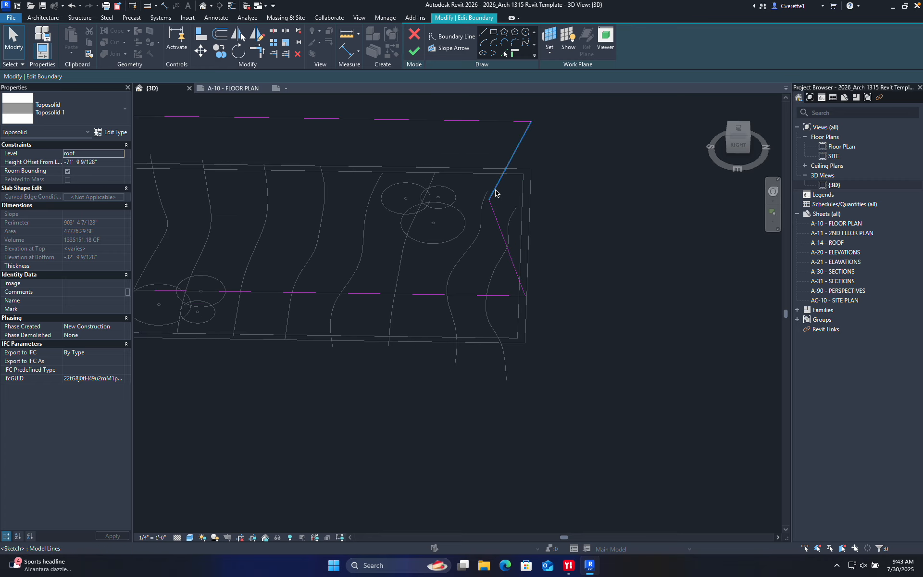
{"action": "left_click", "coordinate": [495, 193]}
{"action": "left_click", "coordinate": [499, 225]}
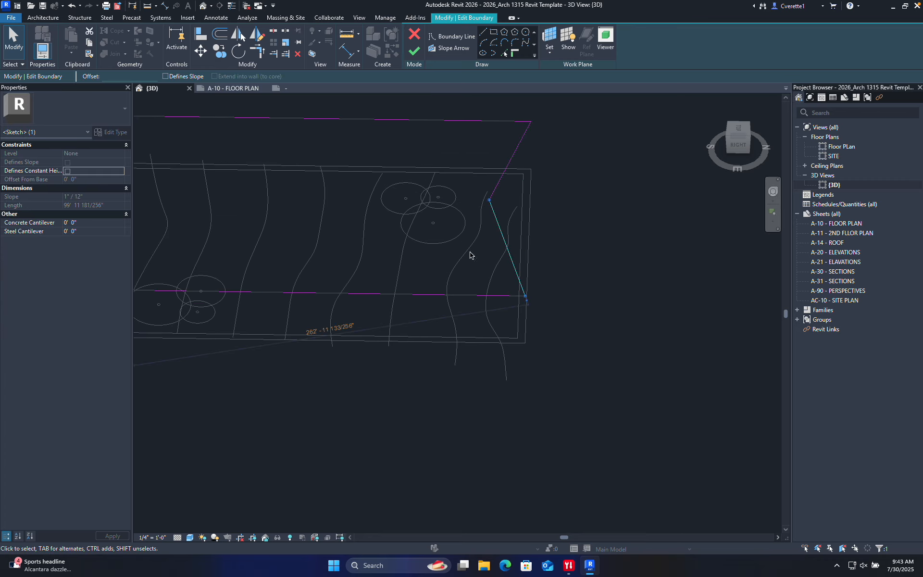
{"action": "key", "text": "Delete"}
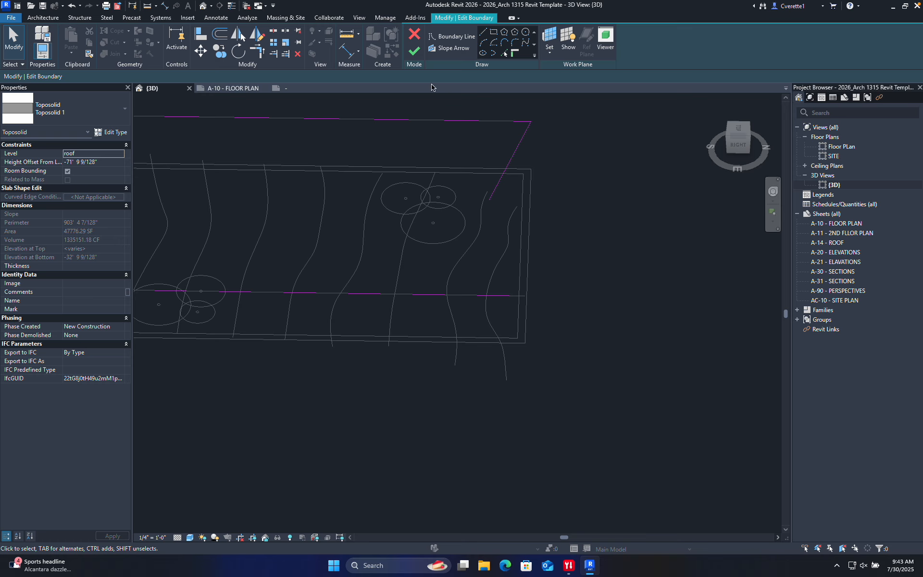
{"action": "left_click", "coordinate": [413, 55]}
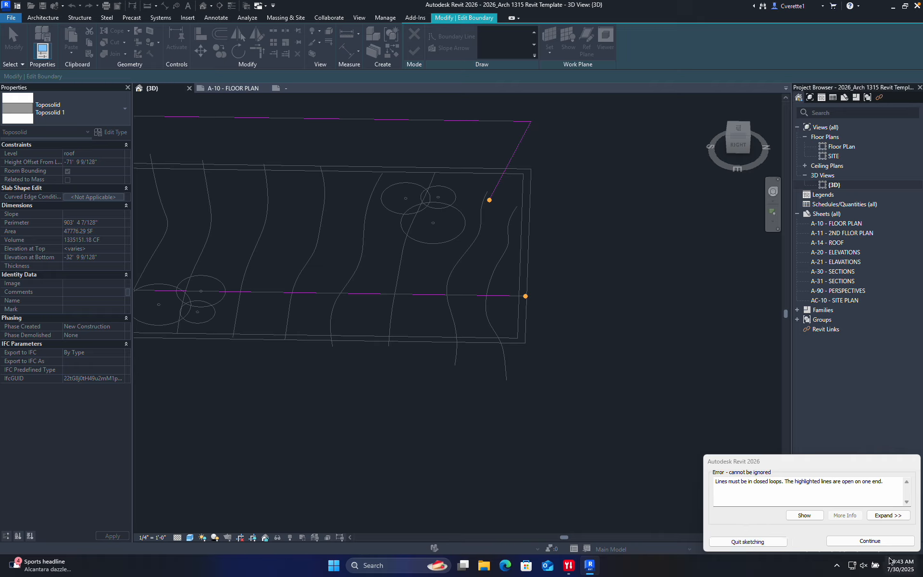
{"action": "left_click", "coordinate": [870, 542]}
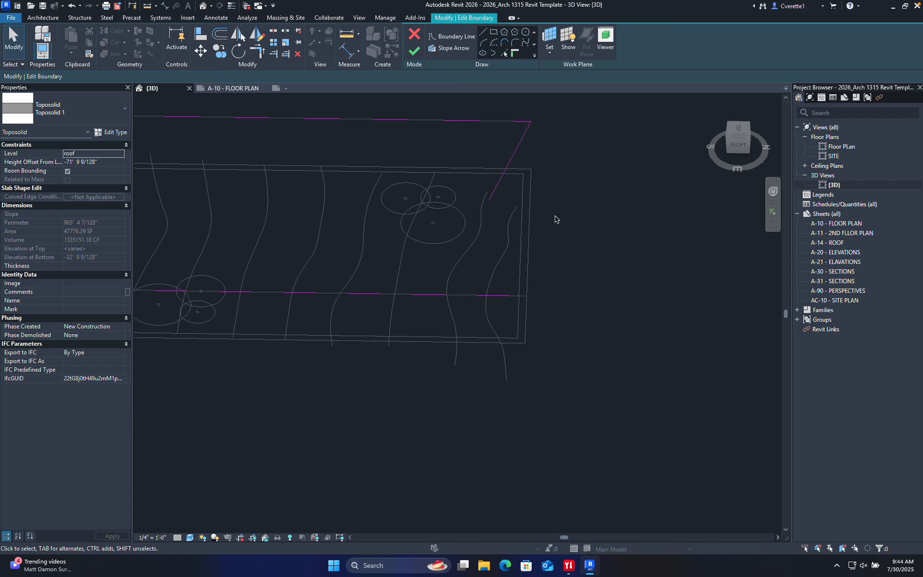
- In the top view, stretch the remaining slanted line's free end to the outer property corner to close the rectangular boundary
{"action": "left_click", "coordinate": [739, 128]}
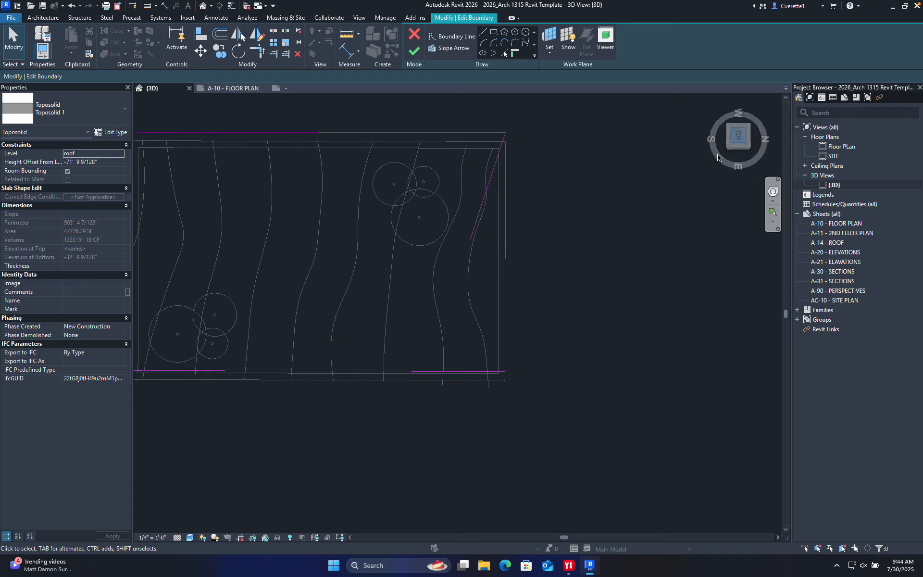
{"action": "left_click", "coordinate": [611, 284]}
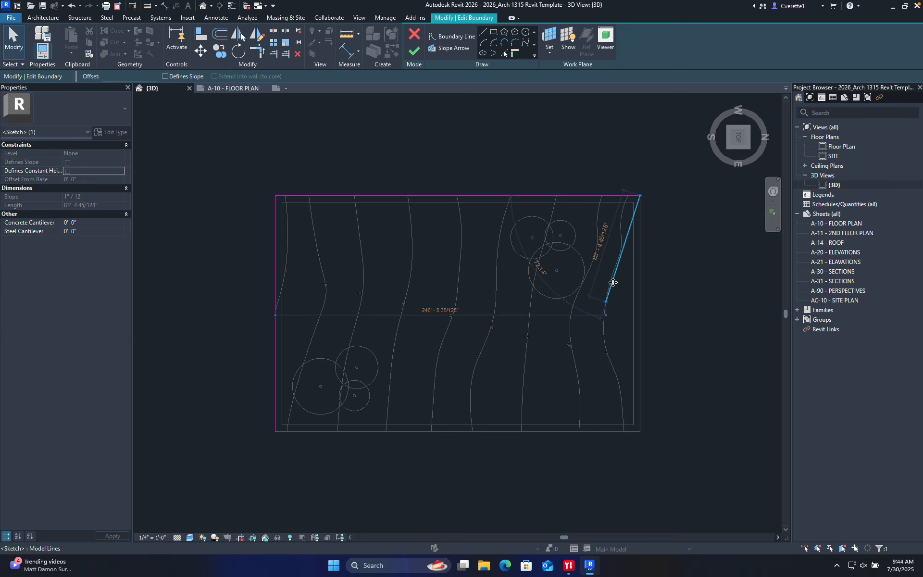
{"action": "scroll", "coordinate": [635, 308], "scroll_direction": "up", "scroll_amount": 5}
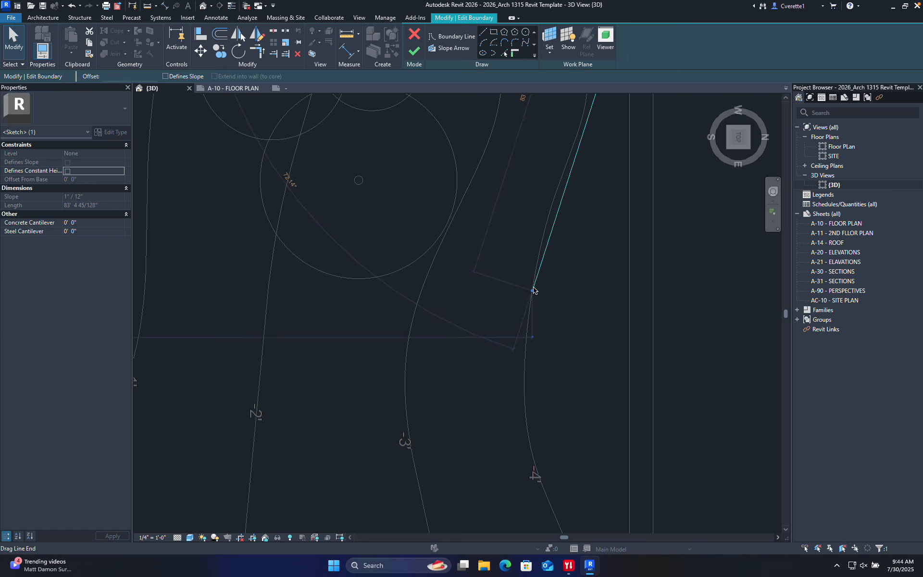
{"action": "left_click_drag", "start_coordinate": [532, 291], "coordinate": [591, 309]}
{"action": "scroll", "coordinate": [596, 315], "scroll_direction": "down", "scroll_amount": 10}
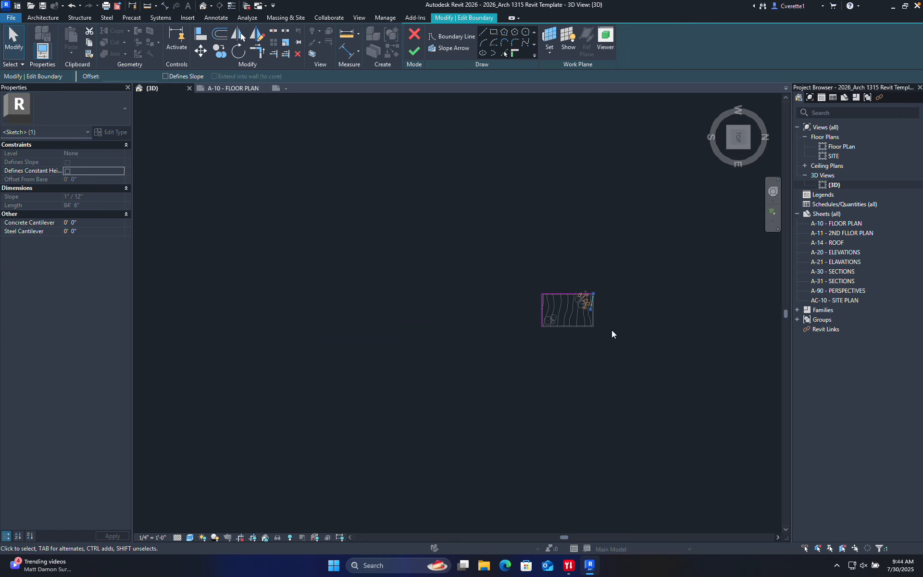
{"action": "scroll", "coordinate": [597, 322], "scroll_direction": "up", "scroll_amount": 8}
{"action": "scroll", "coordinate": [591, 317], "scroll_direction": "up", "scroll_amount": 2}
{"action": "scroll", "coordinate": [597, 255], "scroll_direction": "down", "scroll_amount": 3}
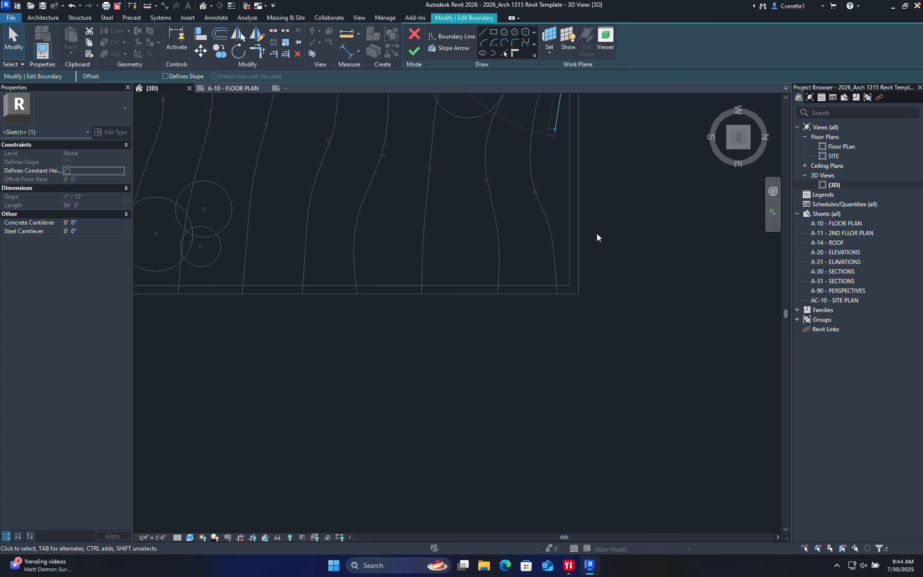
{"action": "left_click_drag", "start_coordinate": [555, 129], "coordinate": [578, 294]}
{"action": "left_click", "coordinate": [658, 253]}
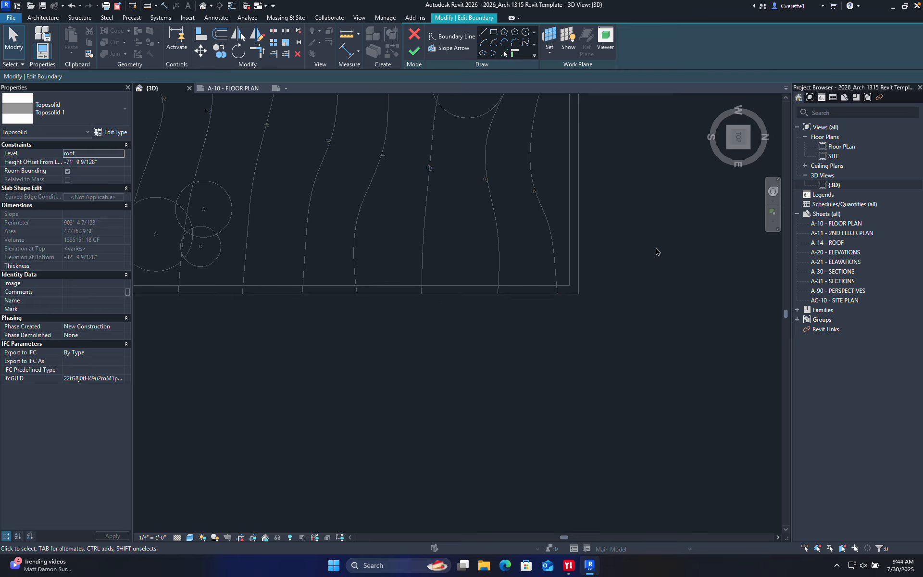
{"action": "scroll", "coordinate": [657, 252], "scroll_direction": "down", "scroll_amount": 1}
{"action": "middle_click_drag", "start_coordinate": [657, 264], "coordinate": [613, 365]}
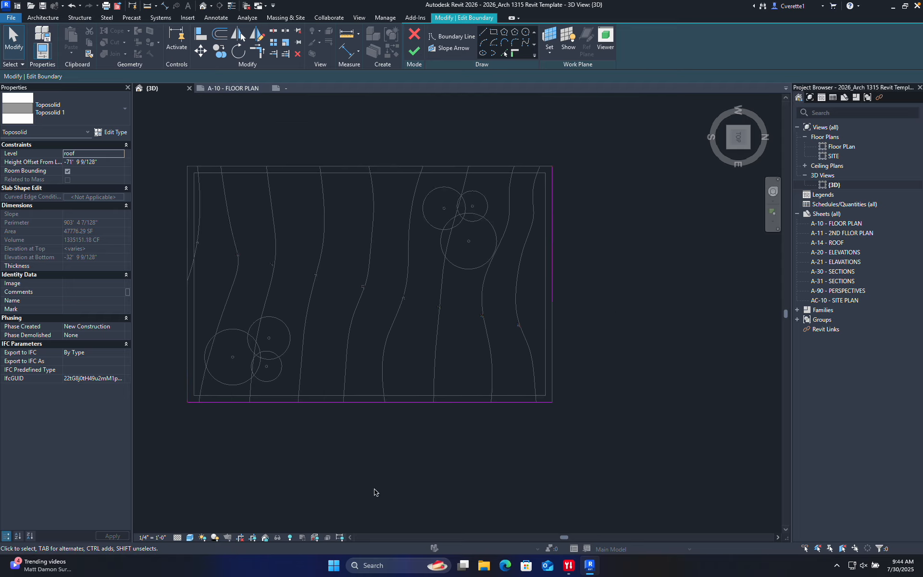
- Switch to the Mac desktop, close the Revit exercise PDF in Preview, and bring the Miro course board forward
{"action": "key", "text": "ctrl+Right"}
{"action": "key", "text": "ctrl+Left"}
{"action": "key", "text": "ctrl+Left"}
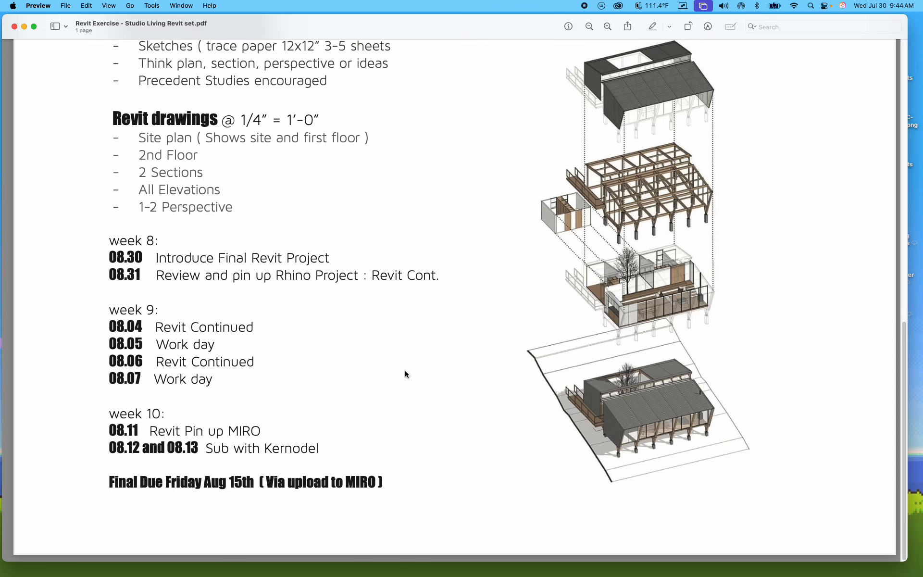
{"action": "left_click", "coordinate": [14, 27]}
{"action": "left_click", "coordinate": [182, 147]}
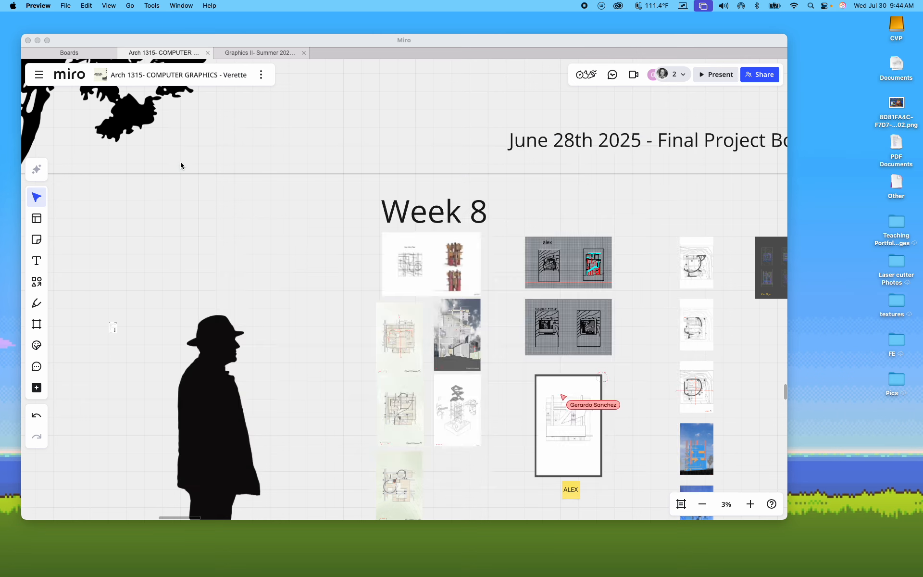
{"action": "left_click", "coordinate": [179, 162]}
- Move the small document image from behind the standing figure to just beside the Week 8 boards
{"action": "scroll", "coordinate": [255, 229], "scroll_direction": "up", "scroll_amount": 3}
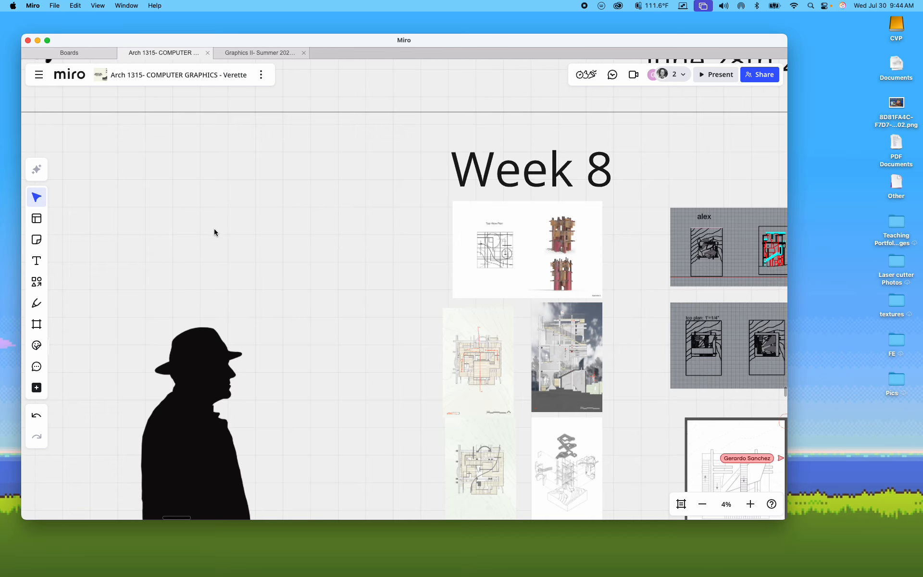
{"action": "scroll", "coordinate": [214, 231], "scroll_direction": "down", "scroll_amount": 3}
{"action": "middle_click_drag", "start_coordinate": [113, 262], "coordinate": [262, 250]}
{"action": "left_click", "coordinate": [244, 300]}
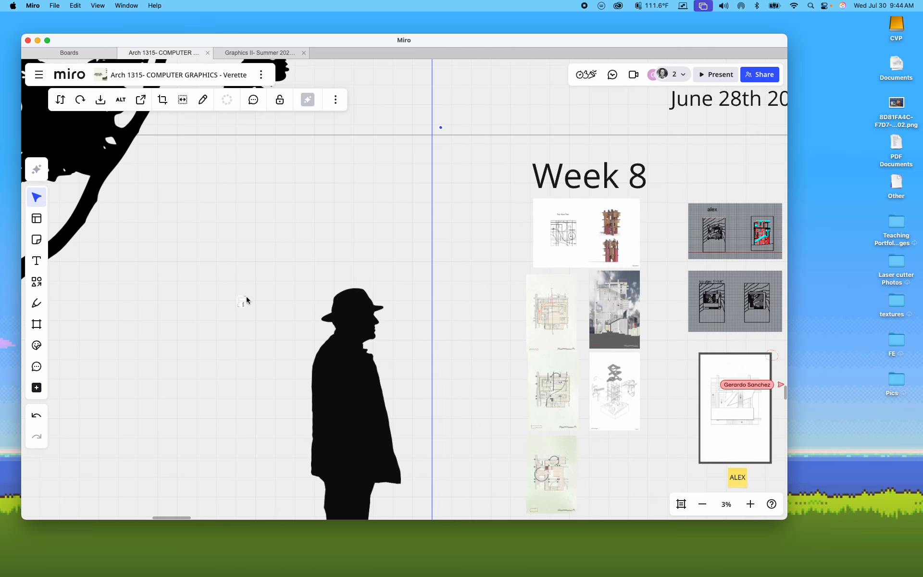
{"action": "left_click_drag", "start_coordinate": [244, 304], "coordinate": [530, 197]}
- Find the Autodesk Revit keyboard shortcuts guide card among the Revit links in the course board's resources section
{"action": "scroll", "coordinate": [439, 266], "scroll_direction": "down", "scroll_amount": 10}
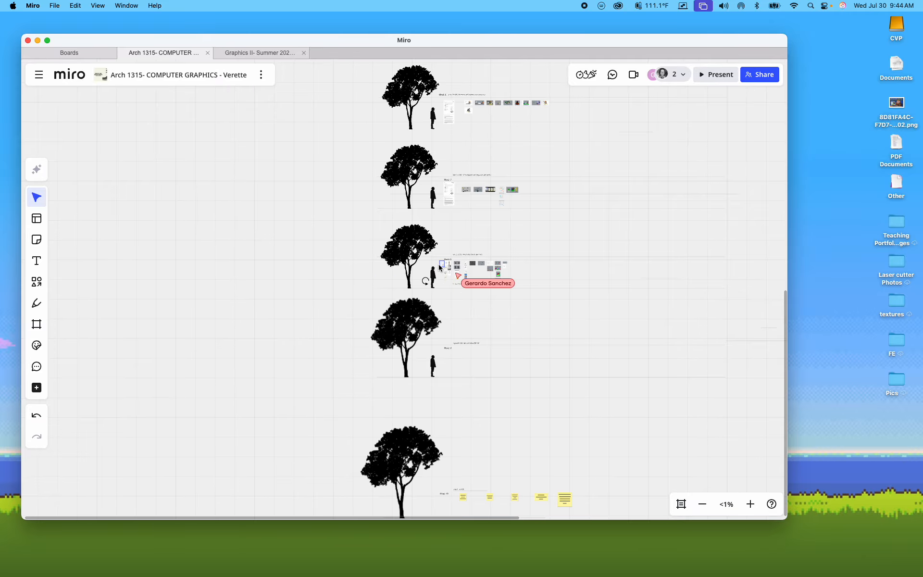
{"action": "middle_click_drag", "start_coordinate": [480, 202], "coordinate": [377, 451]}
{"action": "middle_click_drag", "start_coordinate": [432, 197], "coordinate": [424, 423]}
{"action": "middle_click_drag", "start_coordinate": [448, 215], "coordinate": [445, 284]}
{"action": "scroll", "coordinate": [441, 227], "scroll_direction": "up", "scroll_amount": 5}
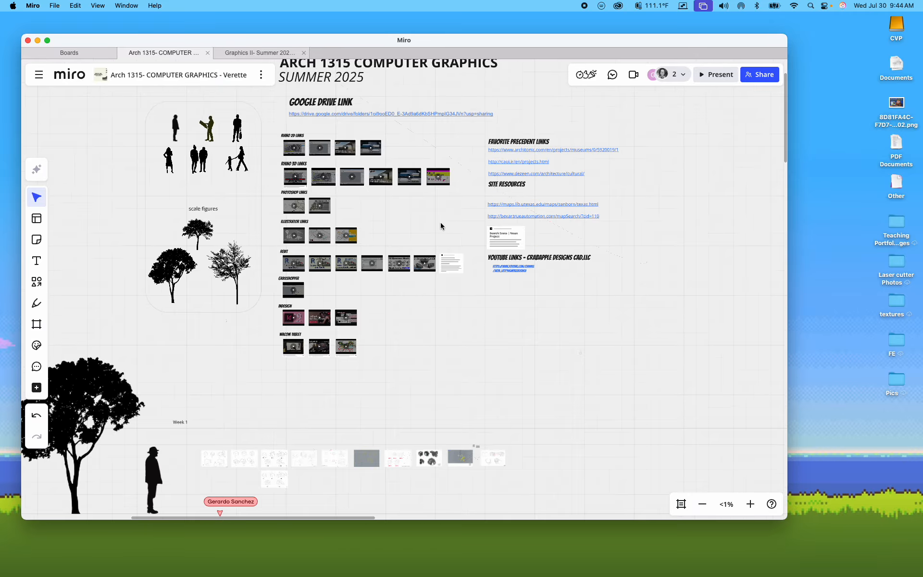
{"action": "scroll", "coordinate": [449, 266], "scroll_direction": "up", "scroll_amount": 8}
{"action": "scroll", "coordinate": [448, 266], "scroll_direction": "up", "scroll_amount": 4}
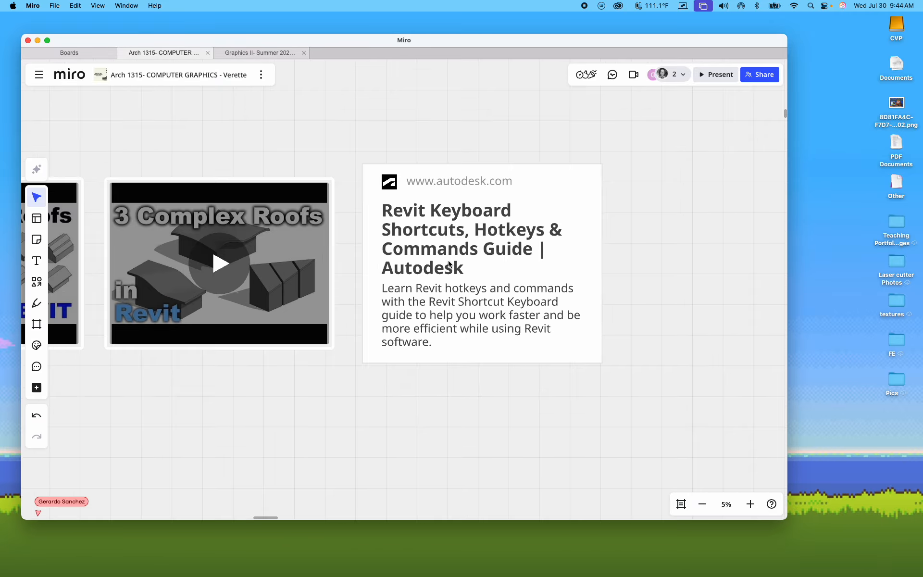
- Open the Revit keyboard shortcuts guide from its board card and read its command lists from Annotate through Contextual Tabs
{"action": "double_click", "coordinate": [471, 249]}
{"action": "left_click", "coordinate": [378, 99]}
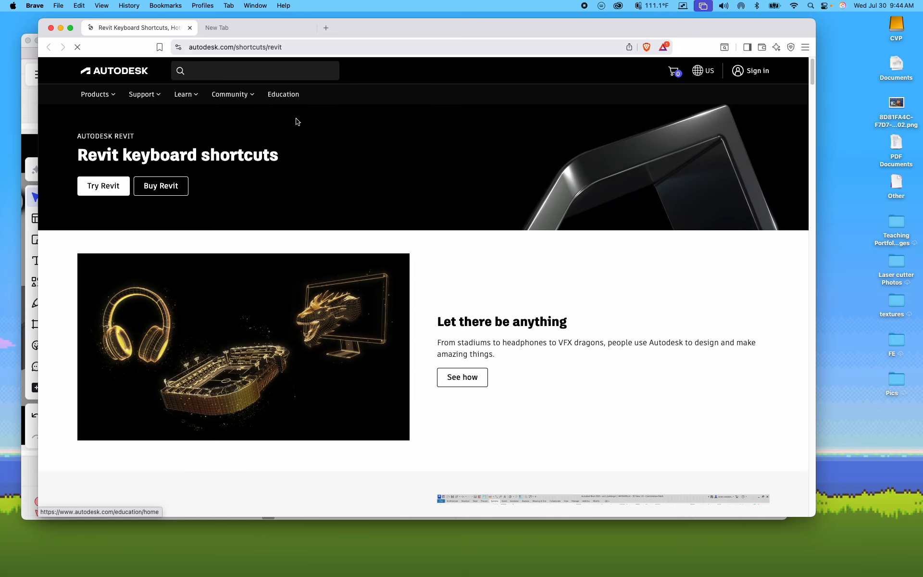
{"action": "scroll", "coordinate": [331, 153], "scroll_direction": "down", "scroll_amount": 2}
{"action": "scroll", "coordinate": [331, 154], "scroll_direction": "down", "scroll_amount": 15}
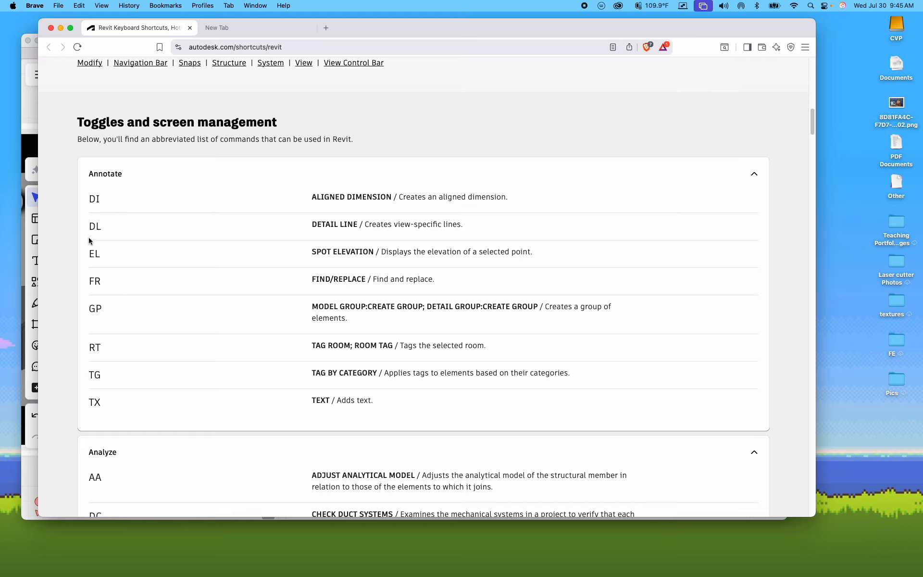
{"action": "scroll", "coordinate": [92, 342], "scroll_direction": "down", "scroll_amount": 2}
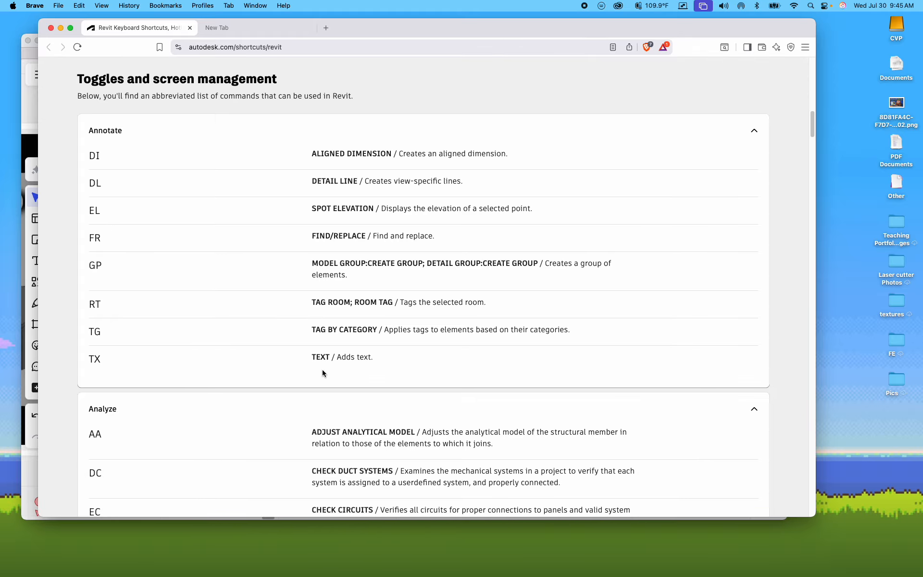
{"action": "scroll", "coordinate": [295, 363], "scroll_direction": "down", "scroll_amount": 5}
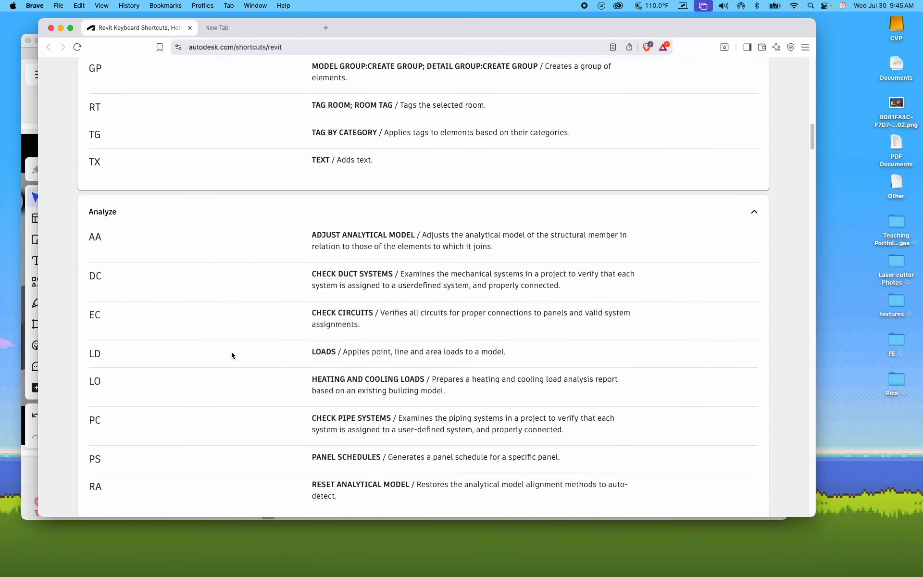
{"action": "scroll", "coordinate": [113, 364], "scroll_direction": "down", "scroll_amount": 10}
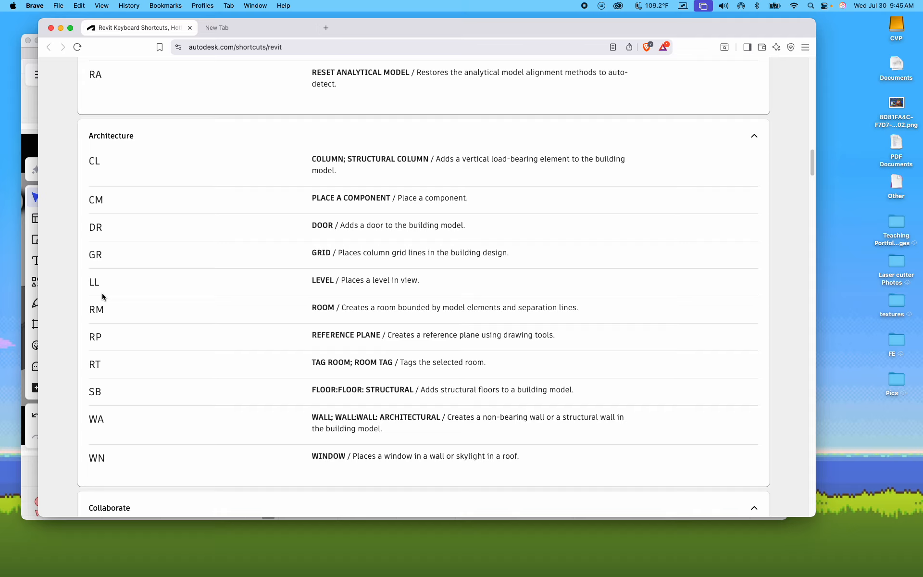
{"action": "scroll", "coordinate": [123, 310], "scroll_direction": "down", "scroll_amount": 2}
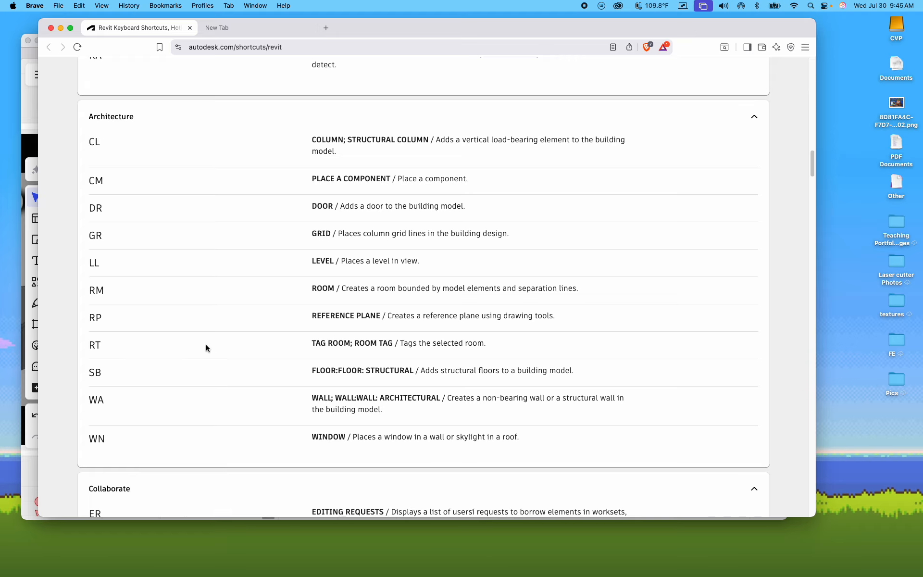
{"action": "scroll", "coordinate": [198, 346], "scroll_direction": "down", "scroll_amount": 5}
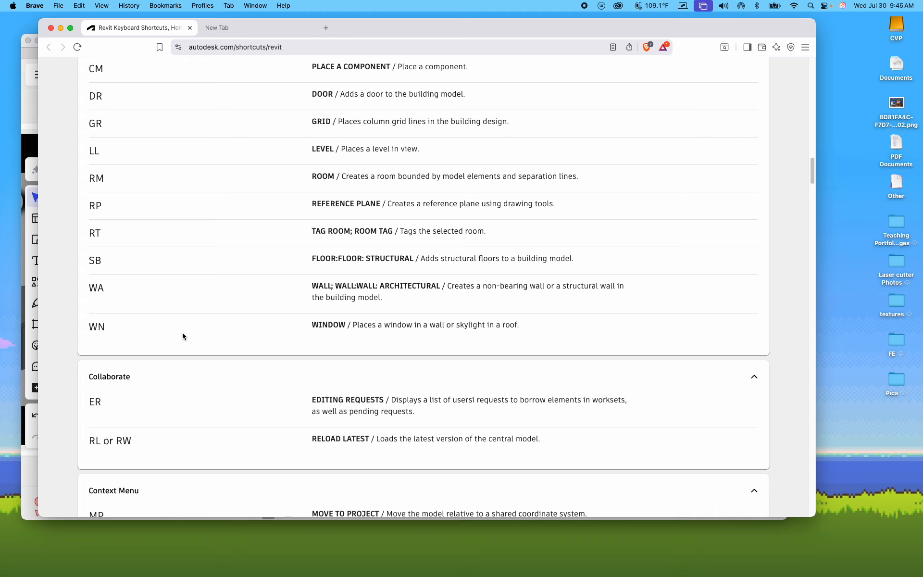
{"action": "scroll", "coordinate": [183, 333], "scroll_direction": "down", "scroll_amount": 10}
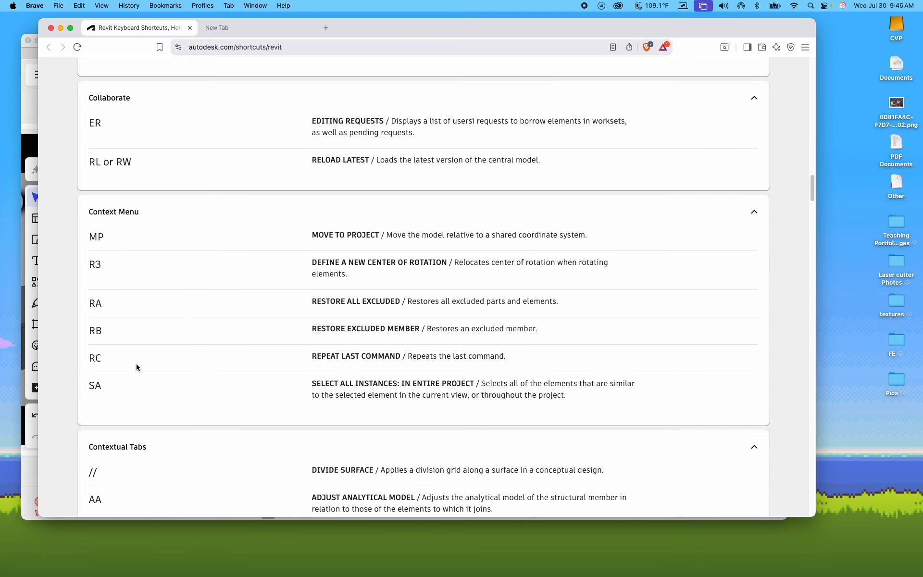
{"action": "scroll", "coordinate": [200, 290], "scroll_direction": "down", "scroll_amount": 10}
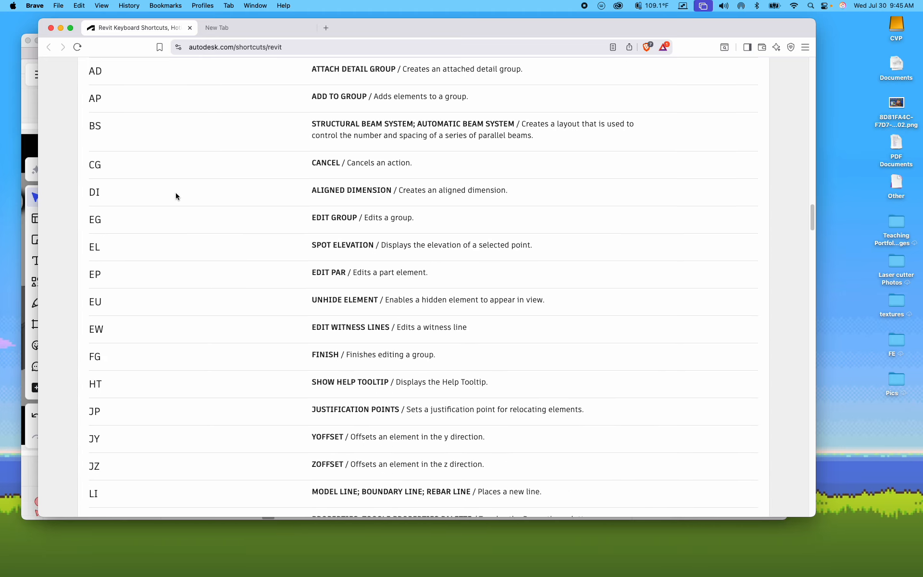
{"action": "scroll", "coordinate": [178, 206], "scroll_direction": "down", "scroll_amount": 5}
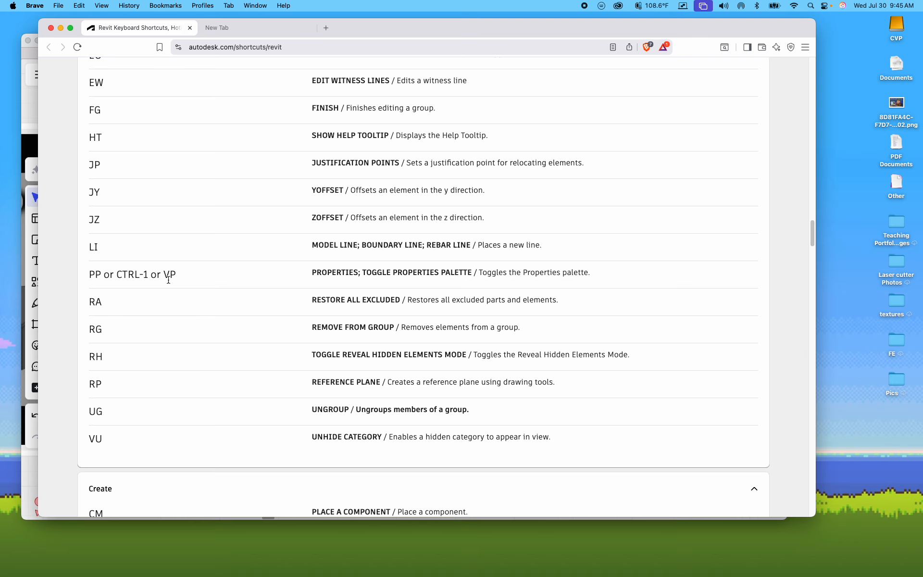
- Switch to Revit and start the Trim/Extend to Corner command in the toposolid's boundary sketch
{"action": "left_click", "coordinate": [30, 113]}
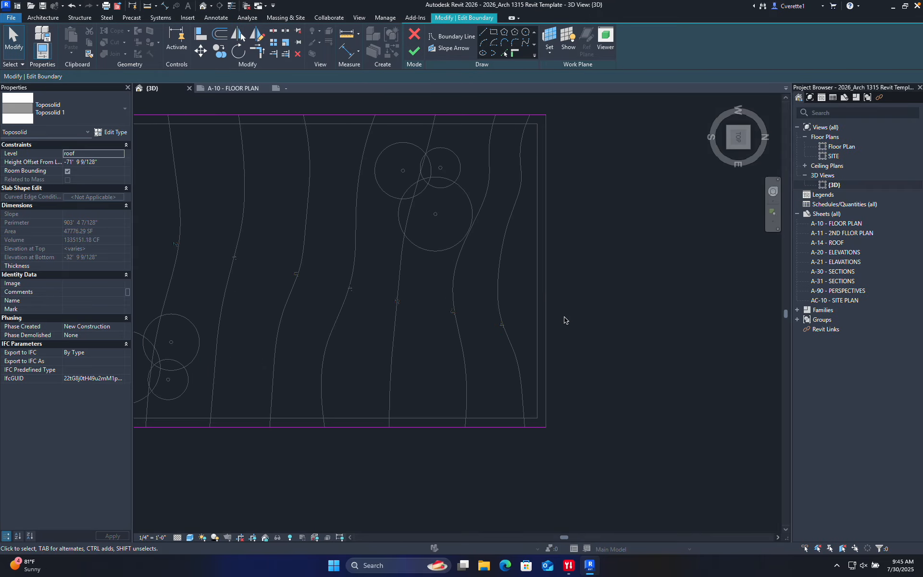
{"action": "scroll", "coordinate": [571, 325], "scroll_direction": "up", "scroll_amount": 2}
{"action": "key", "text": "t"}
{"action": "key", "text": "r"}
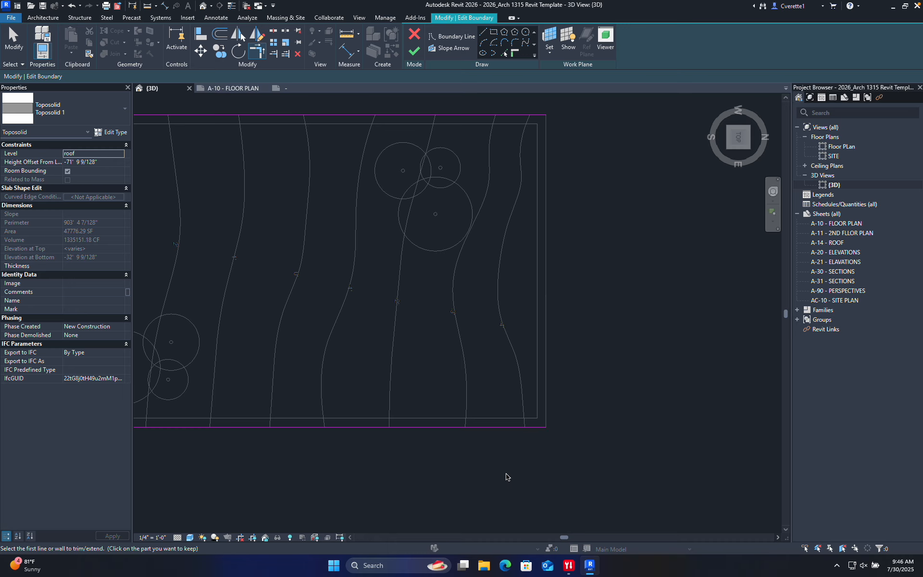
- Return to the Revit keyboard shortcuts page in Brave and skim its section links and the Annotate and Analyze lists
{"action": "left_click", "coordinate": [591, 565]}
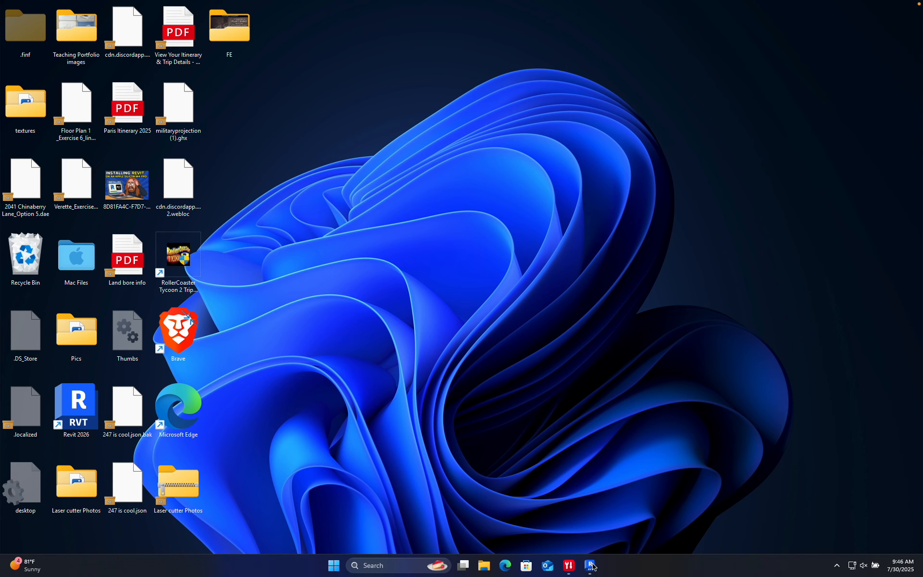
{"action": "key", "text": "ctrl+Right"}
{"action": "key", "text": "ctrl+Left"}
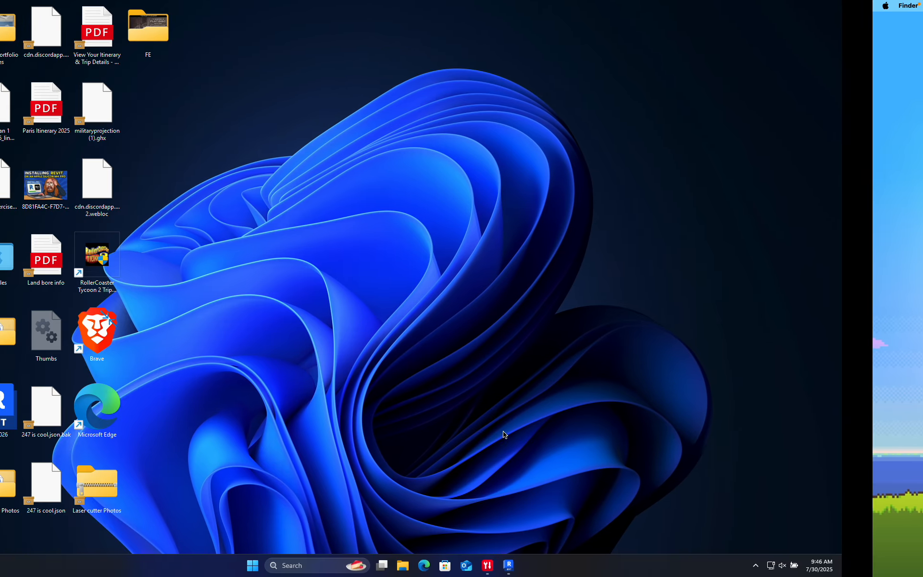
{"action": "key", "text": "ctrl+Left"}
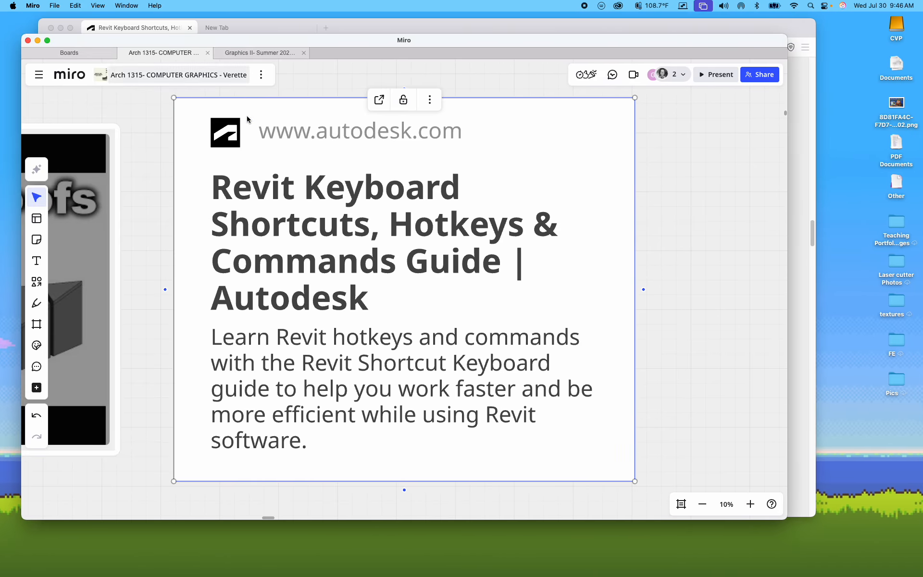
{"action": "mouse_move", "coordinate": [441, 562]}
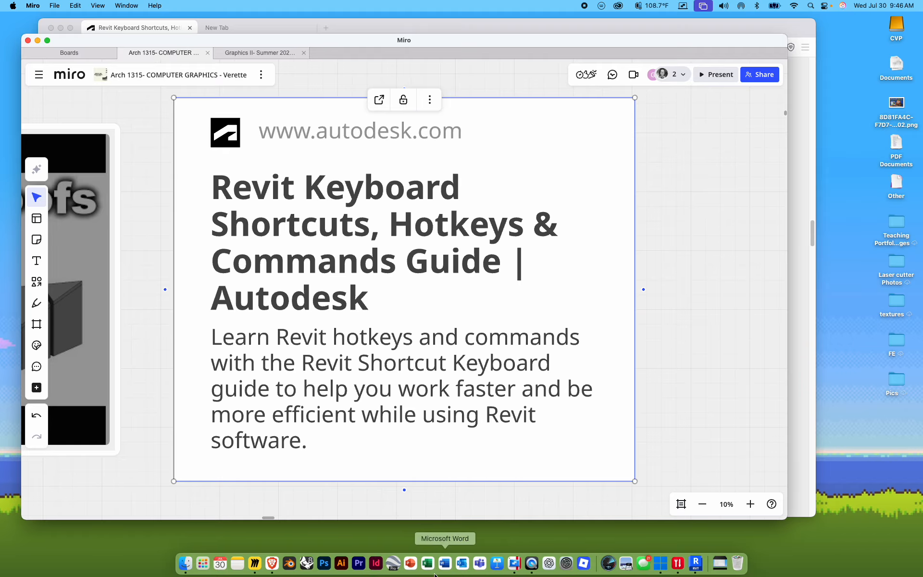
{"action": "left_click", "coordinate": [272, 563]}
{"action": "scroll", "coordinate": [354, 346], "scroll_direction": "down", "scroll_amount": 5}
{"action": "scroll", "coordinate": [355, 336], "scroll_direction": "up", "scroll_amount": 20}
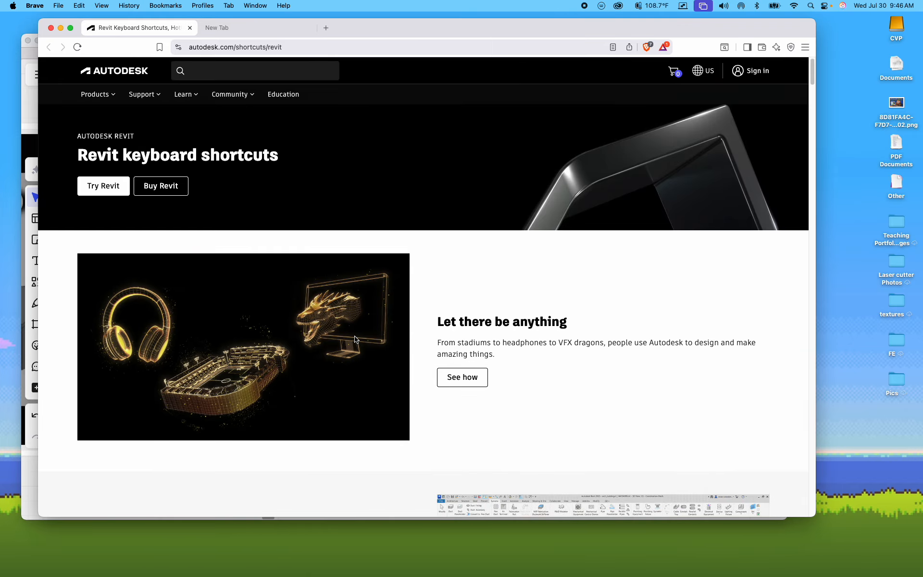
{"action": "scroll", "coordinate": [459, 325], "scroll_direction": "down", "scroll_amount": 10}
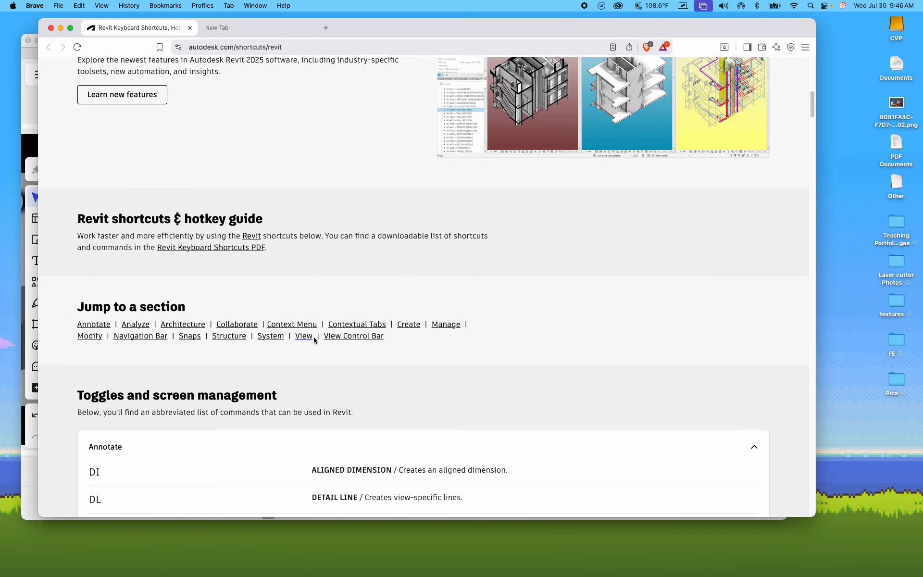
{"action": "scroll", "coordinate": [279, 411], "scroll_direction": "down", "scroll_amount": 10}
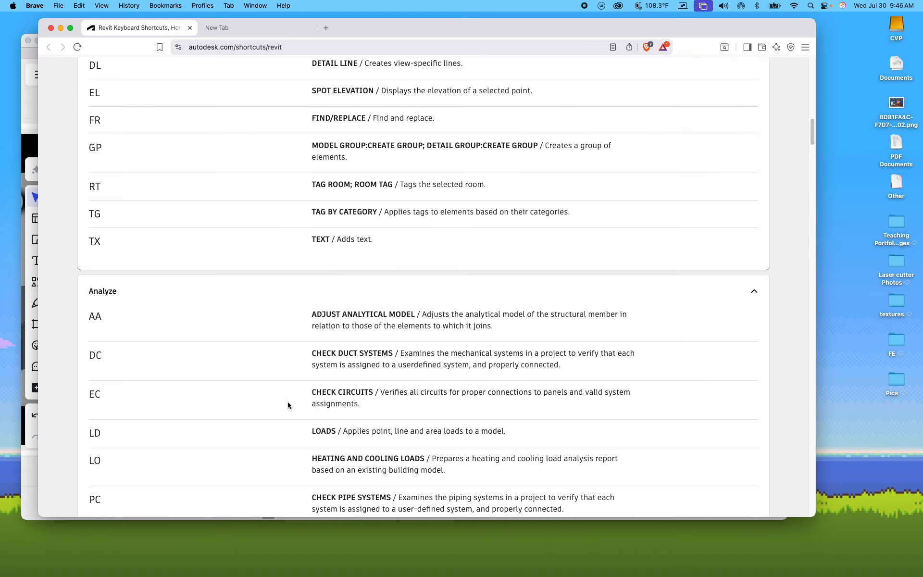
- Search the shortcuts page for "TR" and "TD", and clear the search
{"action": "key", "text": "cmd+f"}
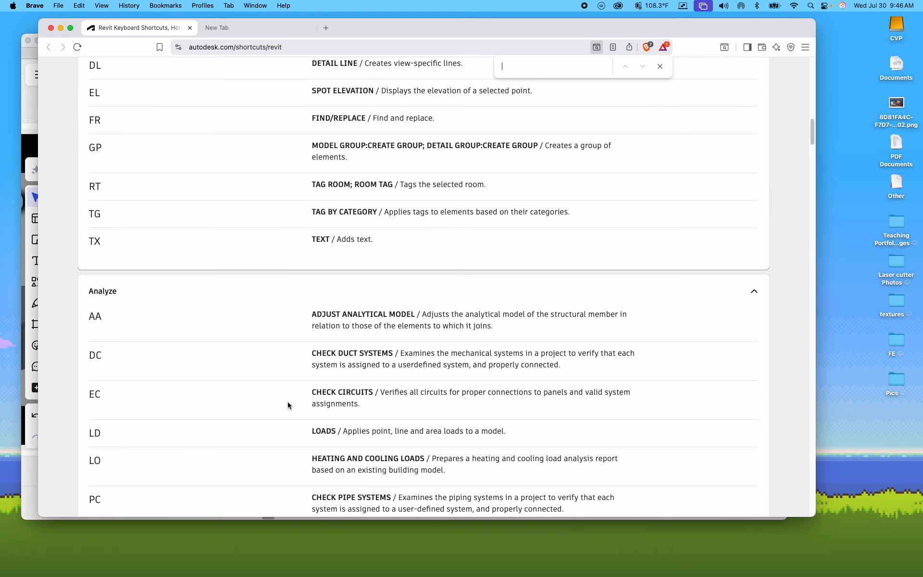
{"action": "type", "text": "TR"}
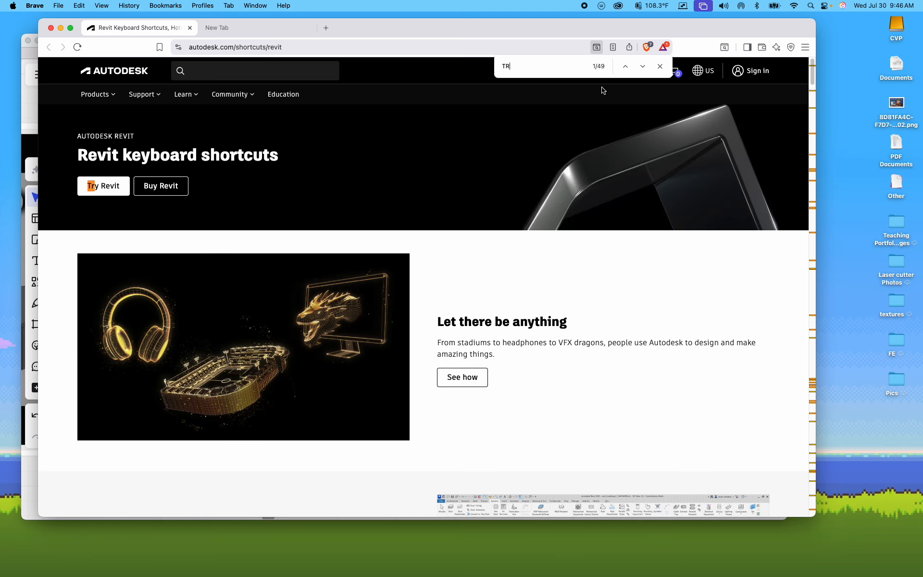
{"action": "left_click", "coordinate": [642, 67]}
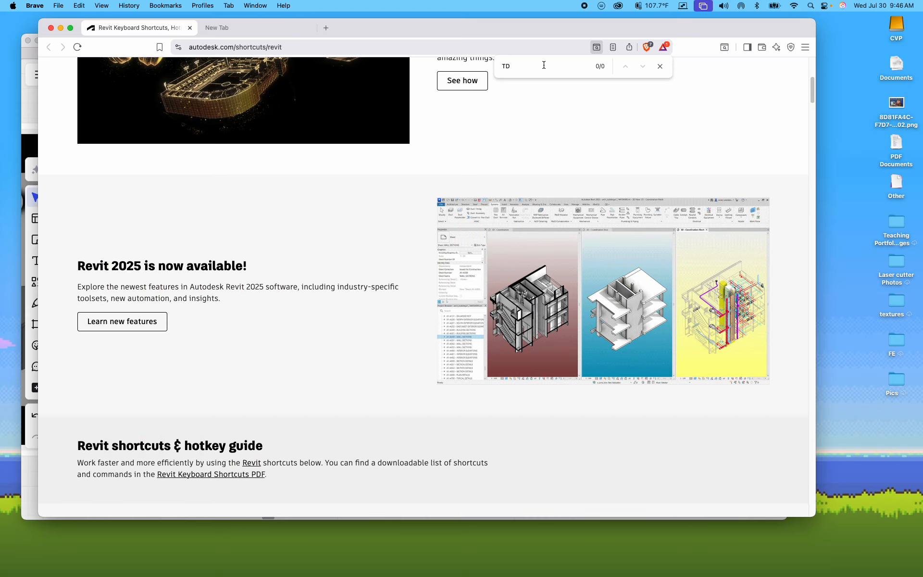
{"action": "key", "text": "BackSpace"}
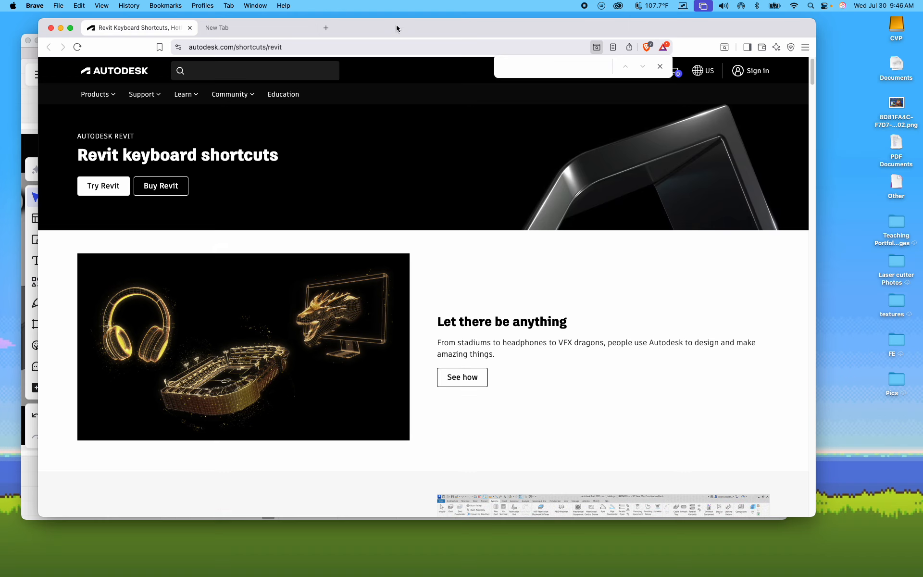
- In the other browser tab, run a web search for "what is revit trim command in 2026"
{"action": "left_click", "coordinate": [220, 28]}
{"action": "type", "text": "what is rev"}
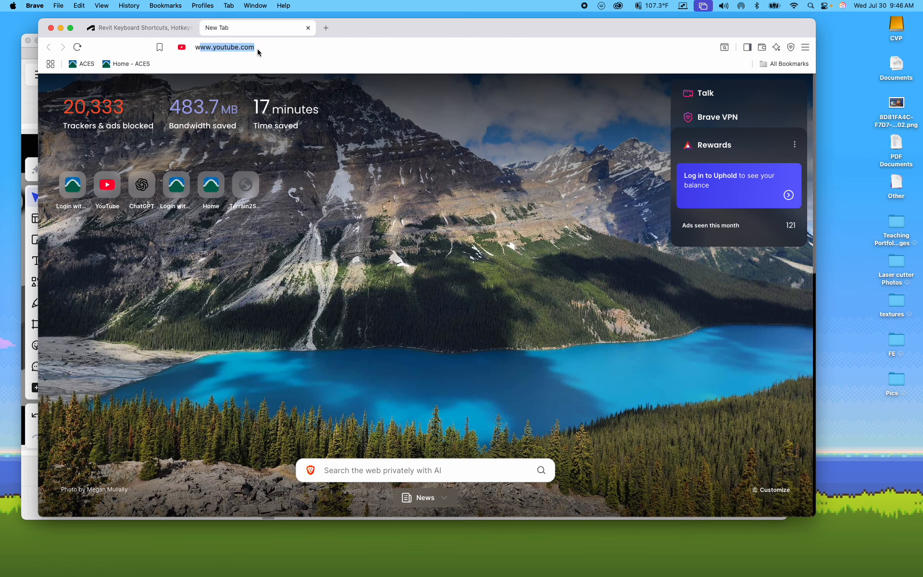
{"action": "type", "text": "it "}
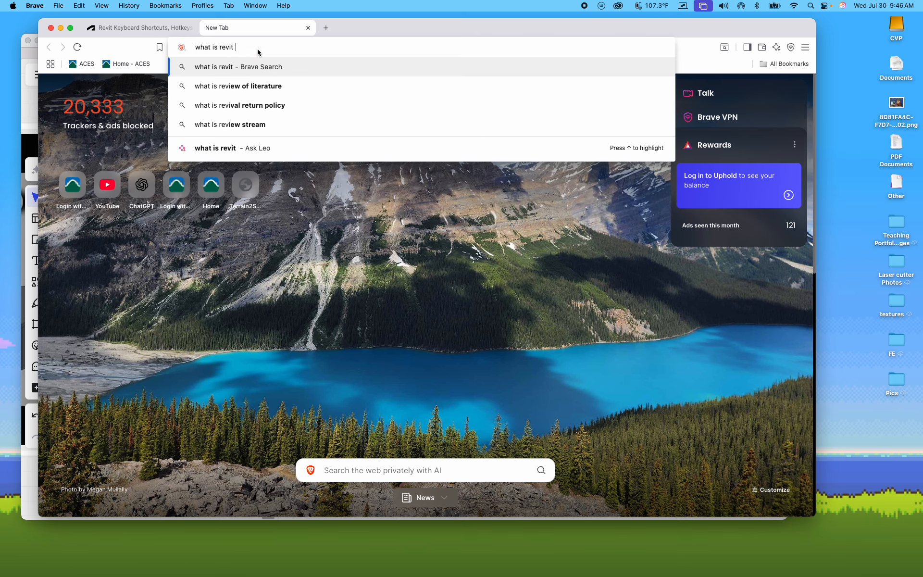
{"action": "type", "text": "trim command in 2026"}
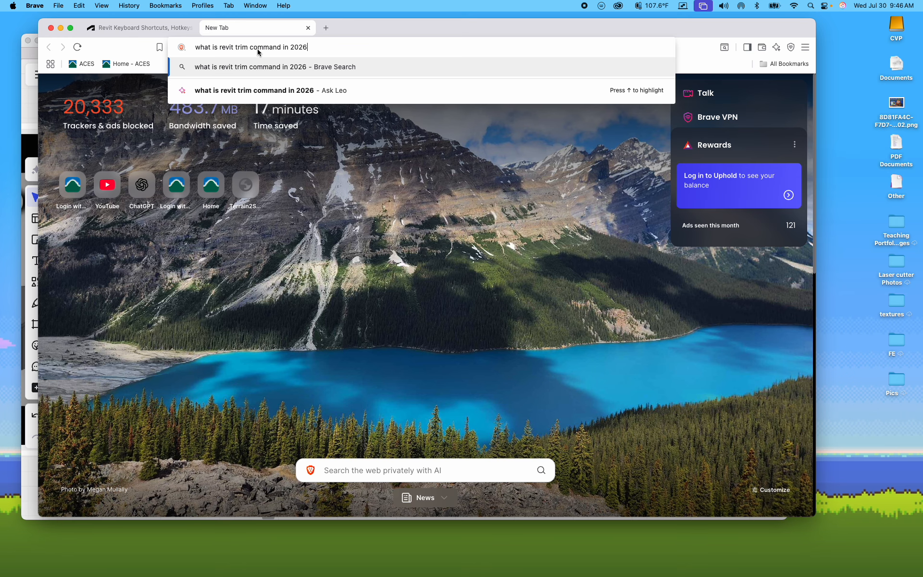
{"action": "key", "text": "Return"}
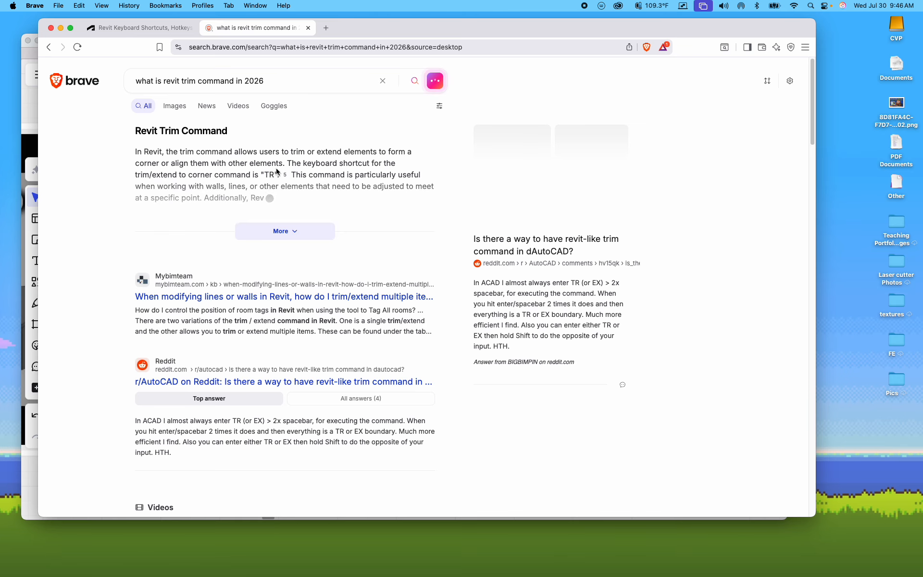
- Switch back to Revit and try to trim from the vertical boundary line at the property's outer side with Trim/Extend to Corner
{"action": "key", "text": "ctrl+Right"}
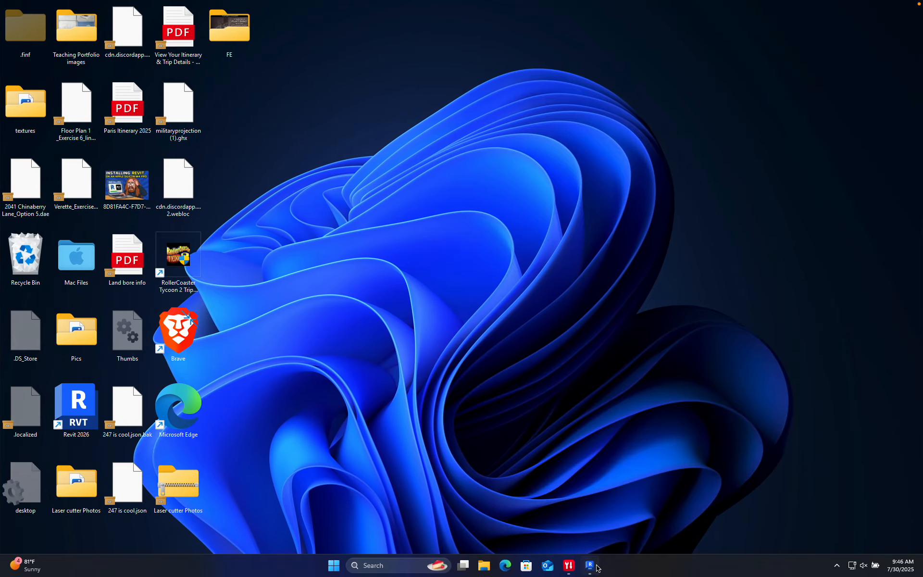
{"action": "left_click", "coordinate": [593, 565]}
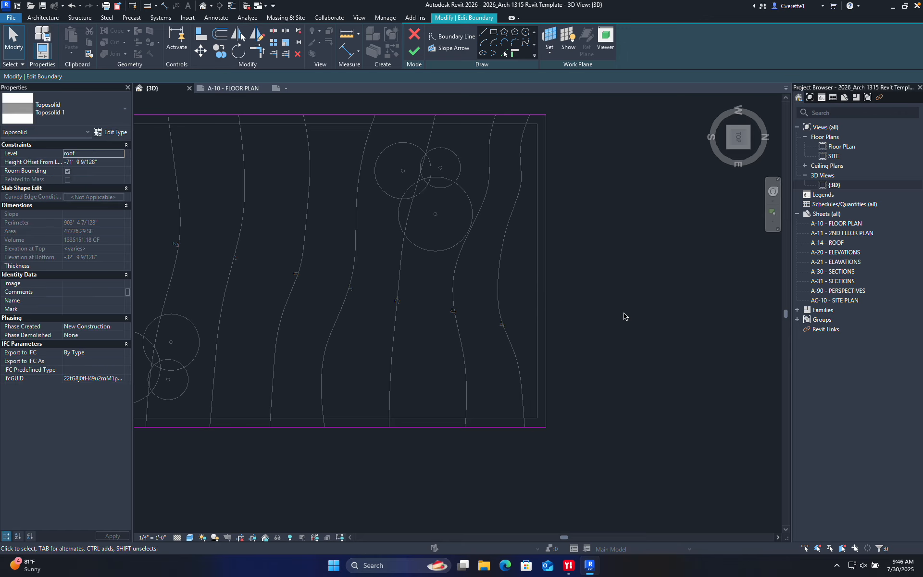
{"action": "mouse_move", "coordinate": [623, 316]}
{"action": "middle_mouse_down"}
{"action": "mouse_move", "coordinate": [649, 327]}
{"action": "mouse_move", "coordinate": [649, 342]}
{"action": "mouse_move", "coordinate": [641, 312]}
{"action": "middle_mouse_up"}
{"action": "key", "text": "t"}
{"action": "key", "text": "r"}
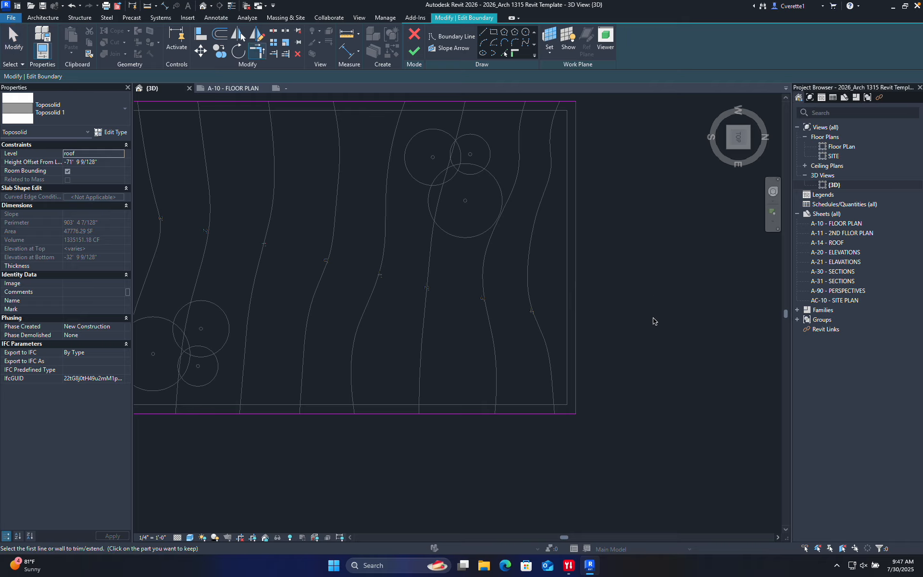
{"action": "left_click", "coordinate": [577, 276]}
{"action": "left_click", "coordinate": [575, 274]}
{"action": "key", "text": "super"}
{"action": "key", "text": "super"}
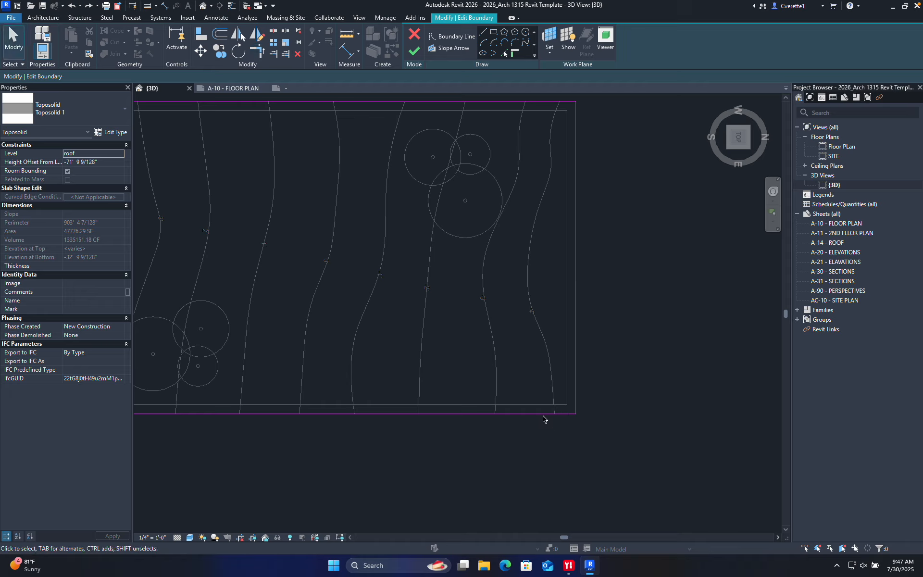
- Stretch the lower horizontal boundary line past the outer property corner to a length of about 331' 6"
{"action": "left_click", "coordinate": [571, 413]}
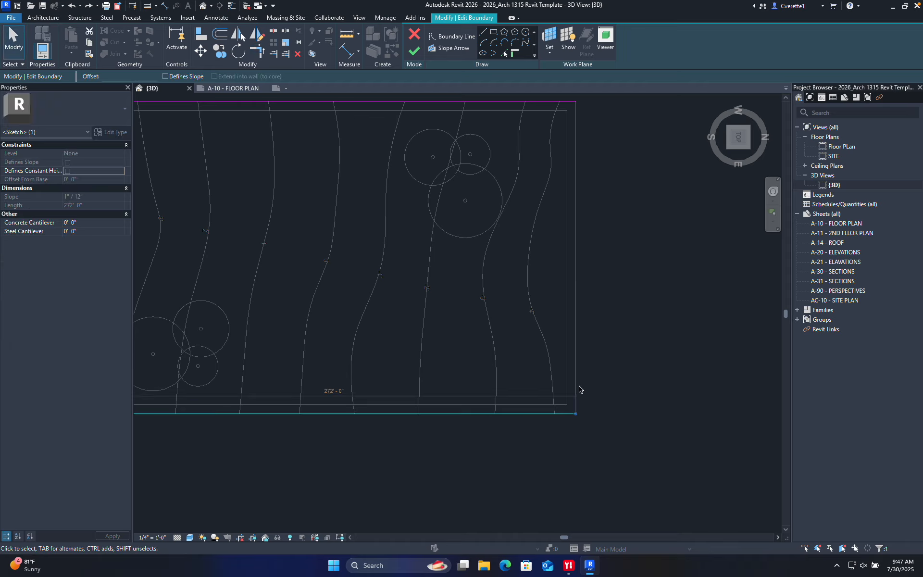
{"action": "left_click_drag", "start_coordinate": [577, 414], "coordinate": [681, 411]}
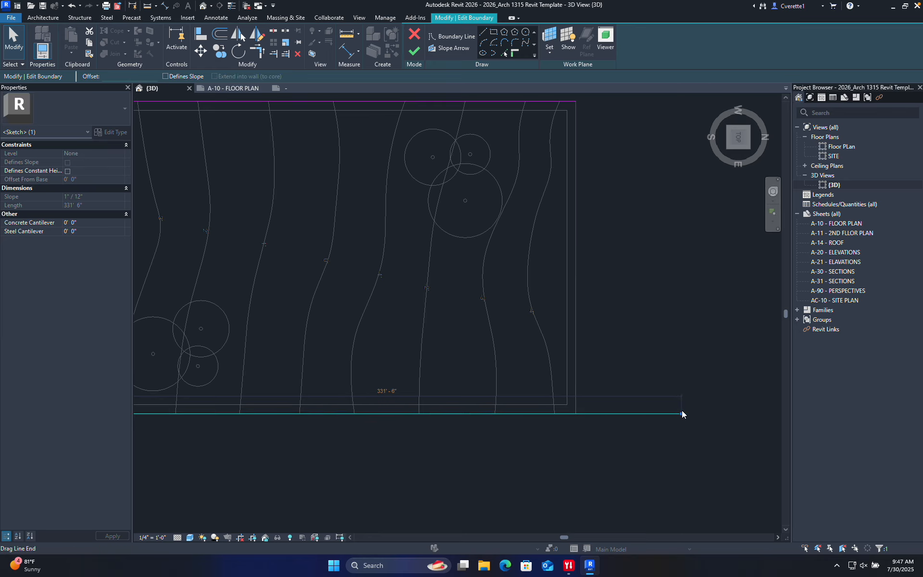
{"action": "left_click", "coordinate": [611, 482]}
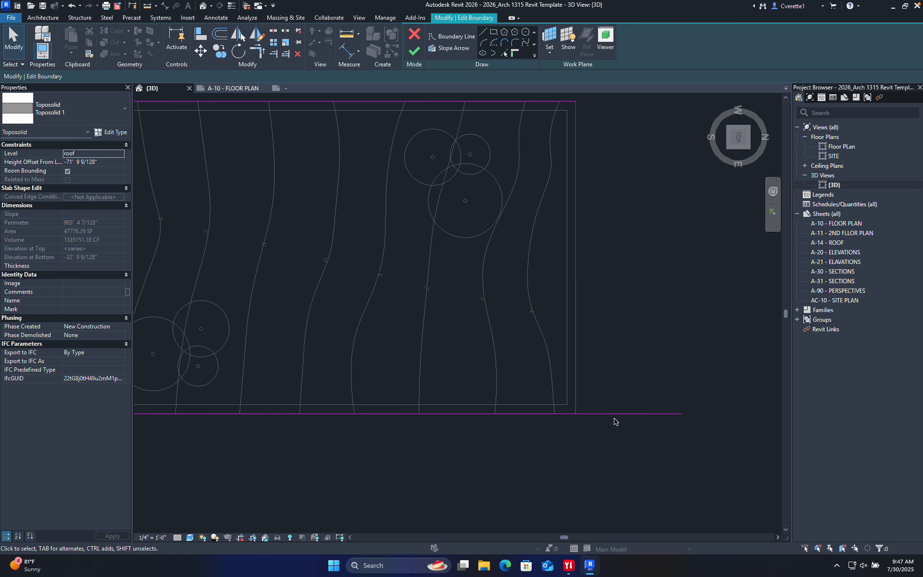
- Trim the vertical and lower boundary lines to a corner at the property's outer side, and undo the trim
{"action": "key", "text": "t"}
{"action": "key", "text": "r"}
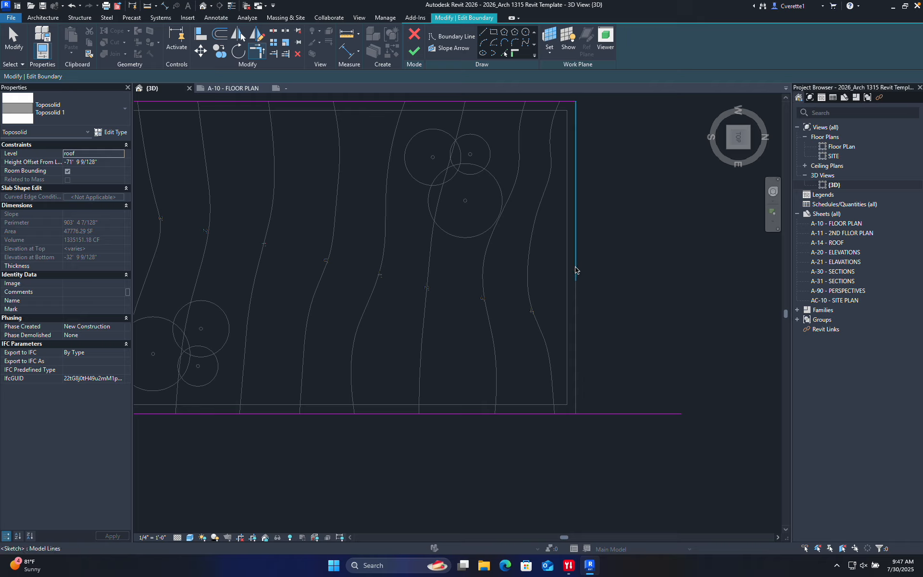
{"action": "left_click", "coordinate": [576, 268]}
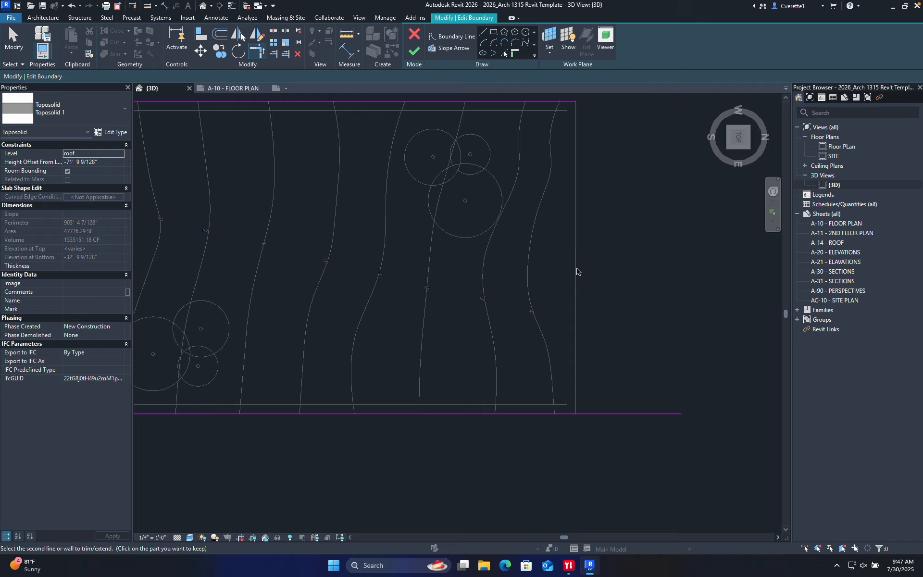
{"action": "left_click", "coordinate": [508, 414]}
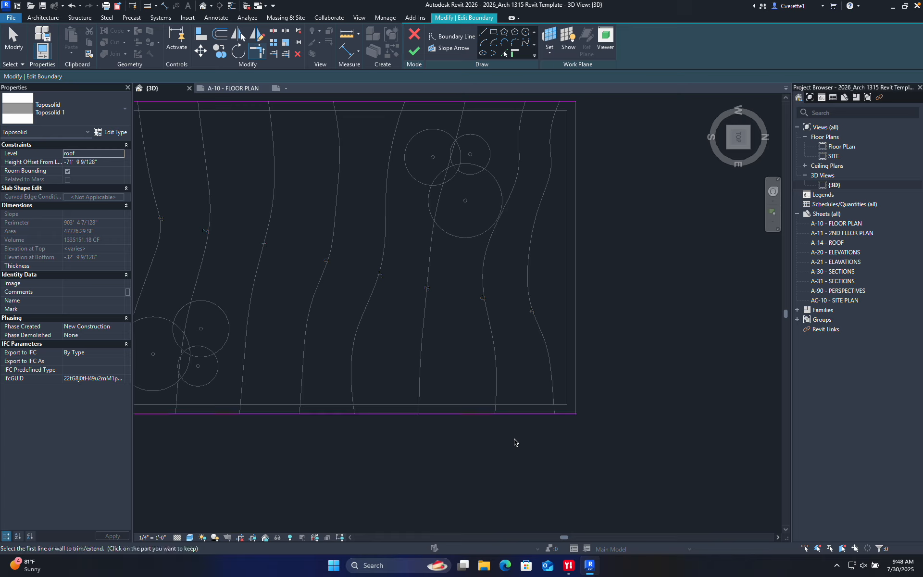
{"action": "key", "text": "ctrl+z"}
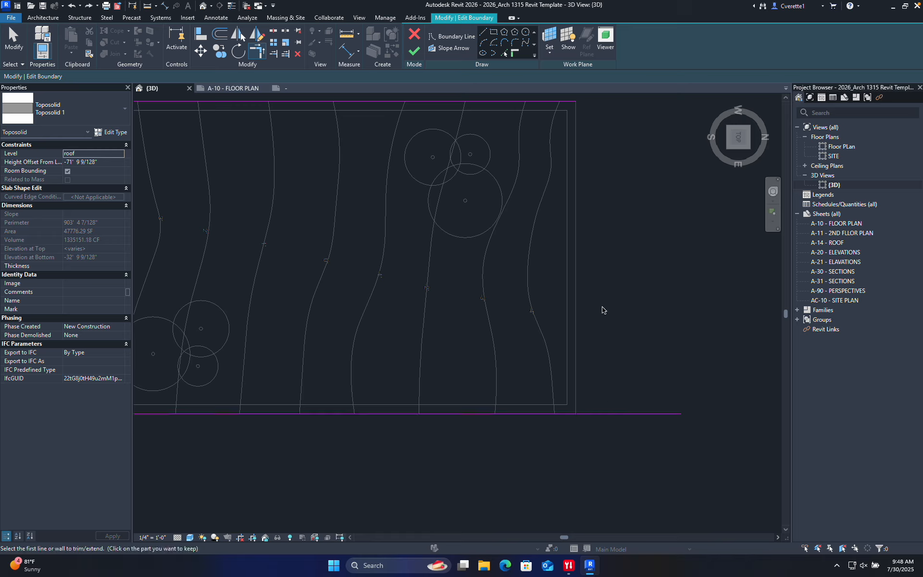
- Trim the lower boundary line's overhang to a square corner with the outer vertical line, finish the boundary sketch, and deselect the toposolid
{"action": "left_click", "coordinate": [637, 414]}
{"action": "left_click", "coordinate": [662, 415]}
{"action": "left_click", "coordinate": [579, 263]}
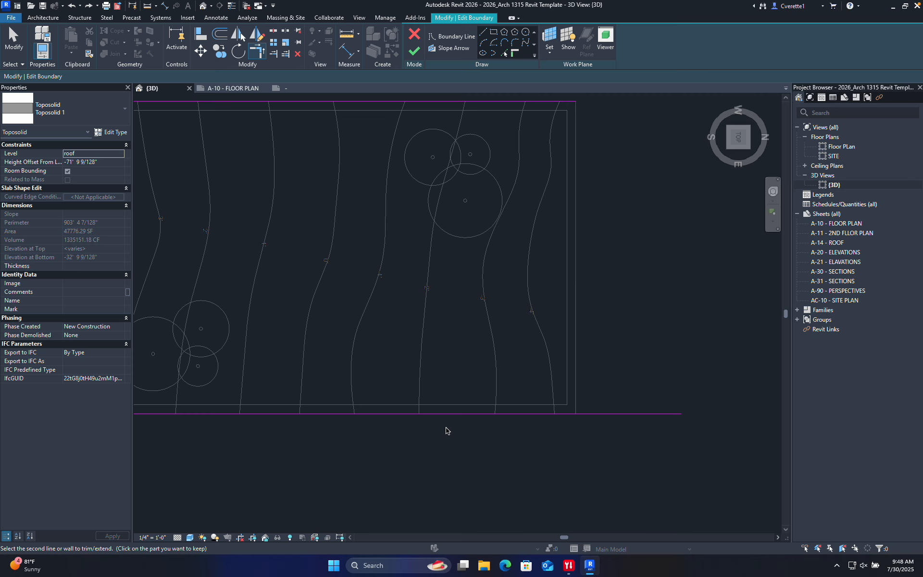
{"action": "left_click", "coordinate": [440, 413]}
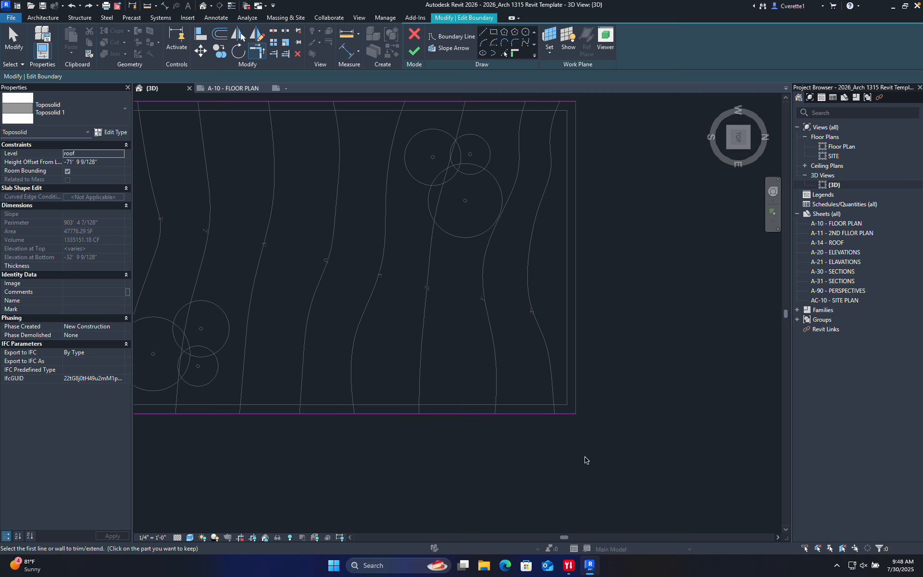
{"action": "left_click", "coordinate": [414, 50]}
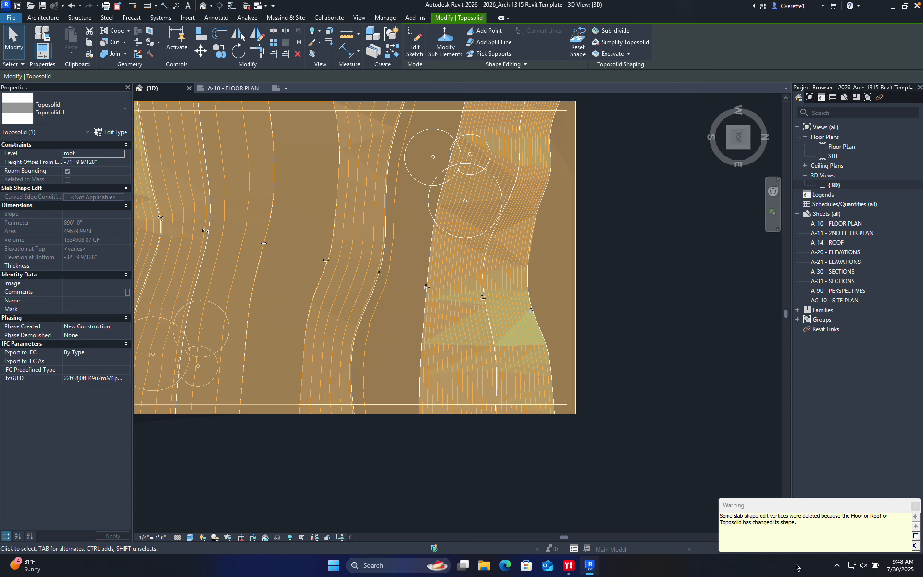
{"action": "left_click", "coordinate": [915, 506]}
{"action": "left_click", "coordinate": [710, 401]}
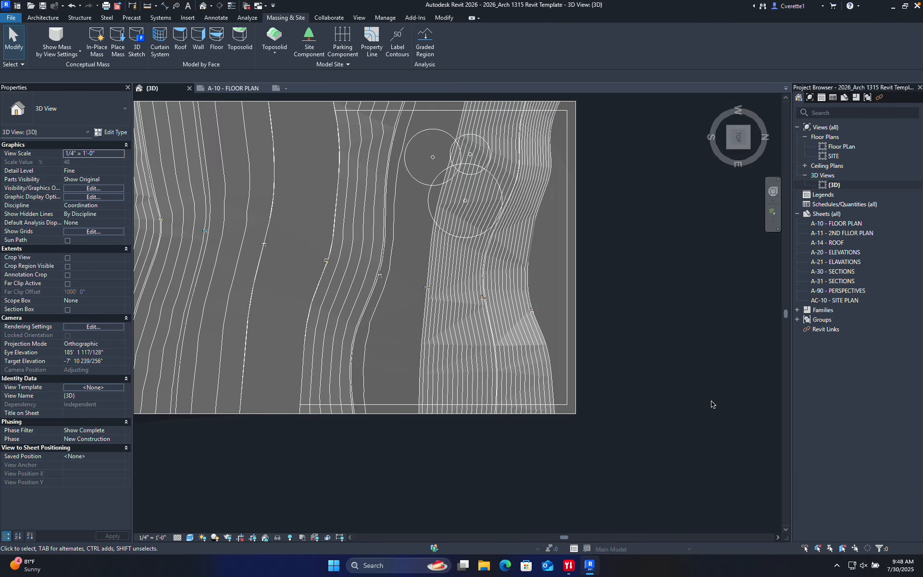
- Examine the toposolid's slopes and squared corners in 3D from several sides
{"action": "middle_click_drag", "start_coordinate": [675, 322], "coordinate": [597, 61], "text": "shift"}
{"action": "middle_click_drag", "start_coordinate": [596, 293], "coordinate": [312, 271], "text": "shift"}
{"action": "scroll", "coordinate": [308, 444], "scroll_direction": "down", "scroll_amount": 5}
{"action": "scroll", "coordinate": [278, 412], "scroll_direction": "up", "scroll_amount": 10}
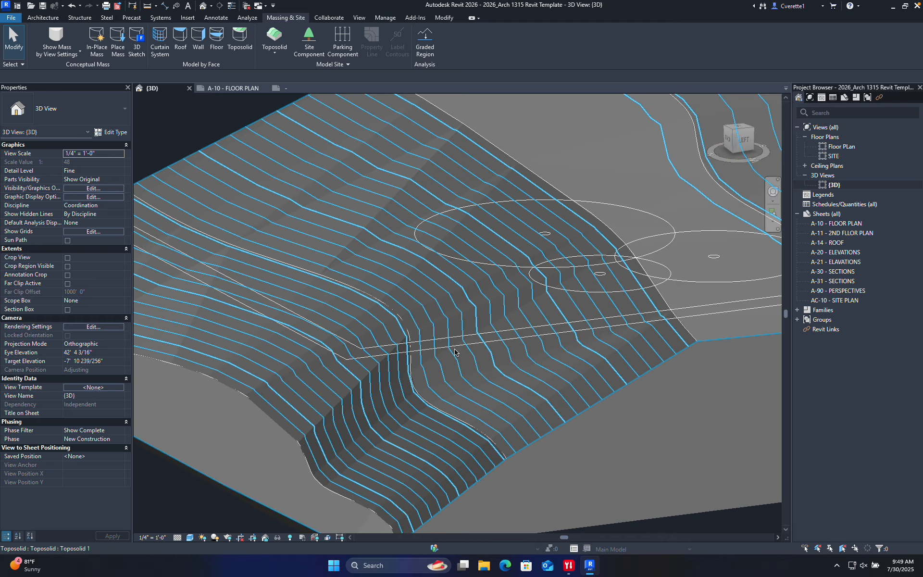
{"action": "scroll", "coordinate": [467, 279], "scroll_direction": "down", "scroll_amount": 5}
{"action": "middle_click_drag", "start_coordinate": [467, 278], "coordinate": [601, 357], "text": "shift"}
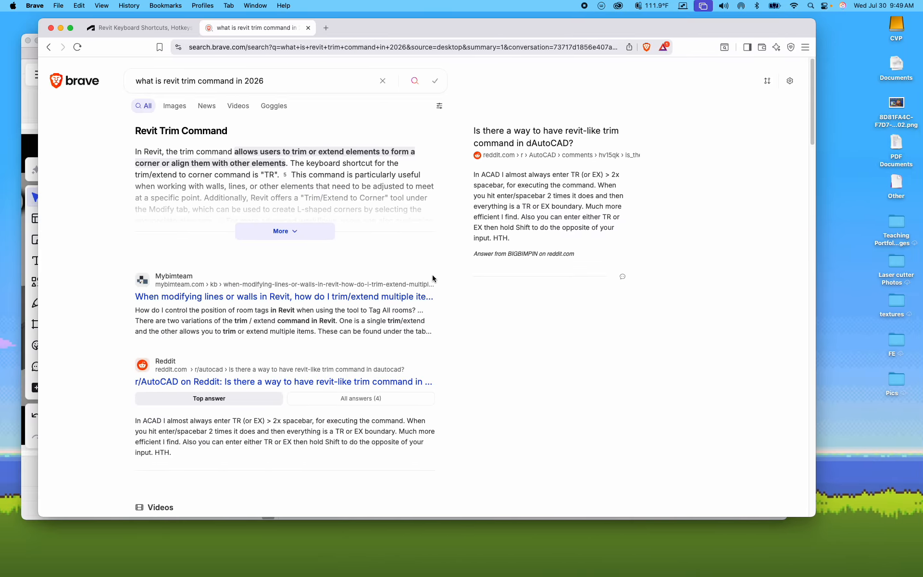
- Switch to the Arch 1315 Computer Graphics board in Miro and look over its lesson sections
{"action": "left_click", "coordinate": [30, 130]}
{"action": "scroll", "coordinate": [181, 247], "scroll_direction": "down", "scroll_amount": 10}
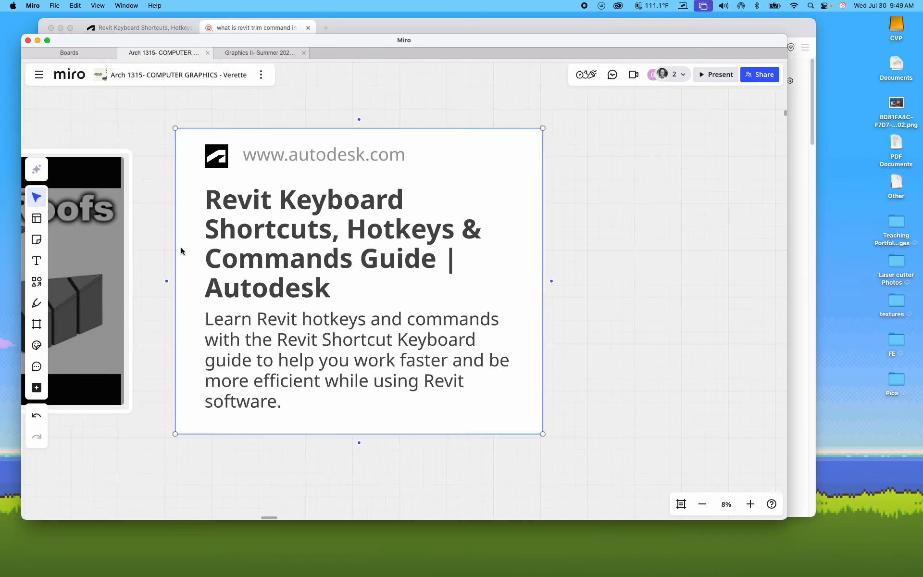
{"action": "middle_click_drag", "start_coordinate": [248, 309], "coordinate": [401, 130]}
{"action": "middle_click_drag", "start_coordinate": [344, 371], "coordinate": [401, 298]}
{"action": "scroll", "coordinate": [447, 381], "scroll_direction": "down", "scroll_amount": 6}
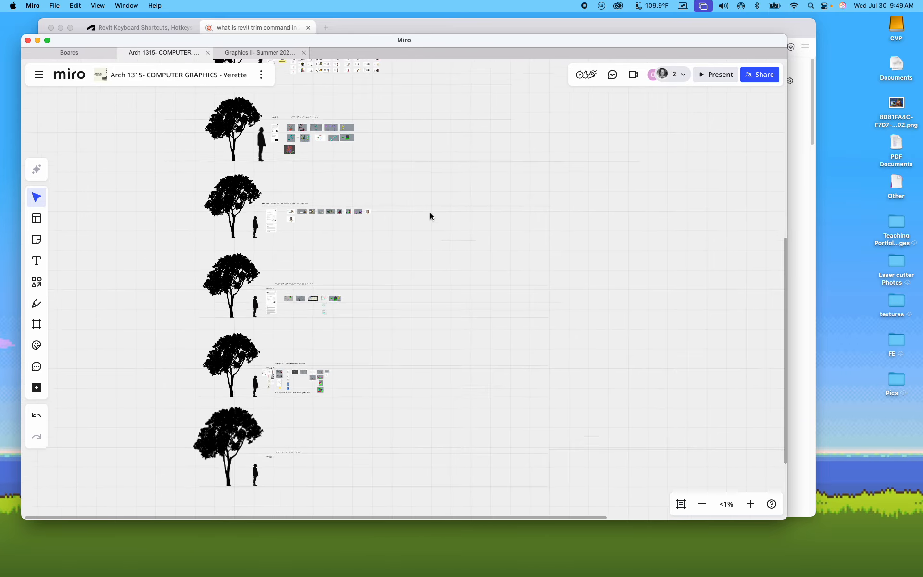
{"action": "scroll", "coordinate": [411, 331], "scroll_direction": "down", "scroll_amount": 3}
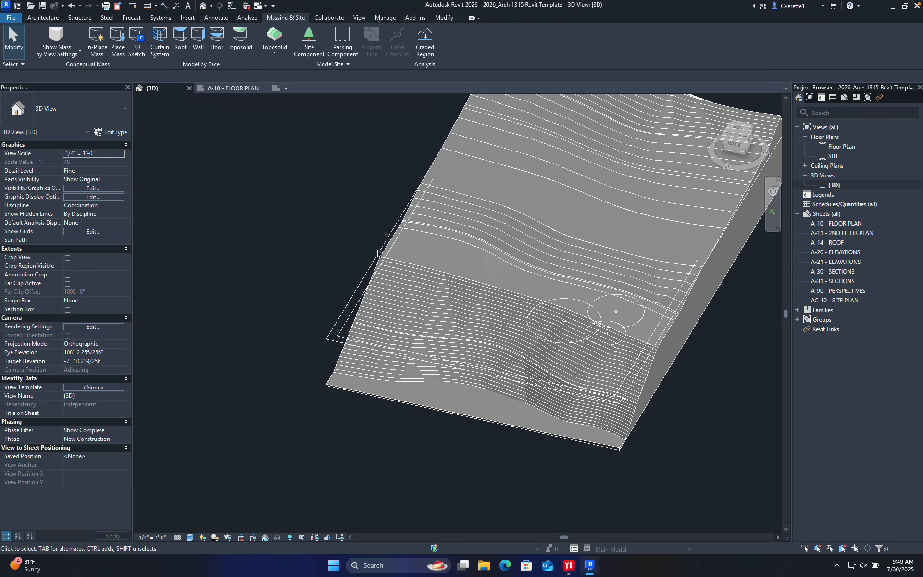
- Back in Revit, select the toposolid and start Modify Sub Elements to edit its shape points
{"action": "scroll", "coordinate": [571, 276], "scroll_direction": "up", "scroll_amount": 4}
{"action": "scroll", "coordinate": [577, 276], "scroll_direction": "down", "scroll_amount": 3}
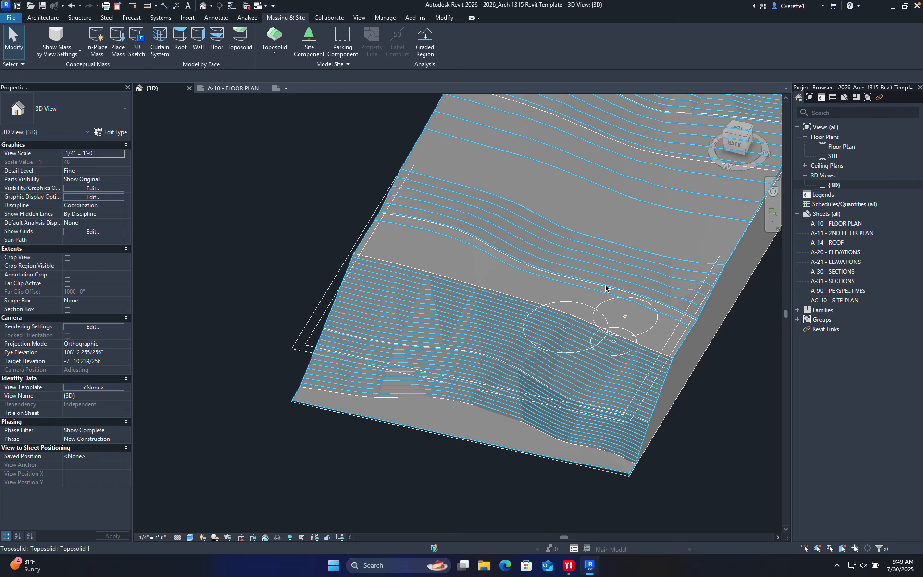
{"action": "middle_click_drag", "start_coordinate": [605, 287], "coordinate": [708, 301], "text": "shift"}
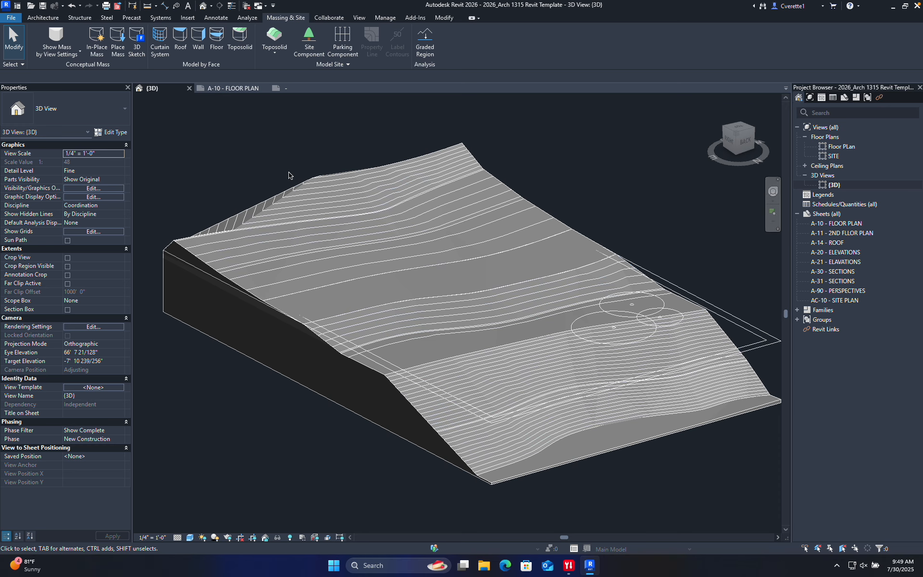
{"action": "left_click", "coordinate": [307, 189]}
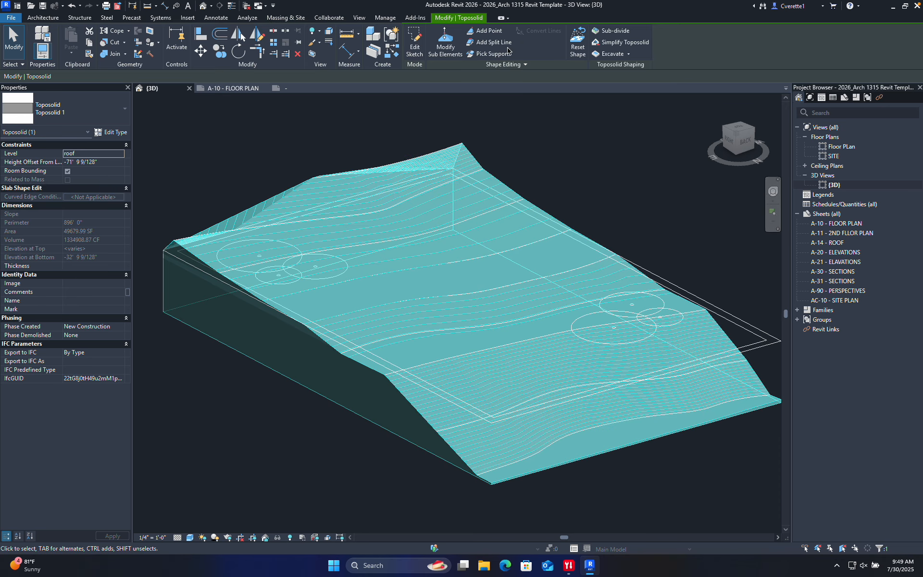
{"action": "left_click", "coordinate": [446, 44]}
{"action": "scroll", "coordinate": [318, 178], "scroll_direction": "up", "scroll_amount": 5}
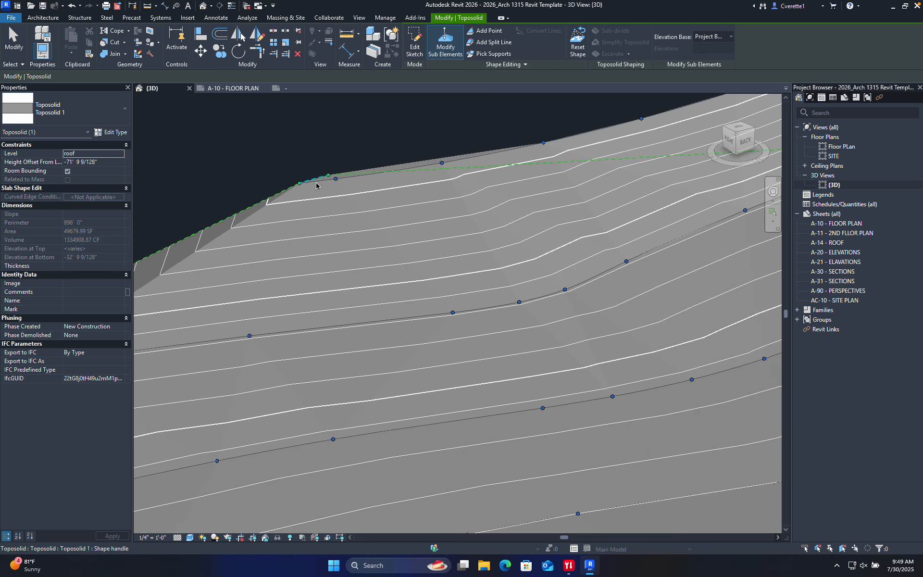
{"action": "left_click_drag", "start_coordinate": [275, 155], "coordinate": [364, 194]}
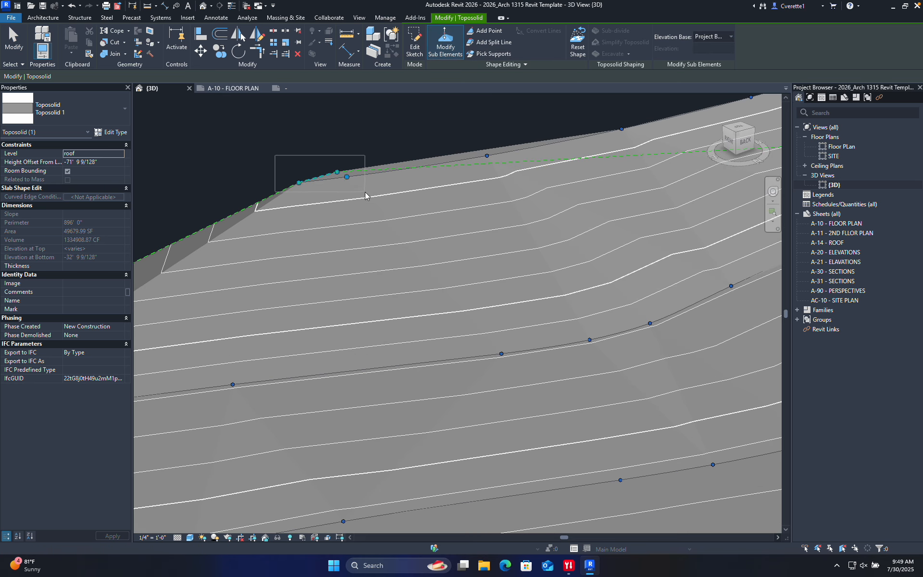
{"action": "scroll", "coordinate": [338, 180], "scroll_direction": "down", "scroll_amount": 5}
{"action": "scroll", "coordinate": [338, 179], "scroll_direction": "up", "scroll_amount": 1}
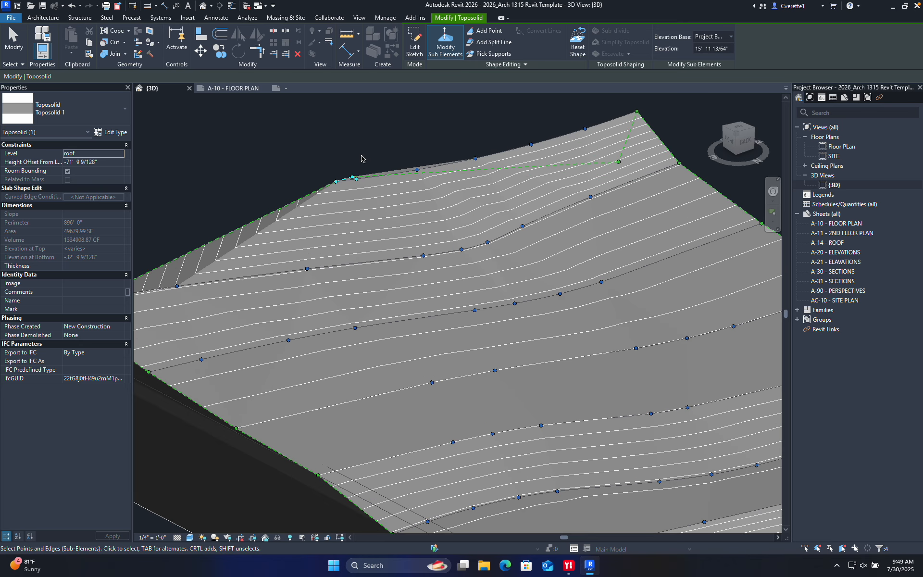
{"action": "left_click", "coordinate": [360, 157]}
{"action": "scroll", "coordinate": [337, 183], "scroll_direction": "up", "scroll_amount": 4}
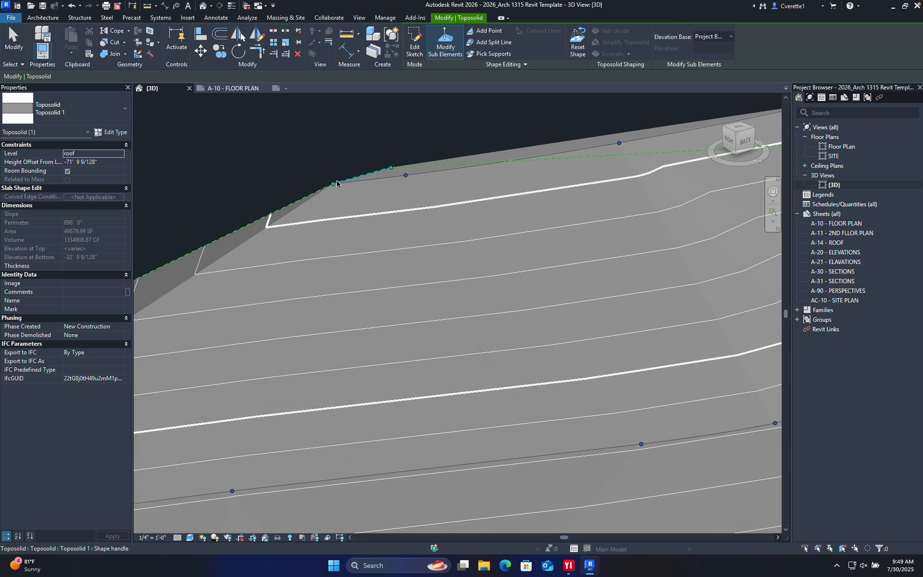
{"action": "scroll", "coordinate": [402, 232], "scroll_direction": "down", "scroll_amount": 7}
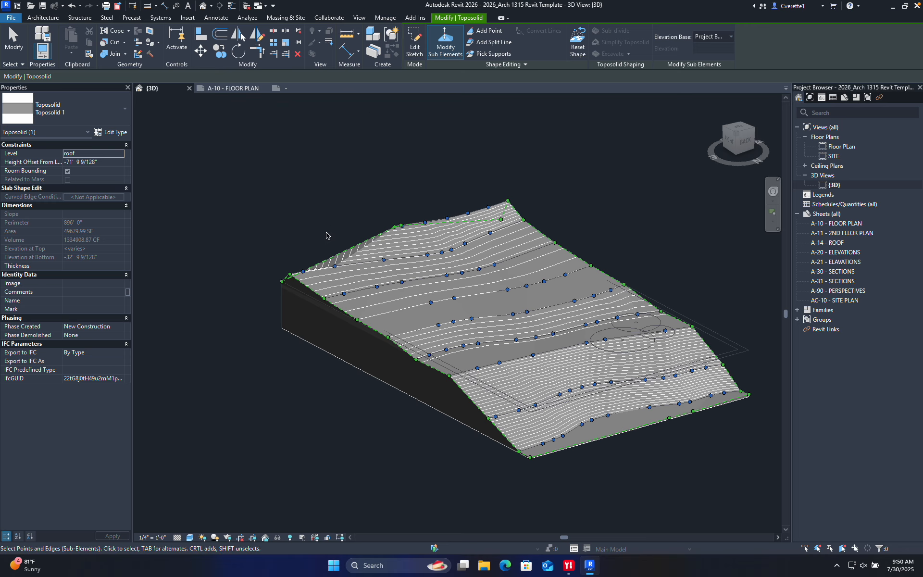
- Raise the low corner point at the toposolid's high end to even out the dip beside its neighbouring boundary points
{"action": "scroll", "coordinate": [285, 289], "scroll_direction": "up", "scroll_amount": 5}
{"action": "left_click", "coordinate": [272, 179]}
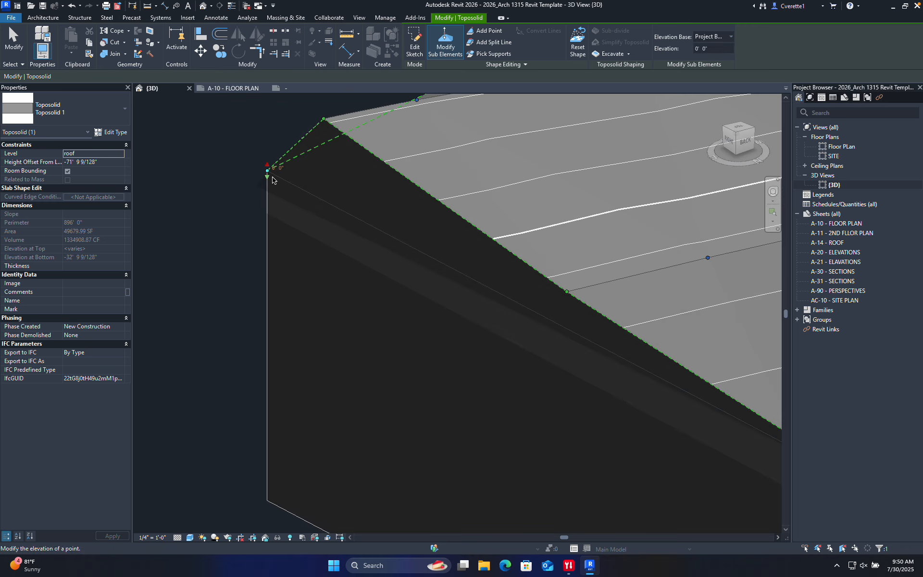
{"action": "left_click_drag", "start_coordinate": [268, 165], "coordinate": [268, 111]}
{"action": "left_click", "coordinate": [218, 181]}
{"action": "scroll", "coordinate": [219, 181], "scroll_direction": "down", "scroll_amount": 7}
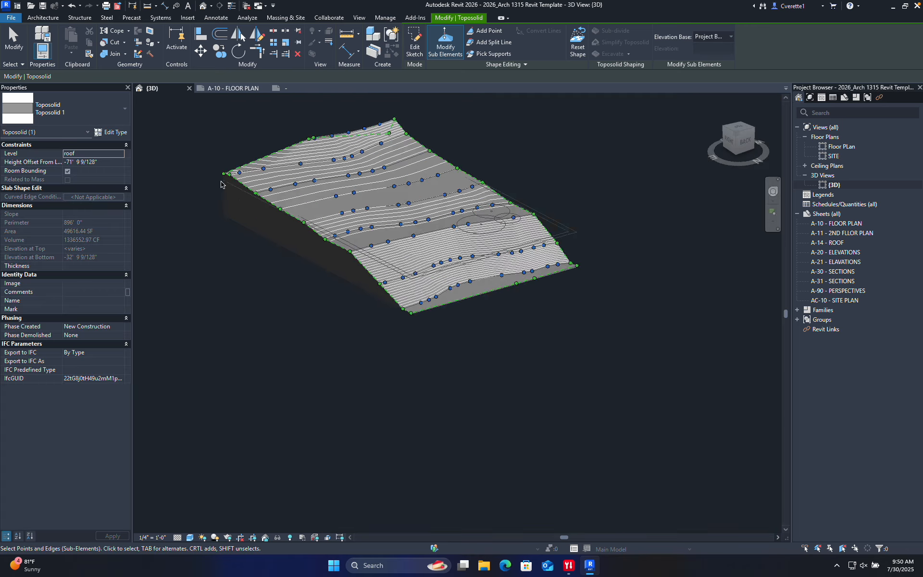
- Lower the boundary points at the far corner of the toposolid's high end, where the uppermost contour begins
{"action": "scroll", "coordinate": [247, 148], "scroll_direction": "down", "scroll_amount": 2}
{"action": "scroll", "coordinate": [250, 151], "scroll_direction": "up", "scroll_amount": 8}
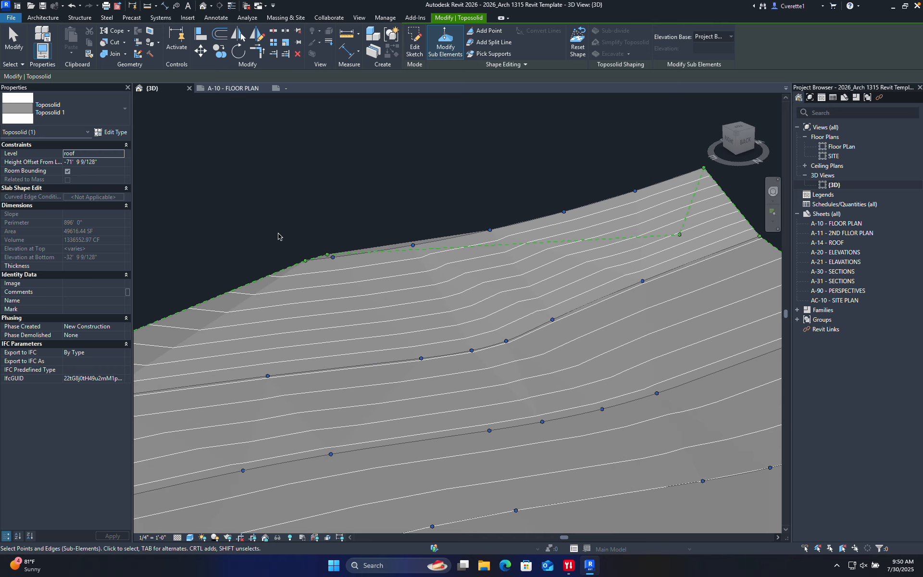
{"action": "left_click_drag", "start_coordinate": [278, 233], "coordinate": [362, 280]}
{"action": "left_click", "coordinate": [306, 217]}
{"action": "scroll", "coordinate": [301, 261], "scroll_direction": "up", "scroll_amount": 3}
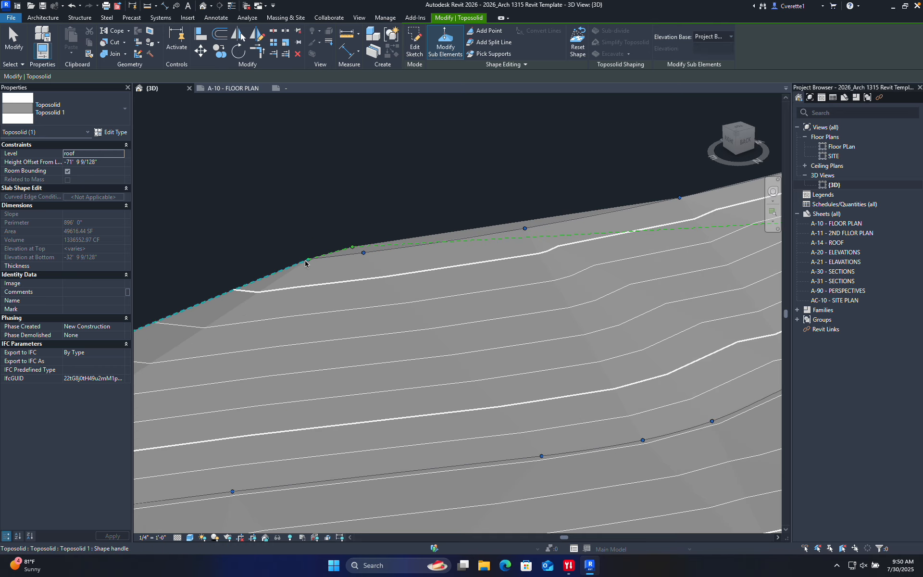
{"action": "left_click", "coordinate": [307, 261]}
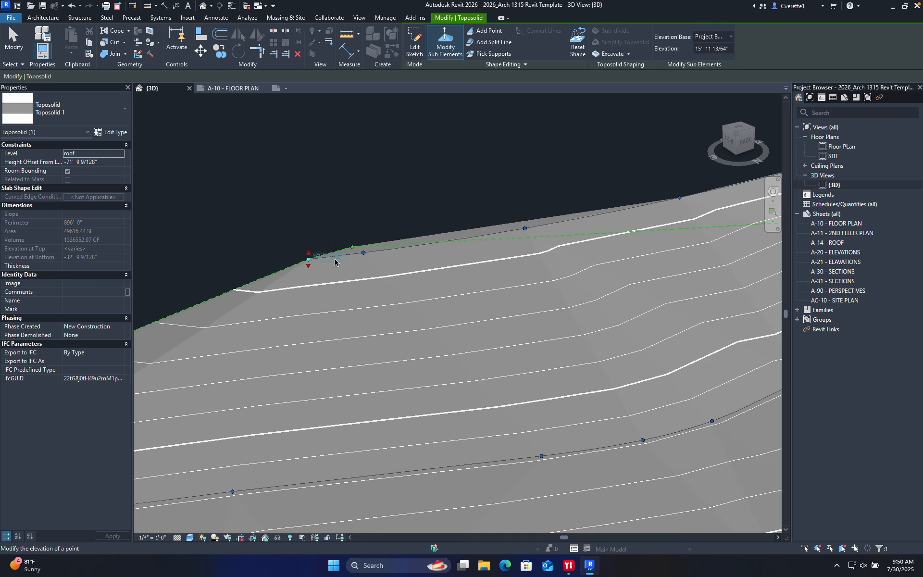
{"action": "scroll", "coordinate": [335, 260], "scroll_direction": "up", "scroll_amount": 3}
{"action": "left_click", "coordinate": [330, 248]}
{"action": "left_click_drag", "start_coordinate": [328, 255], "coordinate": [340, 346]}
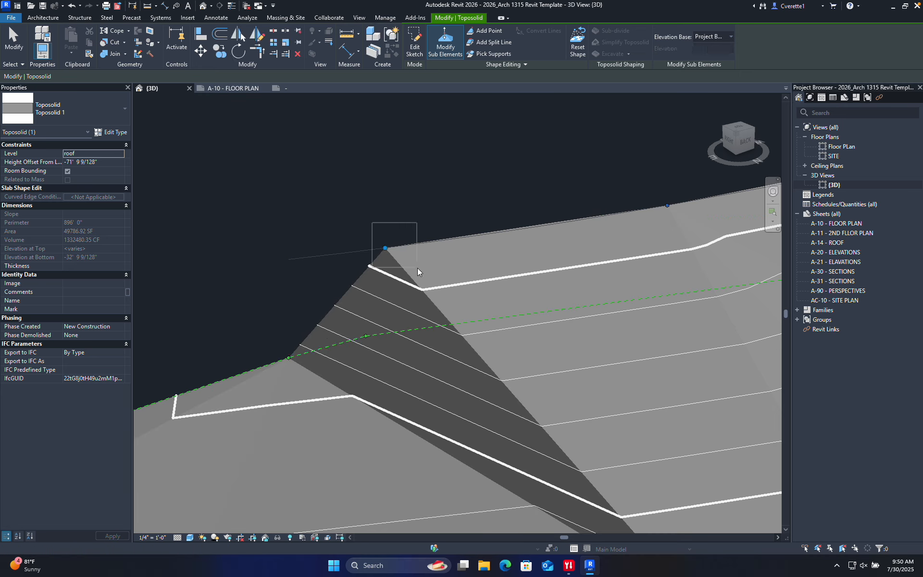
- Lower the first two points of the uppermost contour beside the lowered boundary points, bringing the second to about 11' 5"
{"action": "left_click", "coordinate": [386, 248]}
{"action": "left_click_drag", "start_coordinate": [388, 255], "coordinate": [397, 339]}
{"action": "left_click", "coordinate": [354, 215]}
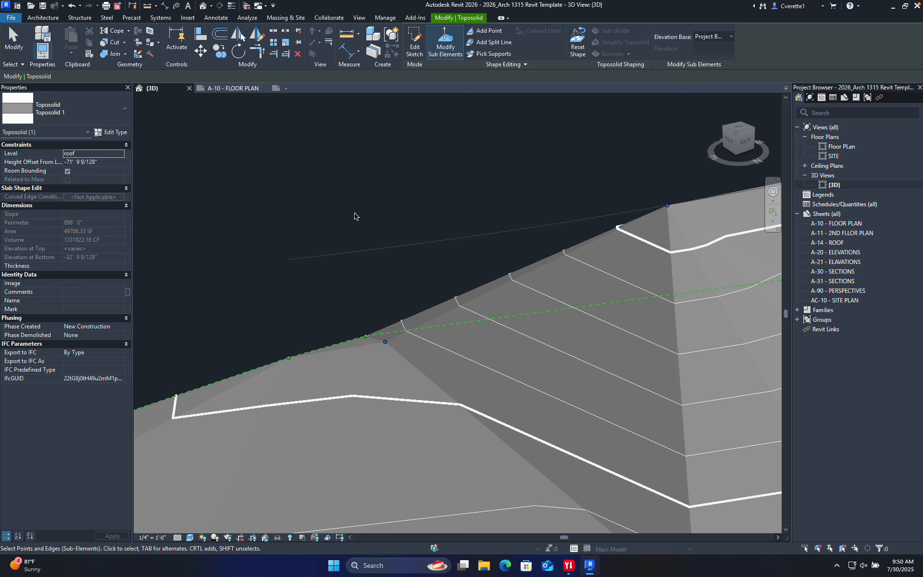
{"action": "scroll", "coordinate": [374, 214], "scroll_direction": "down", "scroll_amount": 4}
{"action": "scroll", "coordinate": [480, 198], "scroll_direction": "up", "scroll_amount": 2}
{"action": "left_click_drag", "start_coordinate": [404, 214], "coordinate": [421, 280]}
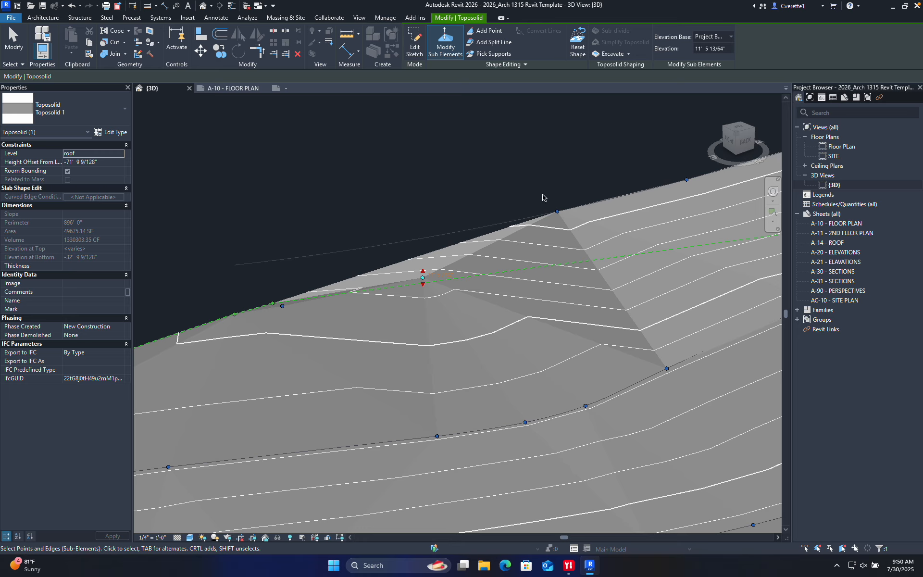
- Lower the next three points along the uppermost contour to continue the gentler slope toward its end at the boundary
{"action": "left_click_drag", "start_coordinate": [547, 188], "coordinate": [559, 261]}
{"action": "middle_click_drag", "start_coordinate": [602, 158], "coordinate": [497, 214], "text": "shift"}
{"action": "left_click_drag", "start_coordinate": [437, 230], "coordinate": [506, 283]}
{"action": "left_click_drag", "start_coordinate": [480, 317], "coordinate": [486, 329]}
{"action": "left_click", "coordinate": [583, 234]}
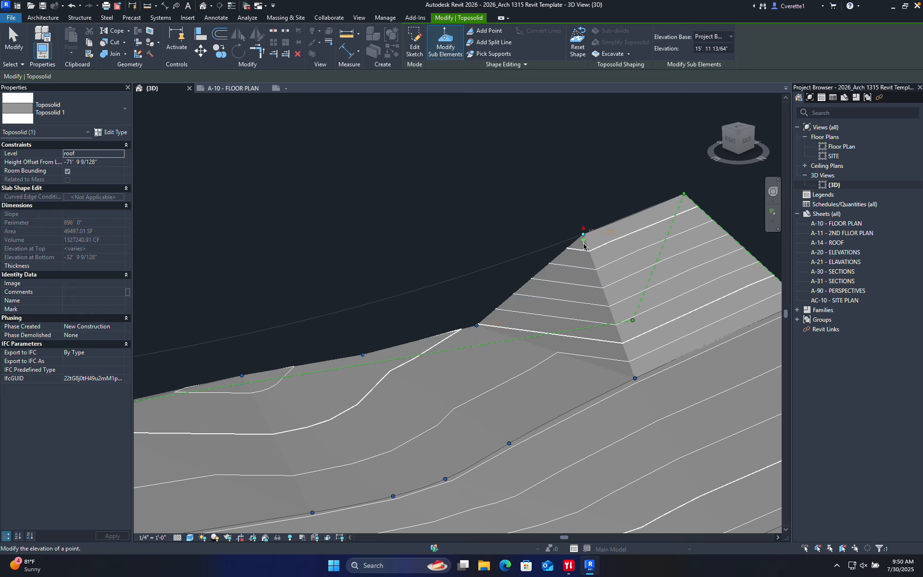
{"action": "left_click_drag", "start_coordinate": [584, 237], "coordinate": [583, 283]}
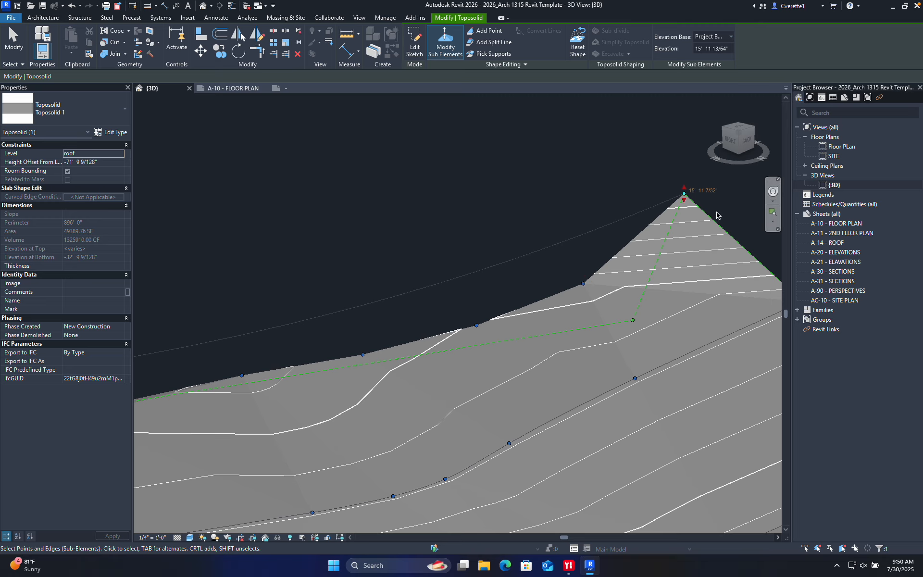
- Lower the boundary point at the uppermost contour's end to about 10' 5" and finish editing the toposolid's shape points
{"action": "left_click", "coordinate": [684, 193]}
{"action": "left_click_drag", "start_coordinate": [687, 223], "coordinate": [691, 243]}
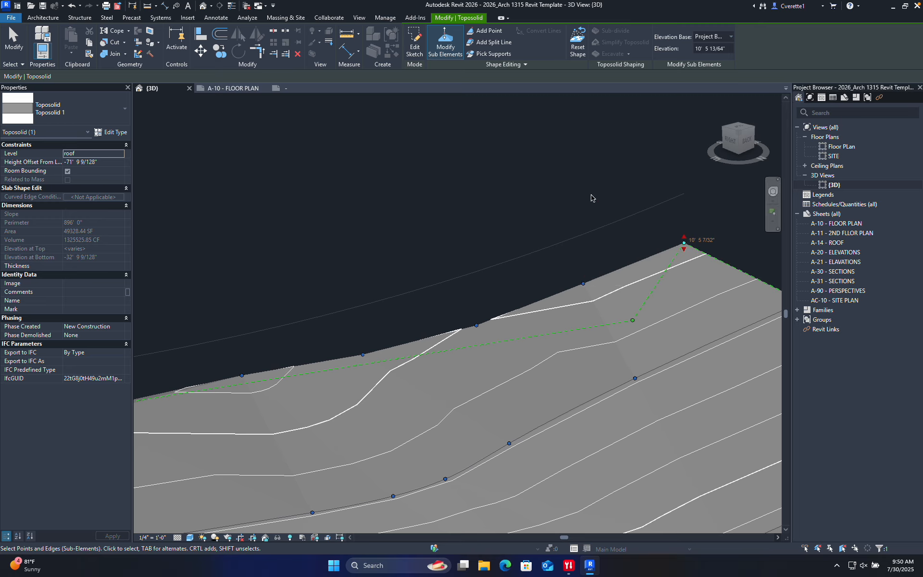
{"action": "left_click", "coordinate": [523, 193]}
{"action": "scroll", "coordinate": [525, 194], "scroll_direction": "down", "scroll_amount": 4}
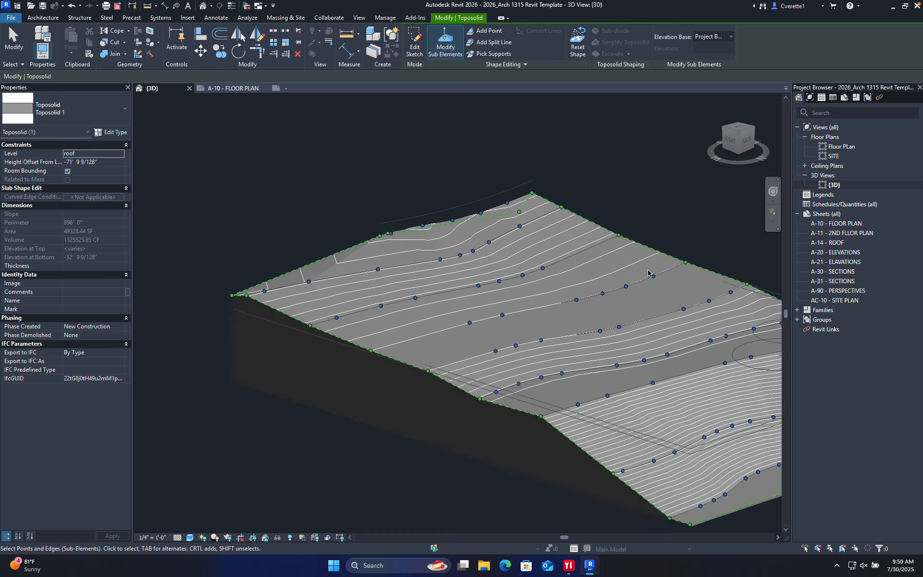
{"action": "scroll", "coordinate": [669, 207], "scroll_direction": "up", "scroll_amount": 2}
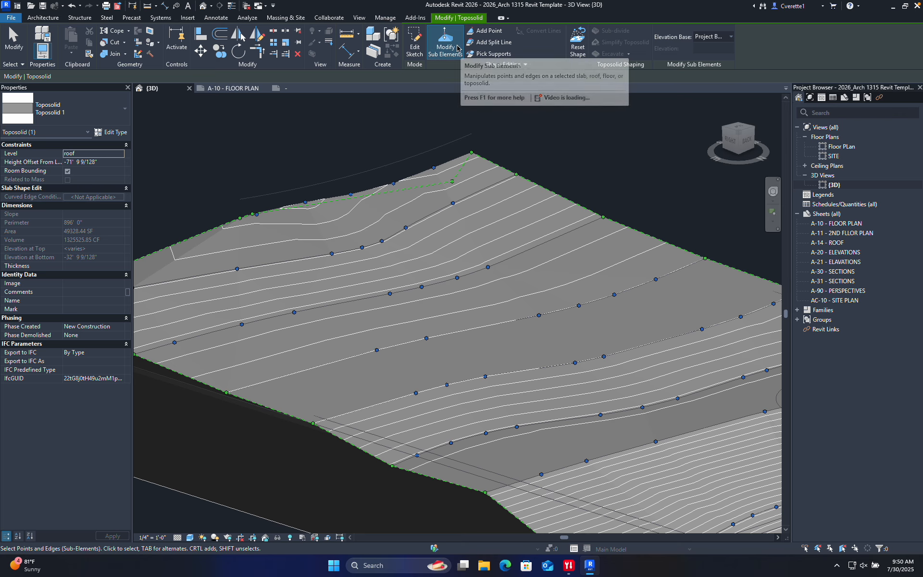
{"action": "key", "text": "Escape"}
{"action": "key", "text": "Escape"}
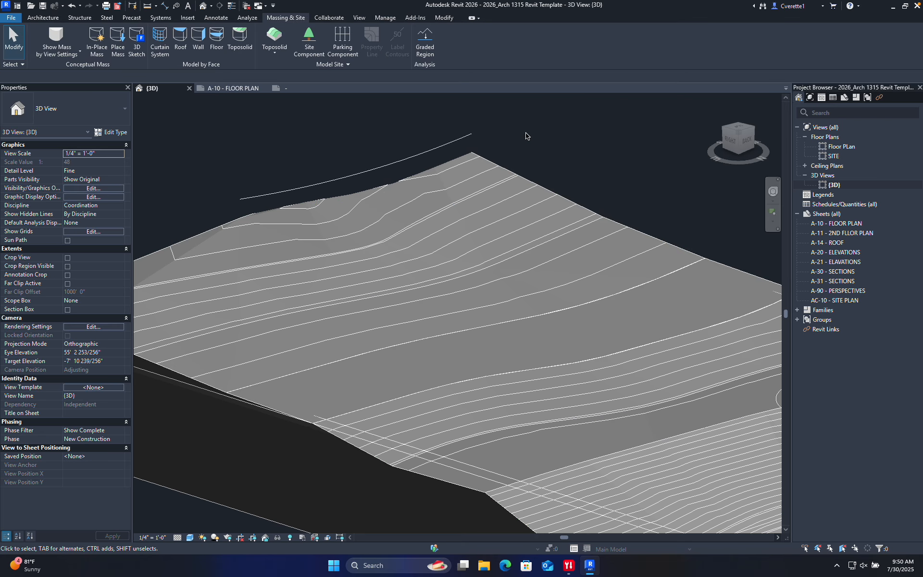
{"action": "scroll", "coordinate": [533, 240], "scroll_direction": "down", "scroll_amount": 4}
{"action": "scroll", "coordinate": [377, 210], "scroll_direction": "up", "scroll_amount": 5}
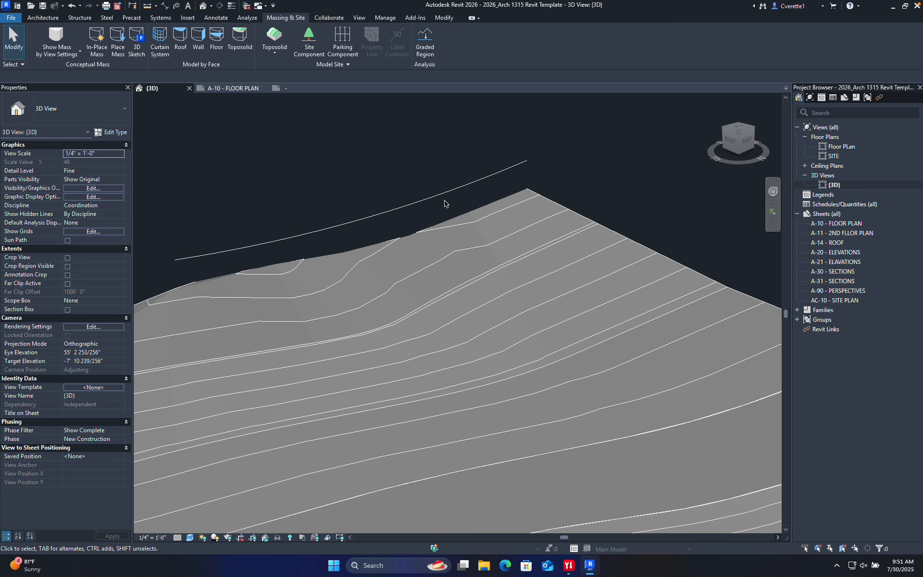
{"action": "scroll", "coordinate": [517, 212], "scroll_direction": "down", "scroll_amount": 4}
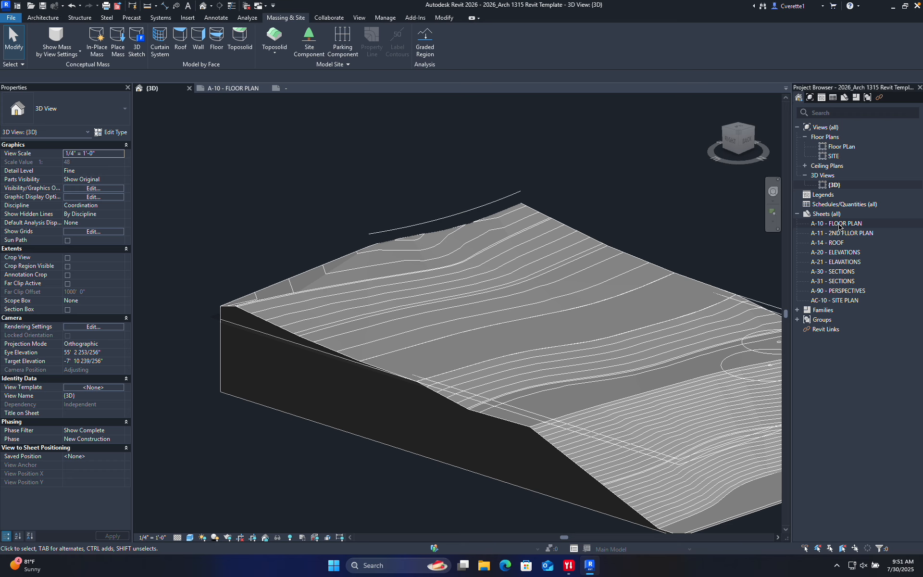
- Open sheet A-10 - FLOOR PLAN and place the Floor Plan view near the middle of the sheet
{"action": "double_click", "coordinate": [839, 224]}
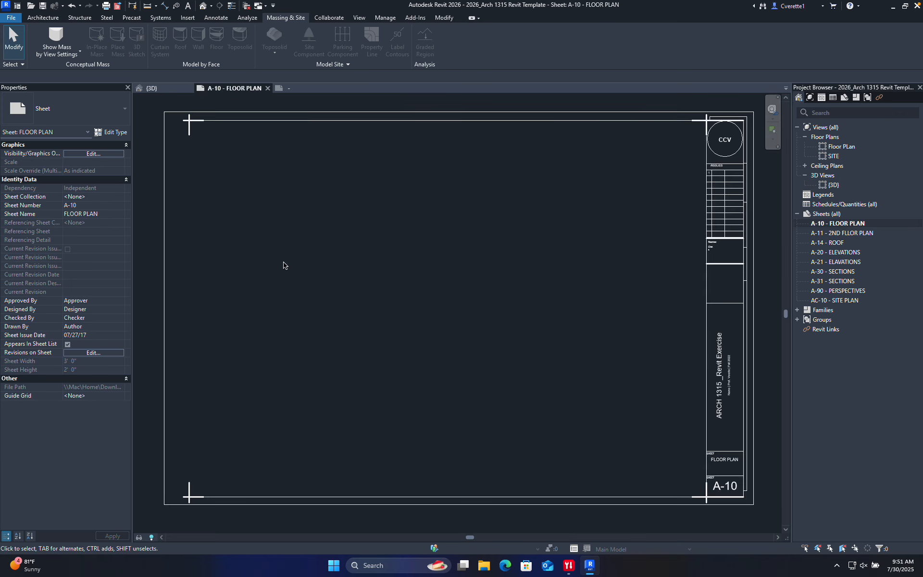
{"action": "scroll", "coordinate": [460, 245], "scroll_direction": "down", "scroll_amount": 10}
{"action": "scroll", "coordinate": [460, 253], "scroll_direction": "up", "scroll_amount": 9}
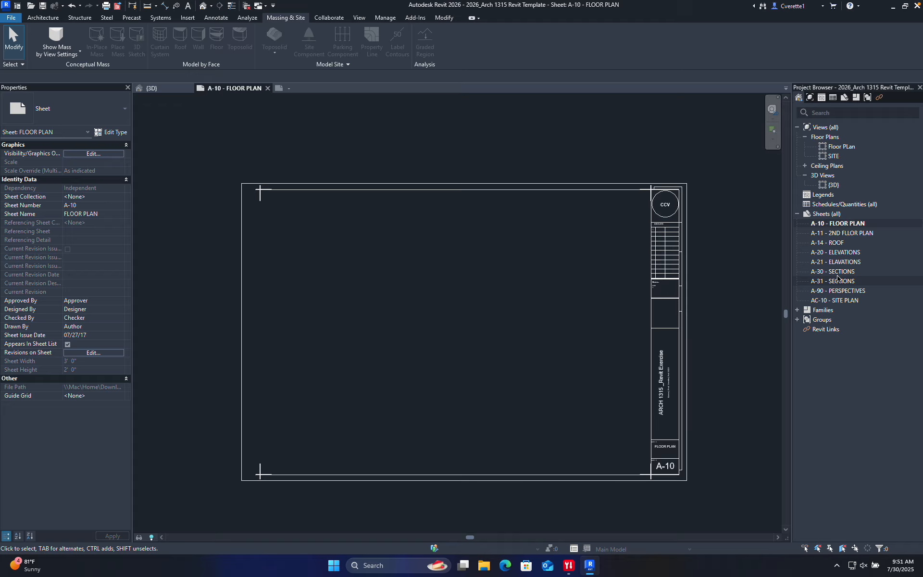
{"action": "middle_click_drag", "start_coordinate": [526, 337], "coordinate": [514, 296]}
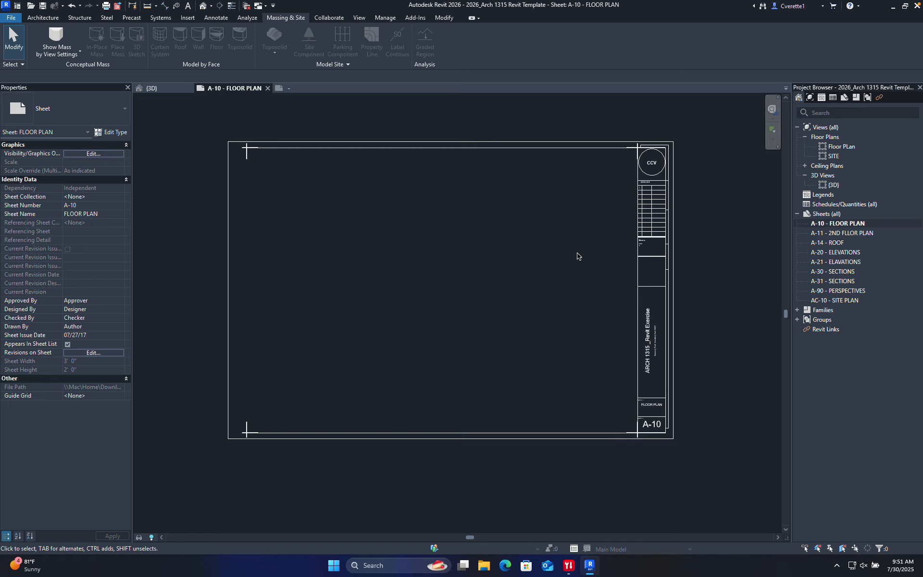
{"action": "scroll", "coordinate": [577, 256], "scroll_direction": "up", "scroll_amount": 1}
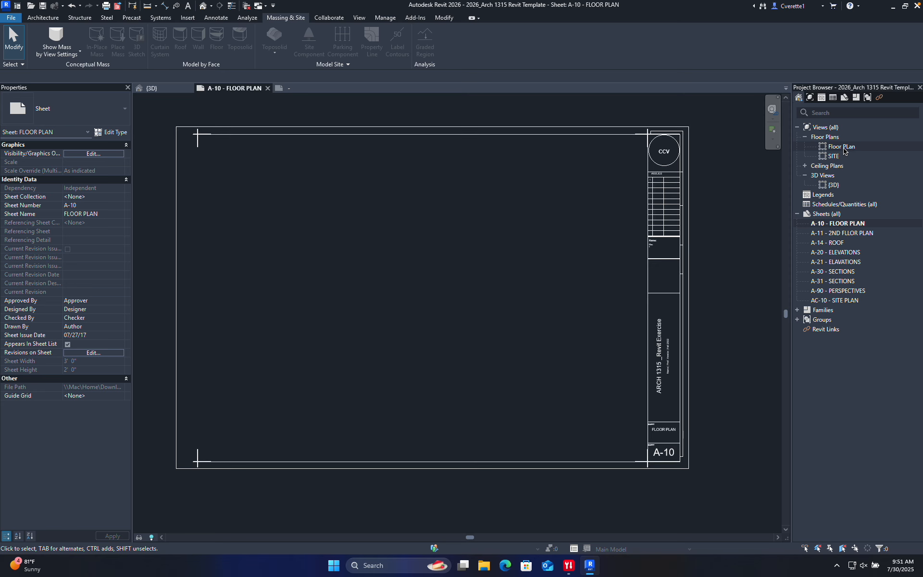
{"action": "left_click_drag", "start_coordinate": [842, 148], "coordinate": [483, 230]}
{"action": "left_click", "coordinate": [433, 291]}
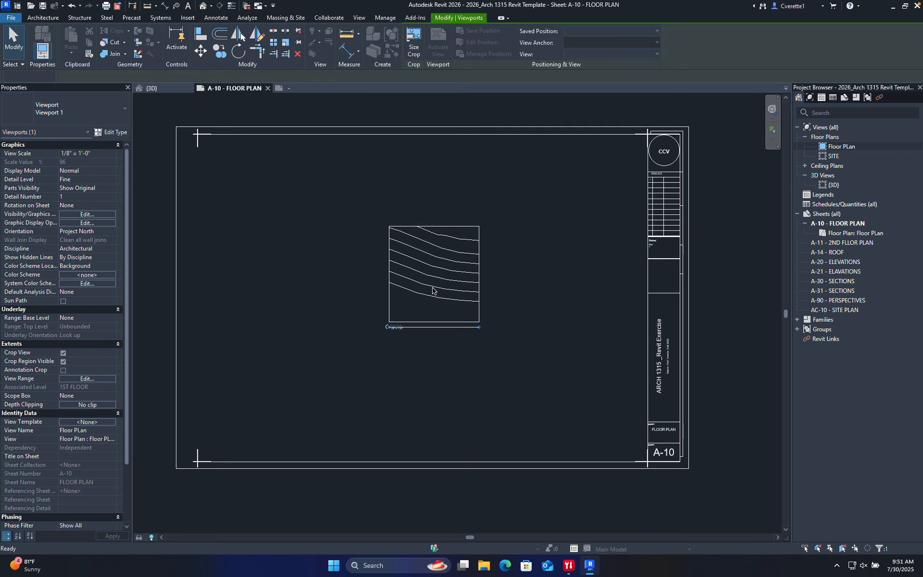
- Move the Floor Plan viewport slightly left and down on the sheet and deselect it
{"action": "scroll", "coordinate": [433, 291], "scroll_direction": "up", "scroll_amount": 1}
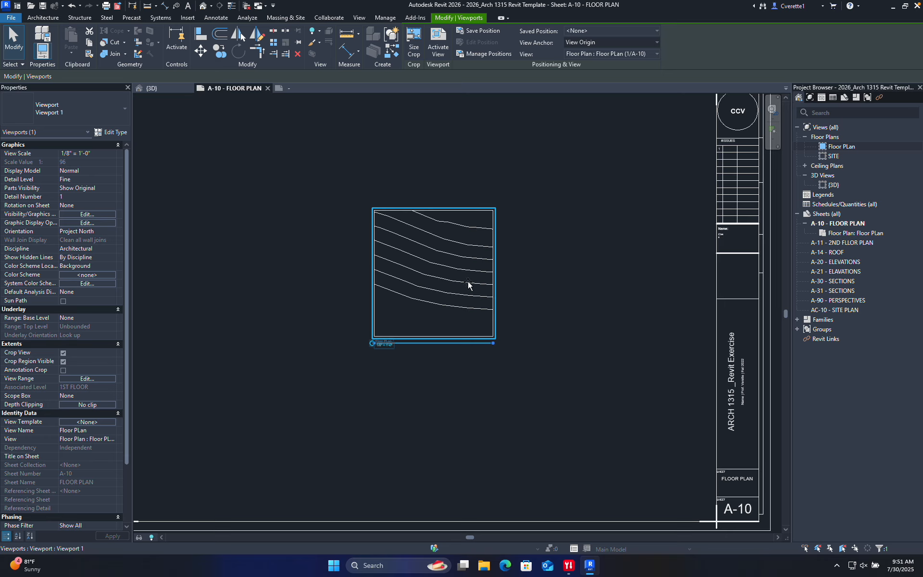
{"action": "left_click_drag", "start_coordinate": [442, 293], "coordinate": [361, 303]}
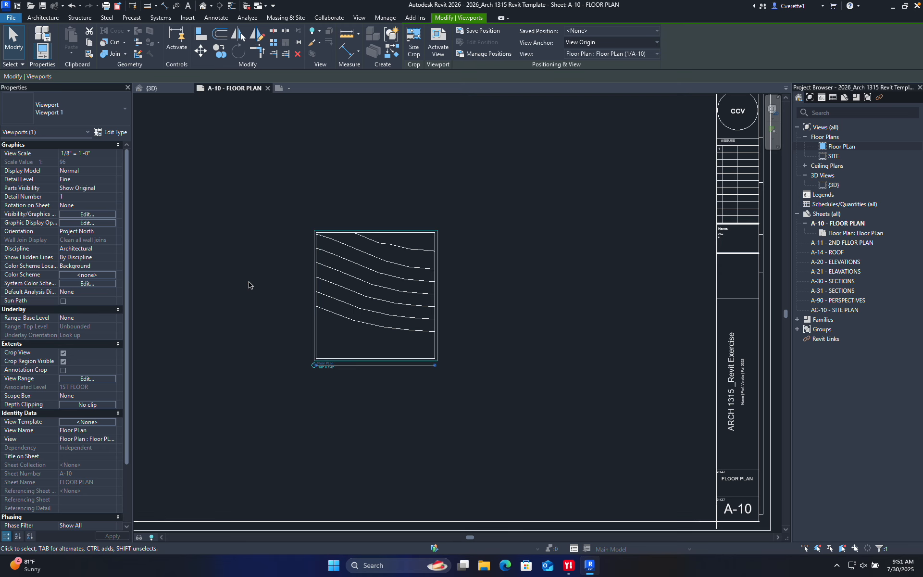
{"action": "left_click", "coordinate": [210, 321]}
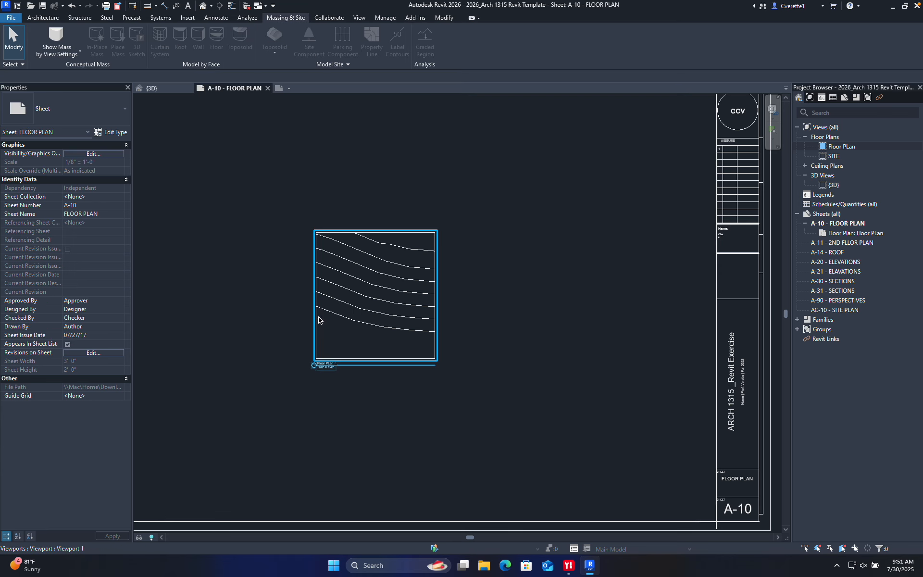
- Switch the Floor Plan viewport's type to EH - Viewport Titleless and set it back to Viewport 1
{"action": "left_click", "coordinate": [372, 278]}
{"action": "left_click", "coordinate": [72, 109]}
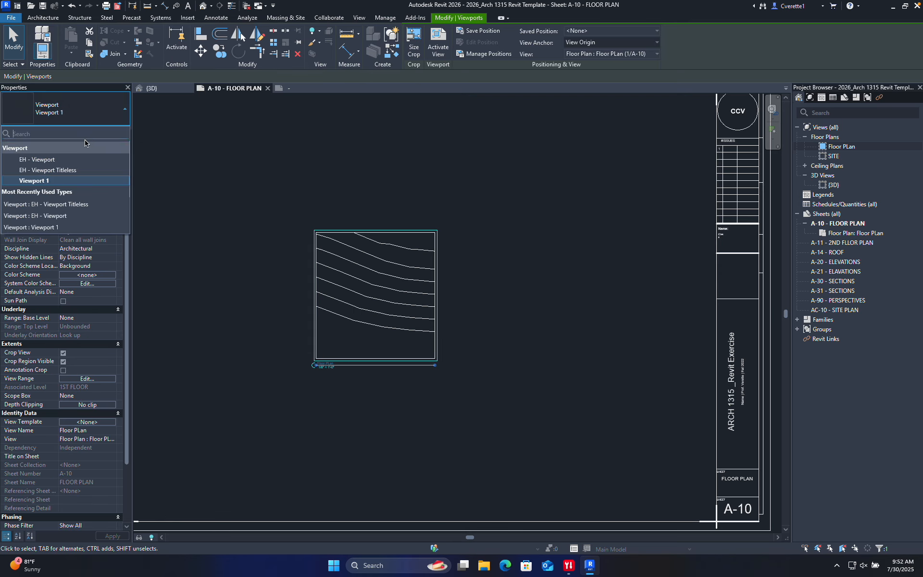
{"action": "left_click", "coordinate": [57, 170]}
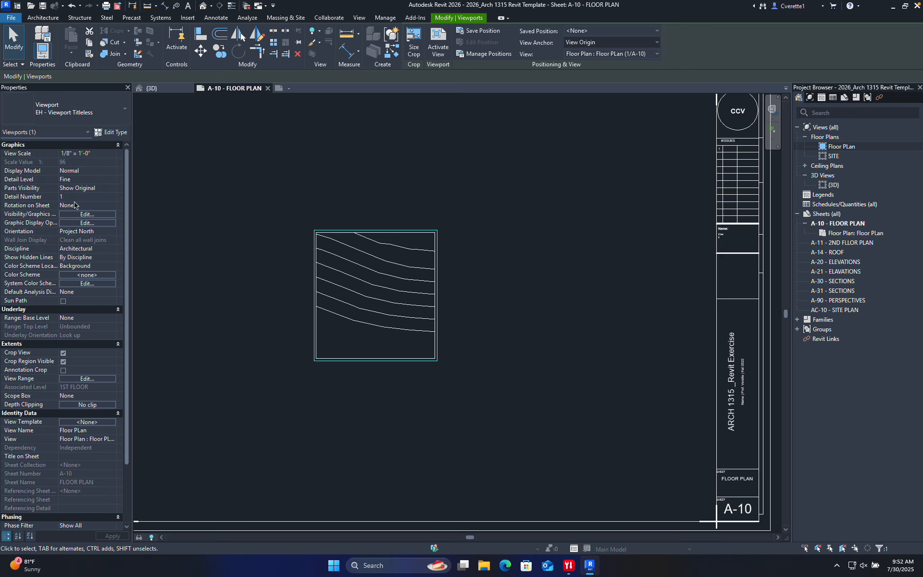
{"action": "left_click", "coordinate": [54, 113]}
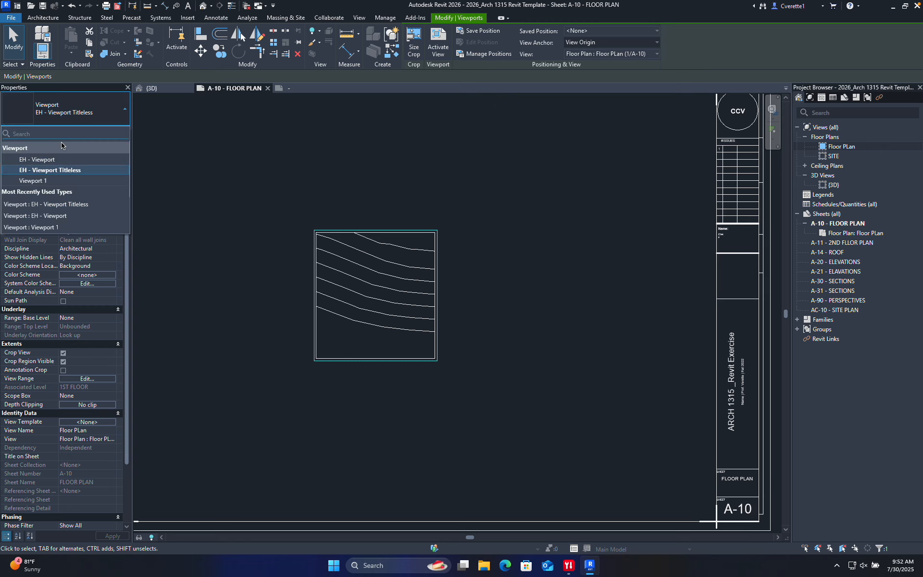
{"action": "left_click", "coordinate": [54, 181]}
{"action": "left_click", "coordinate": [242, 298]}
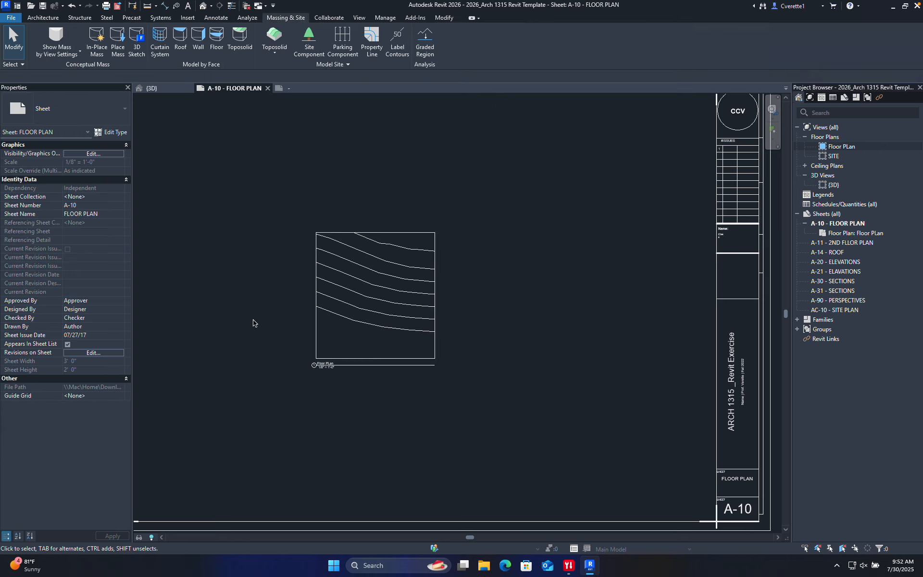
- Move the view title down and left of the Floor Plan viewport and shorten its line to just past the title text
{"action": "scroll", "coordinate": [327, 364], "scroll_direction": "up", "scroll_amount": 5}
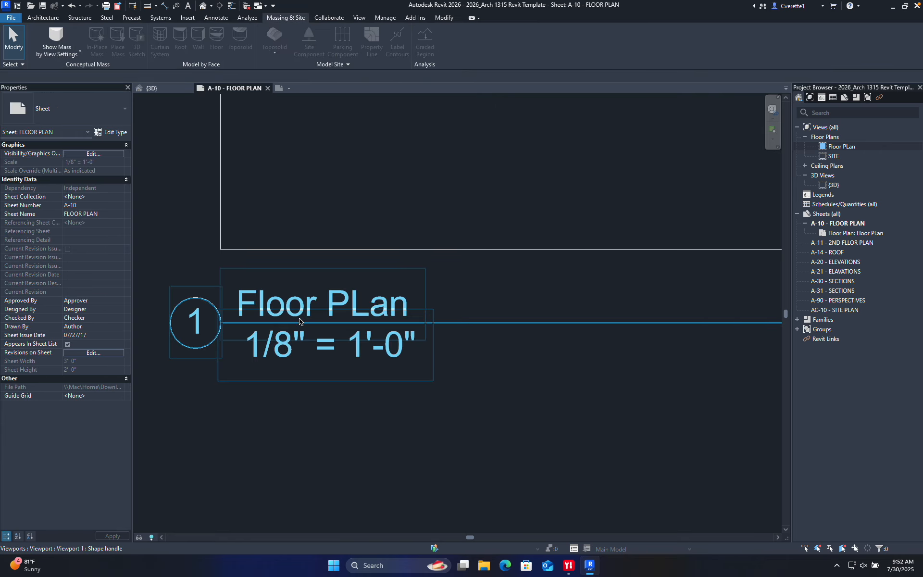
{"action": "scroll", "coordinate": [299, 321], "scroll_direction": "down", "scroll_amount": 3}
{"action": "scroll", "coordinate": [299, 321], "scroll_direction": "down", "scroll_amount": 4}
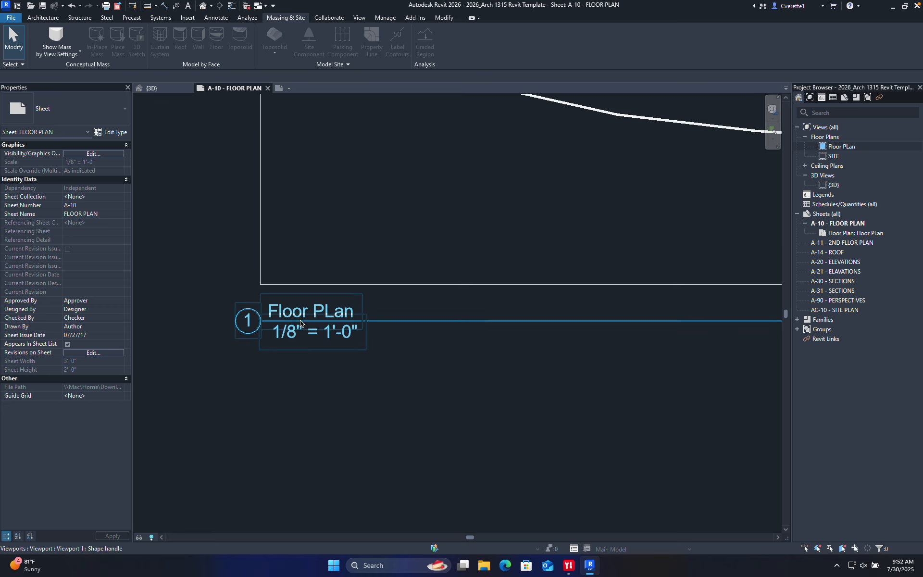
{"action": "left_click", "coordinate": [373, 270]}
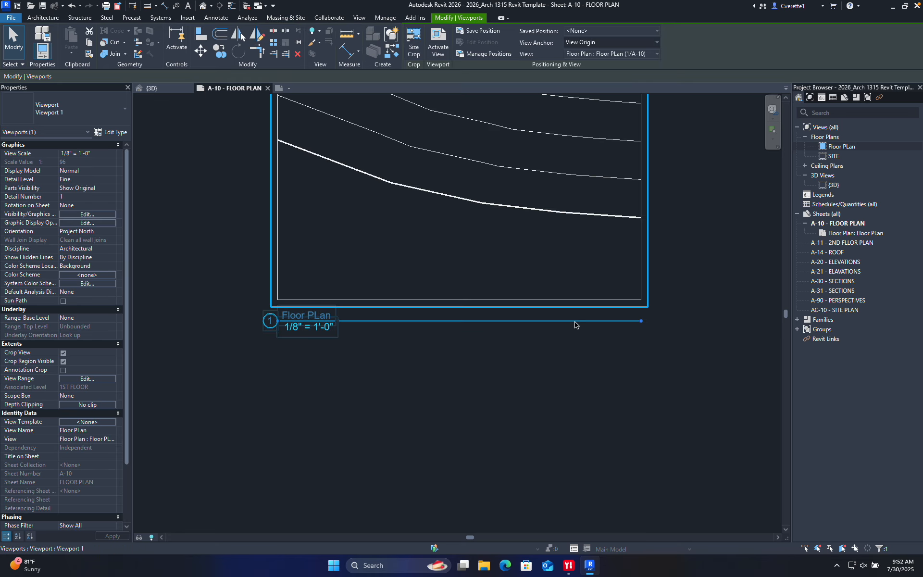
{"action": "mouse_move", "coordinate": [573, 322]}
{"action": "left_mouse_down"}
{"action": "mouse_move", "coordinate": [548, 371]}
{"action": "mouse_move", "coordinate": [591, 305]}
{"action": "mouse_move", "coordinate": [567, 321]}
{"action": "left_mouse_up"}
{"action": "left_click", "coordinate": [397, 323]}
{"action": "left_click_drag", "start_coordinate": [384, 326], "coordinate": [309, 370]}
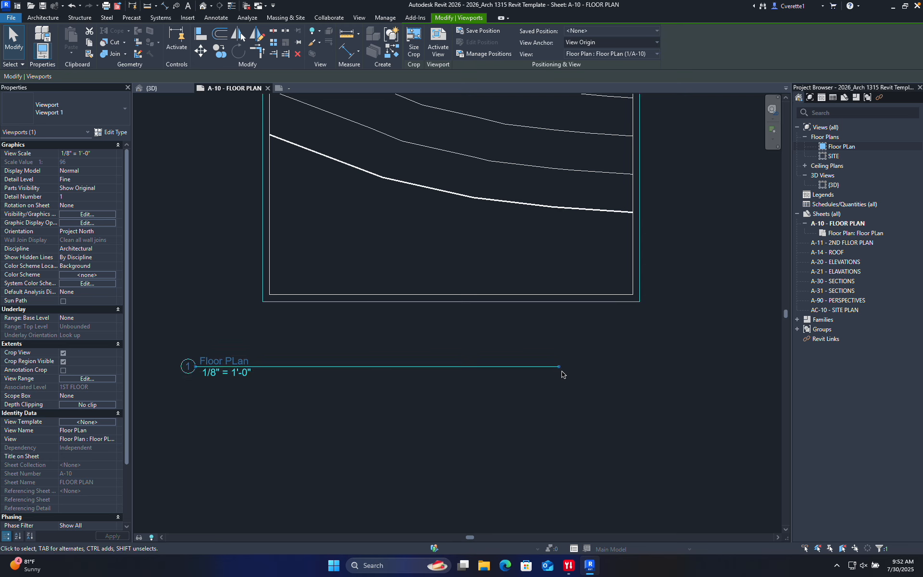
{"action": "left_click_drag", "start_coordinate": [557, 367], "coordinate": [310, 378]}
{"action": "left_click", "coordinate": [304, 420]}
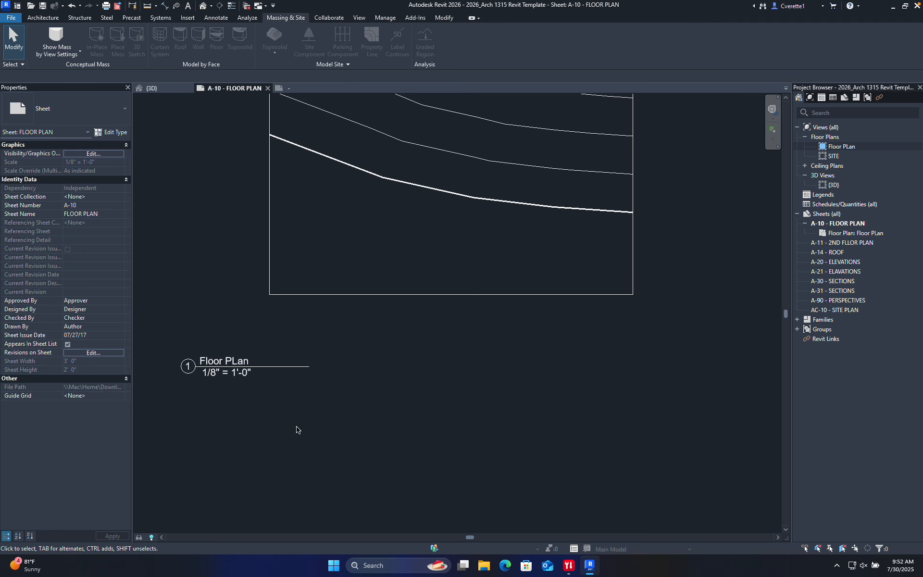
- Activate the Floor Plan view on the sheet and enlarge its crop region outward on all four sides
{"action": "scroll", "coordinate": [307, 418], "scroll_direction": "down", "scroll_amount": 8}
{"action": "scroll", "coordinate": [336, 385], "scroll_direction": "up", "scroll_amount": 4}
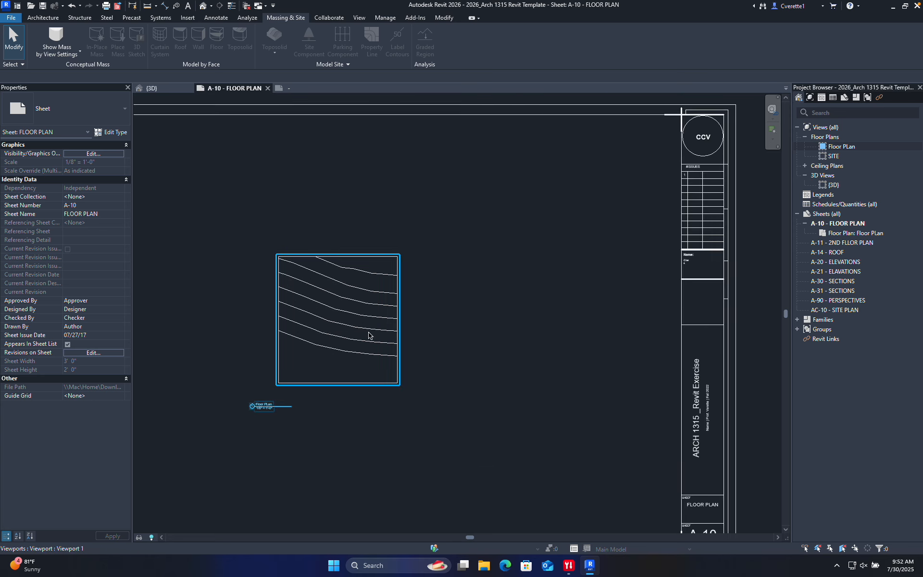
{"action": "double_click", "coordinate": [368, 335]}
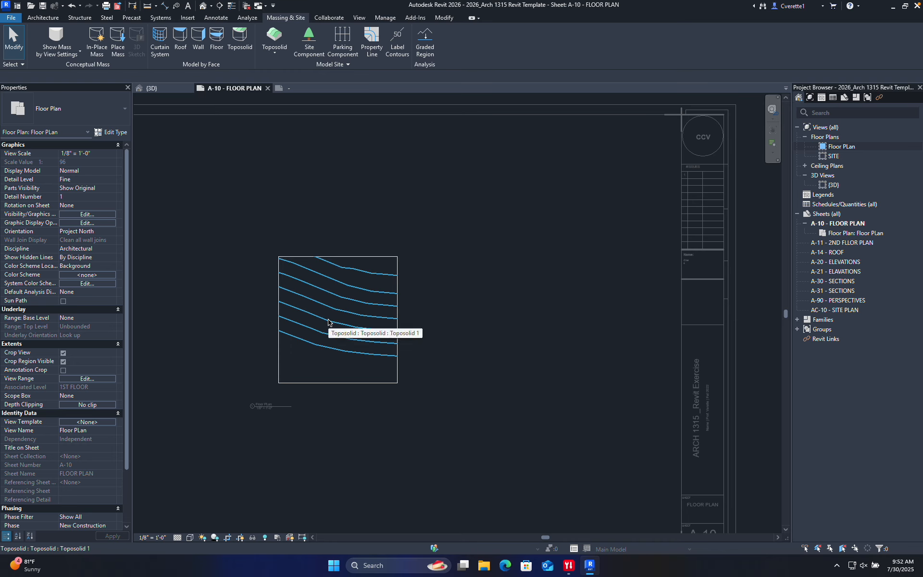
{"action": "left_click", "coordinate": [341, 258]}
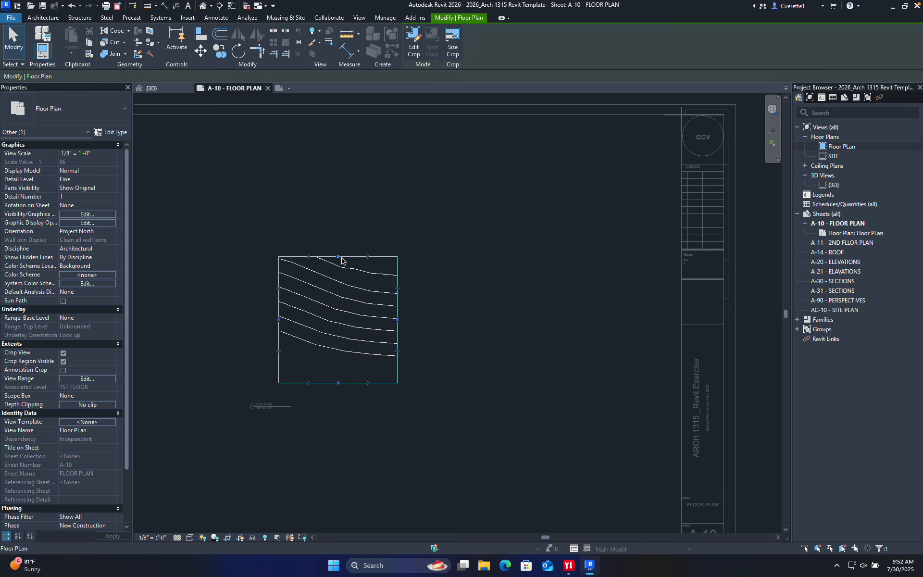
{"action": "left_click_drag", "start_coordinate": [340, 258], "coordinate": [340, 137]}
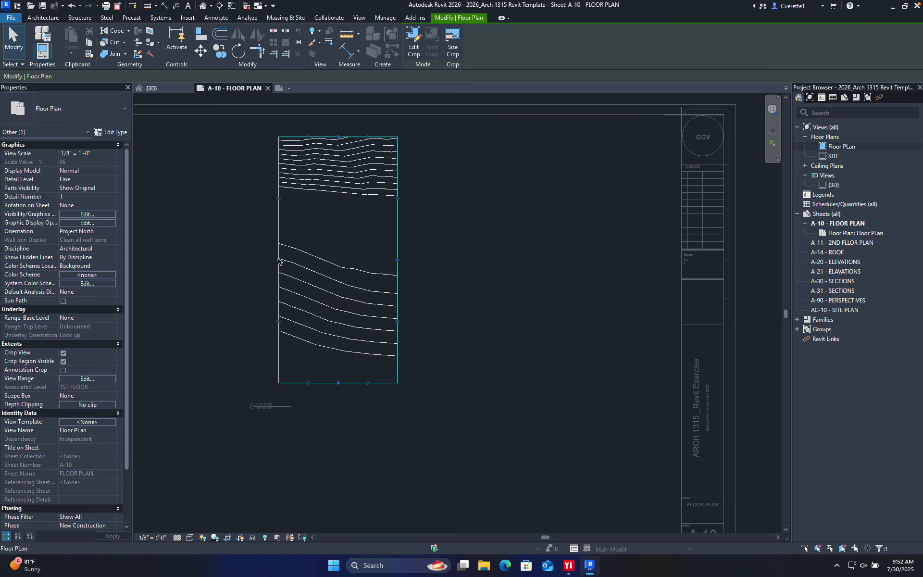
{"action": "left_click_drag", "start_coordinate": [277, 261], "coordinate": [139, 262]}
{"action": "left_click_drag", "start_coordinate": [397, 260], "coordinate": [627, 256]}
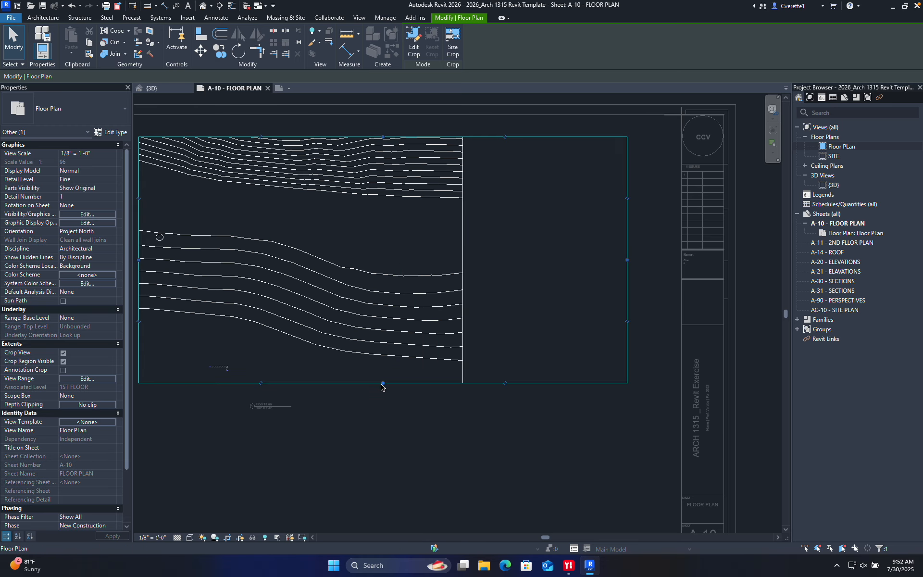
{"action": "left_click_drag", "start_coordinate": [382, 384], "coordinate": [385, 518]}
{"action": "middle_click_drag", "start_coordinate": [380, 435], "coordinate": [550, 380]}
- Switch to the Miro board, check the required Revit drawing scale in the project brief, and return to Revit
{"action": "key", "text": "ctrl+Right"}
{"action": "key", "text": "ctrl+Left"}
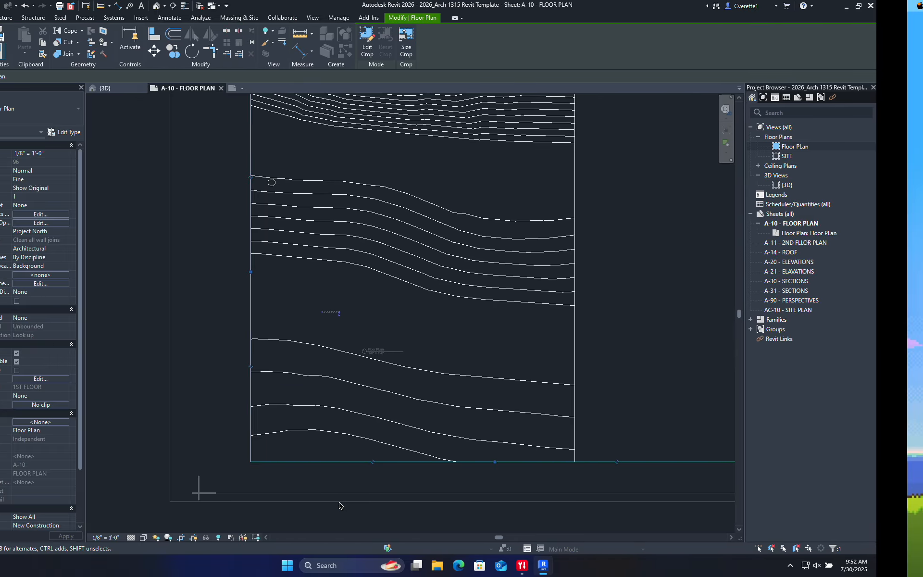
{"action": "key", "text": "ctrl+Left"}
{"action": "scroll", "coordinate": [329, 360], "scroll_direction": "up", "scroll_amount": 6}
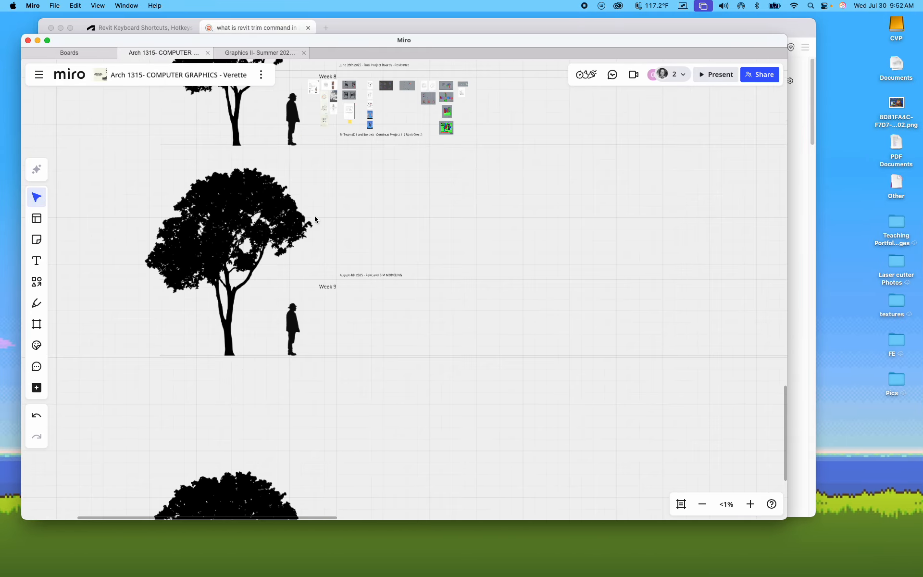
{"action": "scroll", "coordinate": [320, 219], "scroll_direction": "up", "scroll_amount": 10}
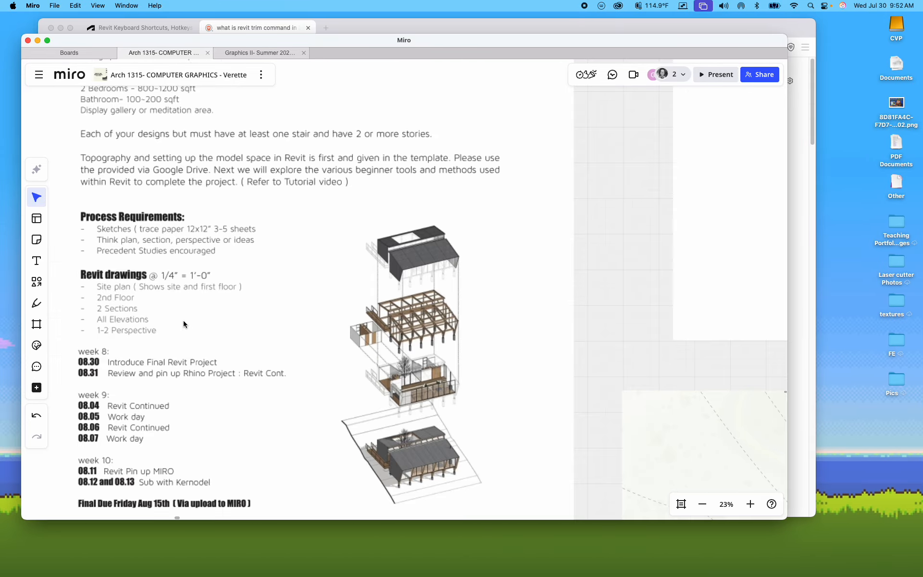
{"action": "scroll", "coordinate": [270, 276], "scroll_direction": "up", "scroll_amount": 5}
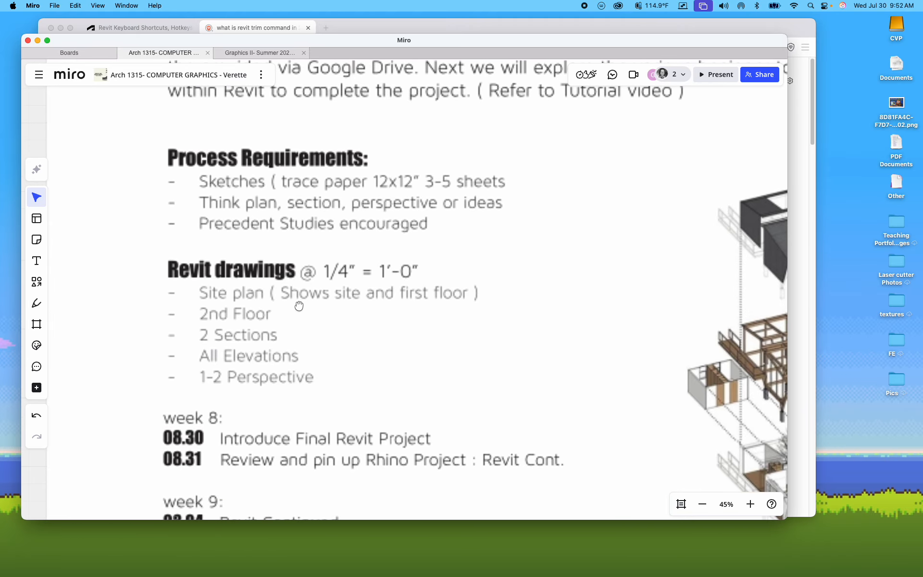
{"action": "key", "text": "ctrl+Right"}
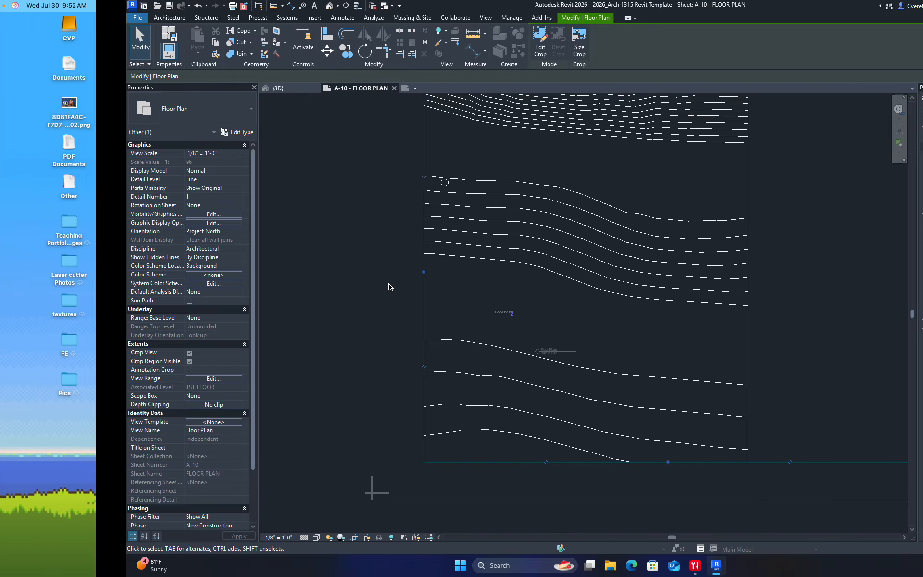
- Deactivate the Floor Plan view and set its viewport's view scale to 1/4" = 1'-0"
{"action": "double_click", "coordinate": [281, 450]}
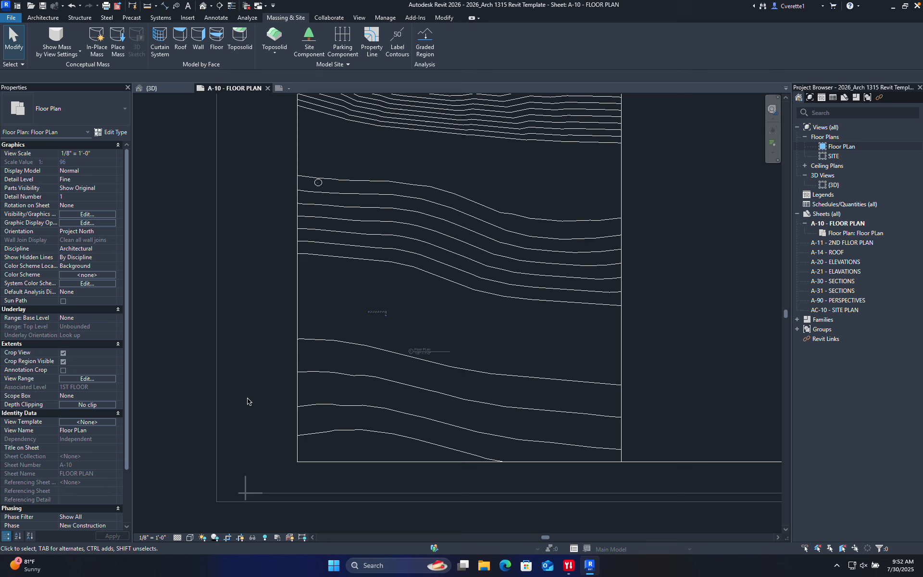
{"action": "left_click", "coordinate": [339, 355]}
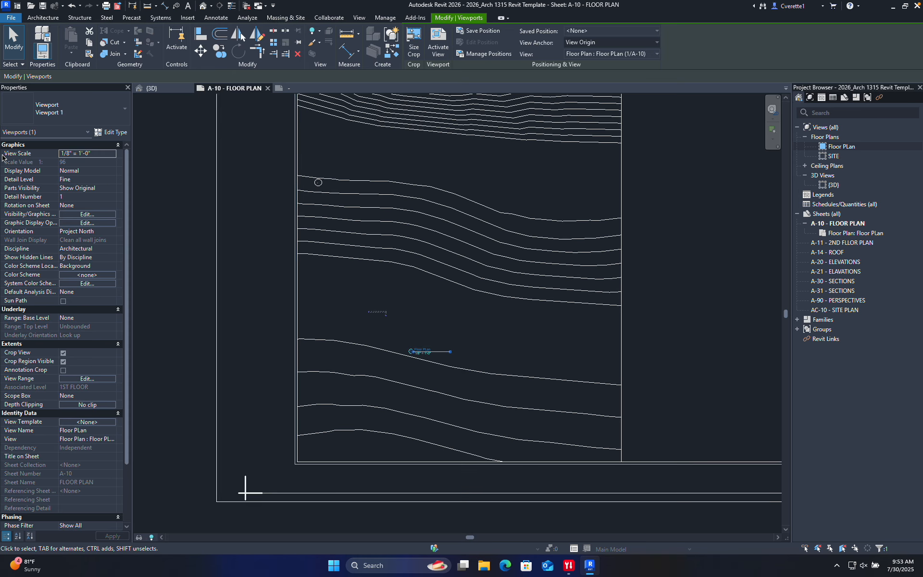
{"action": "left_click", "coordinate": [101, 154]}
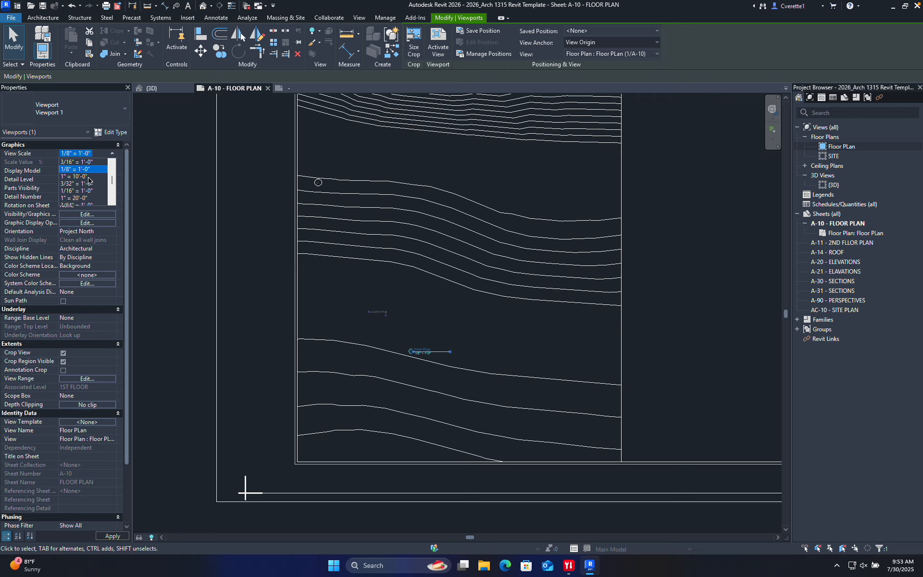
{"action": "scroll", "coordinate": [86, 183], "scroll_direction": "up", "scroll_amount": 1}
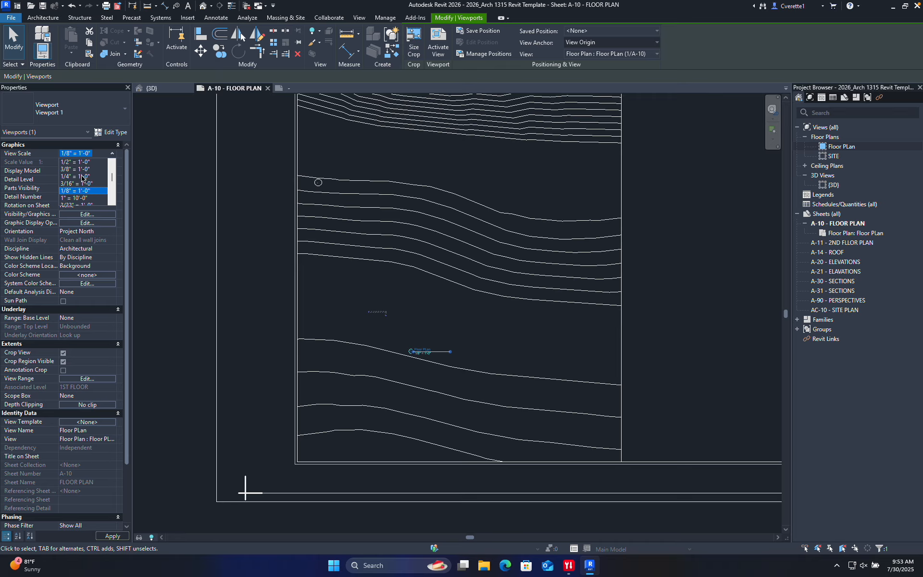
{"action": "left_click", "coordinate": [81, 176]}
{"action": "scroll", "coordinate": [350, 298], "scroll_direction": "down", "scroll_amount": 5}
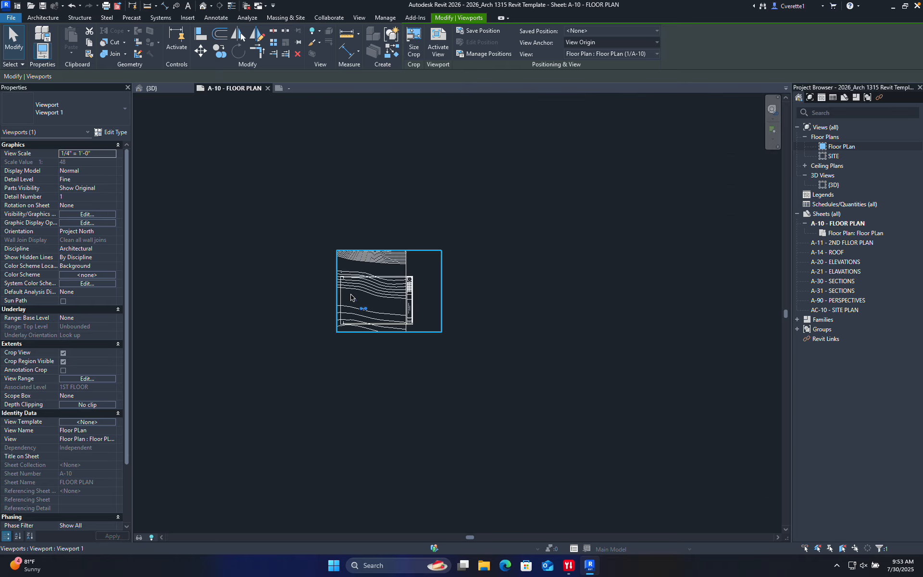
{"action": "scroll", "coordinate": [351, 298], "scroll_direction": "up", "scroll_amount": 2}
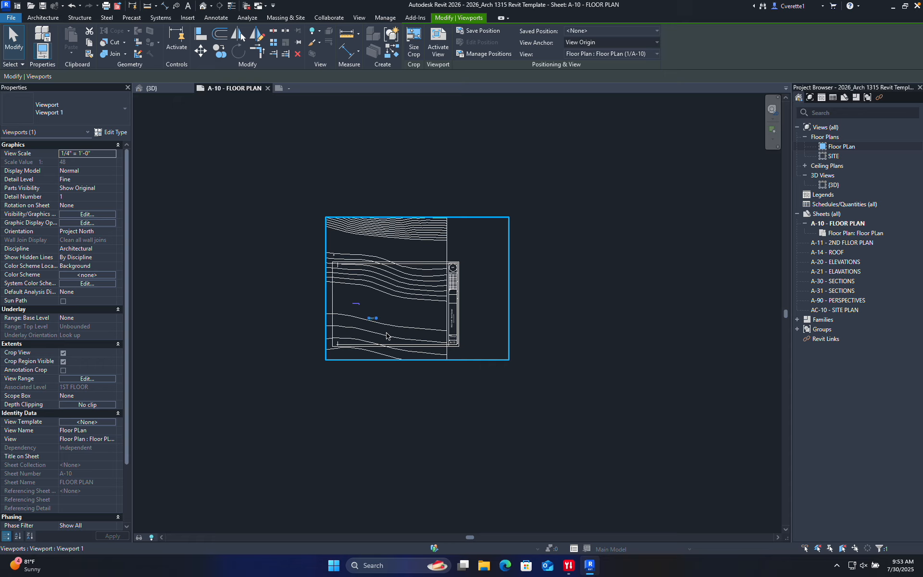
- Activate the Floor Plan view on the sheet, pull its bottom, right and top crop edges inward to the upper-left site area, and deactivate it
{"action": "scroll", "coordinate": [389, 327], "scroll_direction": "up", "scroll_amount": 2}
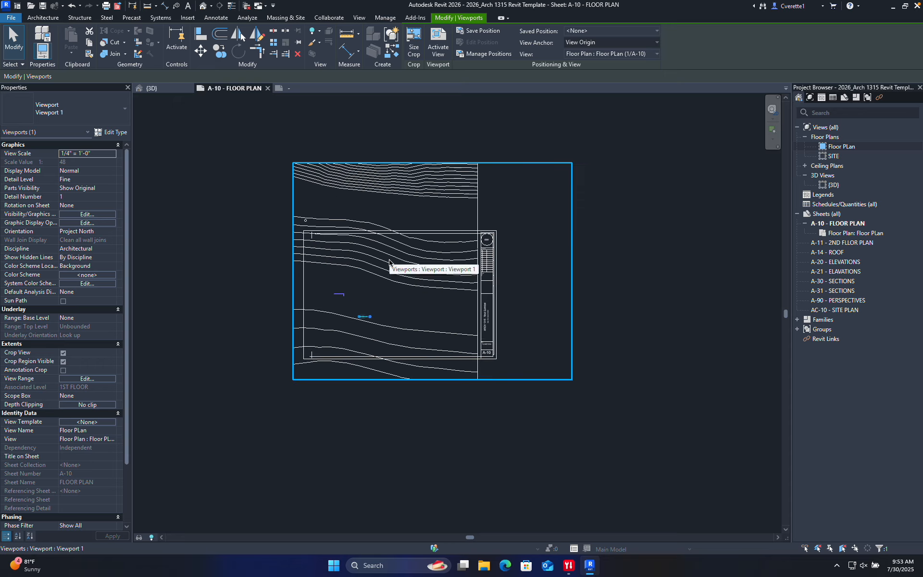
{"action": "scroll", "coordinate": [455, 342], "scroll_direction": "up", "scroll_amount": 3}
{"action": "key", "text": "Escape"}
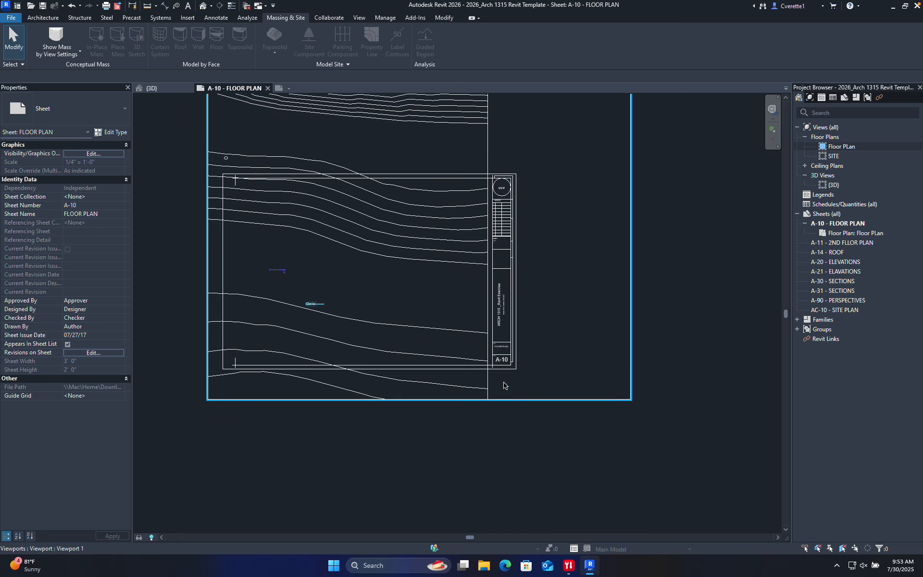
{"action": "middle_click_drag", "start_coordinate": [511, 390], "coordinate": [526, 446]}
{"action": "double_click", "coordinate": [437, 329]}
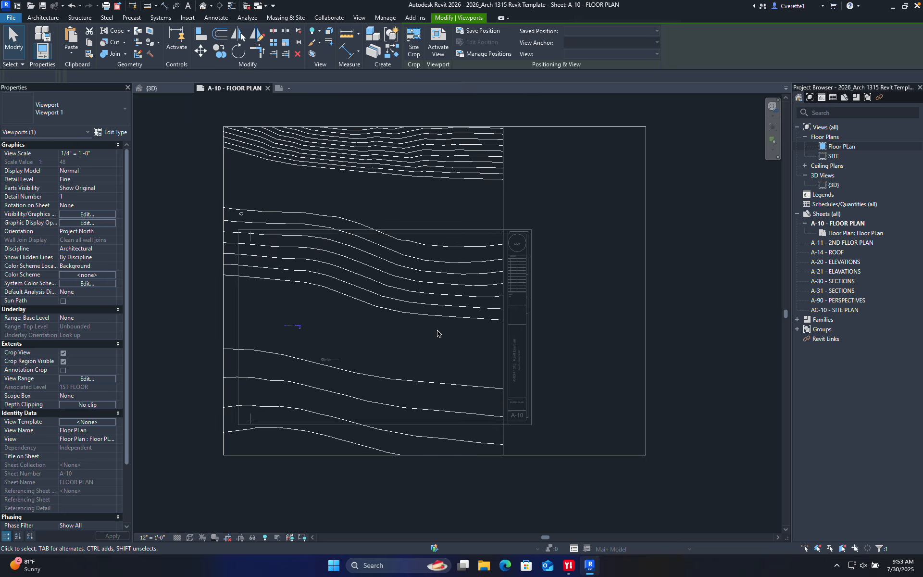
{"action": "left_click", "coordinate": [447, 128]}
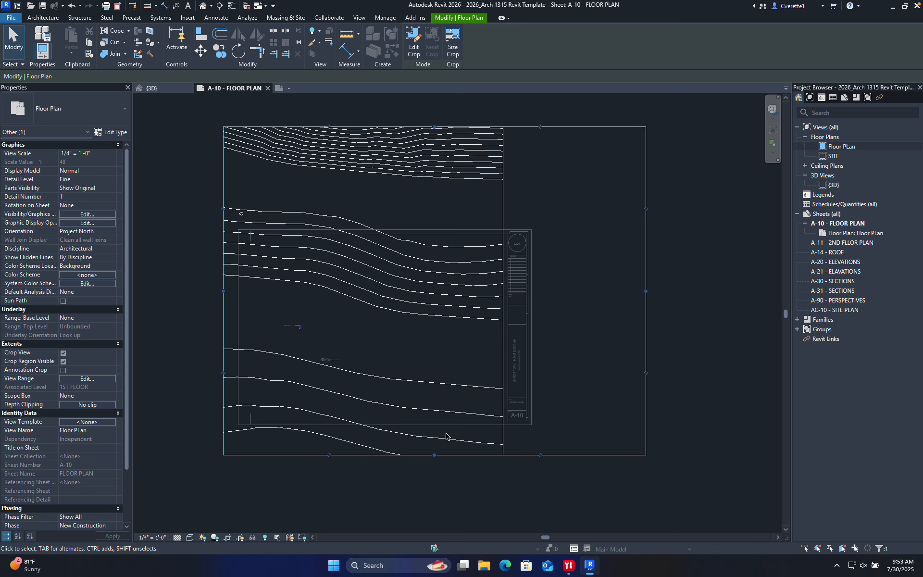
{"action": "left_click_drag", "start_coordinate": [435, 455], "coordinate": [418, 276]}
{"action": "left_click_drag", "start_coordinate": [646, 205], "coordinate": [385, 210]}
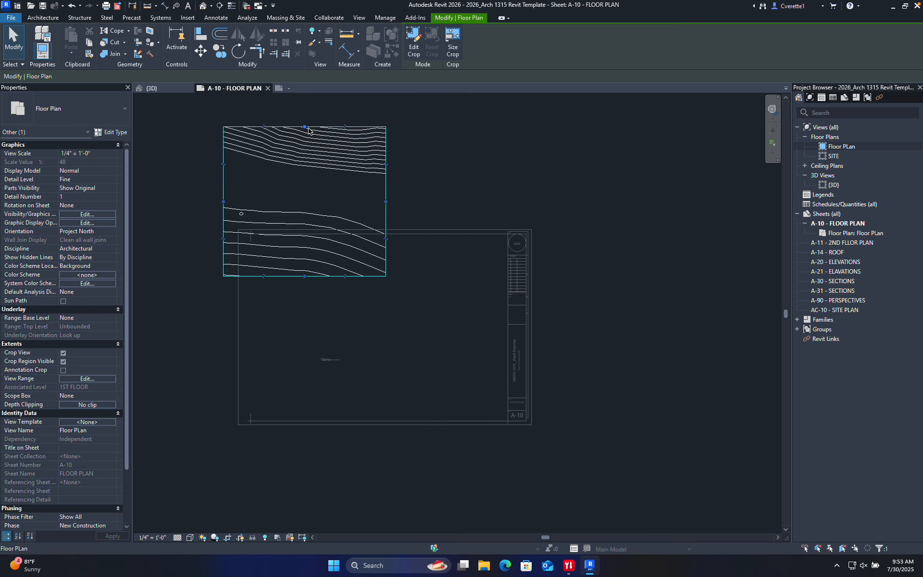
{"action": "left_click_drag", "start_coordinate": [305, 127], "coordinate": [390, 141]}
{"action": "double_click", "coordinate": [390, 141]}
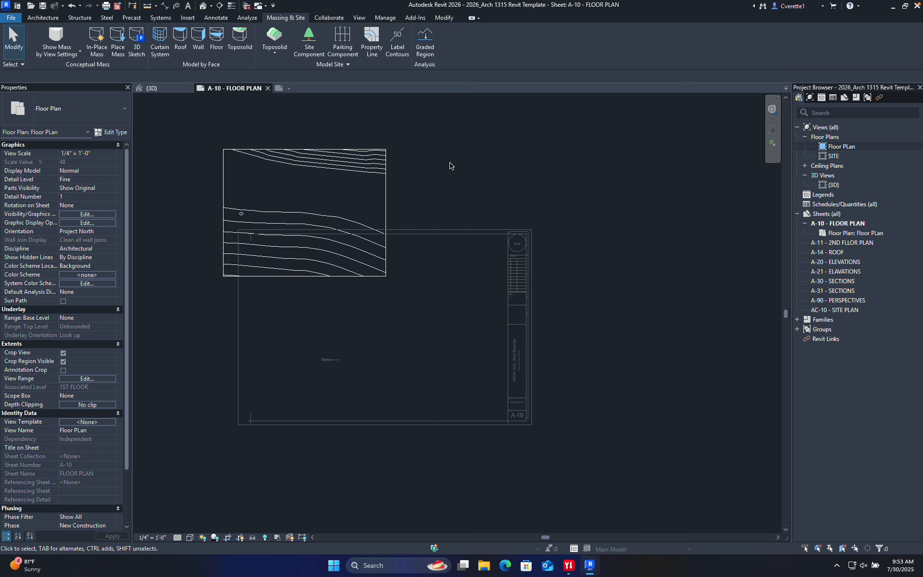
- Move the Floor Plan viewport inside the sheet border and place its title below the viewport's lower-left corner with a longer title line
{"action": "left_click_drag", "start_coordinate": [322, 197], "coordinate": [397, 295]}
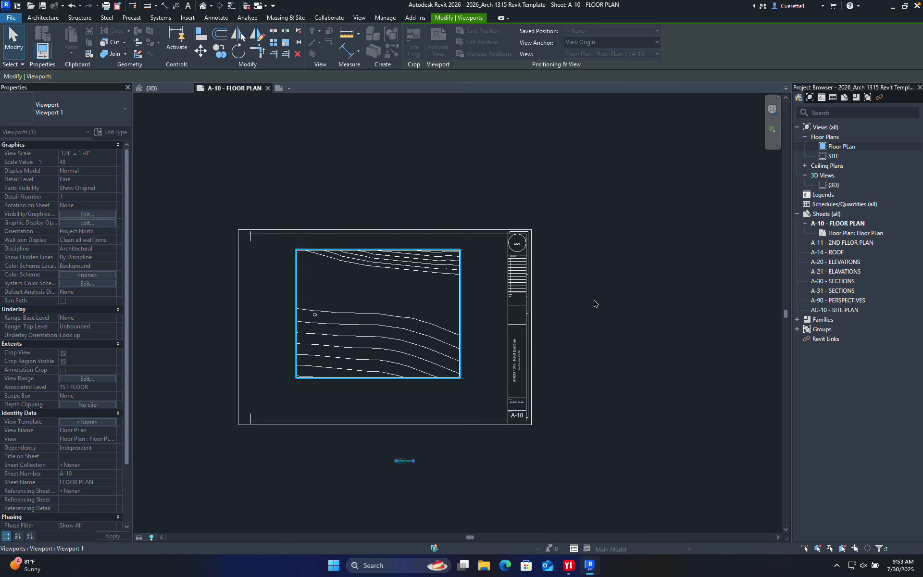
{"action": "left_click", "coordinate": [593, 303]}
{"action": "left_click_drag", "start_coordinate": [337, 417], "coordinate": [291, 395]}
{"action": "left_click", "coordinate": [296, 400]}
{"action": "scroll", "coordinate": [296, 398], "scroll_direction": "up", "scroll_amount": 5}
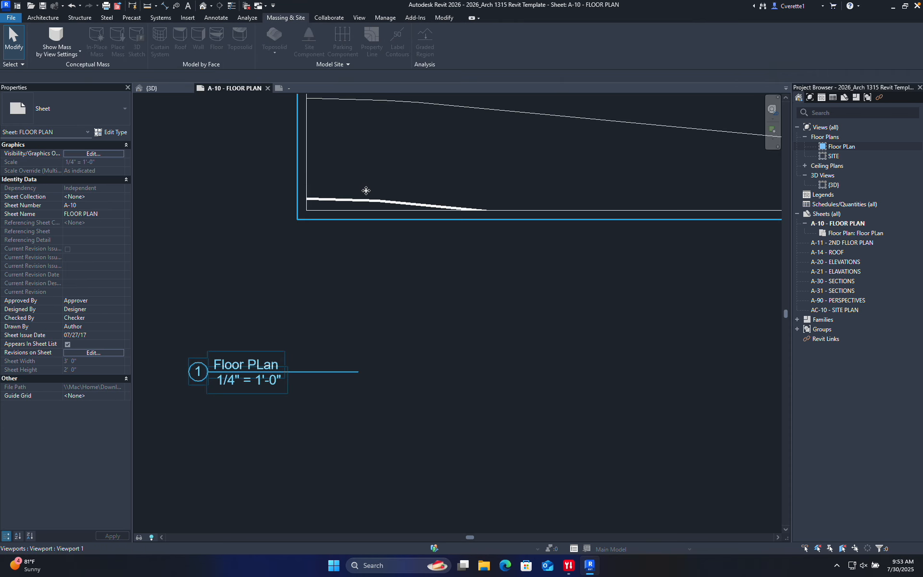
{"action": "left_click", "coordinate": [367, 191]}
{"action": "scroll", "coordinate": [367, 190], "scroll_direction": "down", "scroll_amount": 3}
{"action": "left_click_drag", "start_coordinate": [363, 281], "coordinate": [459, 282]}
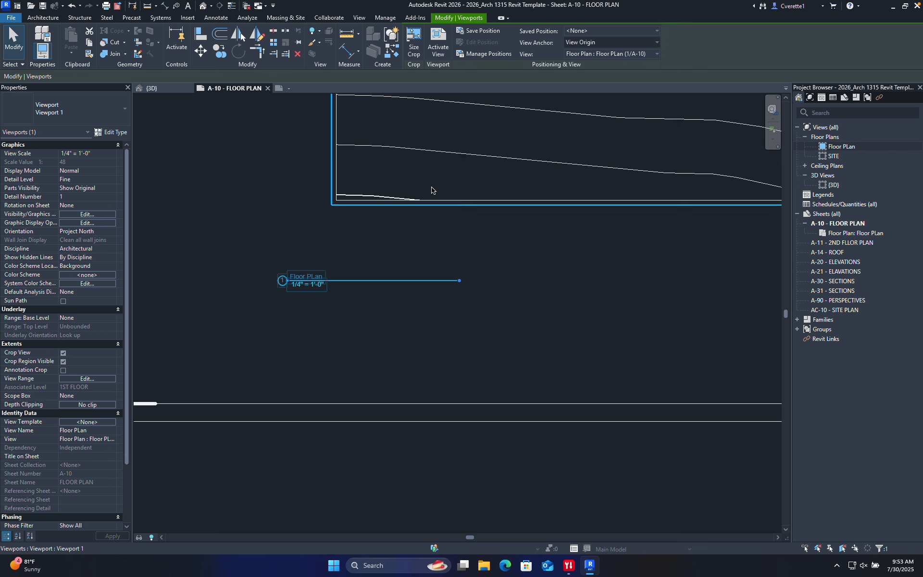
- Change the Floor Plan viewport's type to EH - Viewport
{"action": "left_click", "coordinate": [263, 228]}
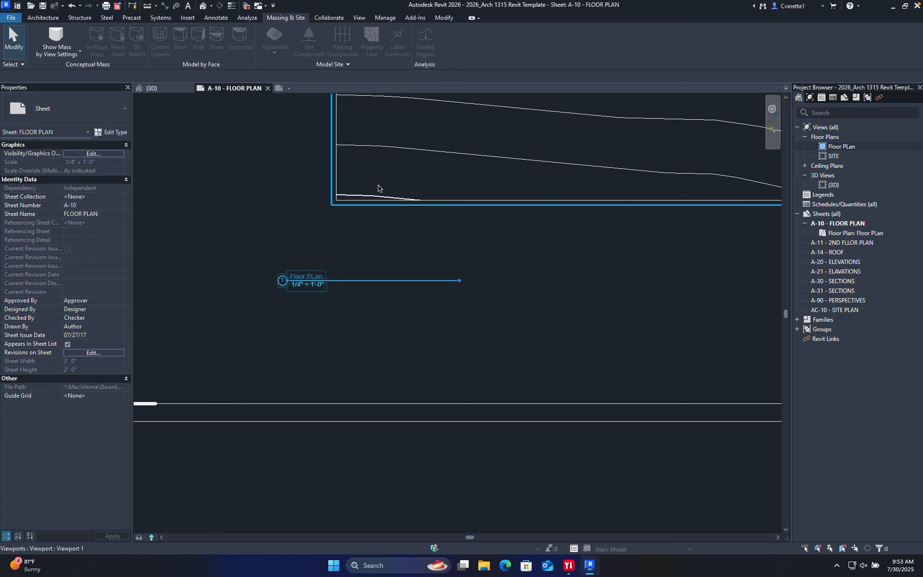
{"action": "left_click", "coordinate": [380, 198]}
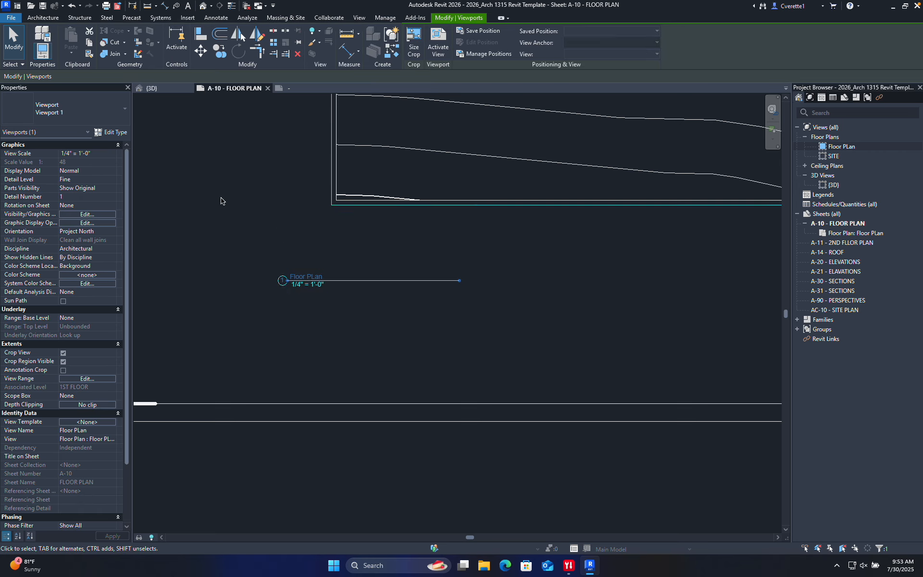
{"action": "left_click", "coordinate": [309, 222]}
{"action": "left_click", "coordinate": [398, 220]}
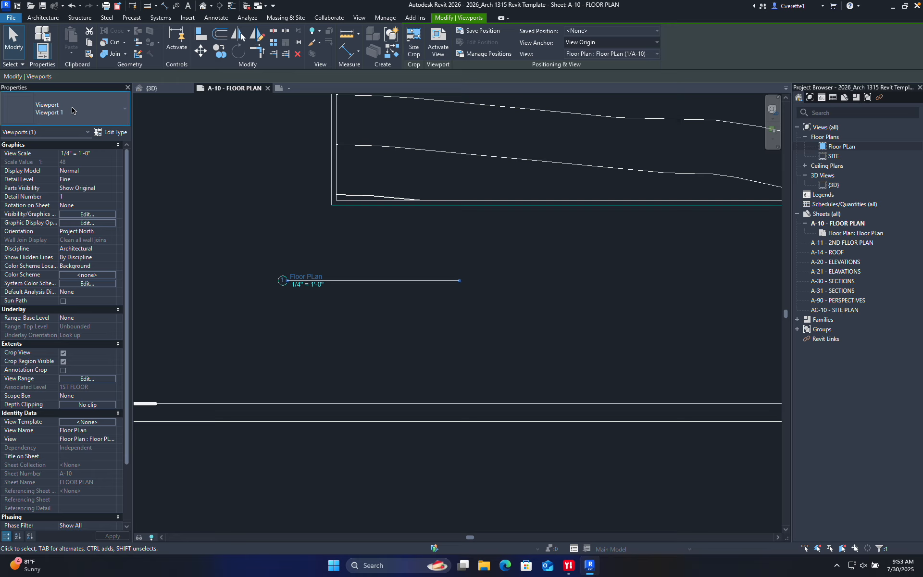
{"action": "left_click", "coordinate": [77, 118]}
{"action": "left_click", "coordinate": [42, 162]}
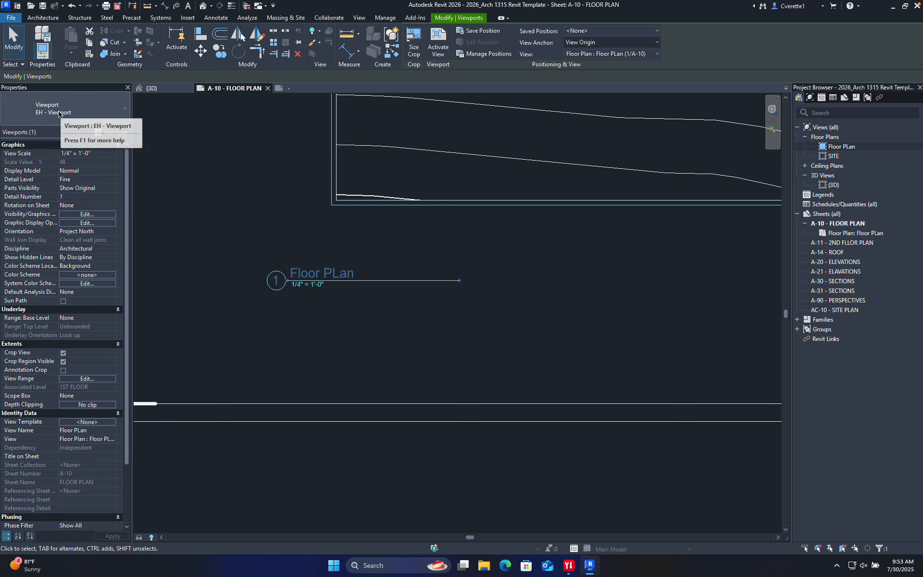
{"action": "left_click", "coordinate": [312, 357]}
- Nudge the Floor Plan viewport slightly right and down to center it on the sheet
{"action": "scroll", "coordinate": [397, 344], "scroll_direction": "down", "scroll_amount": 3}
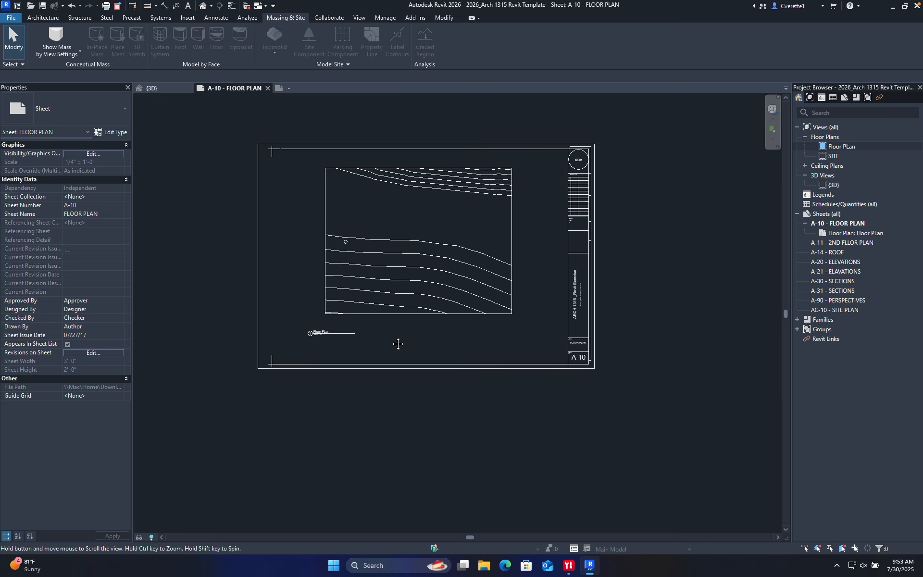
{"action": "scroll", "coordinate": [381, 315], "scroll_direction": "up", "scroll_amount": 4}
{"action": "scroll", "coordinate": [381, 313], "scroll_direction": "down", "scroll_amount": 1}
{"action": "middle_click_drag", "start_coordinate": [381, 313], "coordinate": [392, 342]}
{"action": "left_click_drag", "start_coordinate": [396, 335], "coordinate": [405, 350]}
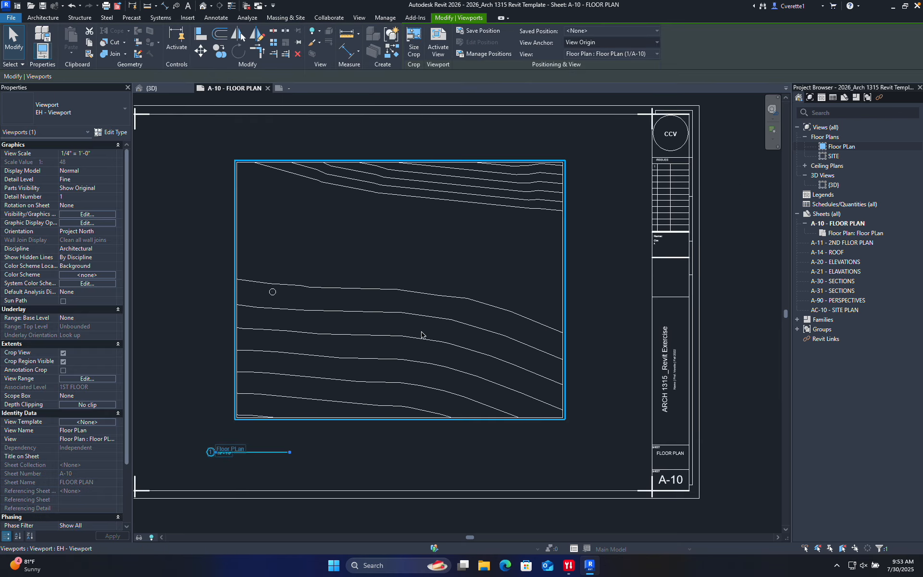
{"action": "left_click", "coordinate": [575, 320]}
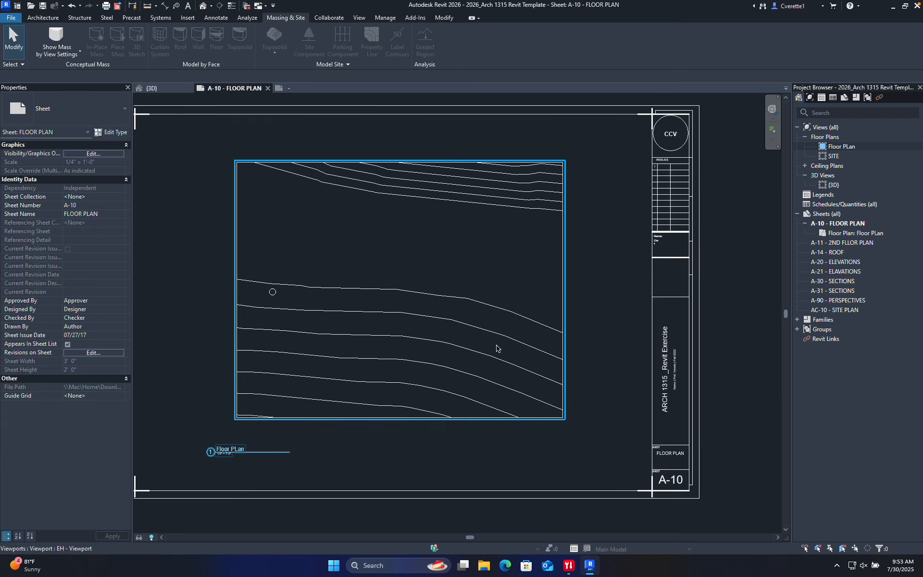
- Open the Floor Plan view itself for modeling, checking back on sheet A-10 once
{"action": "double_click", "coordinate": [839, 147]}
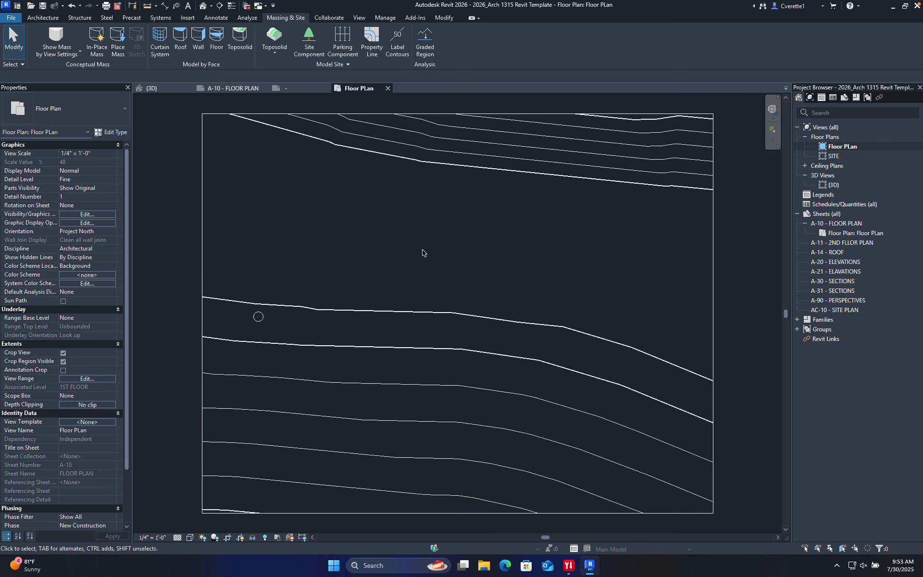
{"action": "left_click", "coordinate": [233, 88]}
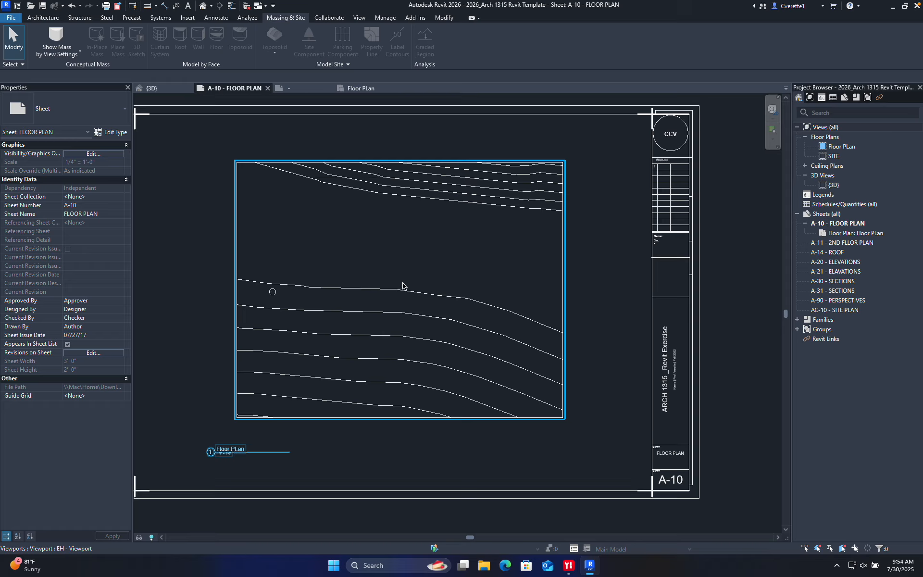
{"action": "double_click", "coordinate": [841, 146]}
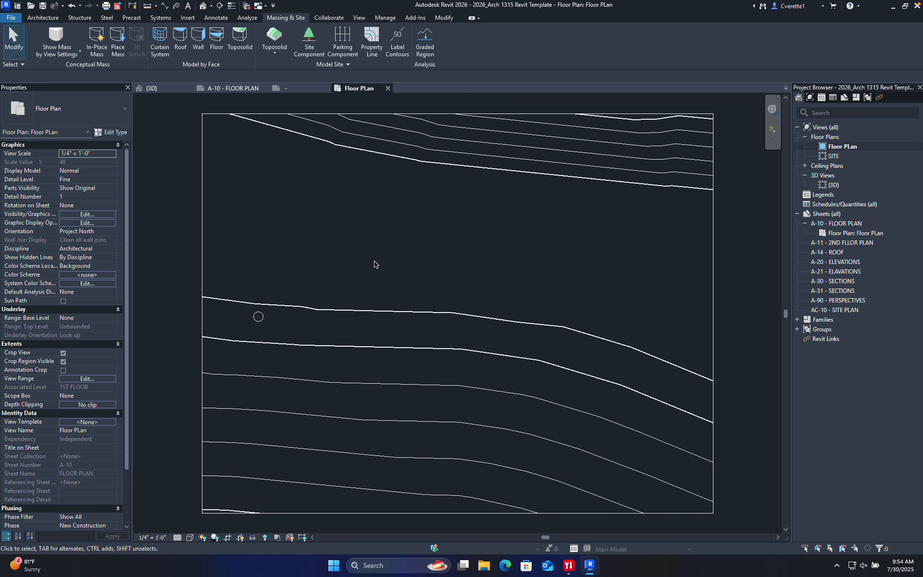
- Sketch a closed triangular Countertop 2" floor boundary above the middle contours, with a 5' first edge and a second edge about 3'-11"
{"action": "left_click", "coordinate": [43, 18]}
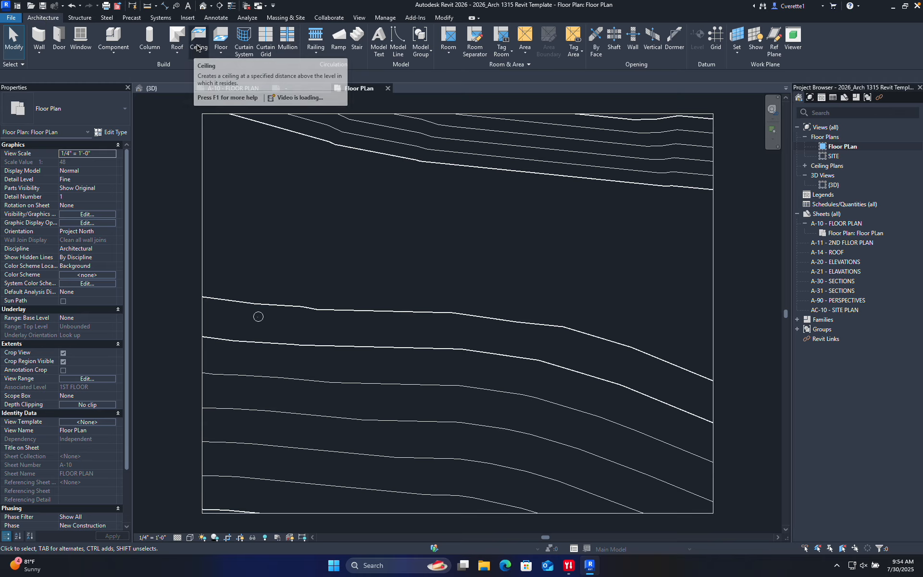
{"action": "left_click", "coordinate": [224, 42]}
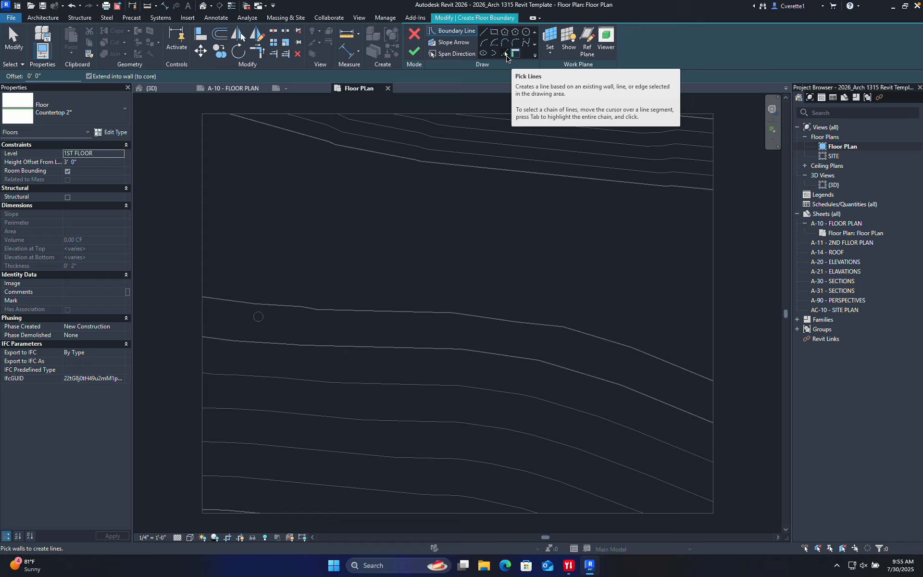
{"action": "left_click", "coordinate": [505, 55]}
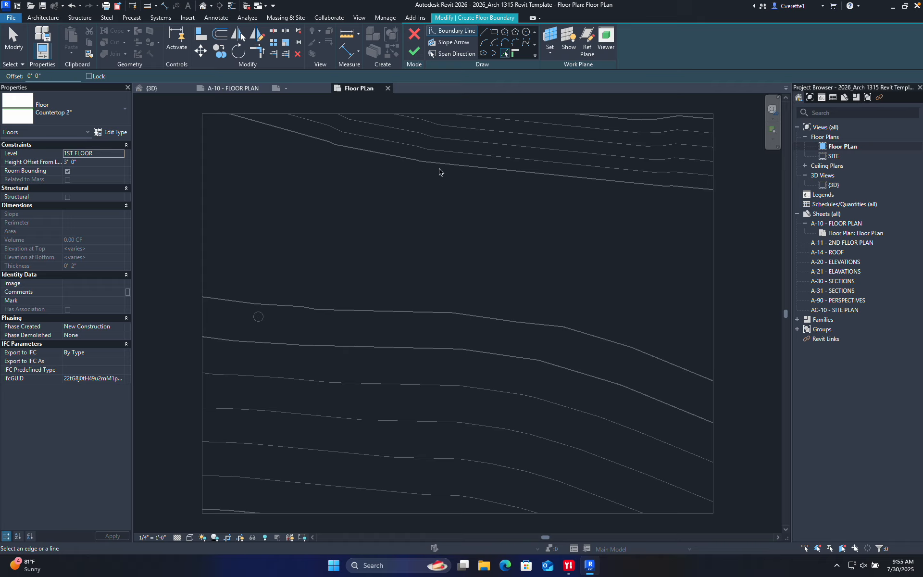
{"action": "left_click", "coordinate": [484, 32]}
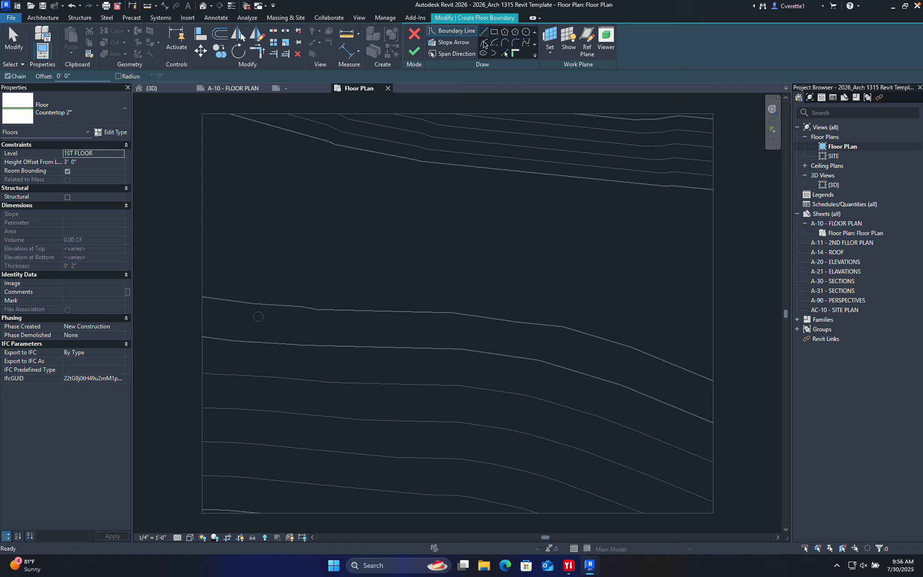
{"action": "left_click", "coordinate": [362, 251]}
{"action": "scroll", "coordinate": [365, 298], "scroll_direction": "up", "scroll_amount": 5}
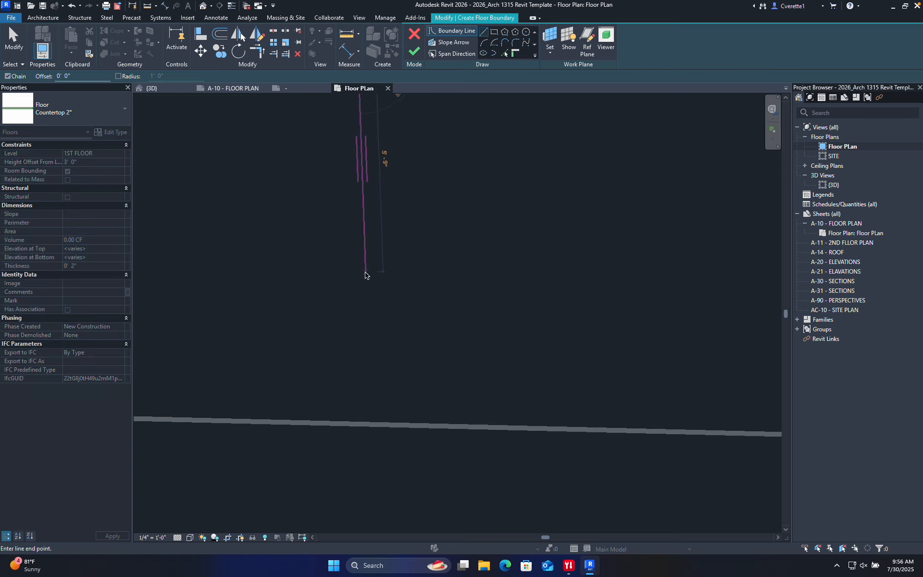
{"action": "scroll", "coordinate": [365, 275], "scroll_direction": "down", "scroll_amount": 2}
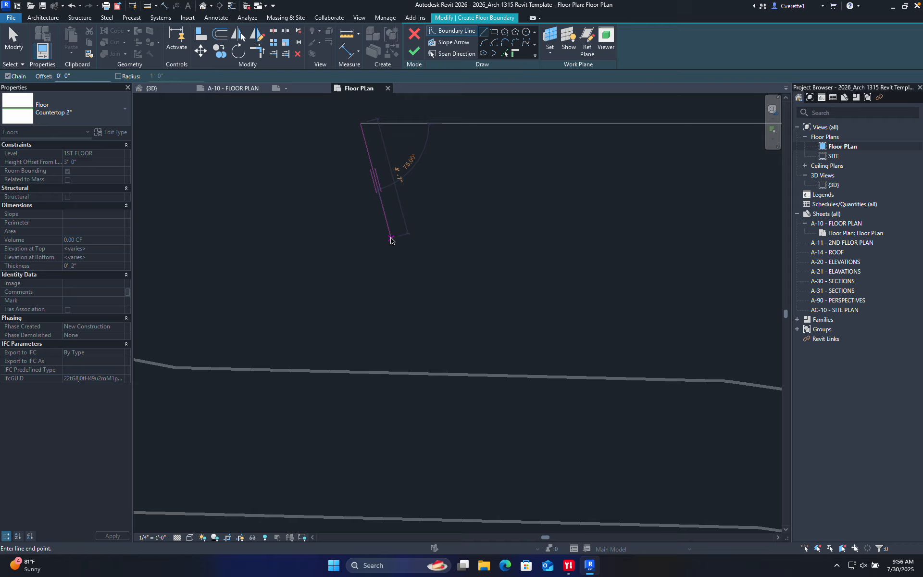
{"action": "type", "text": "5'"}
{"action": "key", "text": "Return"}
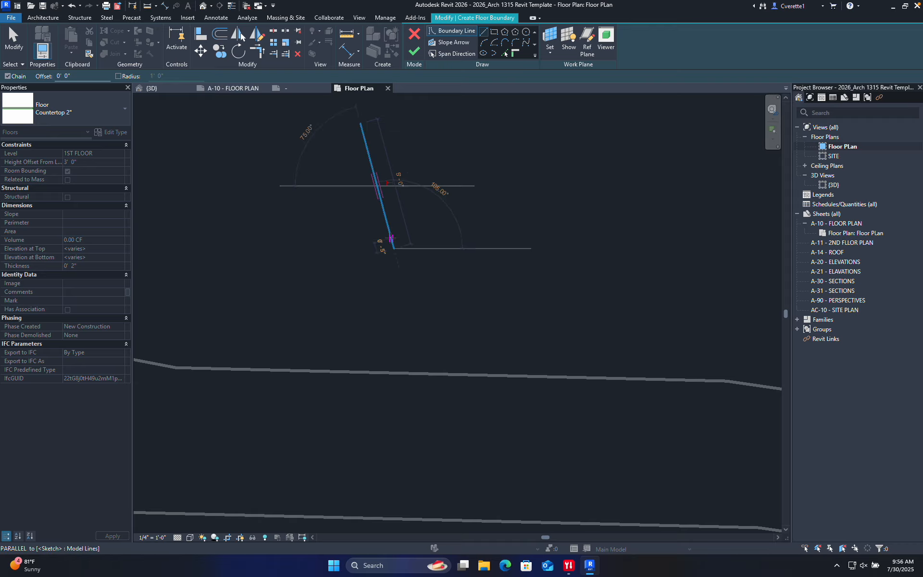
{"action": "left_click", "coordinate": [476, 190]}
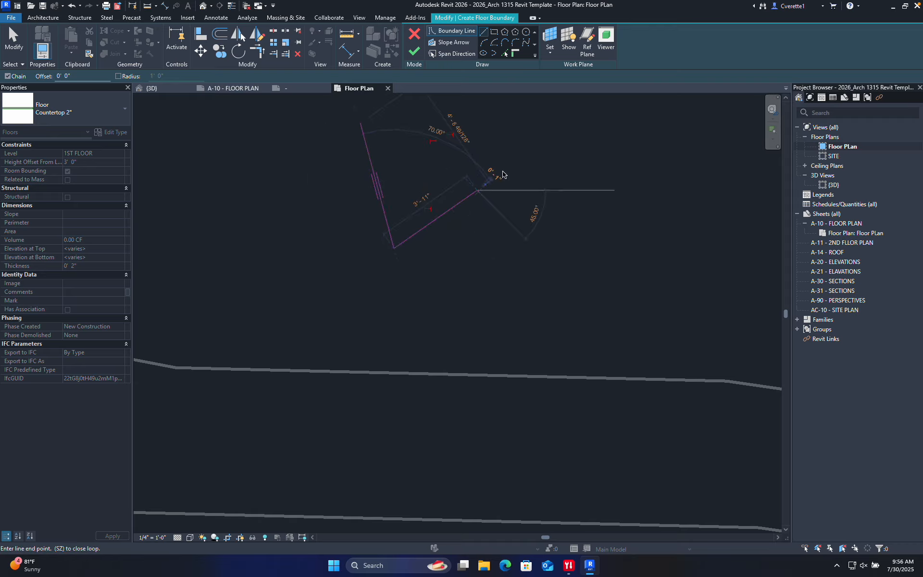
{"action": "left_click", "coordinate": [361, 124]}
{"action": "key", "text": "Escape"}
{"action": "key", "text": "Escape"}
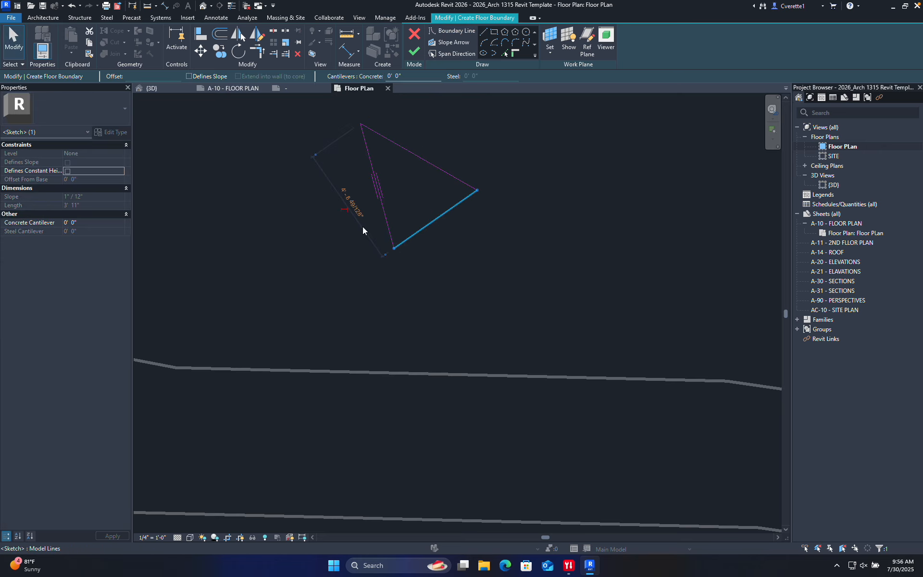
- Add an aligned dimension from the triangle's lower edge to its top vertex, placed outside the sketch on the left
{"action": "scroll", "coordinate": [398, 190], "scroll_direction": "up", "scroll_amount": 2}
{"action": "key", "text": "Escape"}
{"action": "scroll", "coordinate": [405, 190], "scroll_direction": "down", "scroll_amount": 2}
{"action": "middle_click_drag", "start_coordinate": [404, 190], "coordinate": [402, 247]}
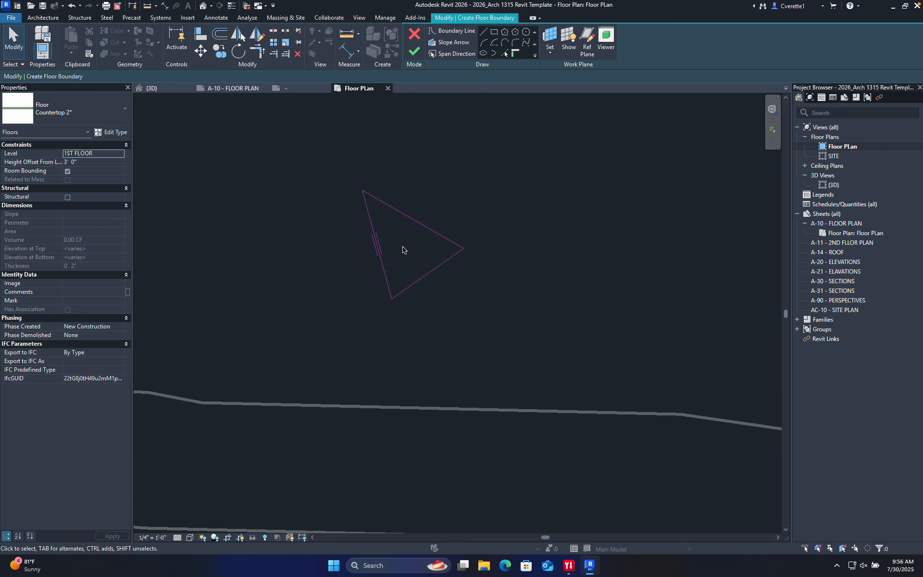
{"action": "scroll", "coordinate": [403, 245], "scroll_direction": "up", "scroll_amount": 2}
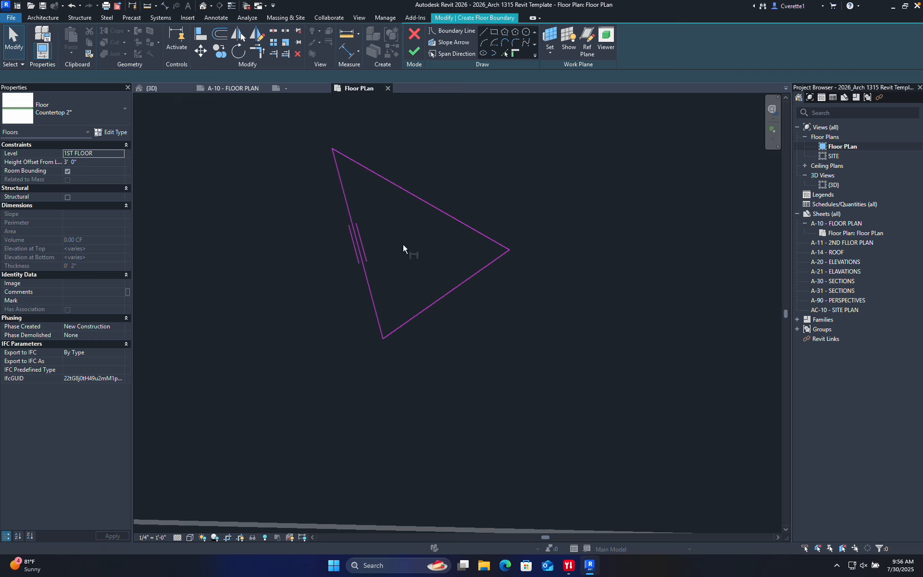
{"action": "key", "text": "d"}
{"action": "key", "text": "i"}
{"action": "left_click", "coordinate": [390, 332]}
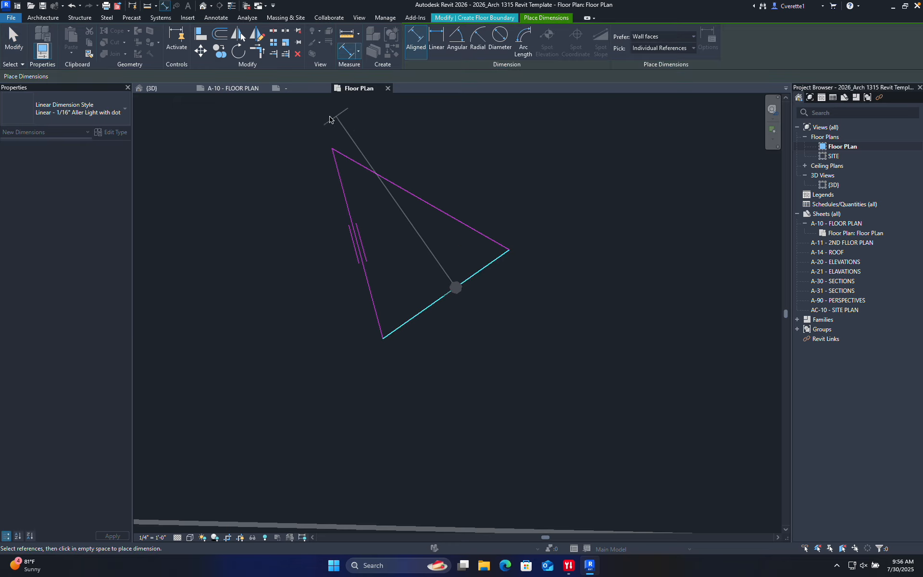
{"action": "left_click", "coordinate": [333, 148]}
{"action": "left_click", "coordinate": [193, 261]}
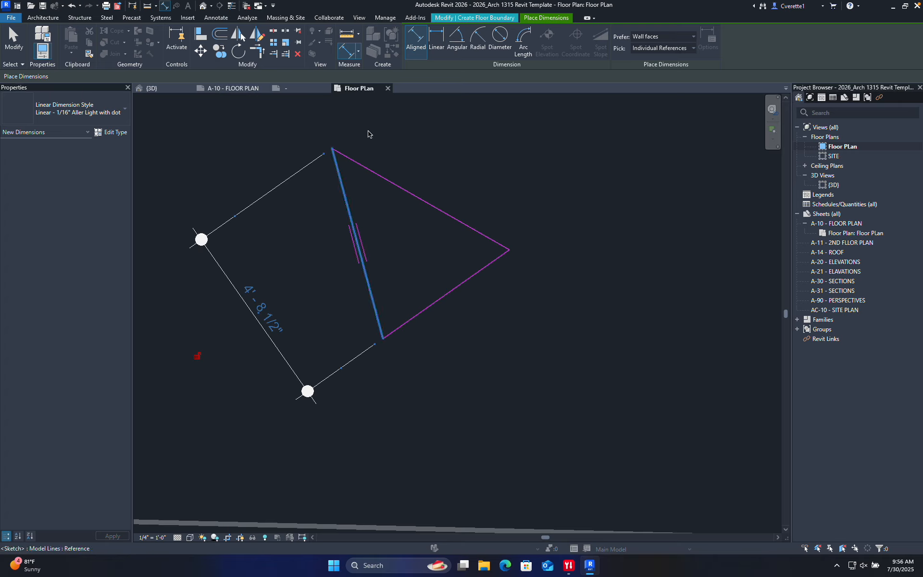
- Finish the triangular floor's boundary sketch, deselect the floor, and reopen its boundary for editing
{"action": "left_click", "coordinate": [488, 20]}
{"action": "left_click", "coordinate": [414, 51]}
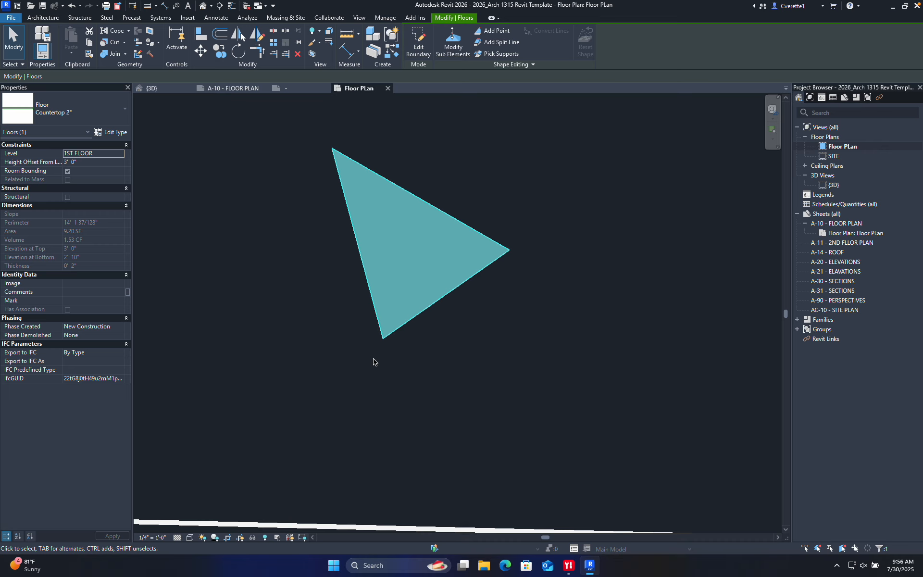
{"action": "left_click", "coordinate": [423, 182]}
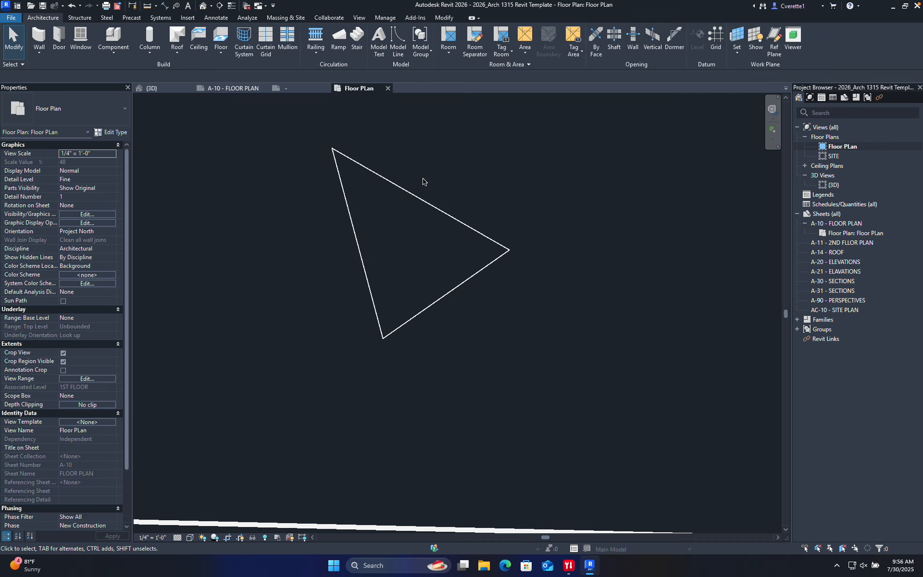
{"action": "double_click", "coordinate": [414, 194]}
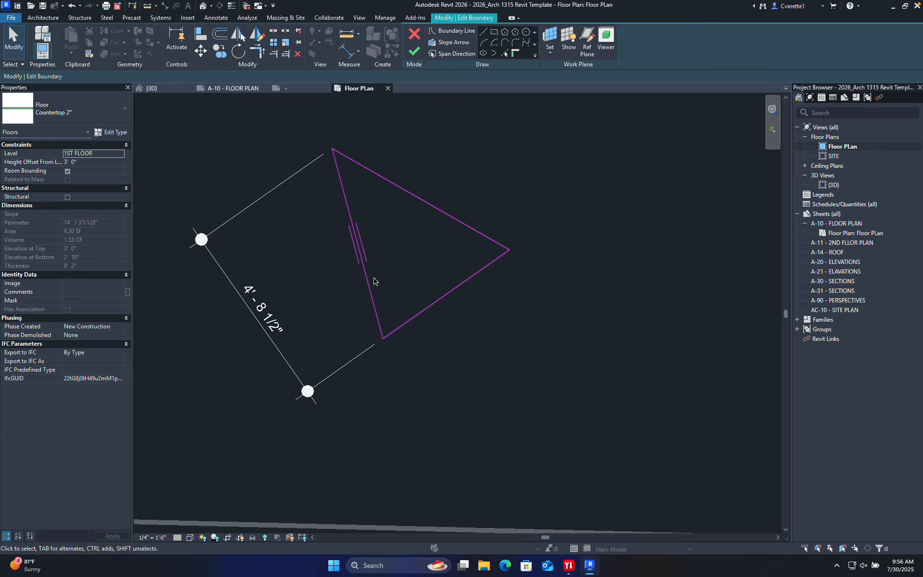
- Delete all three edges of the triangular floor boundary
{"action": "scroll", "coordinate": [433, 267], "scroll_direction": "down", "scroll_amount": 3}
{"action": "scroll", "coordinate": [455, 283], "scroll_direction": "up", "scroll_amount": 1}
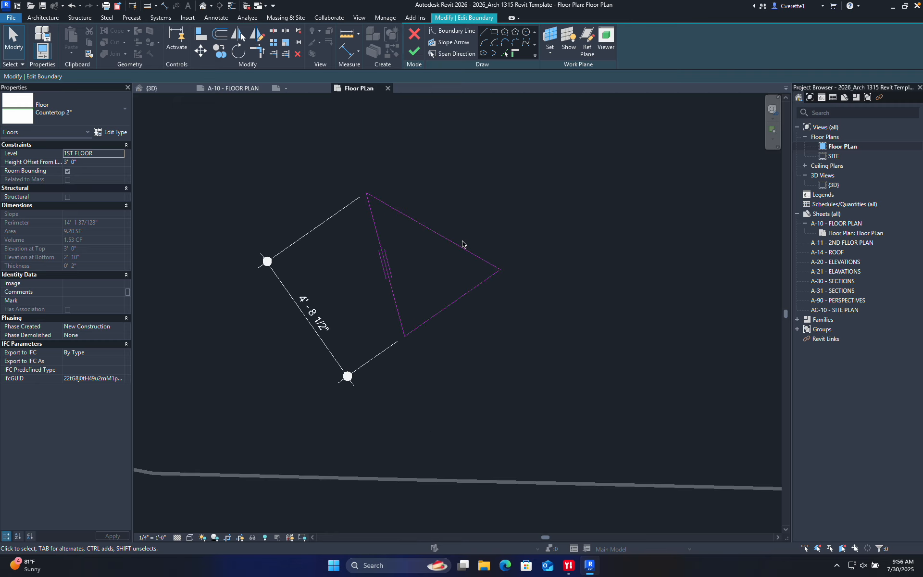
{"action": "left_click", "coordinate": [494, 280]}
{"action": "key", "text": "Delete"}
{"action": "left_click", "coordinate": [456, 247]}
{"action": "key", "text": "Delete"}
{"action": "left_click", "coordinate": [388, 271]}
{"action": "key", "text": "Delete"}
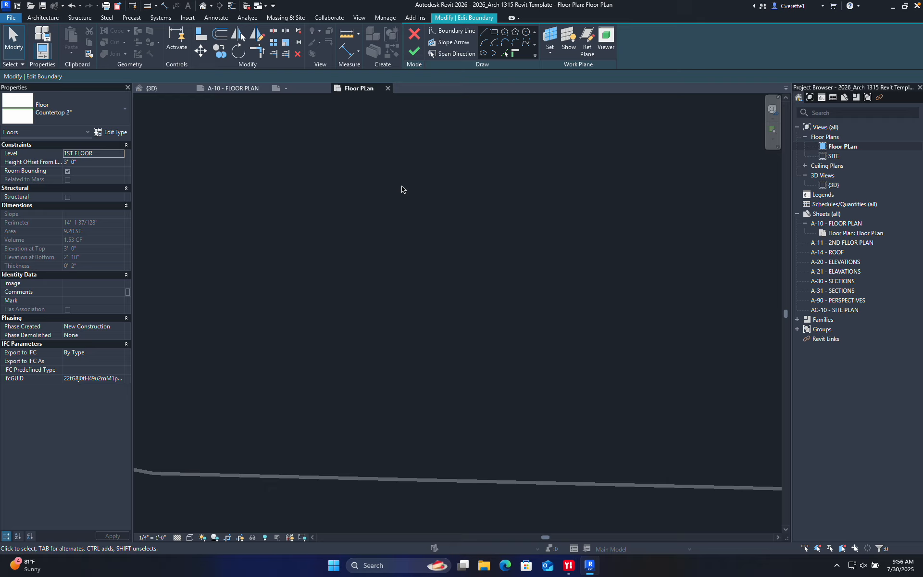
- Sketch a rectangular floor boundary 10' wide by 5' high above the middle contours
{"action": "left_click", "coordinate": [494, 32]}
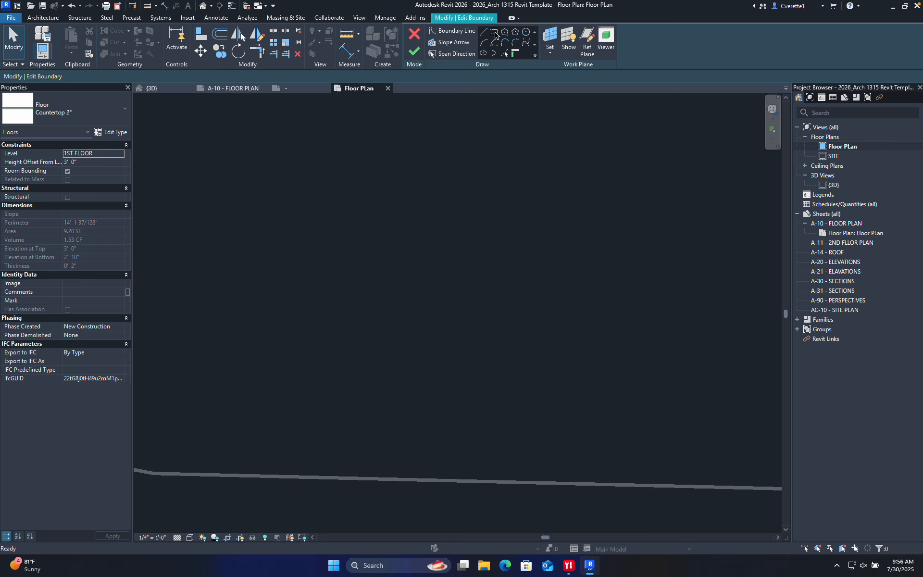
{"action": "scroll", "coordinate": [401, 228], "scroll_direction": "down", "scroll_amount": 4}
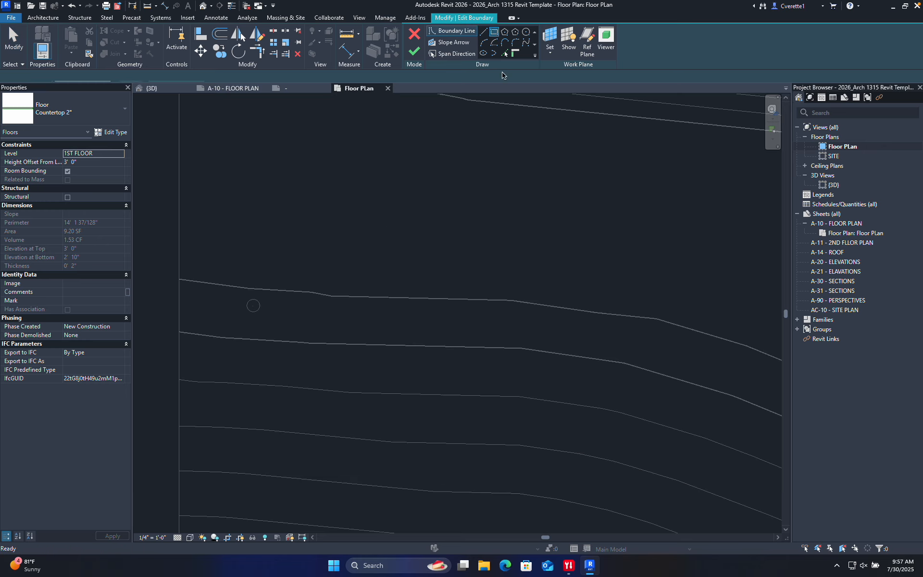
{"action": "left_click", "coordinate": [439, 218]}
{"action": "scroll", "coordinate": [537, 278], "scroll_direction": "up", "scroll_amount": 2}
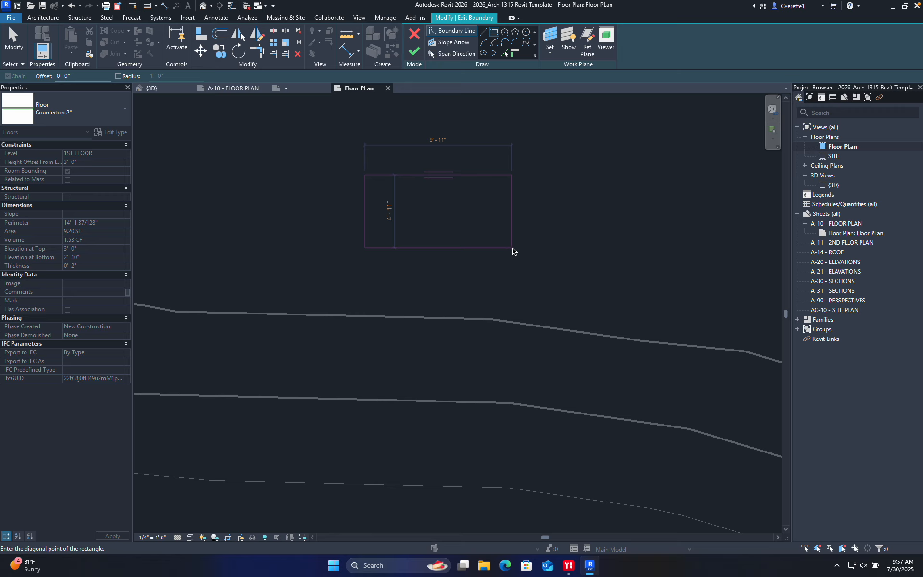
{"action": "left_click", "coordinate": [513, 249]}
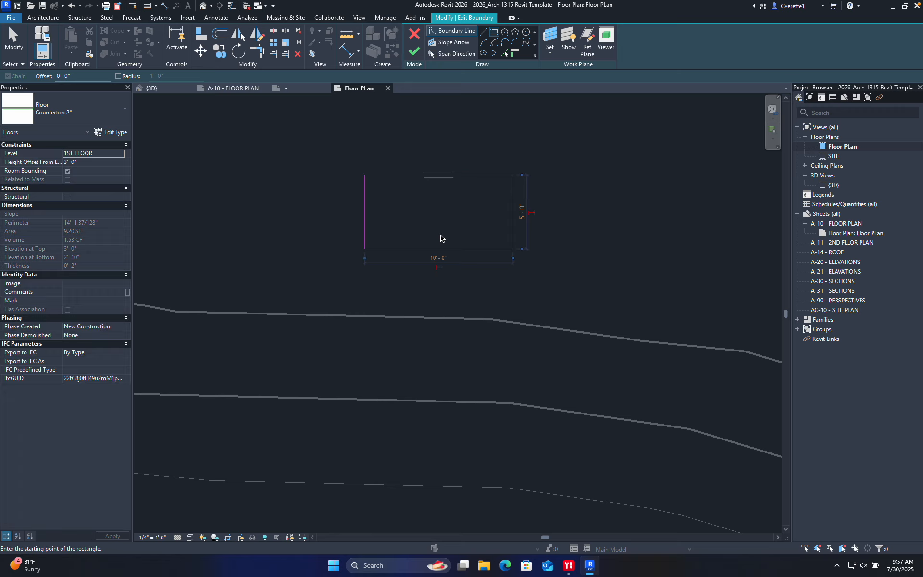
- Sketch a larger, nearly square boundary rectangle overlapping the lower-right corner of the 10' by 5' rectangle and crossing the upper contour
{"action": "left_click", "coordinate": [493, 32]}
{"action": "left_click", "coordinate": [461, 206]}
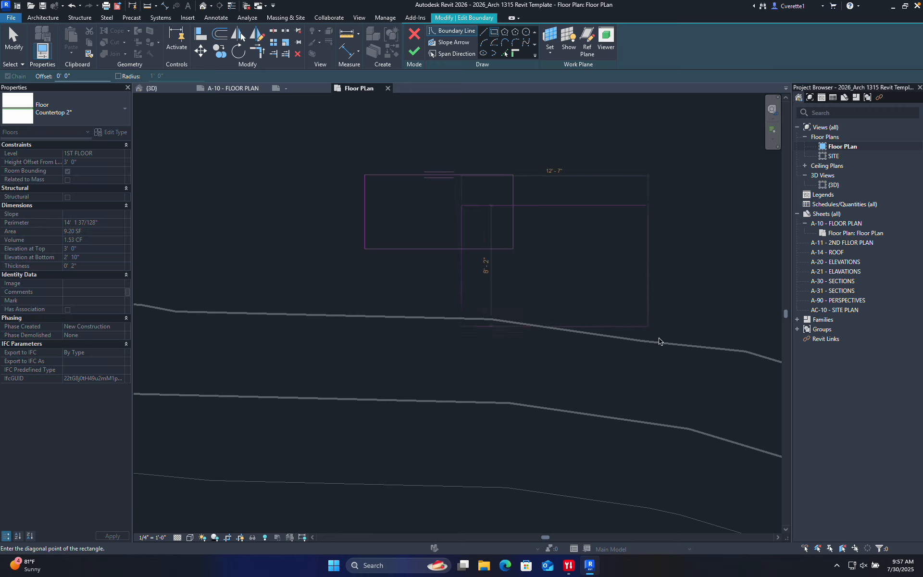
{"action": "left_click", "coordinate": [652, 400]}
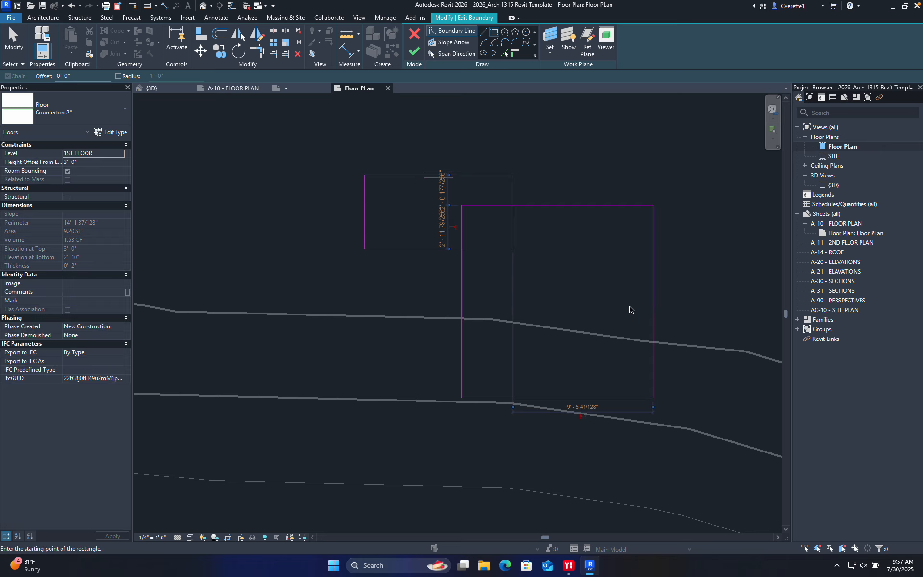
{"action": "scroll", "coordinate": [625, 307], "scroll_direction": "down", "scroll_amount": 3}
{"action": "scroll", "coordinate": [577, 218], "scroll_direction": "up", "scroll_amount": 2}
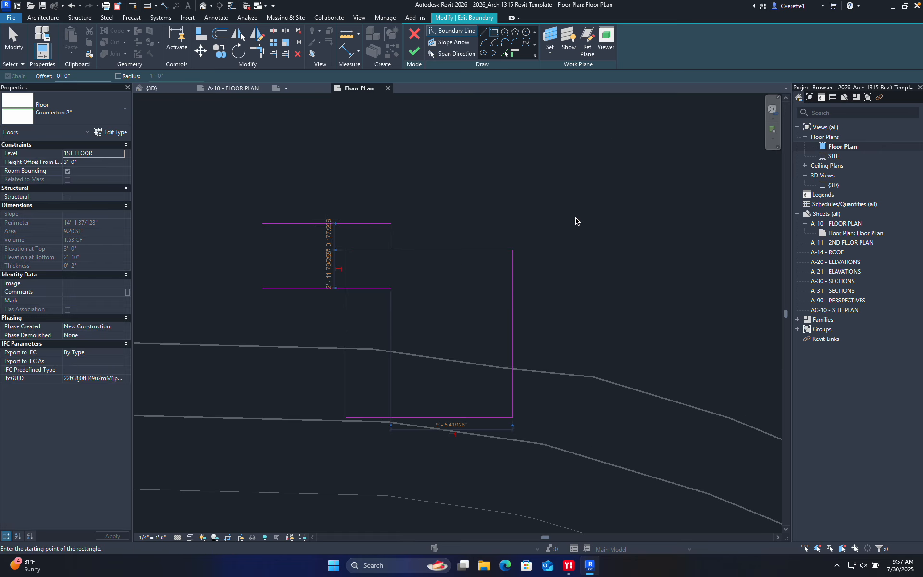
- Sketch a third boundary rectangle, about 9'-9" wide, overlapping the large rectangle's upper-right corner
{"action": "left_click", "coordinate": [495, 32]}
{"action": "left_click", "coordinate": [440, 230]}
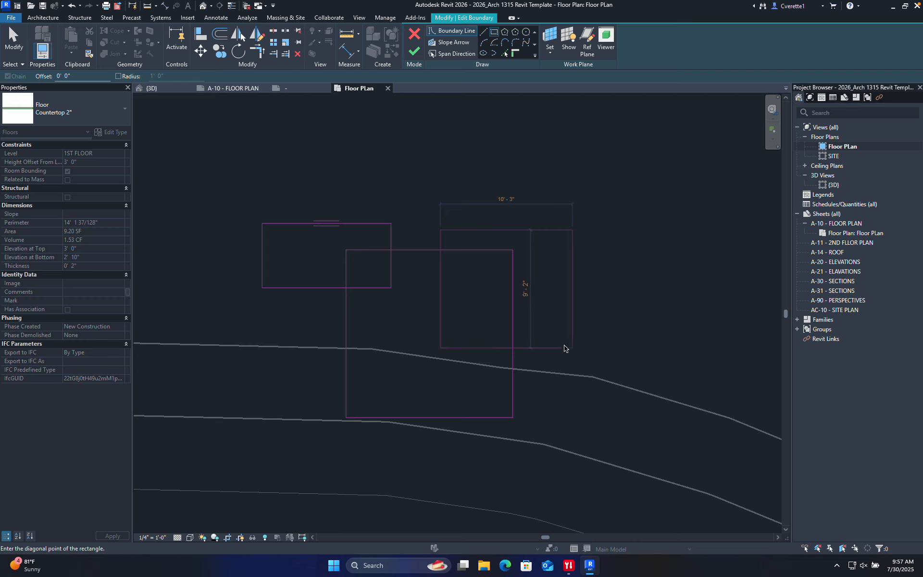
{"action": "left_click", "coordinate": [566, 345]}
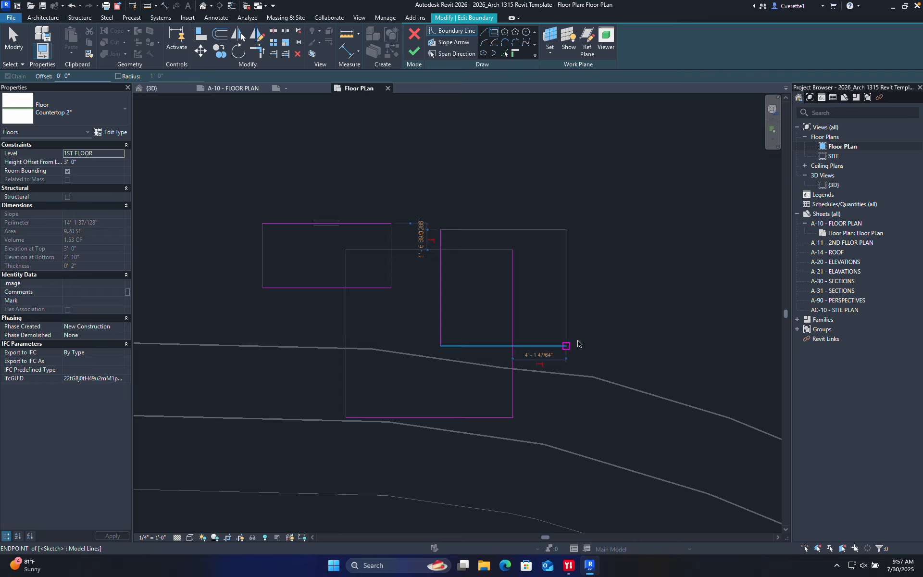
{"action": "middle_click_drag", "start_coordinate": [581, 349], "coordinate": [581, 343]}
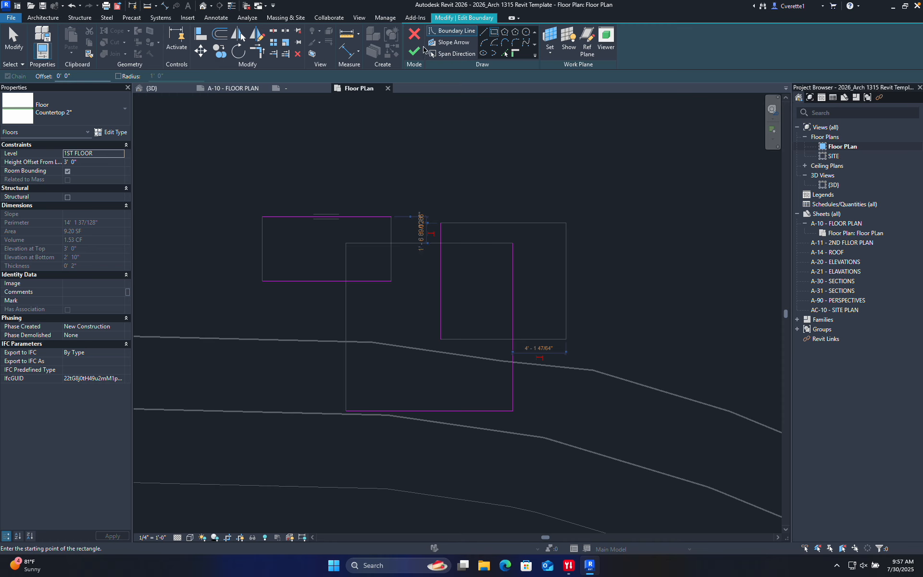
- Try to finish the floor boundary with the three overlapping rectangles, then return to sketching
{"action": "left_click", "coordinate": [414, 51]}
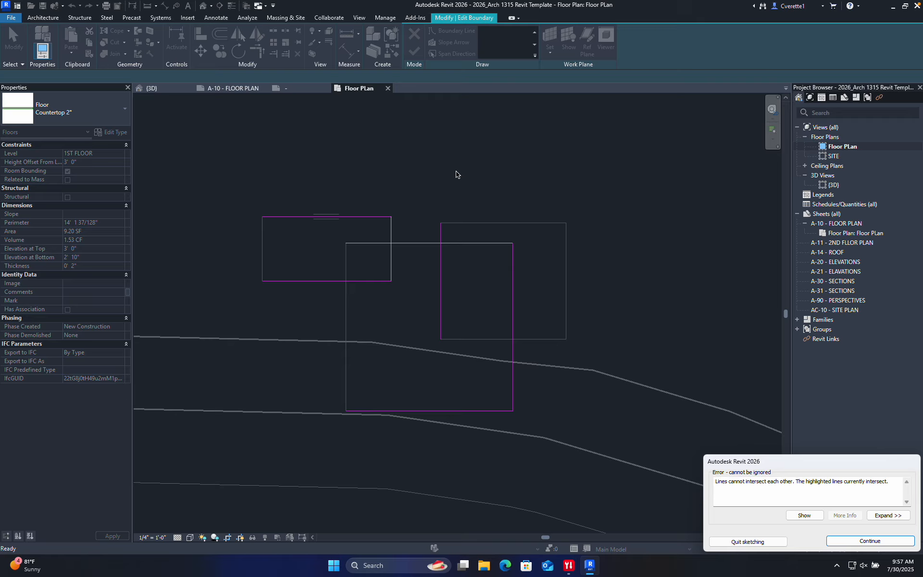
{"action": "left_click", "coordinate": [424, 286]}
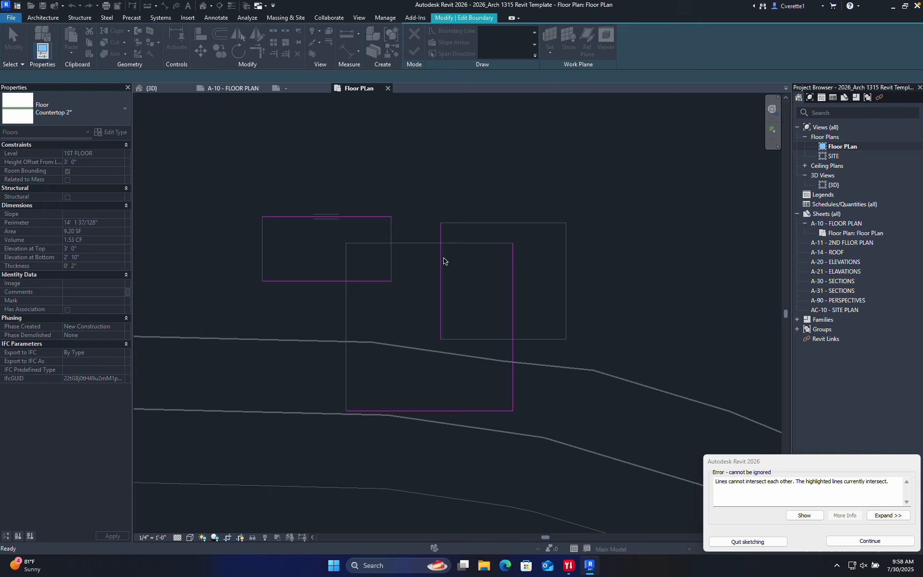
{"action": "scroll", "coordinate": [437, 250], "scroll_direction": "up", "scroll_amount": 5}
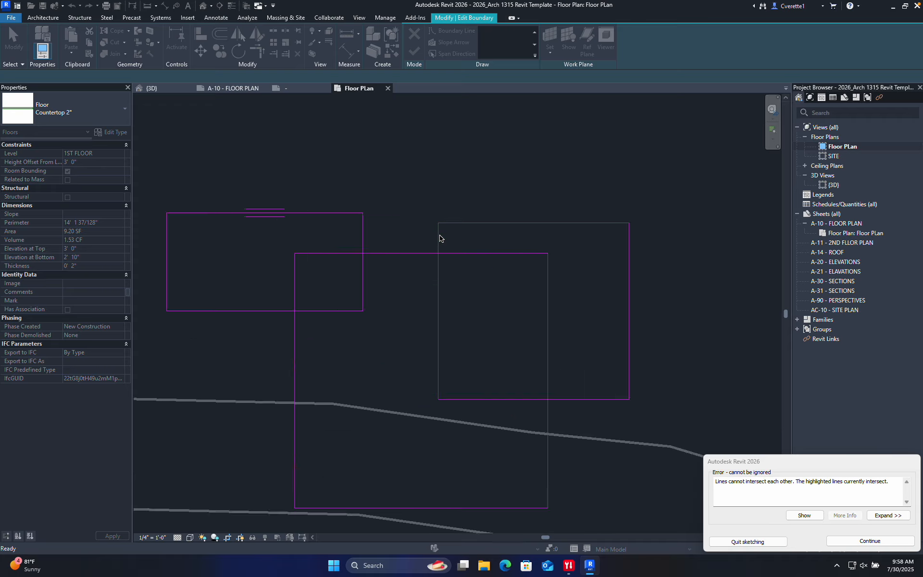
{"action": "middle_click_drag", "start_coordinate": [350, 308], "coordinate": [441, 281]}
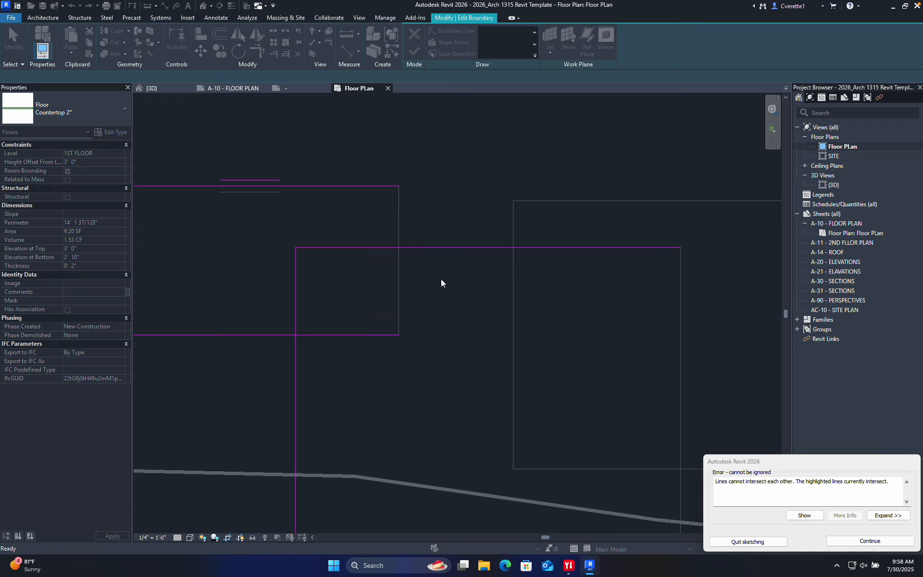
{"action": "left_click_drag", "start_coordinate": [910, 464], "coordinate": [910, 466]}
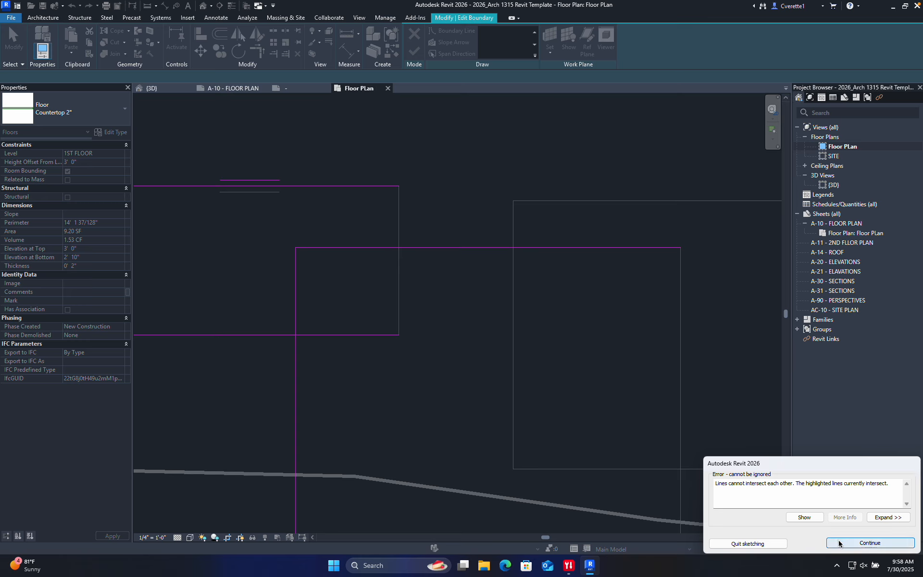
{"action": "left_click", "coordinate": [856, 544]}
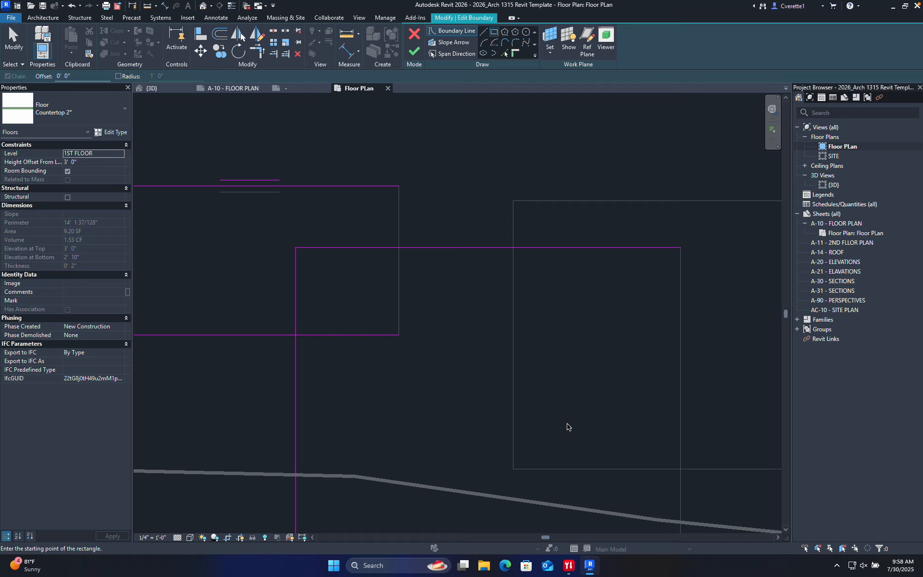
- Trim the left and large rectangles to corners at both of their crossings, keeping the outer outline
{"action": "scroll", "coordinate": [410, 288], "scroll_direction": "down", "scroll_amount": 2}
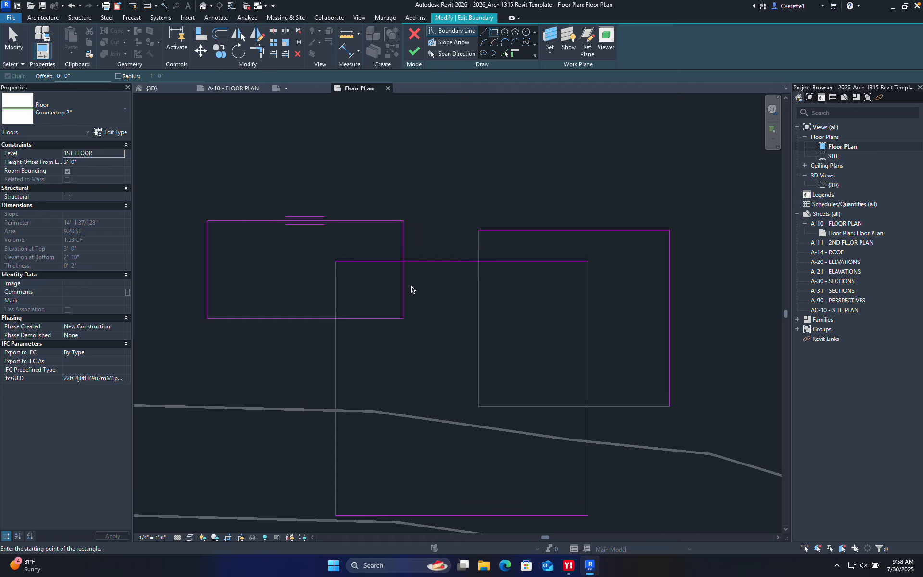
{"action": "scroll", "coordinate": [411, 288], "scroll_direction": "up", "scroll_amount": 2}
{"action": "key", "text": "t"}
{"action": "key", "text": "r"}
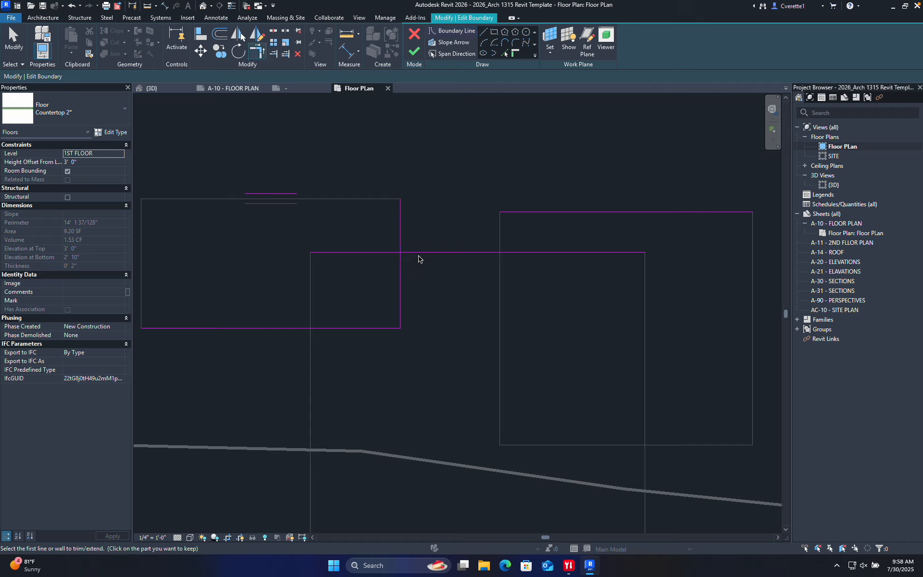
{"action": "left_click", "coordinate": [433, 255]}
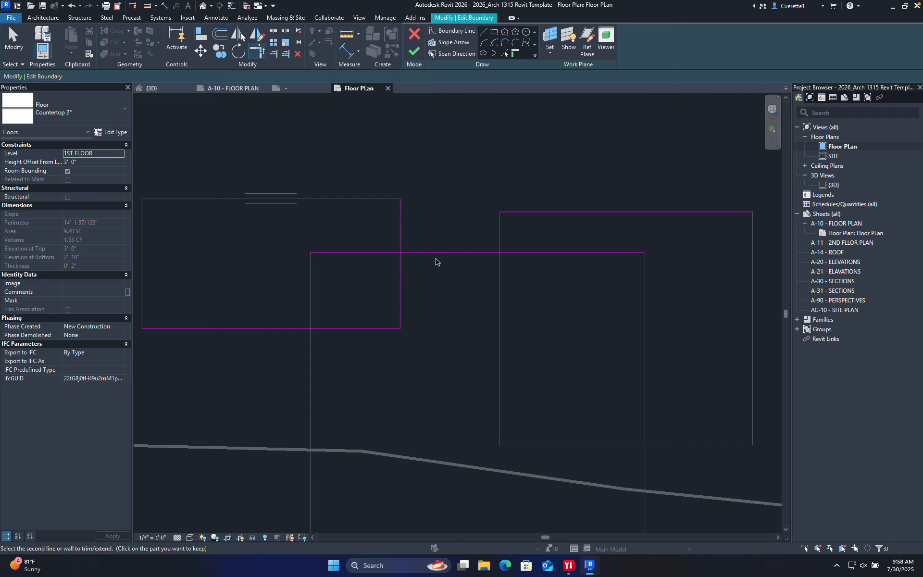
{"action": "left_click", "coordinate": [400, 239]}
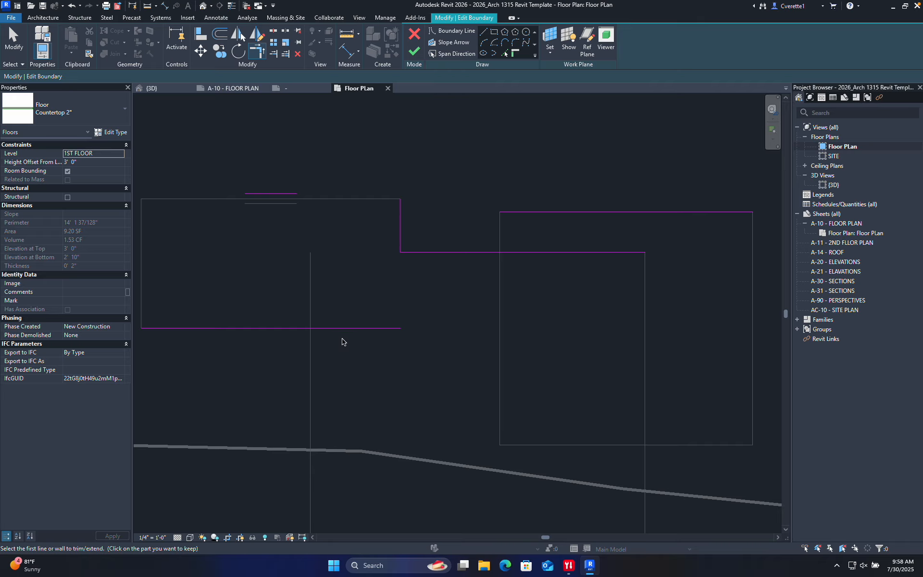
{"action": "left_click", "coordinate": [310, 386]}
{"action": "left_click", "coordinate": [290, 329]}
- Trim the large and right rectangles to corners at both crossings to complete a single closed outline
{"action": "left_click", "coordinate": [486, 252]}
{"action": "left_click", "coordinate": [500, 240]}
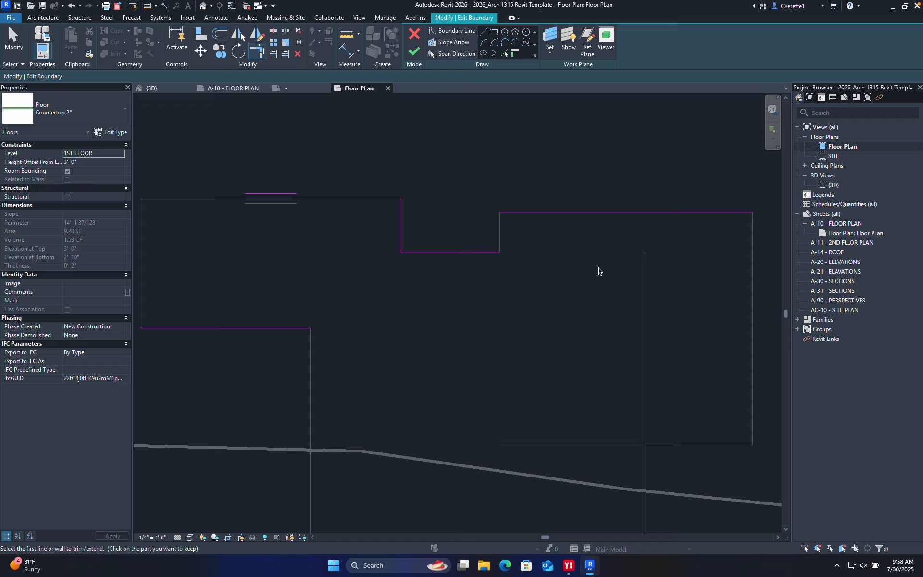
{"action": "left_click", "coordinate": [655, 448]}
{"action": "left_click", "coordinate": [645, 457]}
{"action": "scroll", "coordinate": [596, 336], "scroll_direction": "down", "scroll_amount": 3}
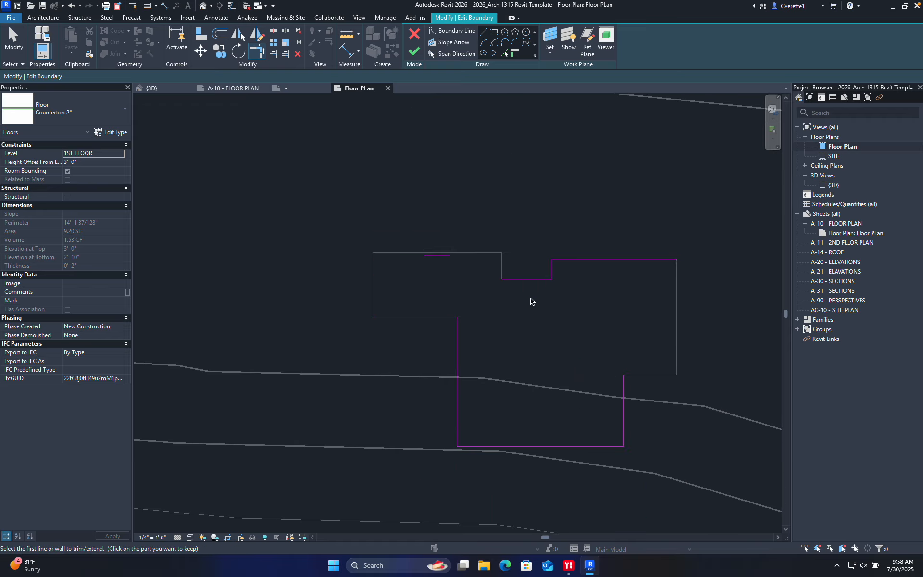
{"action": "middle_click_drag", "start_coordinate": [582, 332], "coordinate": [536, 326]}
{"action": "key", "text": "Escape"}
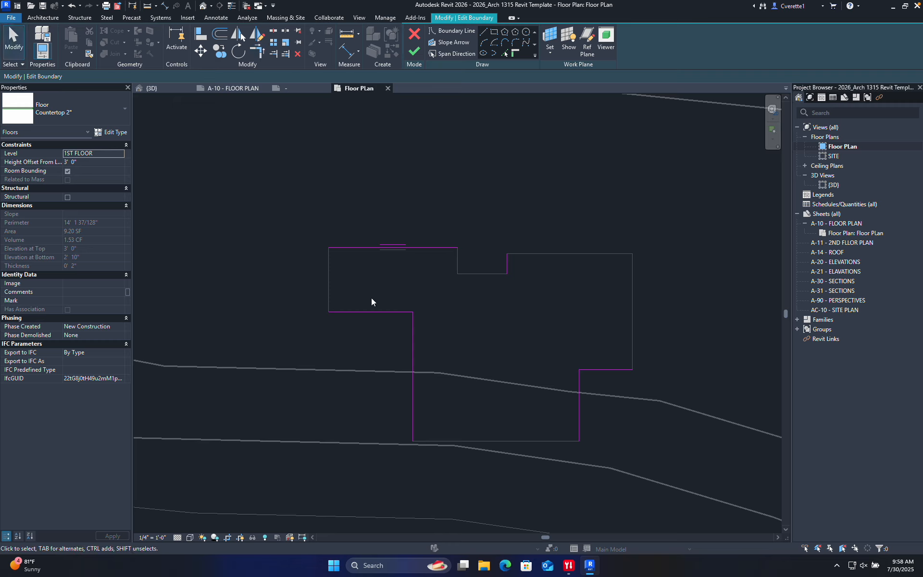
- Add a vertical aligned dimension chain left of the outline, from its top edge through the left wing's lower edge to the bottom edge
{"action": "key", "text": "d"}
{"action": "key", "text": "i"}
{"action": "left_click", "coordinate": [367, 247]}
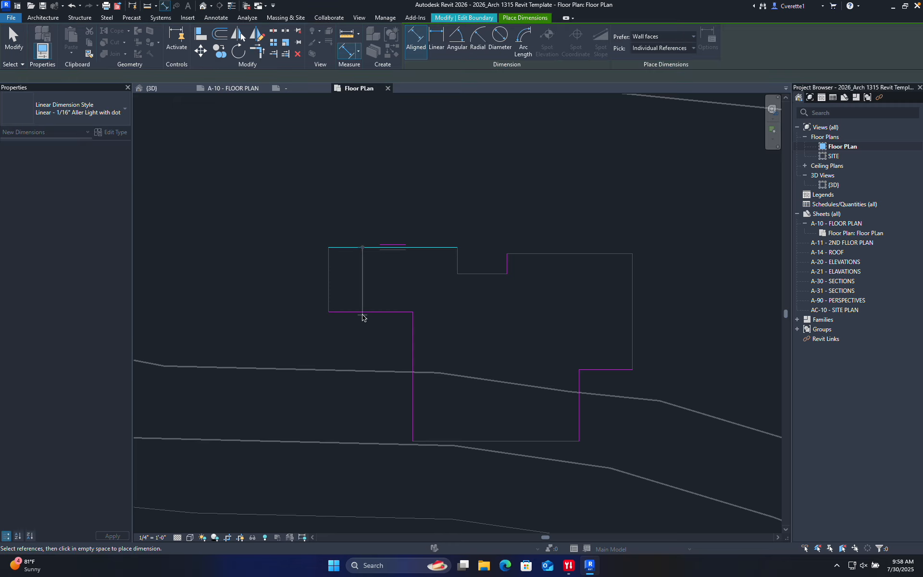
{"action": "left_click", "coordinate": [362, 315]}
{"action": "left_click", "coordinate": [365, 248]}
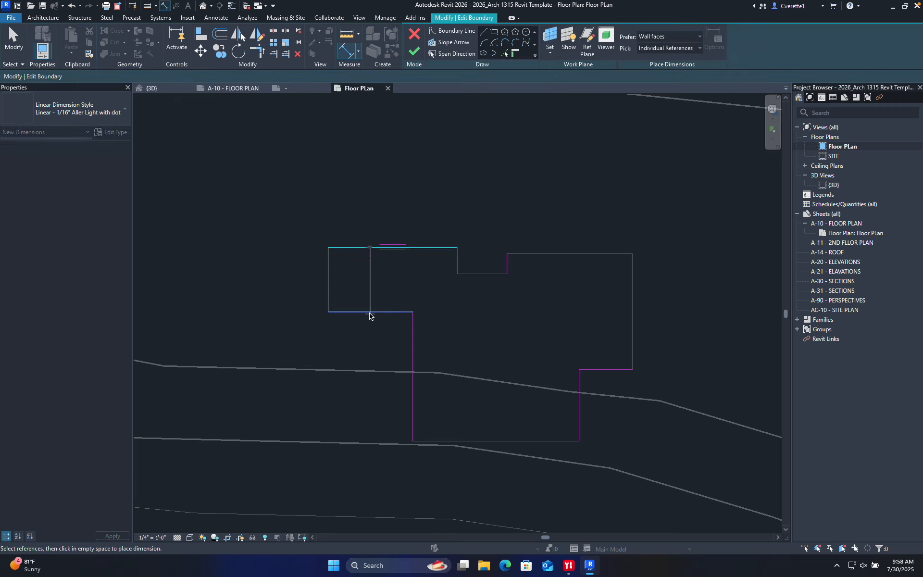
{"action": "left_click", "coordinate": [370, 316]}
{"action": "left_click", "coordinate": [442, 441]}
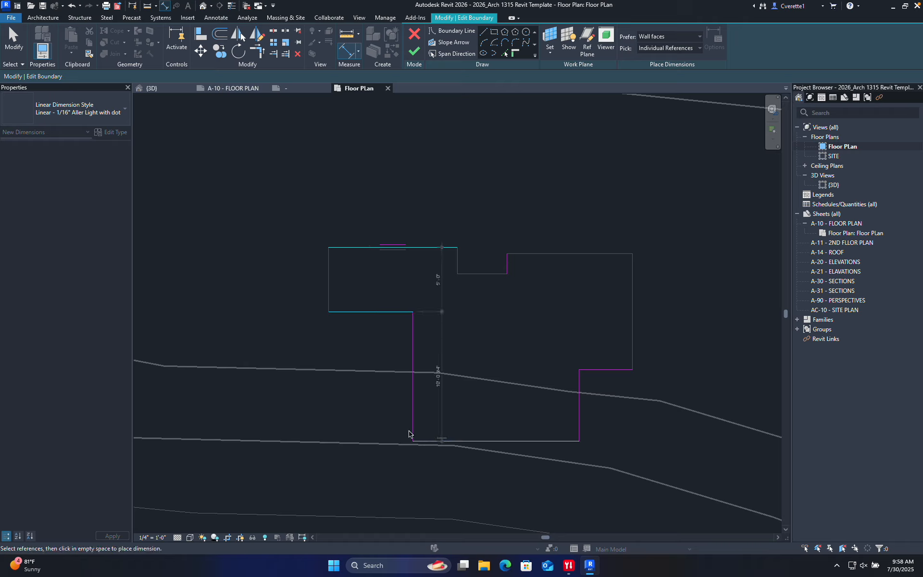
{"action": "left_click", "coordinate": [284, 403]}
- Add a horizontal aligned dimension chain above the outline, referencing the far left edge, both notch sides, the lower-right vertical edge and the far right edge
{"action": "left_click", "coordinate": [328, 288]}
{"action": "left_click", "coordinate": [457, 262]}
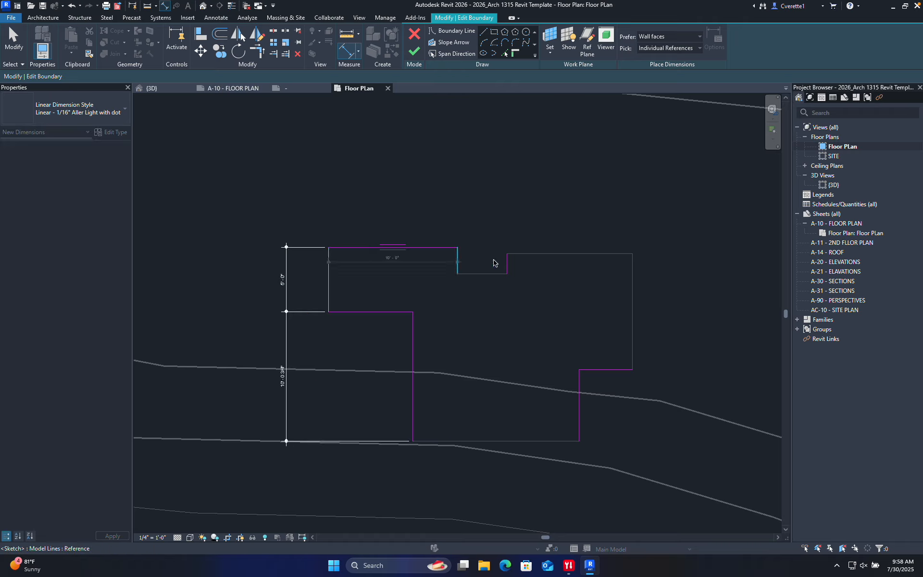
{"action": "left_click", "coordinate": [506, 264]}
{"action": "left_click", "coordinate": [579, 380]}
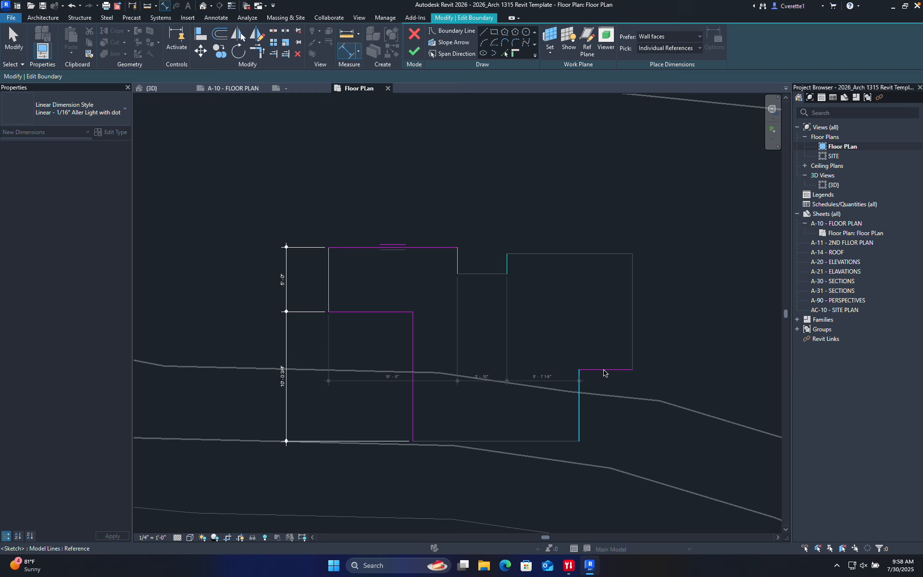
{"action": "left_click", "coordinate": [632, 339]}
{"action": "left_click", "coordinate": [606, 205]}
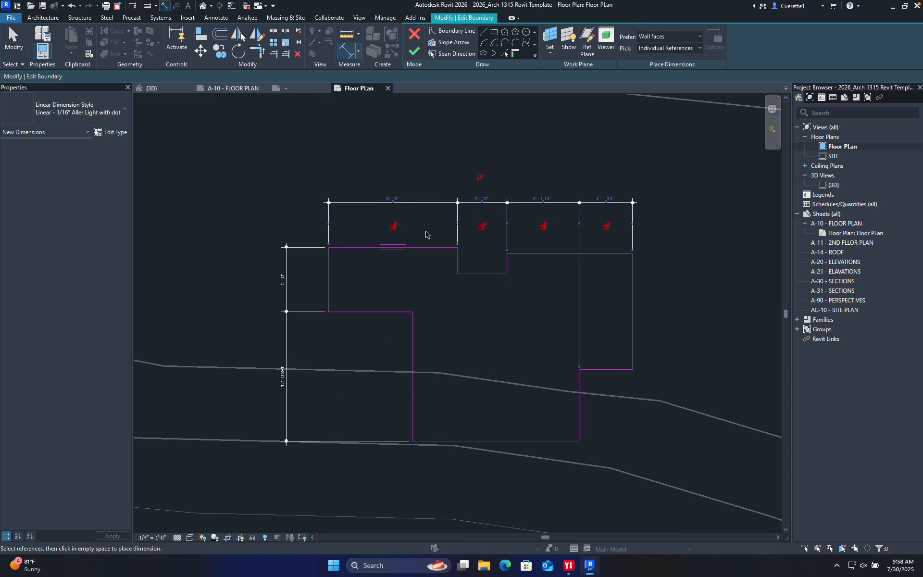
{"action": "key", "text": "Escape"}
{"action": "key", "text": "Escape"}
- Set the left wing's top width to 9' by moving the notch's left edge, and deselect it
{"action": "scroll", "coordinate": [420, 212], "scroll_direction": "up", "scroll_amount": 3}
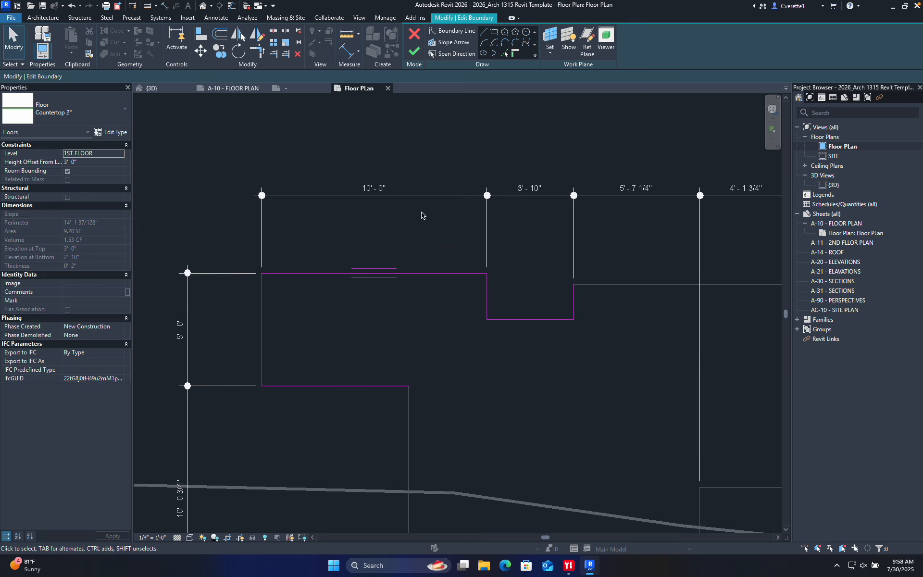
{"action": "left_click", "coordinate": [488, 301]}
{"action": "left_click", "coordinate": [378, 193]}
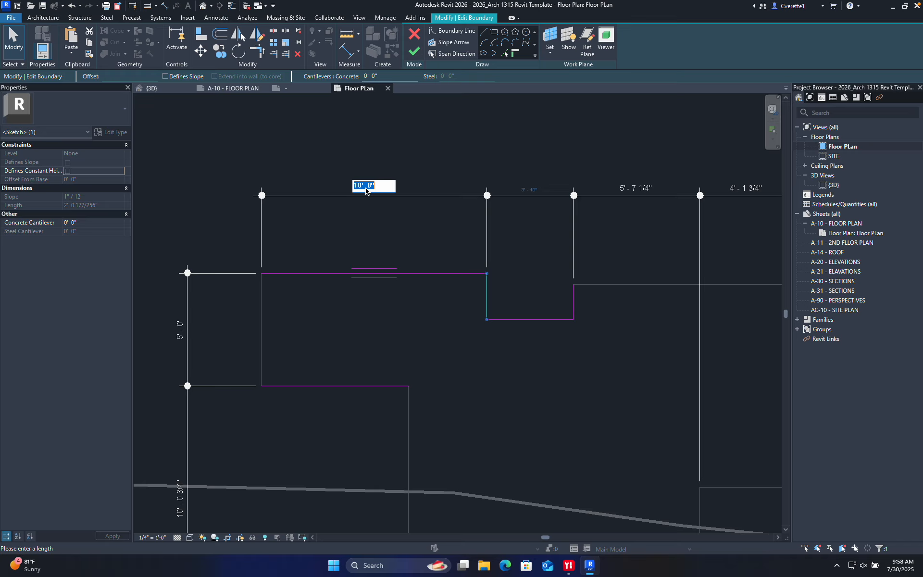
{"action": "type", "text": "9"}
{"action": "key", "text": "Return"}
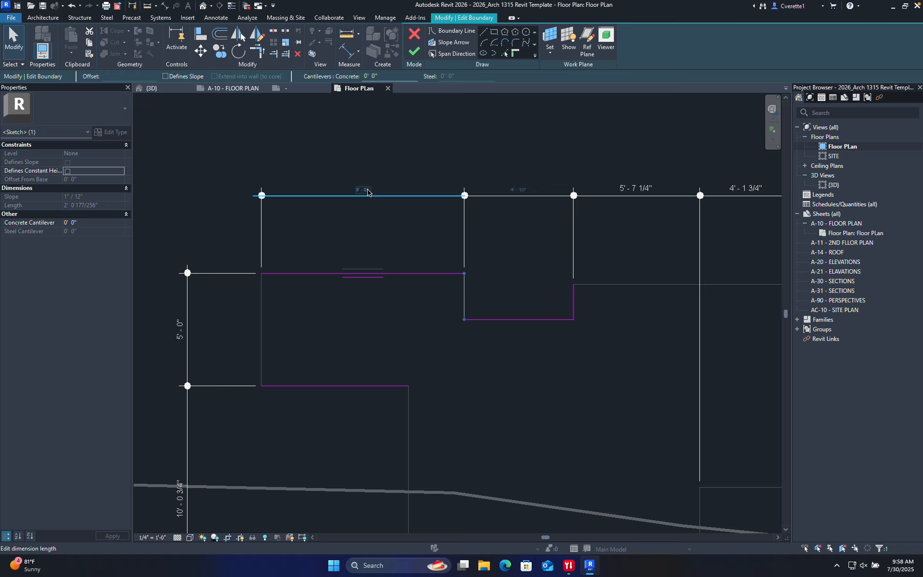
{"action": "left_click", "coordinate": [375, 212]}
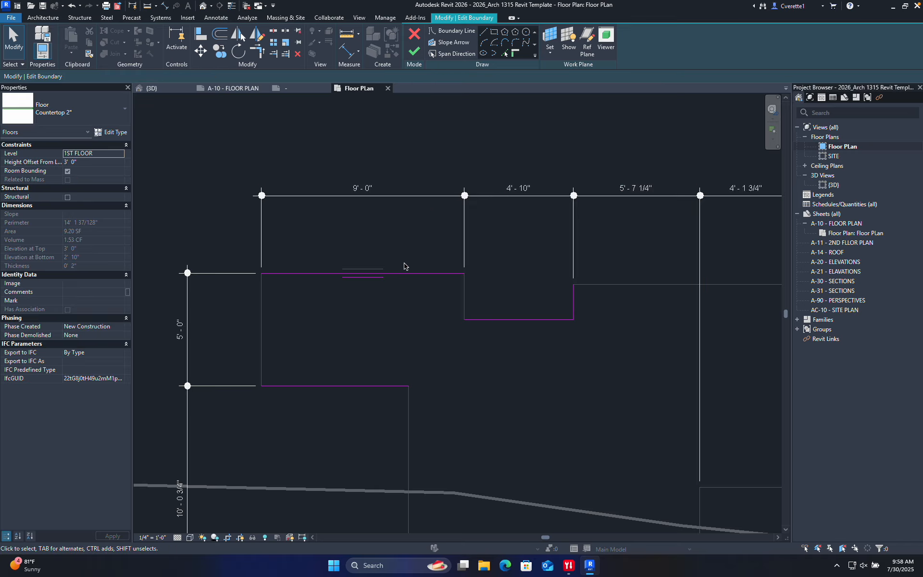
- Set the left wing's height to 6' by moving its lower edge, and deselect it
{"action": "middle_click_drag", "start_coordinate": [379, 346], "coordinate": [415, 228]}
{"action": "left_click", "coordinate": [331, 269]}
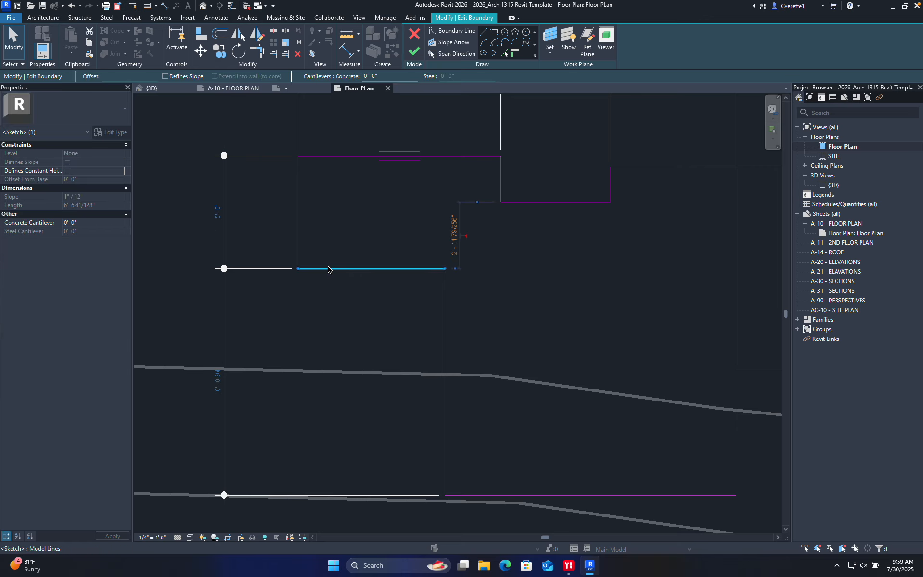
{"action": "left_click", "coordinate": [217, 217]}
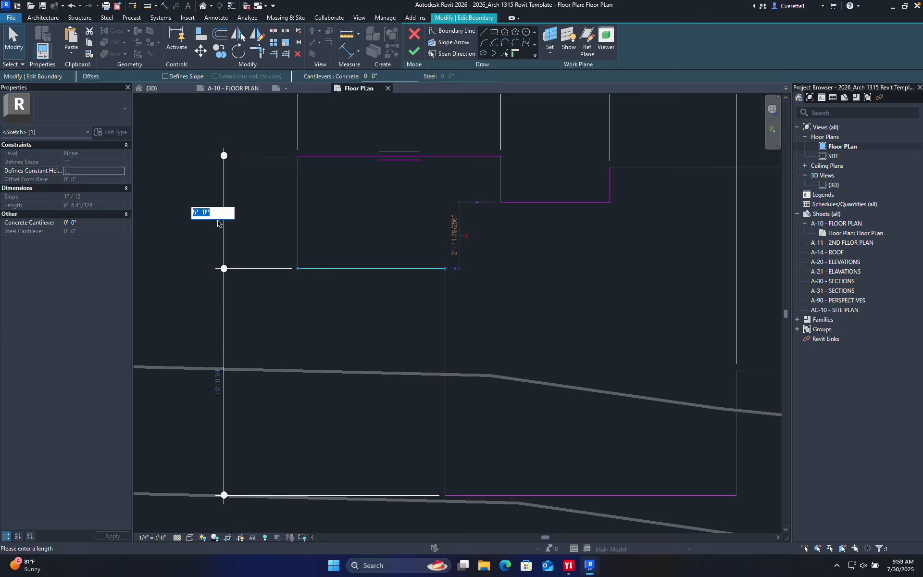
{"action": "type", "text": "6"}
{"action": "key", "text": "Return"}
{"action": "left_click", "coordinate": [356, 250]}
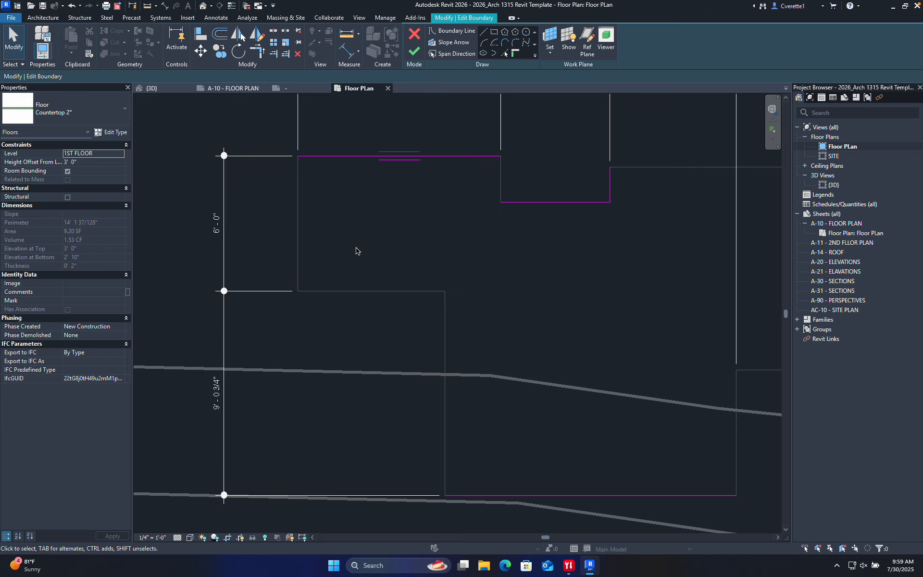
- Set the rightmost segment of the horizontal dimension chain to 4' by moving the outline's lower-right vertical edge, and deselect it
{"action": "scroll", "coordinate": [413, 308], "scroll_direction": "down", "scroll_amount": 2}
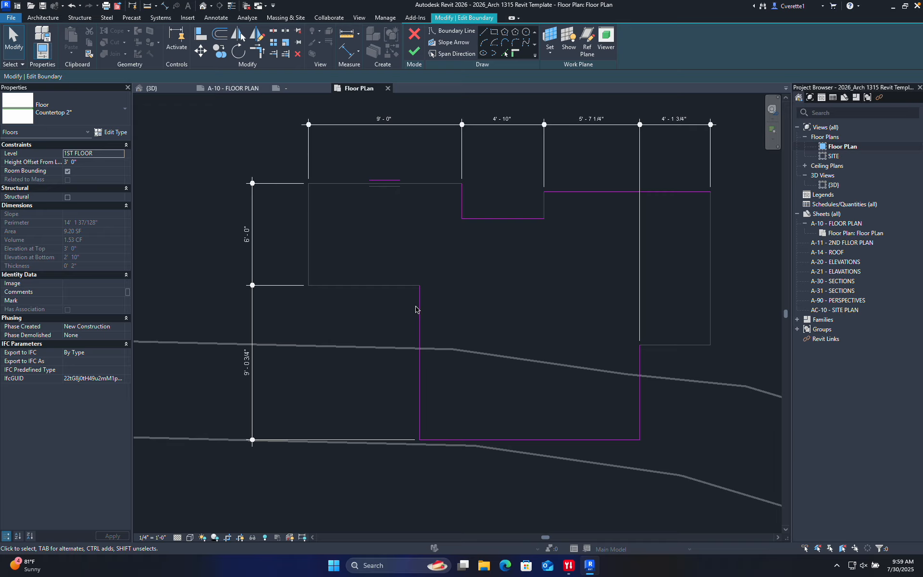
{"action": "middle_click_drag", "start_coordinate": [530, 278], "coordinate": [433, 305]}
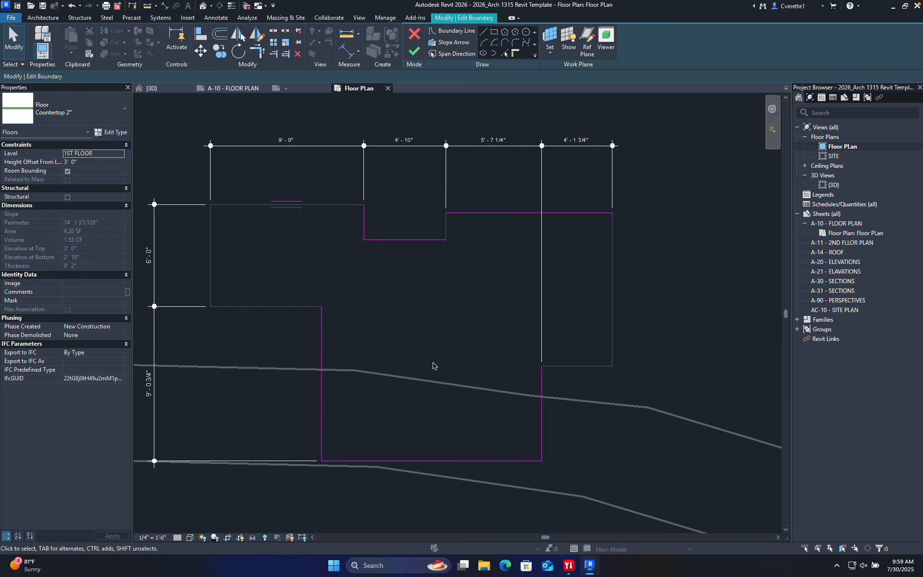
{"action": "middle_click_drag", "start_coordinate": [338, 301], "coordinate": [359, 280]}
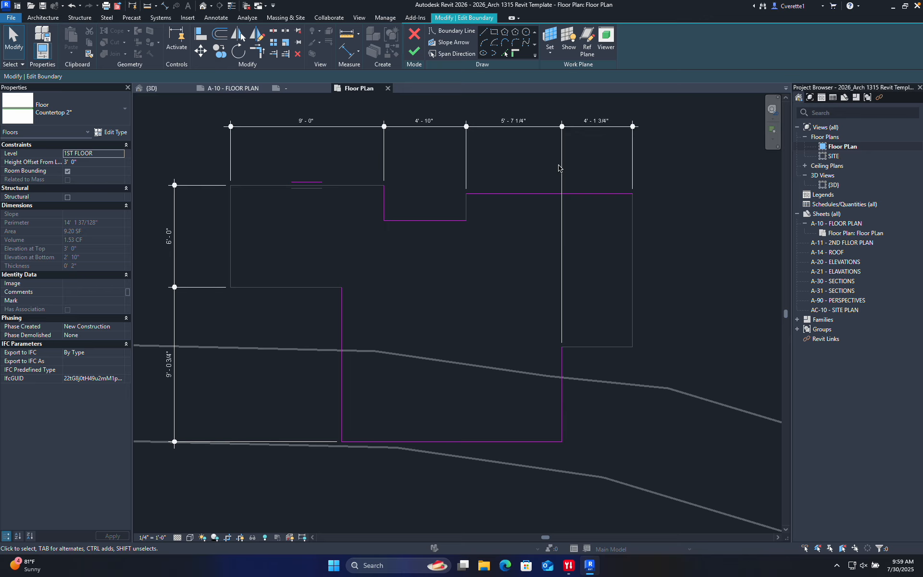
{"action": "scroll", "coordinate": [605, 120], "scroll_direction": "up", "scroll_amount": 3}
{"action": "left_click", "coordinate": [598, 126]}
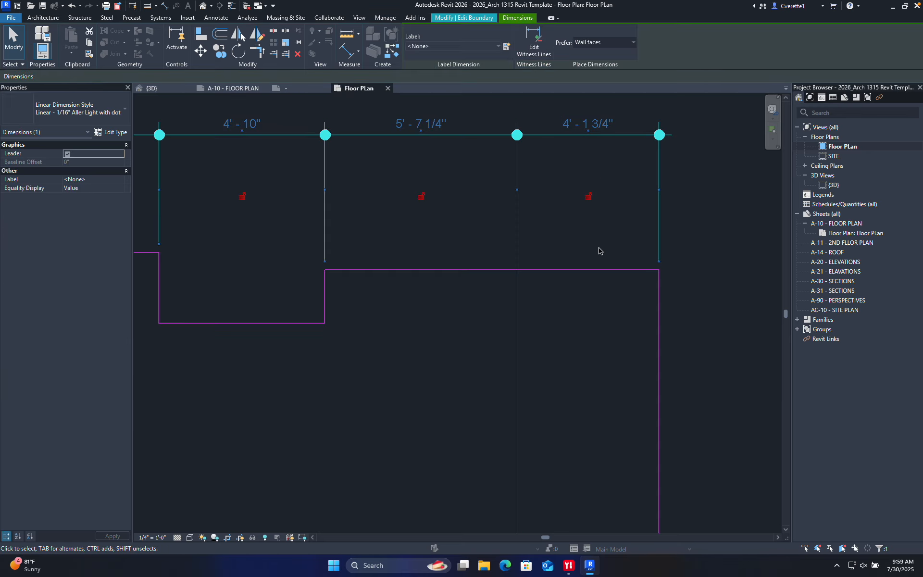
{"action": "scroll", "coordinate": [601, 269], "scroll_direction": "down", "scroll_amount": 3}
{"action": "left_click", "coordinate": [551, 412]}
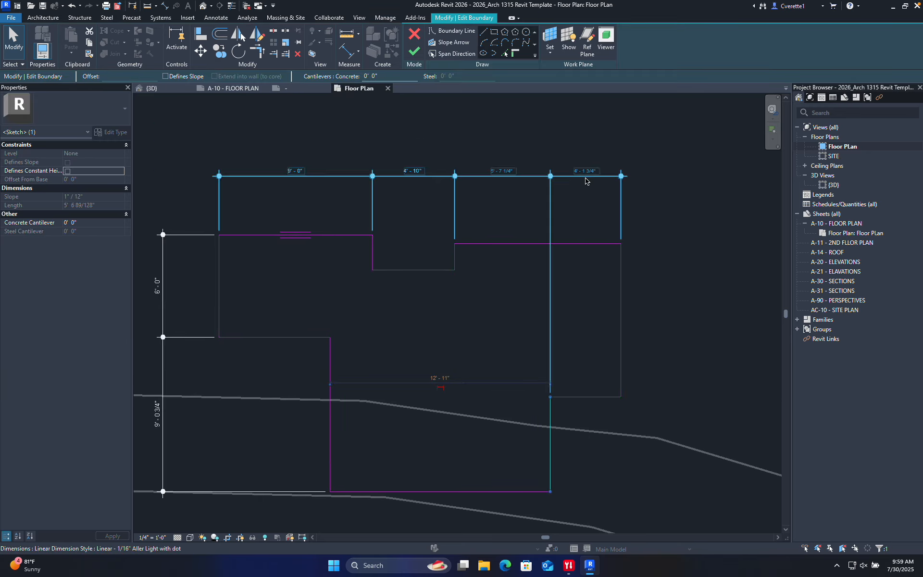
{"action": "left_click", "coordinate": [585, 172]}
{"action": "type", "text": "4"}
{"action": "key", "text": "Return"}
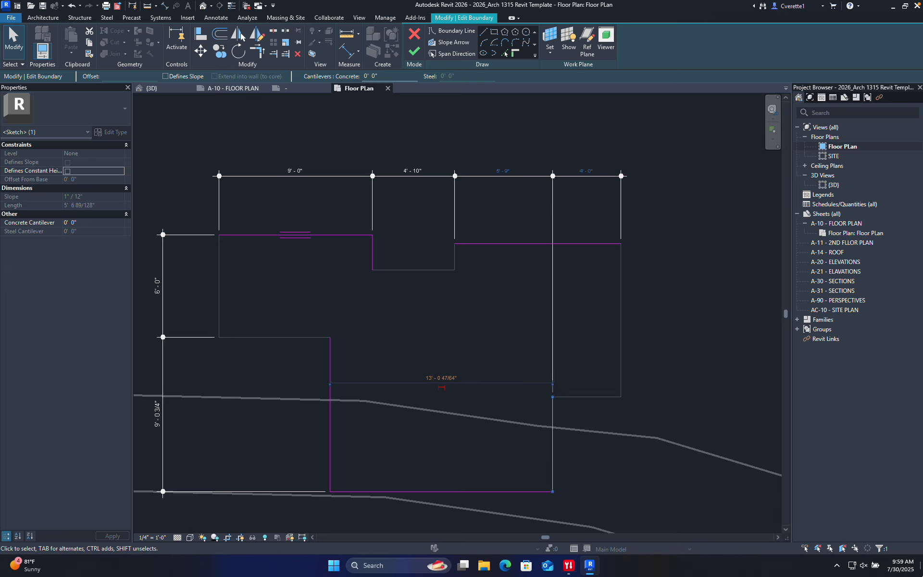
{"action": "scroll", "coordinate": [504, 164], "scroll_direction": "up", "scroll_amount": 3}
{"action": "scroll", "coordinate": [508, 157], "scroll_direction": "up", "scroll_amount": 2}
{"action": "left_click", "coordinate": [477, 222]}
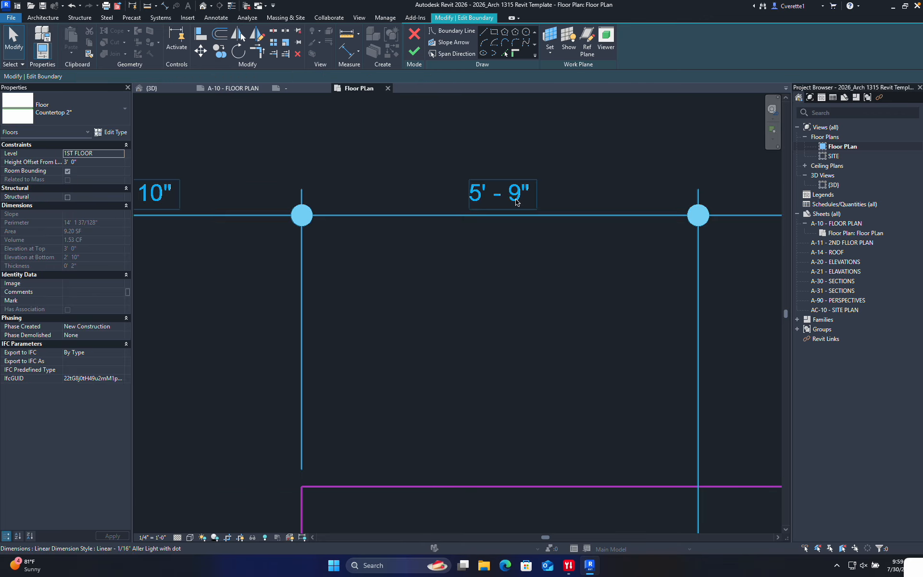
- Add an overall horizontal aligned dimension above the existing chain, from the outline's far left edge to its far right edge
{"action": "scroll", "coordinate": [472, 214], "scroll_direction": "down", "scroll_amount": 5}
{"action": "scroll", "coordinate": [441, 210], "scroll_direction": "up", "scroll_amount": 1}
{"action": "middle_click_drag", "start_coordinate": [440, 210], "coordinate": [414, 218]}
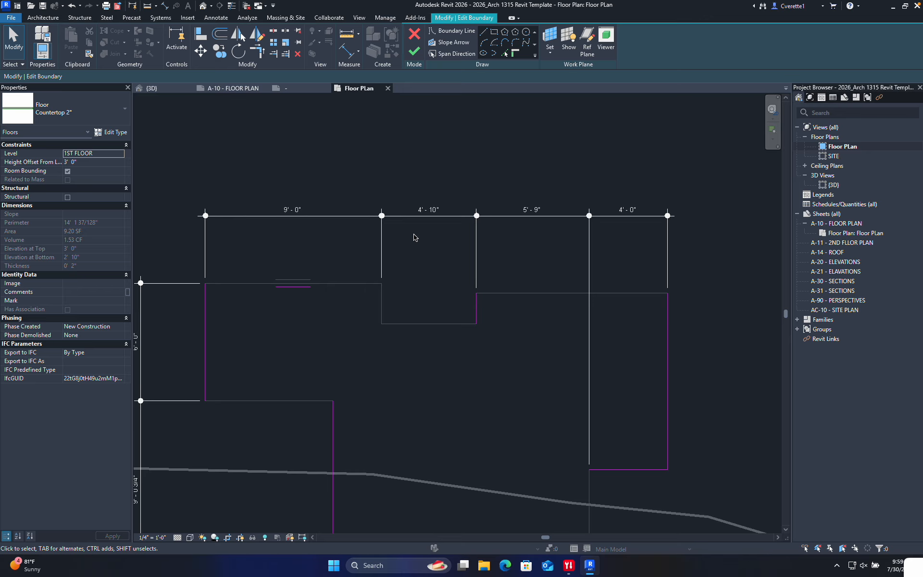
{"action": "key", "text": "d"}
{"action": "key", "text": "i"}
{"action": "left_click", "coordinate": [205, 319]}
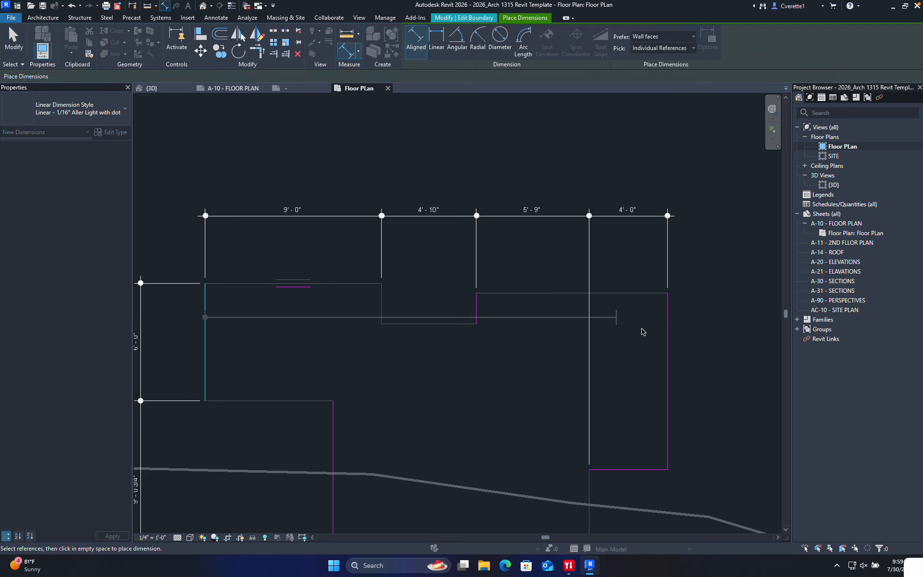
{"action": "left_click", "coordinate": [668, 340]}
{"action": "left_click", "coordinate": [601, 154]}
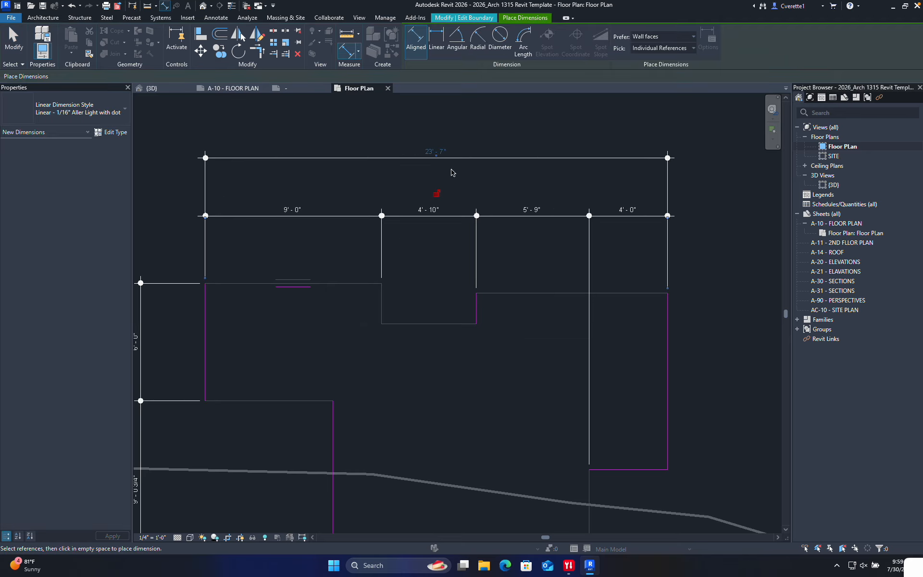
{"action": "scroll", "coordinate": [437, 196], "scroll_direction": "down", "scroll_amount": 1}
{"action": "key", "text": "Escape"}
- Add an overall vertical aligned dimension left of the existing chain, from the outline's top edge to its bottom edge
{"action": "middle_click_drag", "start_coordinate": [547, 350], "coordinate": [509, 309]}
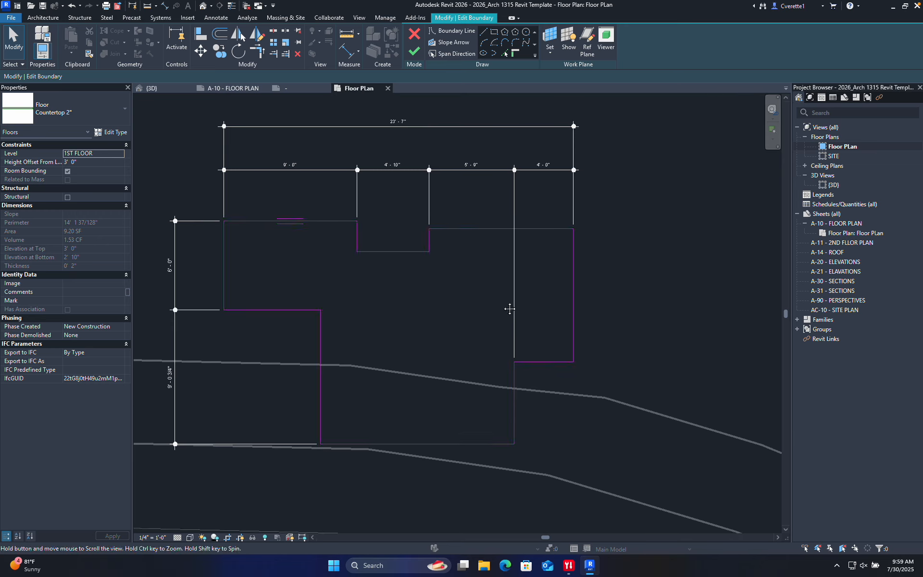
{"action": "middle_click_drag", "start_coordinate": [420, 346], "coordinate": [476, 319]}
{"action": "key", "text": "d"}
{"action": "key", "text": "i"}
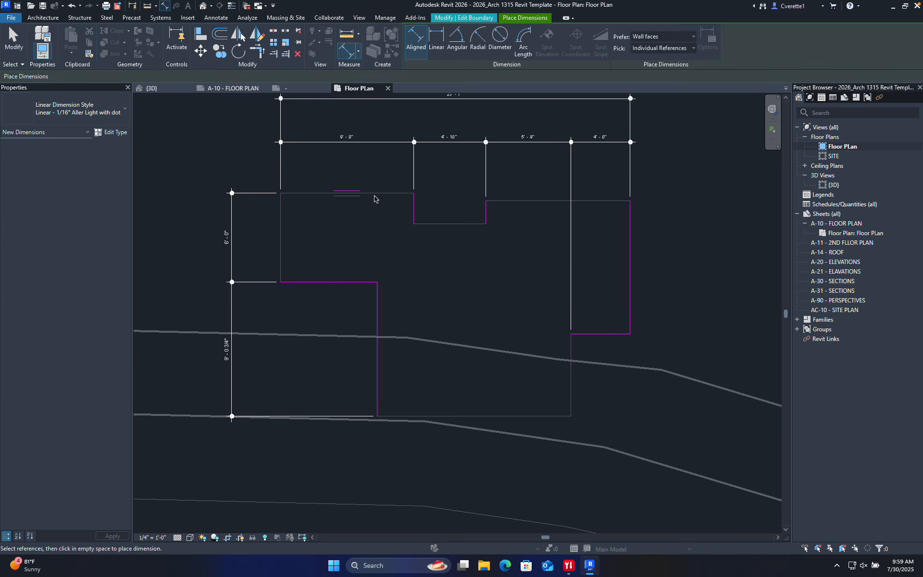
{"action": "left_click", "coordinate": [373, 193]}
{"action": "left_click", "coordinate": [422, 416]}
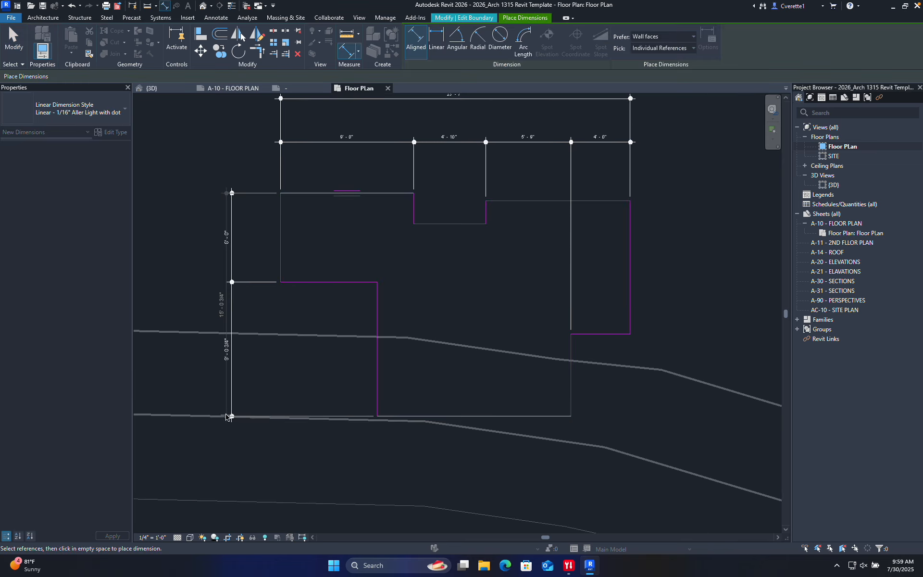
{"action": "left_click", "coordinate": [192, 404]}
{"action": "middle_click_drag", "start_coordinate": [209, 403], "coordinate": [310, 443]}
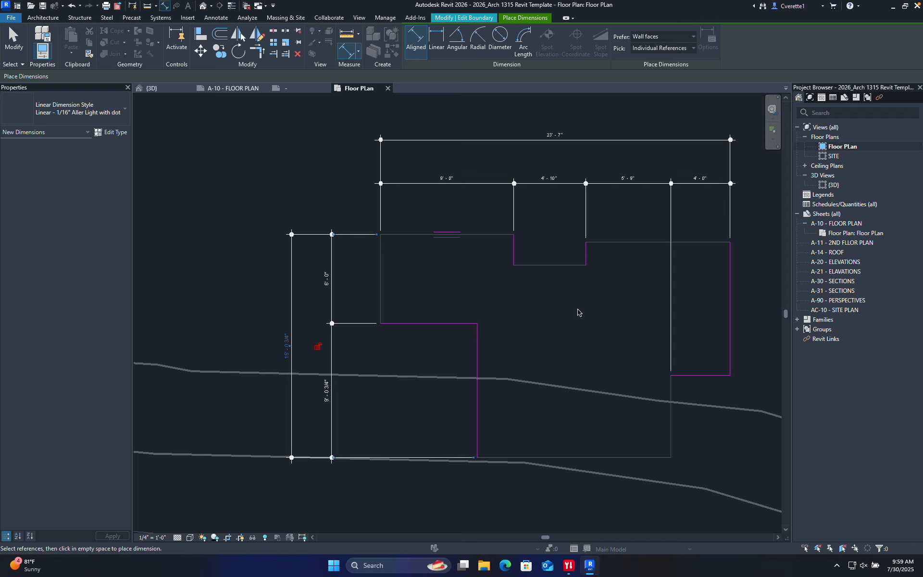
{"action": "middle_click_drag", "start_coordinate": [579, 313], "coordinate": [534, 317]}
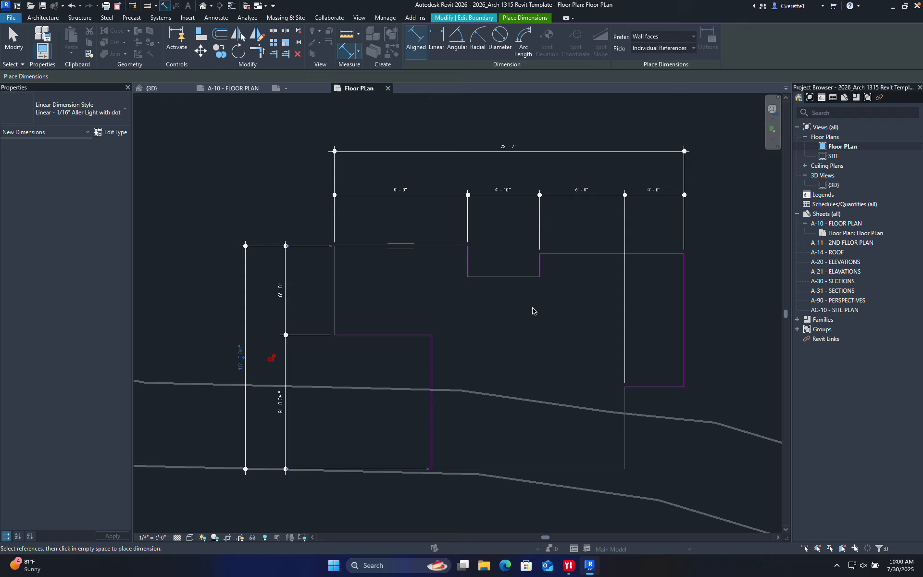
{"action": "scroll", "coordinate": [529, 342], "scroll_direction": "down", "scroll_amount": 3}
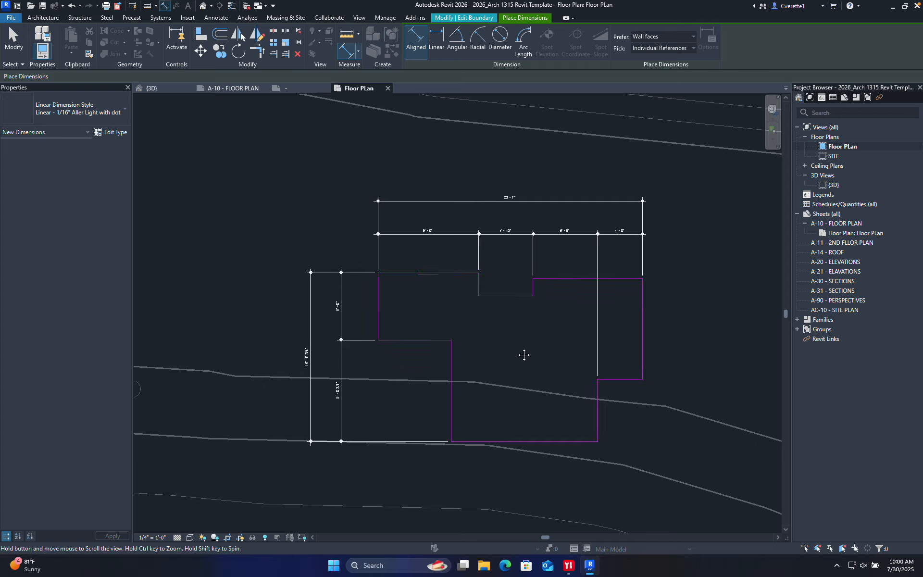
{"action": "scroll", "coordinate": [530, 262], "scroll_direction": "up", "scroll_amount": 2}
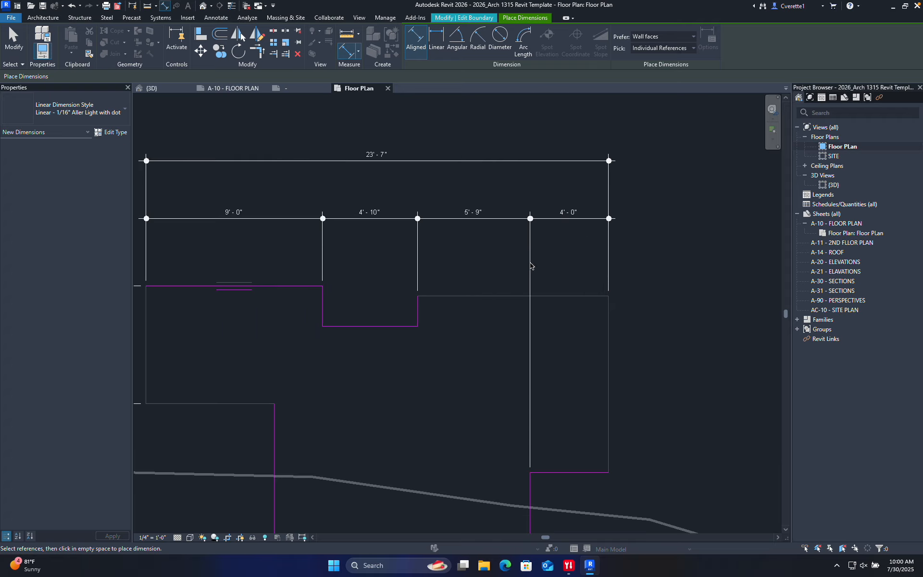
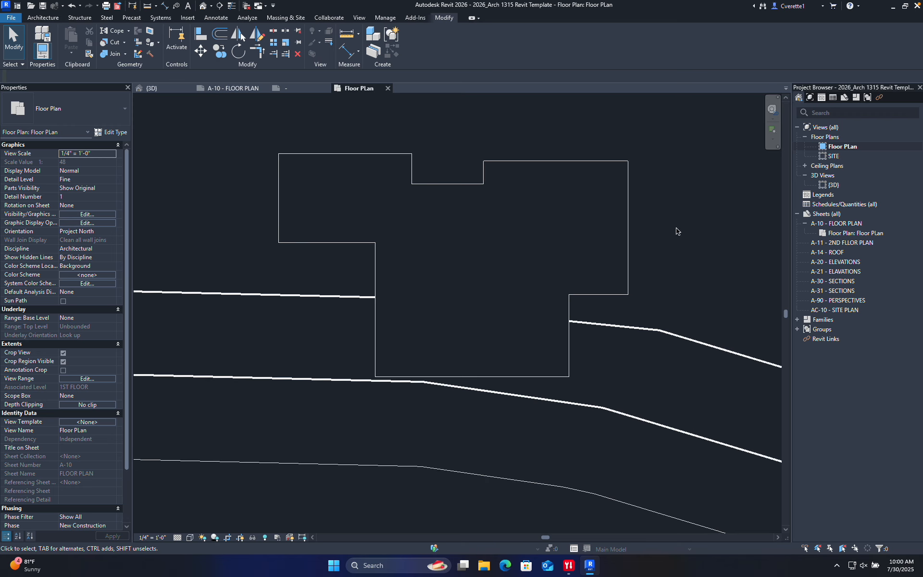
- Open the {3D} view and change the finished floor's type to Site Floor 24"
{"action": "double_click", "coordinate": [822, 186]}
{"action": "middle_click_drag", "start_coordinate": [593, 282], "coordinate": [326, 295], "text": "shift"}
{"action": "scroll", "coordinate": [527, 356], "scroll_direction": "up", "scroll_amount": 6}
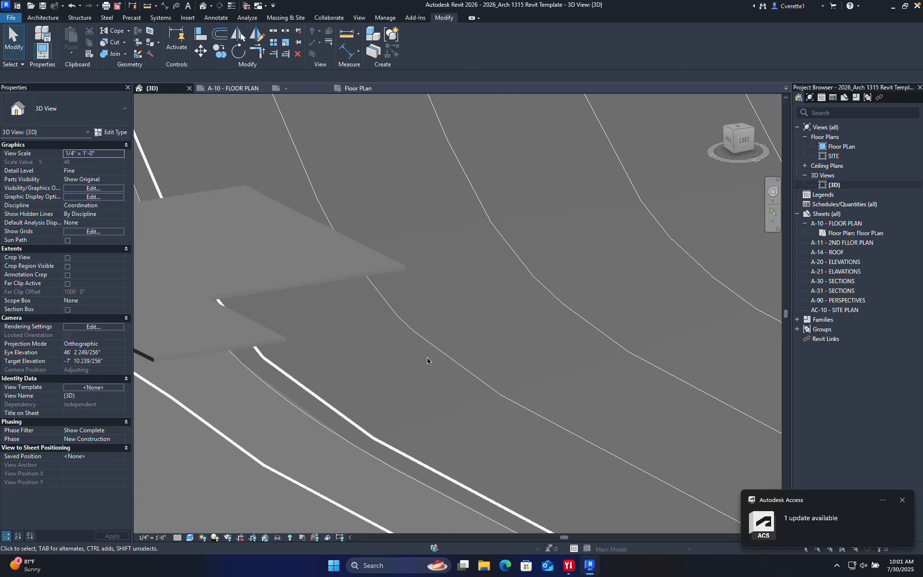
{"action": "scroll", "coordinate": [435, 349], "scroll_direction": "down", "scroll_amount": 5}
{"action": "middle_click_drag", "start_coordinate": [447, 334], "coordinate": [416, 354], "text": "shift"}
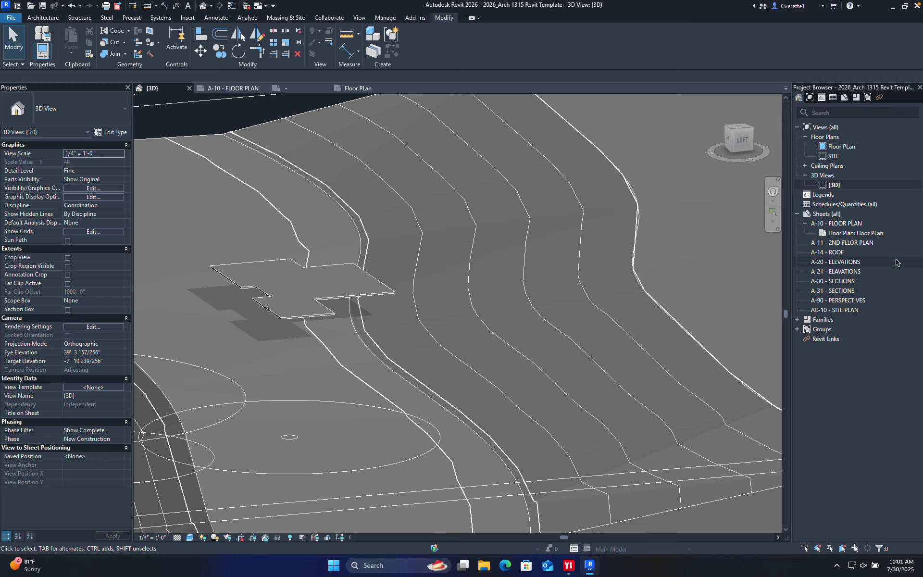
{"action": "left_click", "coordinate": [232, 267]}
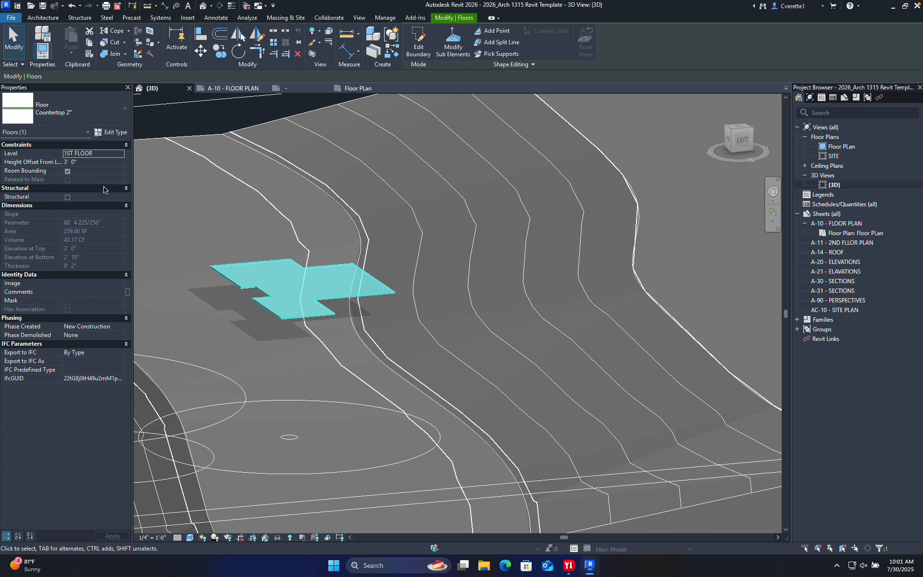
{"action": "left_click", "coordinate": [63, 101]}
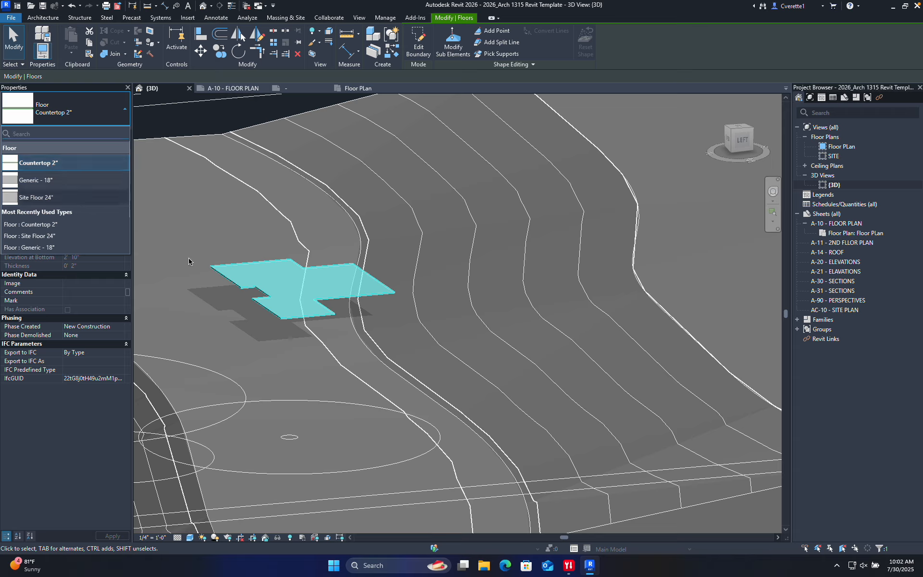
{"action": "left_click", "coordinate": [72, 198]}
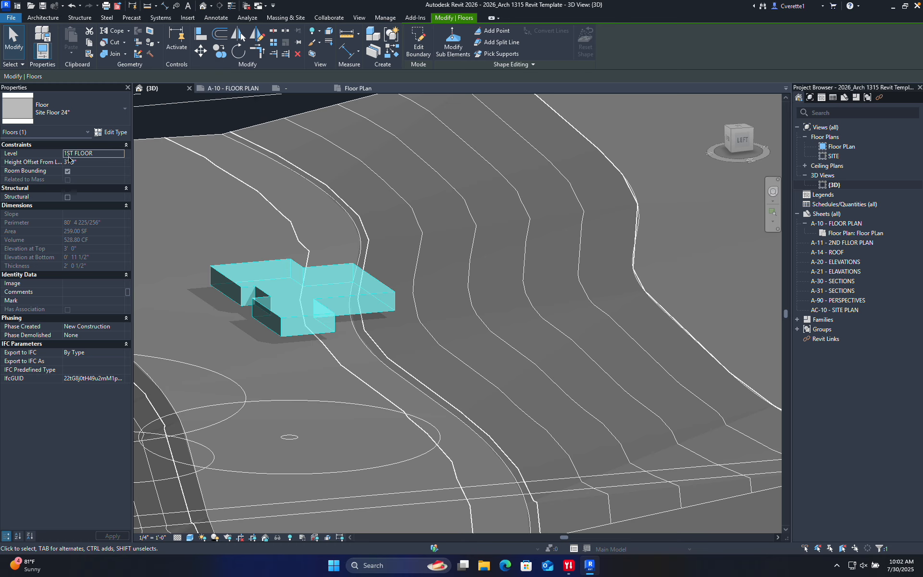
{"action": "left_click", "coordinate": [221, 227]}
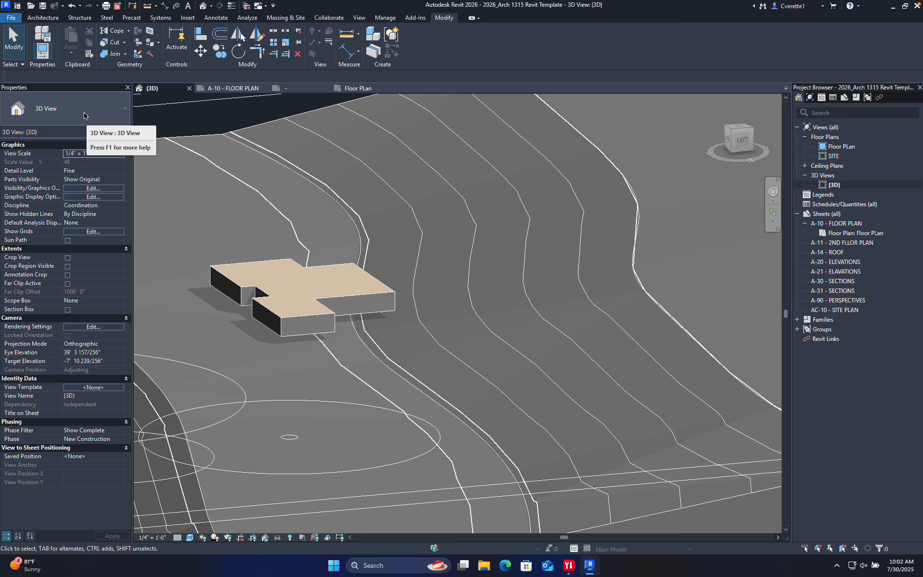
- Set the floor's height offset from the 1ST FLOOR level to 0, and deselect it
{"action": "scroll", "coordinate": [233, 291], "scroll_direction": "up", "scroll_amount": 5}
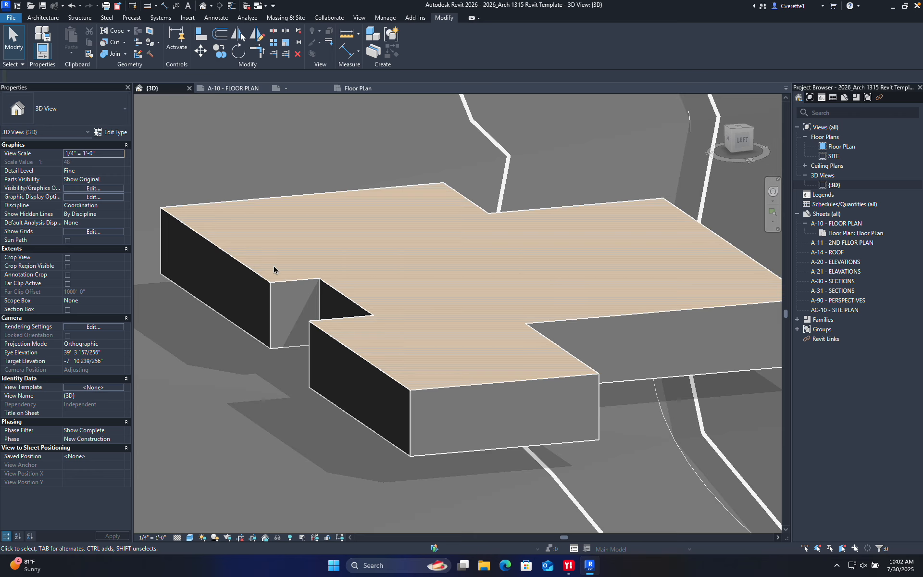
{"action": "left_click", "coordinate": [267, 281]}
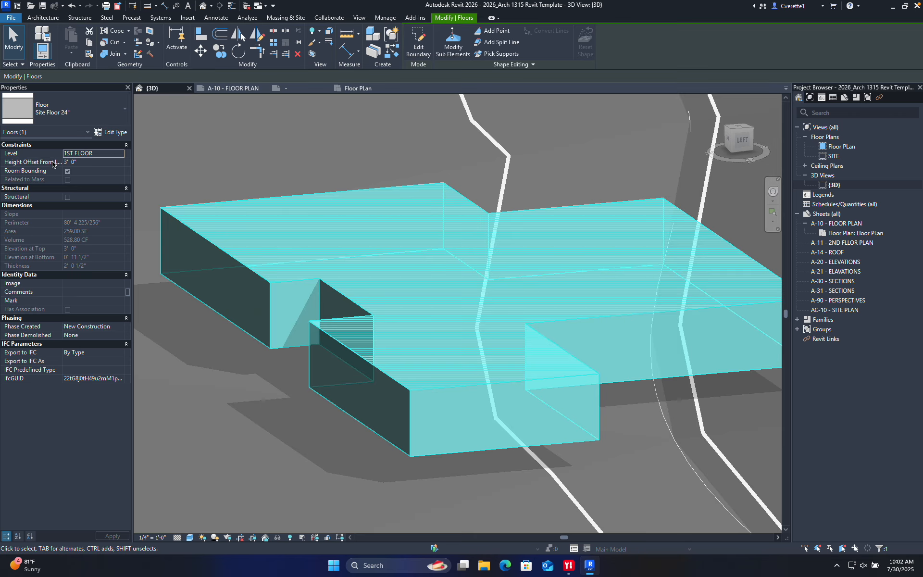
{"action": "left_click", "coordinate": [84, 165]}
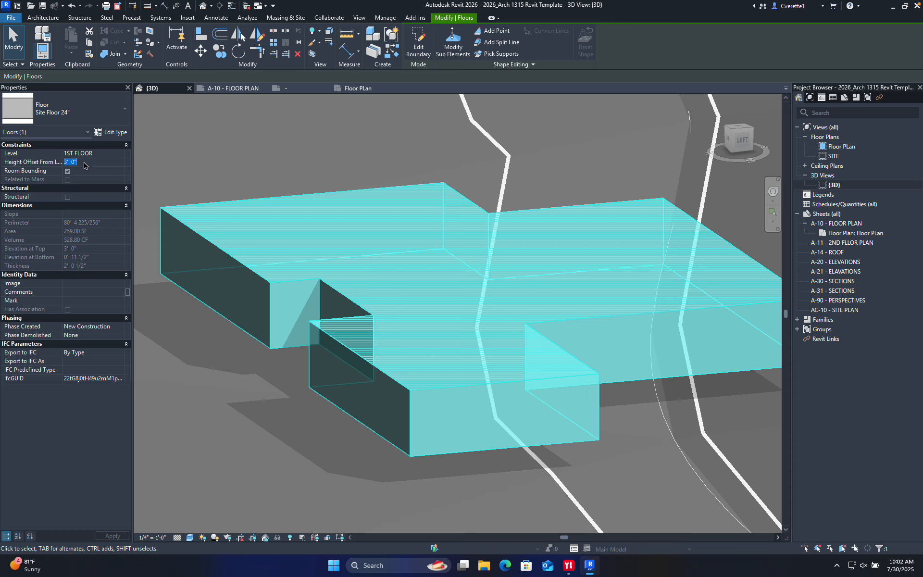
{"action": "type", "text": "0"}
{"action": "key", "text": "Return"}
{"action": "left_click", "coordinate": [383, 259]}
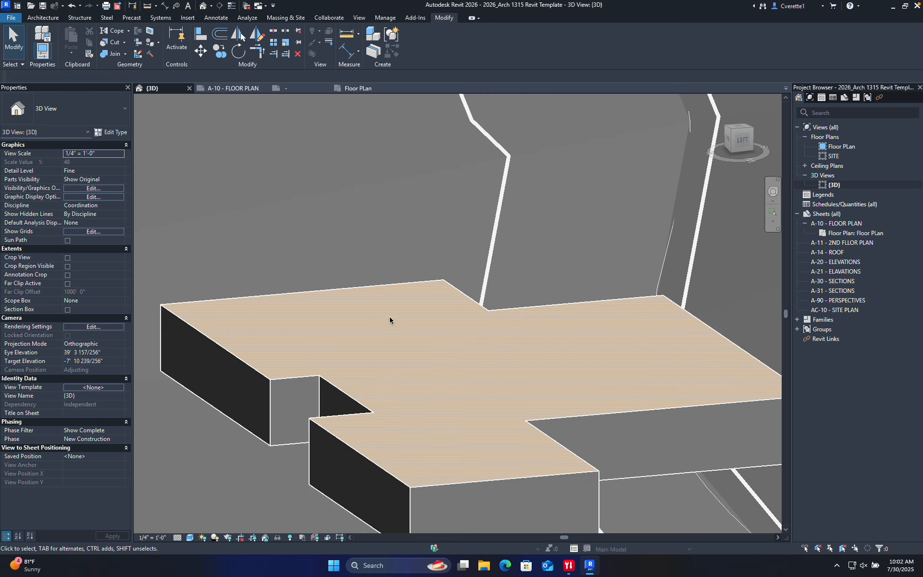
- Set the Site Floor 24" slab's height offset from the 1ST FLOOR level to -8'
{"action": "middle_click_drag", "start_coordinate": [392, 319], "coordinate": [418, 318], "text": "shift"}
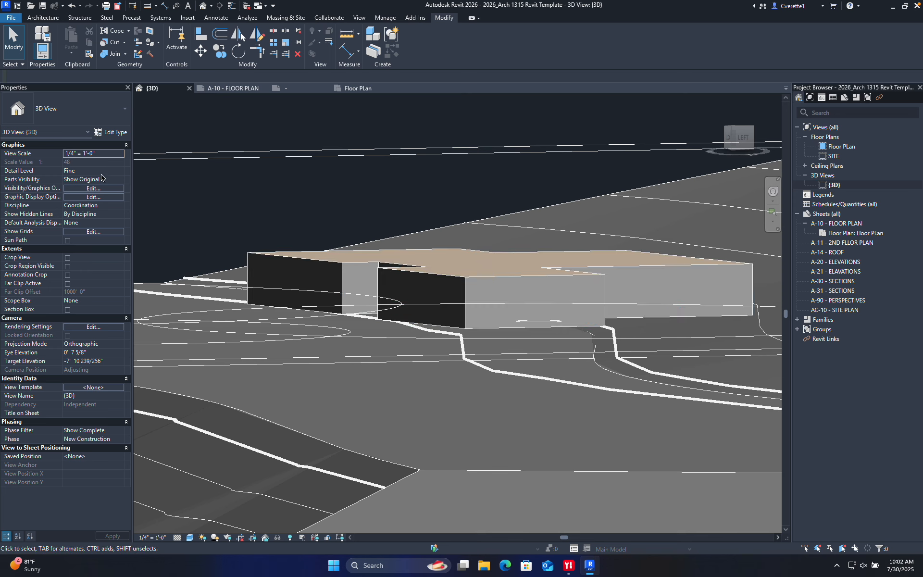
{"action": "left_click", "coordinate": [347, 265]}
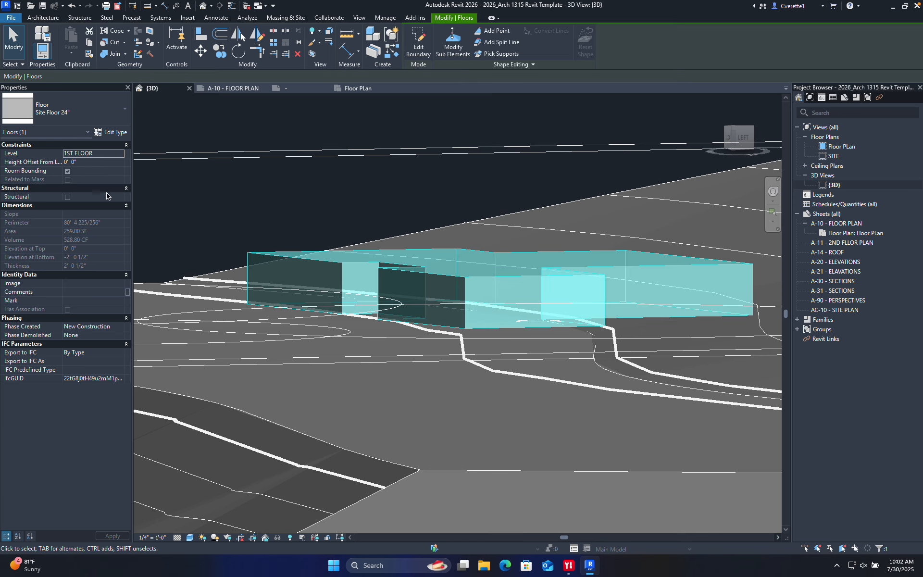
{"action": "left_click", "coordinate": [88, 163]}
{"action": "type", "text": "-8'"}
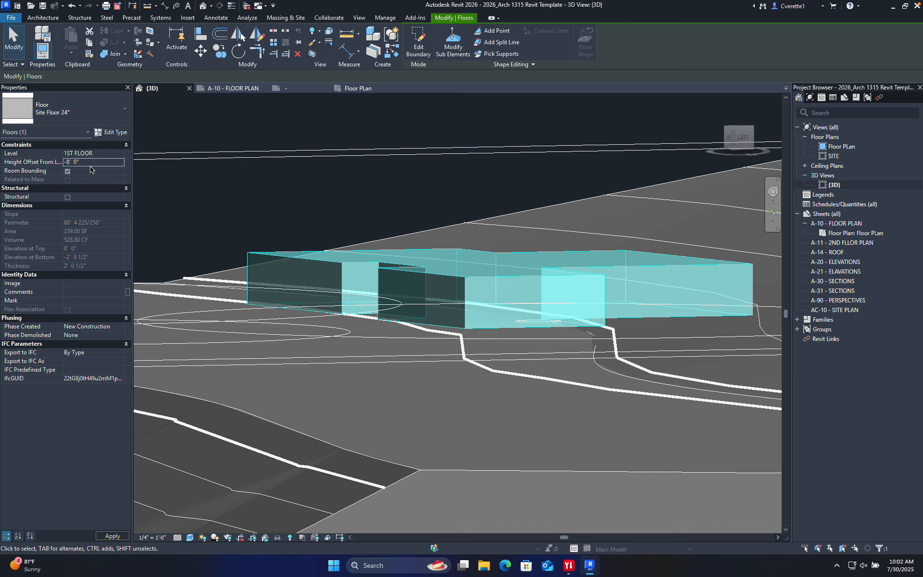
{"action": "left_click", "coordinate": [493, 312]}
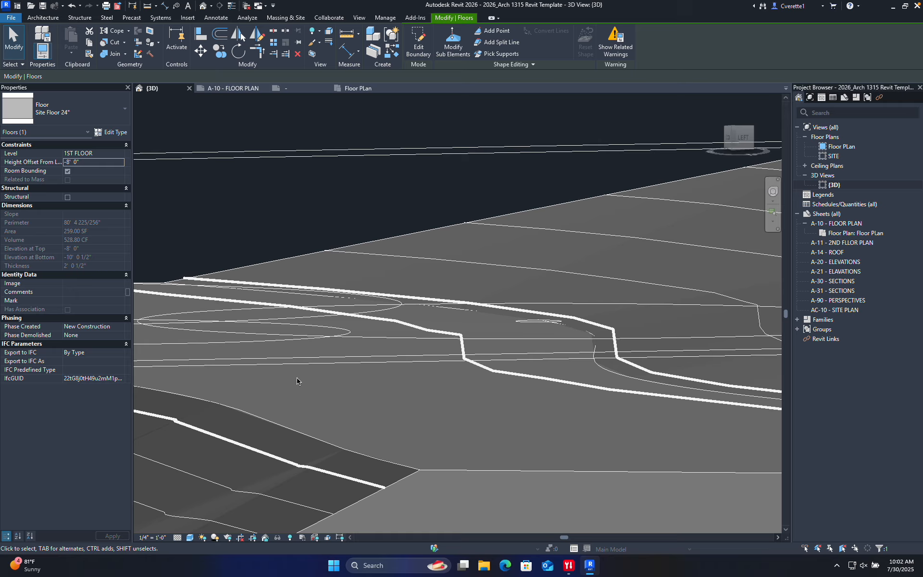
- Set the Site Floor 24" slab's height offset from the 1ST FLOOR level to -4' and deselect it
{"action": "left_click", "coordinate": [92, 165]}
{"action": "type", "text": "-6"}
{"action": "left_click", "coordinate": [91, 164]}
{"action": "type", "text": "-4'"}
{"action": "key", "text": "Return"}
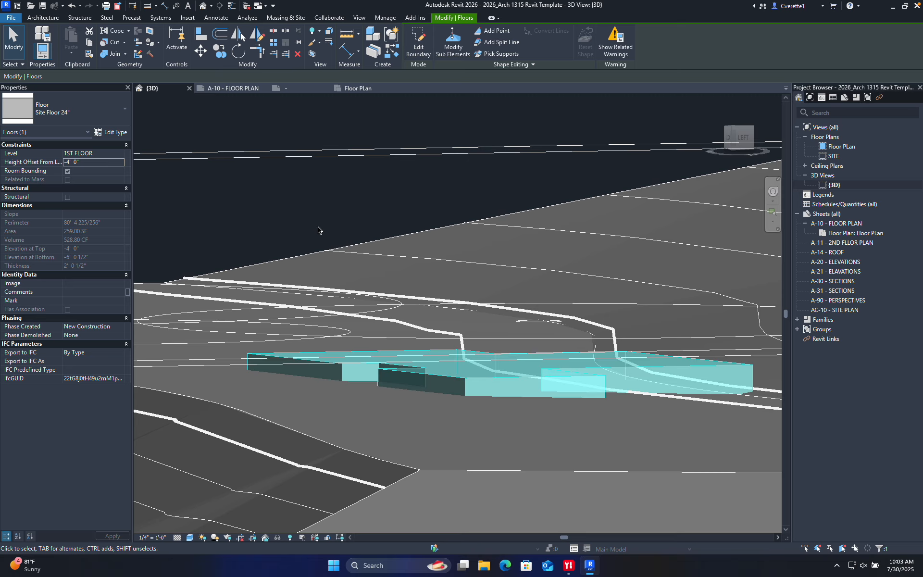
{"action": "left_click", "coordinate": [309, 220]}
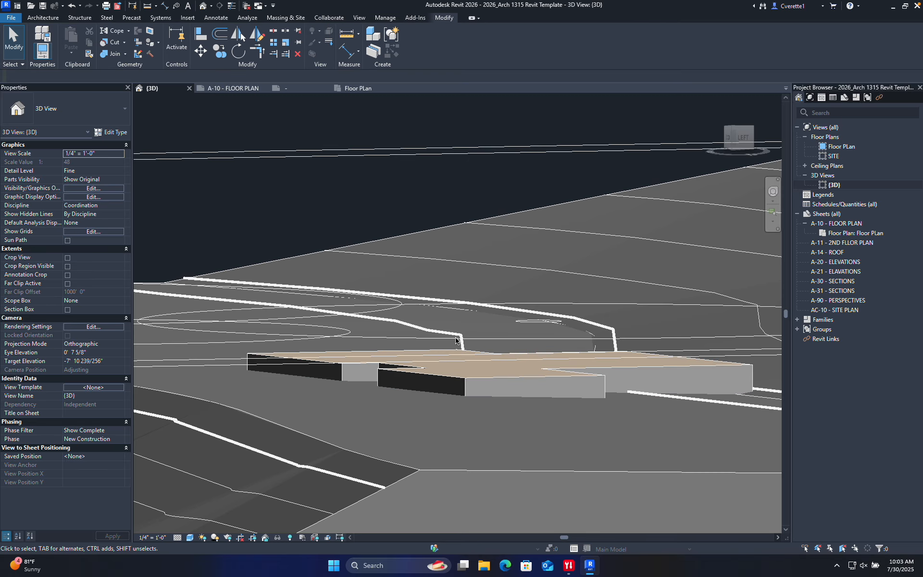
- Examine from several angles and distances how the Site Floor 24" slab sits on the sloping toposolid
{"action": "middle_click_drag", "start_coordinate": [454, 337], "coordinate": [432, 288], "text": "shift"}
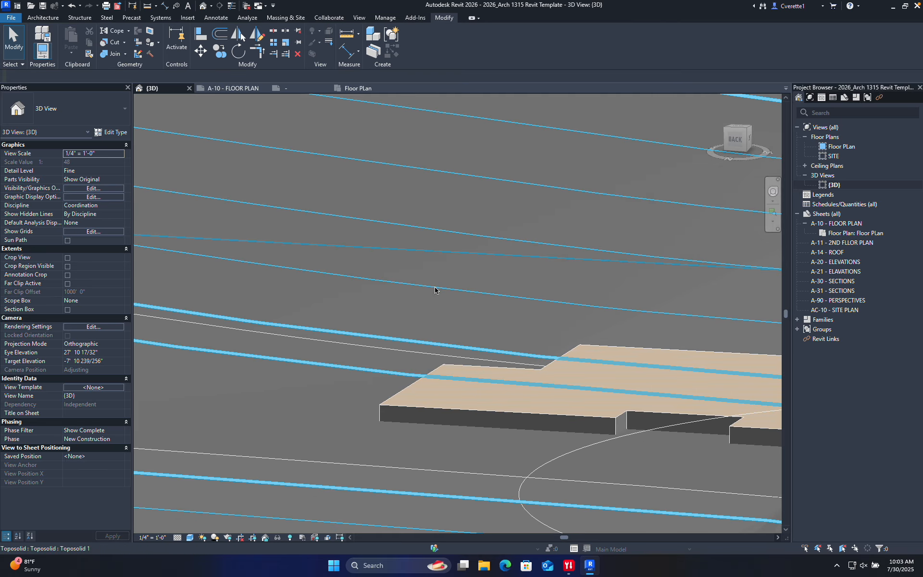
{"action": "scroll", "coordinate": [456, 315], "scroll_direction": "down", "scroll_amount": 6}
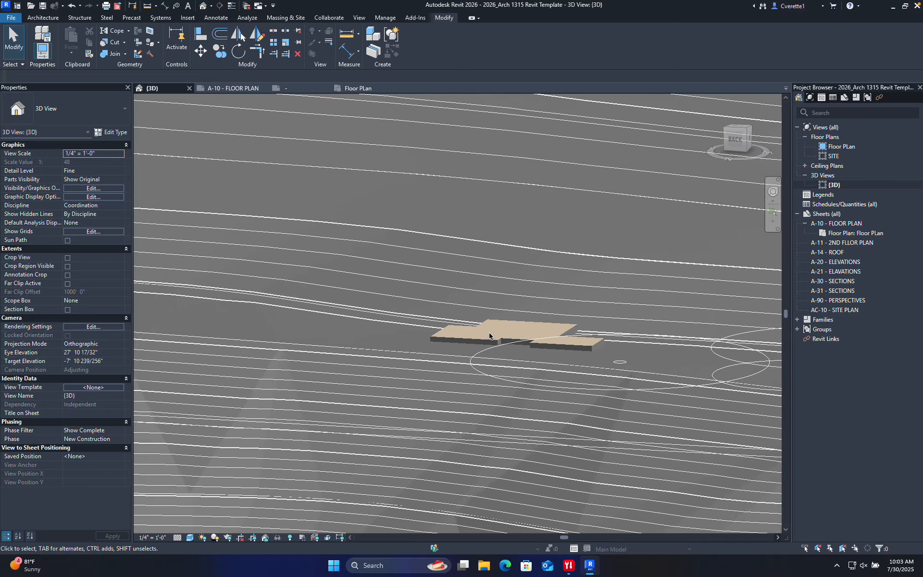
{"action": "left_click", "coordinate": [479, 325]}
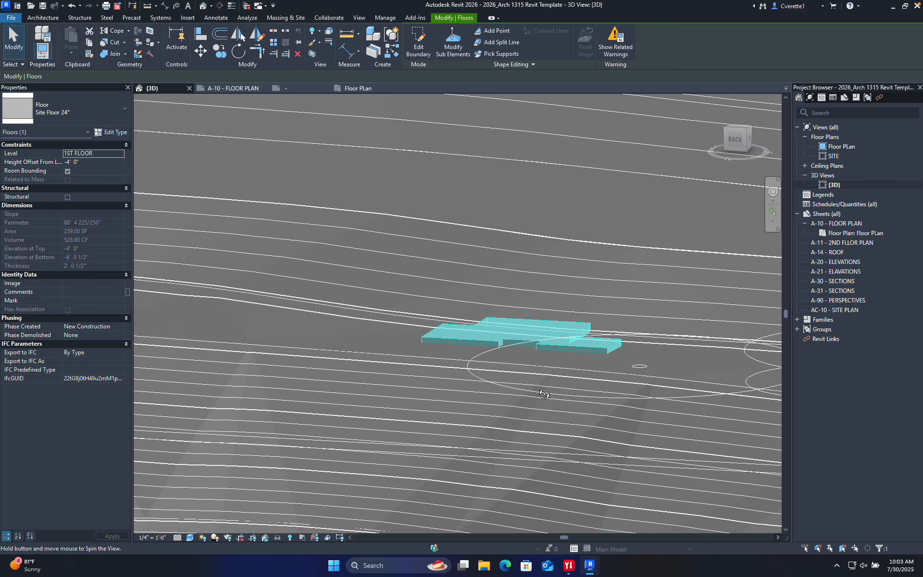
{"action": "middle_click_drag", "start_coordinate": [538, 387], "coordinate": [531, 409], "text": "shift"}
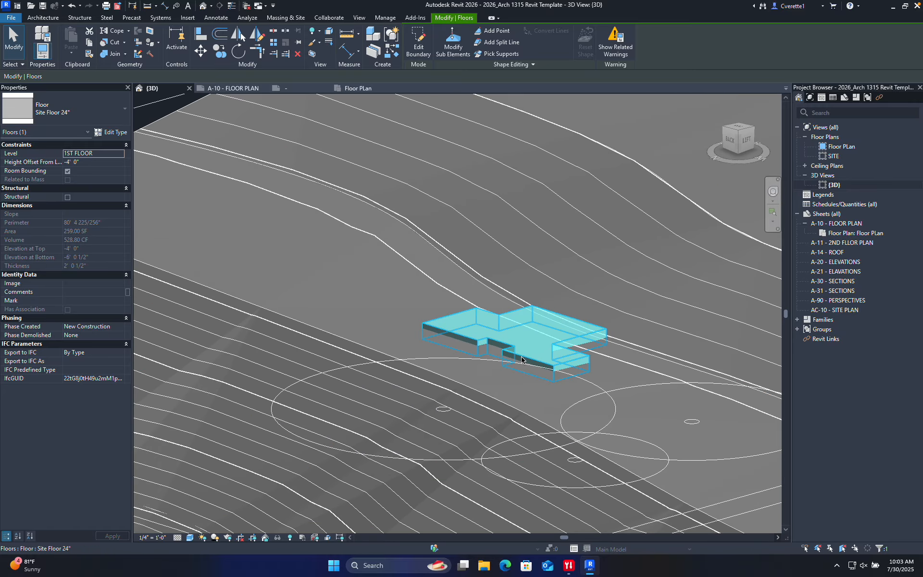
{"action": "scroll", "coordinate": [521, 354], "scroll_direction": "down", "scroll_amount": 8}
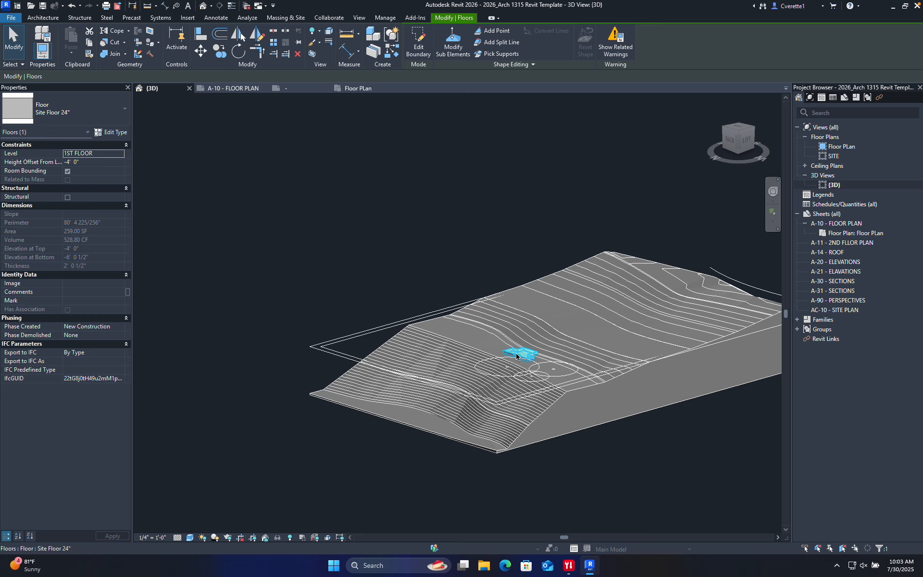
{"action": "scroll", "coordinate": [516, 356], "scroll_direction": "up", "scroll_amount": 2}
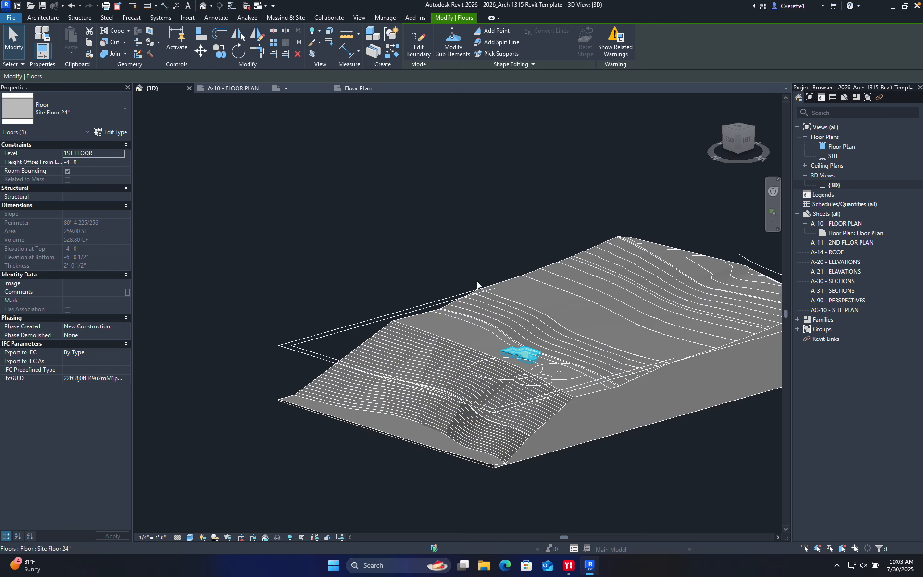
{"action": "left_click", "coordinate": [464, 241]}
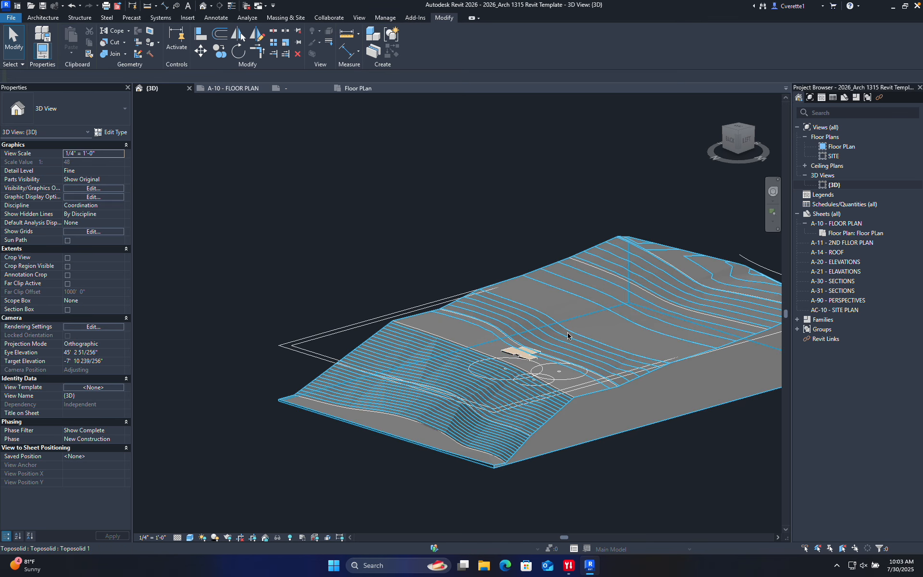
{"action": "scroll", "coordinate": [526, 377], "scroll_direction": "up", "scroll_amount": 5}
{"action": "scroll", "coordinate": [527, 377], "scroll_direction": "up", "scroll_amount": 2}
- Turn on the {3D} view's section box and pull its downhill end and near long side in toward the floor slab
{"action": "scroll", "coordinate": [552, 282], "scroll_direction": "down", "scroll_amount": 10}
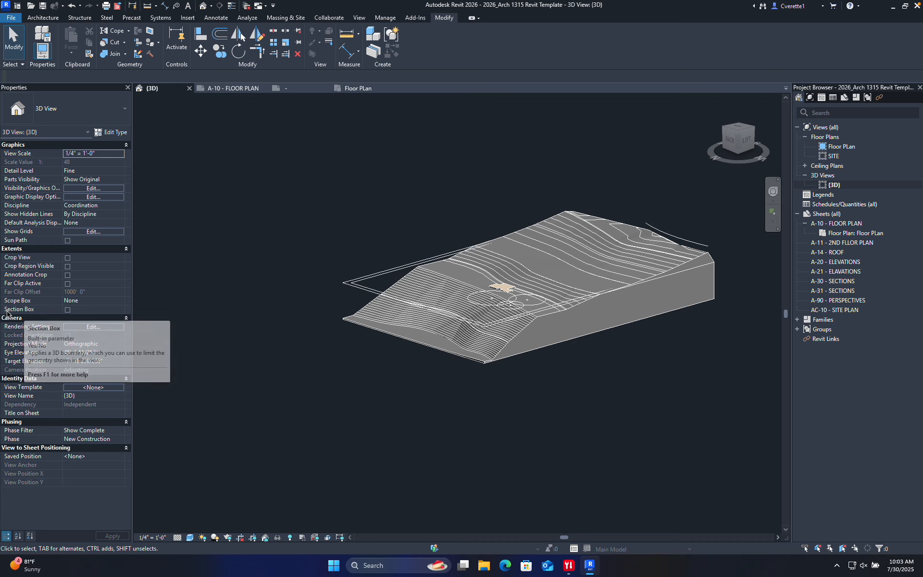
{"action": "left_click", "coordinate": [67, 309]}
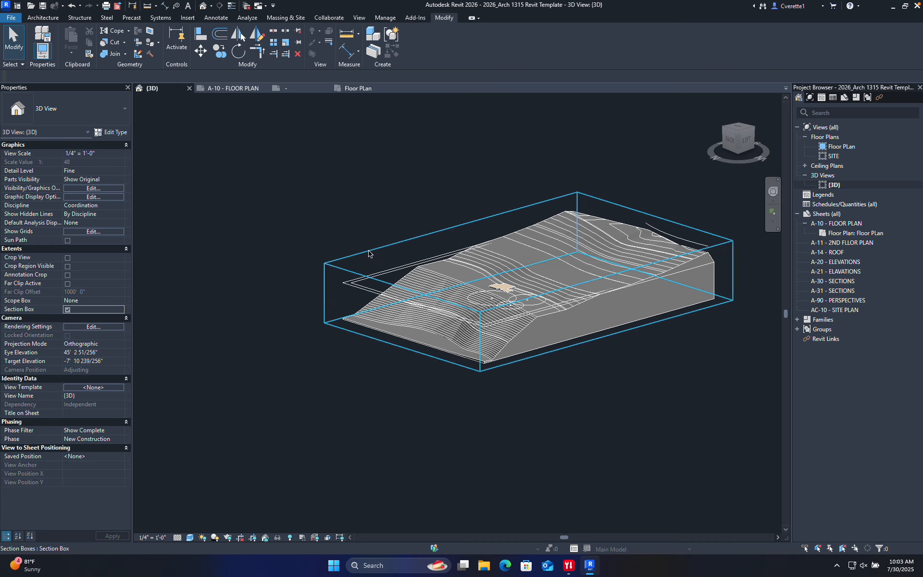
{"action": "left_click", "coordinate": [370, 253]}
{"action": "left_click_drag", "start_coordinate": [402, 318], "coordinate": [465, 300]}
{"action": "left_click_drag", "start_coordinate": [631, 302], "coordinate": [593, 284]}
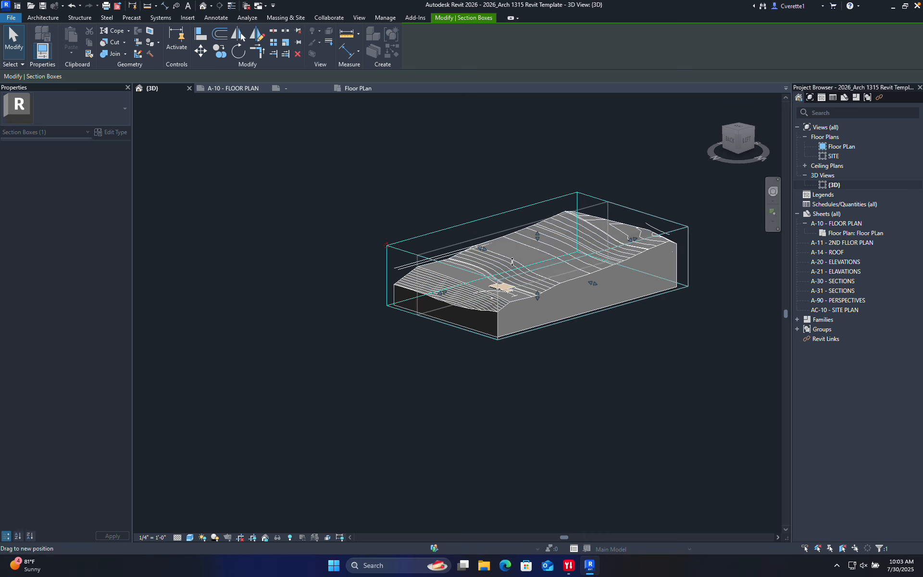
{"action": "scroll", "coordinate": [552, 236], "scroll_direction": "up", "scroll_amount": 3}
{"action": "scroll", "coordinate": [634, 231], "scroll_direction": "up", "scroll_amount": 2}
{"action": "key", "text": "Escape"}
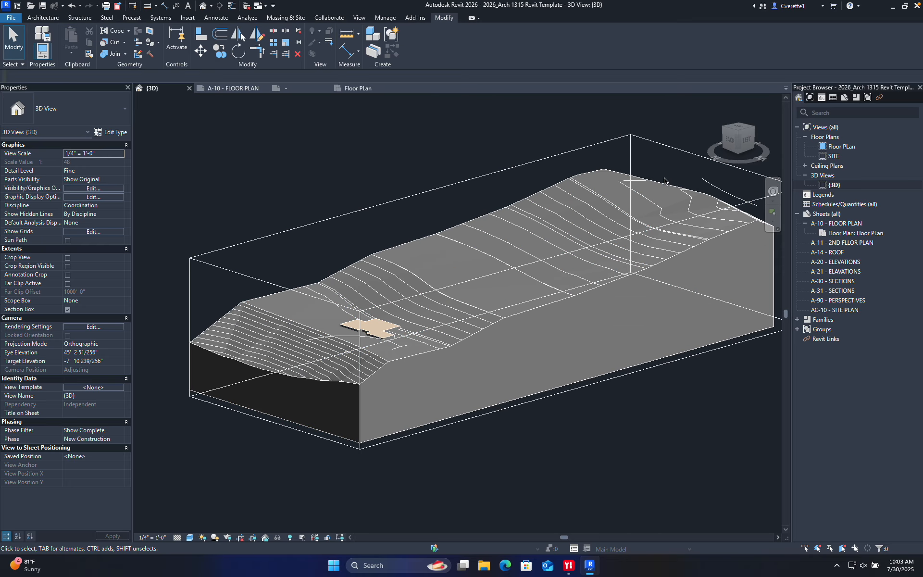
- Pull the section box's uphill end in toward the floor slab and raise its bottom face closer to the terrain surface
{"action": "left_click", "coordinate": [666, 149]}
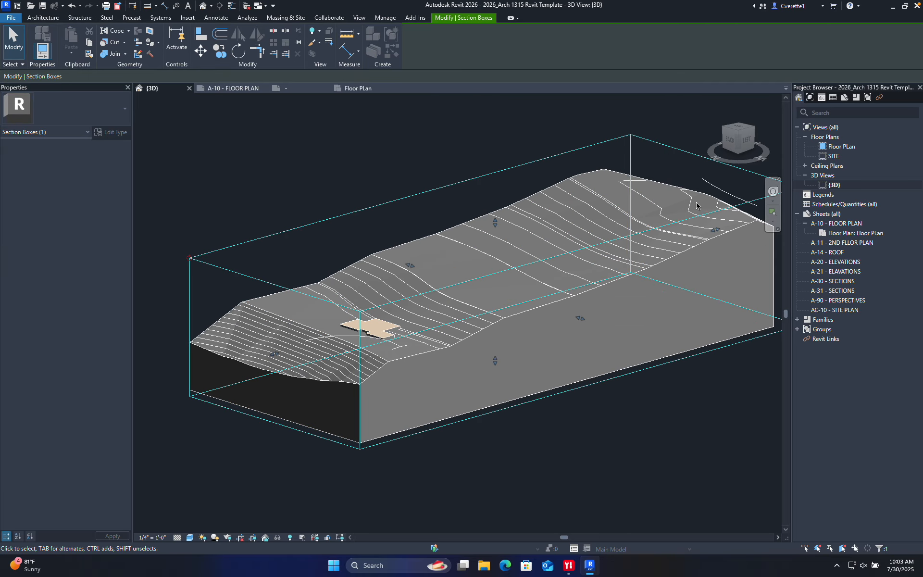
{"action": "middle_click_drag", "start_coordinate": [664, 217], "coordinate": [673, 226], "text": "shift"}
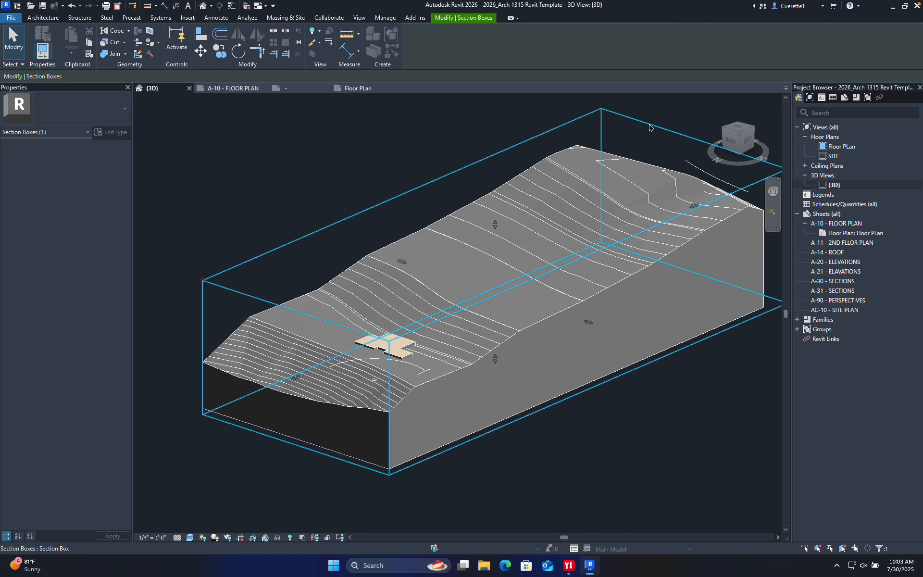
{"action": "left_click_drag", "start_coordinate": [693, 205], "coordinate": [479, 358]}
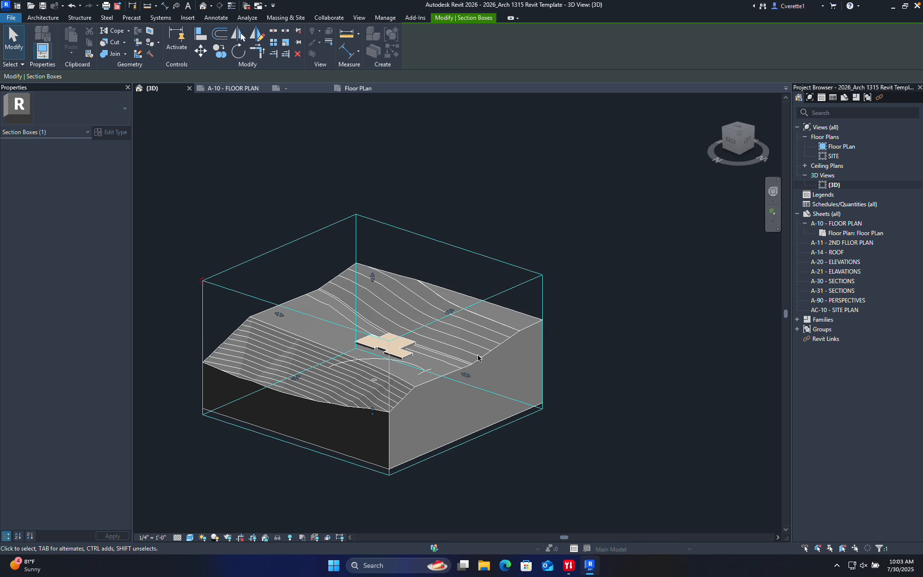
{"action": "left_click", "coordinate": [595, 355]}
{"action": "left_click", "coordinate": [450, 451]}
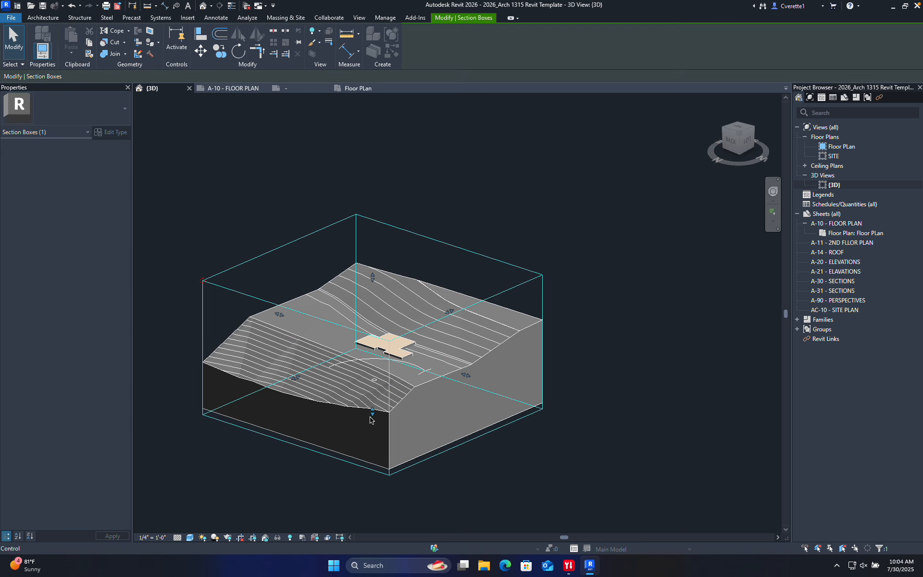
{"action": "left_click_drag", "start_coordinate": [374, 387], "coordinate": [374, 370]}
{"action": "left_click", "coordinate": [556, 408]}
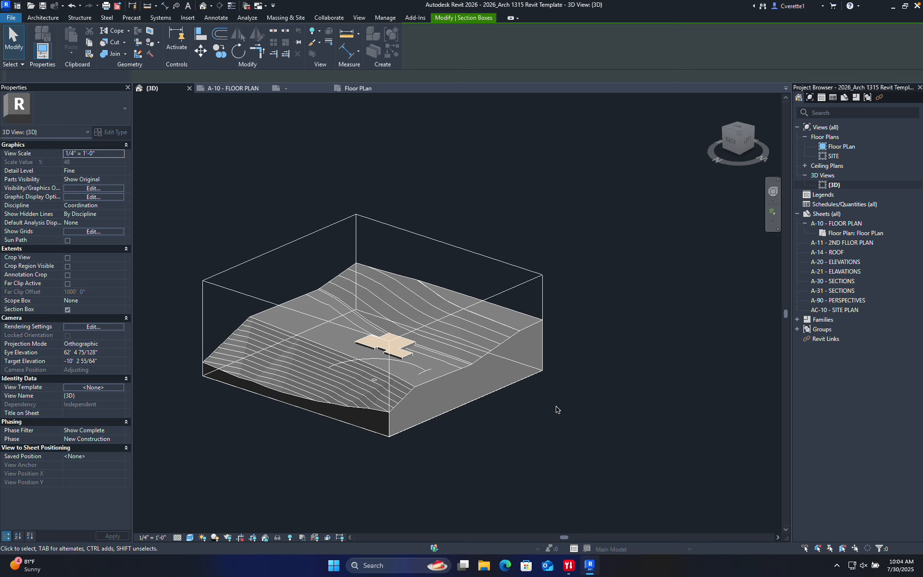
- Move the section box's far long side in toward the floor slab and bring its uphill end slightly closer
{"action": "scroll", "coordinate": [418, 376], "scroll_direction": "up", "scroll_amount": 1}
{"action": "left_click", "coordinate": [226, 212]}
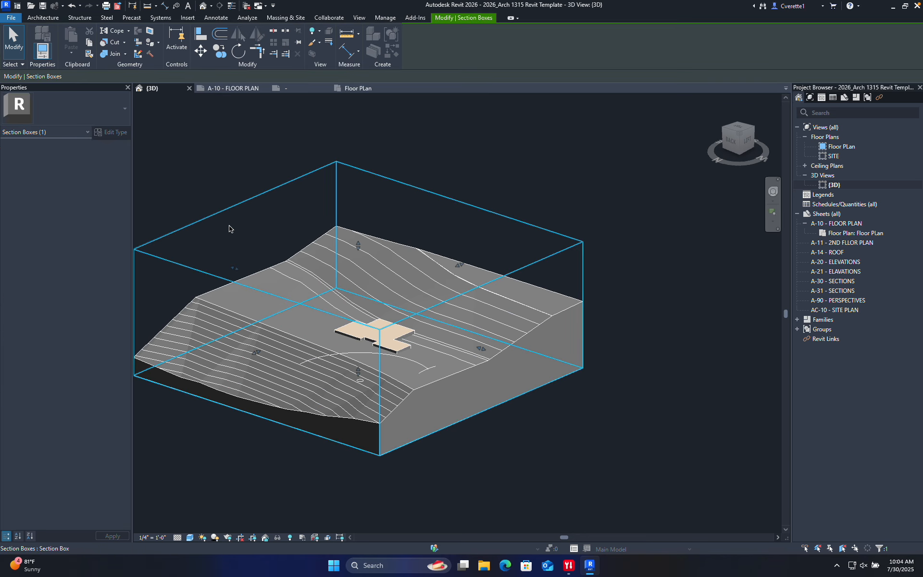
{"action": "left_click_drag", "start_coordinate": [233, 267], "coordinate": [324, 301]}
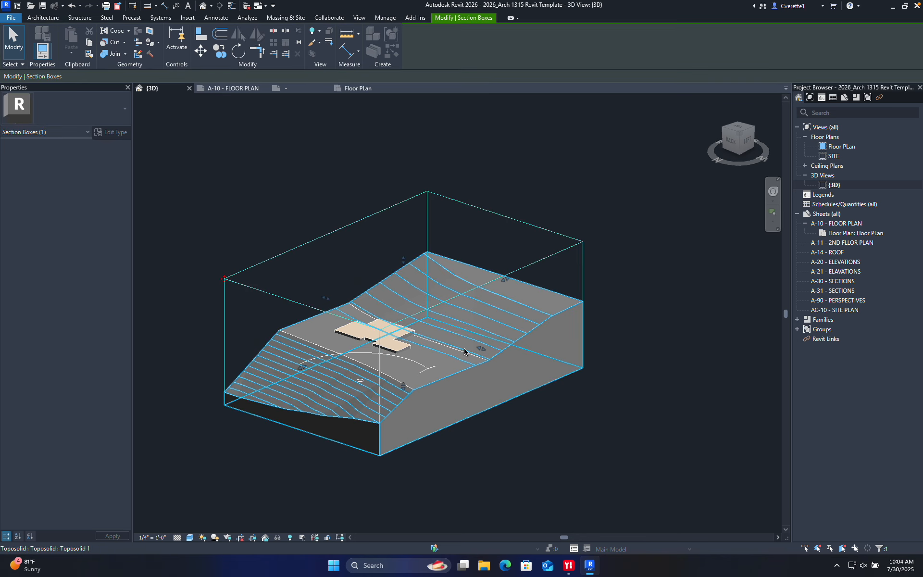
{"action": "left_click", "coordinate": [539, 265]}
{"action": "left_click", "coordinate": [530, 225]}
{"action": "left_click_drag", "start_coordinate": [505, 278], "coordinate": [464, 296]}
{"action": "left_click", "coordinate": [483, 390]}
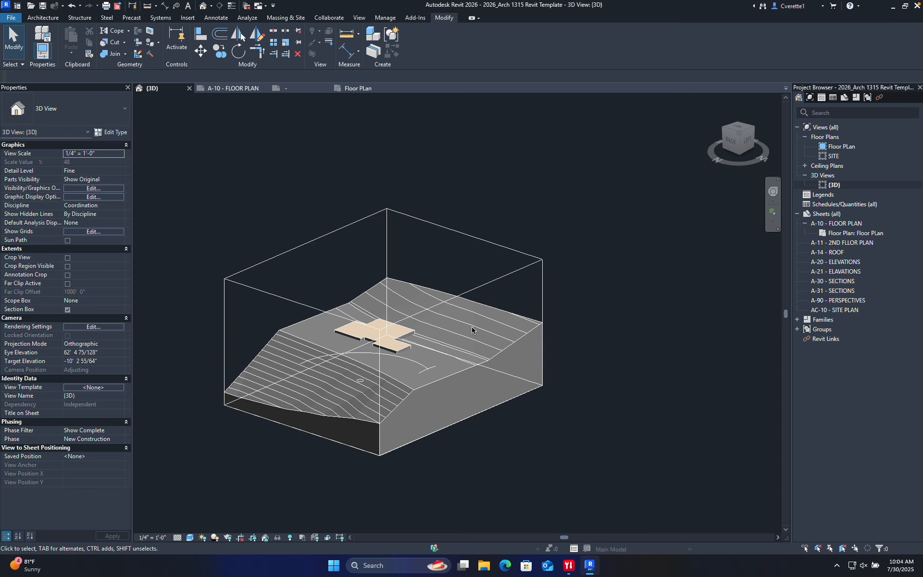
- Move the section box's near long side slightly further inward and deselect the box
{"action": "left_click", "coordinate": [455, 297]}
{"action": "left_click_drag", "start_coordinate": [461, 358], "coordinate": [460, 358]}
{"action": "left_click_drag", "start_coordinate": [449, 356], "coordinate": [449, 356]}
{"action": "left_click", "coordinate": [587, 431]}
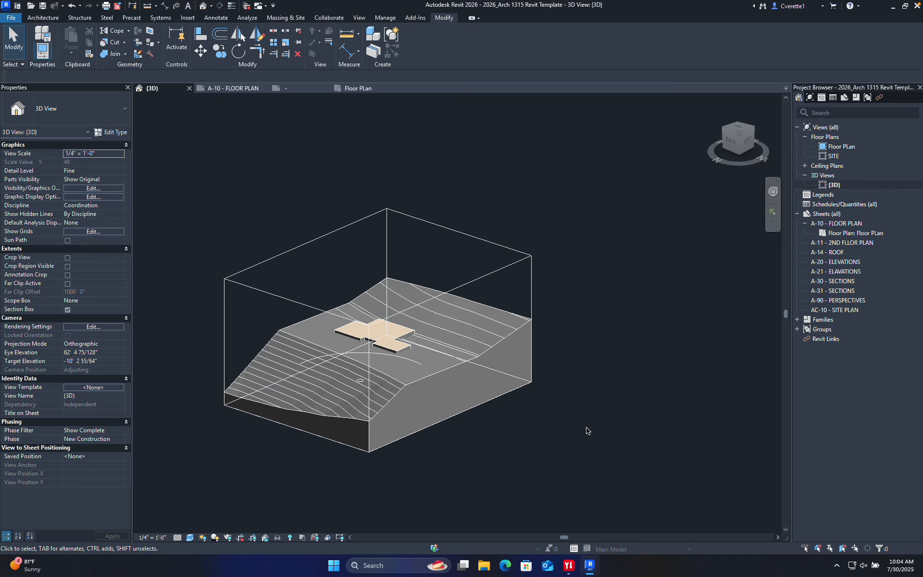
- Examine the Site Floor 24" slab on the cut-down terrain, checking its edges and its position on the slope
{"action": "scroll", "coordinate": [400, 391], "scroll_direction": "up", "scroll_amount": 3}
{"action": "middle_click_drag", "start_coordinate": [400, 390], "coordinate": [431, 358], "text": "shift"}
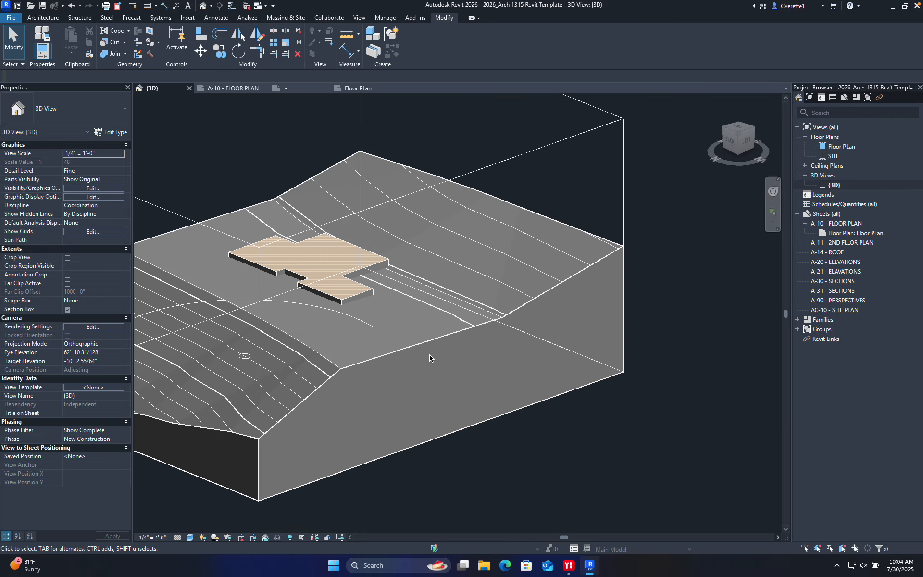
{"action": "left_click", "coordinate": [351, 303]}
{"action": "middle_click_drag", "start_coordinate": [351, 303], "coordinate": [471, 429], "text": "shift"}
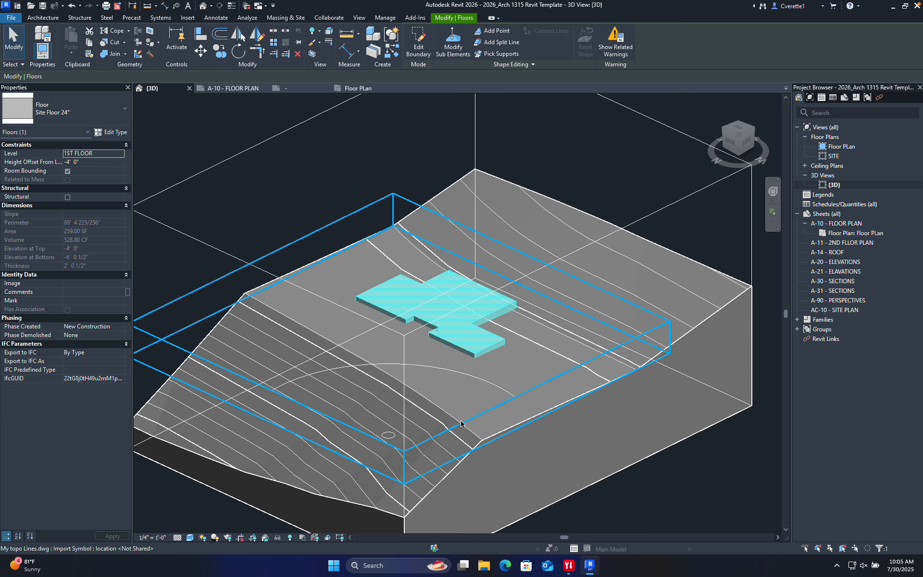
{"action": "left_click", "coordinate": [327, 183]}
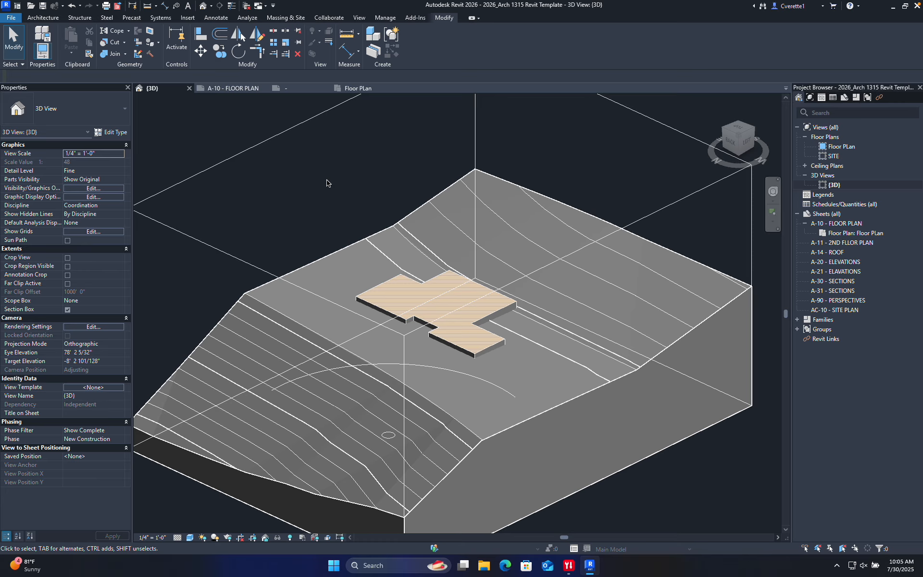
{"action": "scroll", "coordinate": [346, 180], "scroll_direction": "down", "scroll_amount": 3}
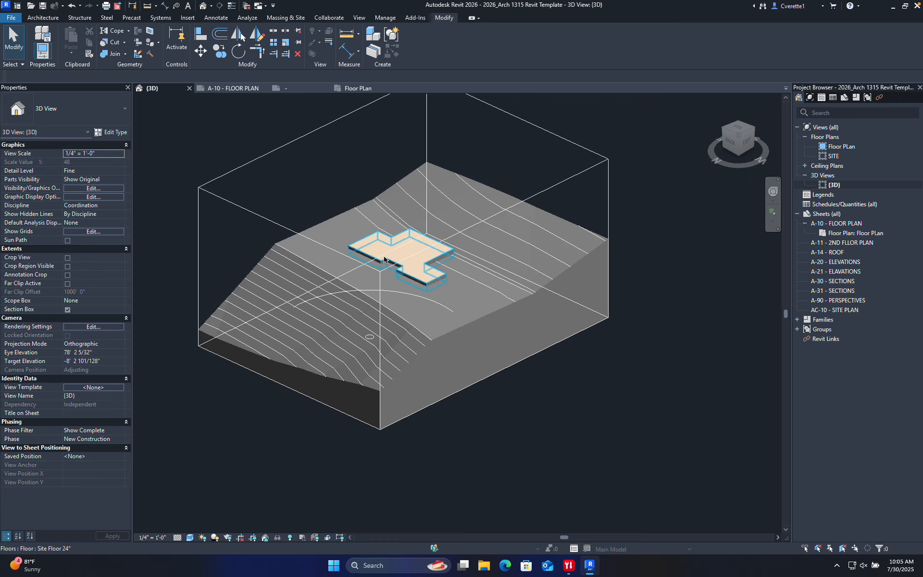
{"action": "middle_click_drag", "start_coordinate": [384, 259], "coordinate": [435, 215], "text": "shift"}
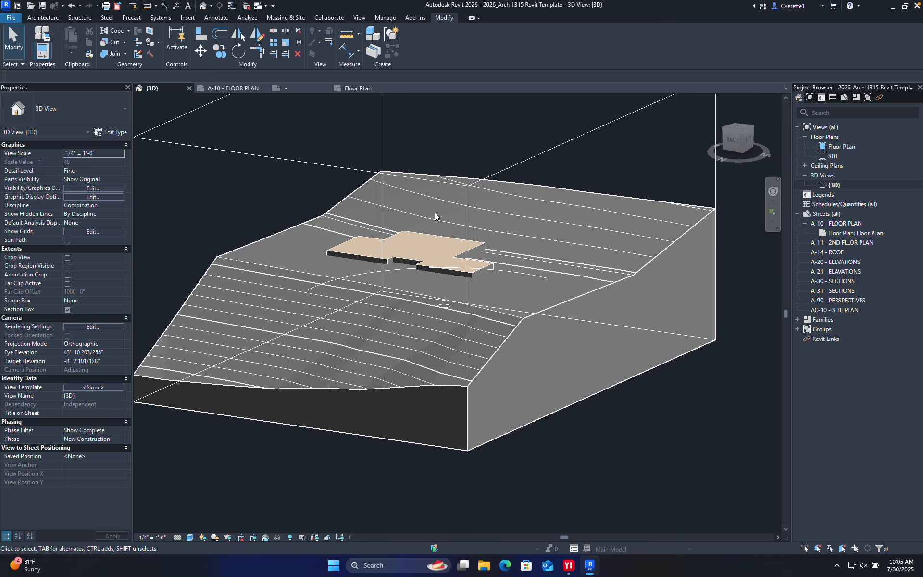
{"action": "middle_click_drag", "start_coordinate": [449, 309], "coordinate": [570, 519], "text": "shift"}
{"action": "scroll", "coordinate": [433, 263], "scroll_direction": "up", "scroll_amount": 7}
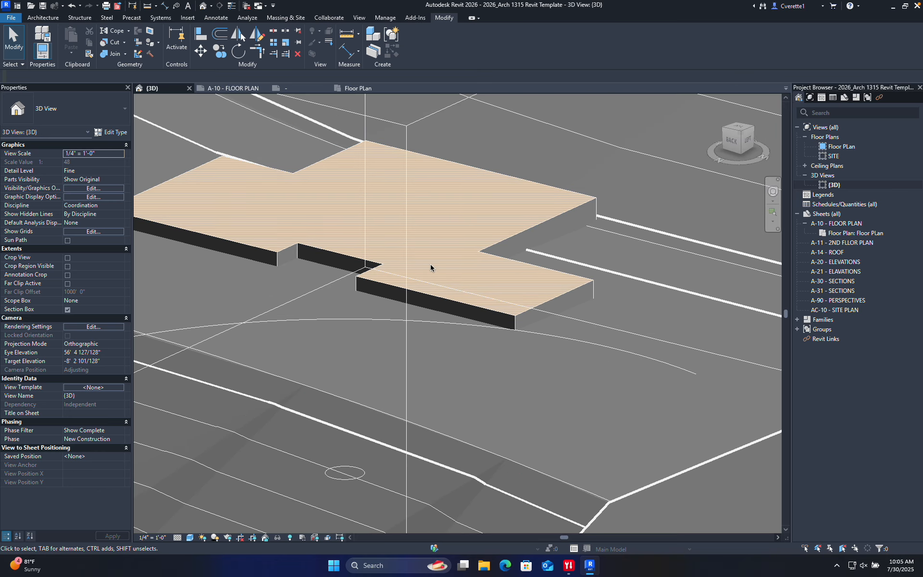
{"action": "double_click", "coordinate": [596, 272]}
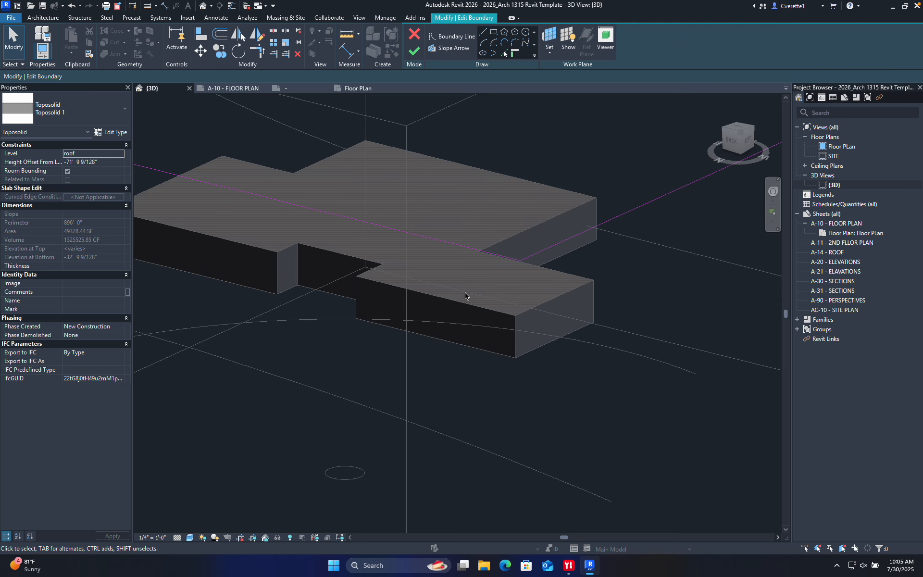
{"action": "left_click", "coordinate": [414, 50]}
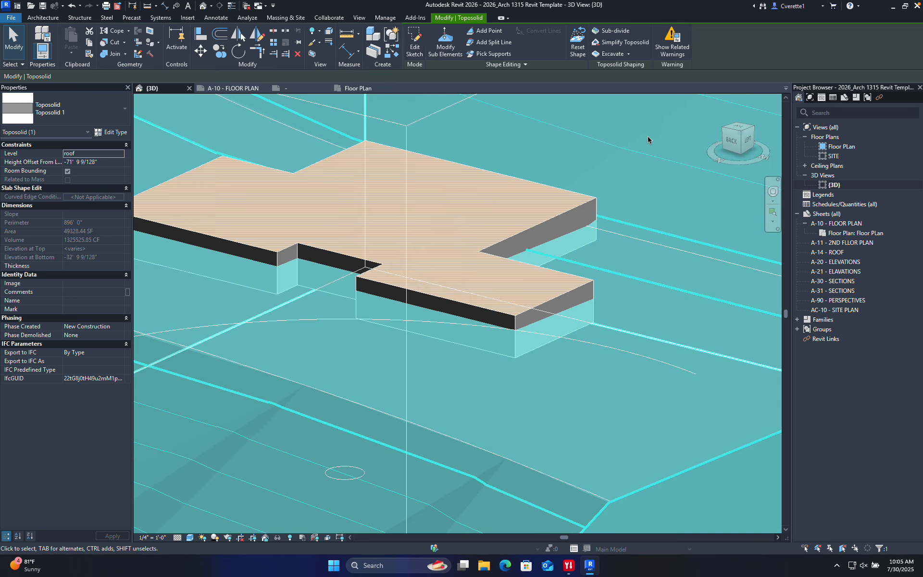
{"action": "key", "text": "Escape"}
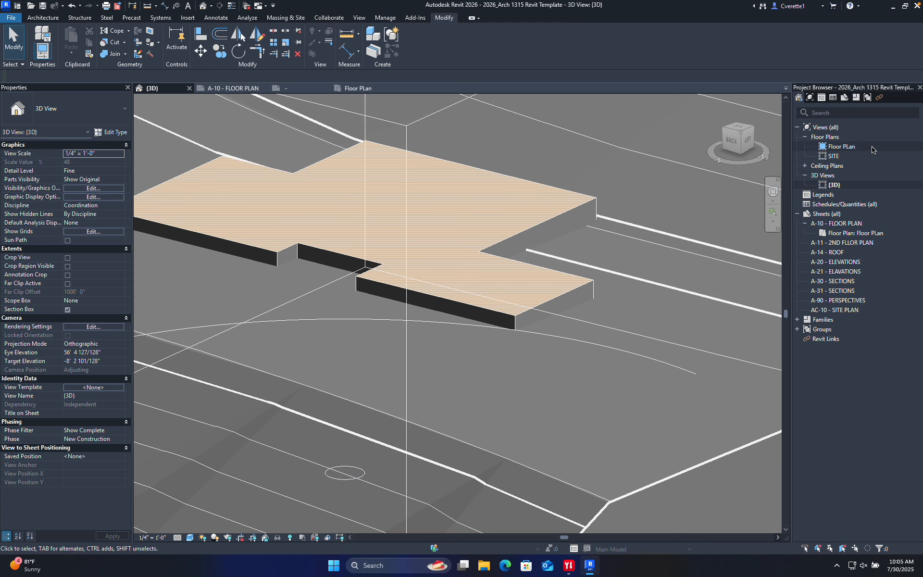
- Open the Floor Plan view and bring its whole cropped site area into view
{"action": "double_click", "coordinate": [841, 146]}
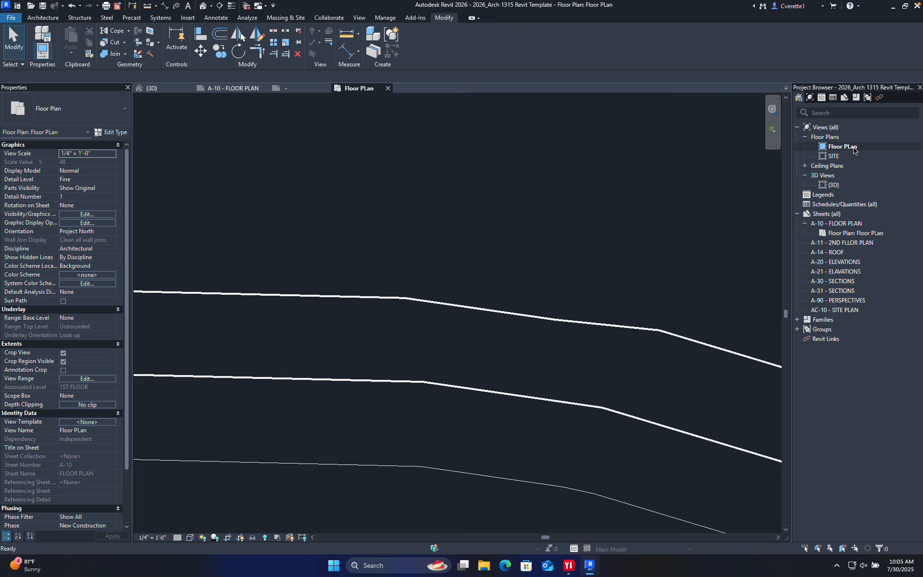
{"action": "scroll", "coordinate": [553, 250], "scroll_direction": "down", "scroll_amount": 5}
{"action": "scroll", "coordinate": [553, 249], "scroll_direction": "up", "scroll_amount": 4}
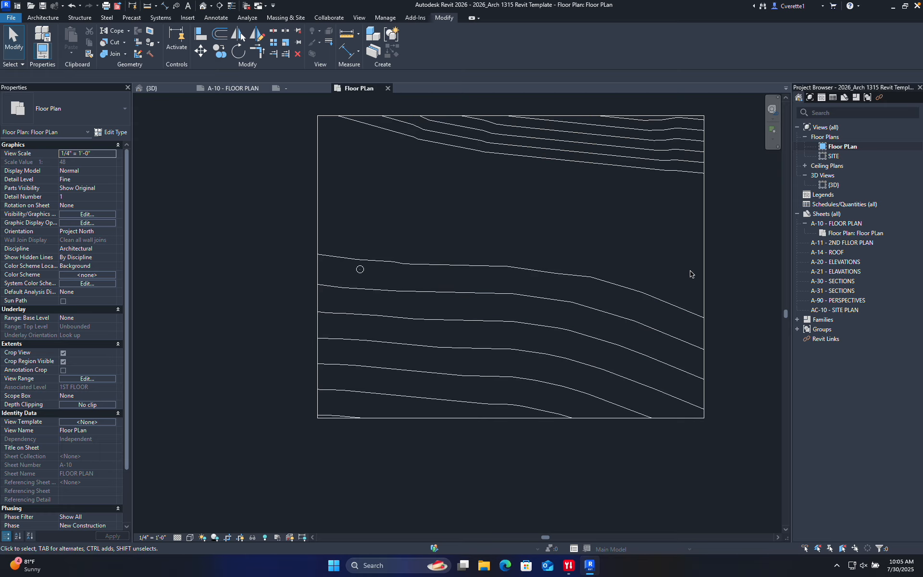
{"action": "scroll", "coordinate": [690, 272], "scroll_direction": "down", "scroll_amount": 1}
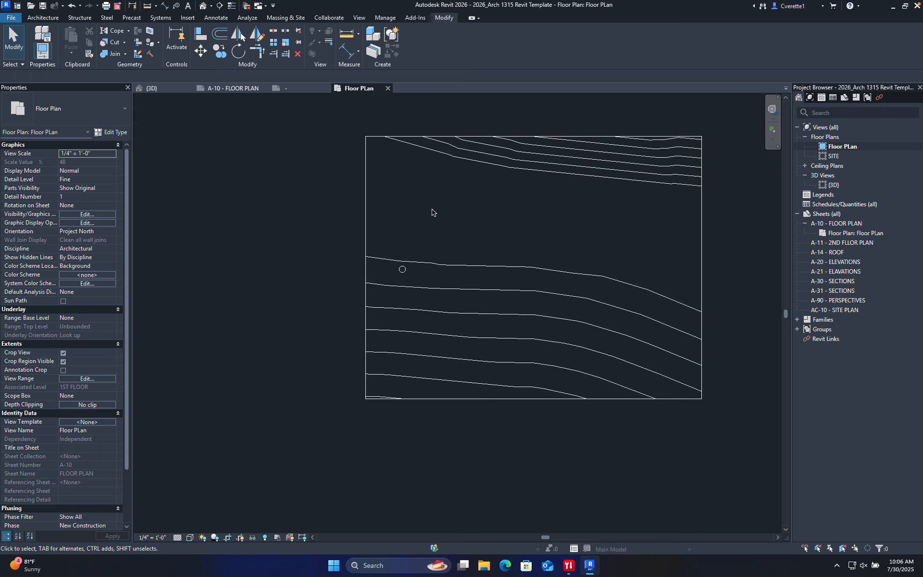
{"action": "middle_click_drag", "start_coordinate": [501, 212], "coordinate": [500, 213]}
{"action": "middle_click_drag", "start_coordinate": [374, 239], "coordinate": [307, 277]}
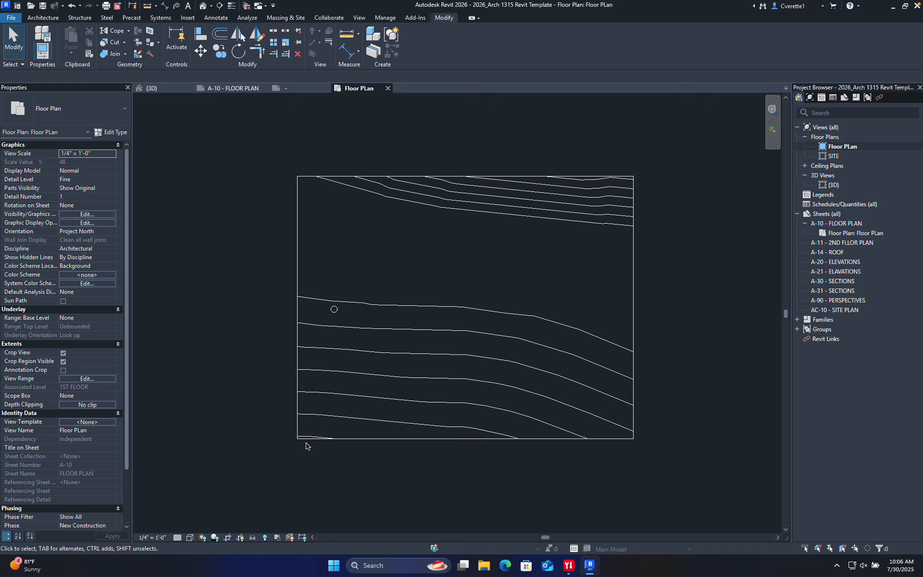
- Check the Floor Plan for hidden elements and set its view range's View Depth level offset to -4' 0"
{"action": "left_click", "coordinate": [264, 538]}
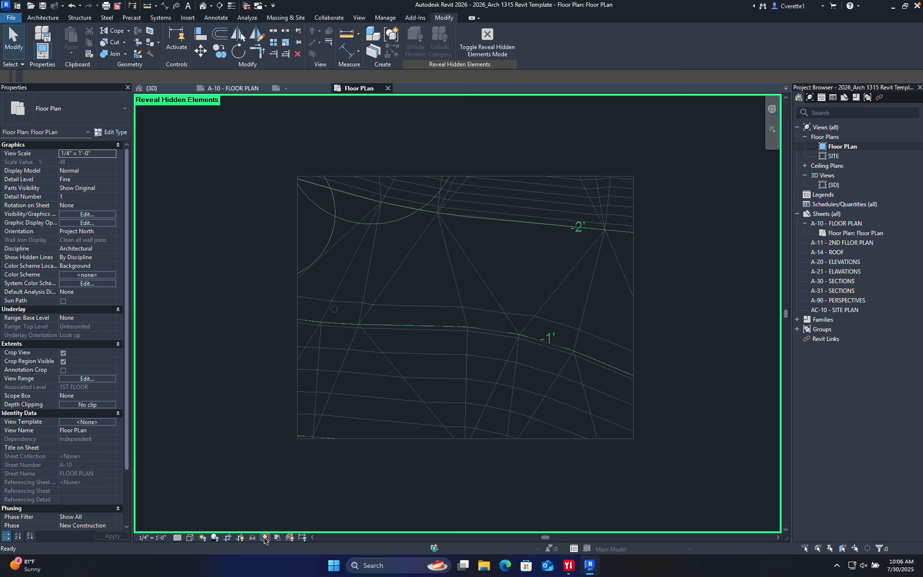
{"action": "left_click", "coordinate": [265, 537]}
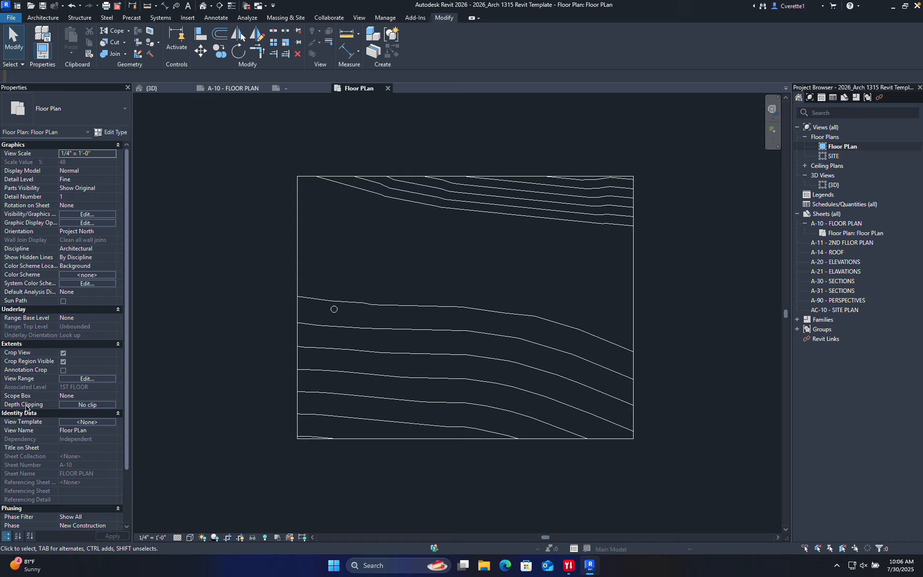
{"action": "left_click", "coordinate": [94, 380]}
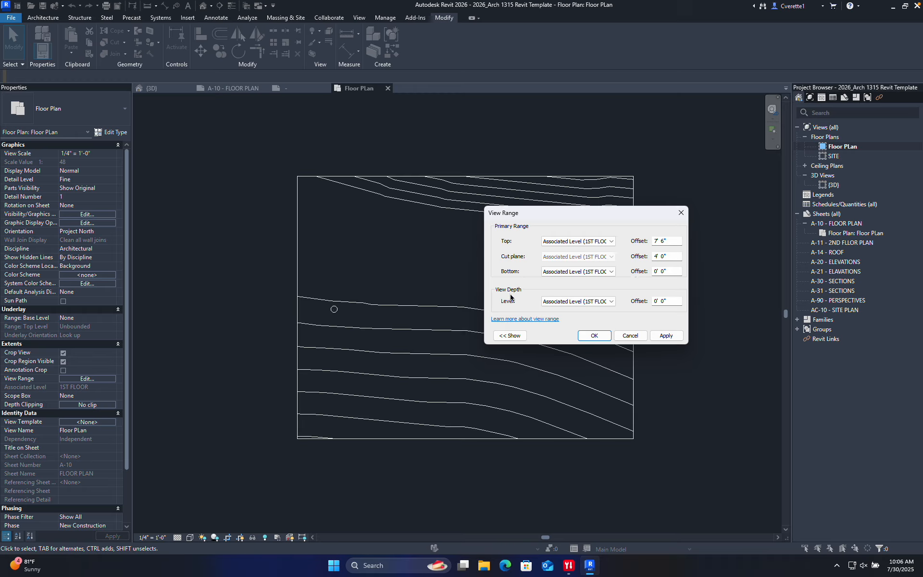
{"action": "left_click_drag", "start_coordinate": [677, 303], "coordinate": [644, 306]}
{"action": "type", "text": "-4"}
{"action": "key", "text": "Return"}
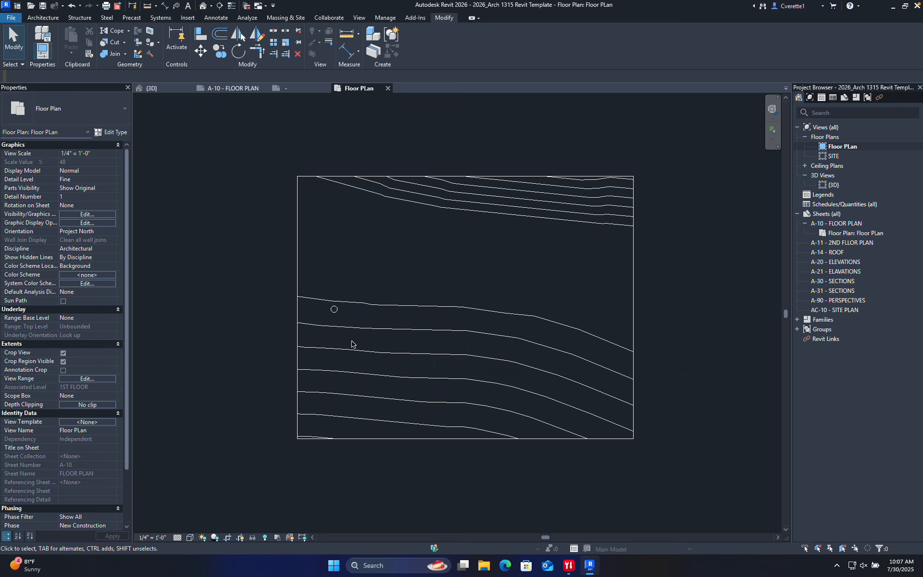
- Lower the Bottom offset of the Floor Plan's primary view range below the 1ST FLOOR level to include the floor slab
{"action": "left_click", "coordinate": [93, 378]}
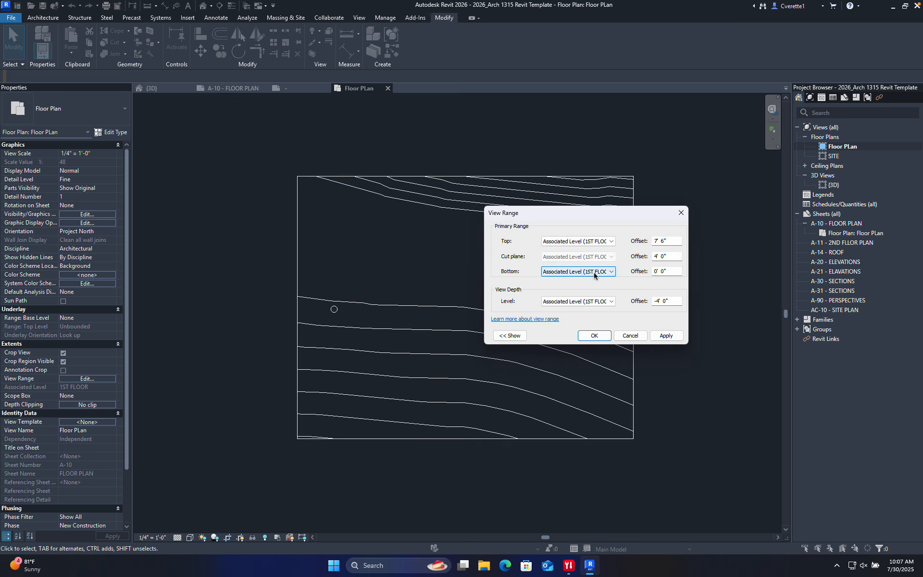
{"action": "key", "text": "Tab"}
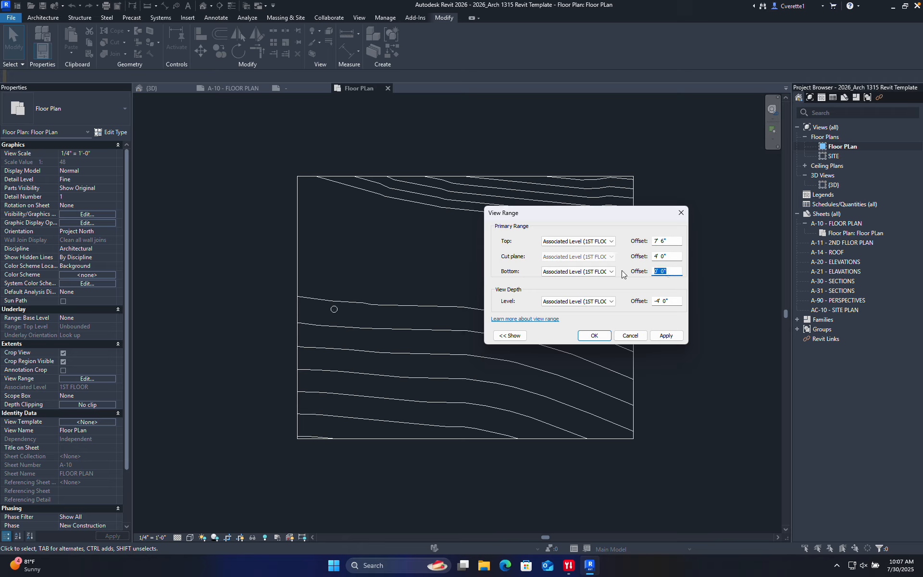
{"action": "type", "text": "-1"}
{"action": "type", "text": "4"}
{"action": "key", "text": "Return"}
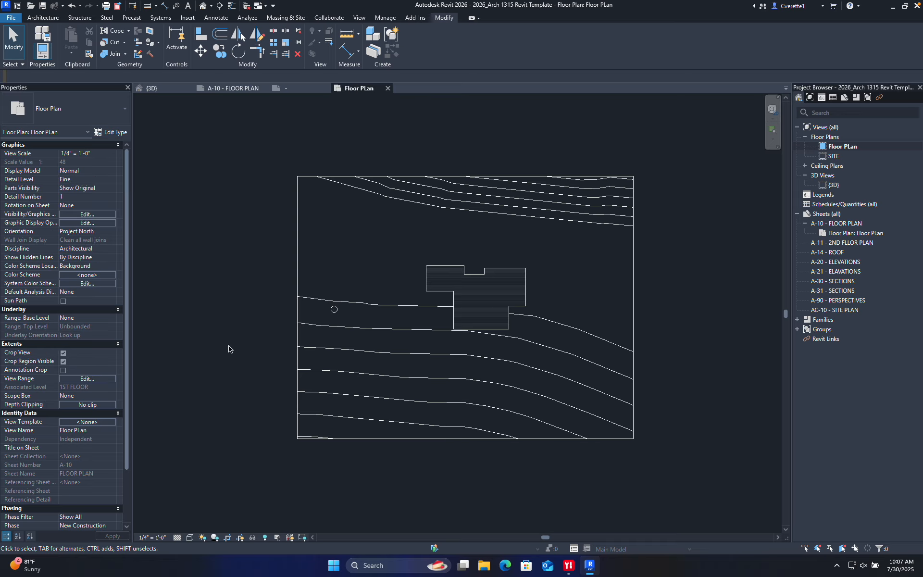
- Place four Interior Elevation - EH 2 markers around the floor slab, one outside each of its four sides
{"action": "scroll", "coordinate": [477, 283], "scroll_direction": "up", "scroll_amount": 8}
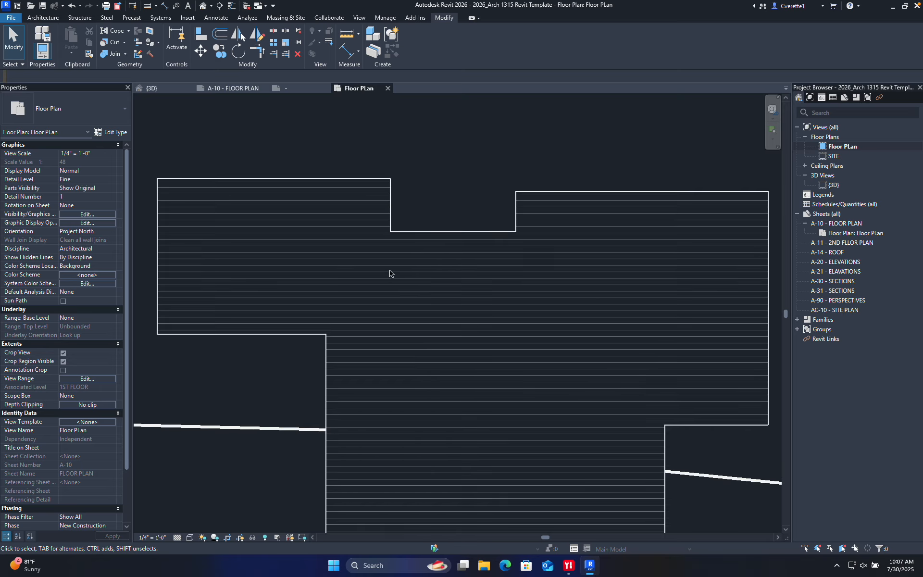
{"action": "scroll", "coordinate": [653, 197], "scroll_direction": "down", "scroll_amount": 3}
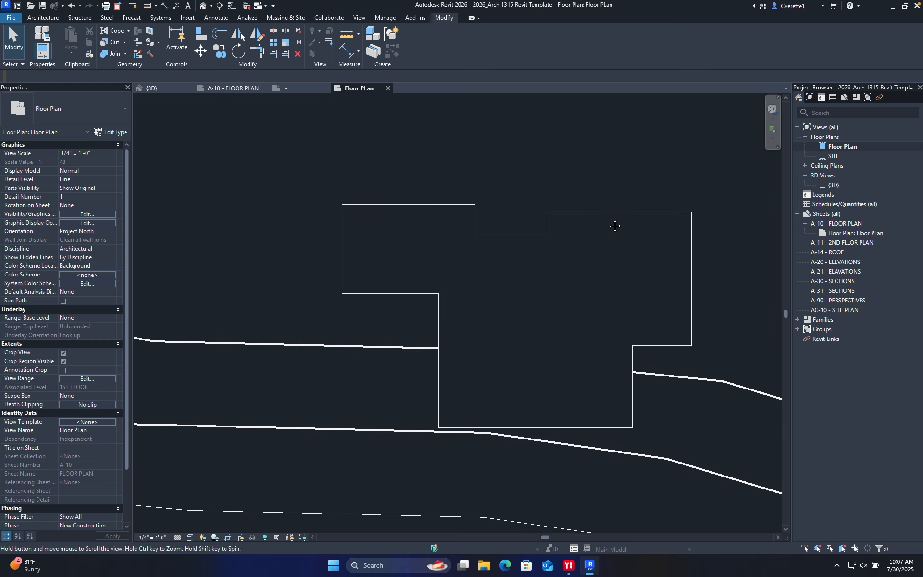
{"action": "left_click", "coordinate": [362, 19]}
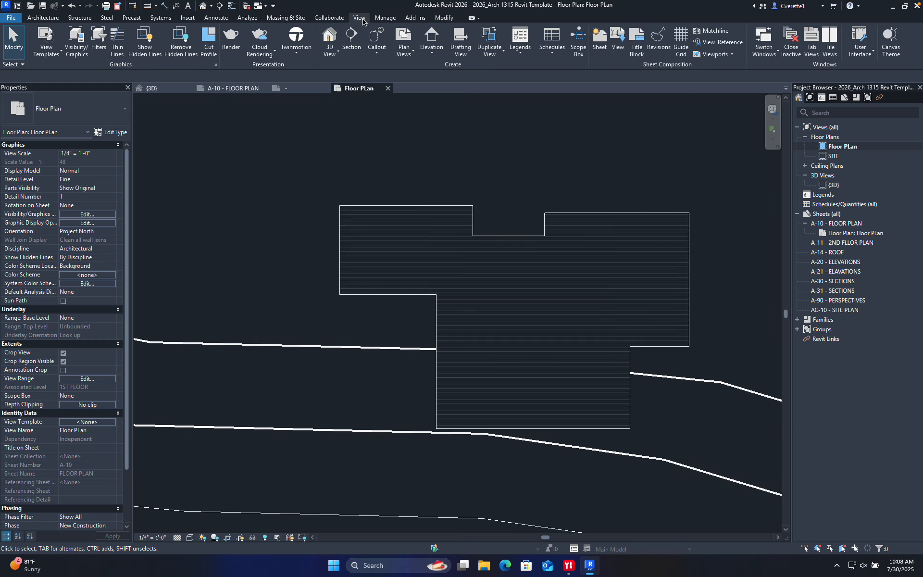
{"action": "left_click", "coordinate": [434, 54]}
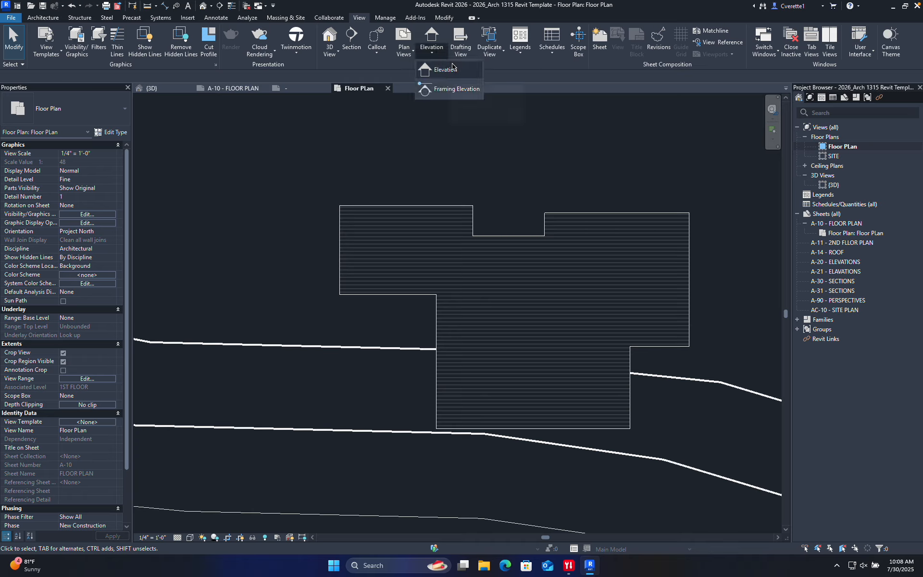
{"action": "left_click", "coordinate": [447, 70]}
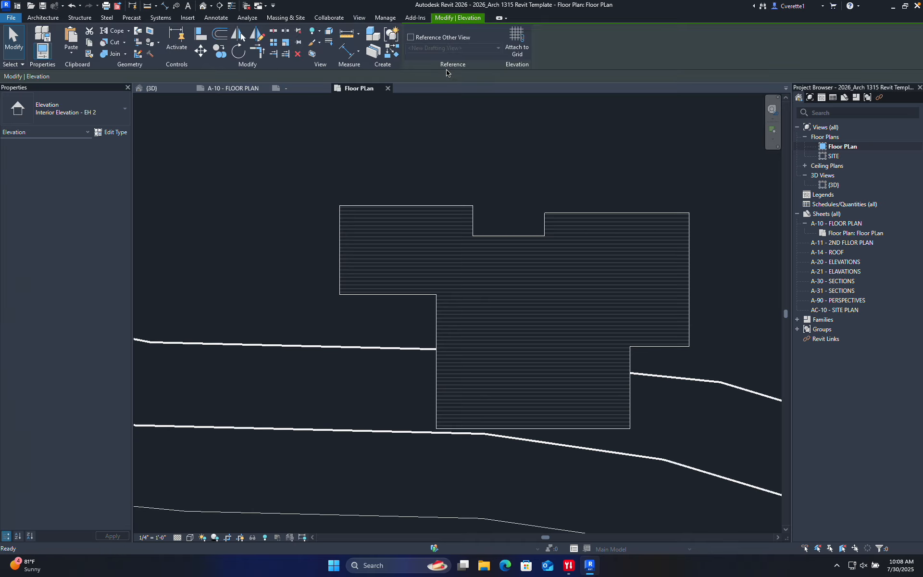
{"action": "left_click", "coordinate": [80, 112]}
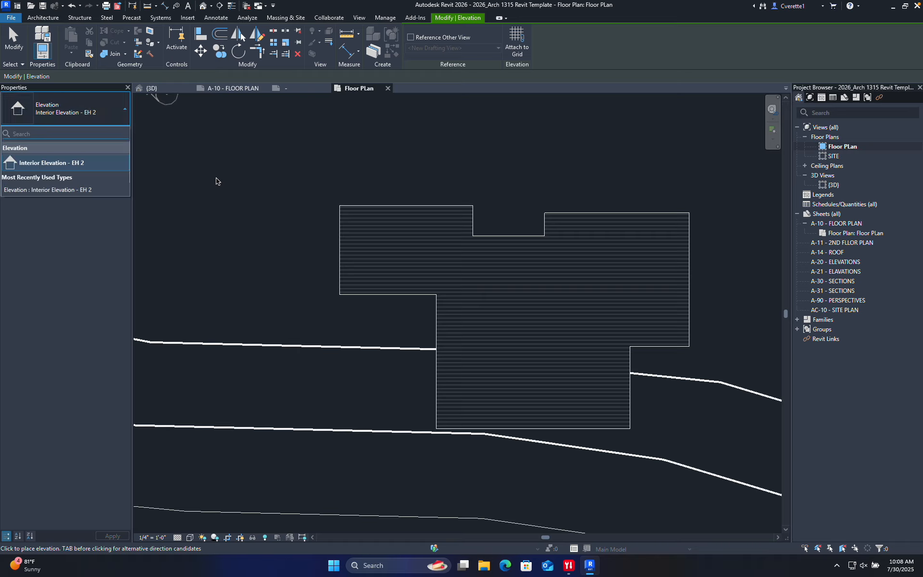
{"action": "left_click", "coordinate": [108, 163]}
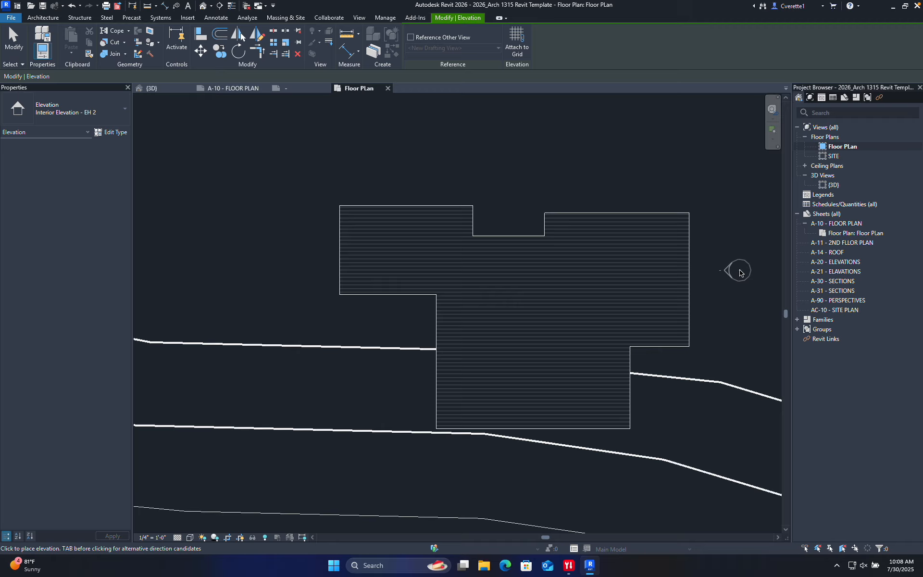
{"action": "left_click", "coordinate": [739, 272]}
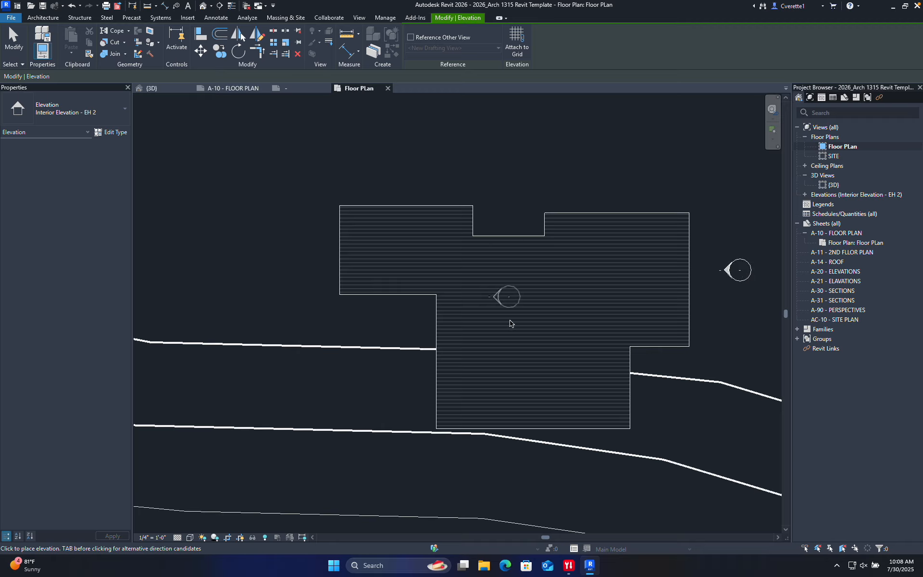
{"action": "left_click", "coordinate": [263, 277]}
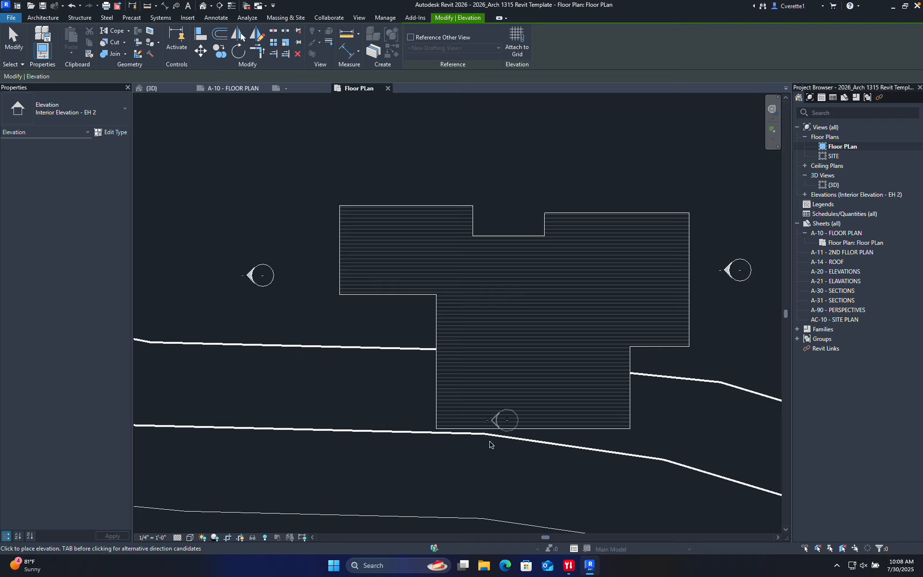
{"action": "left_click", "coordinate": [534, 483]}
{"action": "left_click", "coordinate": [515, 137]}
{"action": "key", "text": "Escape"}
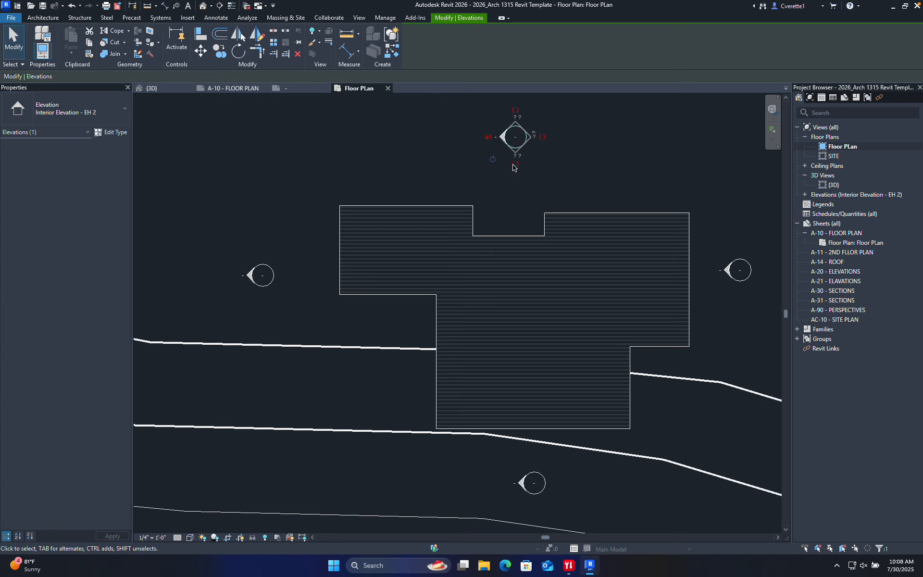
- Make the elevation marker above the slab look down toward it and delete that marker's left-facing view
{"action": "left_click", "coordinate": [514, 164]}
{"action": "left_click", "coordinate": [488, 137]}
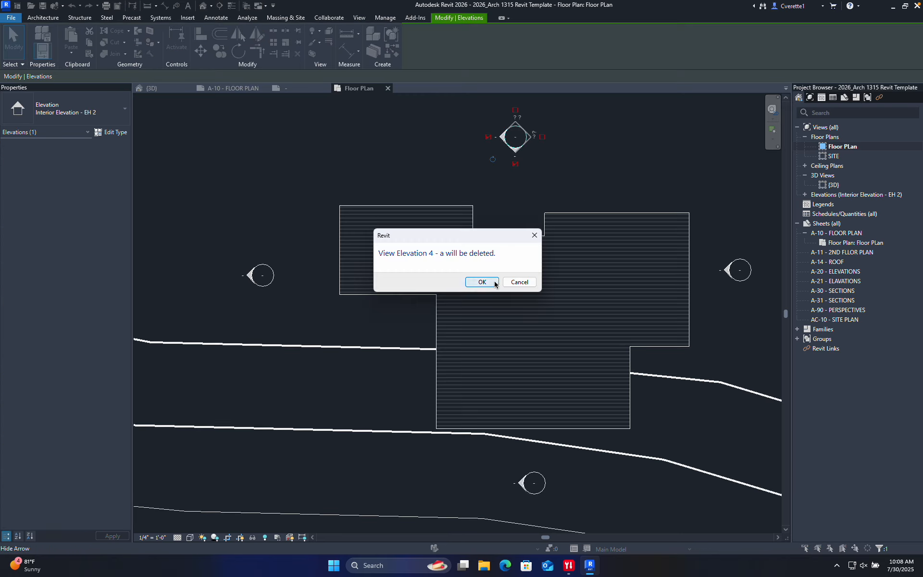
{"action": "left_click", "coordinate": [478, 281]}
- Make the elevation marker left of the slab look right toward it, delete its left-facing view, and list the project's elevation views
{"action": "left_click", "coordinate": [263, 286]}
{"action": "left_click", "coordinate": [262, 275]}
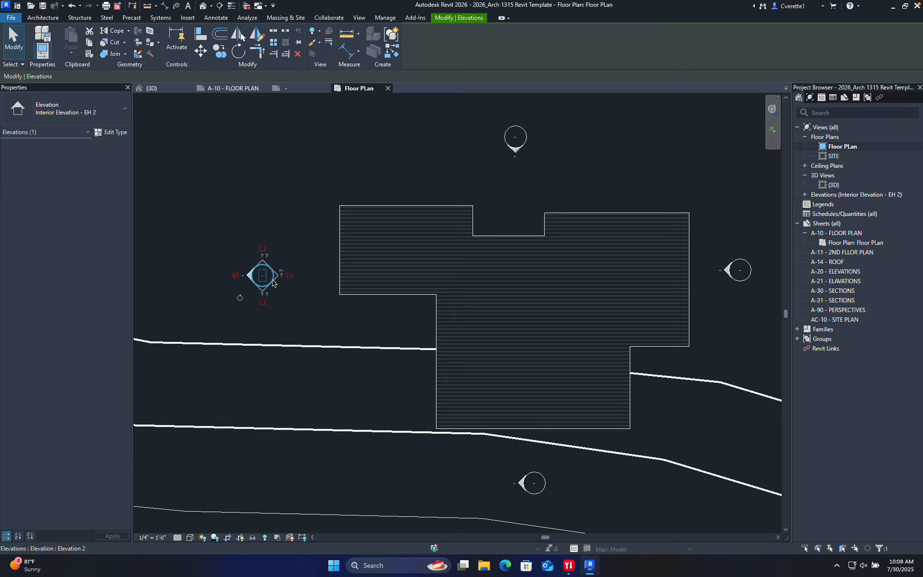
{"action": "left_click", "coordinate": [235, 275]}
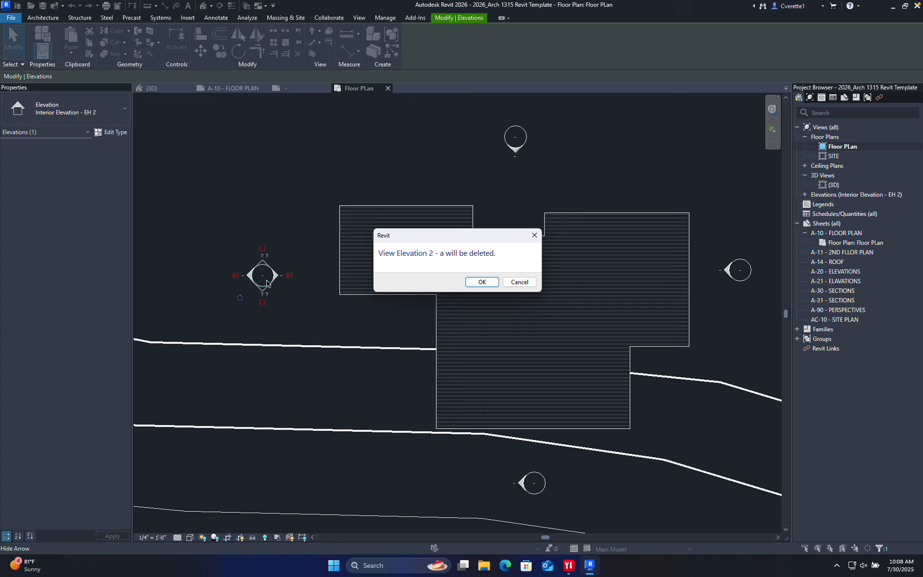
{"action": "left_click", "coordinate": [481, 281]}
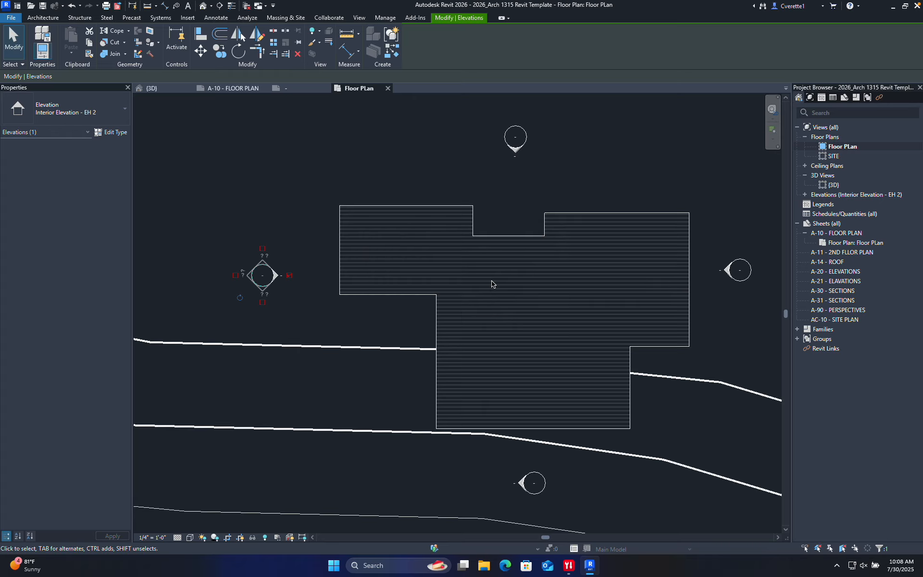
{"action": "double_click", "coordinate": [819, 194]}
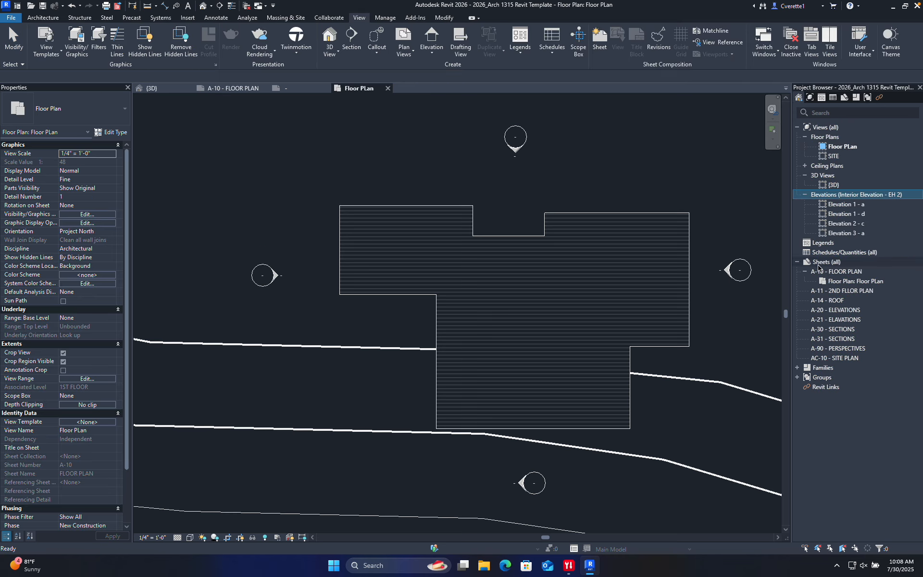
- Make the elevation marker below the slab look up toward it, delete its left-facing view, and deselect the marker
{"action": "left_click", "coordinate": [536, 474]}
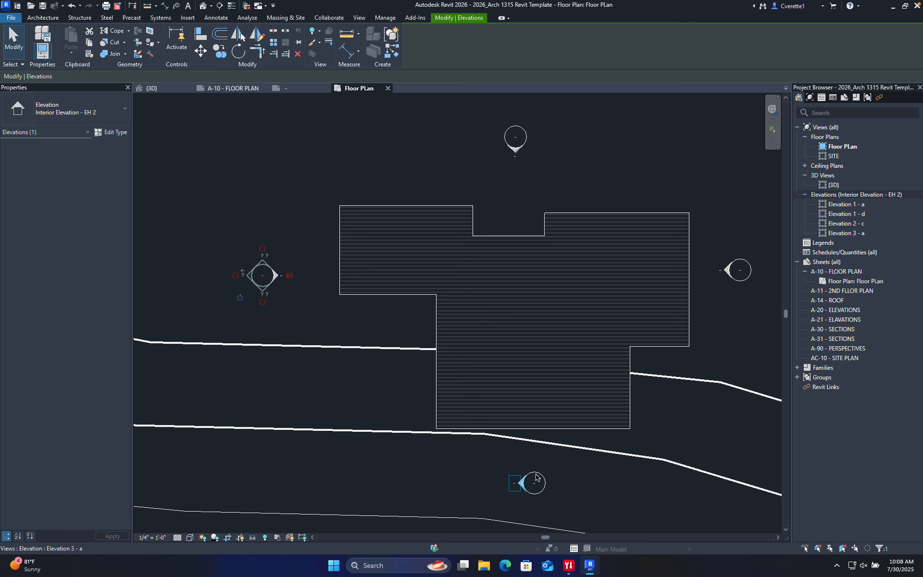
{"action": "left_click", "coordinate": [536, 477]}
{"action": "left_click", "coordinate": [535, 479]}
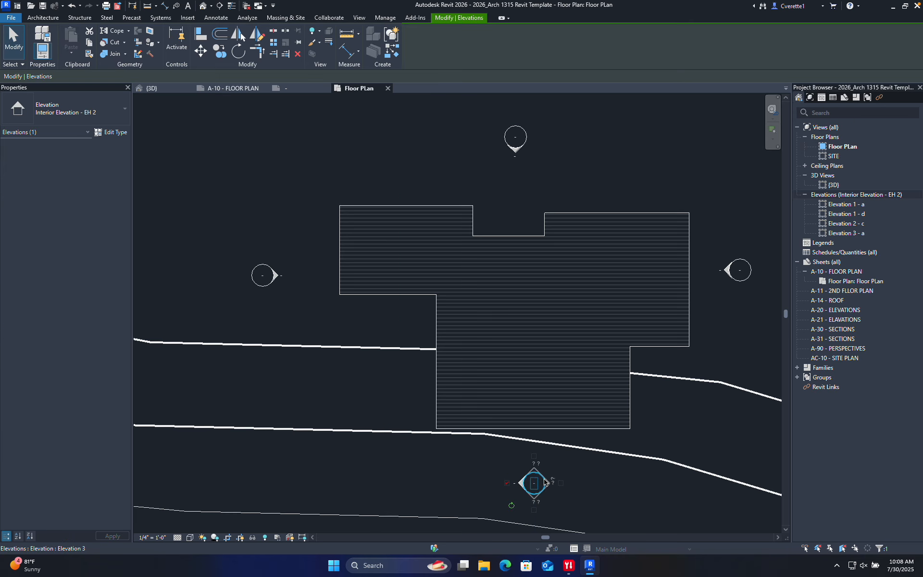
{"action": "left_click", "coordinate": [534, 456]}
{"action": "left_click", "coordinate": [506, 482]}
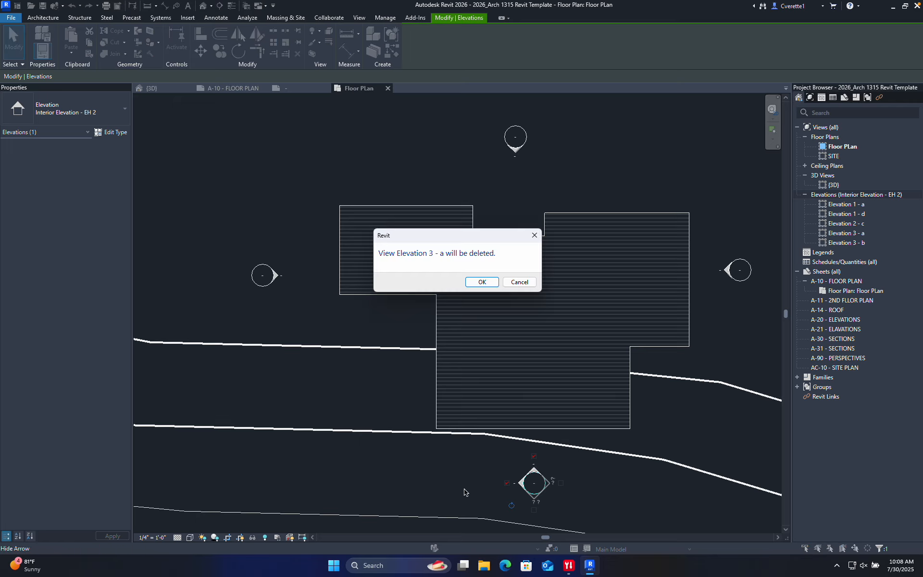
{"action": "left_click", "coordinate": [480, 282]}
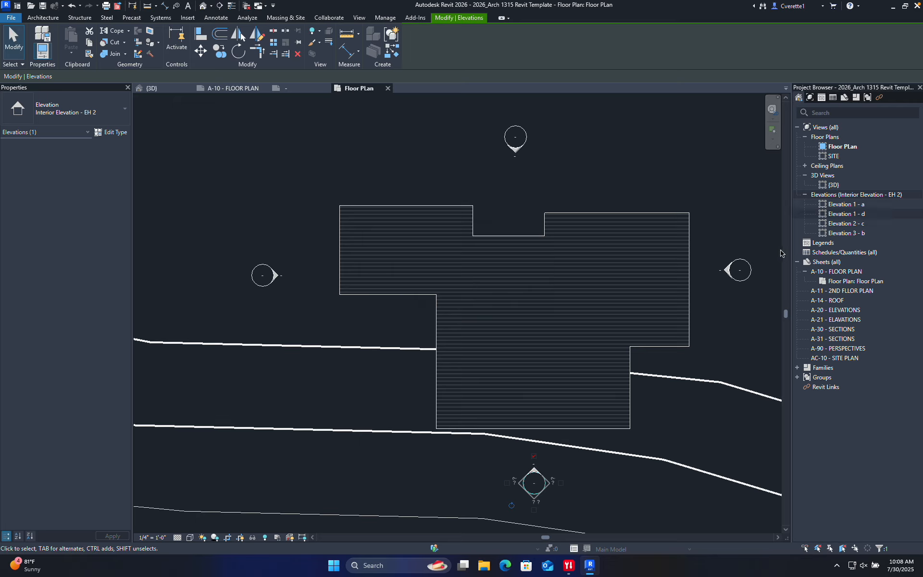
{"action": "left_click", "coordinate": [669, 439]}
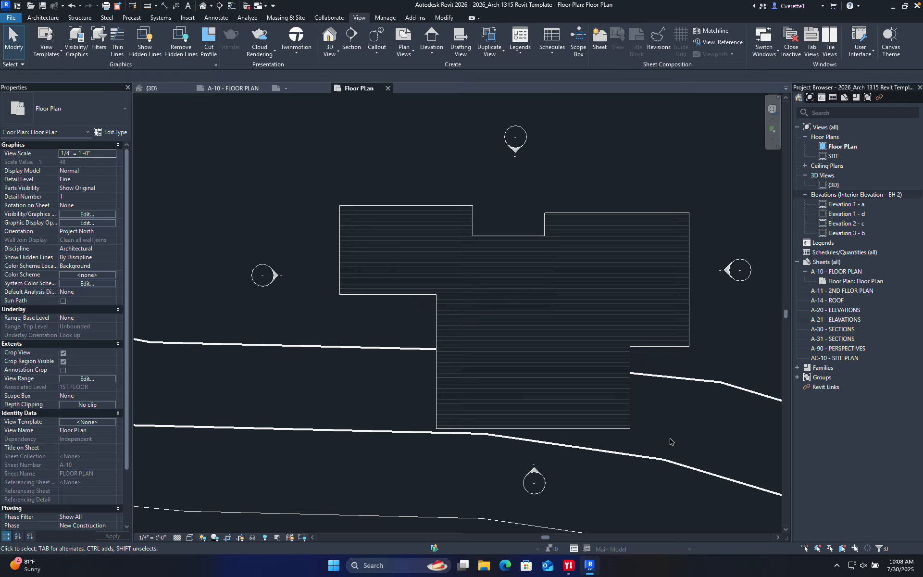
- Open Elevation 3 - b and extend its crop region above the 3rd floor level, below the terrain, and farther out to the left
{"action": "left_click", "coordinate": [532, 474]}
{"action": "double_click", "coordinate": [531, 475]}
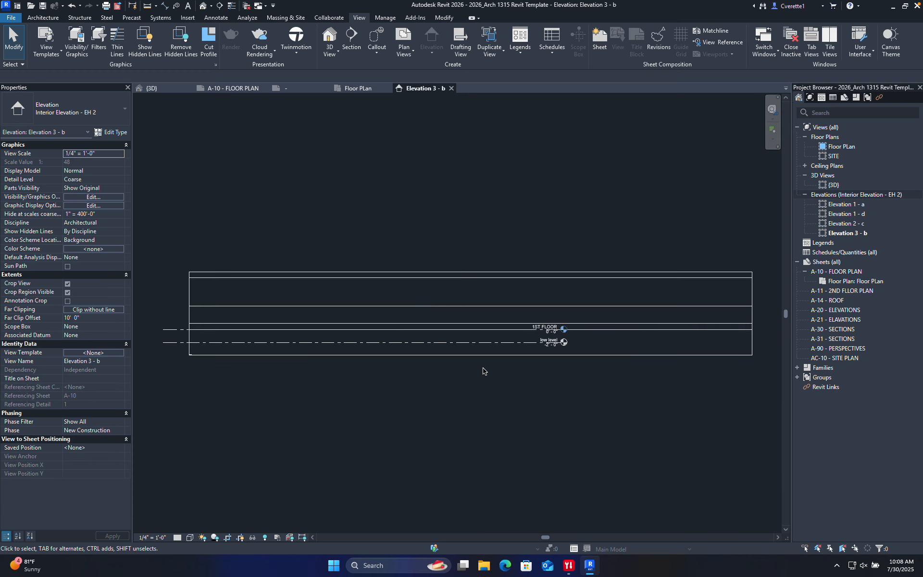
{"action": "left_click", "coordinate": [466, 273]}
{"action": "left_click_drag", "start_coordinate": [477, 185], "coordinate": [475, 166]}
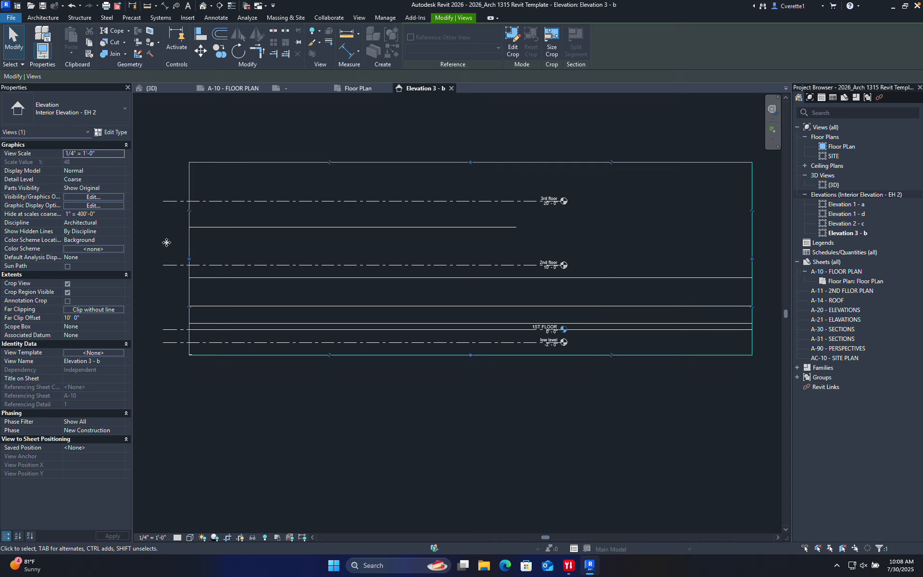
{"action": "left_click_drag", "start_coordinate": [470, 355], "coordinate": [476, 436]}
{"action": "scroll", "coordinate": [469, 364], "scroll_direction": "down", "scroll_amount": 2}
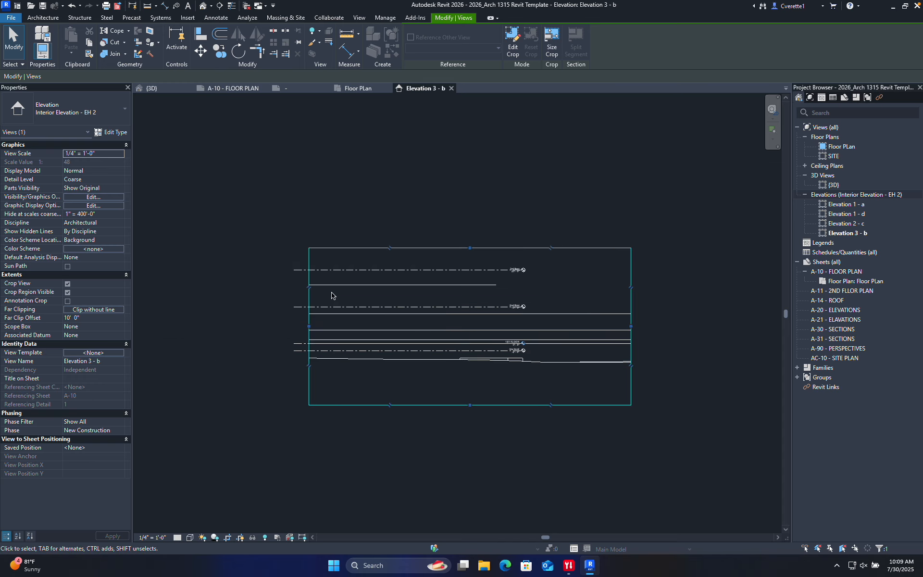
{"action": "left_click_drag", "start_coordinate": [309, 325], "coordinate": [234, 326]}
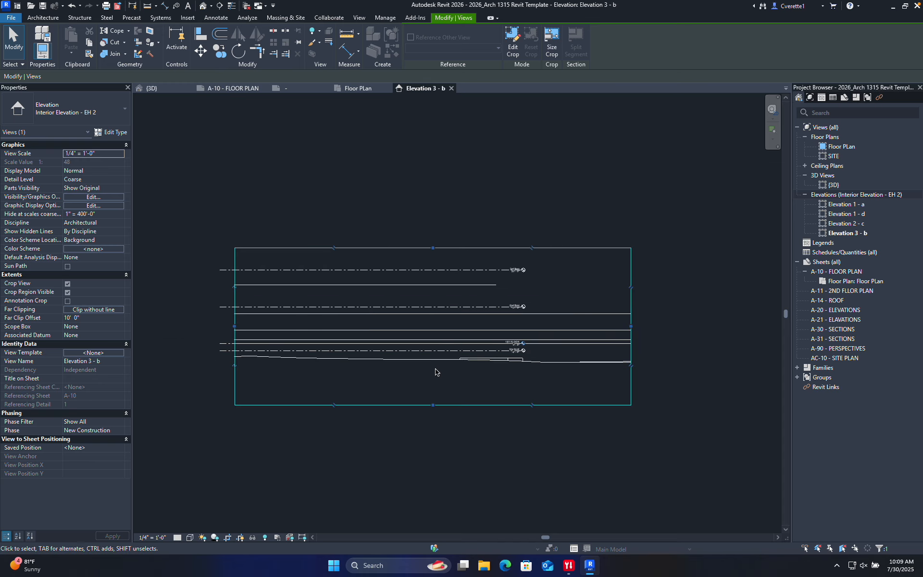
- Temporarily hide the imported My topo Lines.dwg contour lines in Elevation 3 - b
{"action": "middle_click_drag", "start_coordinate": [436, 372], "coordinate": [504, 363]}
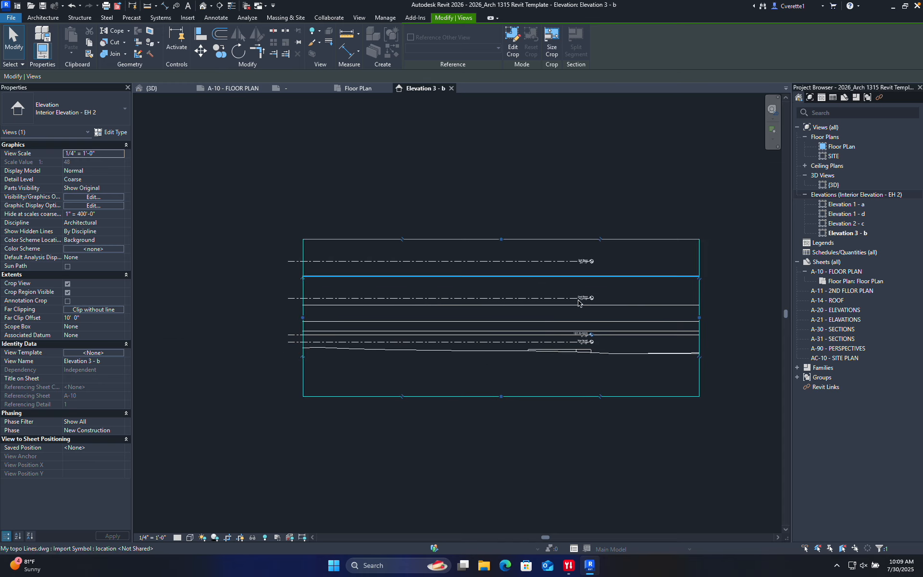
{"action": "left_click", "coordinate": [555, 277]}
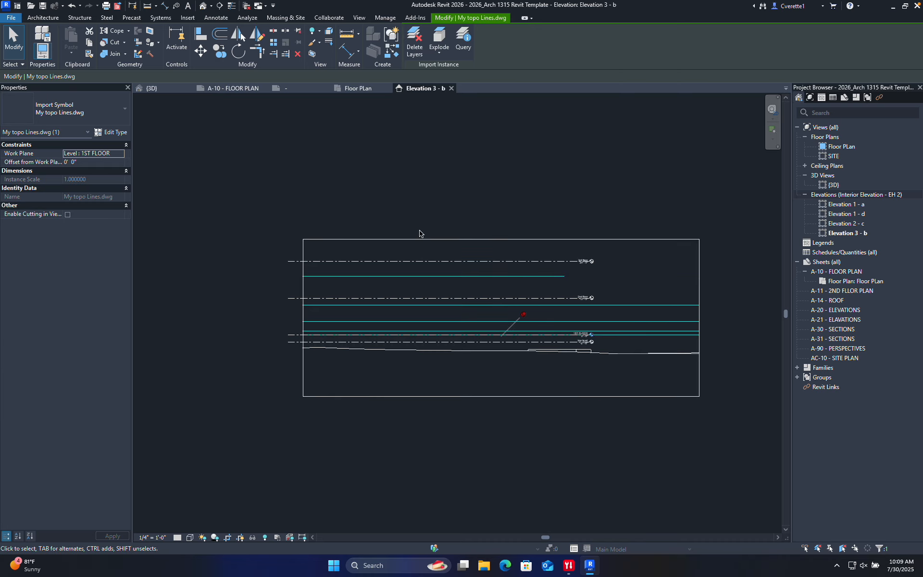
{"action": "key", "text": "h"}
{"action": "key", "text": "h"}
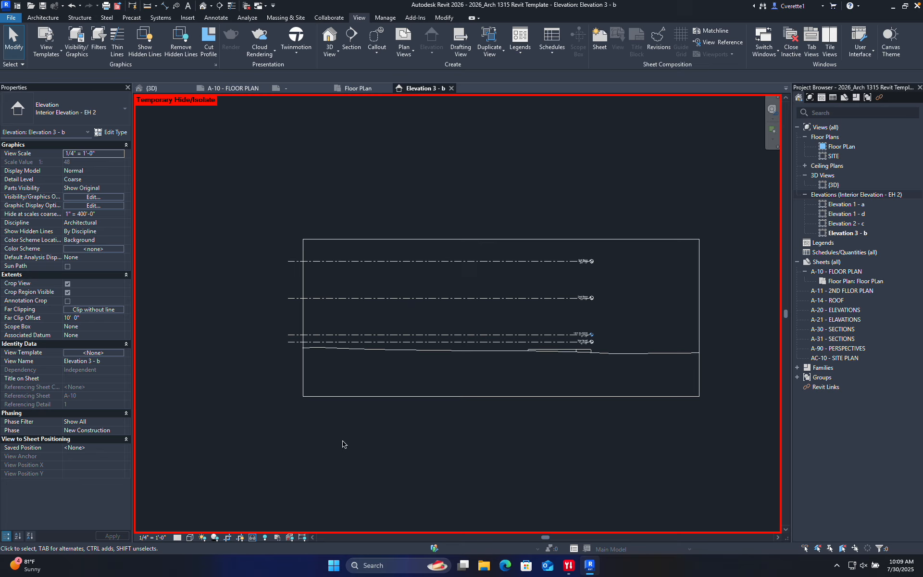
- Toggle the display of hidden elements in Elevation 3 - b and inspect the temporarily hidden My topo Lines.dwg import
{"action": "left_click", "coordinate": [264, 539]}
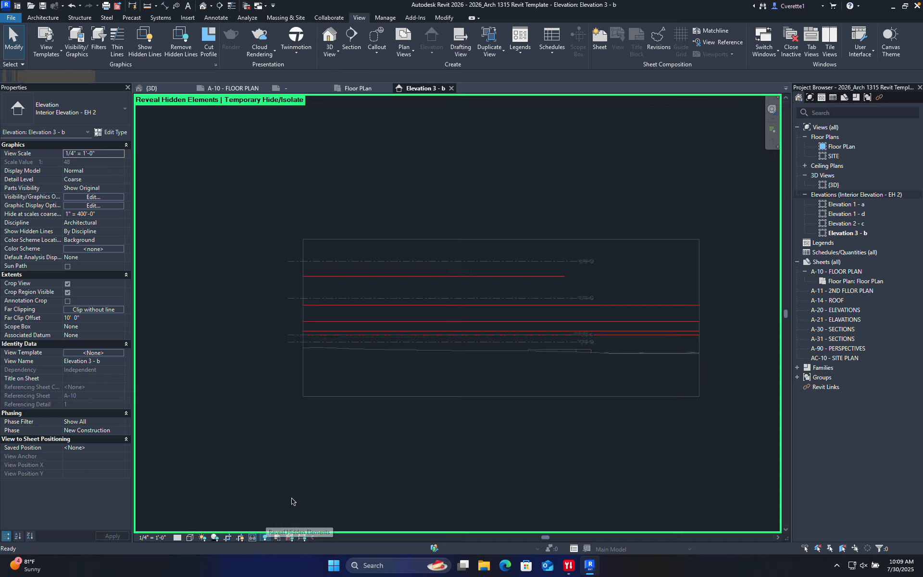
{"action": "left_click", "coordinate": [403, 277]}
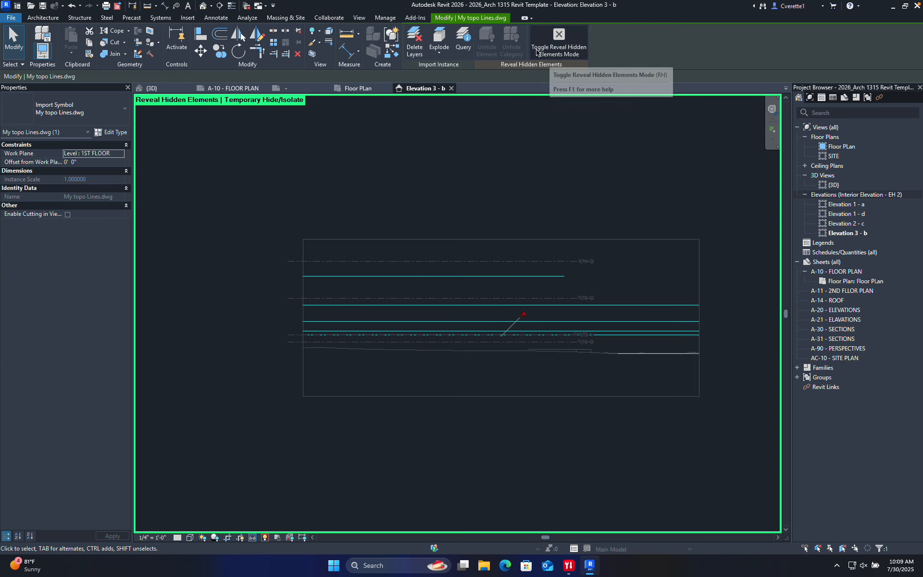
{"action": "left_click", "coordinate": [558, 45]}
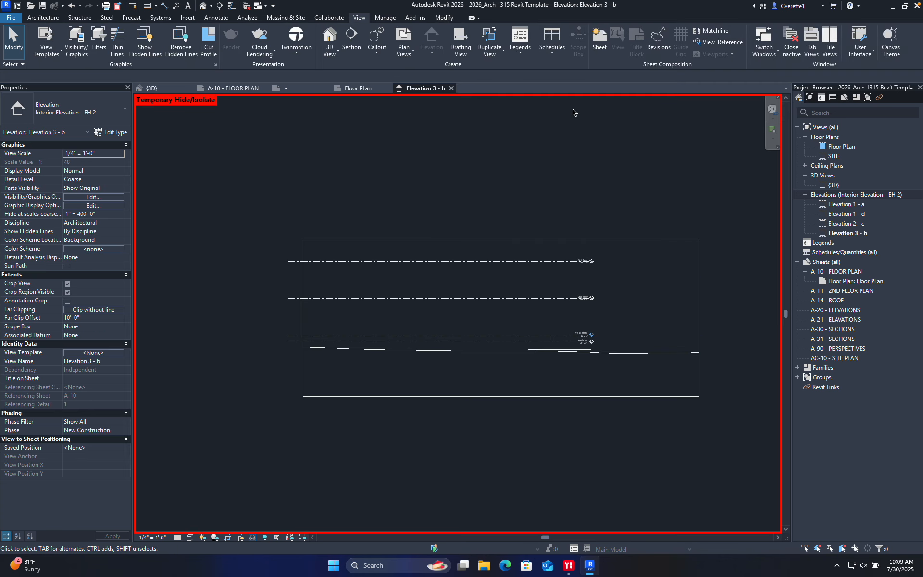
{"action": "left_click", "coordinate": [253, 537]}
{"action": "left_click", "coordinate": [265, 539]}
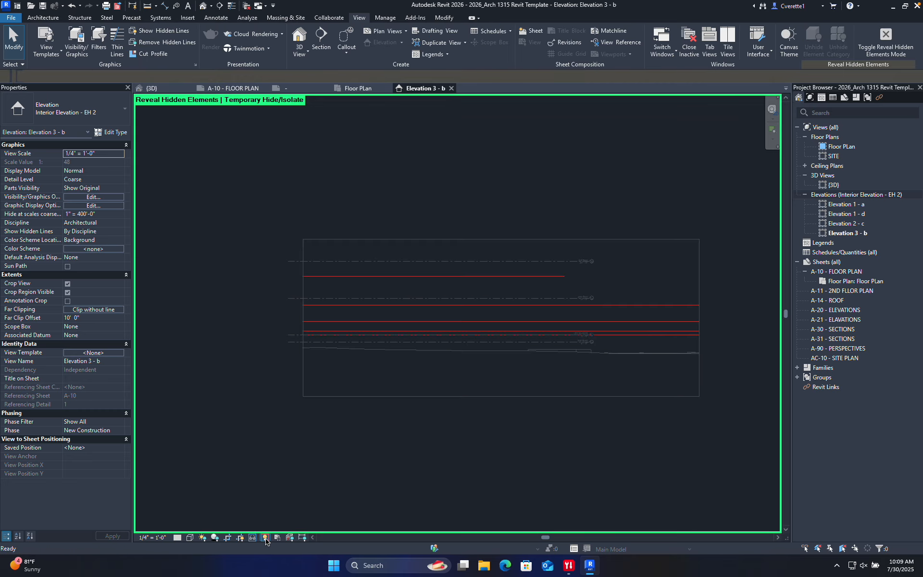
- Inspect the imported My topo Lines.dwg among the hidden elements of the elevation, and leave Reveal Hidden Elements mode
{"action": "left_click", "coordinate": [265, 539]}
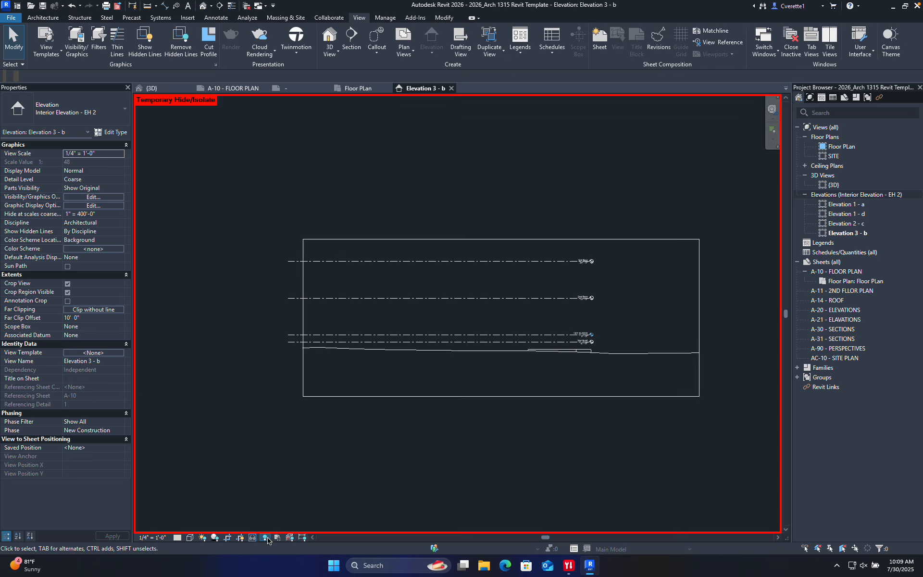
{"action": "left_click", "coordinate": [264, 537]}
{"action": "left_click", "coordinate": [456, 312]}
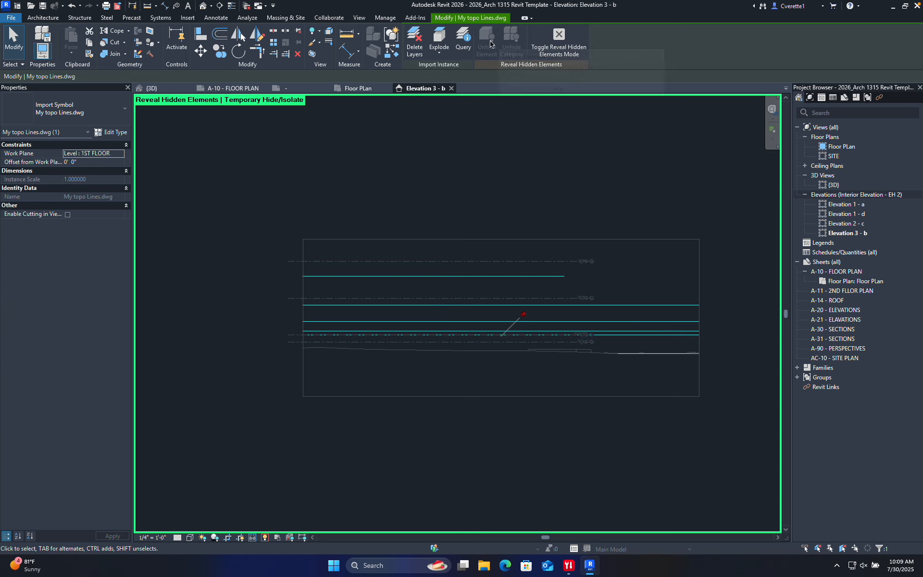
{"action": "left_click", "coordinate": [492, 192]}
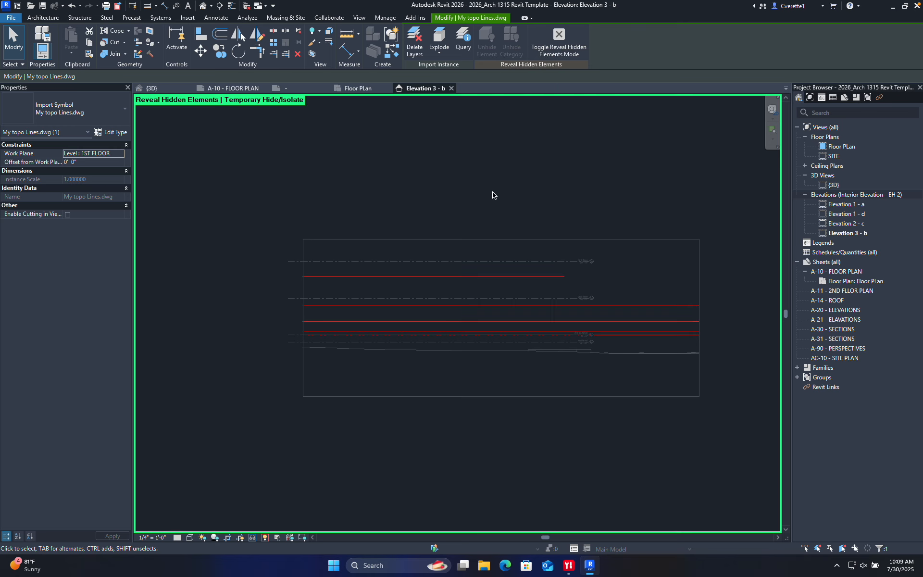
{"action": "left_click", "coordinate": [615, 305]}
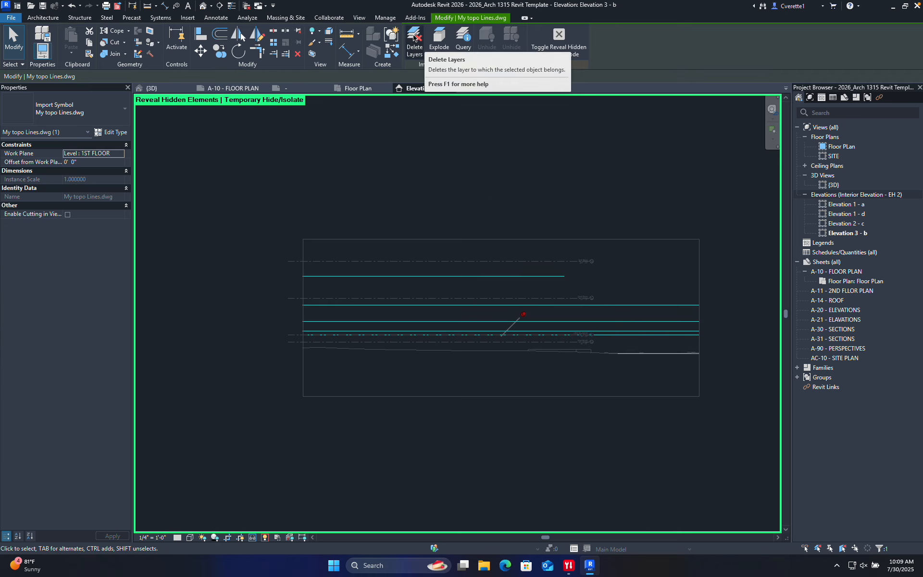
{"action": "left_click", "coordinate": [563, 44]}
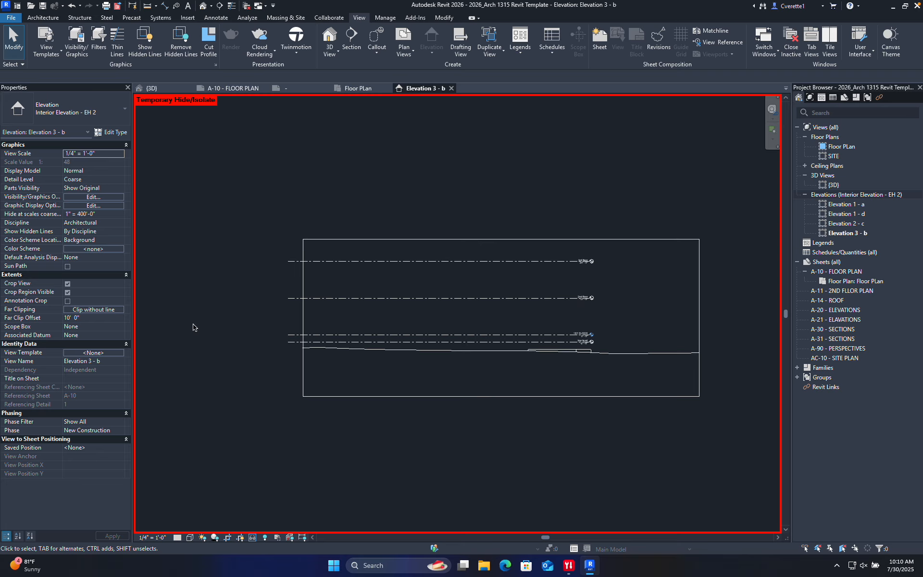
- Extend the elevation's crop region upward so it takes in the 4th floor and roof levels
{"action": "left_click", "coordinate": [303, 292]}
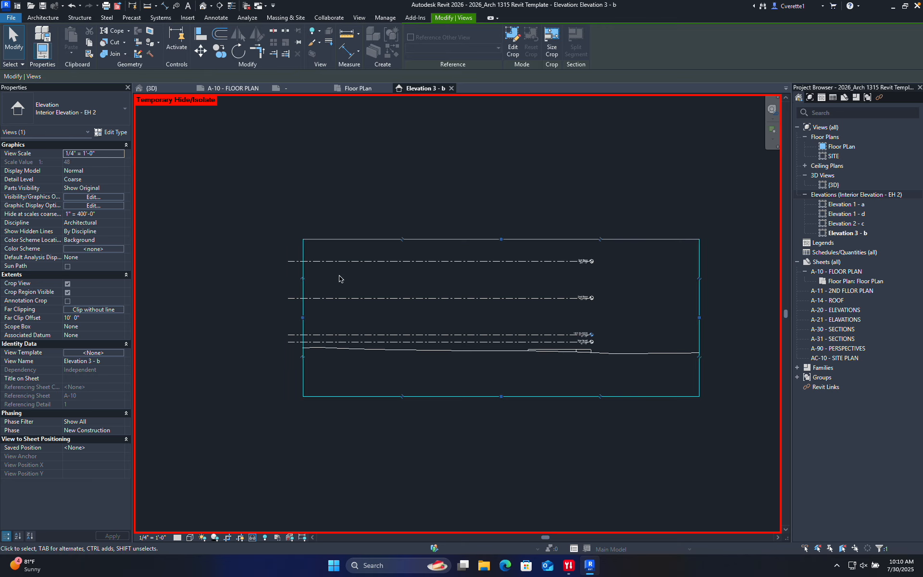
{"action": "left_click_drag", "start_coordinate": [501, 239], "coordinate": [502, 148]}
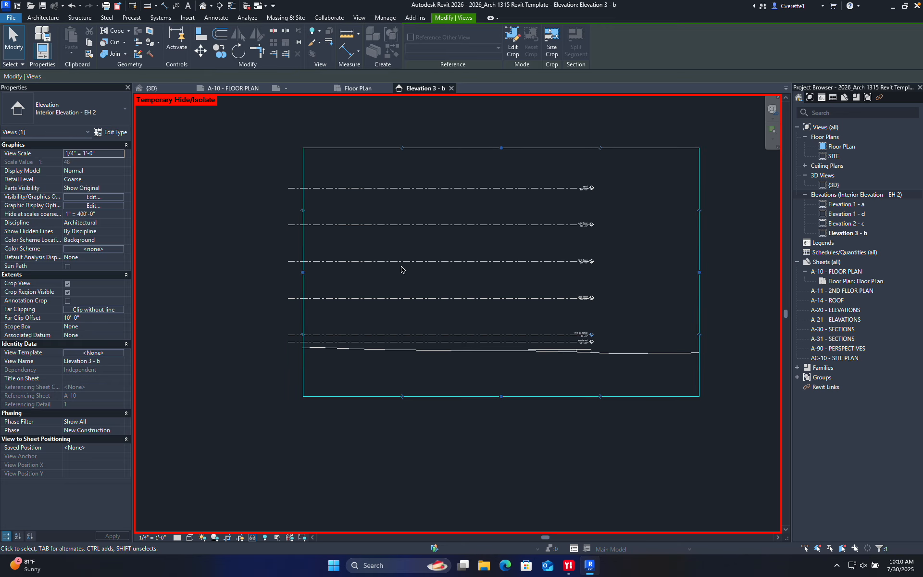
{"action": "scroll", "coordinate": [576, 188], "scroll_direction": "up", "scroll_amount": 6}
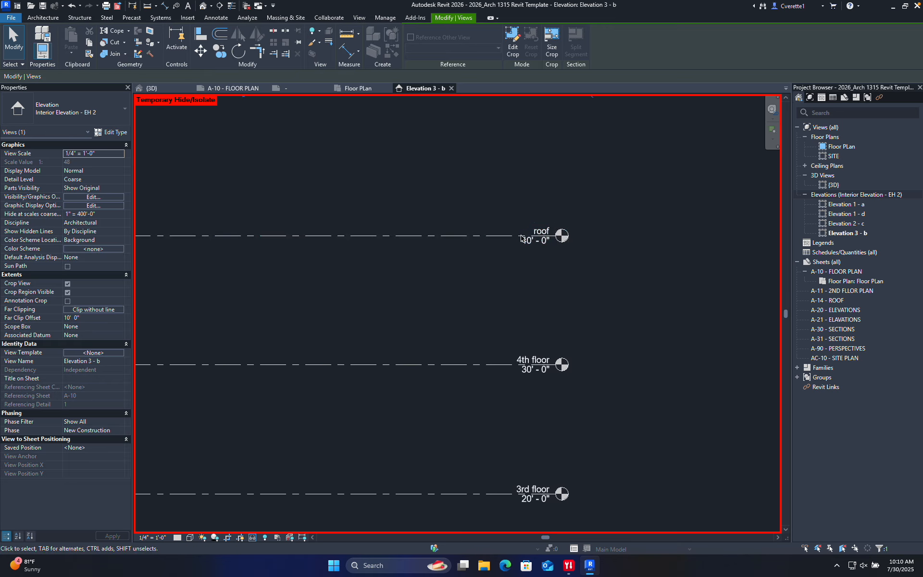
{"action": "scroll", "coordinate": [539, 236], "scroll_direction": "down", "scroll_amount": 4}
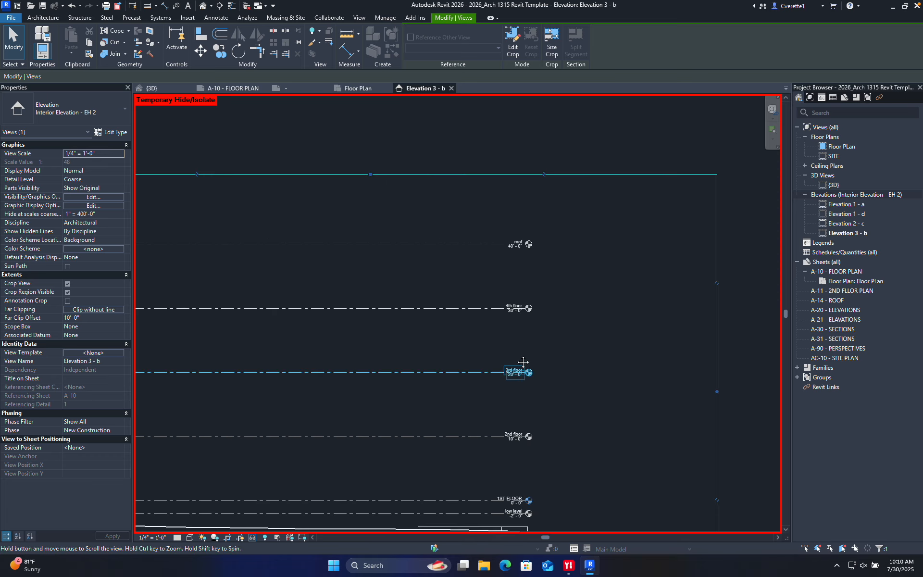
{"action": "middle_click_drag", "start_coordinate": [530, 373], "coordinate": [541, 294]}
{"action": "scroll", "coordinate": [487, 365], "scroll_direction": "up", "scroll_amount": 1}
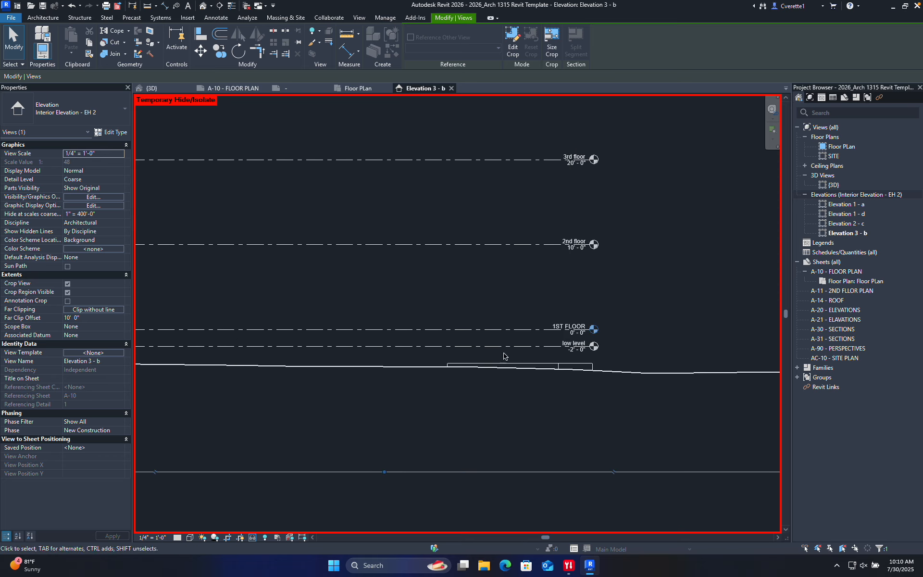
- Narrow the elevation's crop region from both sides to fit closely around the site floor and level heads
{"action": "left_click", "coordinate": [539, 369]}
{"action": "scroll", "coordinate": [533, 361], "scroll_direction": "down", "scroll_amount": 6}
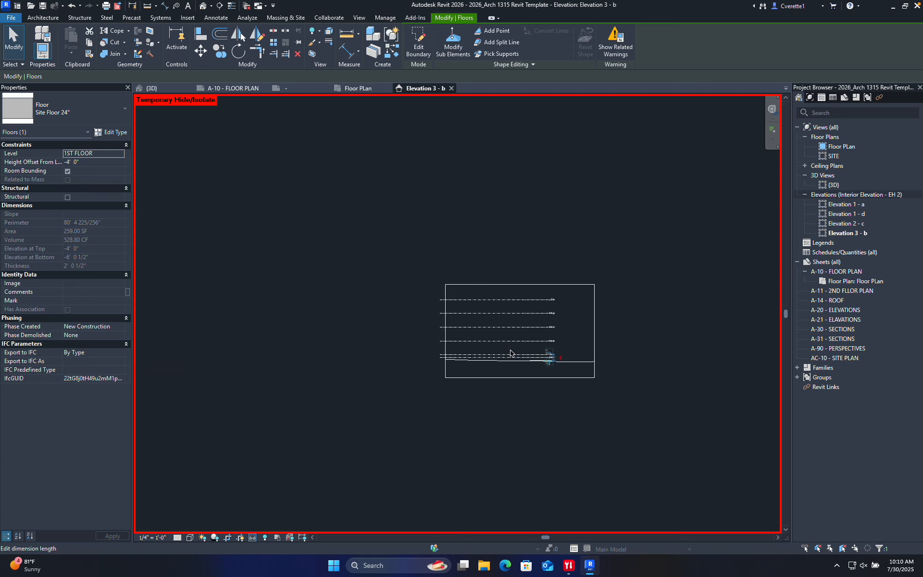
{"action": "left_click", "coordinate": [445, 338]}
{"action": "left_click_drag", "start_coordinate": [445, 331], "coordinate": [512, 332]}
{"action": "left_click_drag", "start_coordinate": [595, 331], "coordinate": [573, 331]}
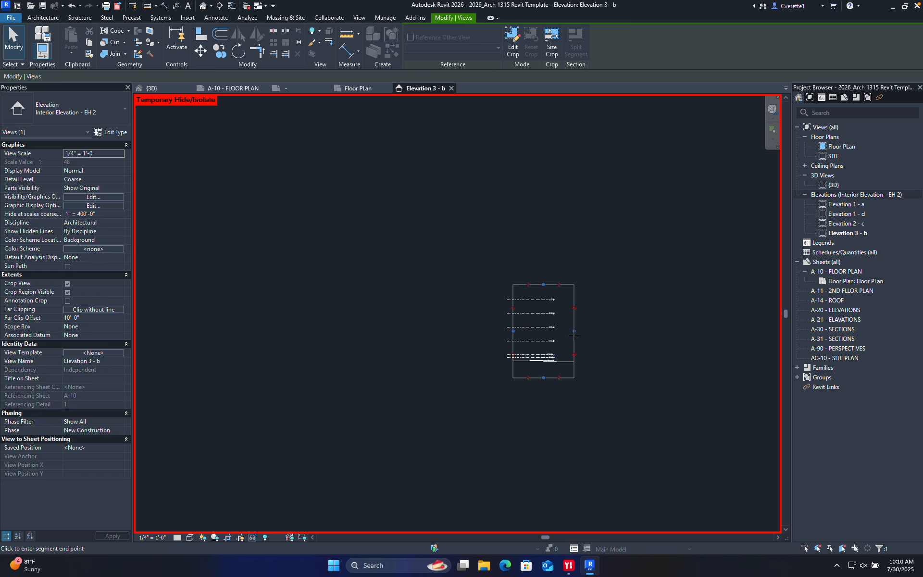
- Move the low level below the site floor and set its elevation to -12'
{"action": "scroll", "coordinate": [544, 378], "scroll_direction": "up", "scroll_amount": 8}
{"action": "scroll", "coordinate": [512, 273], "scroll_direction": "down", "scroll_amount": 2}
{"action": "middle_click_drag", "start_coordinate": [512, 274], "coordinate": [515, 388]}
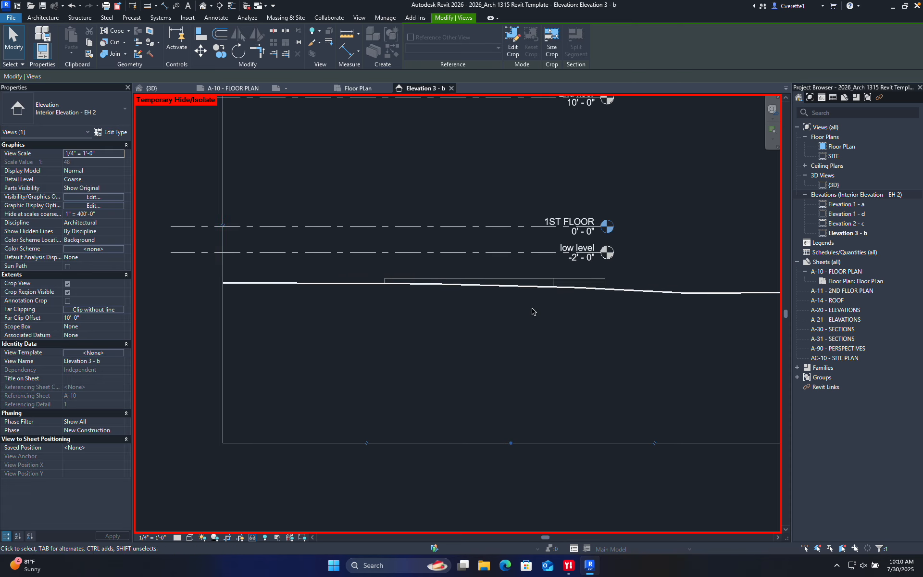
{"action": "left_click", "coordinate": [531, 284]}
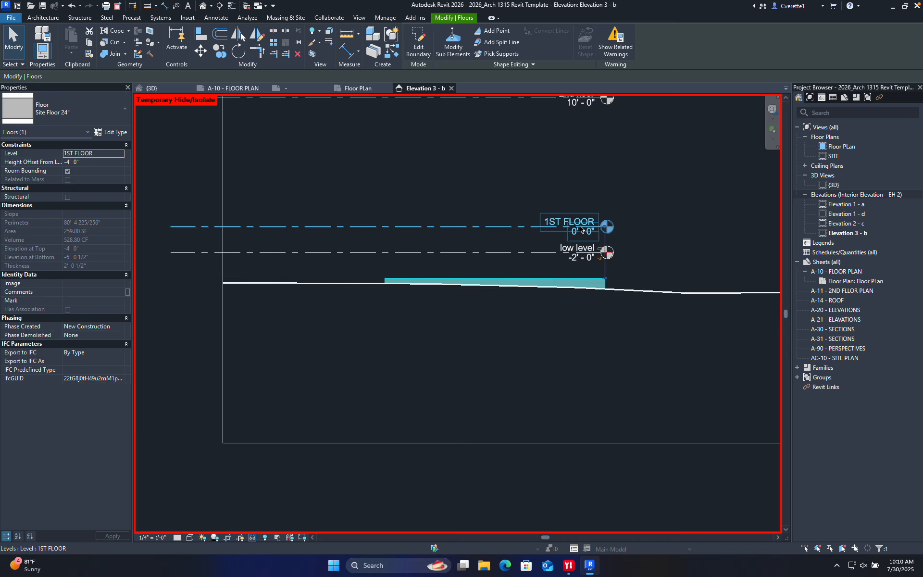
{"action": "left_click_drag", "start_coordinate": [546, 254], "coordinate": [551, 381]}
{"action": "left_click", "coordinate": [576, 377]}
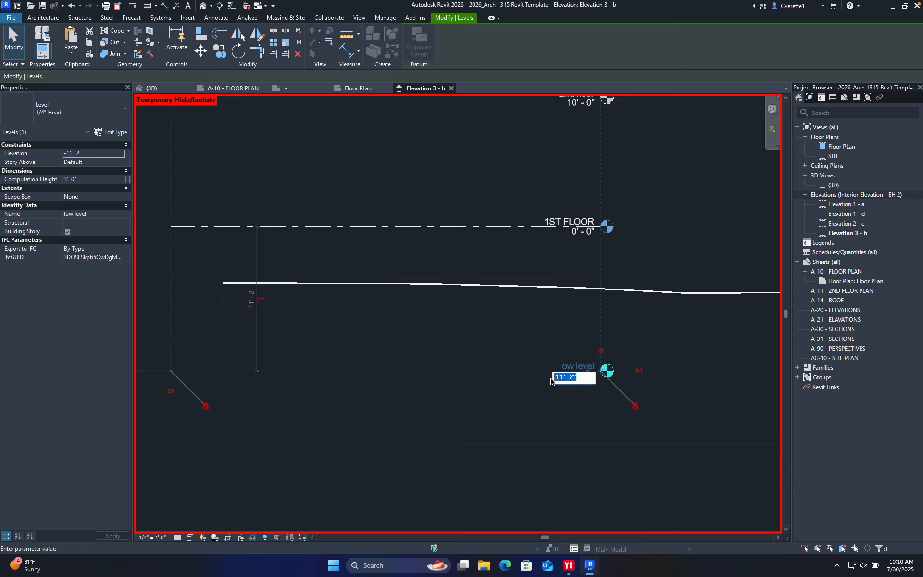
{"action": "type", "text": "-12"}
{"action": "key", "text": "Return"}
{"action": "left_click", "coordinate": [701, 347]}
- Place one aligned dimension string through the low level, 1ST FLOOR, 2nd floor and 3rd floor lines, outside the crop region
{"action": "scroll", "coordinate": [721, 349], "scroll_direction": "down", "scroll_amount": 4}
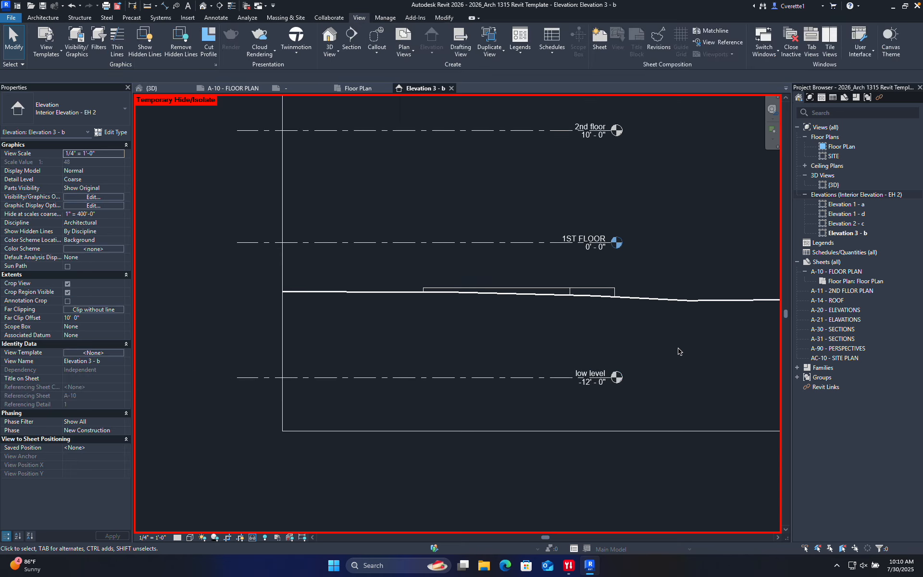
{"action": "key", "text": "d"}
{"action": "key", "text": "i"}
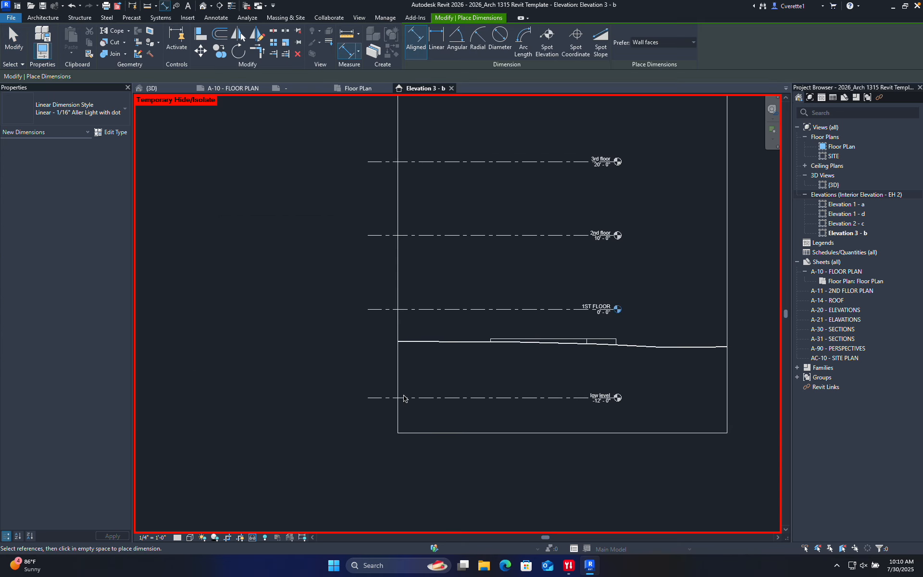
{"action": "left_click", "coordinate": [384, 398]}
{"action": "left_click", "coordinate": [380, 310]}
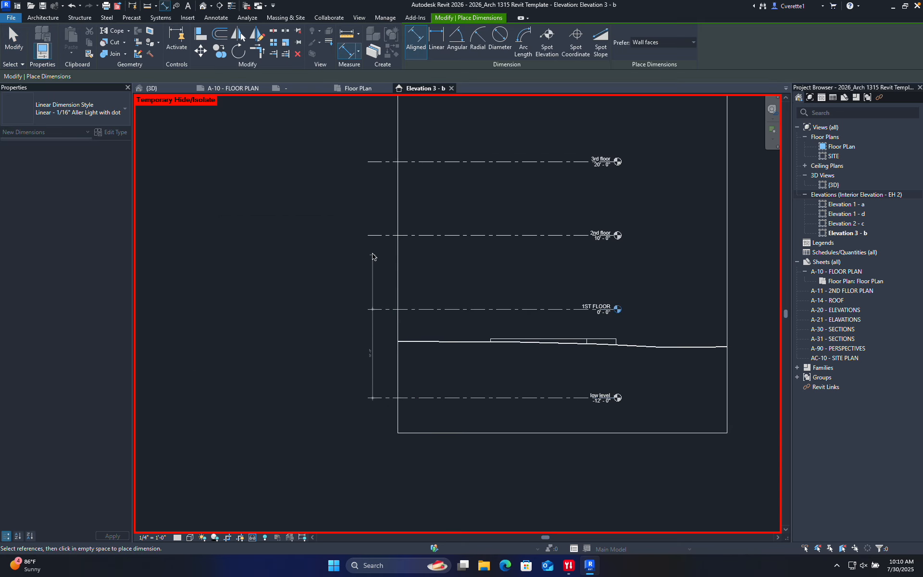
{"action": "left_click", "coordinate": [373, 235]}
{"action": "left_click", "coordinate": [383, 162]}
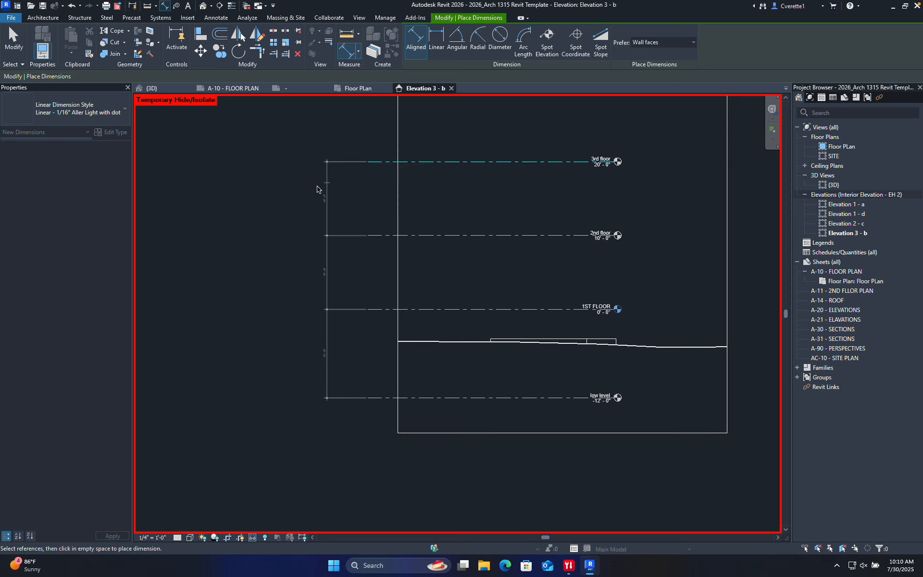
{"action": "left_click", "coordinate": [313, 188]}
{"action": "middle_click_drag", "start_coordinate": [414, 266], "coordinate": [377, 425]}
{"action": "key", "text": "Escape"}
{"action": "key", "text": "Escape"}
- Delete the 4th floor and roof levels, accepting the related deletion, and expand the Ceiling Plans list in the project browser
{"action": "left_click_drag", "start_coordinate": [500, 268], "coordinate": [436, 160]}
{"action": "key", "text": "Delete"}
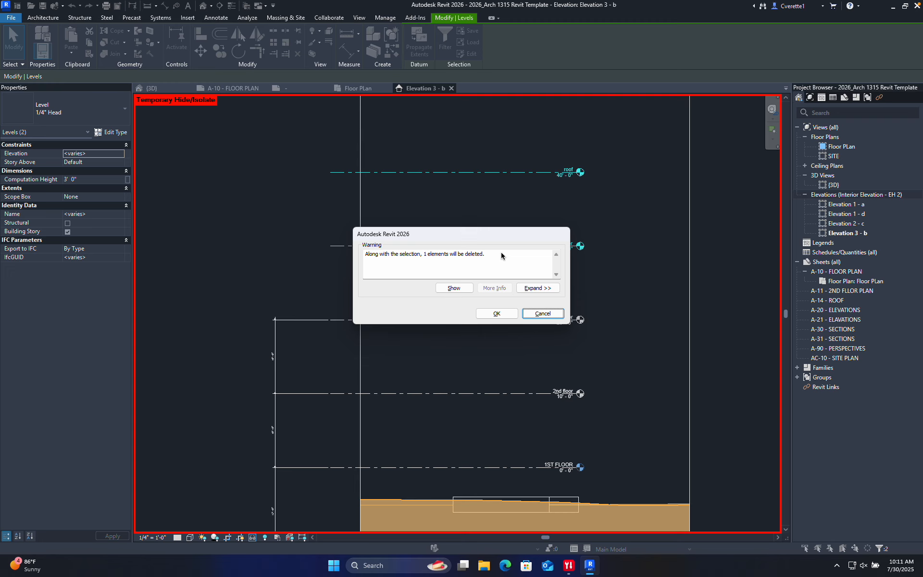
{"action": "left_click", "coordinate": [500, 314]}
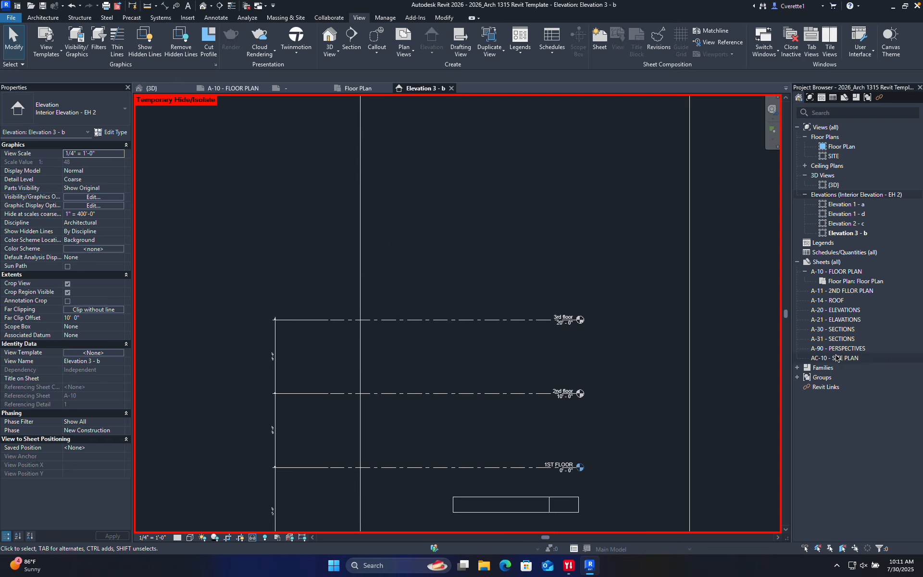
{"action": "left_click", "coordinate": [805, 166]}
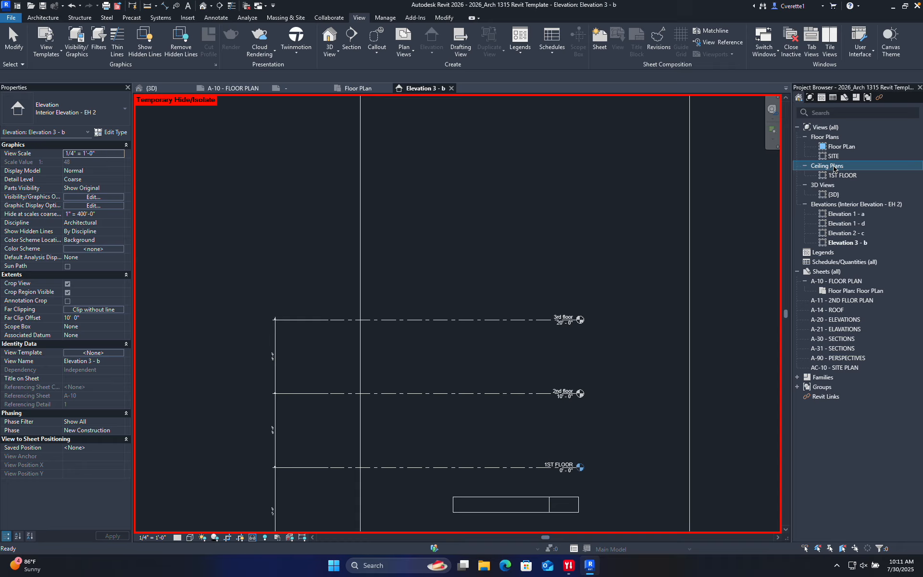
- Set the 1ST FLOOR level's elevation to -4'
{"action": "scroll", "coordinate": [503, 241], "scroll_direction": "down", "scroll_amount": 2}
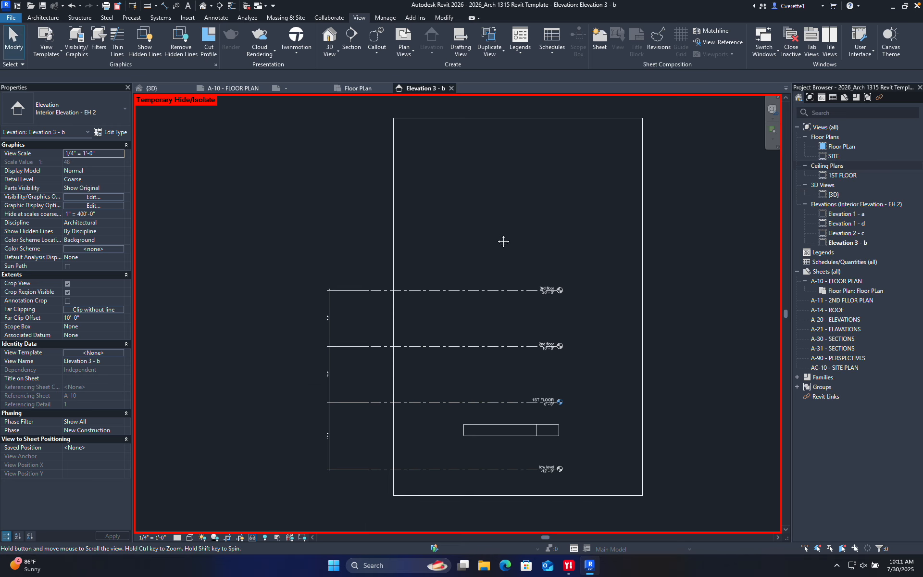
{"action": "middle_click_drag", "start_coordinate": [503, 241], "coordinate": [480, 155]}
{"action": "scroll", "coordinate": [483, 332], "scroll_direction": "up", "scroll_amount": 5}
{"action": "middle_click_drag", "start_coordinate": [529, 350], "coordinate": [532, 342]}
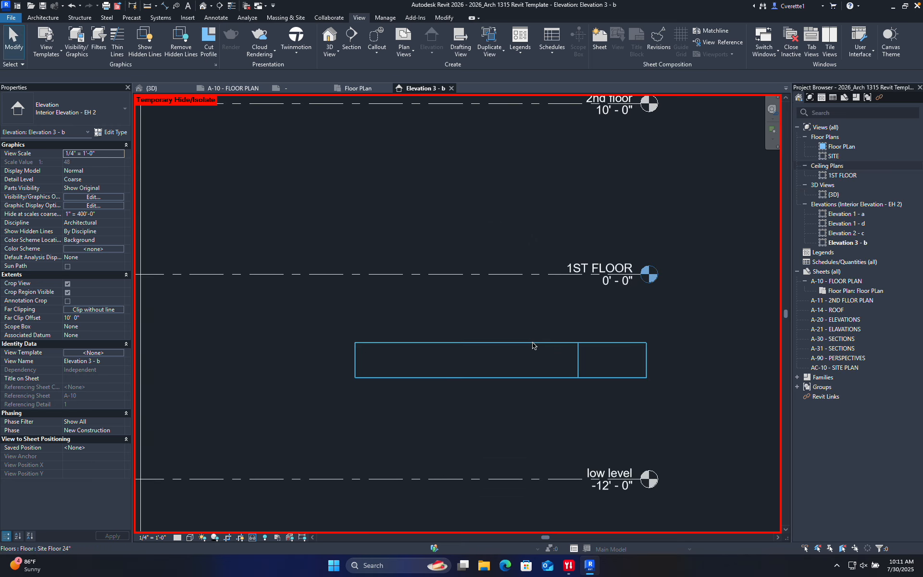
{"action": "left_click", "coordinate": [532, 345]}
{"action": "scroll", "coordinate": [607, 356], "scroll_direction": "down", "scroll_amount": 5}
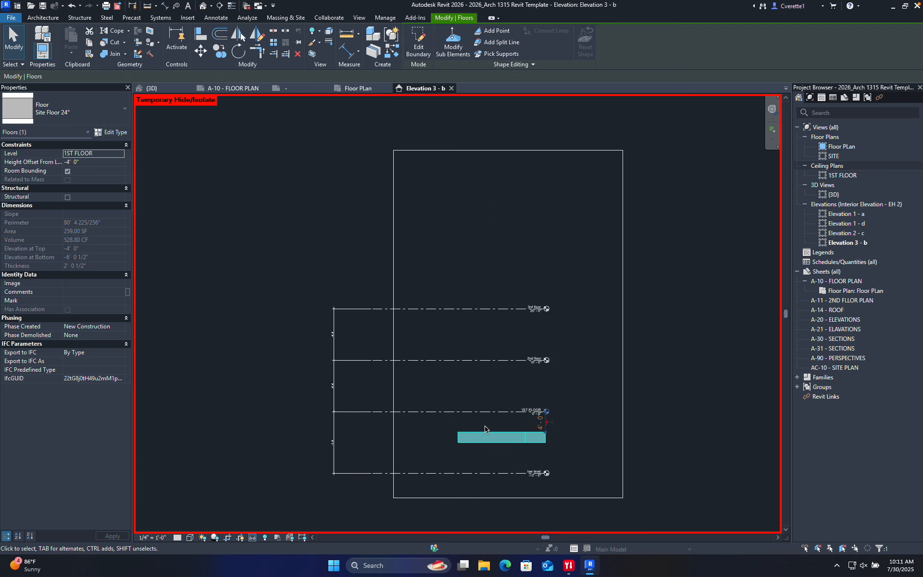
{"action": "scroll", "coordinate": [485, 429], "scroll_direction": "up", "scroll_amount": 3}
{"action": "left_click", "coordinate": [571, 377]}
{"action": "left_click", "coordinate": [573, 378]}
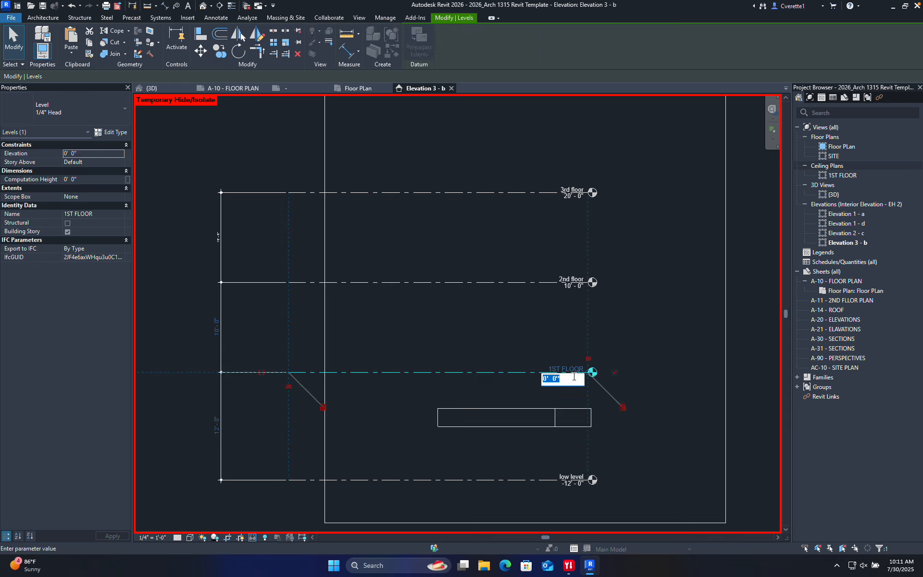
{"action": "type", "text": "-4"}
{"action": "key", "text": "Return"}
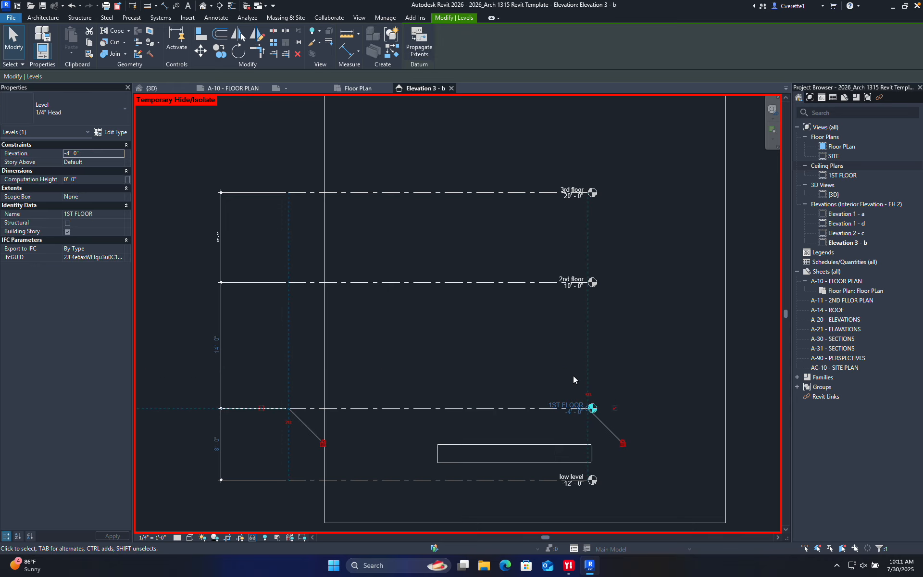
- Set the site floor's height offset from the 1ST FLOOR level to 0
{"action": "left_click", "coordinate": [556, 454]}
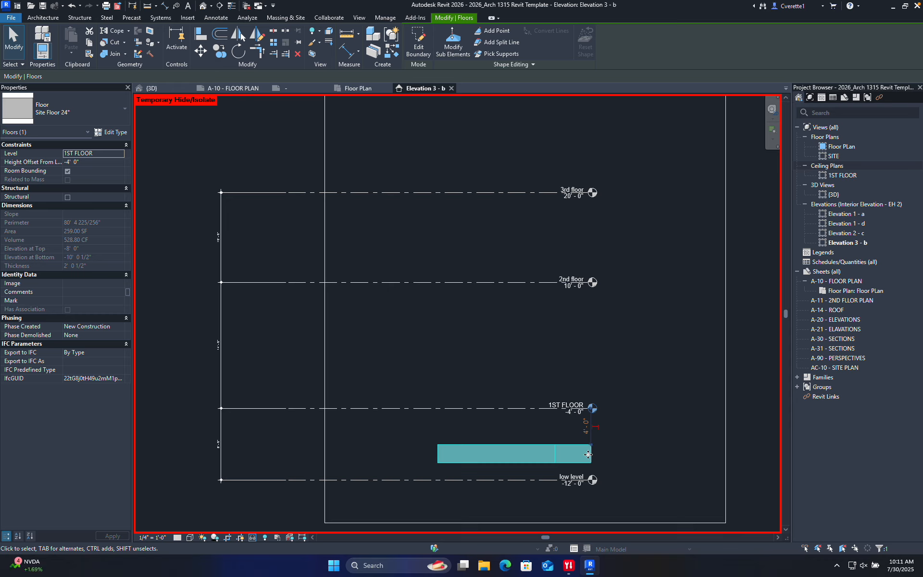
{"action": "left_click", "coordinate": [663, 457]}
{"action": "left_click", "coordinate": [557, 451]}
{"action": "left_click", "coordinate": [92, 164]}
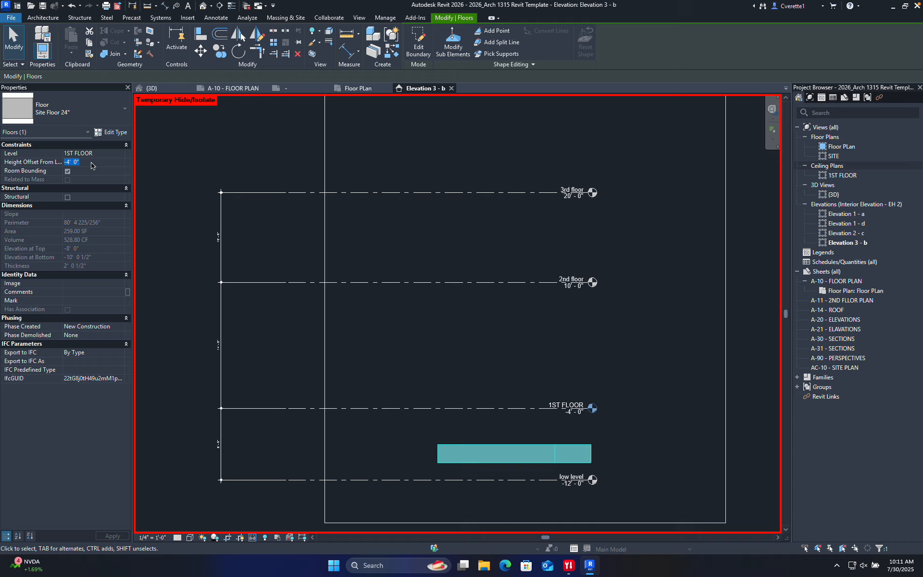
{"action": "type", "text": "0"}
{"action": "left_click", "coordinate": [611, 342]}
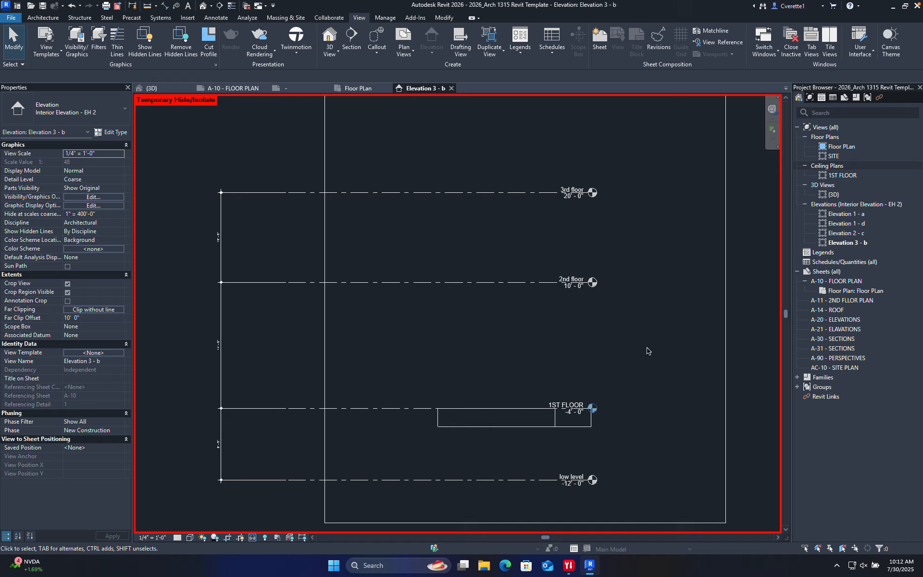
- Lengthen the 2nd floor level line, and the 1ST FLOOR line with its aligned levels, so the heads clear the site floor's end
{"action": "left_click", "coordinate": [411, 409]}
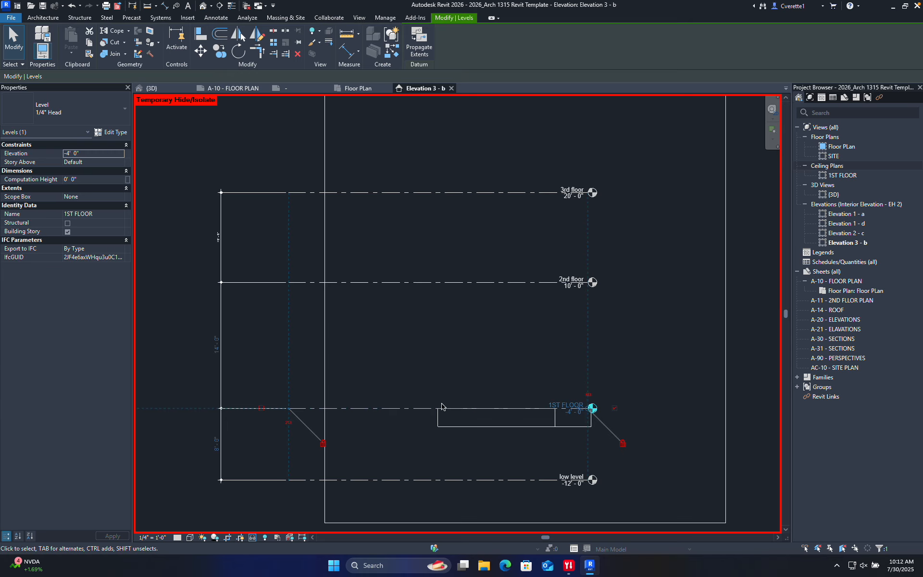
{"action": "left_click", "coordinate": [589, 286]}
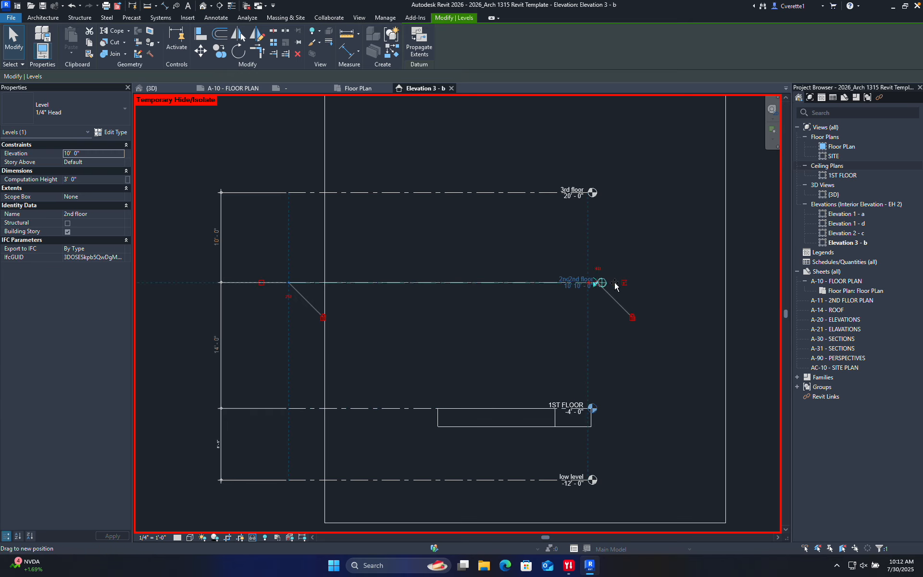
{"action": "left_click_drag", "start_coordinate": [591, 283], "coordinate": [654, 283]}
{"action": "scroll", "coordinate": [613, 404], "scroll_direction": "up", "scroll_amount": 1}
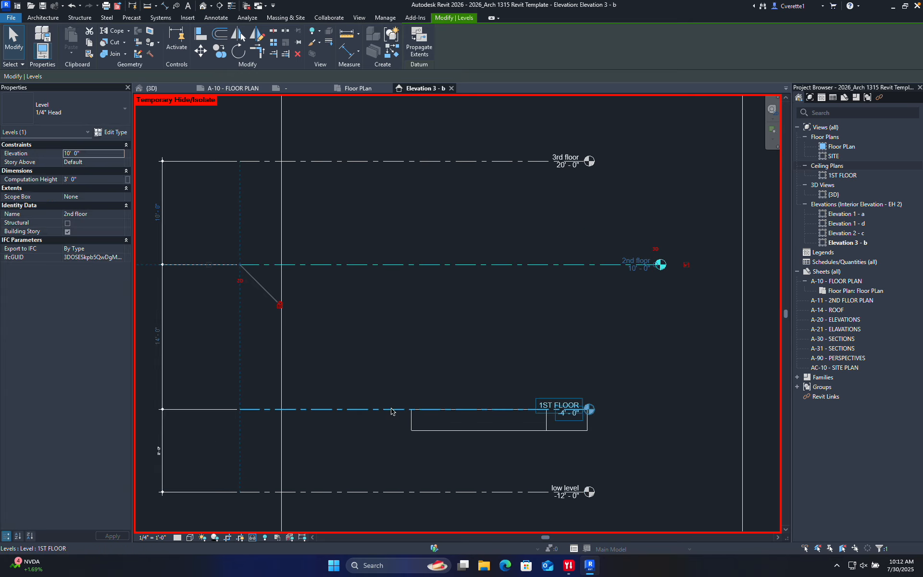
{"action": "left_click", "coordinate": [587, 410]}
{"action": "left_click_drag", "start_coordinate": [587, 409], "coordinate": [663, 409]}
{"action": "left_click", "coordinate": [536, 361]}
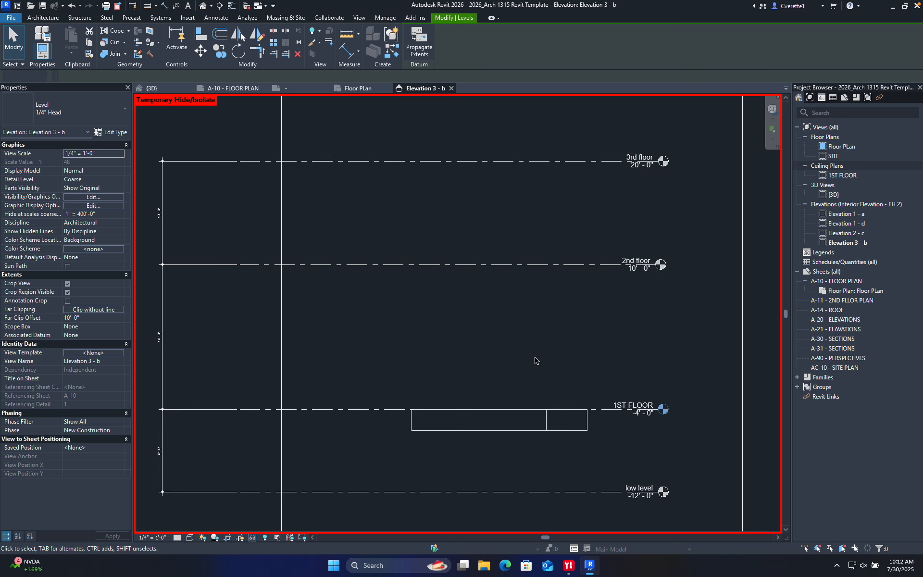
{"action": "middle_click_drag", "start_coordinate": [547, 359], "coordinate": [499, 338]}
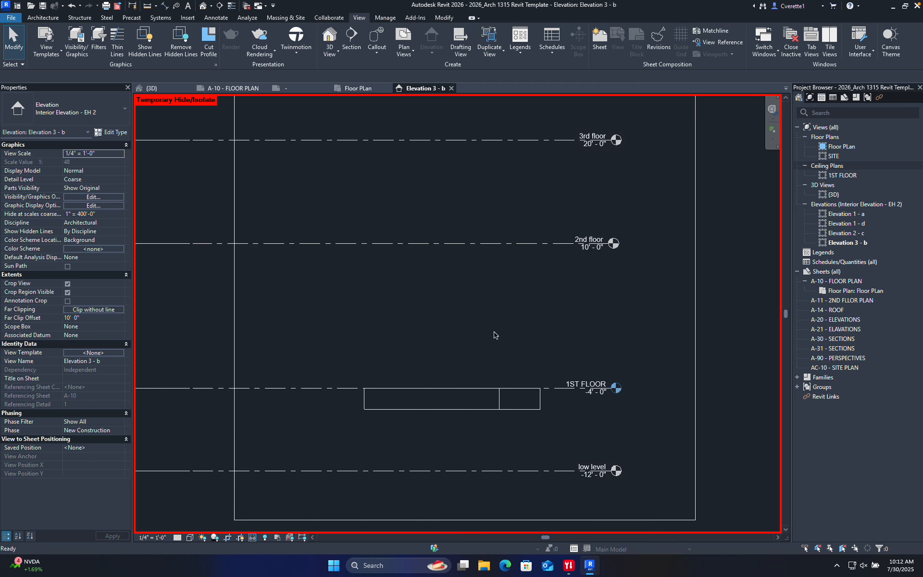
- Set the low level's elevation to -14'
{"action": "scroll", "coordinate": [620, 402], "scroll_direction": "up", "scroll_amount": 4}
{"action": "scroll", "coordinate": [539, 369], "scroll_direction": "down", "scroll_amount": 5}
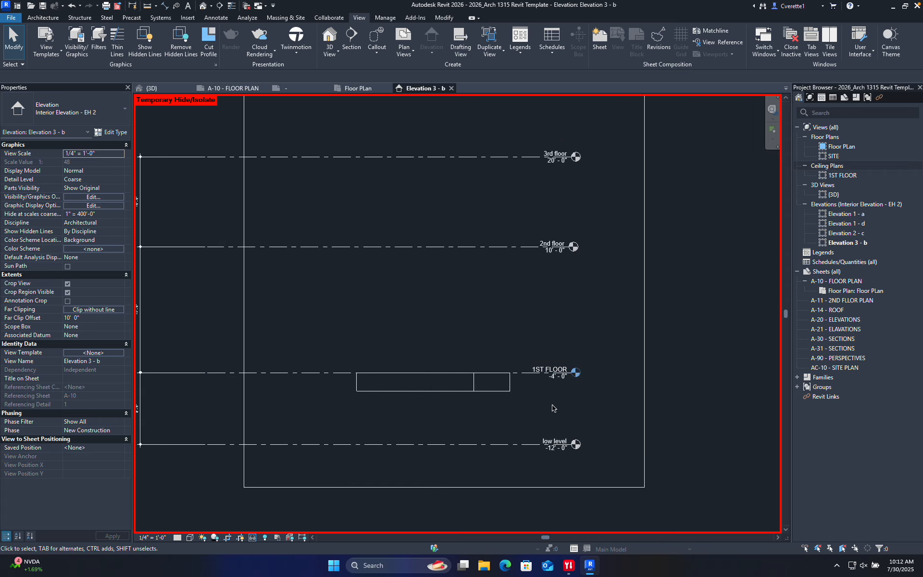
{"action": "scroll", "coordinate": [555, 412], "scroll_direction": "up", "scroll_amount": 1}
{"action": "scroll", "coordinate": [554, 412], "scroll_direction": "up", "scroll_amount": 1}
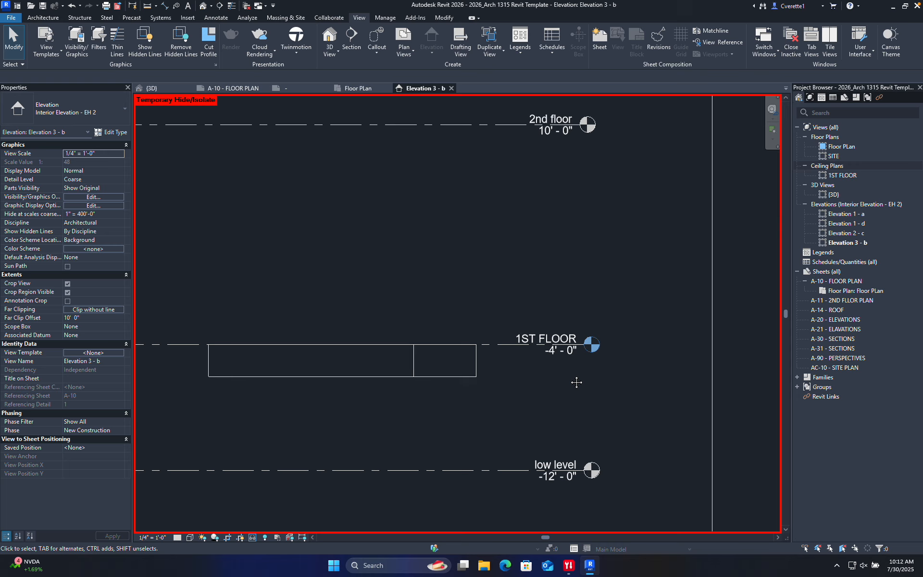
{"action": "middle_click_drag", "start_coordinate": [591, 381], "coordinate": [620, 344]}
{"action": "left_click", "coordinate": [536, 435]}
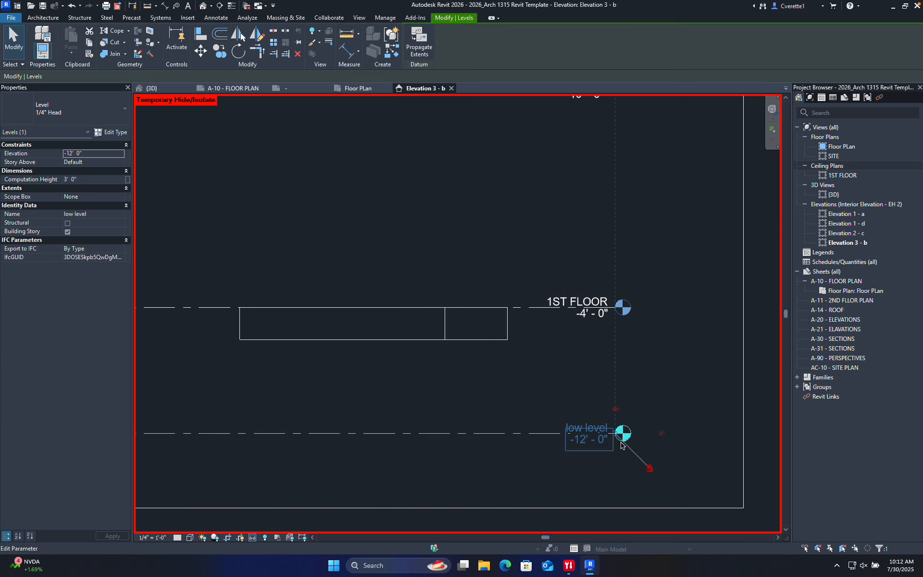
{"action": "left_click", "coordinate": [595, 442]}
{"action": "type", "text": "-14"}
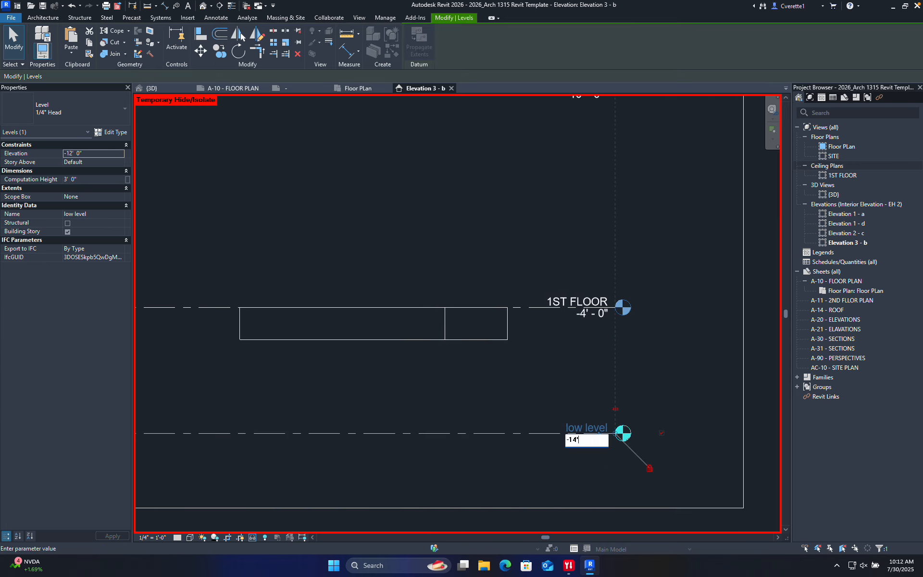
{"action": "key", "text": "Return"}
{"action": "left_click", "coordinate": [488, 373]}
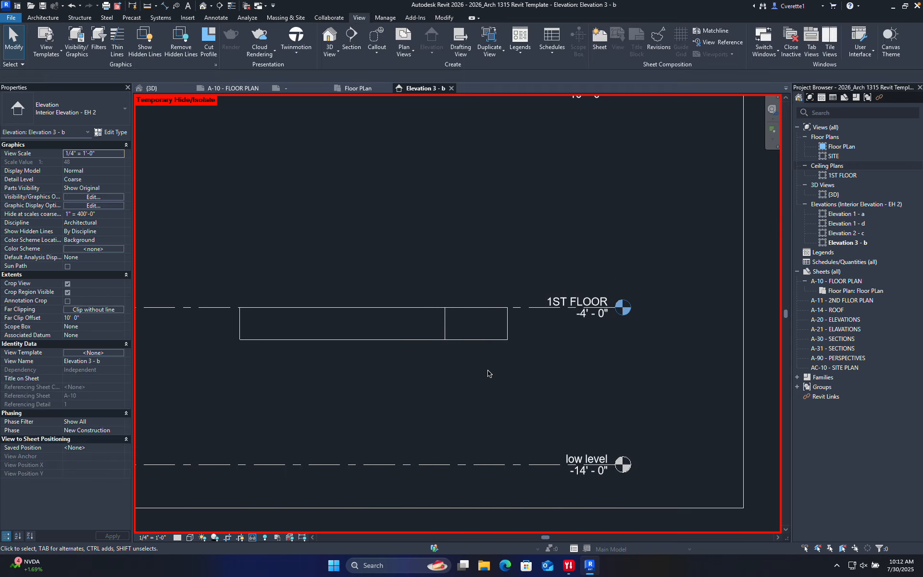
- Delete the site floor at the 1ST FLOOR level and undo the deletion
{"action": "left_click", "coordinate": [471, 341]}
{"action": "scroll", "coordinate": [472, 342], "scroll_direction": "down", "scroll_amount": 1}
{"action": "key", "text": "Delete"}
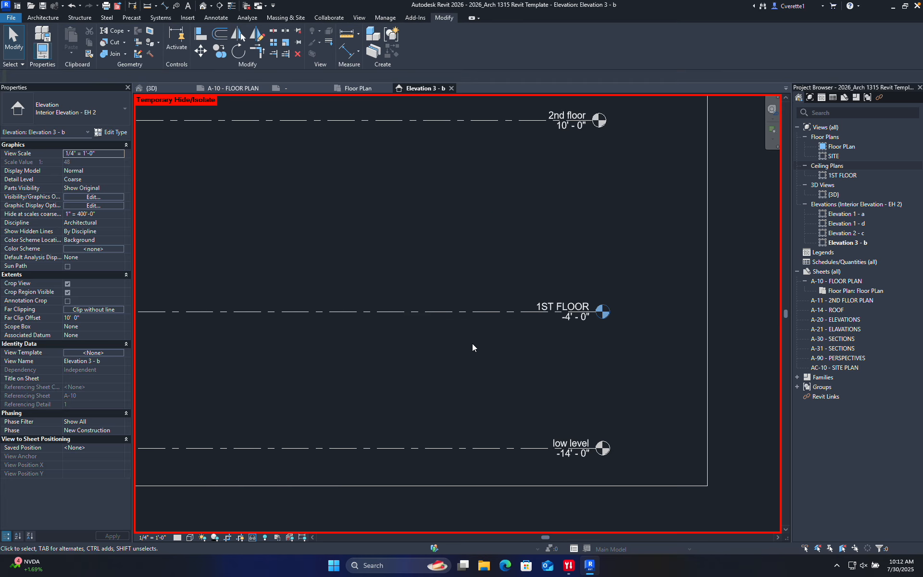
{"action": "key", "text": "ctrl+z"}
- Copy the site floor vertically from the 1ST FLOOR level to the 2nd floor level, aligning its top with that level line
{"action": "left_click", "coordinate": [439, 341]}
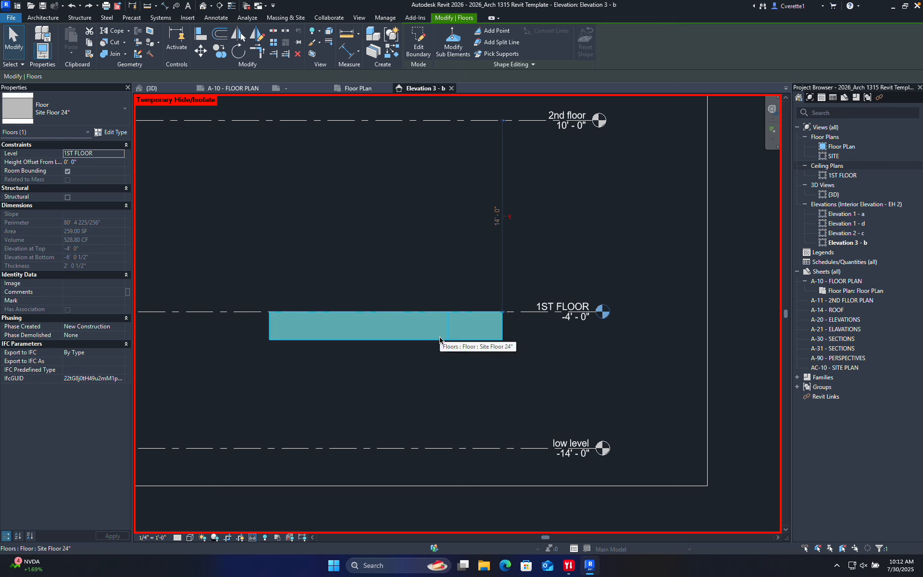
{"action": "key", "text": "c"}
{"action": "key", "text": "o"}
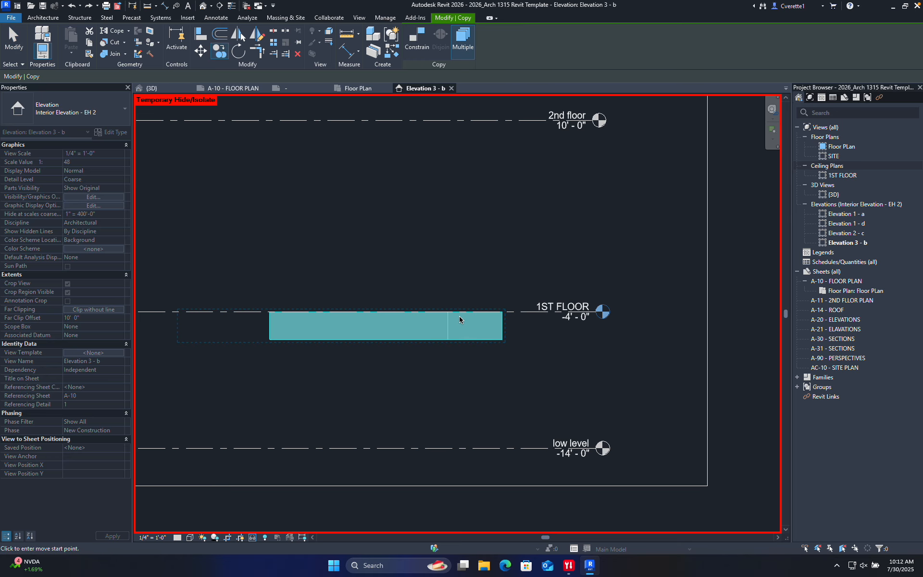
{"action": "left_click", "coordinate": [458, 313]}
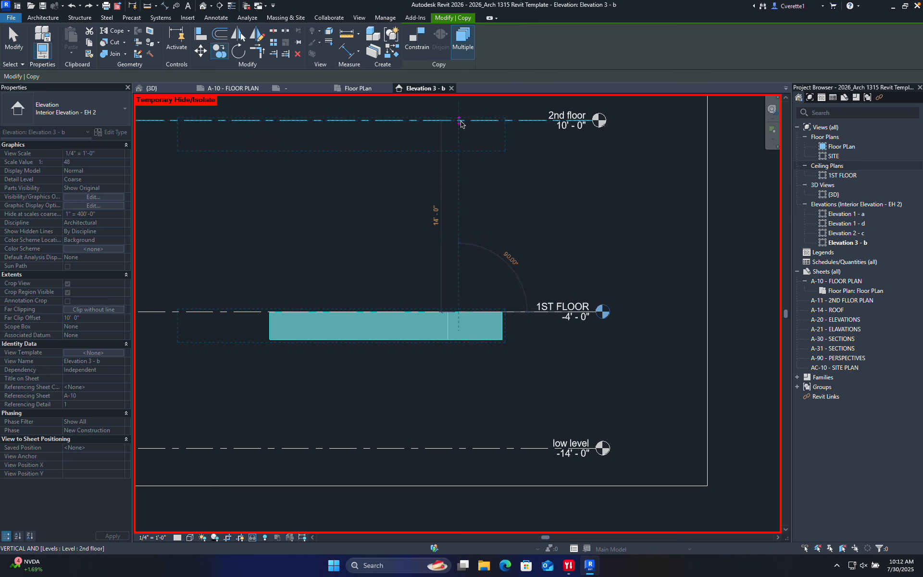
{"action": "left_click", "coordinate": [461, 121]}
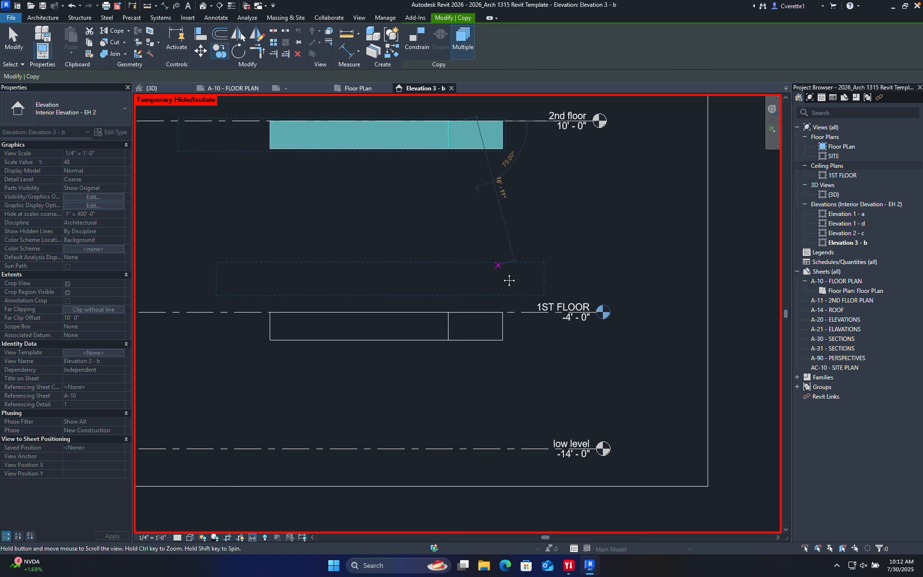
{"action": "middle_click_drag", "start_coordinate": [479, 235], "coordinate": [500, 288]}
{"action": "key", "text": "Escape"}
{"action": "left_click", "coordinate": [430, 198]}
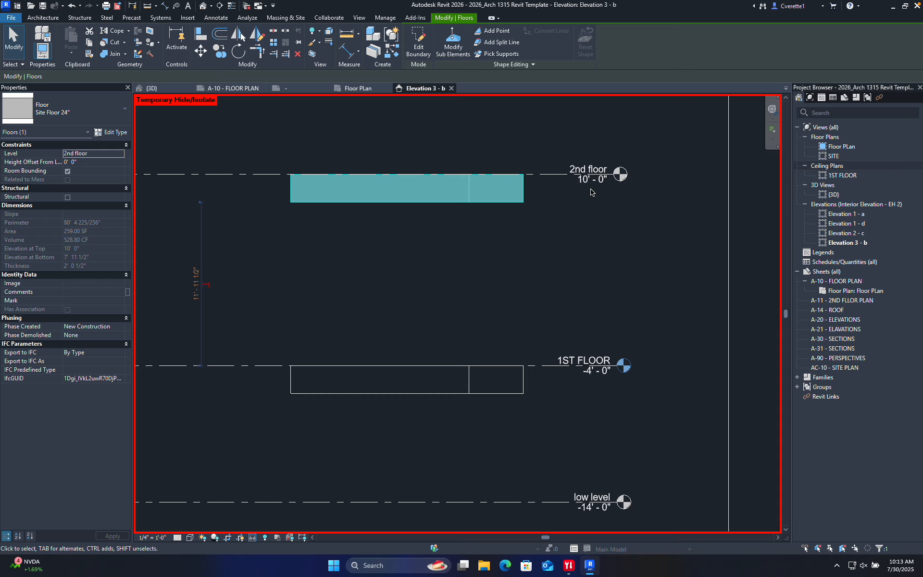
{"action": "left_click", "coordinate": [544, 181]}
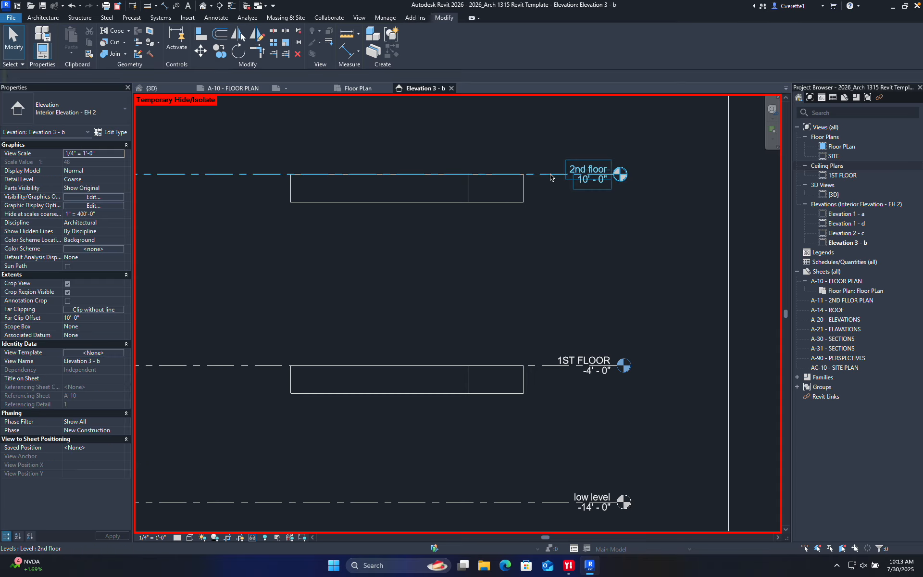
- Move the 2nd floor level line down a little and back up to about 12'-1", checking that the copied floor follows
{"action": "left_click", "coordinate": [551, 174]}
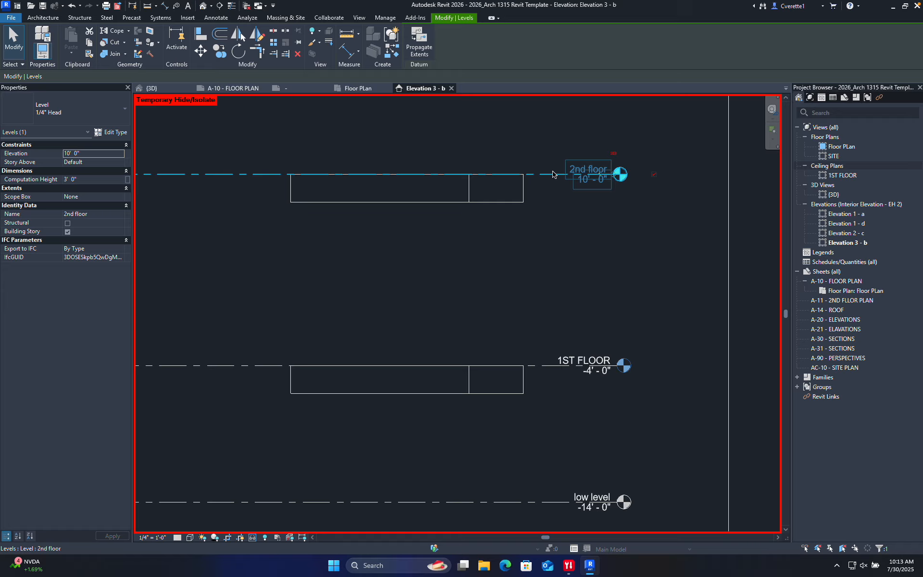
{"action": "left_click", "coordinate": [551, 274]}
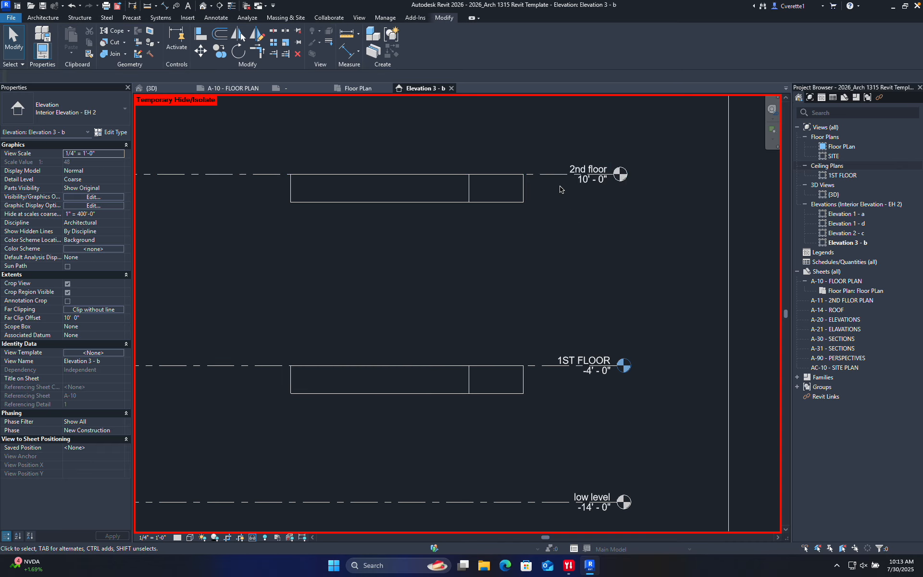
{"action": "left_click", "coordinate": [554, 179]}
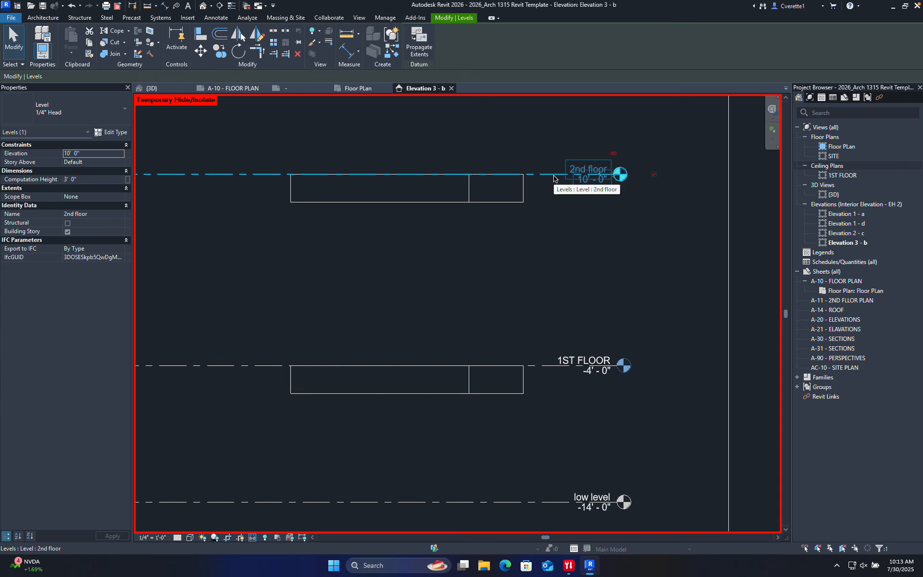
{"action": "key", "text": "shift+Down"}
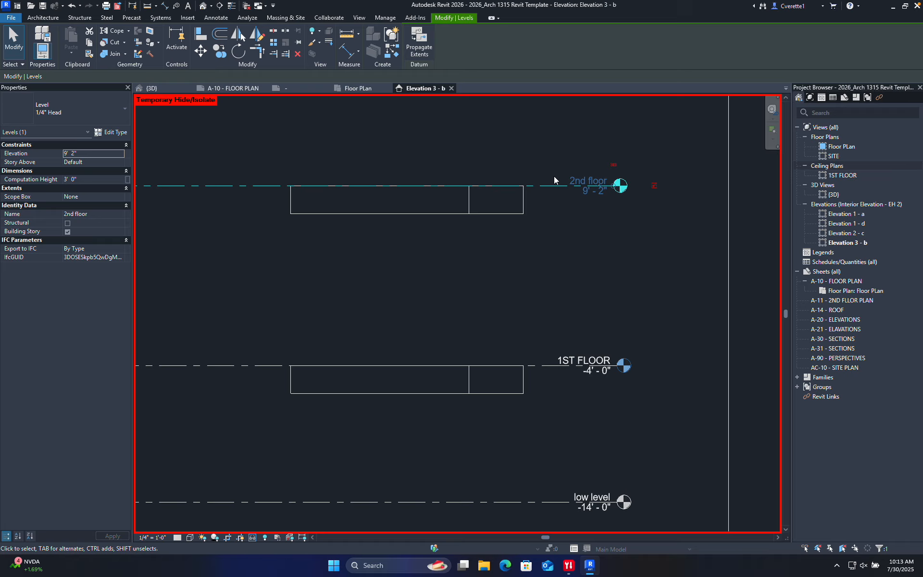
{"action": "left_click_drag", "start_coordinate": [554, 180], "coordinate": [549, 148]}
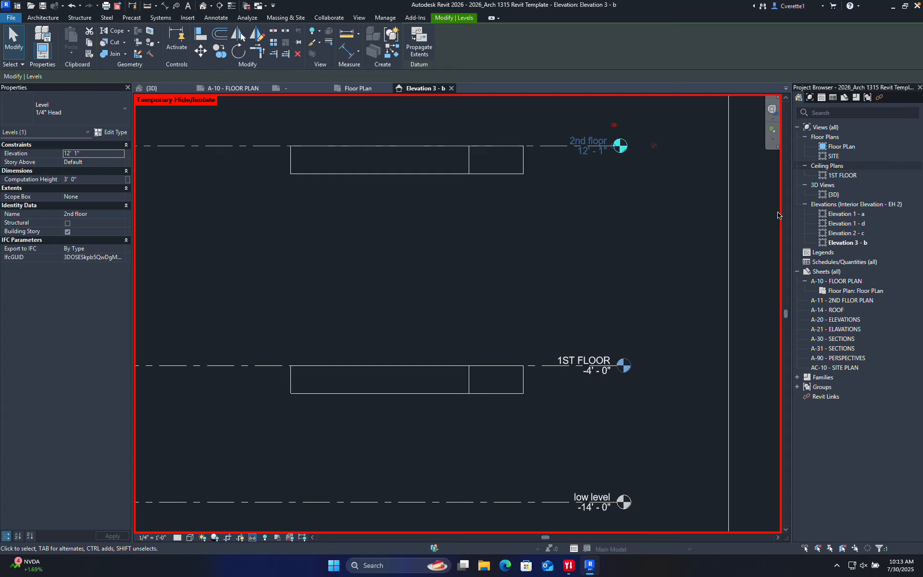
- Set the 2nd floor level's elevation to 12'
{"action": "scroll", "coordinate": [678, 260], "scroll_direction": "down", "scroll_amount": 3}
{"action": "middle_click_drag", "start_coordinate": [675, 265], "coordinate": [657, 314]}
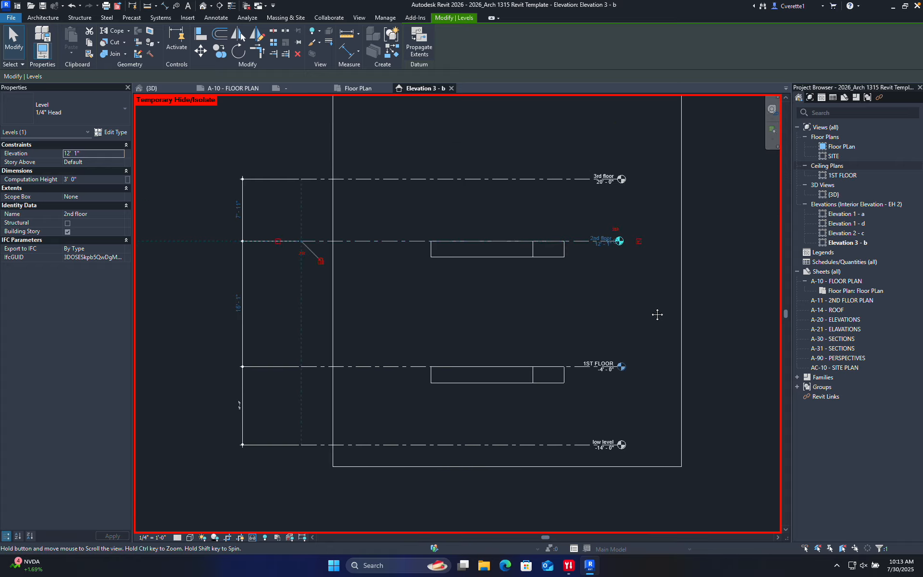
{"action": "scroll", "coordinate": [607, 243], "scroll_direction": "up", "scroll_amount": 5}
{"action": "left_click", "coordinate": [571, 256]}
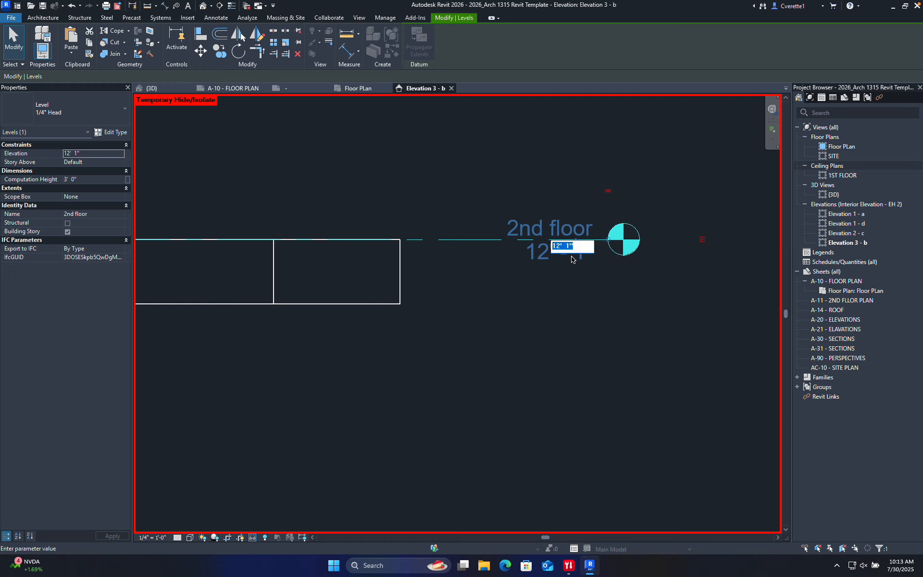
{"action": "type", "text": "12"}
{"action": "key", "text": "Return"}
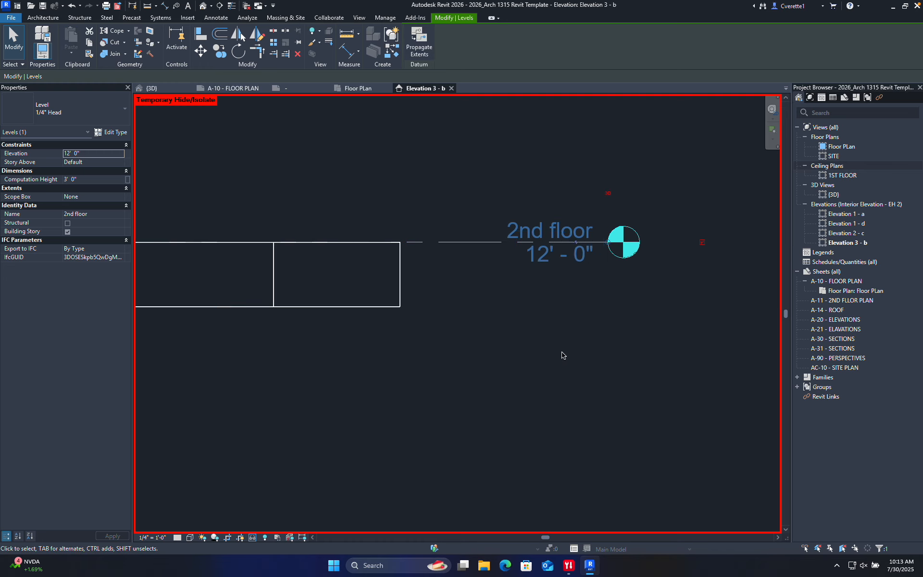
{"action": "left_click", "coordinate": [563, 356]}
- Raise the 3rd floor level line to 25'-0"
{"action": "scroll", "coordinate": [563, 358], "scroll_direction": "down", "scroll_amount": 5}
{"action": "scroll", "coordinate": [565, 373], "scroll_direction": "up", "scroll_amount": 3}
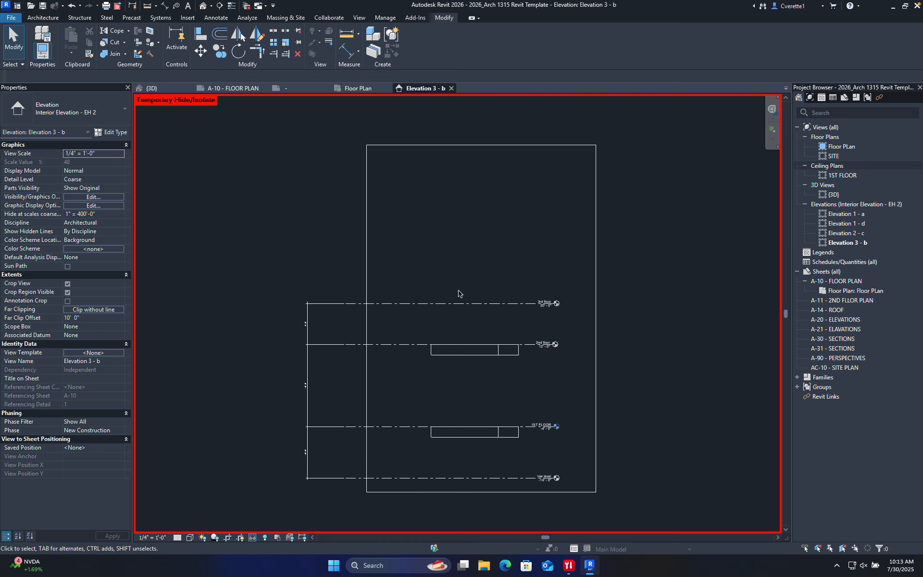
{"action": "scroll", "coordinate": [512, 303], "scroll_direction": "up", "scroll_amount": 2}
{"action": "left_click_drag", "start_coordinate": [514, 303], "coordinate": [513, 269]}
{"action": "key", "text": "Escape"}
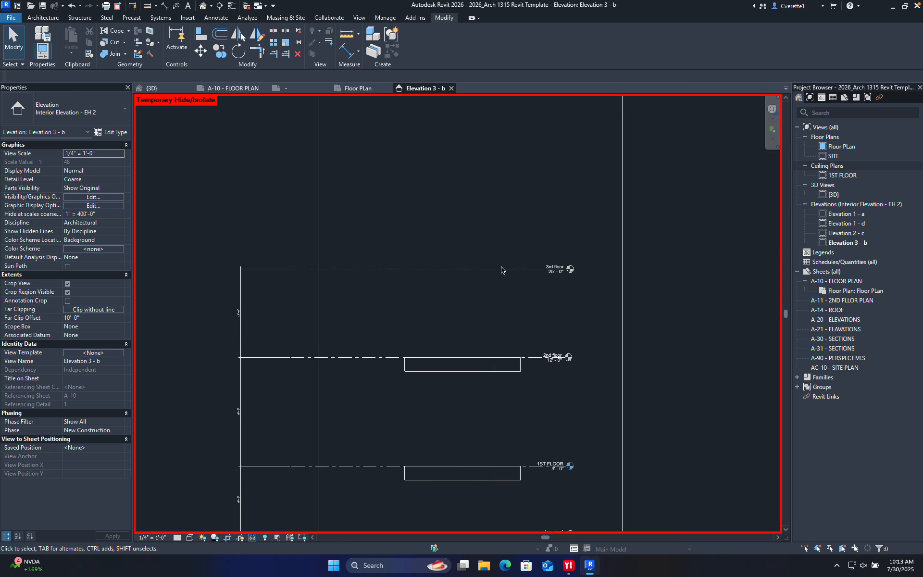
{"action": "left_click", "coordinate": [336, 89]}
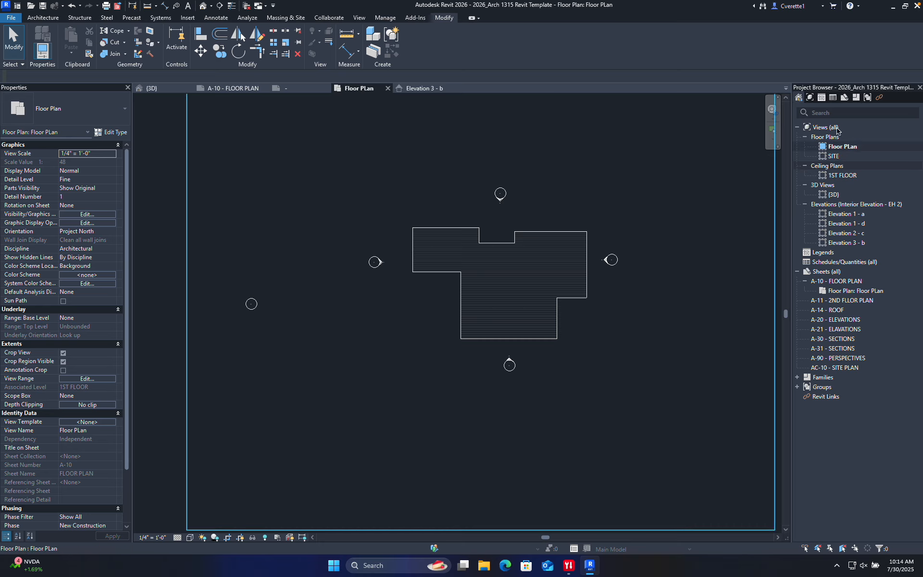
{"action": "left_click", "coordinate": [360, 18]}
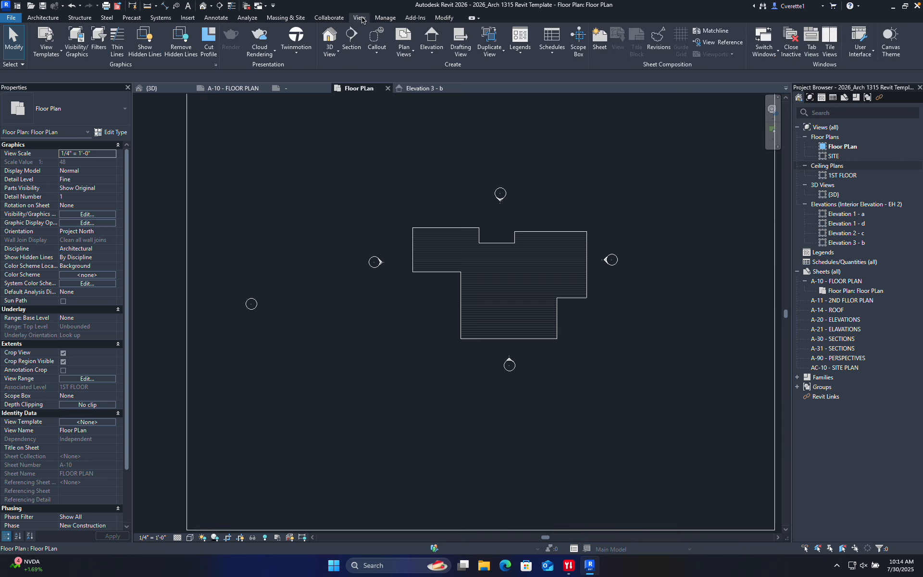
{"action": "left_click", "coordinate": [405, 53]}
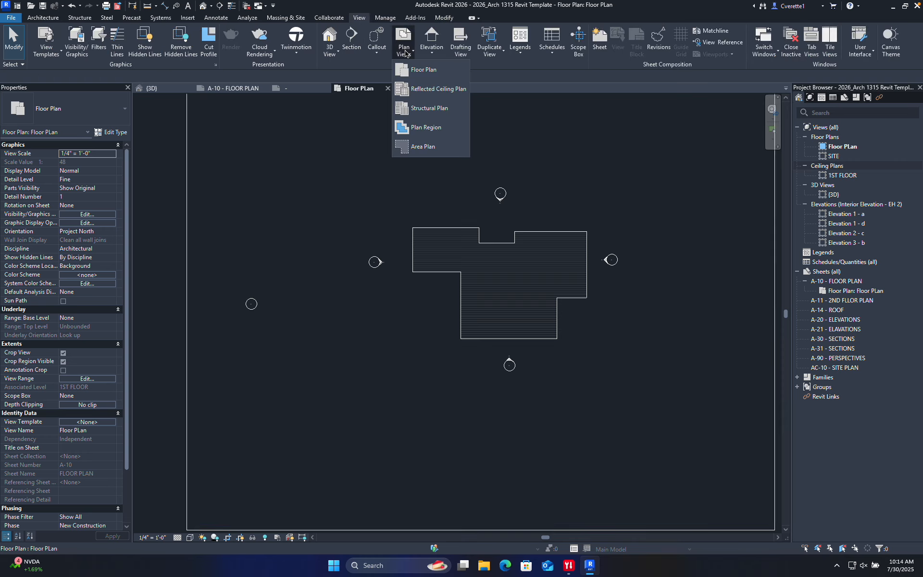
{"action": "left_click", "coordinate": [426, 72]}
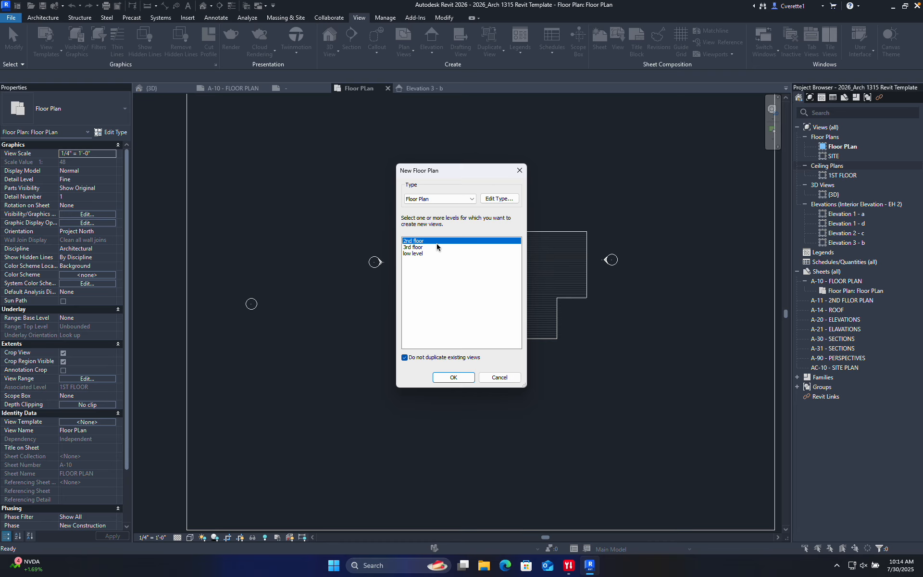
{"action": "left_click", "coordinate": [499, 377]}
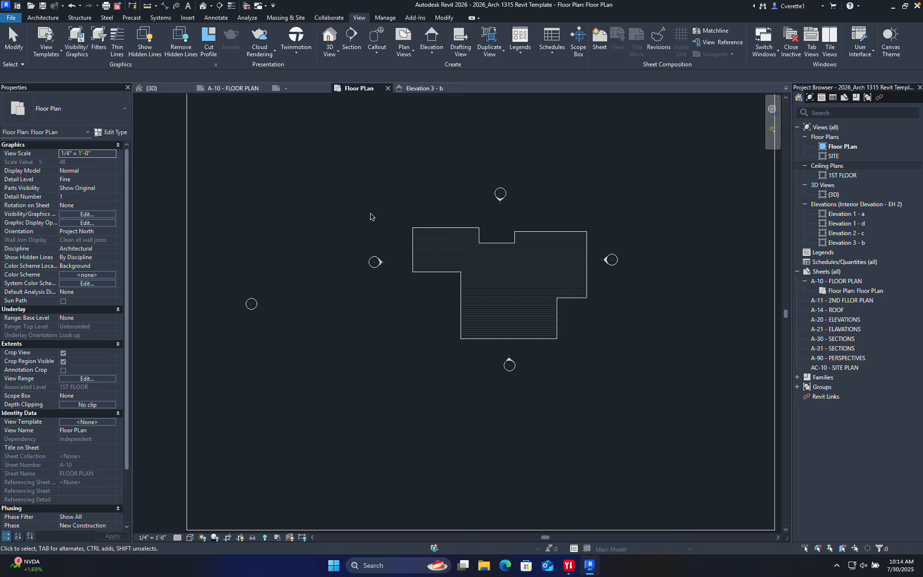
{"action": "left_click", "coordinate": [413, 88]}
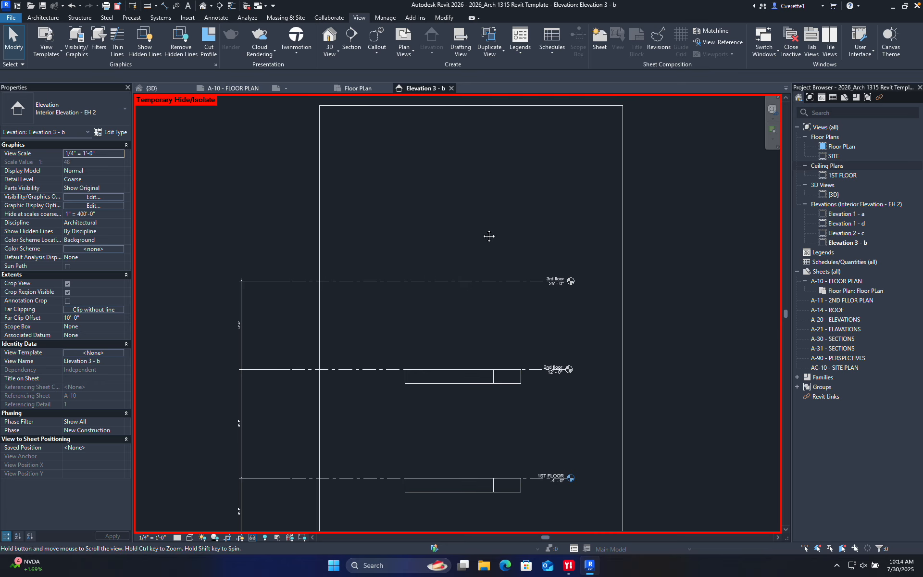
- Draw a new level line 8' above the 3rd floor, at elevation 33'-0", without creating a plan view
{"action": "left_click", "coordinate": [42, 17]}
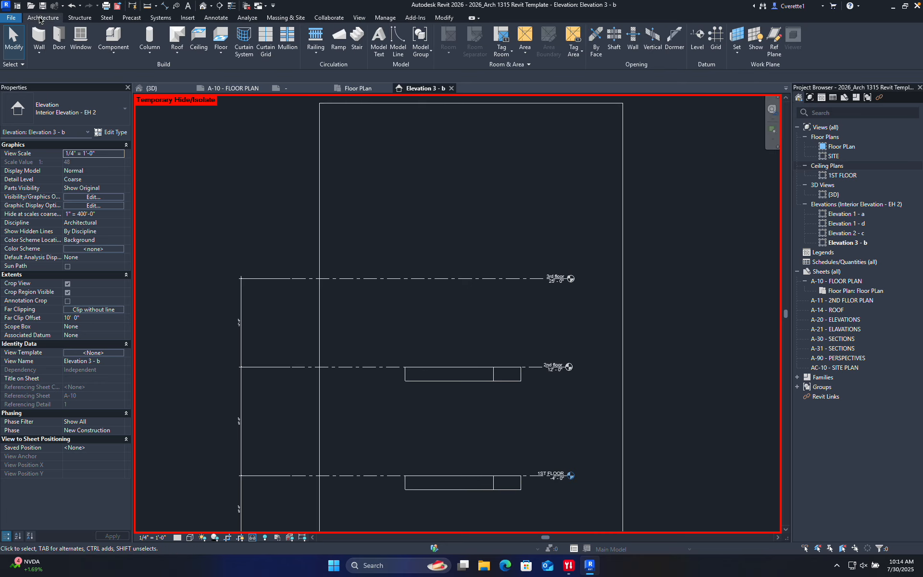
{"action": "left_click", "coordinate": [701, 40]}
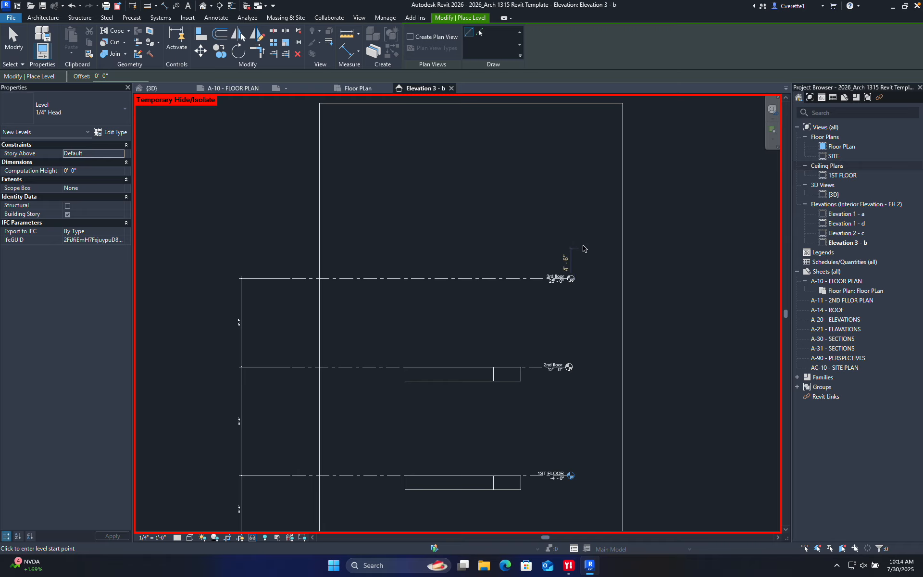
{"action": "left_click", "coordinate": [573, 224]}
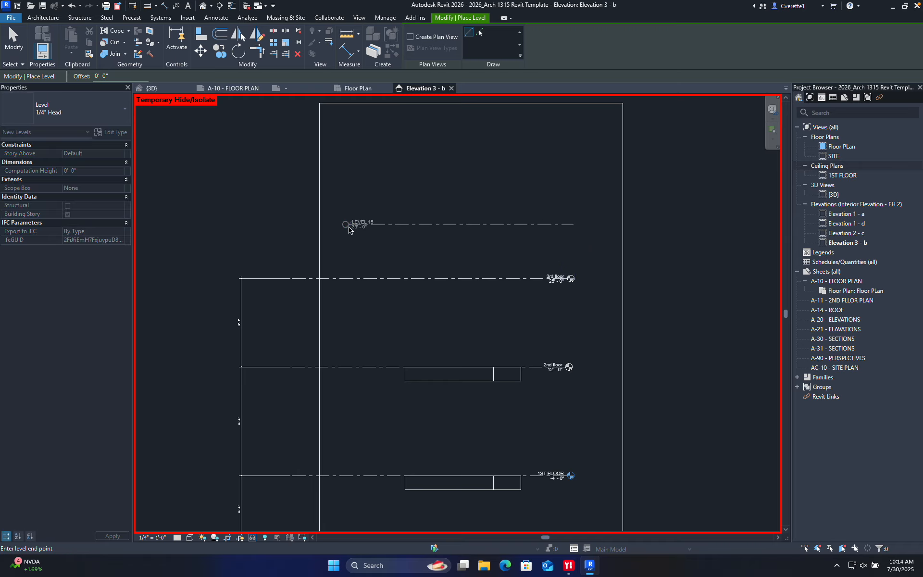
{"action": "left_click", "coordinate": [288, 224]}
{"action": "scroll", "coordinate": [307, 227], "scroll_direction": "up", "scroll_amount": 2}
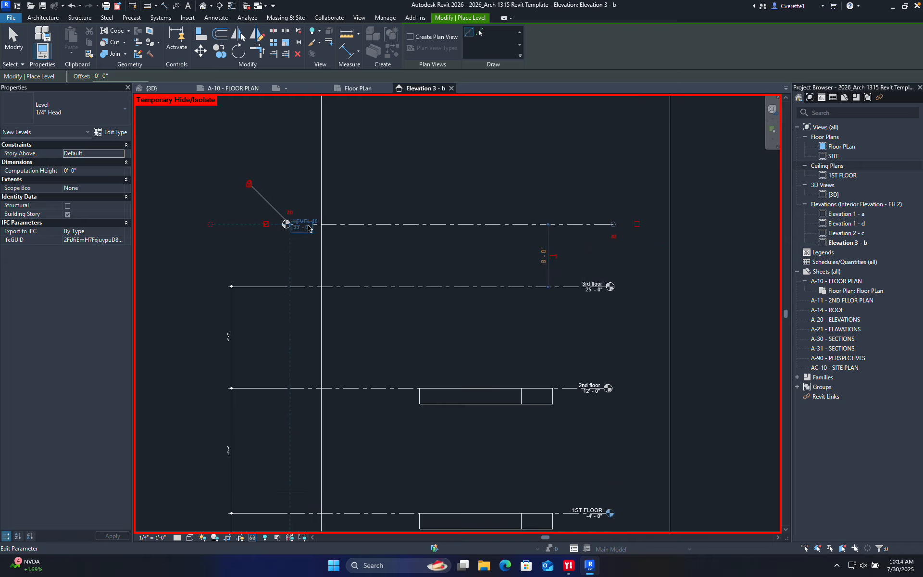
{"action": "key", "text": "Escape"}
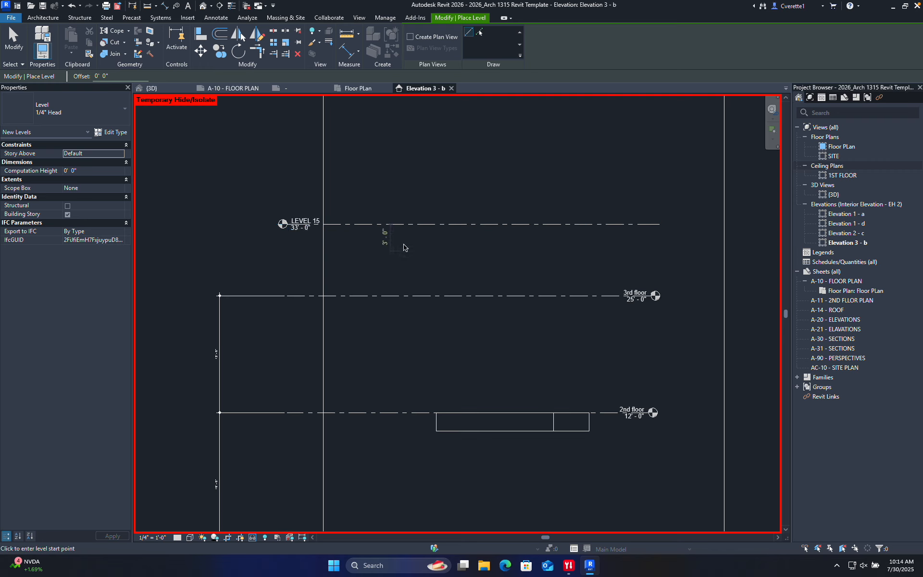
{"action": "key", "text": "Escape"}
- Show the new level's head at the same end as the heads of the existing levels
{"action": "left_click", "coordinate": [382, 224]}
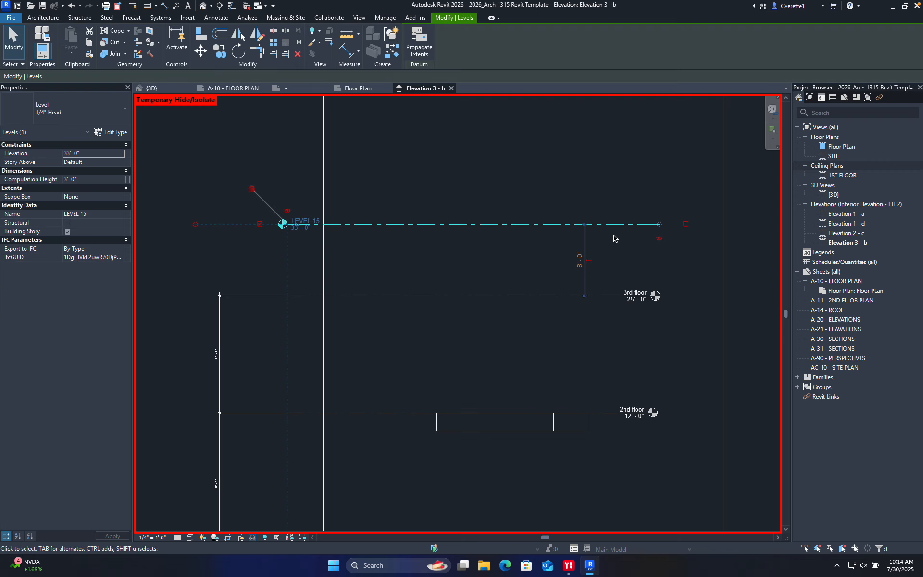
{"action": "left_click", "coordinate": [685, 224]}
{"action": "scroll", "coordinate": [619, 245], "scroll_direction": "up", "scroll_amount": 3}
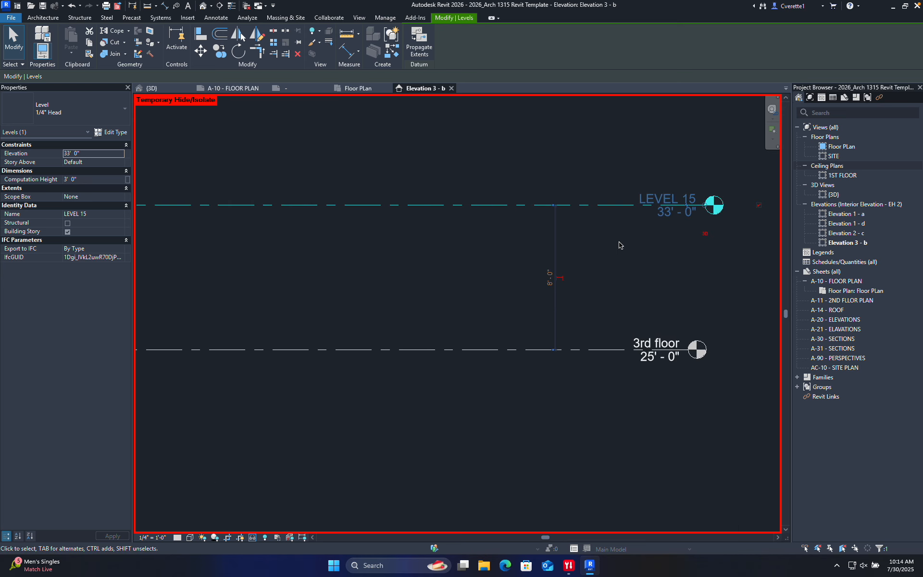
- Rename the level at elevation 33'-0" as LEVEL4
{"action": "left_click", "coordinate": [619, 245]}
{"action": "middle_click_drag", "start_coordinate": [705, 257], "coordinate": [614, 275]}
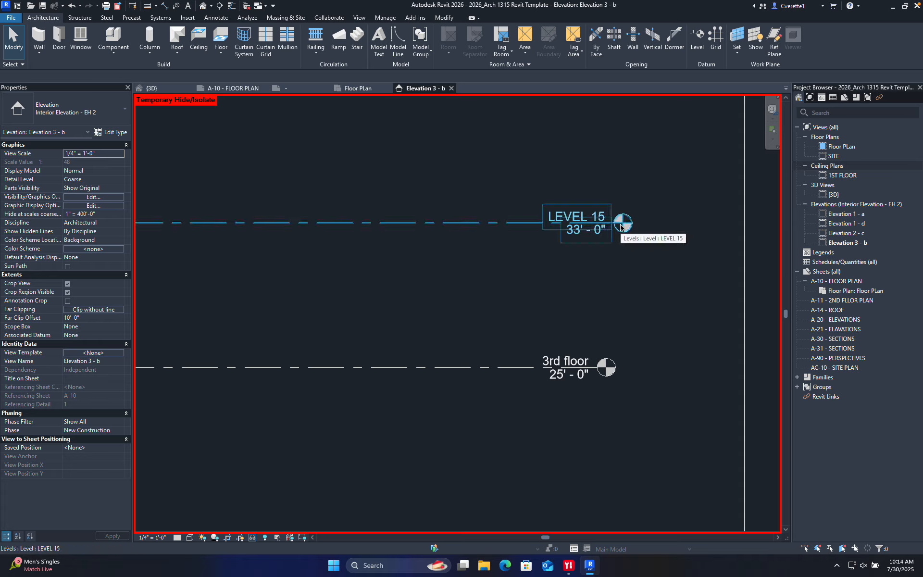
{"action": "double_click", "coordinate": [584, 218]}
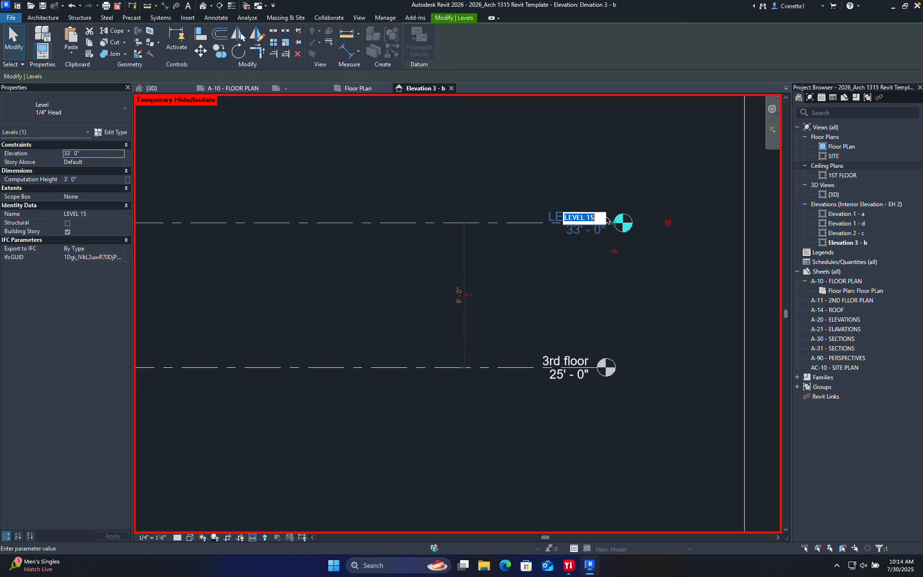
{"action": "left_click", "coordinate": [600, 219]}
{"action": "type", "text": "4"}
{"action": "key", "text": "Return"}
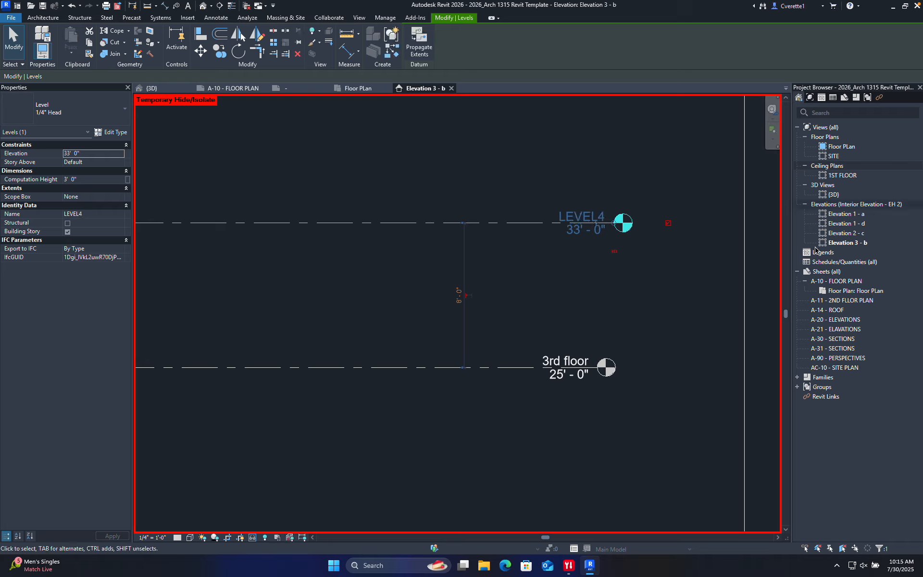
- Delete the LEVEL4 level line above the 3rd floor from the elevation
{"action": "left_click", "coordinate": [432, 178]}
{"action": "left_click", "coordinate": [471, 222]}
{"action": "key", "text": "Delete"}
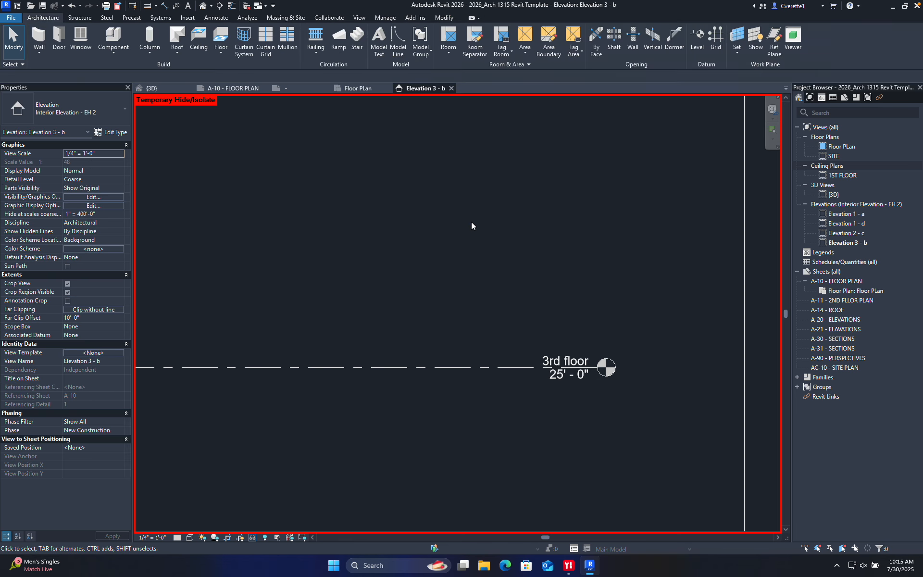
{"action": "scroll", "coordinate": [486, 258], "scroll_direction": "down", "scroll_amount": 4}
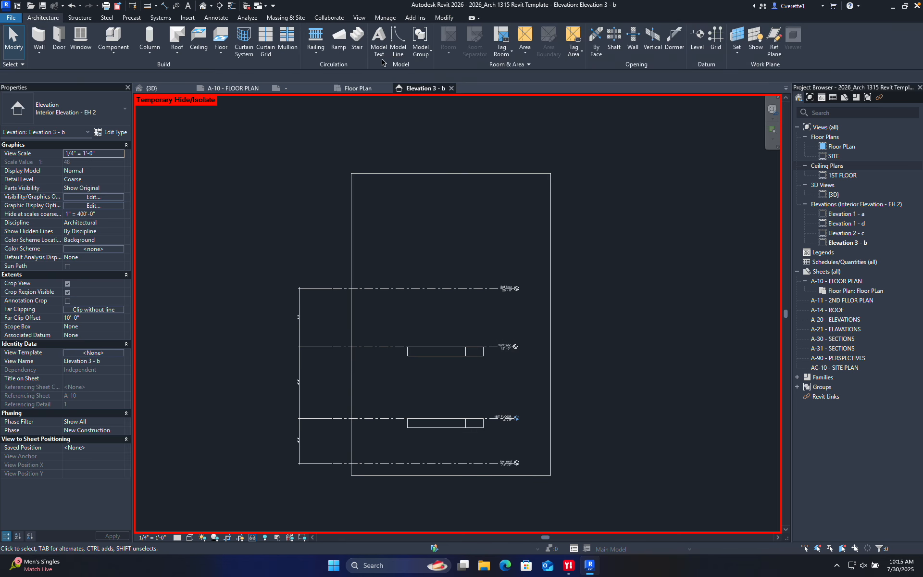
- Delete the stray empty elevation marker at the far west side of the building in the Floor PLan view
{"action": "left_click", "coordinate": [358, 88]}
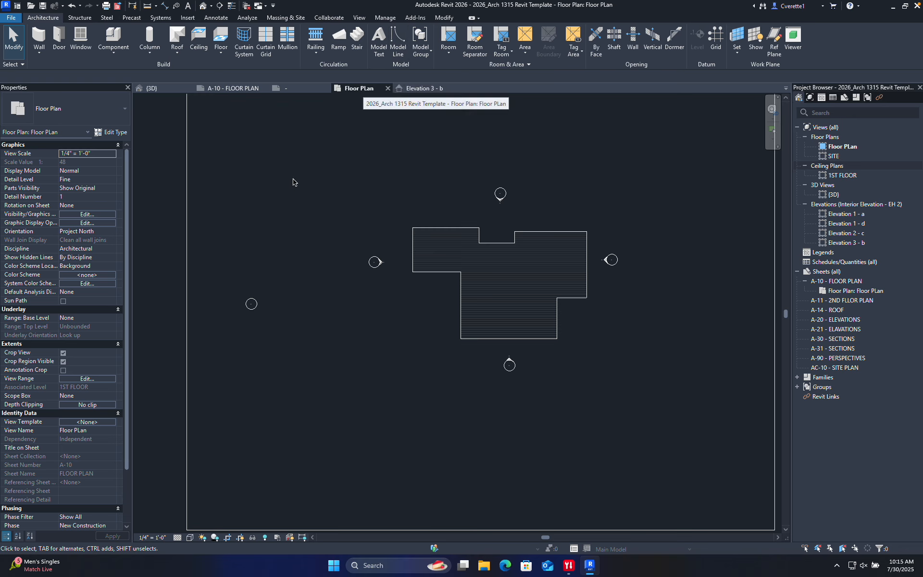
{"action": "scroll", "coordinate": [241, 303], "scroll_direction": "up", "scroll_amount": 5}
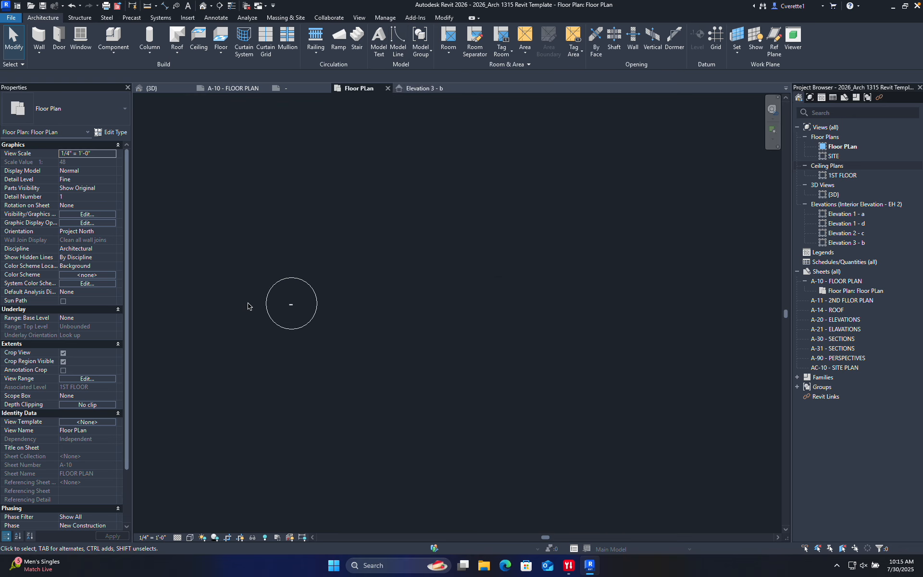
{"action": "left_click", "coordinate": [290, 282]}
{"action": "key", "text": "Escape"}
{"action": "scroll", "coordinate": [291, 283], "scroll_direction": "down", "scroll_amount": 5}
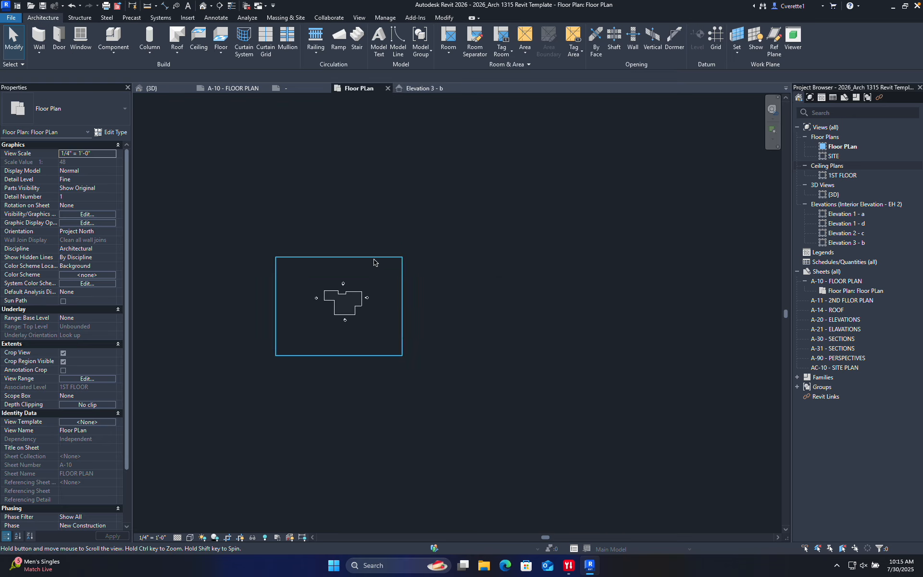
- Create a new floor plan view for the 2nd floor level
{"action": "left_click", "coordinate": [360, 17]}
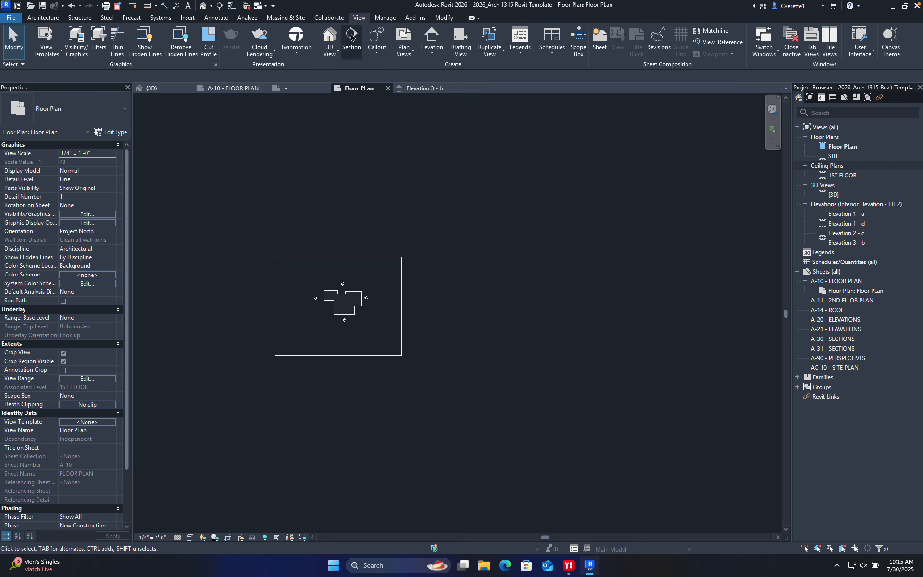
{"action": "left_click", "coordinate": [404, 46]}
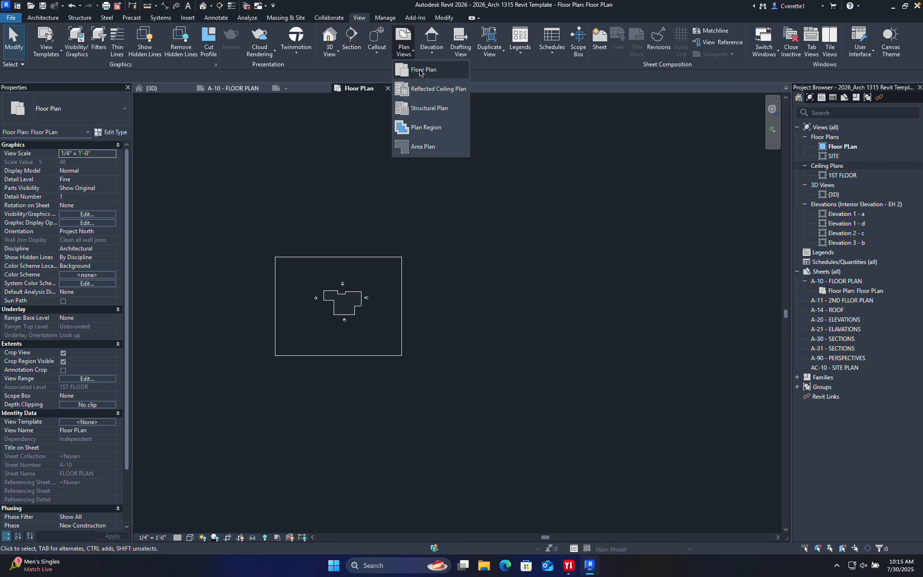
{"action": "left_click", "coordinate": [419, 71]}
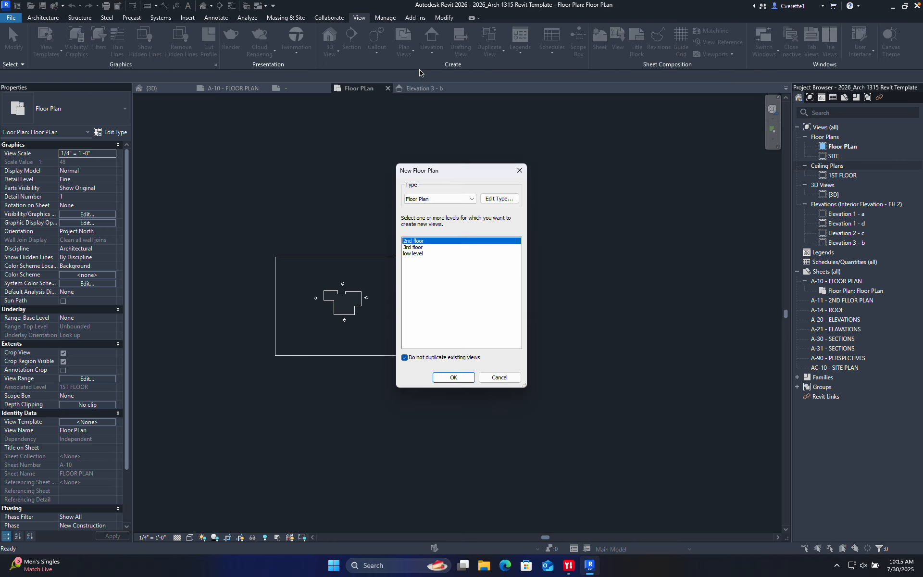
{"action": "left_click", "coordinate": [453, 377]}
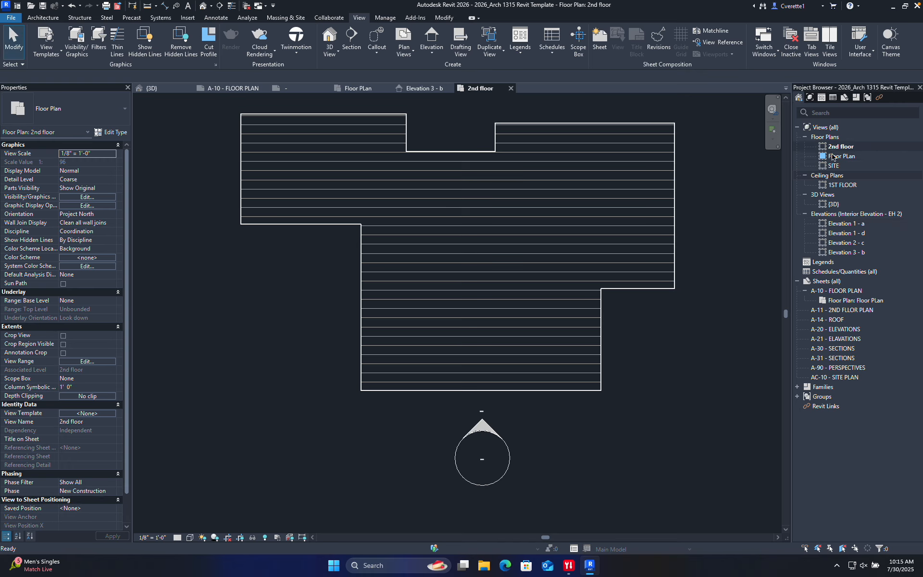
{"action": "scroll", "coordinate": [626, 242], "scroll_direction": "down", "scroll_amount": 3}
{"action": "middle_click_drag", "start_coordinate": [659, 247], "coordinate": [578, 327]}
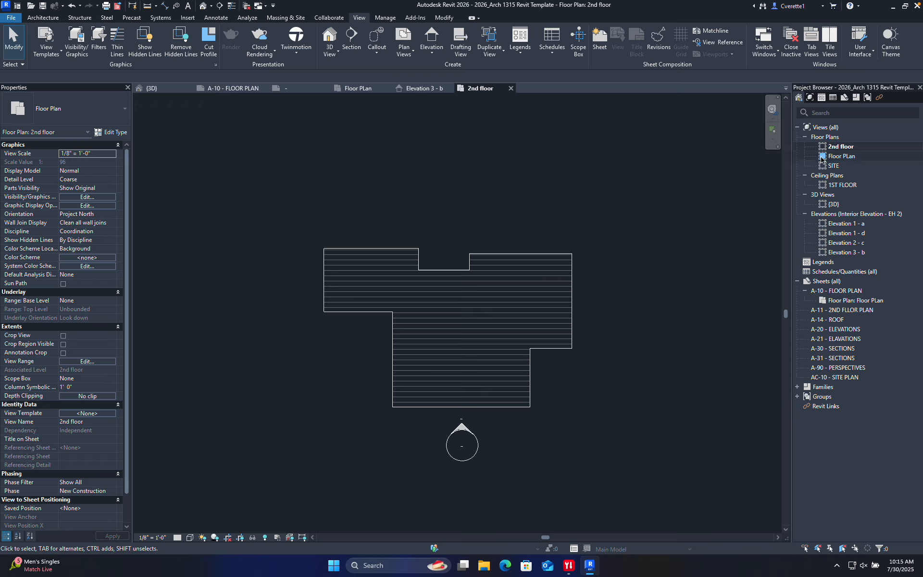
- On sheet A-10, shrink the Floor PLan view's crop region from below and both sides to fit closer around the building and markers
{"action": "double_click", "coordinate": [842, 290]}
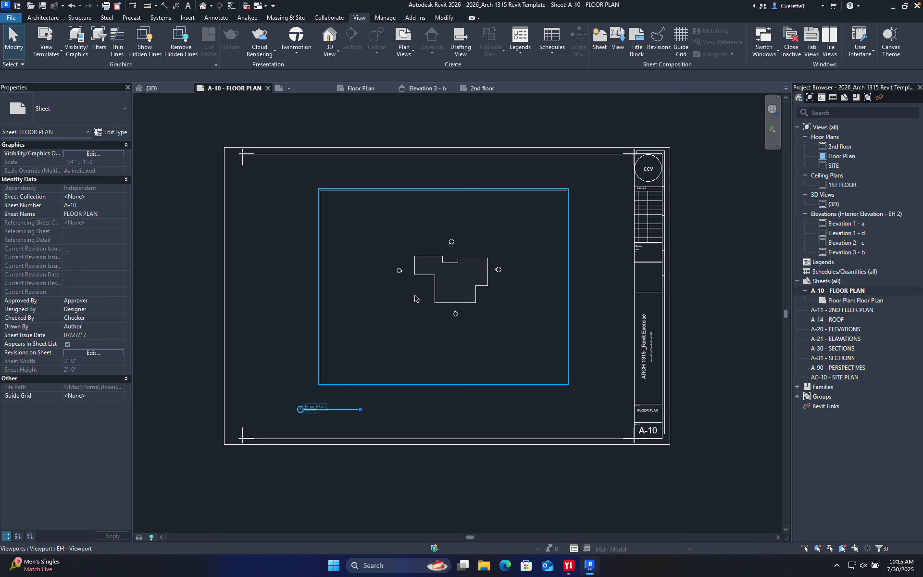
{"action": "double_click", "coordinate": [443, 384]}
{"action": "left_click_drag", "start_coordinate": [443, 384], "coordinate": [447, 335]}
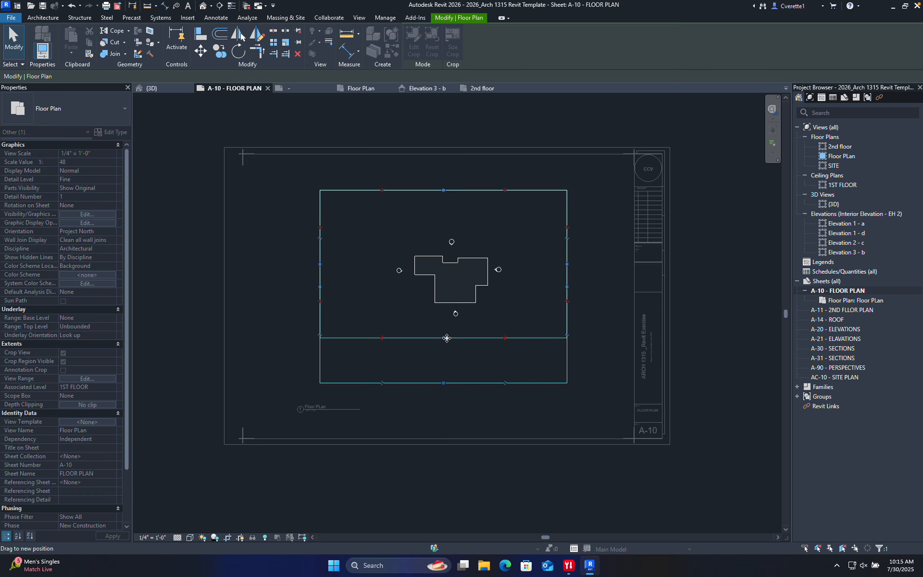
{"action": "left_click_drag", "start_coordinate": [321, 263], "coordinate": [374, 263]}
{"action": "left_click_drag", "start_coordinate": [567, 263], "coordinate": [535, 267]}
{"action": "double_click", "coordinate": [517, 418]}
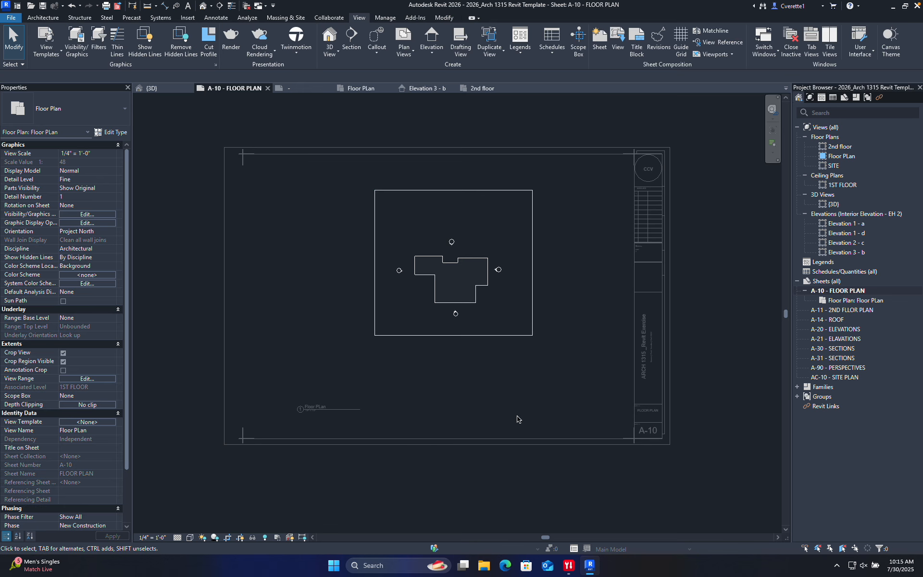
- Hide the crop region of the Floor PLan view on the sheet
{"action": "left_click", "coordinate": [469, 339]}
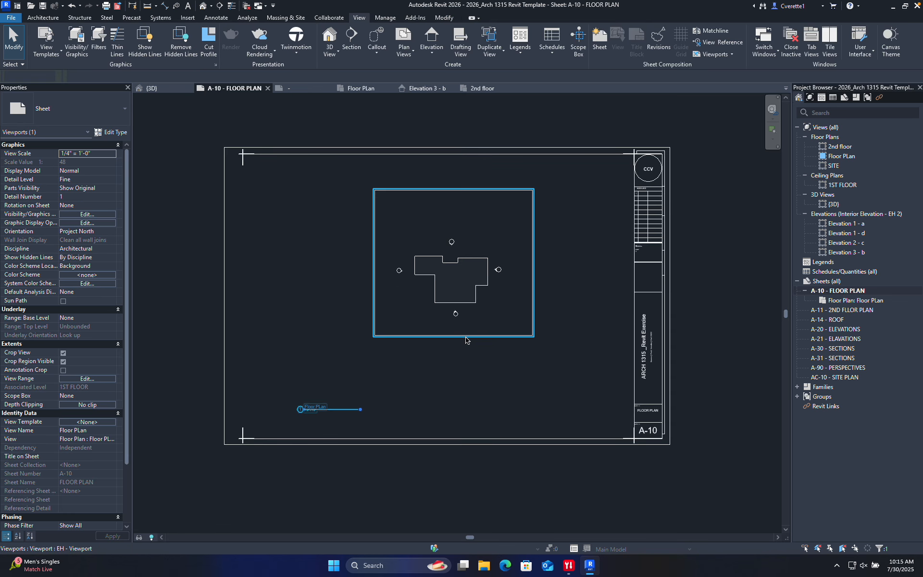
{"action": "double_click", "coordinate": [454, 279]}
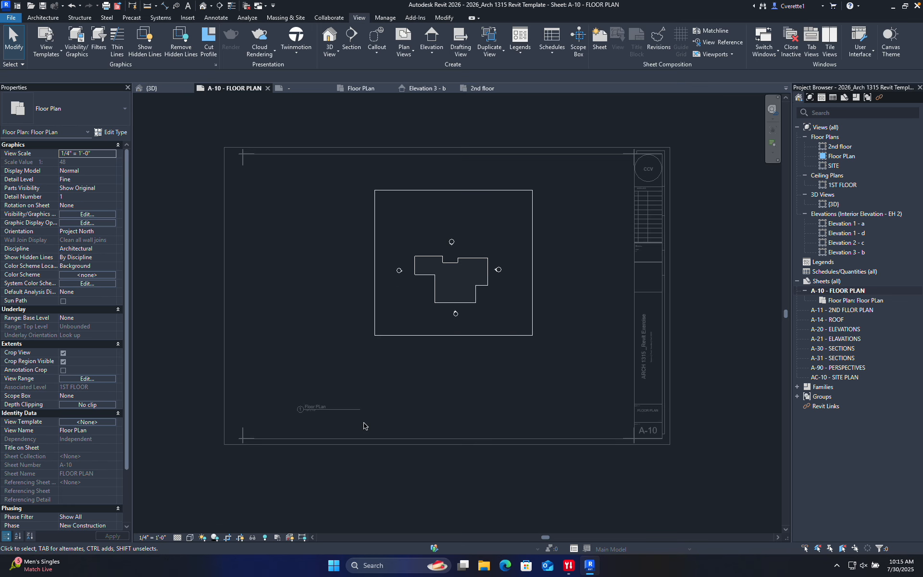
{"action": "left_click", "coordinate": [252, 537]}
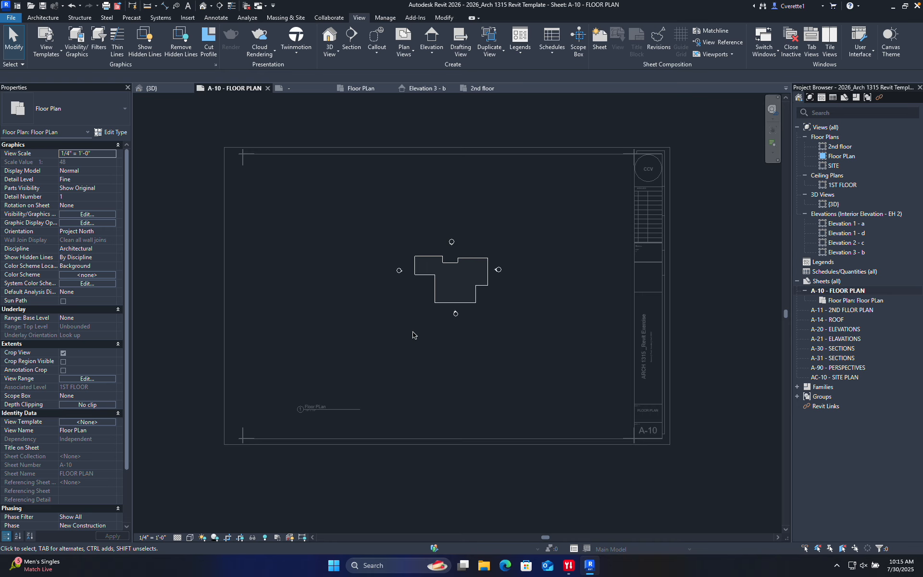
{"action": "double_click", "coordinate": [501, 492]}
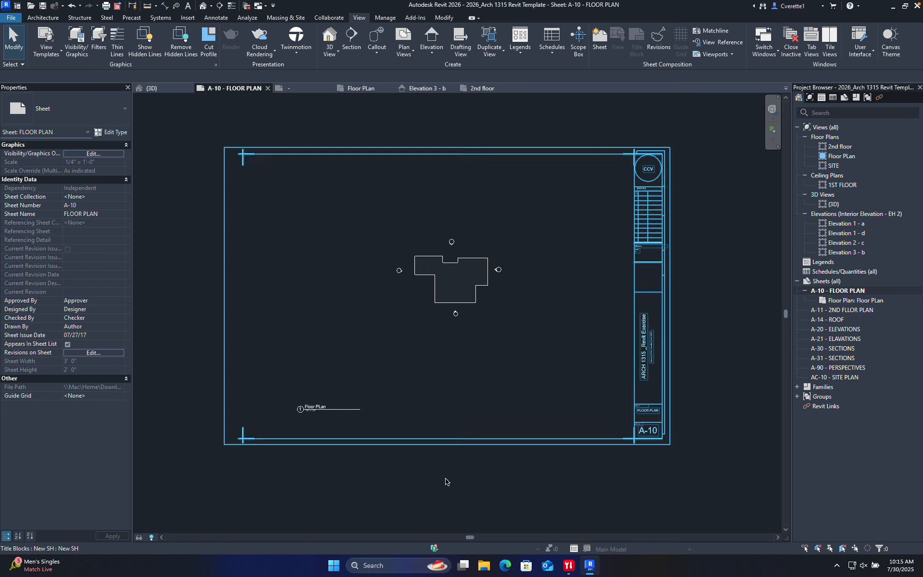
- Move the Floor PLan viewport to the left half of the sheet and place its title just beneath the plan
{"action": "left_click_drag", "start_coordinate": [468, 296], "coordinate": [356, 312]}
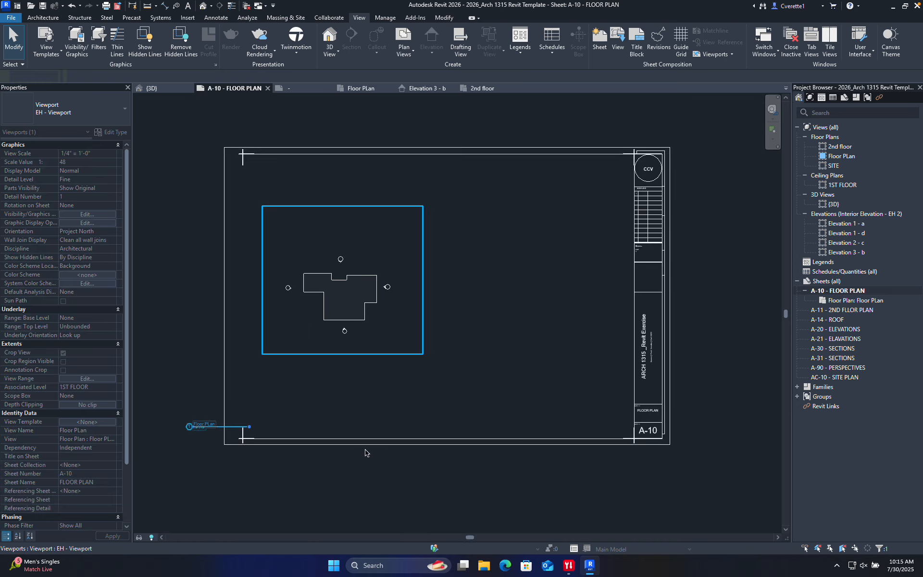
{"action": "left_click", "coordinate": [366, 450]}
{"action": "left_click_drag", "start_coordinate": [210, 427], "coordinate": [298, 382]}
- Place the 2nd floor plan view on sheet A-10, beside the Floor PLan viewport
{"action": "left_click", "coordinate": [840, 146]}
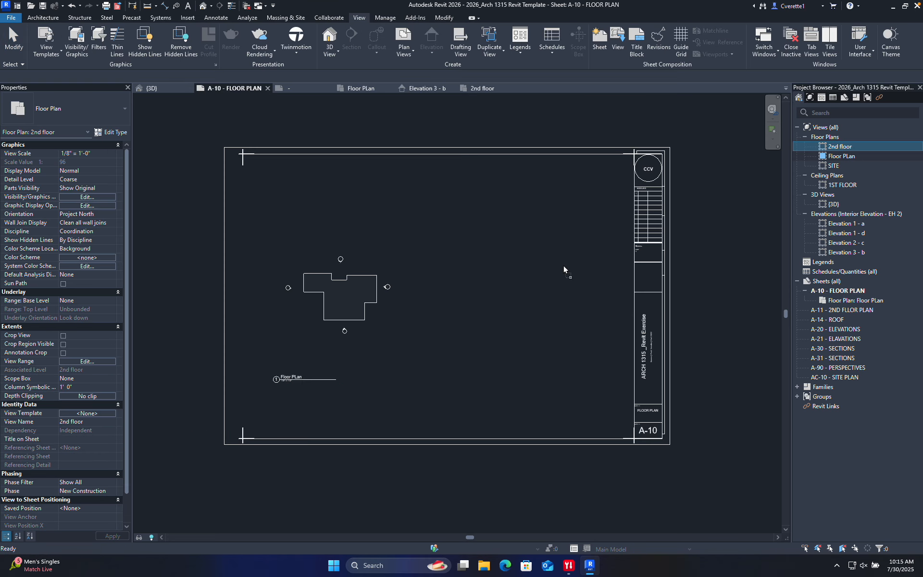
{"action": "left_click_drag", "start_coordinate": [564, 267], "coordinate": [519, 307]}
{"action": "left_click", "coordinate": [518, 298]}
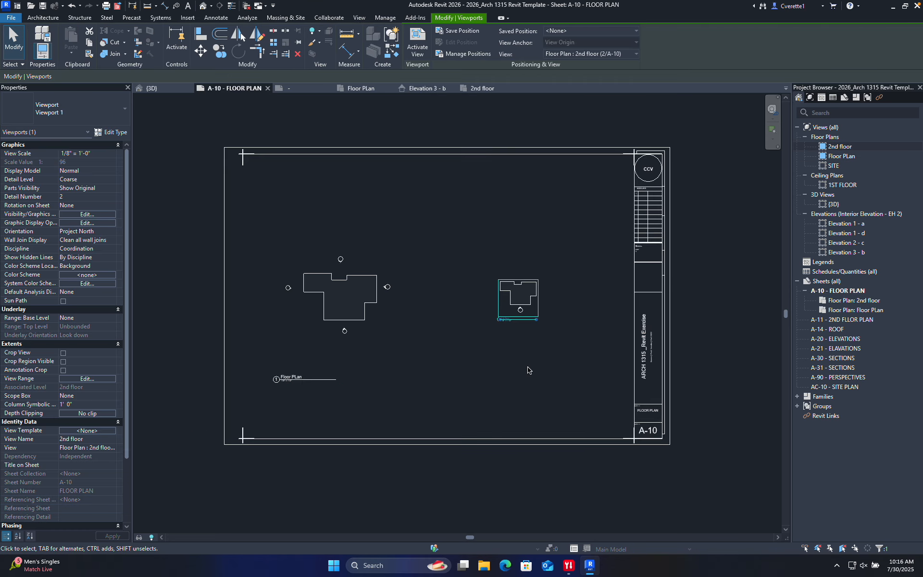
- Set the scale of the 2nd floor view on the sheet to 1/4" = 1'-0"
{"action": "double_click", "coordinate": [527, 304]}
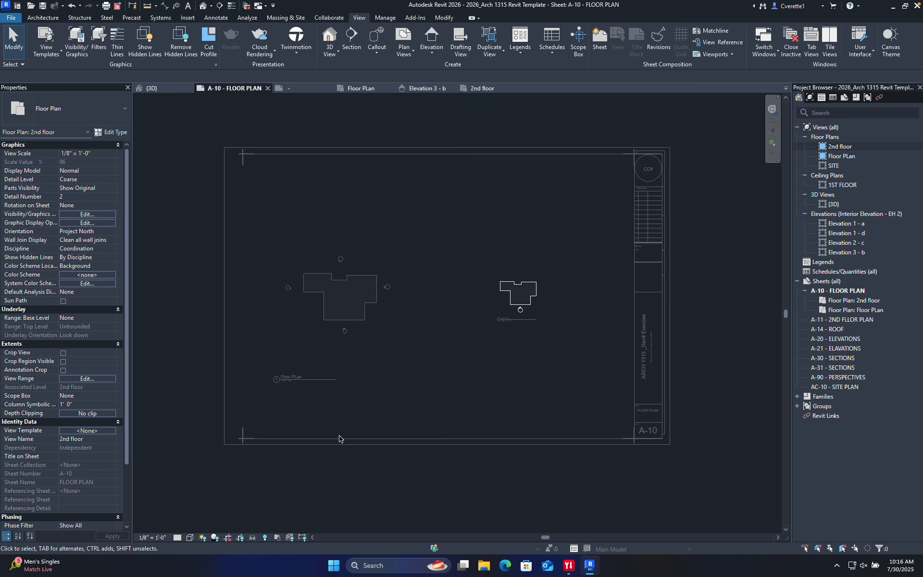
{"action": "left_click", "coordinate": [152, 537]}
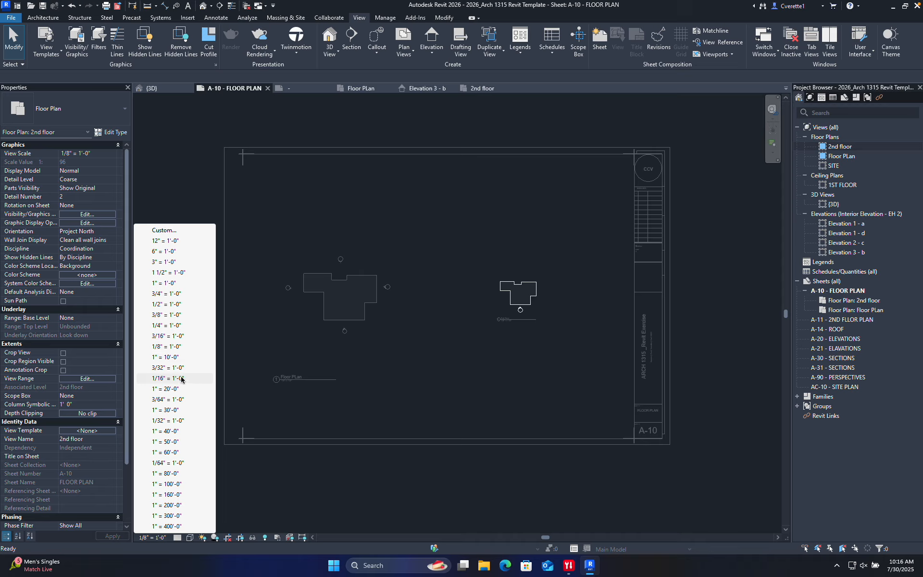
{"action": "left_click", "coordinate": [175, 325]}
{"action": "double_click", "coordinate": [373, 366]}
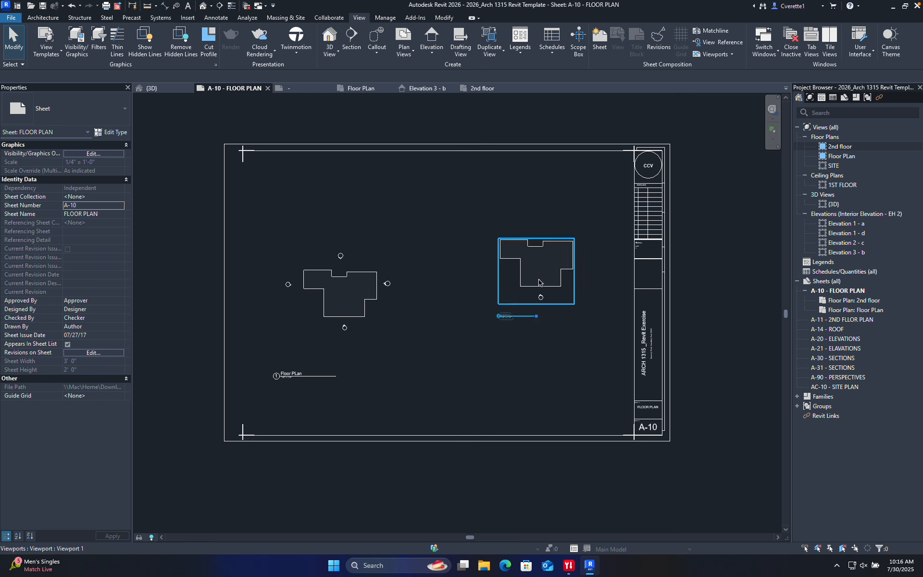
- Align the 2nd floor viewport horizontally with the Floor PLan viewport and line up both view titles just below the plans
{"action": "left_click_drag", "start_coordinate": [539, 285], "coordinate": [524, 316]}
{"action": "left_click", "coordinate": [491, 393]}
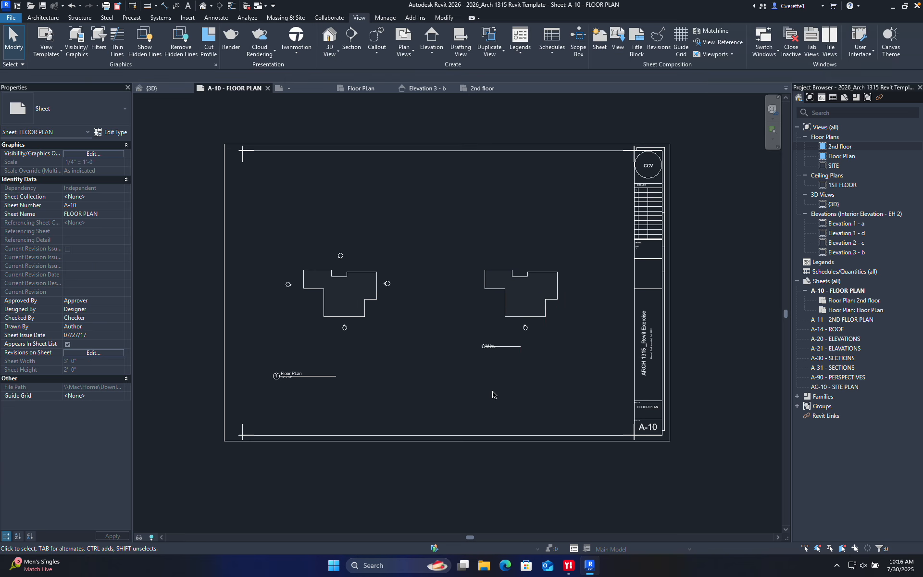
{"action": "left_click_drag", "start_coordinate": [504, 352], "coordinate": [487, 379]}
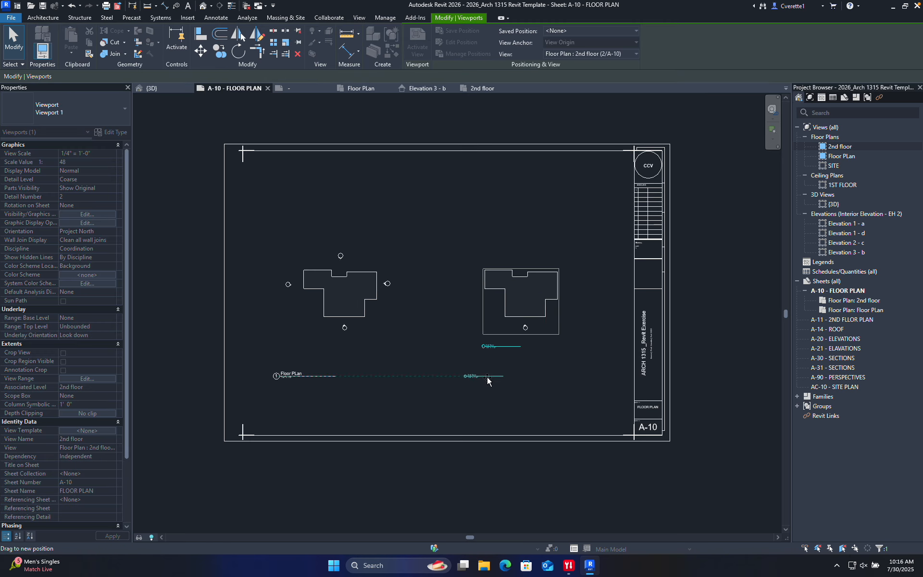
{"action": "left_click", "coordinate": [457, 417]}
{"action": "left_click_drag", "start_coordinate": [327, 377], "coordinate": [331, 365]}
{"action": "left_click_drag", "start_coordinate": [483, 376], "coordinate": [480, 362]}
{"action": "left_click", "coordinate": [384, 405]}
- Select both plan viewports together and reposition them with their titles nearer the middle of the sheet
{"action": "scroll", "coordinate": [411, 340], "scroll_direction": "up", "scroll_amount": 3}
{"action": "scroll", "coordinate": [634, 429], "scroll_direction": "down", "scroll_amount": 1}
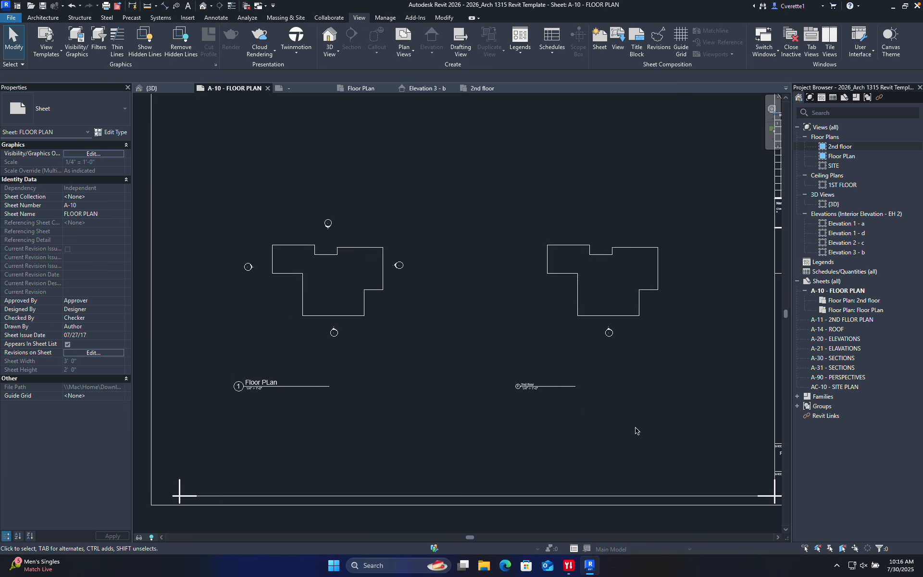
{"action": "left_click_drag", "start_coordinate": [634, 429], "coordinate": [393, 242]}
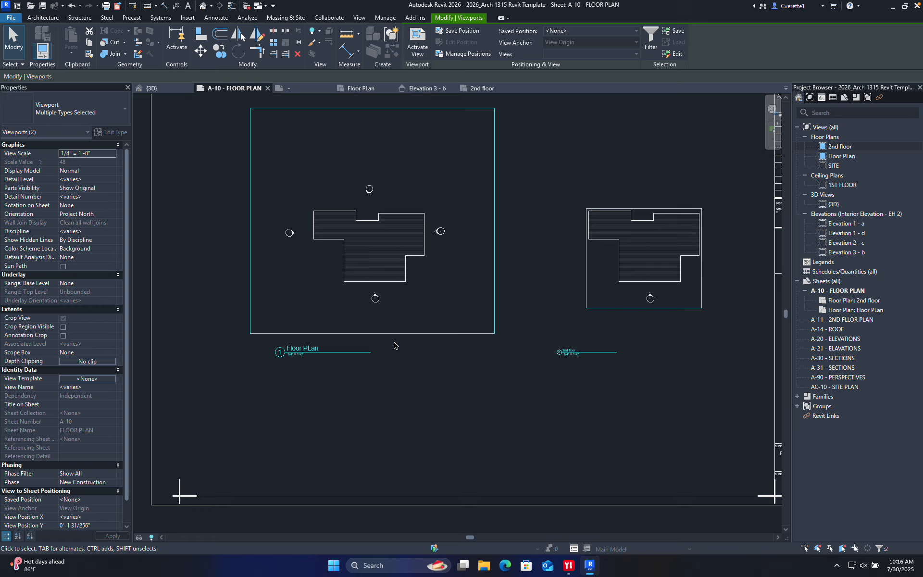
{"action": "left_click", "coordinate": [444, 421]}
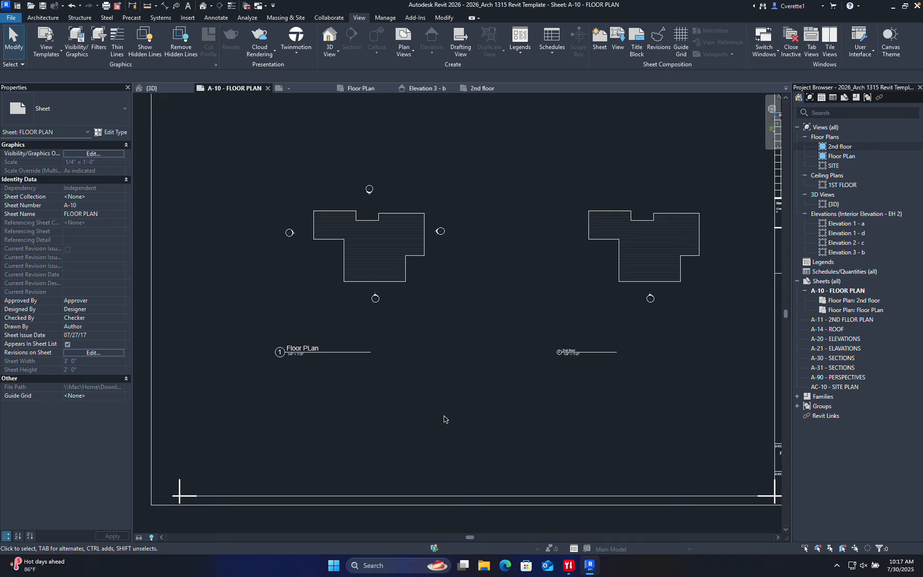
{"action": "scroll", "coordinate": [435, 413], "scroll_direction": "down", "scroll_amount": 3}
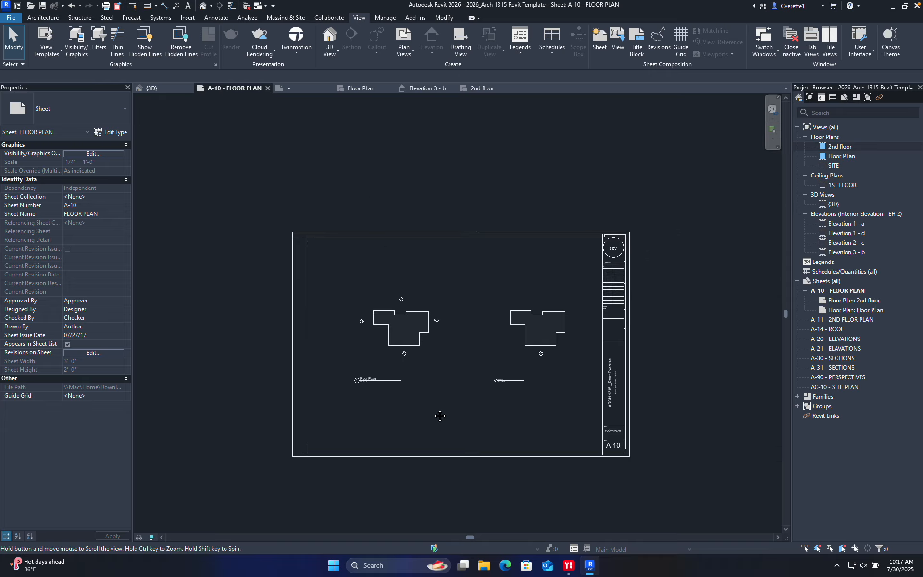
{"action": "scroll", "coordinate": [385, 418], "scroll_direction": "up", "scroll_amount": 1}
{"action": "left_click_drag", "start_coordinate": [355, 307], "coordinate": [350, 335]}
{"action": "left_click", "coordinate": [351, 460]}
{"action": "scroll", "coordinate": [406, 420], "scroll_direction": "up", "scroll_amount": 2}
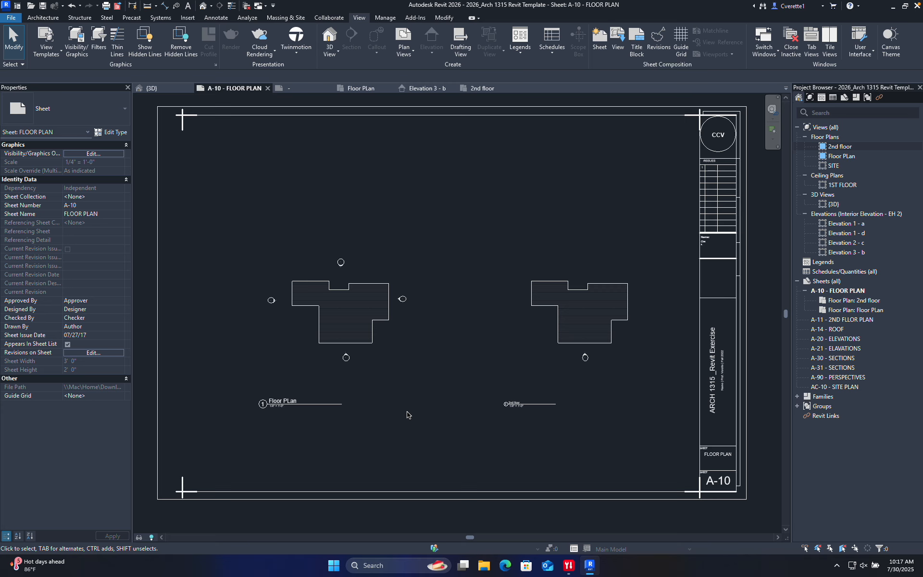
{"action": "left_click_drag", "start_coordinate": [626, 439], "coordinate": [340, 282]}
{"action": "left_click", "coordinate": [383, 423]}
{"action": "scroll", "coordinate": [347, 333], "scroll_direction": "up", "scroll_amount": 2}
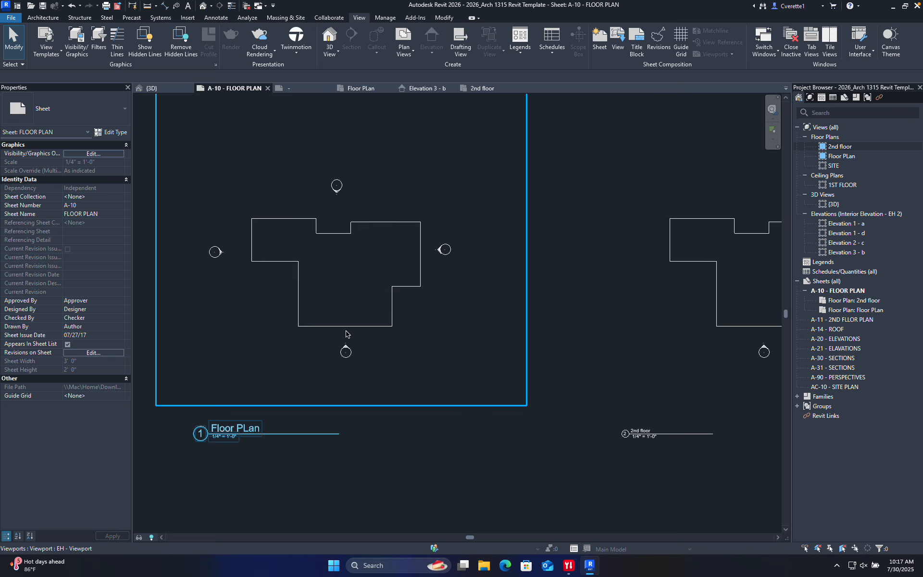
{"action": "middle_click_drag", "start_coordinate": [590, 309], "coordinate": [490, 319]}
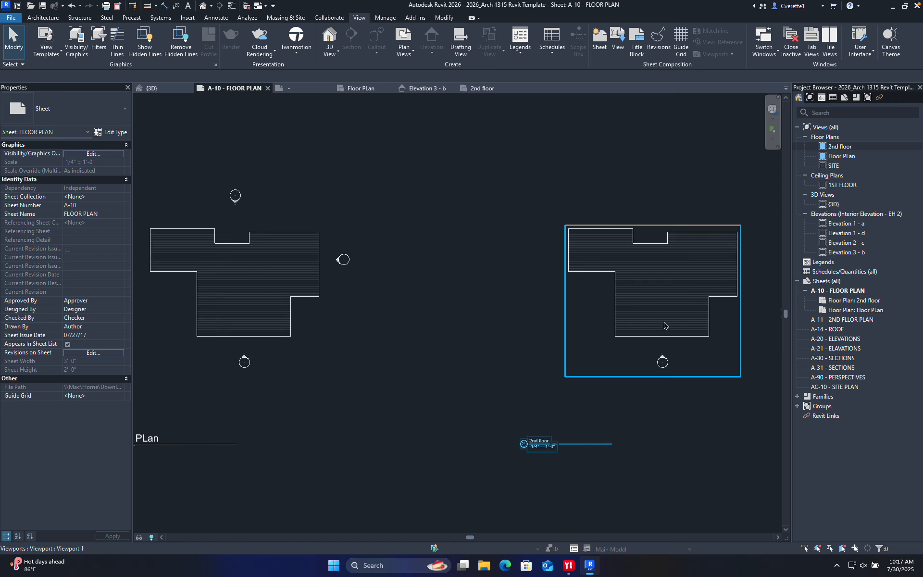
- Activate the 2nd floor viewport on the sheet, show its crop region and extend it well beyond the plan to the left and above
{"action": "double_click", "coordinate": [624, 335]}
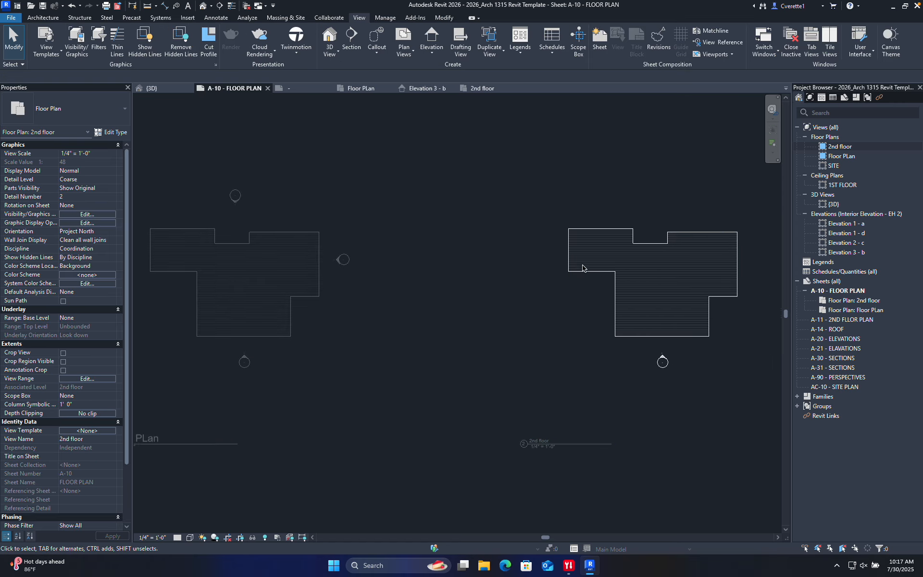
{"action": "left_click", "coordinate": [240, 537]}
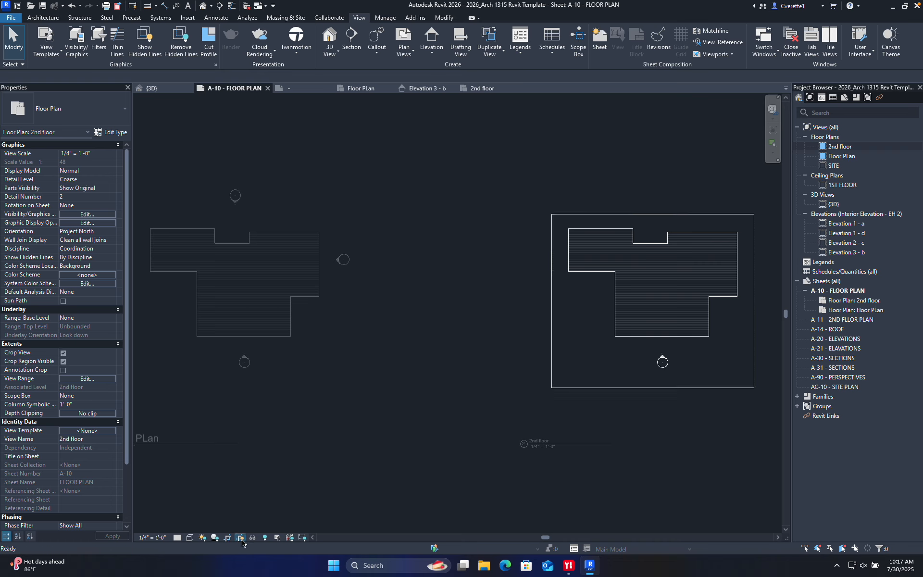
{"action": "left_click", "coordinate": [552, 352]}
{"action": "left_click_drag", "start_coordinate": [552, 300], "coordinate": [487, 300]}
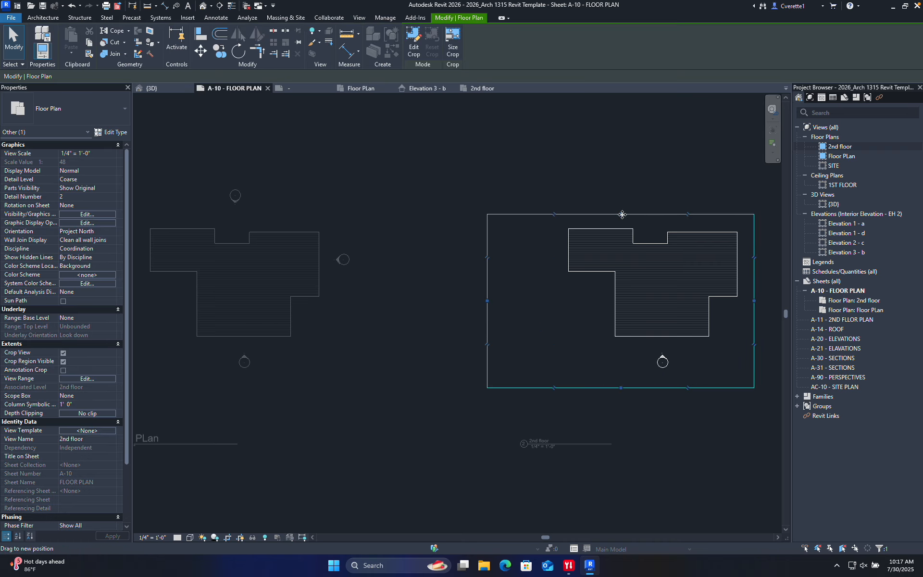
{"action": "left_click_drag", "start_coordinate": [621, 214], "coordinate": [624, 137]}
{"action": "left_click_drag", "start_coordinate": [491, 265], "coordinate": [445, 264]}
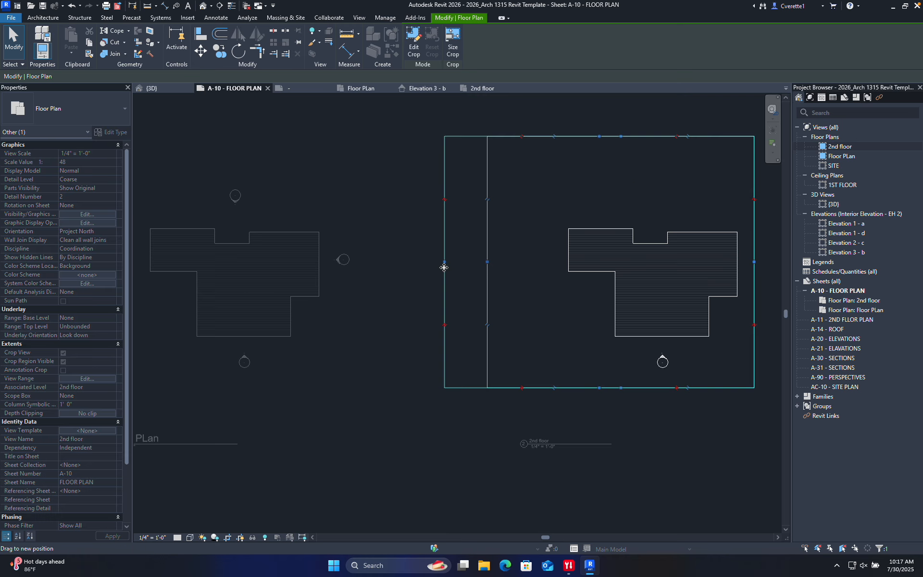
{"action": "mouse_move", "coordinate": [355, 265]}
{"action": "middle_mouse_down"}
{"action": "mouse_move", "coordinate": [412, 281]}
{"action": "mouse_move", "coordinate": [439, 273]}
{"action": "mouse_move", "coordinate": [316, 262]}
{"action": "middle_mouse_up"}
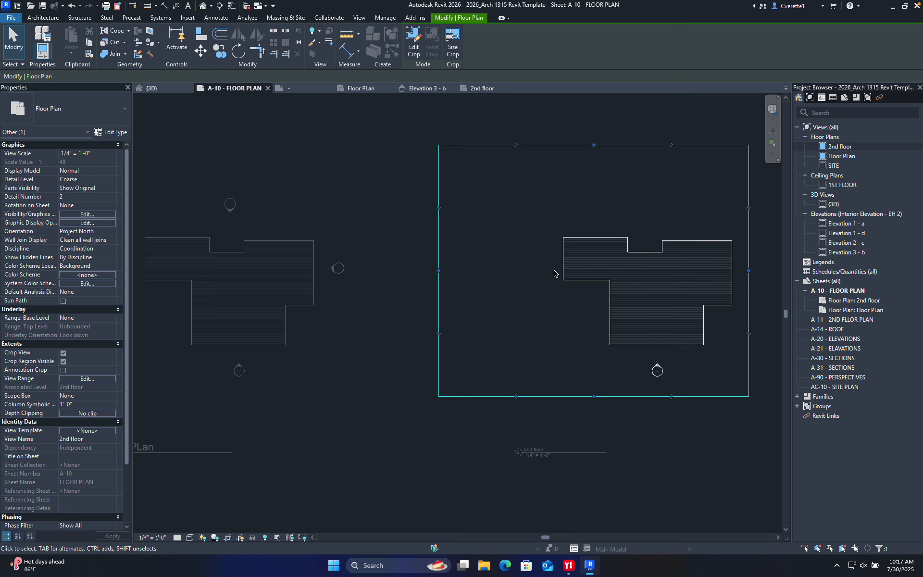
{"action": "left_click", "coordinate": [535, 288]}
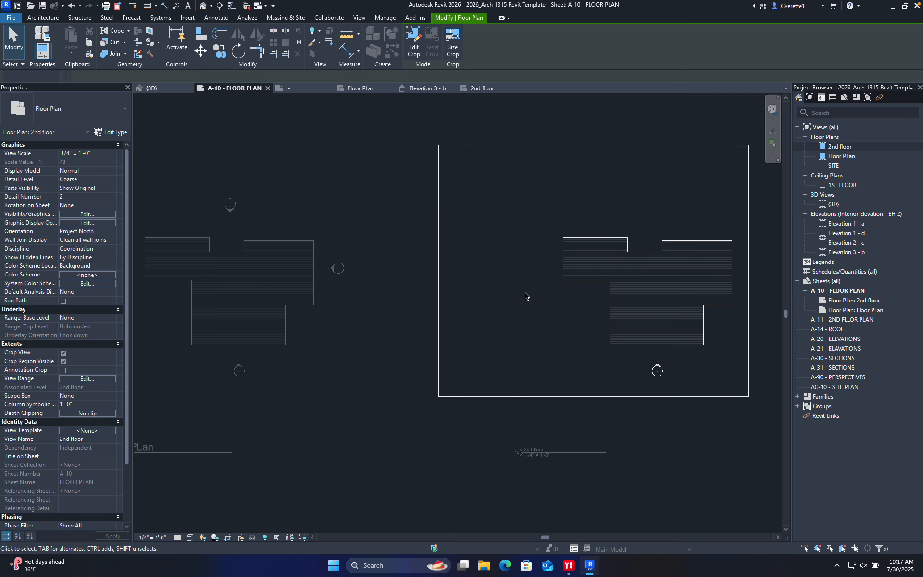
- Extend the 2nd floor crop region to the right, almost to the title block, and raise its upper edge further
{"action": "left_click", "coordinate": [265, 538]}
{"action": "left_click", "coordinate": [264, 537]}
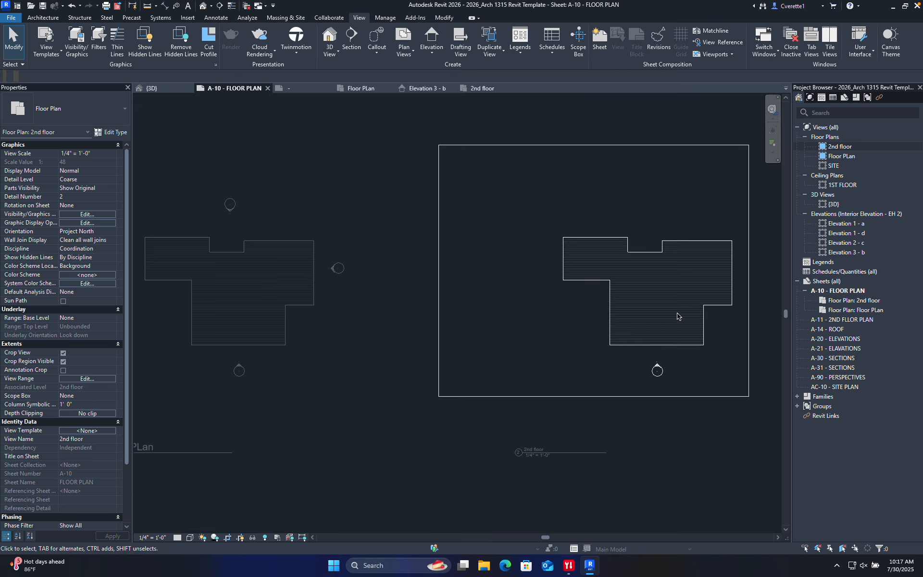
{"action": "middle_click_drag", "start_coordinate": [550, 309], "coordinate": [441, 334]}
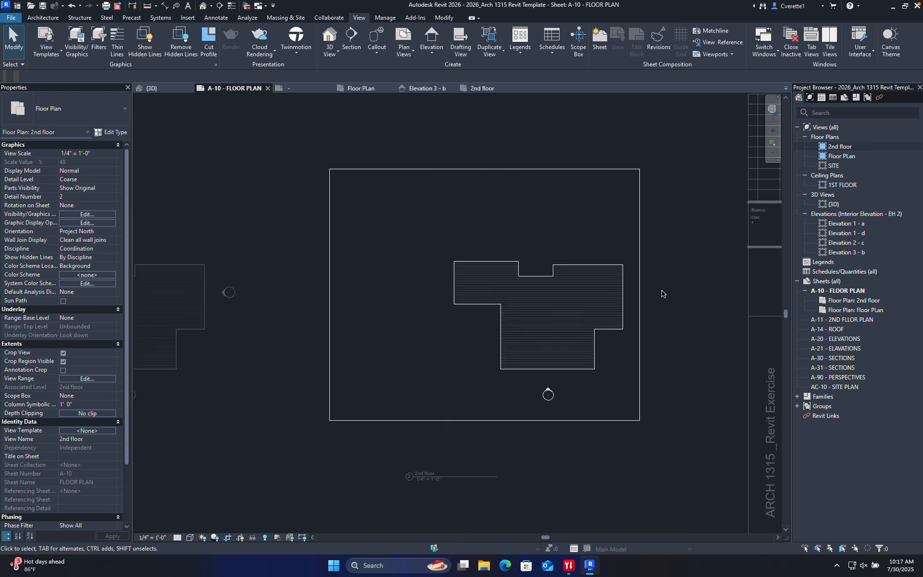
{"action": "left_click", "coordinate": [640, 285]}
{"action": "left_click_drag", "start_coordinate": [640, 288], "coordinate": [731, 294]}
{"action": "left_click_drag", "start_coordinate": [531, 174], "coordinate": [530, 135]}
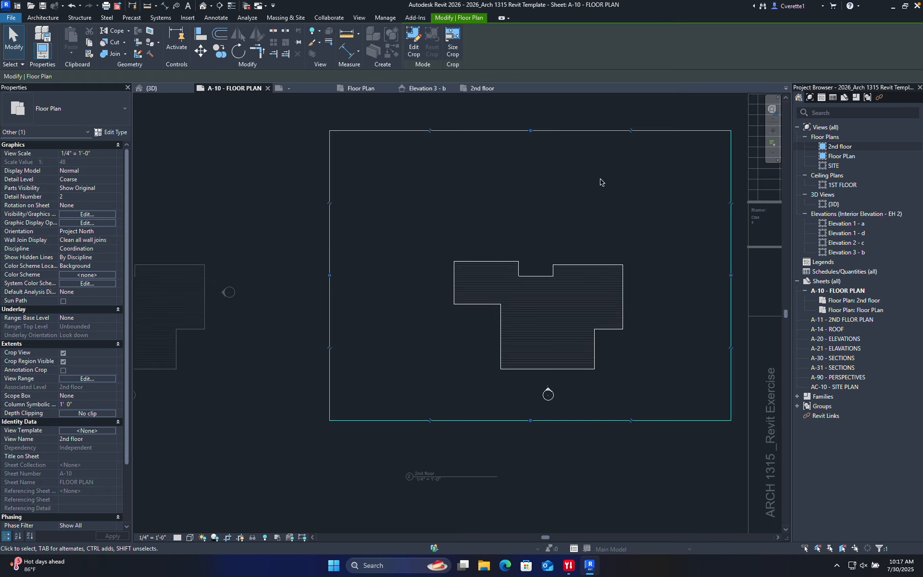
- Turn off Crop View for the 2nd floor view and check the whole sheet
{"action": "left_click", "coordinate": [229, 540]}
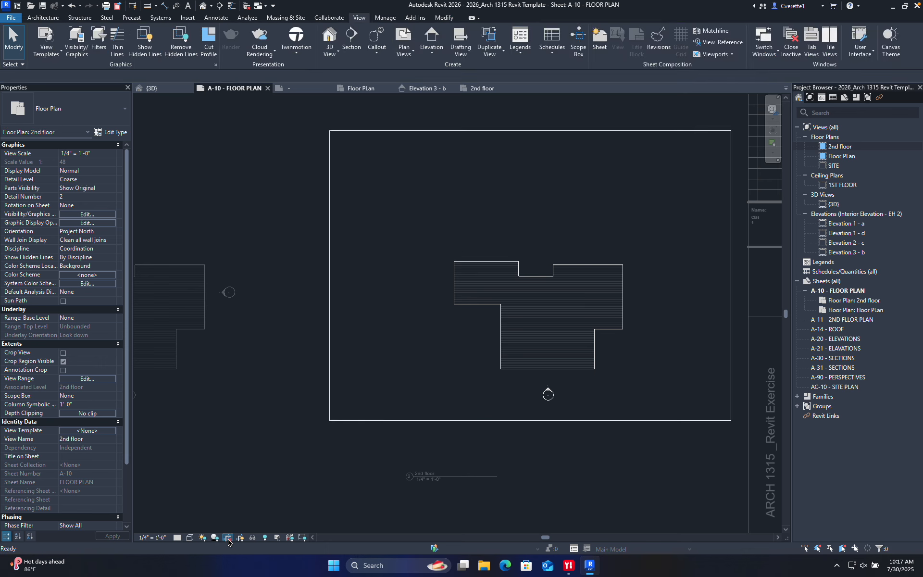
{"action": "left_click", "coordinate": [228, 540]}
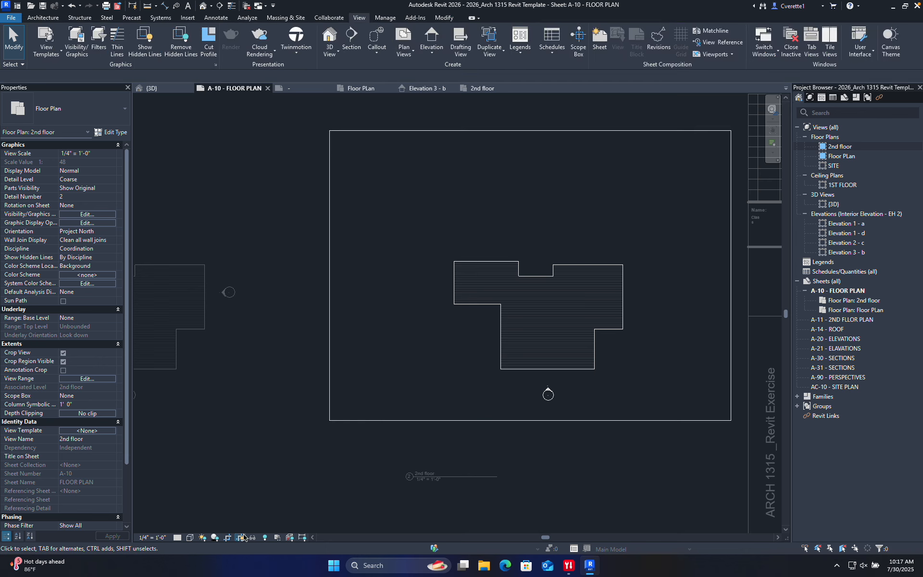
{"action": "left_click", "coordinate": [229, 540]}
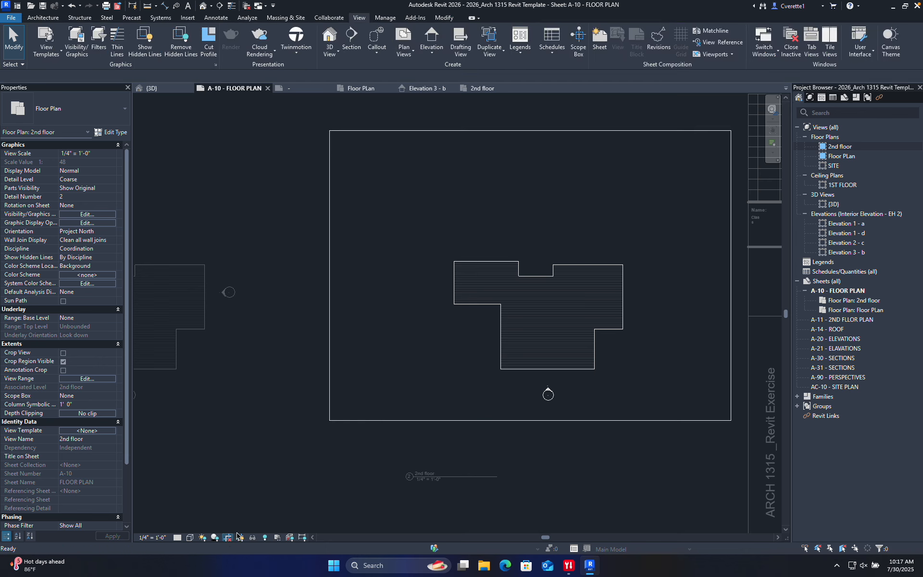
{"action": "scroll", "coordinate": [341, 399], "scroll_direction": "down", "scroll_amount": 5}
{"action": "scroll", "coordinate": [348, 378], "scroll_direction": "up", "scroll_amount": 3}
{"action": "scroll", "coordinate": [348, 378], "scroll_direction": "up", "scroll_amount": 2}
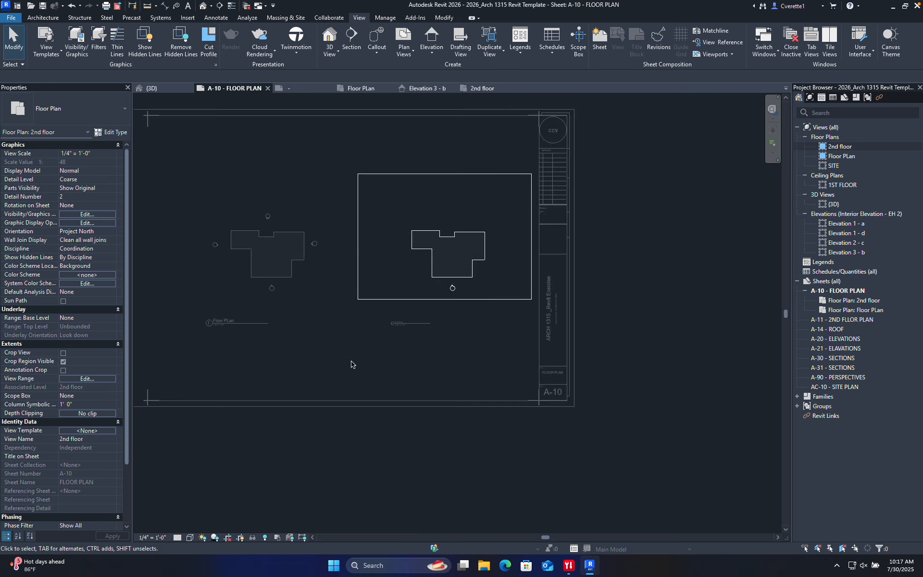
{"action": "key", "text": "v"}
{"action": "key", "text": "g"}
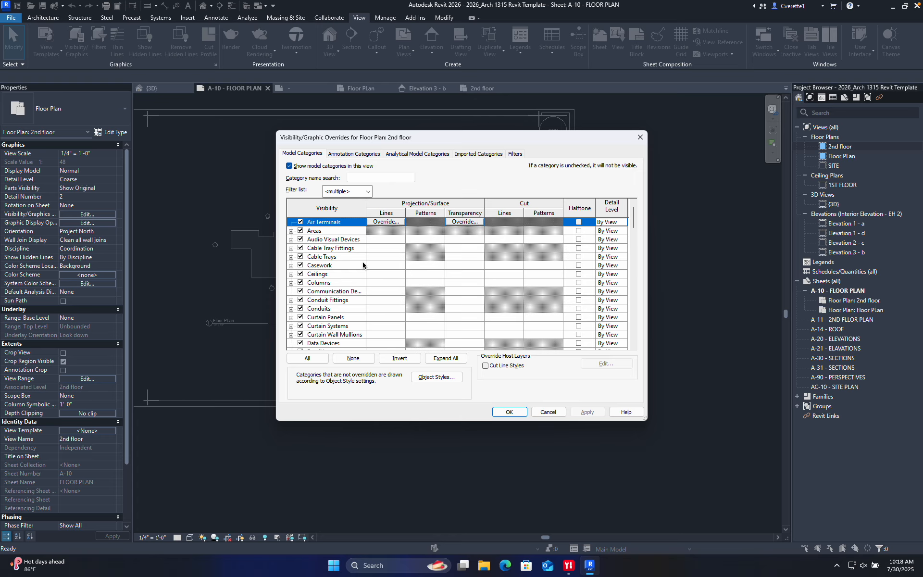
{"action": "left_click", "coordinate": [553, 414]}
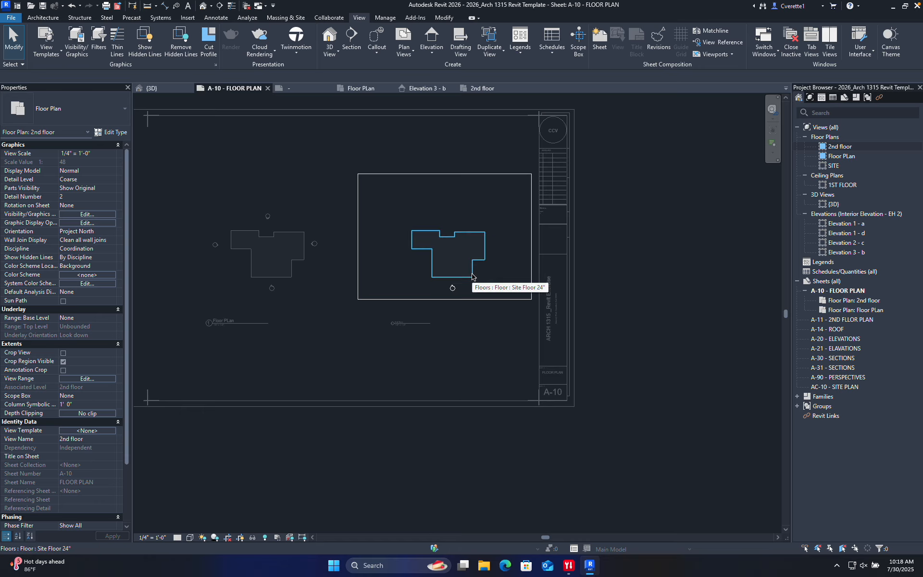
{"action": "key", "text": "c"}
{"action": "key", "text": "v"}
{"action": "key", "text": "g"}
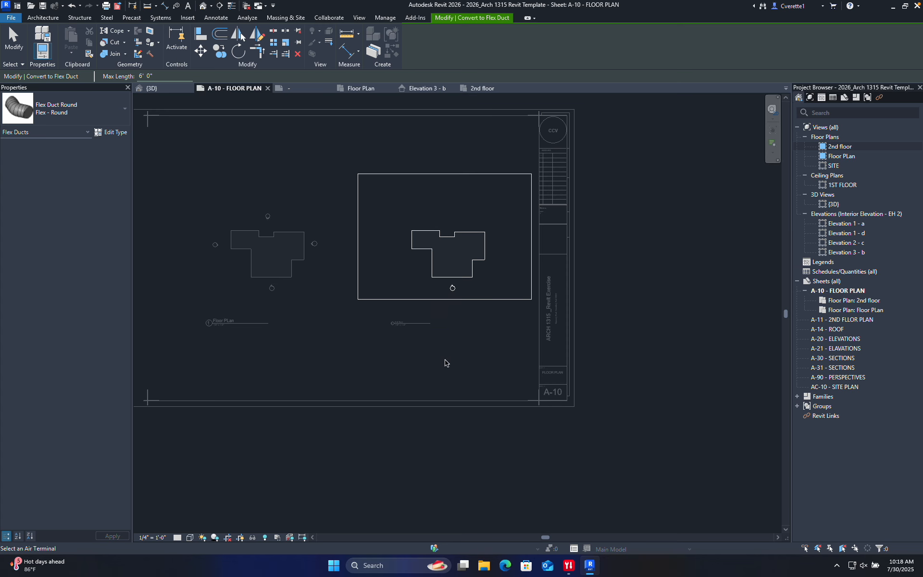
{"action": "key", "text": "Escape"}
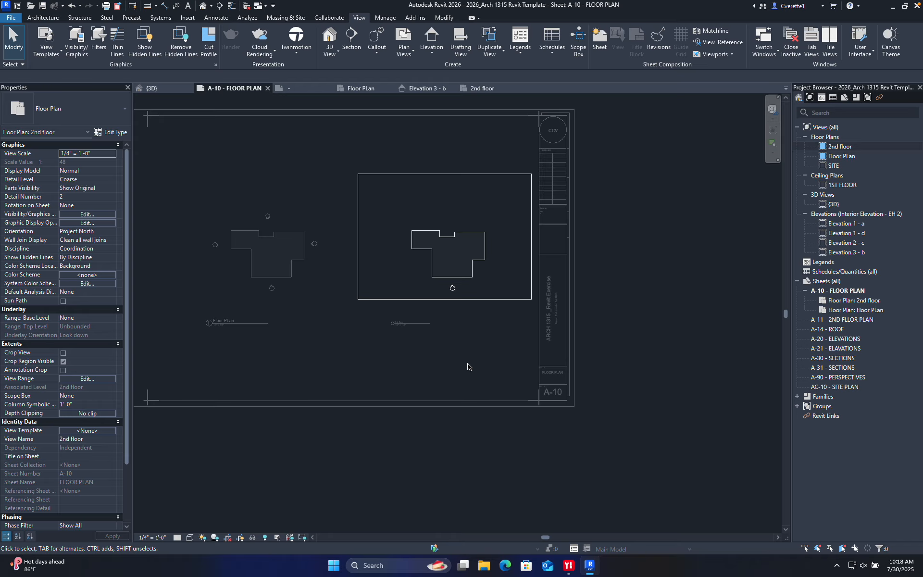
- Turn Crop View on for the 2nd floor view and hide its crop region boundary on the sheet
{"action": "scroll", "coordinate": [439, 285], "scroll_direction": "up", "scroll_amount": 1}
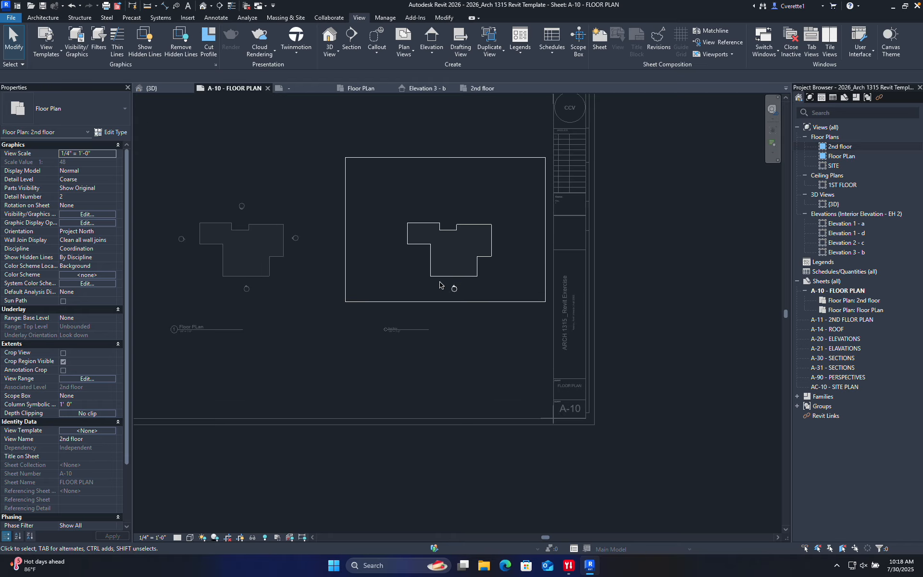
{"action": "scroll", "coordinate": [440, 284], "scroll_direction": "up", "scroll_amount": 2}
{"action": "scroll", "coordinate": [439, 284], "scroll_direction": "down", "scroll_amount": 1}
{"action": "middle_click_drag", "start_coordinate": [439, 284], "coordinate": [492, 385]}
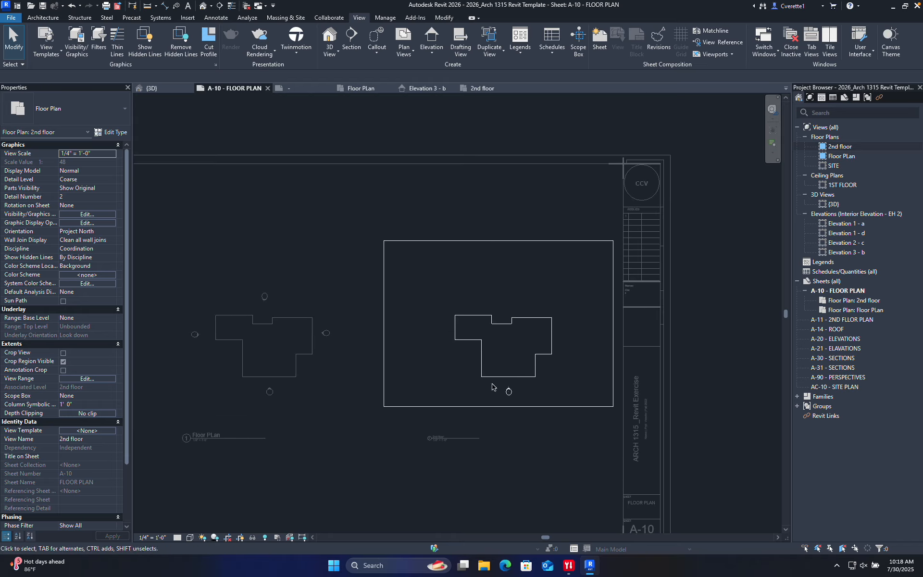
{"action": "left_click", "coordinate": [228, 538]}
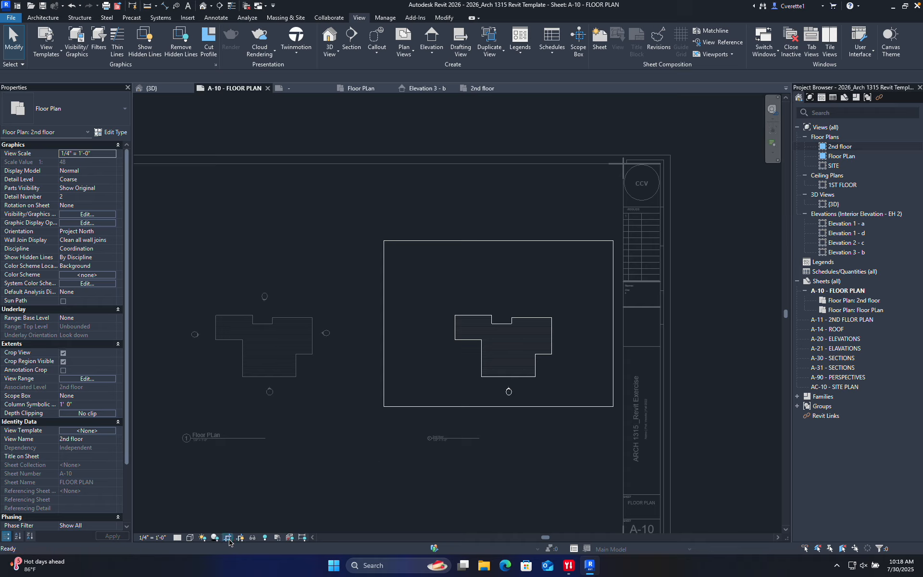
{"action": "left_click", "coordinate": [239, 539]}
{"action": "left_click", "coordinate": [240, 539]}
{"action": "left_click", "coordinate": [239, 538]}
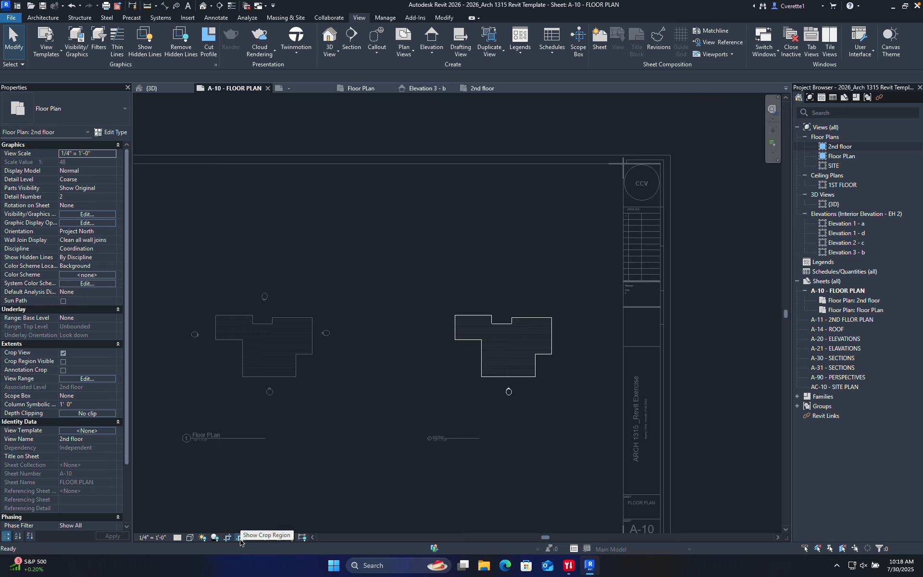
{"action": "left_click", "coordinate": [240, 539]}
{"action": "left_click", "coordinate": [240, 539]}
{"action": "scroll", "coordinate": [363, 469], "scroll_direction": "down", "scroll_amount": 2}
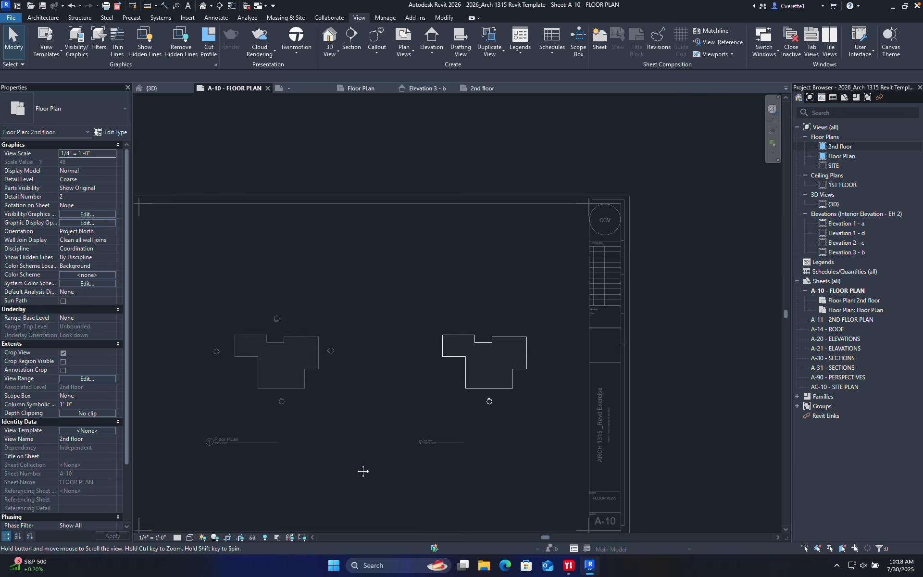
{"action": "scroll", "coordinate": [444, 380], "scroll_direction": "up", "scroll_amount": 1}
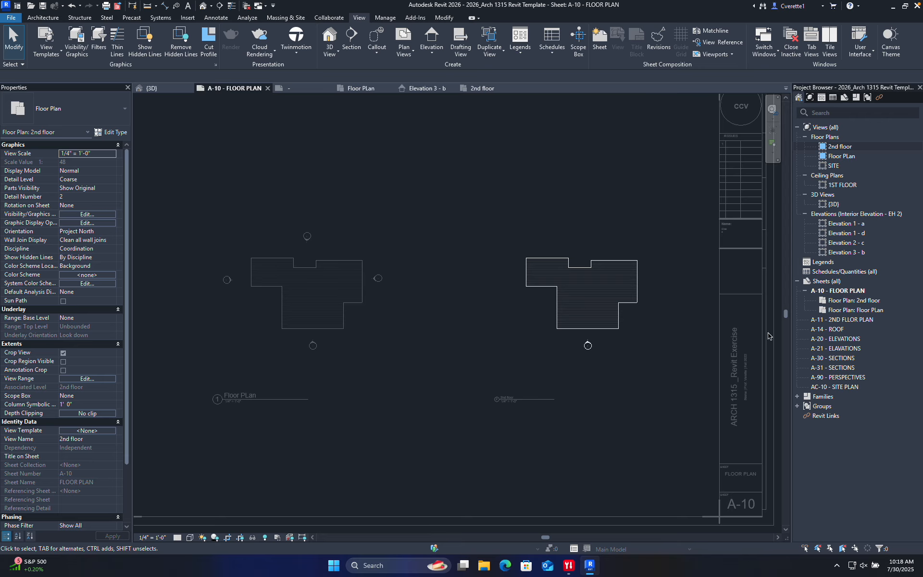
- Open the Floor PLan view with the entire floor slab and its elevation markers in sight
{"action": "left_click", "coordinate": [837, 158]}
{"action": "double_click", "coordinate": [836, 157]}
{"action": "scroll", "coordinate": [346, 305], "scroll_direction": "up", "scroll_amount": 4}
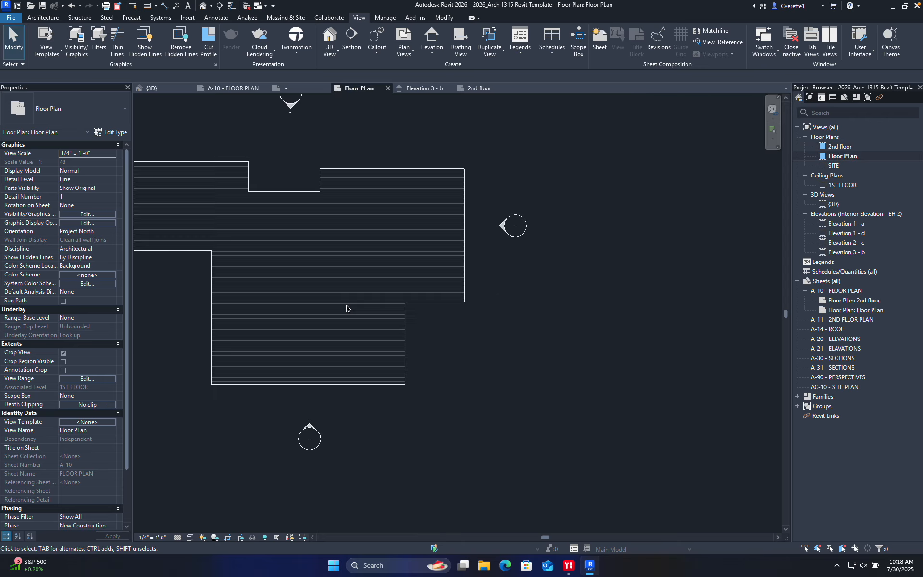
{"action": "scroll", "coordinate": [394, 320], "scroll_direction": "down", "scroll_amount": 10}
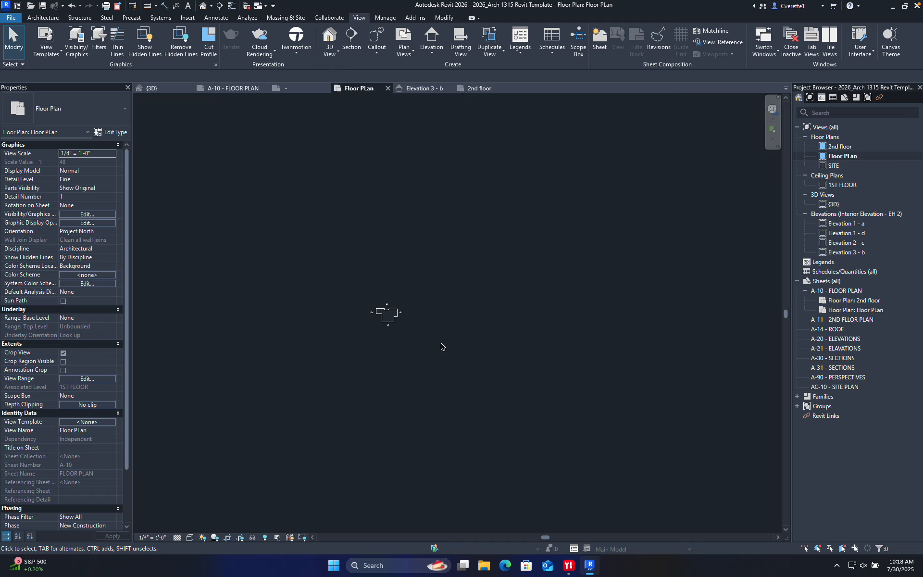
{"action": "middle_click", "coordinate": [456, 350]}
{"action": "middle_click", "coordinate": [456, 351]}
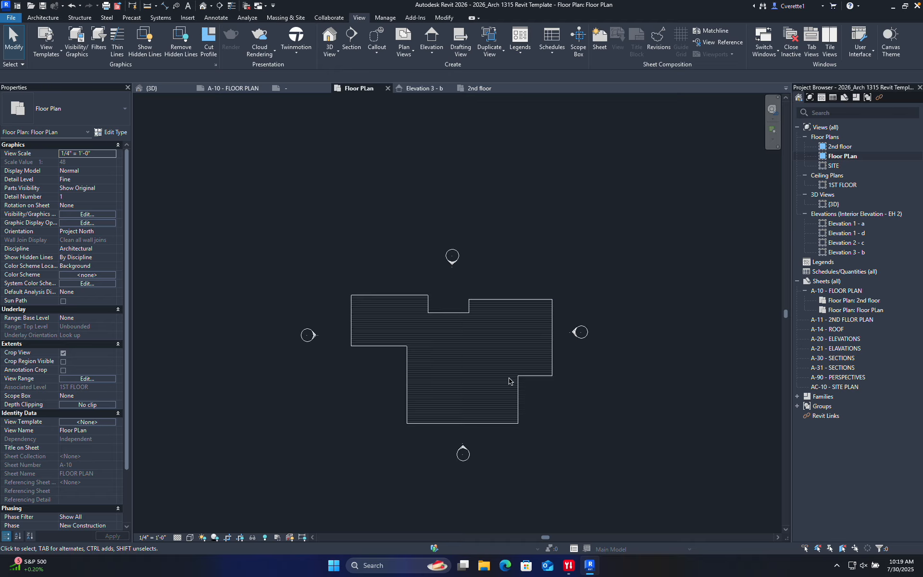
{"action": "scroll", "coordinate": [495, 443], "scroll_direction": "up", "scroll_amount": 2}
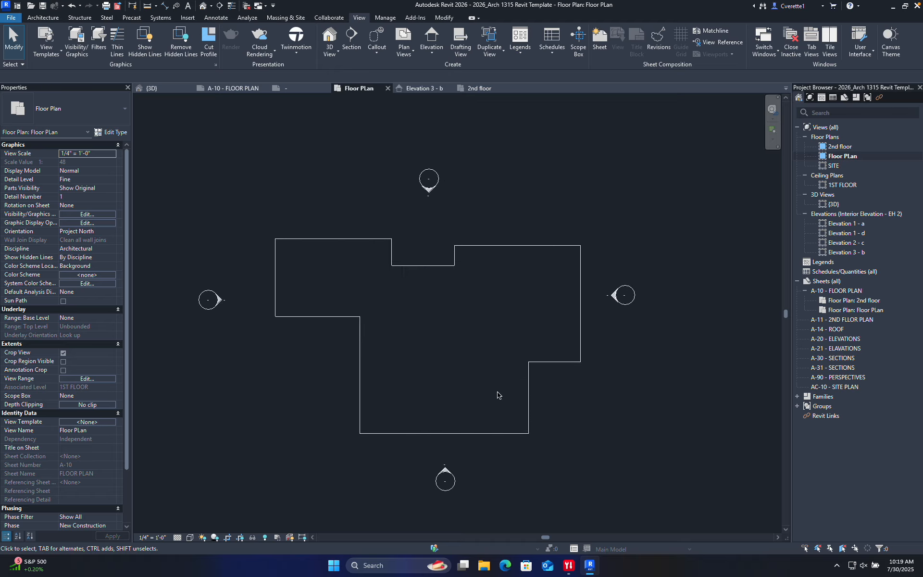
{"action": "scroll", "coordinate": [442, 319], "scroll_direction": "up", "scroll_amount": 1}
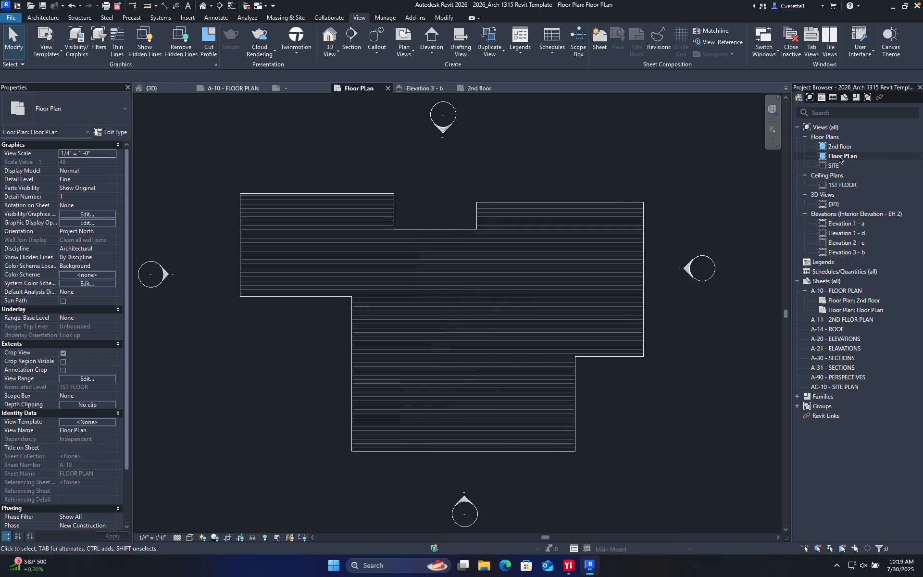
{"action": "middle_click_drag", "start_coordinate": [452, 187], "coordinate": [451, 200]}
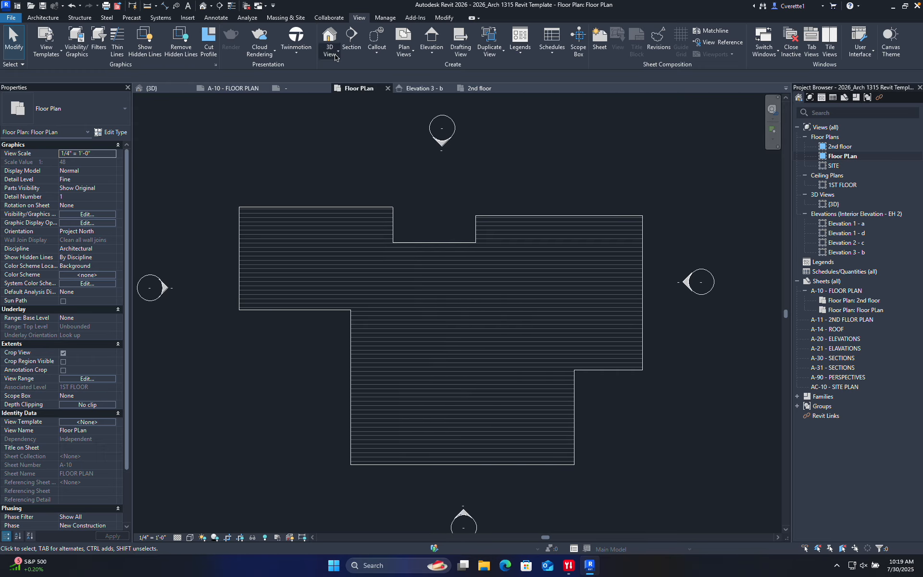
- Place EH - Interior Wall 4.5" walls by picking slab edges from the upper-left edge counterclockwise to the bottom edge
{"action": "left_click", "coordinate": [52, 18]}
{"action": "left_click", "coordinate": [43, 38]}
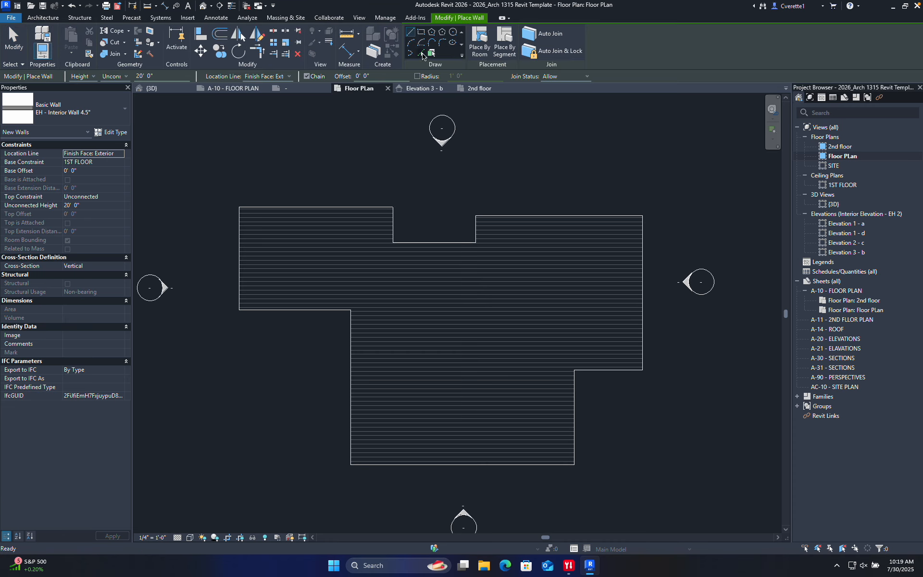
{"action": "left_click", "coordinate": [422, 54]}
{"action": "left_click", "coordinate": [329, 208]}
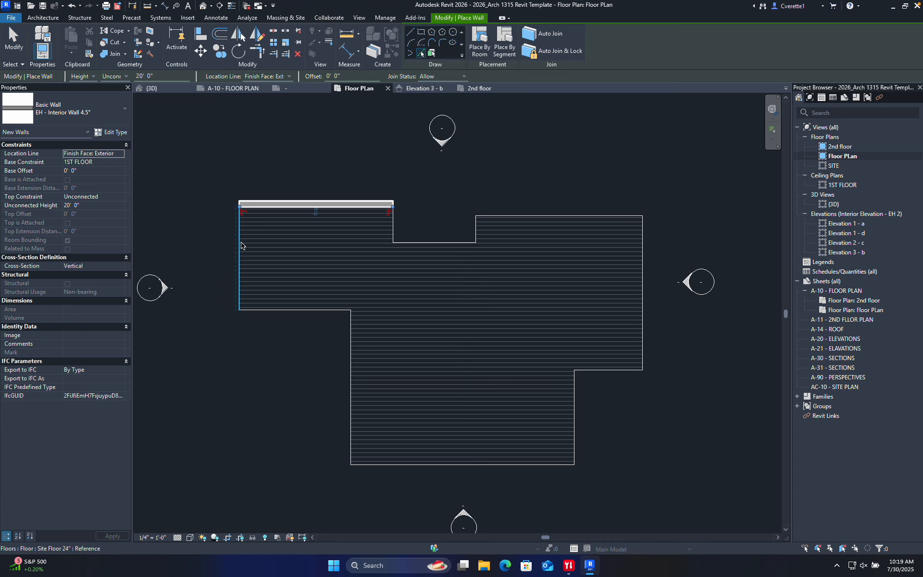
{"action": "left_click", "coordinate": [240, 247]}
{"action": "left_click", "coordinate": [289, 316]}
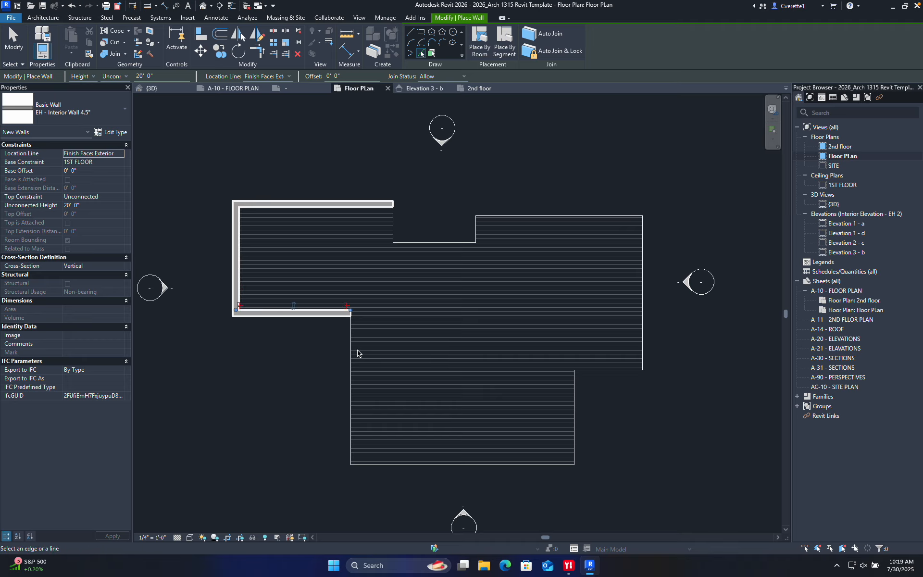
{"action": "left_click", "coordinate": [354, 355]}
{"action": "left_click", "coordinate": [395, 463]}
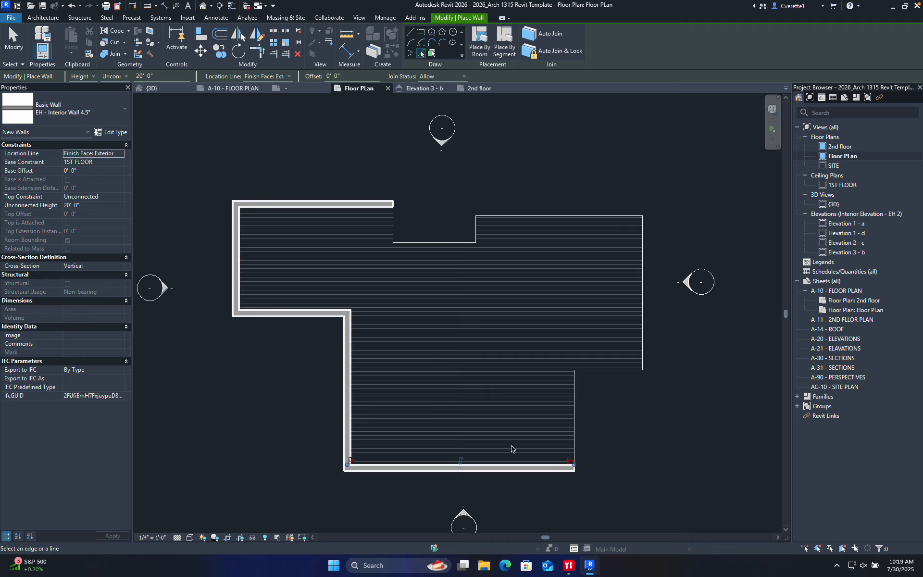
- Add walls on the remaining slab edges, up the right side and around the upper recess, to close the perimeter
{"action": "left_click", "coordinate": [573, 425]}
{"action": "left_click", "coordinate": [617, 370]}
{"action": "left_click", "coordinate": [644, 343]}
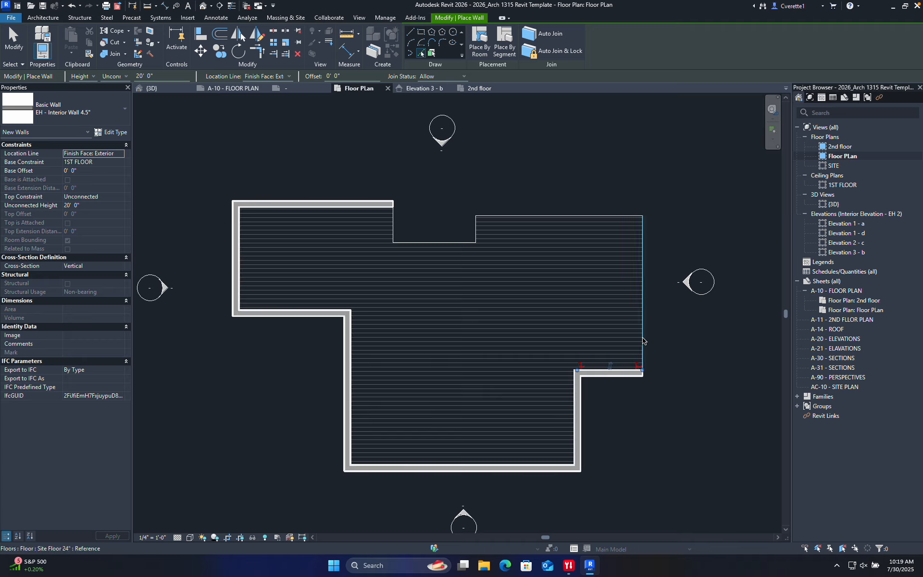
{"action": "left_click", "coordinate": [615, 220]}
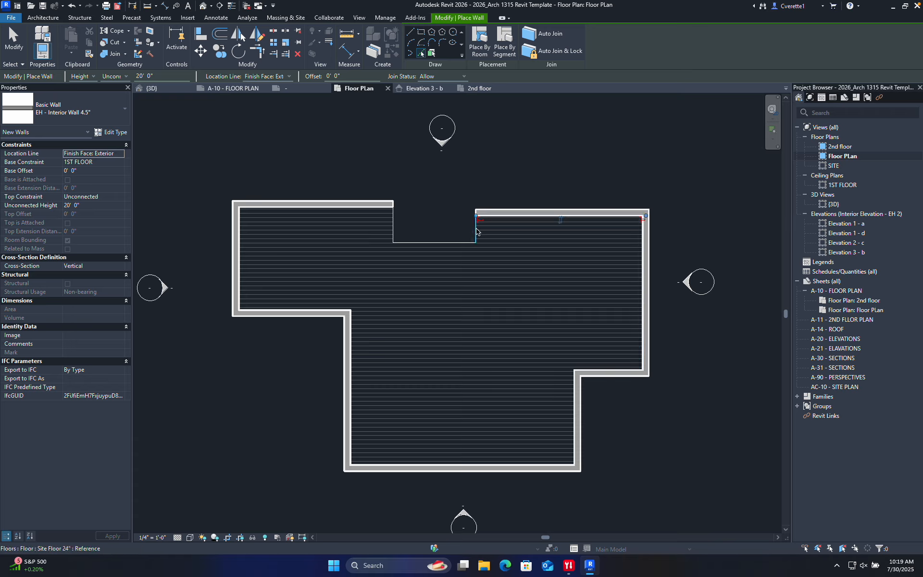
{"action": "left_click", "coordinate": [473, 230]}
{"action": "left_click", "coordinate": [453, 245]}
{"action": "left_click", "coordinate": [395, 230]}
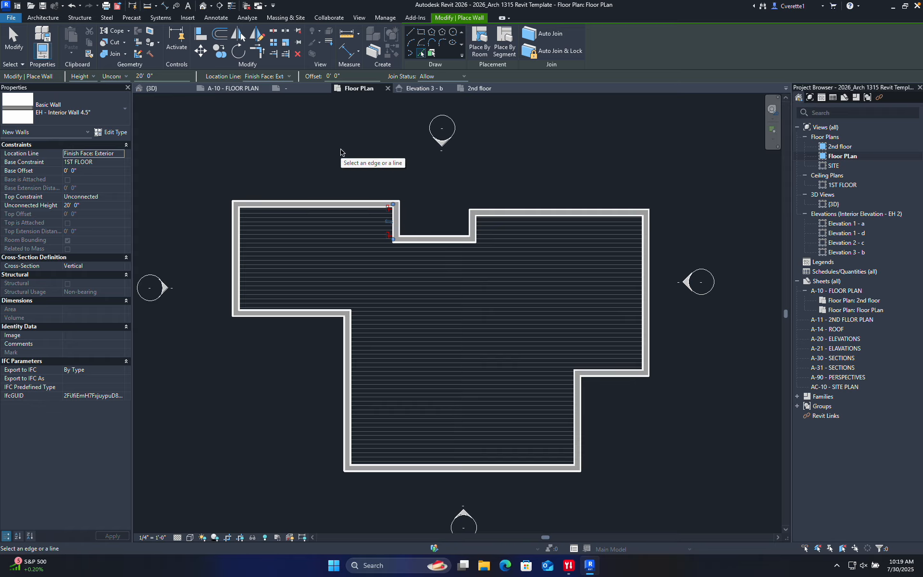
- Examine the wall layers and line weights at the slab's upper-left corner, comparing the display with Thin Lines
{"action": "scroll", "coordinate": [253, 202], "scroll_direction": "up", "scroll_amount": 3}
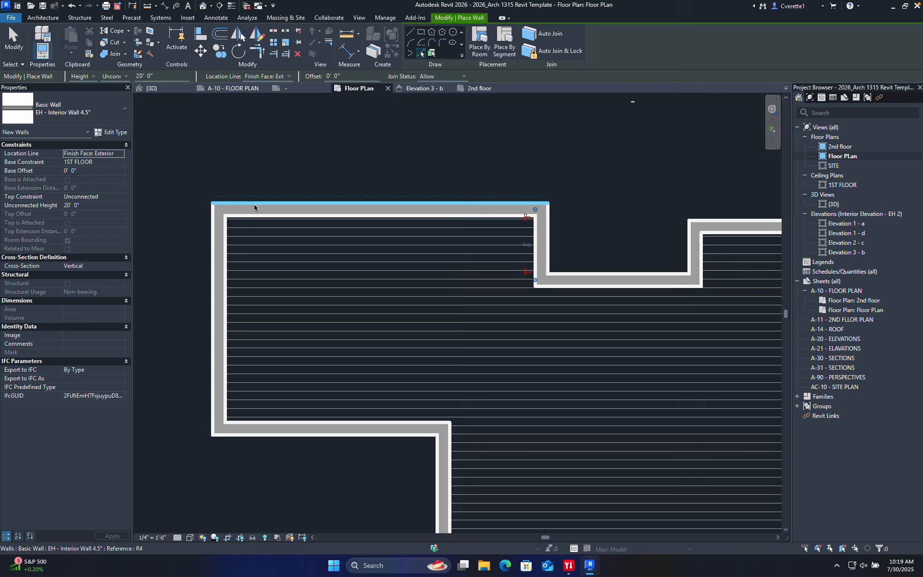
{"action": "left_click", "coordinate": [254, 203]}
{"action": "scroll", "coordinate": [226, 187], "scroll_direction": "up", "scroll_amount": 4}
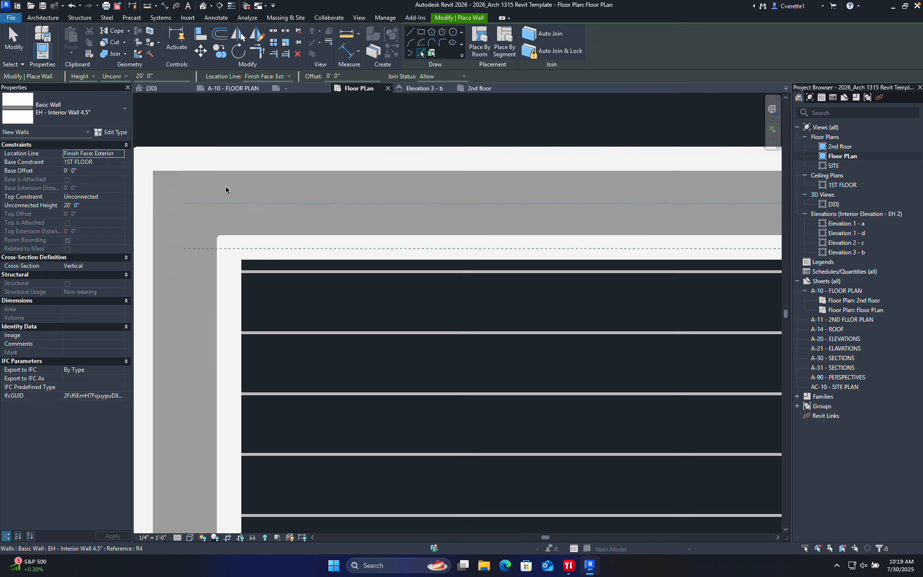
{"action": "scroll", "coordinate": [272, 205], "scroll_direction": "down", "scroll_amount": 2}
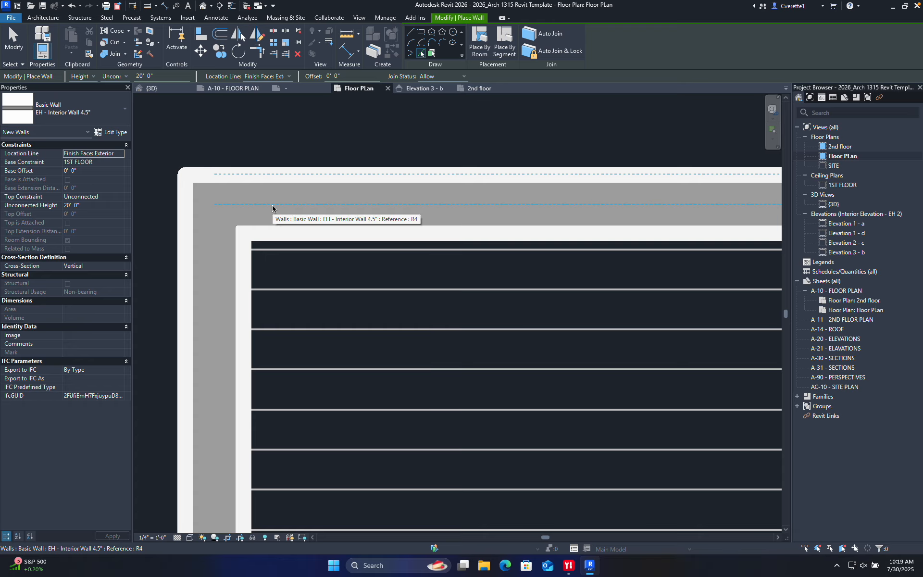
{"action": "key", "text": "t"}
{"action": "key", "text": "l"}
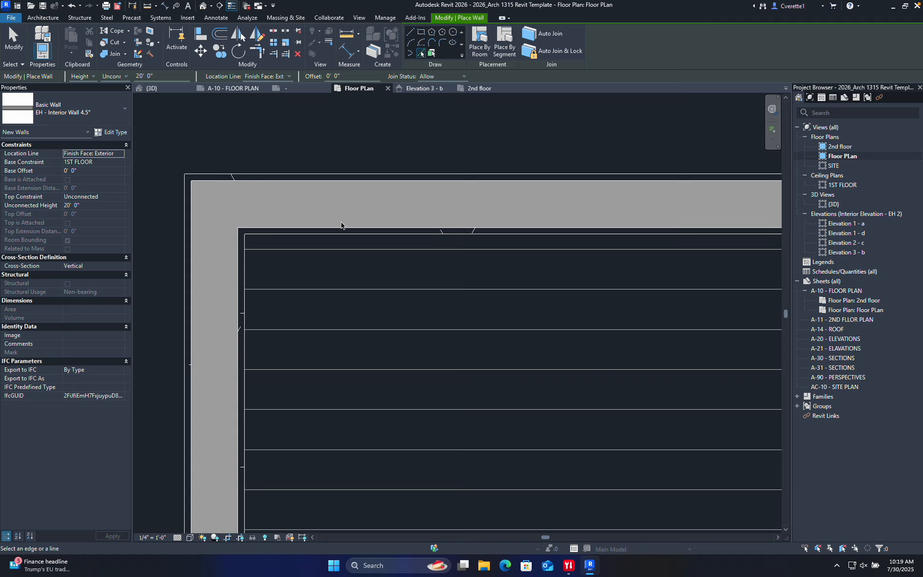
{"action": "scroll", "coordinate": [342, 226], "scroll_direction": "down", "scroll_amount": 2}
{"action": "scroll", "coordinate": [342, 226], "scroll_direction": "up", "scroll_amount": 5}
{"action": "scroll", "coordinate": [337, 225], "scroll_direction": "up", "scroll_amount": 3}
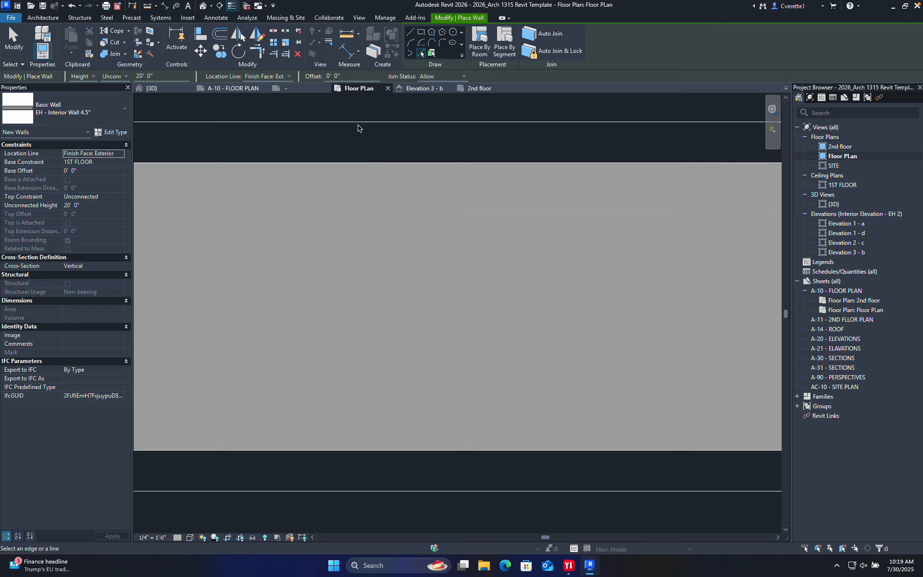
{"action": "scroll", "coordinate": [363, 158], "scroll_direction": "down", "scroll_amount": 5}
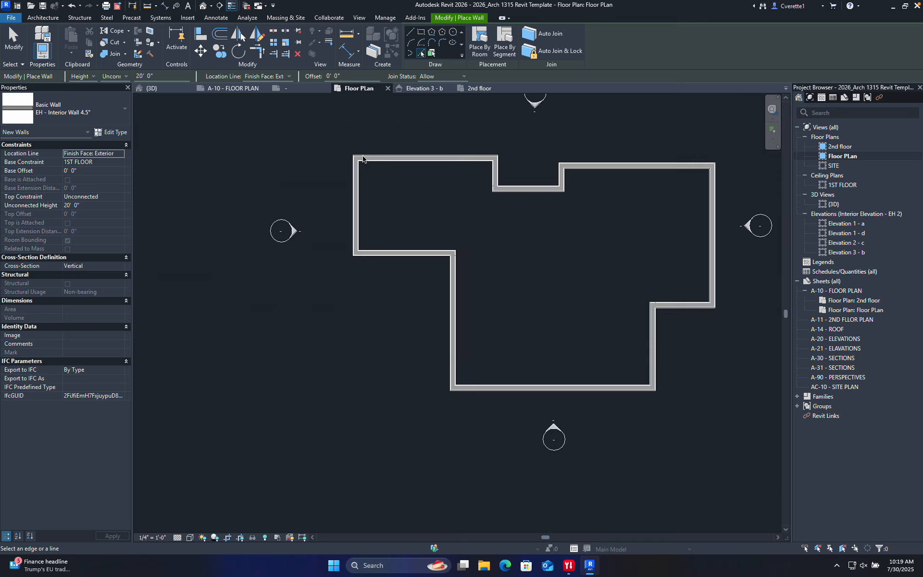
- Turn on Thin Lines for a close view of the upper-left wall corner
{"action": "scroll", "coordinate": [377, 159], "scroll_direction": "up", "scroll_amount": 5}
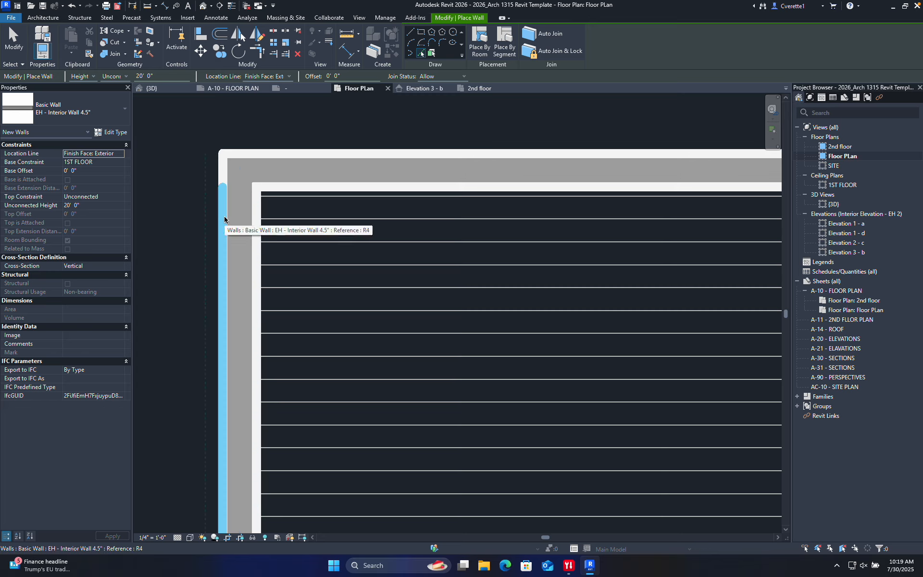
{"action": "key", "text": "t"}
{"action": "key", "text": "l"}
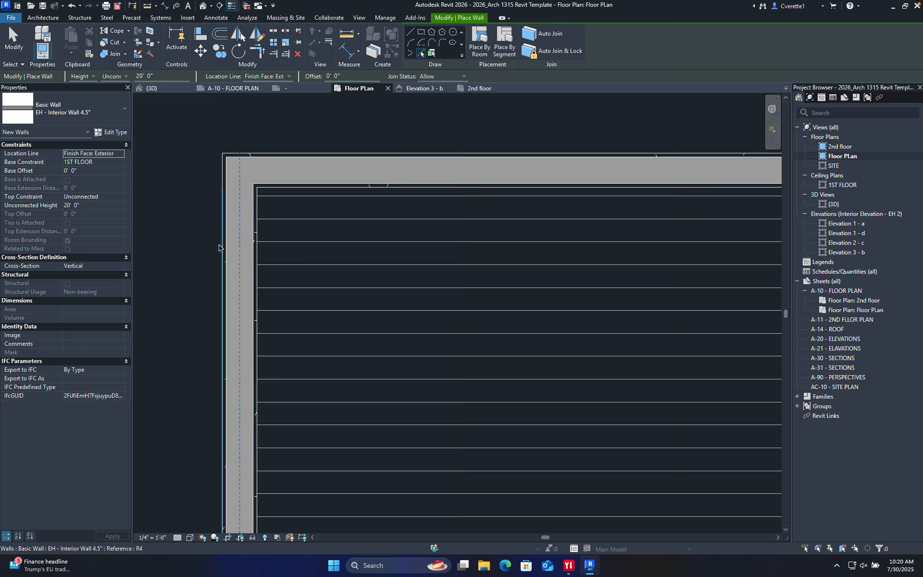
{"action": "scroll", "coordinate": [226, 220], "scroll_direction": "up", "scroll_amount": 3}
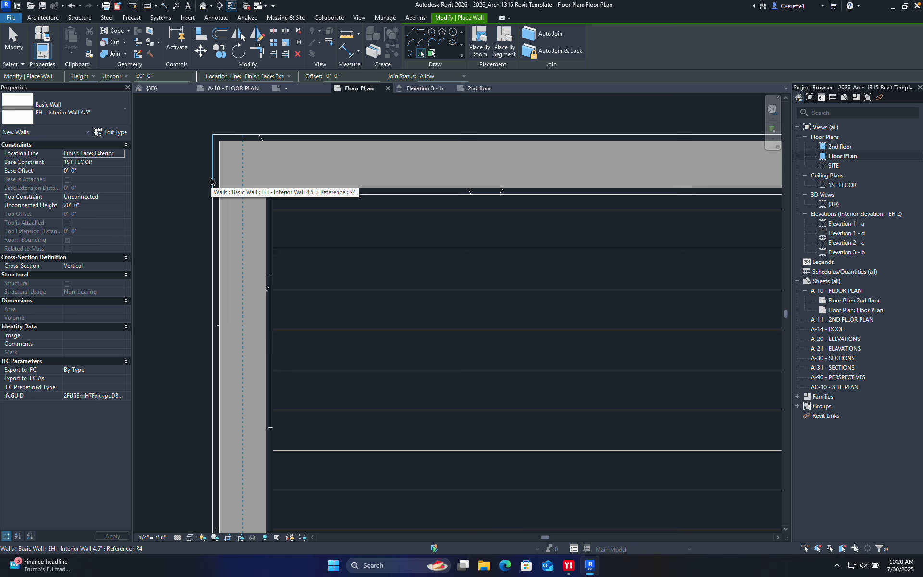
- Review the layer assembly of the EH - Interior Wall 4.5" type and undo the overlapping wall on the left side
{"action": "left_click", "coordinate": [220, 271]}
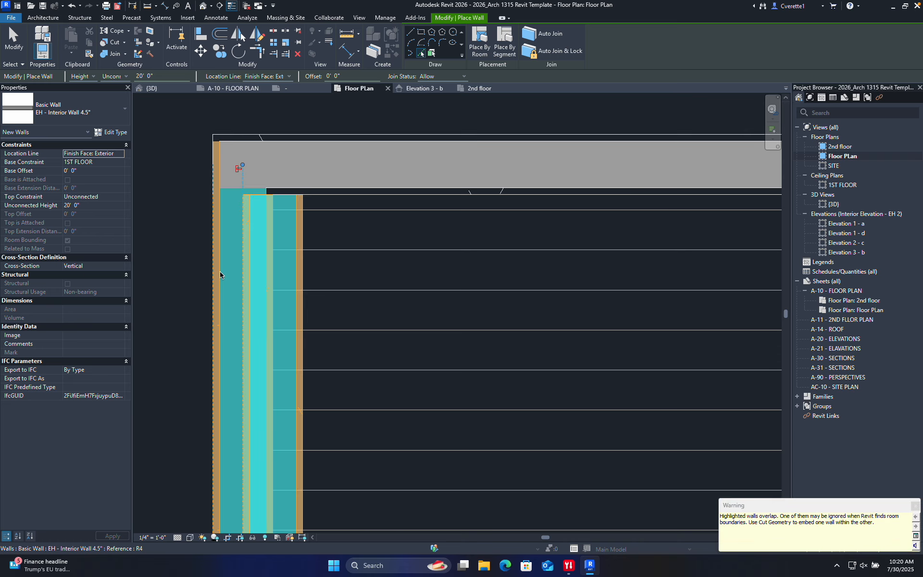
{"action": "left_click", "coordinate": [112, 137]}
{"action": "left_click", "coordinate": [492, 224]}
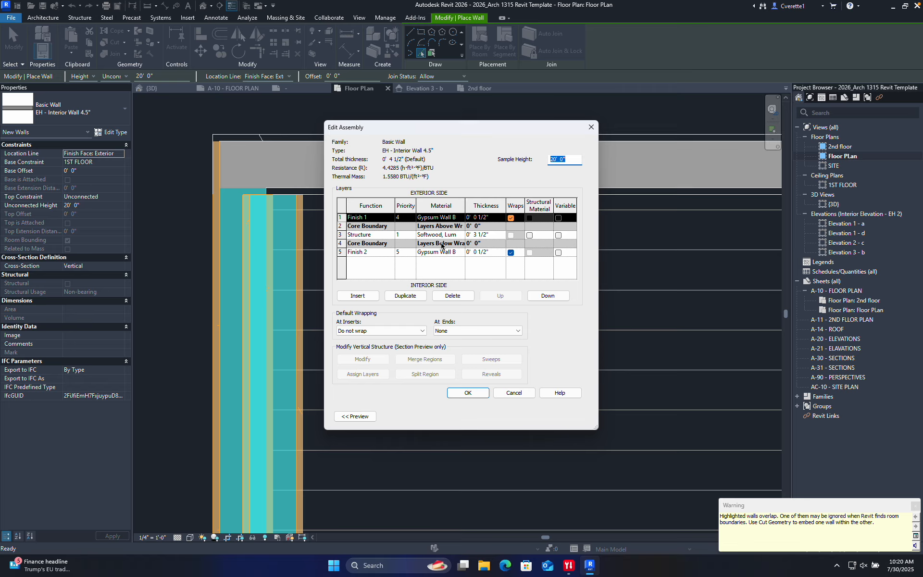
{"action": "left_click", "coordinate": [591, 127]}
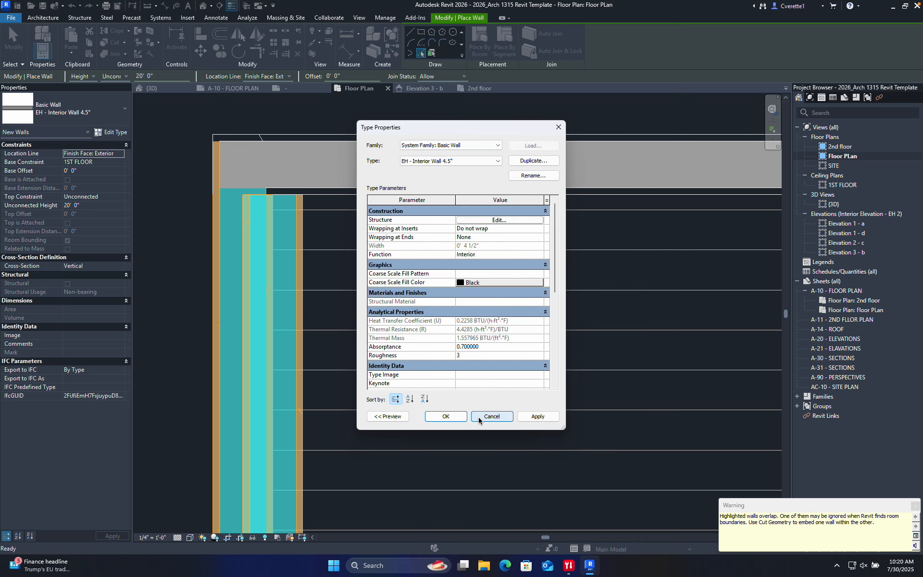
{"action": "left_click", "coordinate": [491, 416]}
{"action": "left_click", "coordinate": [224, 112]}
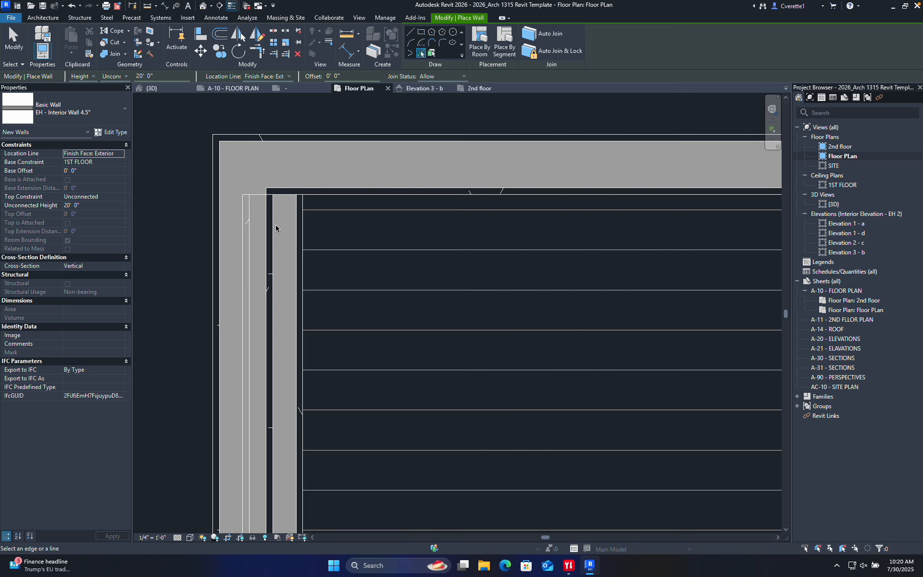
{"action": "key", "text": "ctrl+z"}
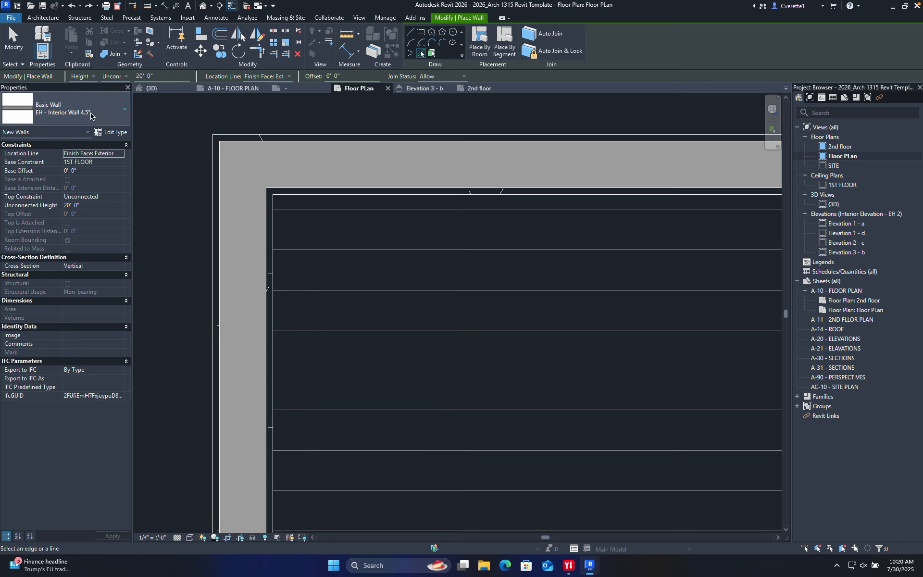
- Place a second wall along the left wall's outer face and change its type to EH - Interior Wall 6.5"
{"action": "left_click", "coordinate": [86, 113]}
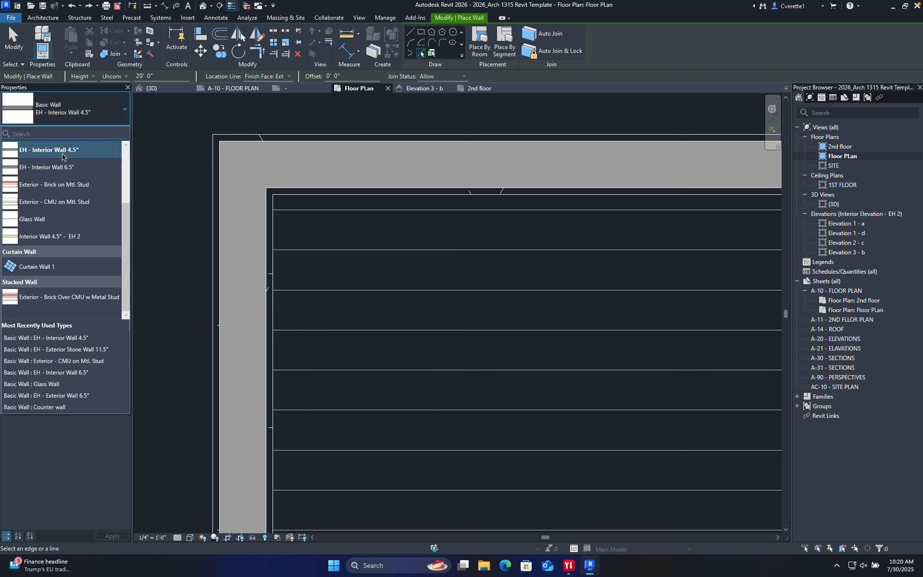
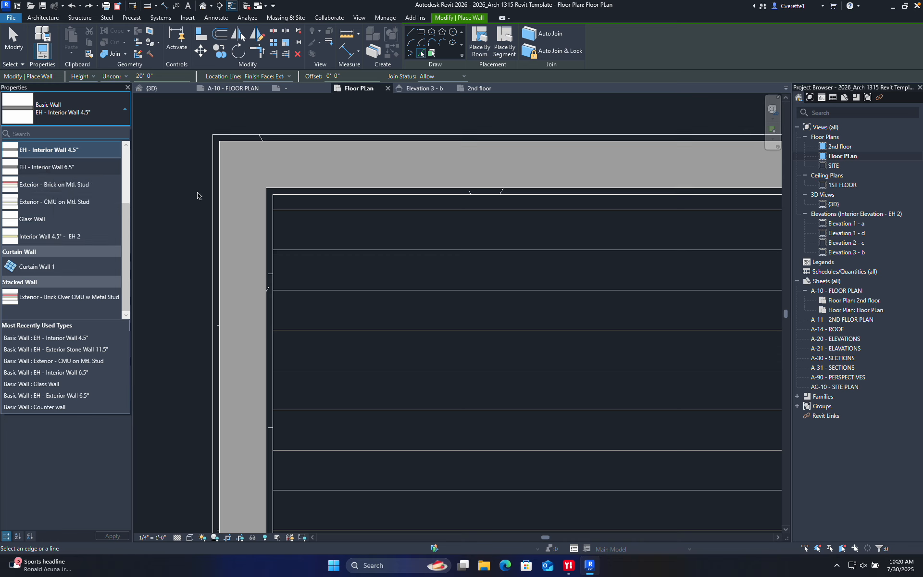
{"action": "left_click", "coordinate": [211, 214]}
{"action": "left_click", "coordinate": [212, 216]}
{"action": "key", "text": "Escape"}
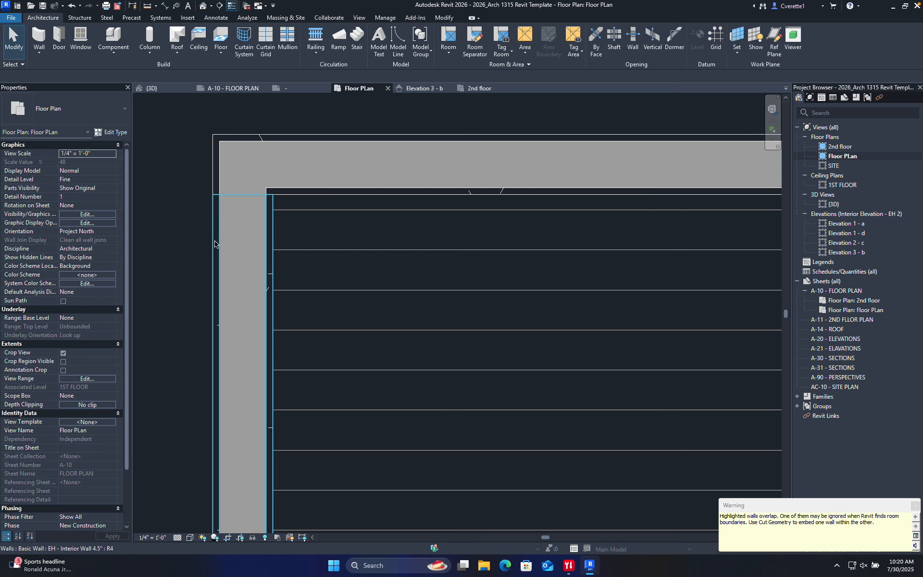
{"action": "left_click", "coordinate": [213, 248]}
{"action": "left_click", "coordinate": [51, 116]}
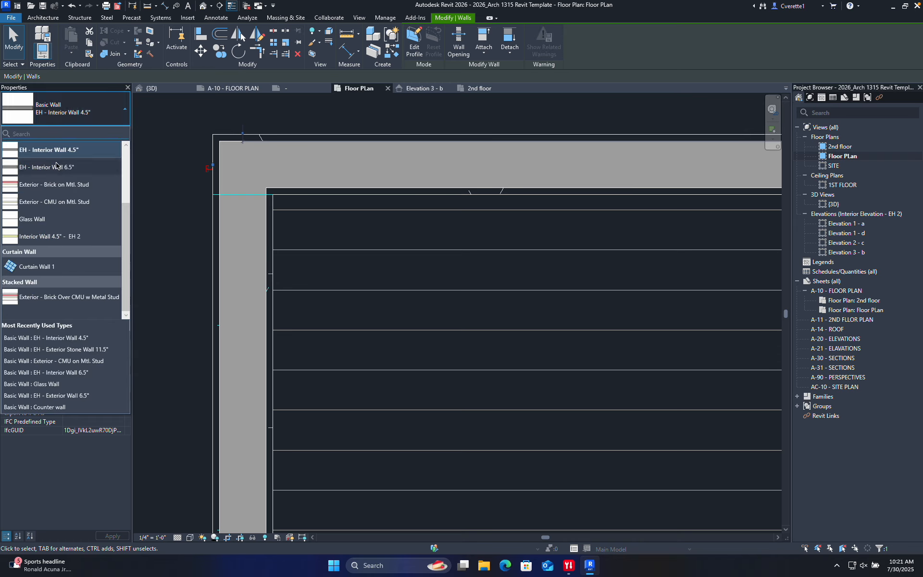
{"action": "left_click", "coordinate": [54, 168]}
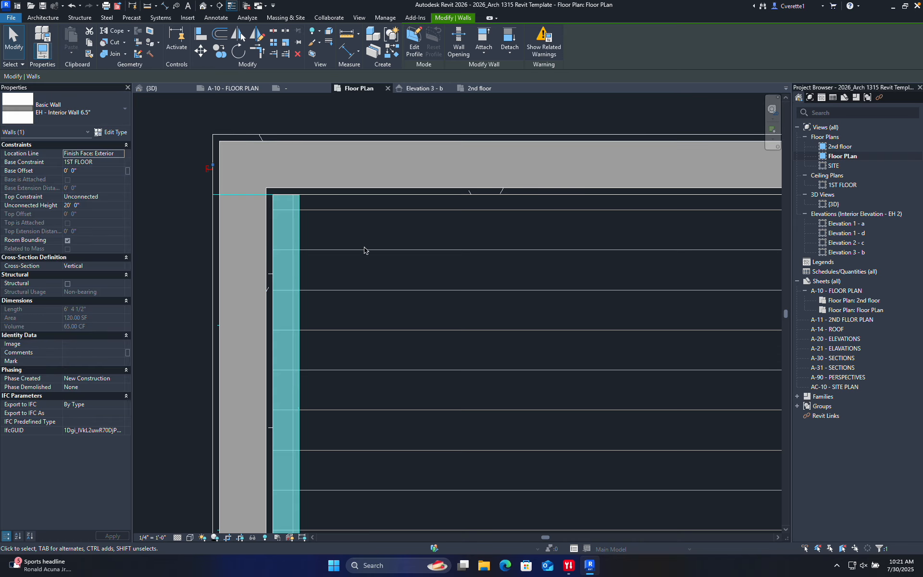
{"action": "key", "text": "Escape"}
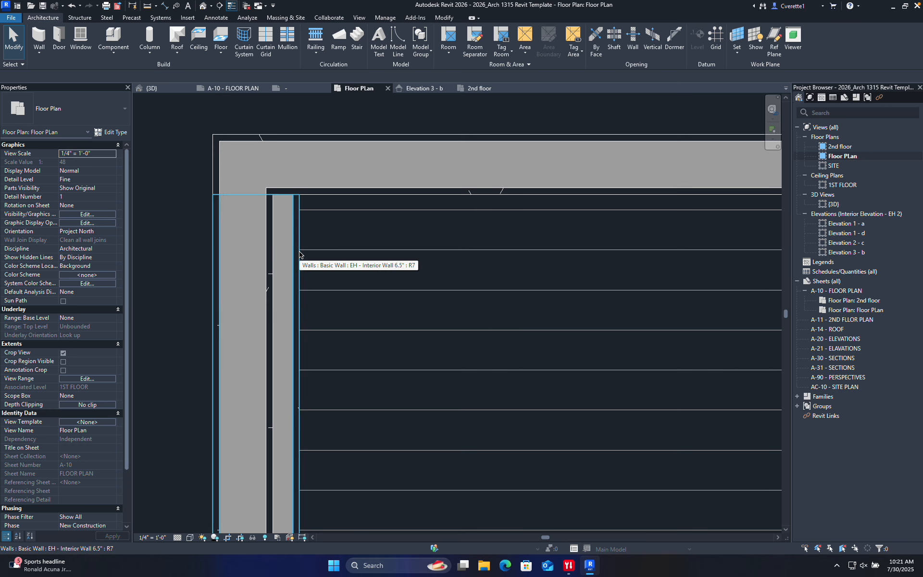
- Flip the 6.5" wall to the outside of the left perimeter wall and compare its position with the unflipped one
{"action": "left_click", "coordinate": [299, 254]}
{"action": "key", "text": "space"}
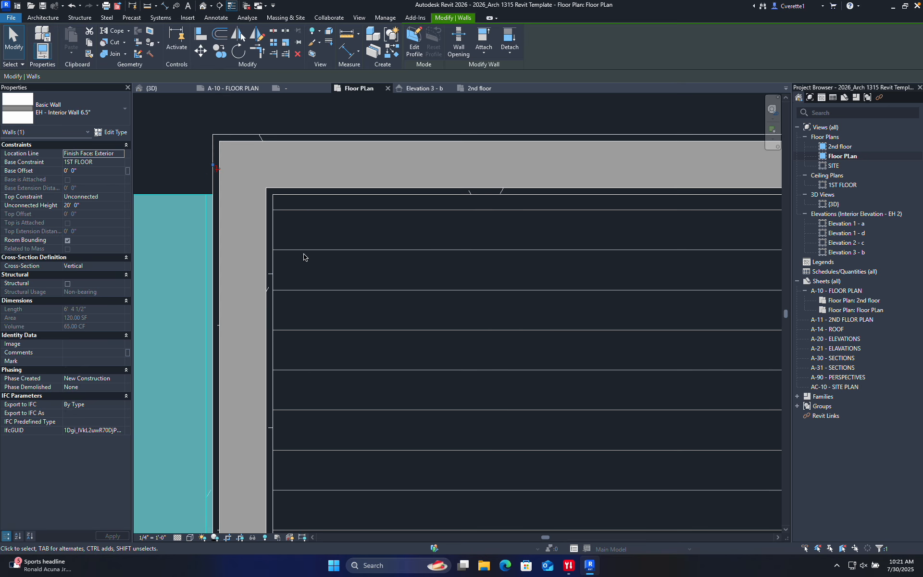
{"action": "scroll", "coordinate": [303, 254], "scroll_direction": "down", "scroll_amount": 2}
{"action": "left_click", "coordinate": [229, 187]}
{"action": "scroll", "coordinate": [260, 256], "scroll_direction": "down", "scroll_amount": 1}
{"action": "middle_click_drag", "start_coordinate": [260, 257], "coordinate": [266, 215]}
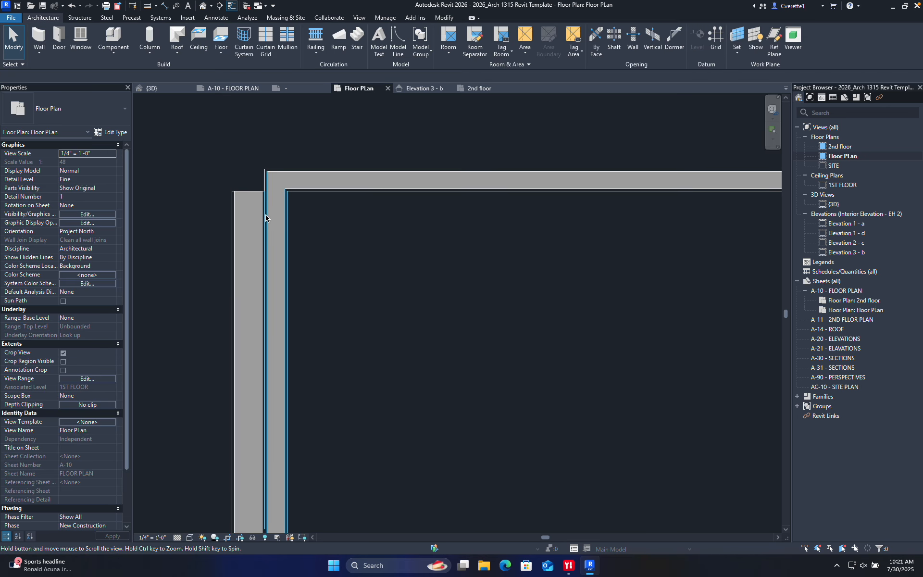
{"action": "scroll", "coordinate": [288, 232], "scroll_direction": "up", "scroll_amount": 1}
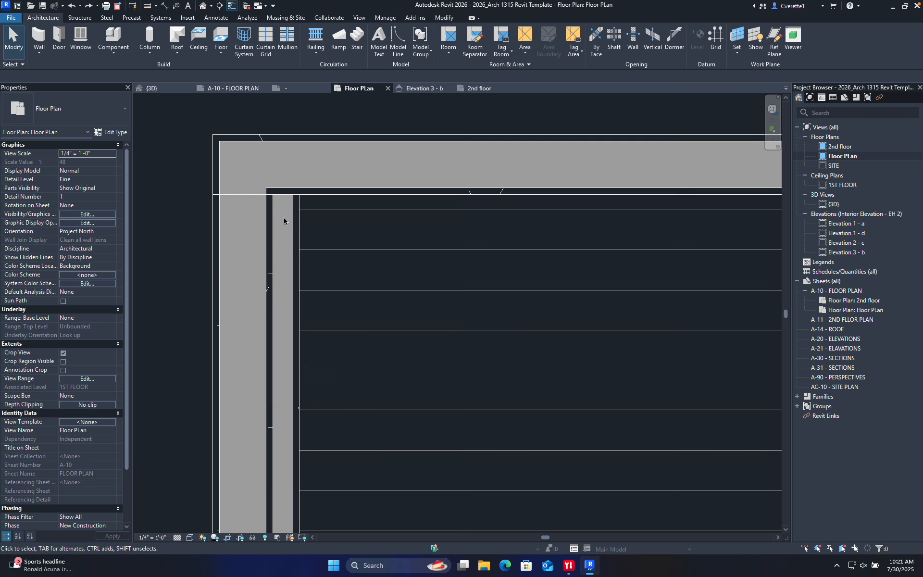
{"action": "left_click", "coordinate": [295, 240]}
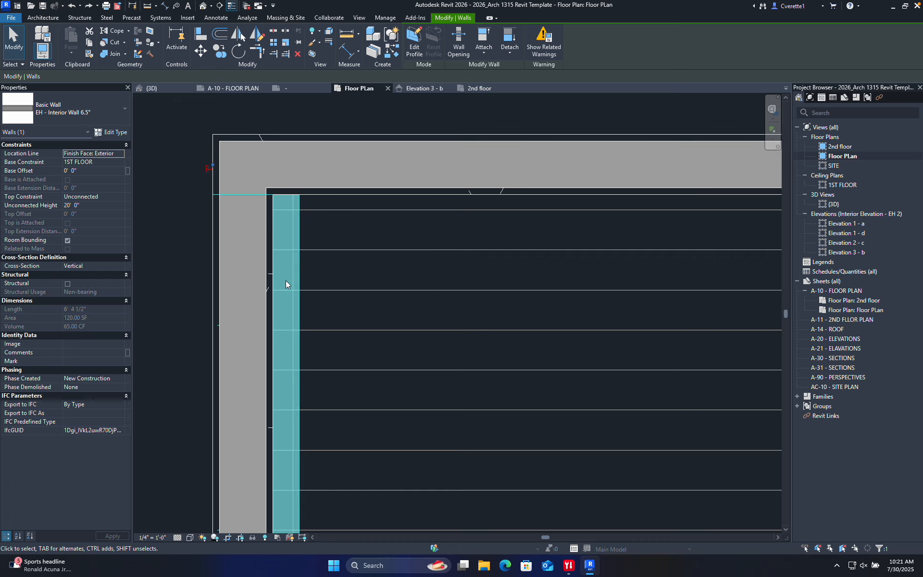
{"action": "left_click", "coordinate": [155, 260]}
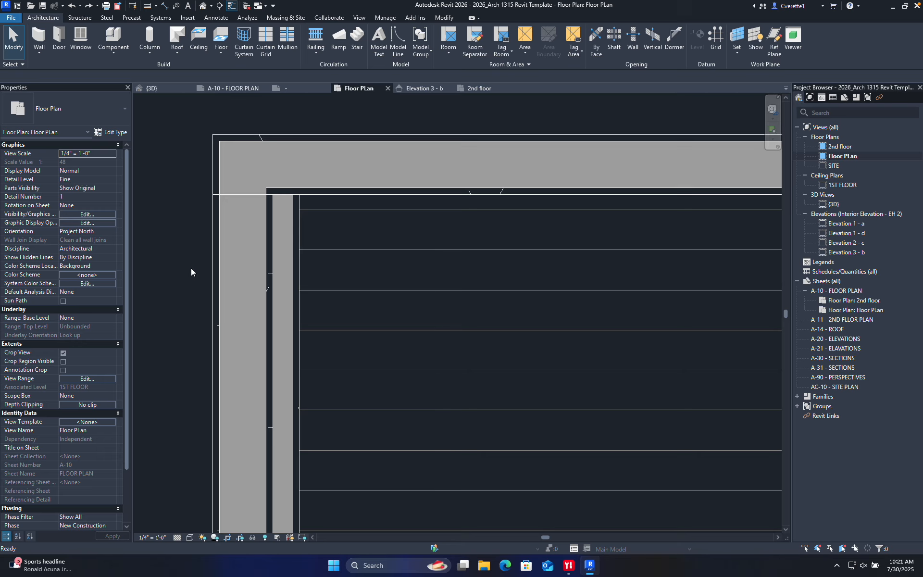
- Undo all the wall placements back to the bare floor slab
{"action": "key", "text": "ctrl+z"}
{"action": "key", "text": "ctrl+z"}
{"action": "key", "text": "ctrl+z"}
{"action": "key", "text": "ctrl+z"}
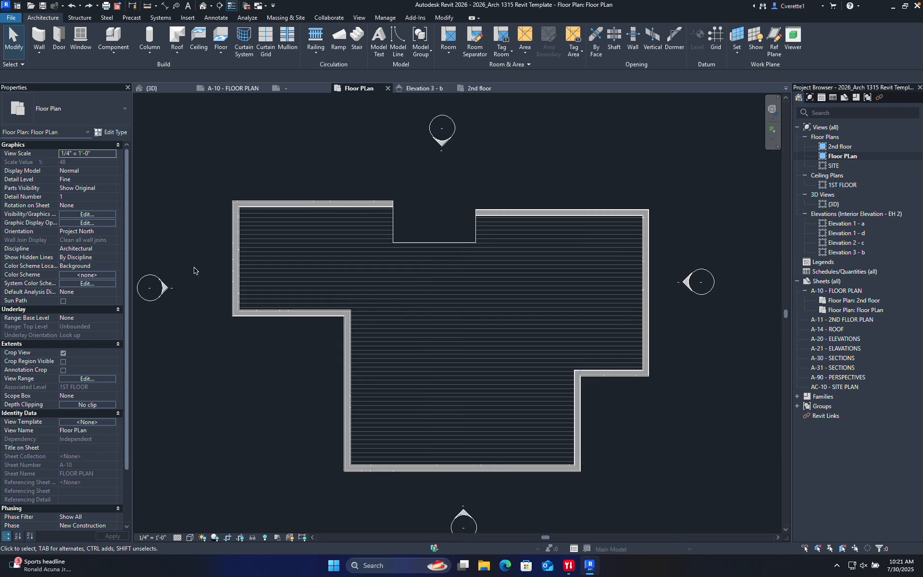
{"action": "key", "text": "ctrl+z"}
{"action": "key", "text": "ctrl+z"}
{"action": "key", "text": "ctrl+z"}
{"action": "key", "text": "ctrl+z"}
{"action": "key", "text": "ctrl+z"}
{"action": "key", "text": "ctrl+z"}
{"action": "key", "text": "ctrl+z"}
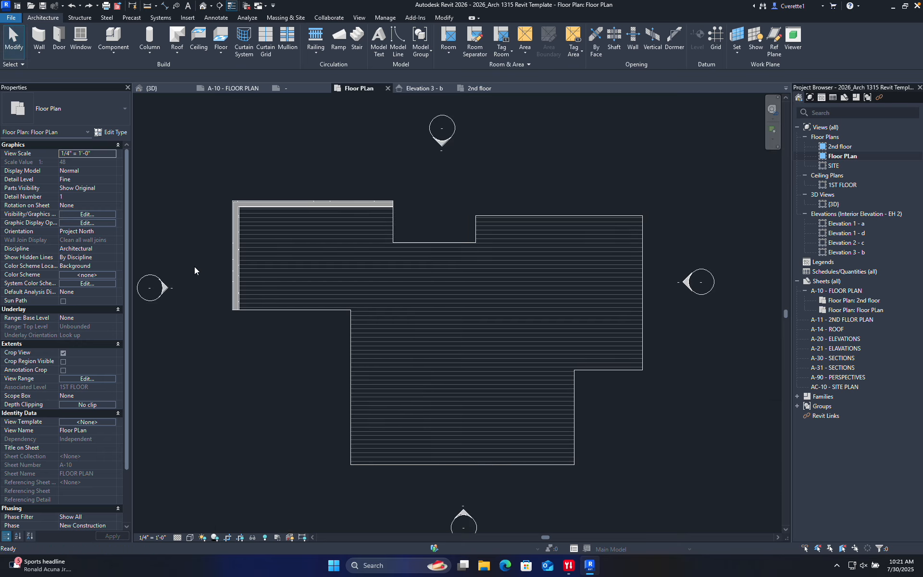
{"action": "key", "text": "ctrl+z"}
{"action": "key", "text": "ctrl+z"}
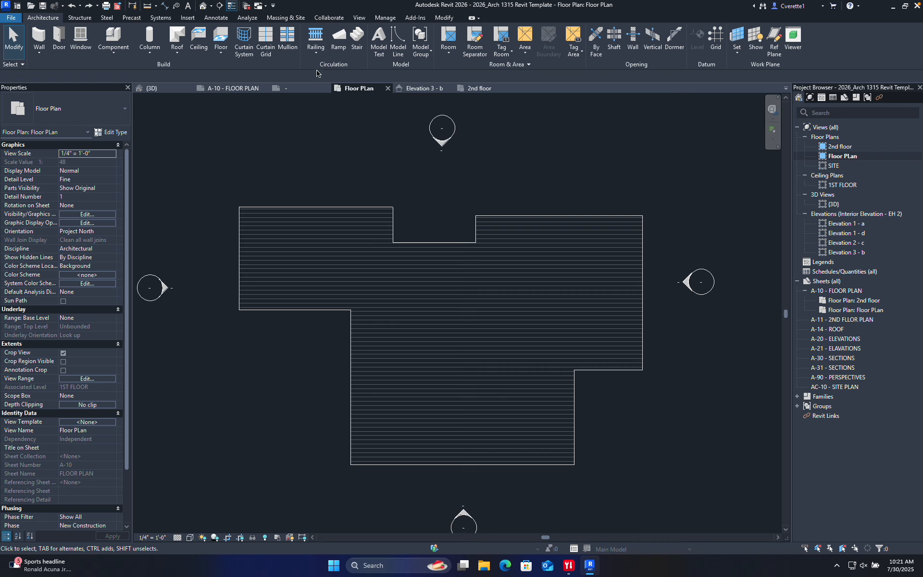
- Set the wall location line to Finish Face: Interior and draw EH - Interior Wall 4.5" along the left wing's west and south slab edges
{"action": "key", "text": "w"}
{"action": "key", "text": "a"}
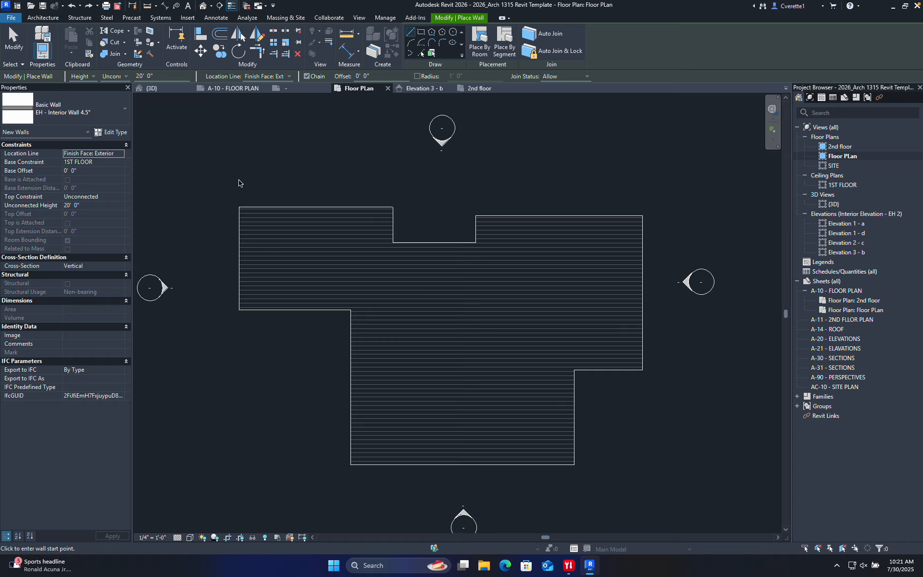
{"action": "middle_click_drag", "start_coordinate": [245, 182], "coordinate": [266, 216]}
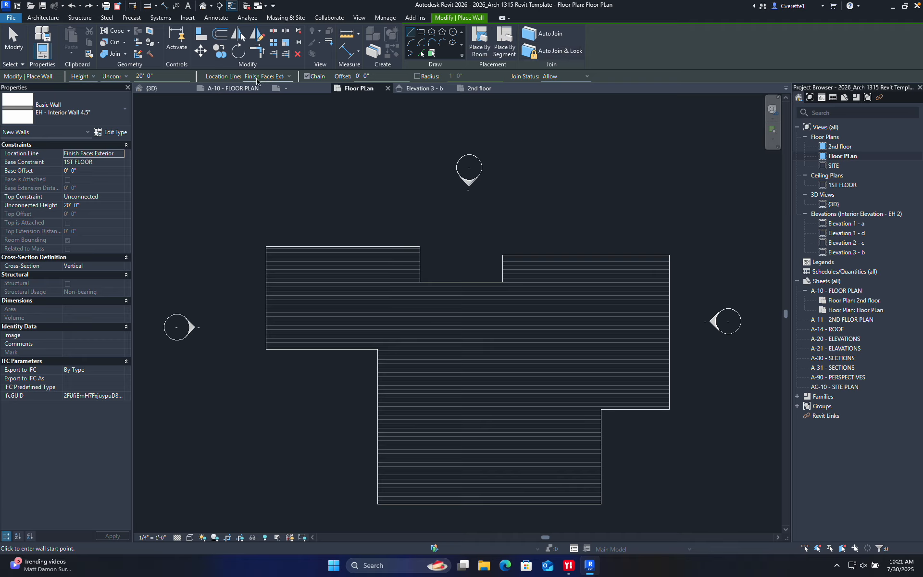
{"action": "left_click", "coordinate": [289, 77]}
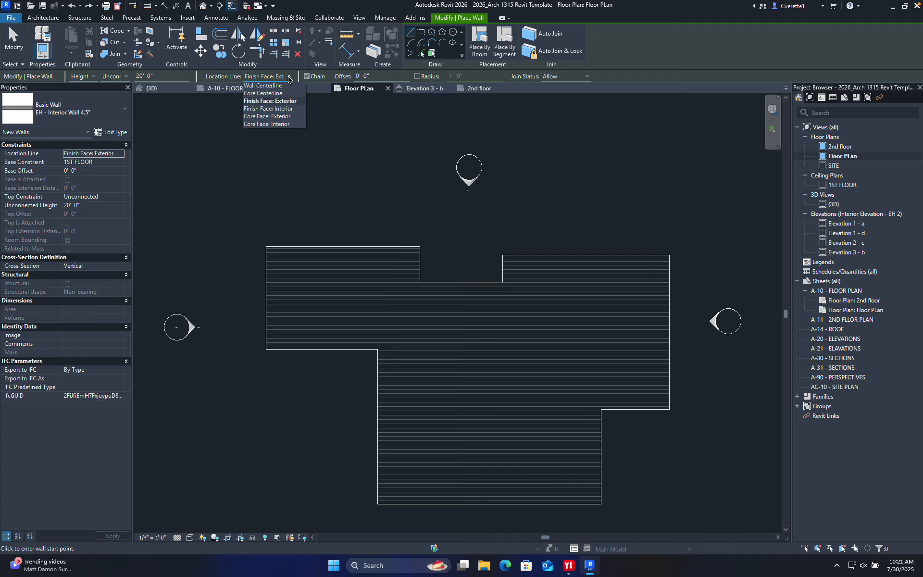
{"action": "left_click", "coordinate": [289, 108]}
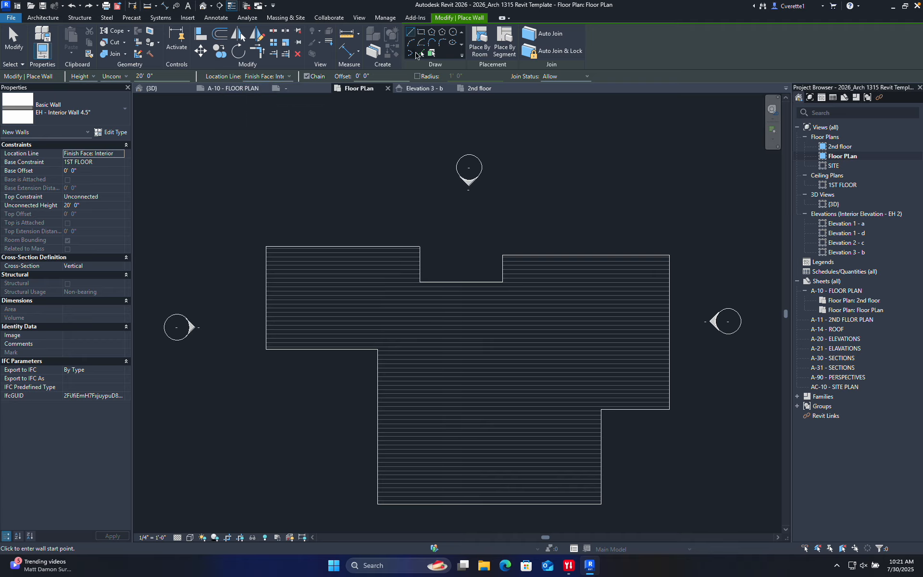
{"action": "left_click", "coordinate": [267, 247]}
{"action": "left_click", "coordinate": [268, 350]}
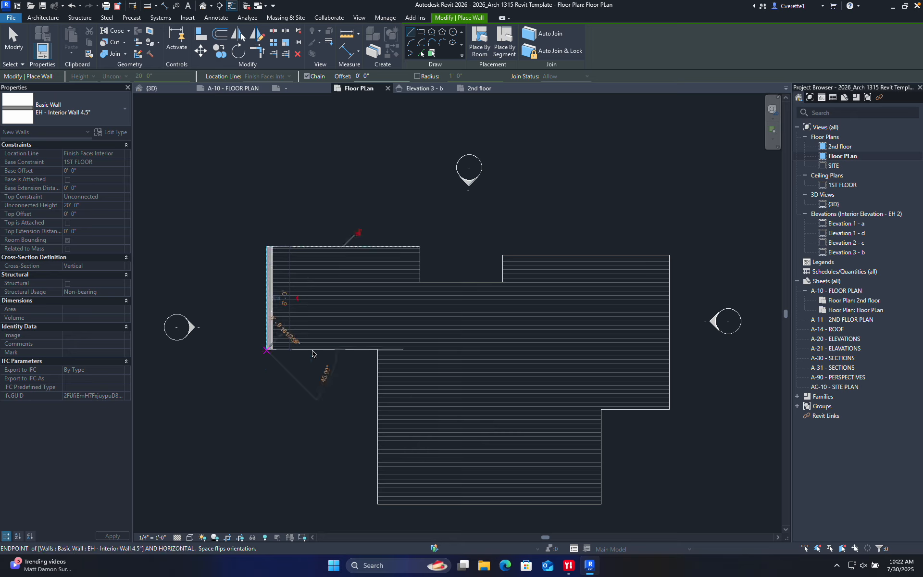
{"action": "left_click", "coordinate": [377, 350]}
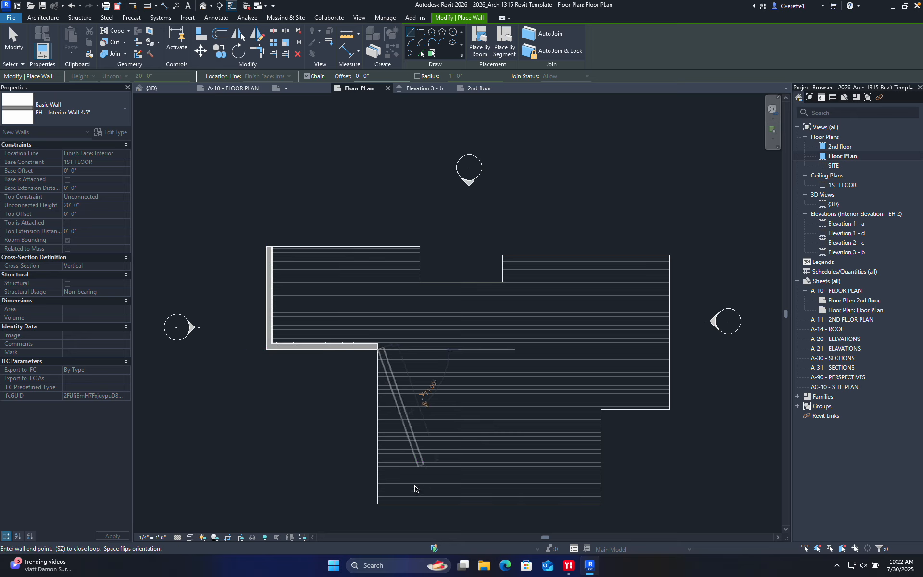
- Continue the wall chain around the slab's southern and eastern edges, ending at the northern notch's right corner
{"action": "left_click", "coordinate": [382, 503]}
{"action": "left_click", "coordinate": [600, 503]}
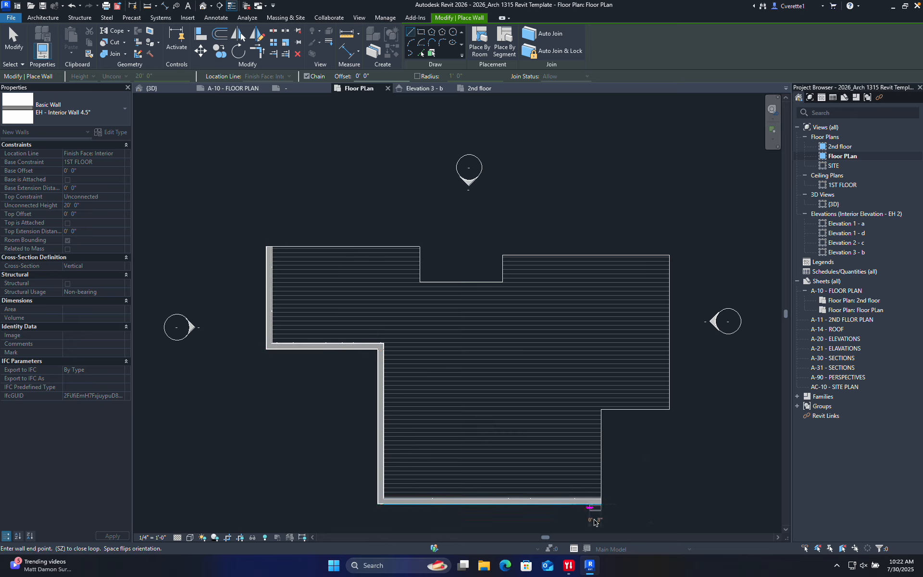
{"action": "left_click", "coordinate": [601, 409]}
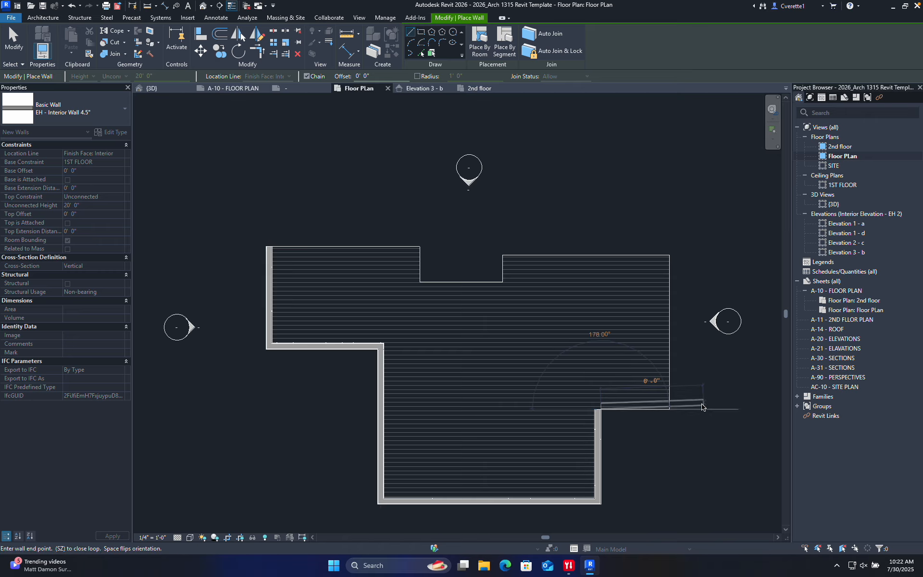
{"action": "left_click", "coordinate": [669, 408]}
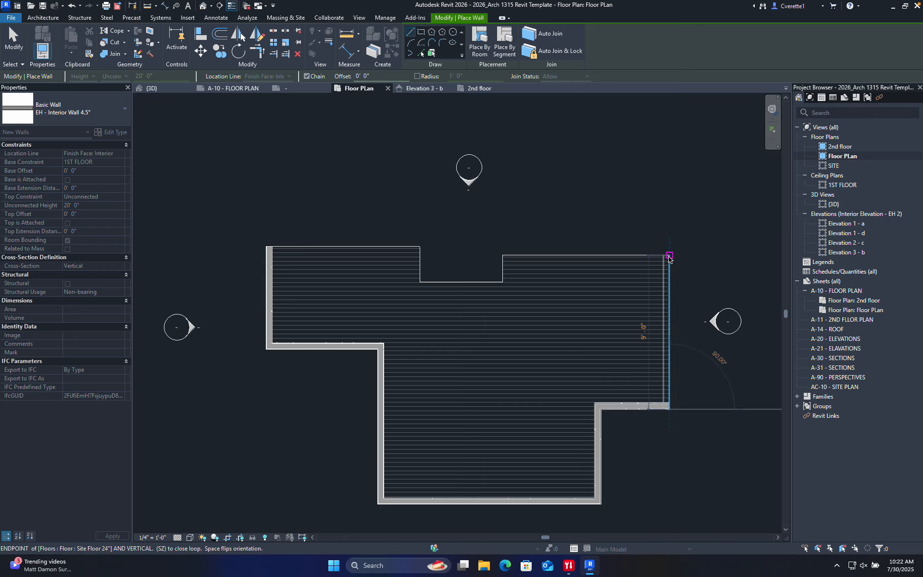
{"action": "left_click", "coordinate": [669, 256]}
{"action": "left_click", "coordinate": [504, 257]}
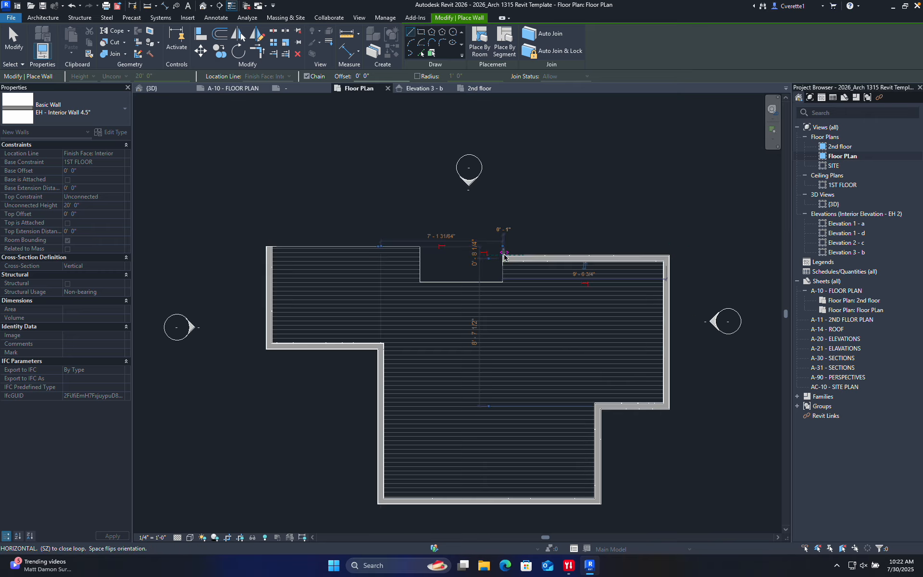
- Draw two slanted walls inside the slab, return to the notch's lower edge, and close the chain at the slab's northwest corner
{"action": "left_click", "coordinate": [560, 324]}
{"action": "left_click", "coordinate": [478, 356]}
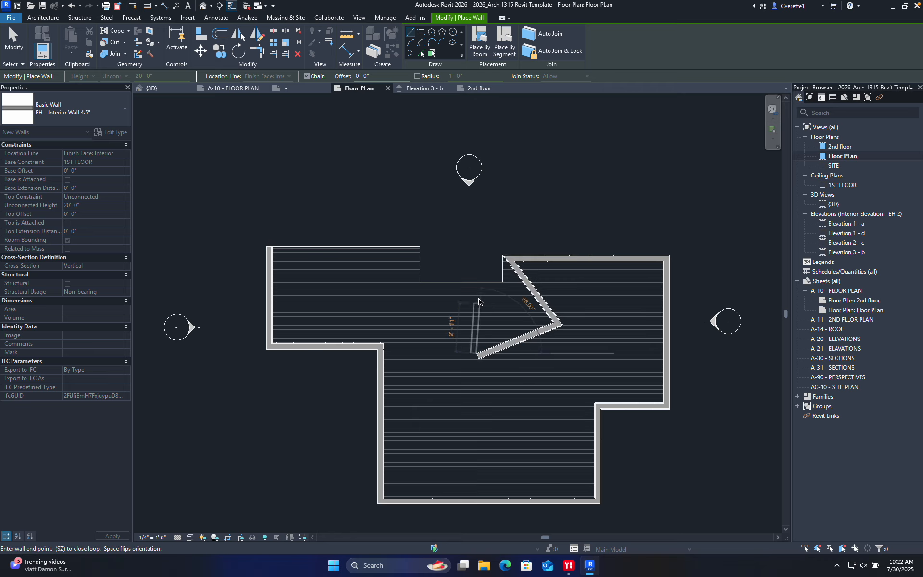
{"action": "left_click", "coordinate": [474, 284]}
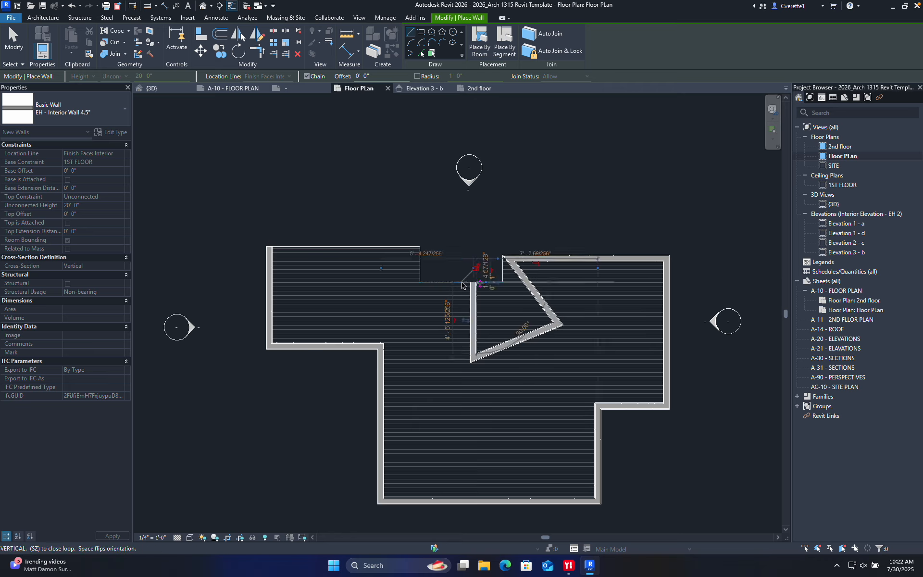
{"action": "left_click", "coordinate": [417, 283]}
{"action": "left_click", "coordinate": [417, 247]}
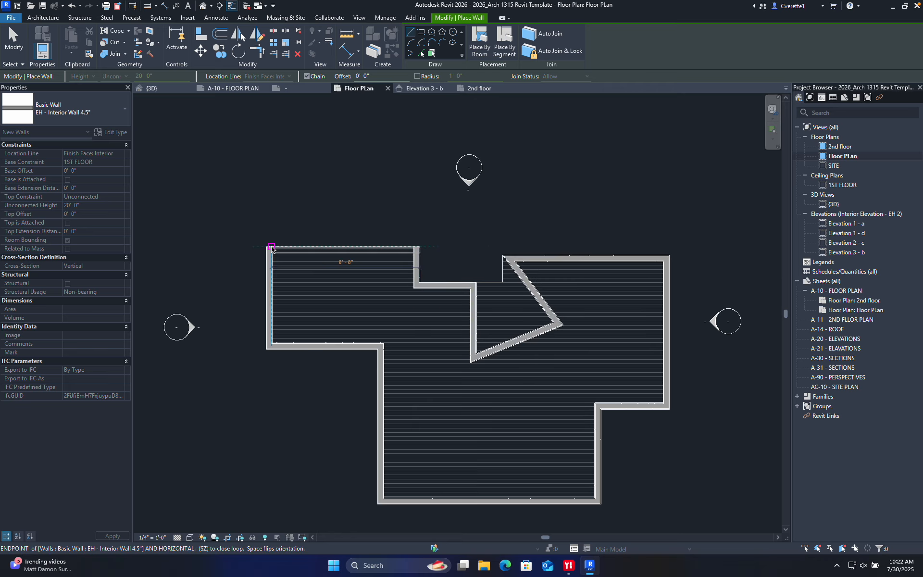
{"action": "left_click", "coordinate": [272, 248]}
{"action": "key", "text": "Escape"}
{"action": "key", "text": "Escape"}
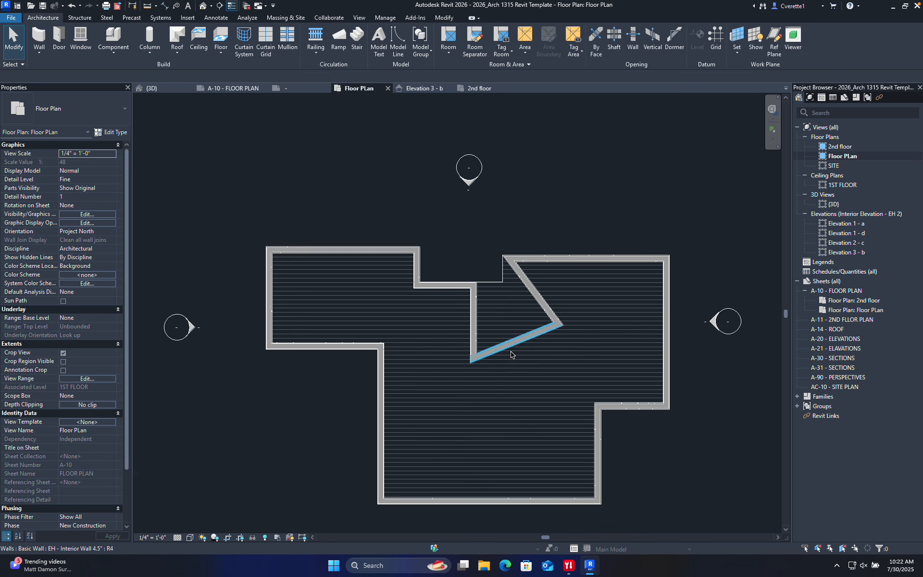
- Straighten the two slanted walls into a vertical and a horizontal wall and trim their corners into a rectangular recess below the notch
{"action": "scroll", "coordinate": [543, 339], "scroll_direction": "up", "scroll_amount": 5}
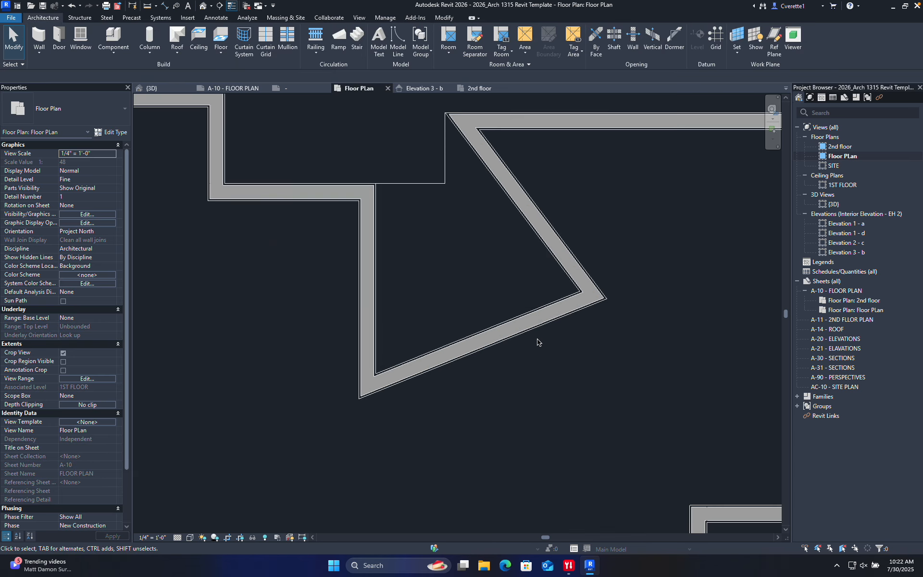
{"action": "mouse_move", "coordinate": [534, 333]}
{"action": "middle_mouse_down"}
{"action": "mouse_move", "coordinate": [561, 448]}
{"action": "mouse_move", "coordinate": [523, 333]}
{"action": "middle_mouse_up"}
{"action": "scroll", "coordinate": [518, 335], "scroll_direction": "down", "scroll_amount": 1}
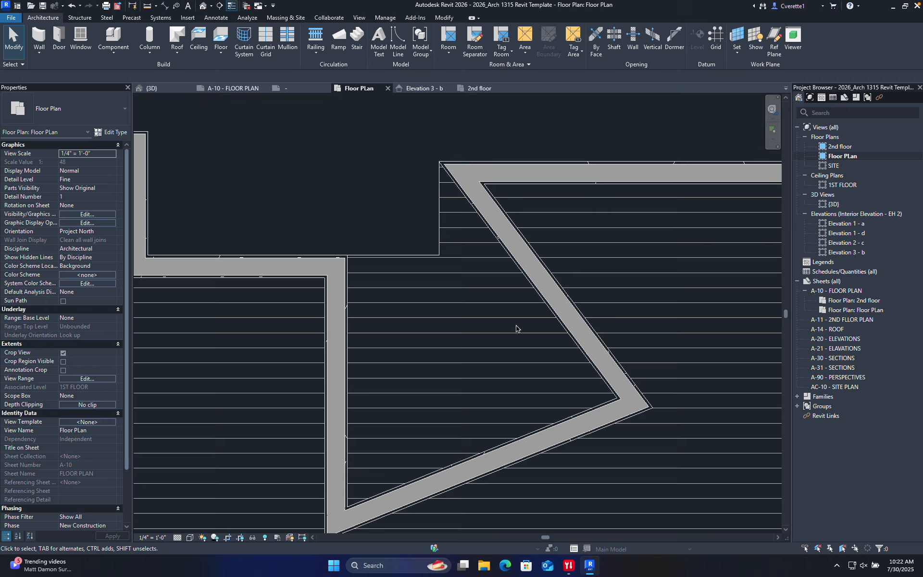
{"action": "scroll", "coordinate": [529, 344], "scroll_direction": "down", "scroll_amount": 2}
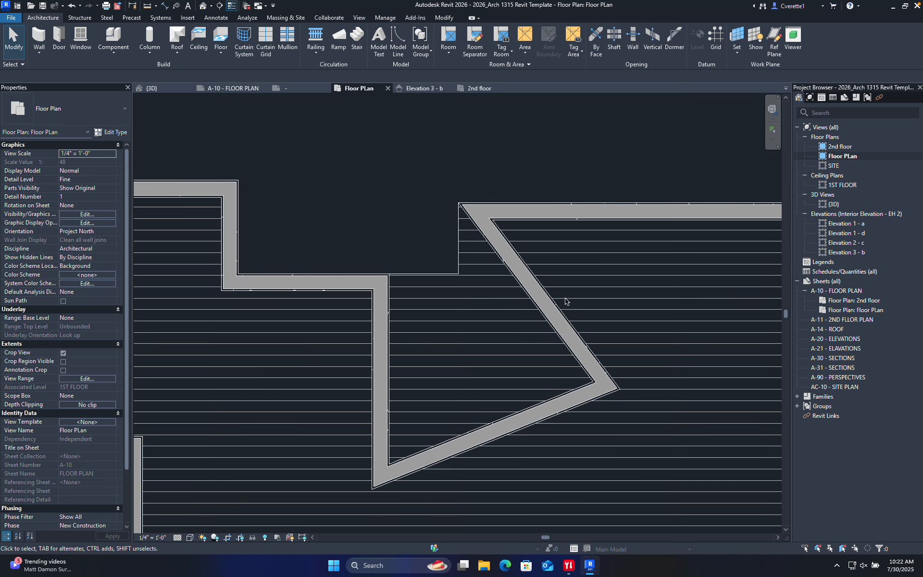
{"action": "left_click", "coordinate": [554, 313]}
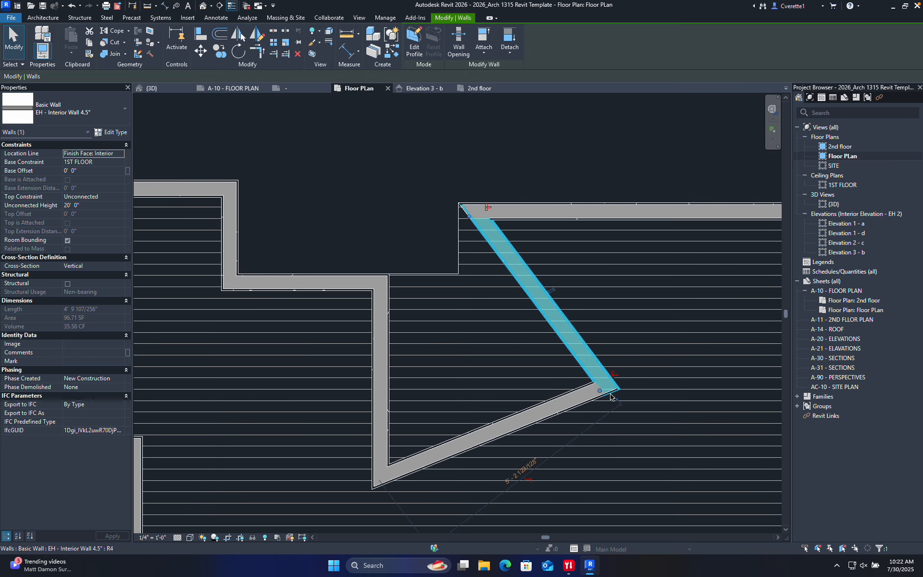
{"action": "left_click_drag", "start_coordinate": [602, 393], "coordinate": [470, 391]}
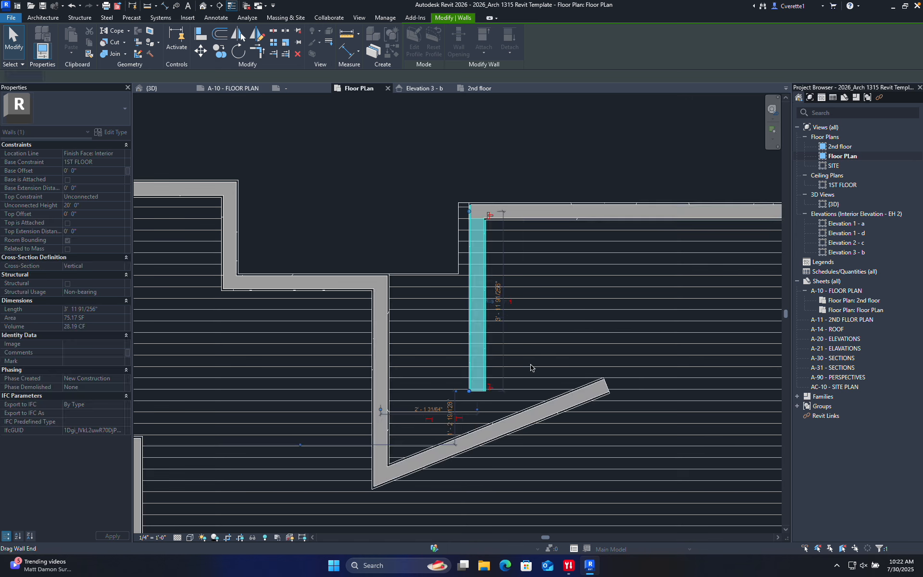
{"action": "left_click", "coordinate": [509, 425]}
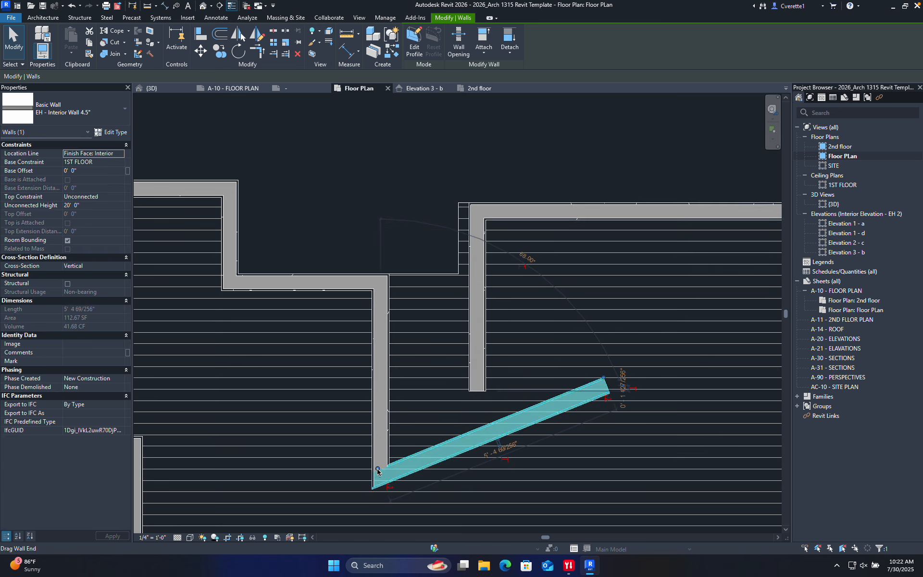
{"action": "left_click_drag", "start_coordinate": [378, 478], "coordinate": [382, 384]}
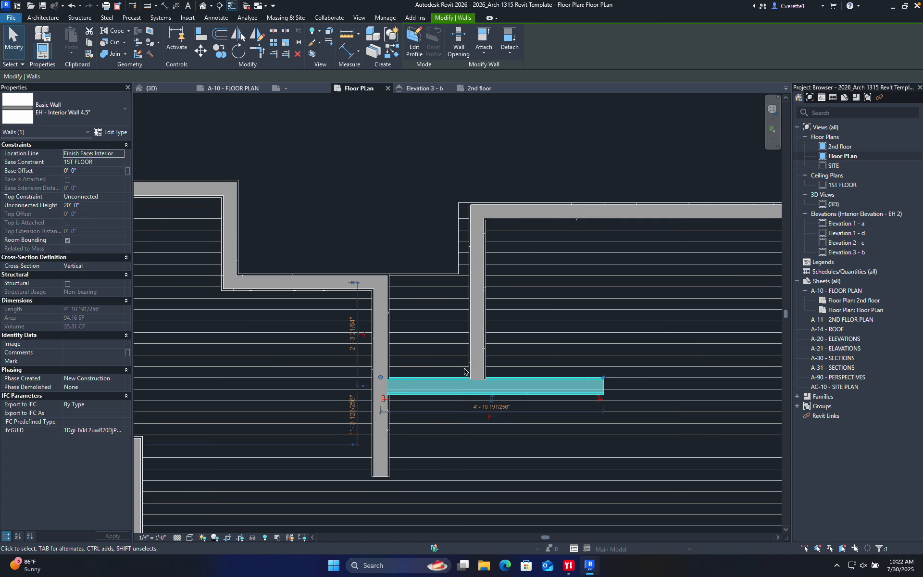
{"action": "left_click", "coordinate": [460, 459]}
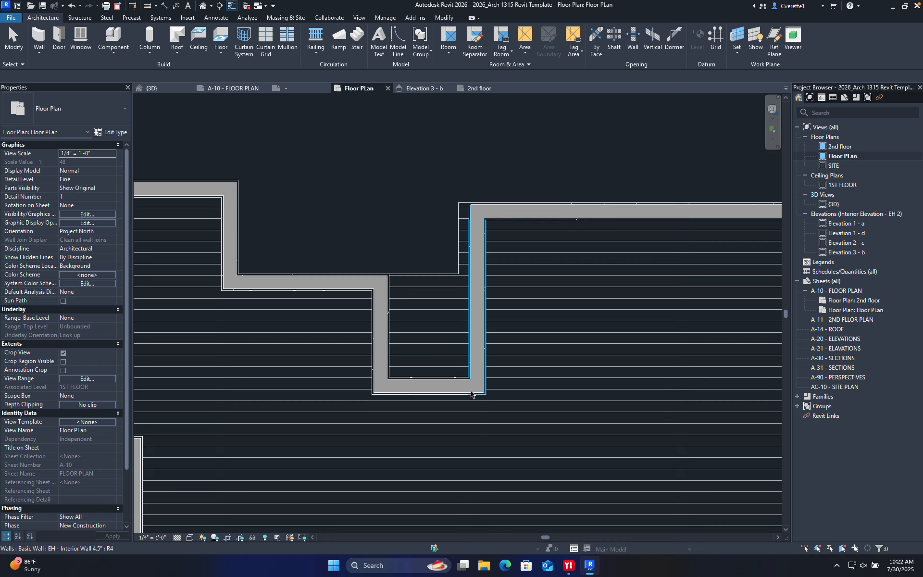
- Delete the recess's bottom wall and its left vertical wall
{"action": "left_click", "coordinate": [427, 388]}
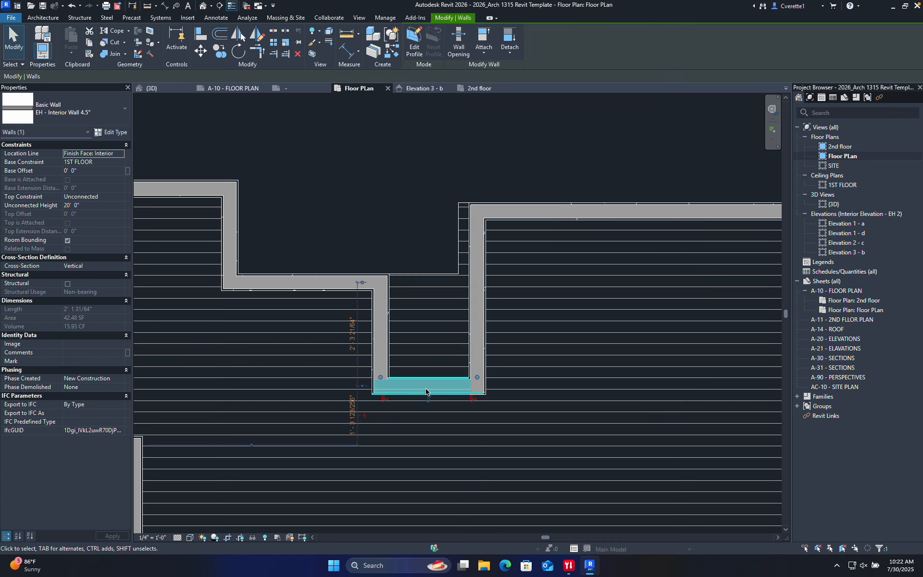
{"action": "key", "text": "Delete"}
{"action": "left_click", "coordinate": [382, 354]}
{"action": "key", "text": "Delete"}
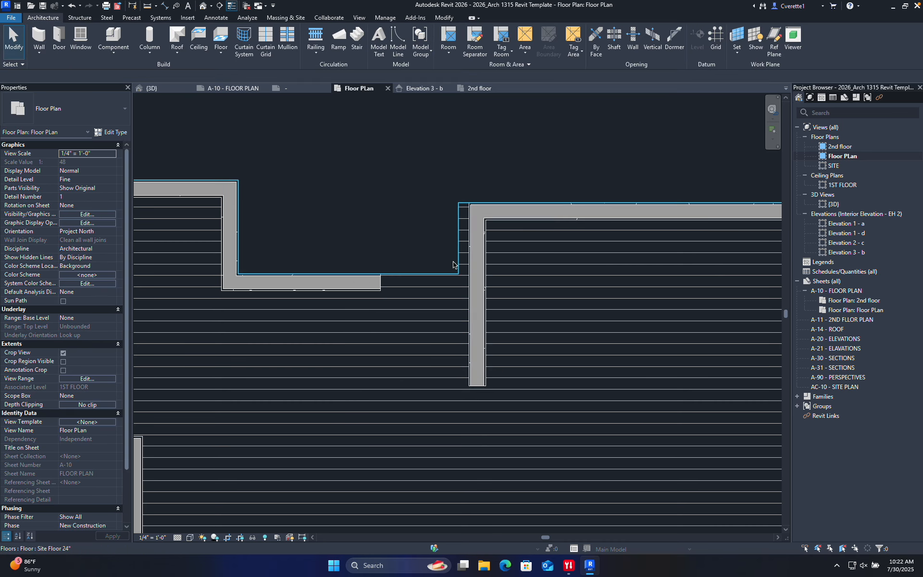
- Trim the notch's bottom wall and the vertical wall on its right to a corner
{"action": "left_click", "coordinate": [370, 284]}
{"action": "left_click", "coordinate": [476, 248]}
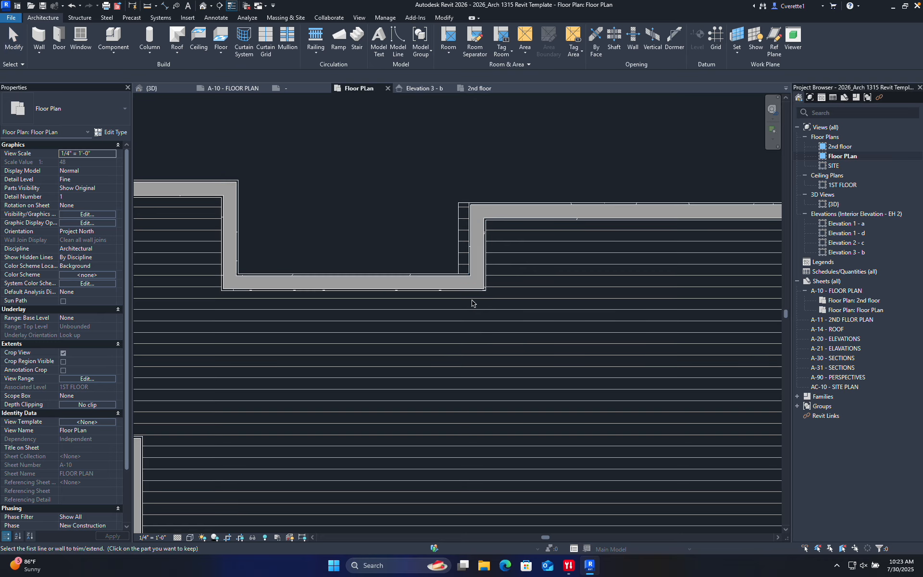
{"action": "key", "text": "Escape"}
- Align the vertical wall on the notch's right side with the adjacent slab edge
{"action": "left_click", "coordinate": [470, 261]}
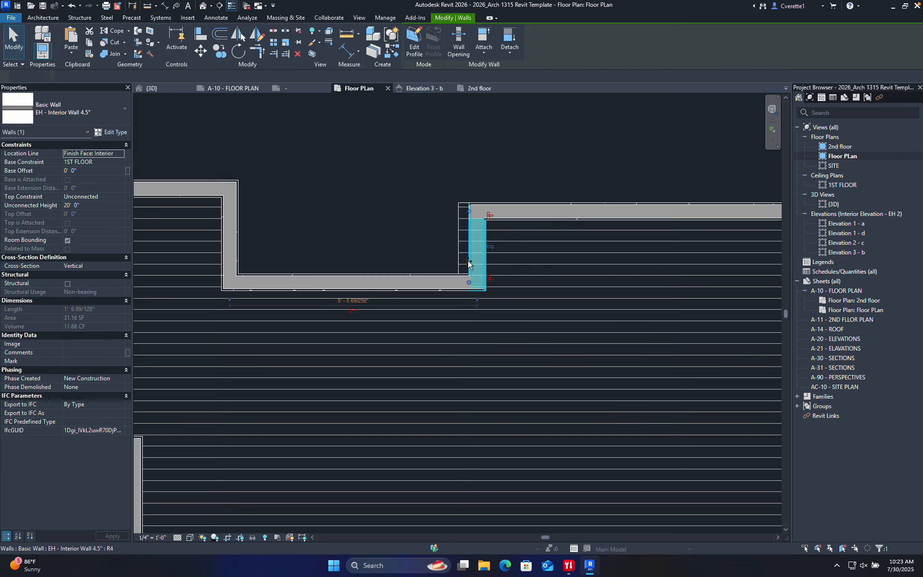
{"action": "scroll", "coordinate": [482, 246], "scroll_direction": "up", "scroll_amount": 4}
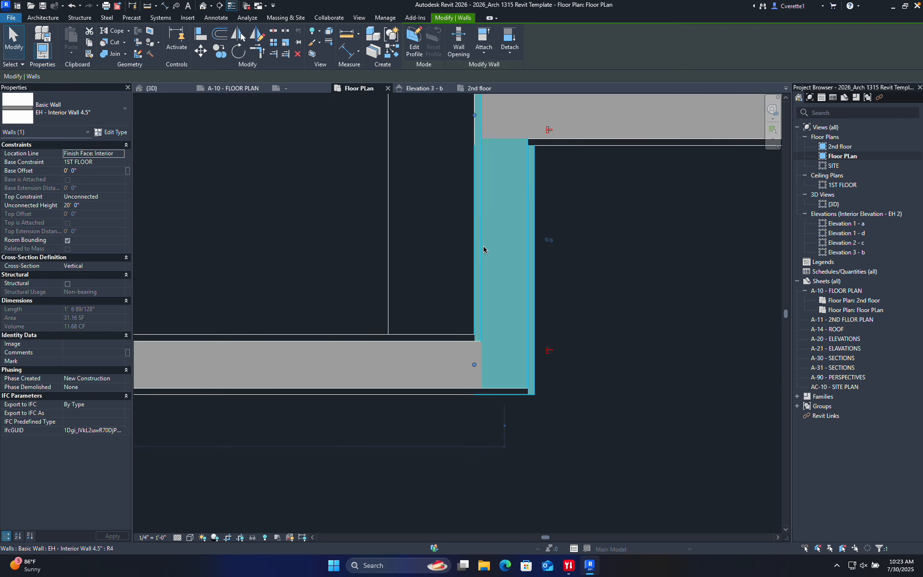
{"action": "key", "text": "a"}
{"action": "key", "text": "l"}
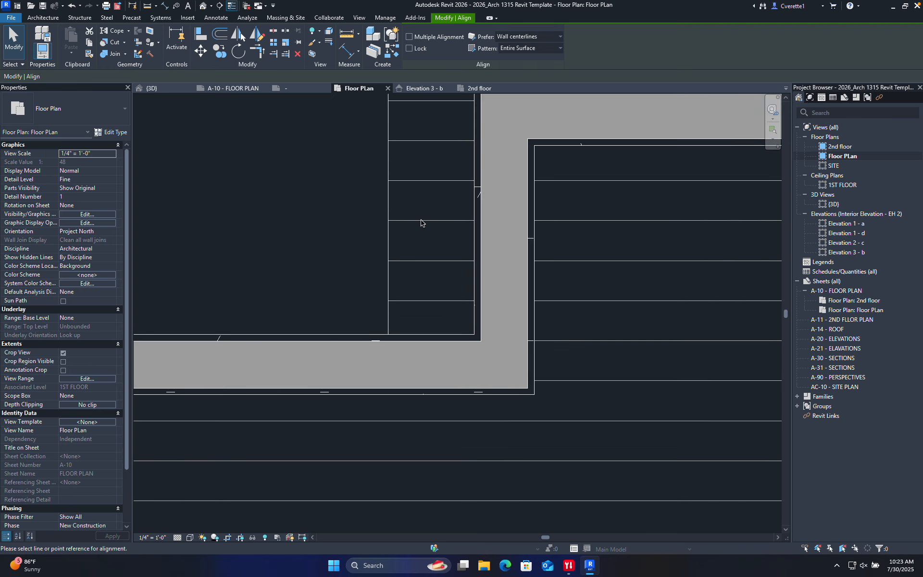
{"action": "left_click", "coordinate": [389, 230]}
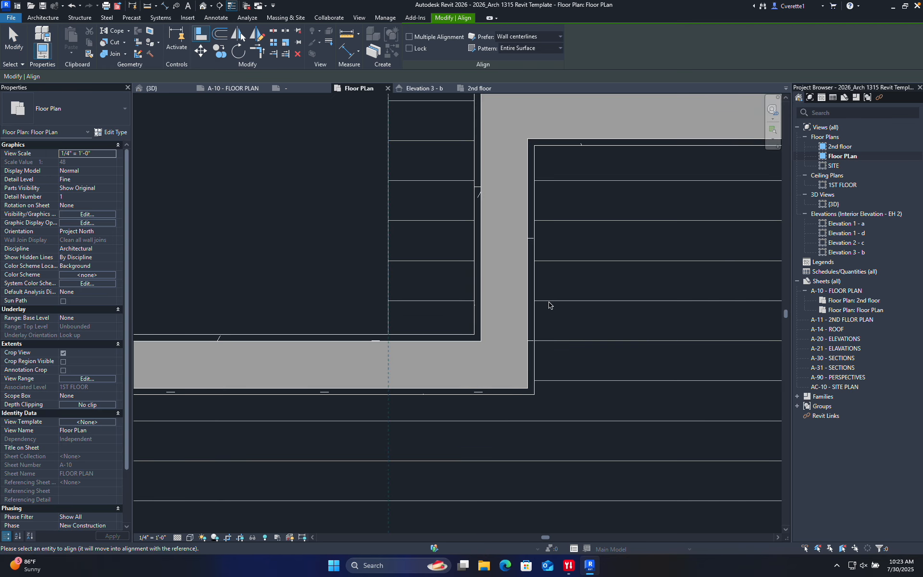
{"action": "left_click", "coordinate": [483, 263]}
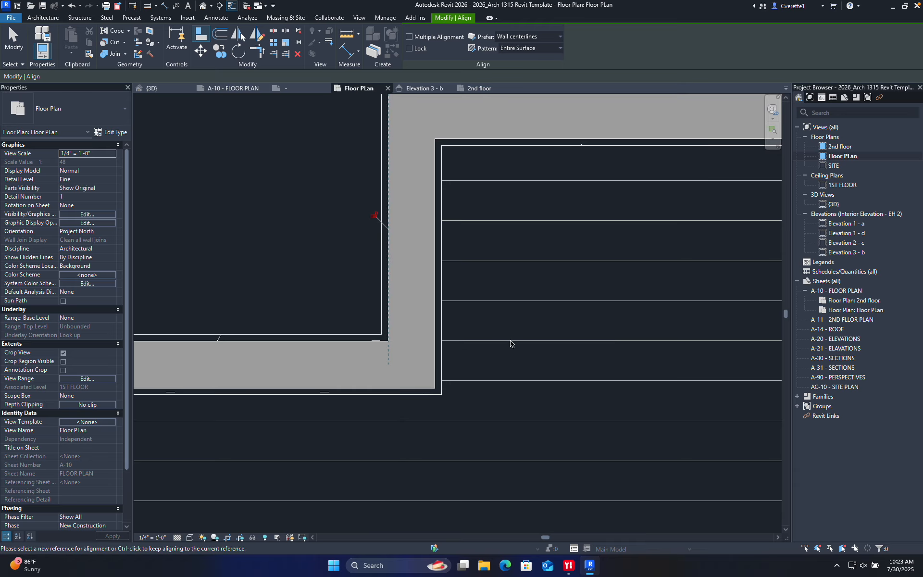
{"action": "key", "text": "Escape"}
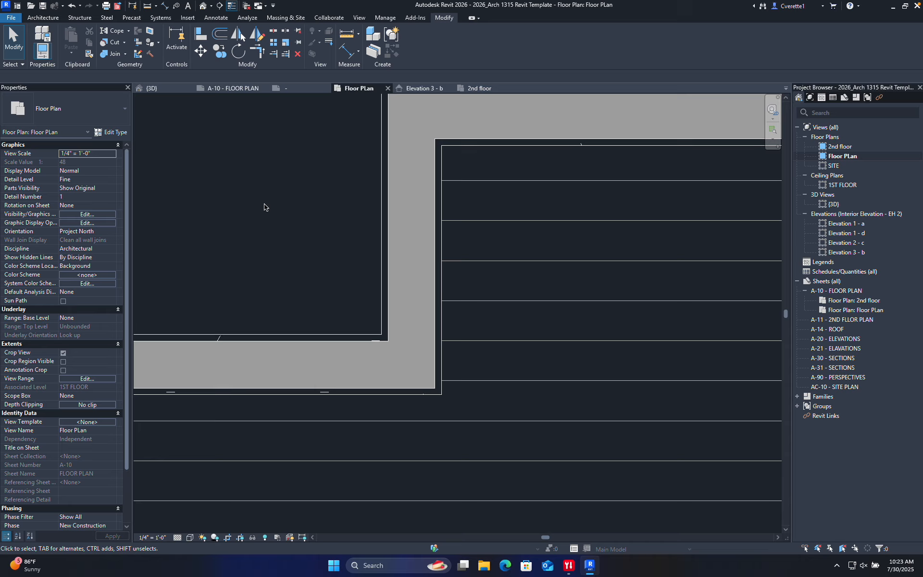
- Examine the closed wall perimeter in plan and from an elevated angle in the 3D view
{"action": "scroll", "coordinate": [281, 220], "scroll_direction": "down", "scroll_amount": 8}
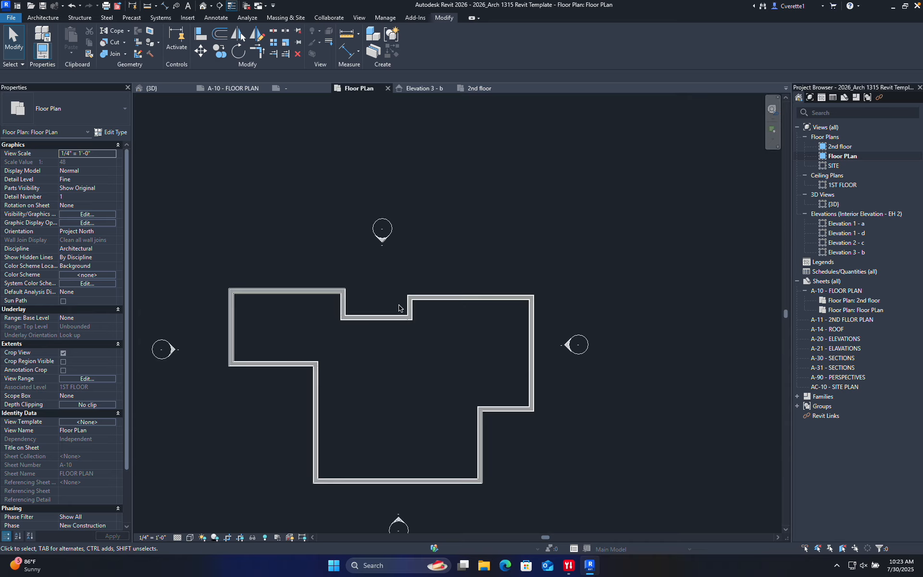
{"action": "middle_click_drag", "start_coordinate": [402, 305], "coordinate": [408, 289]}
{"action": "scroll", "coordinate": [470, 287], "scroll_direction": "up", "scroll_amount": 4}
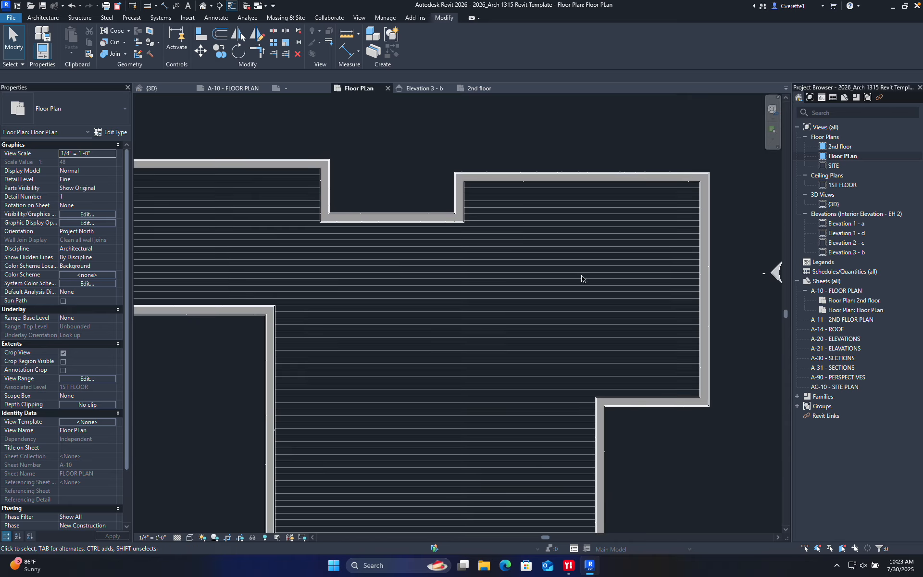
{"action": "left_click", "coordinate": [152, 88]}
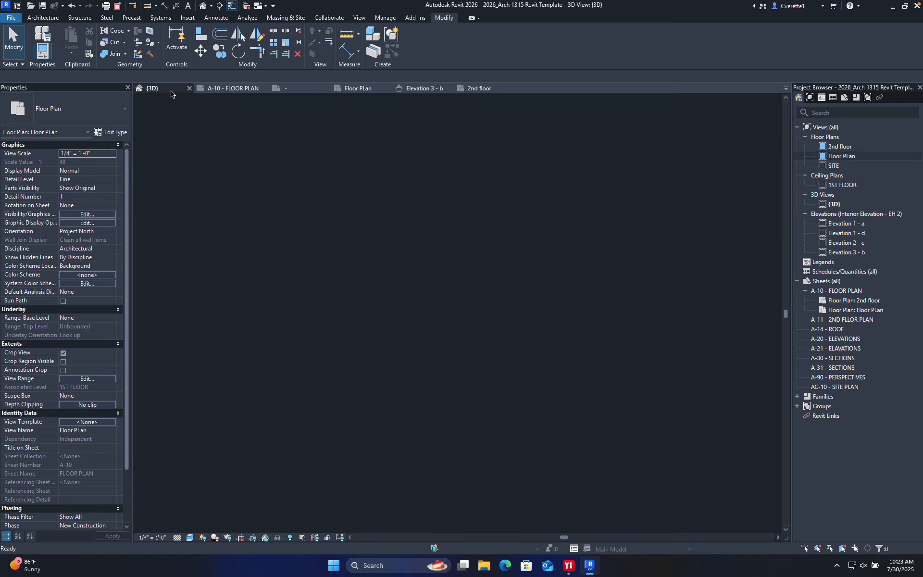
{"action": "scroll", "coordinate": [417, 249], "scroll_direction": "down", "scroll_amount": 10}
{"action": "middle_click_drag", "start_coordinate": [417, 249], "coordinate": [423, 163], "text": "shift"}
{"action": "scroll", "coordinate": [423, 163], "scroll_direction": "up", "scroll_amount": 5}
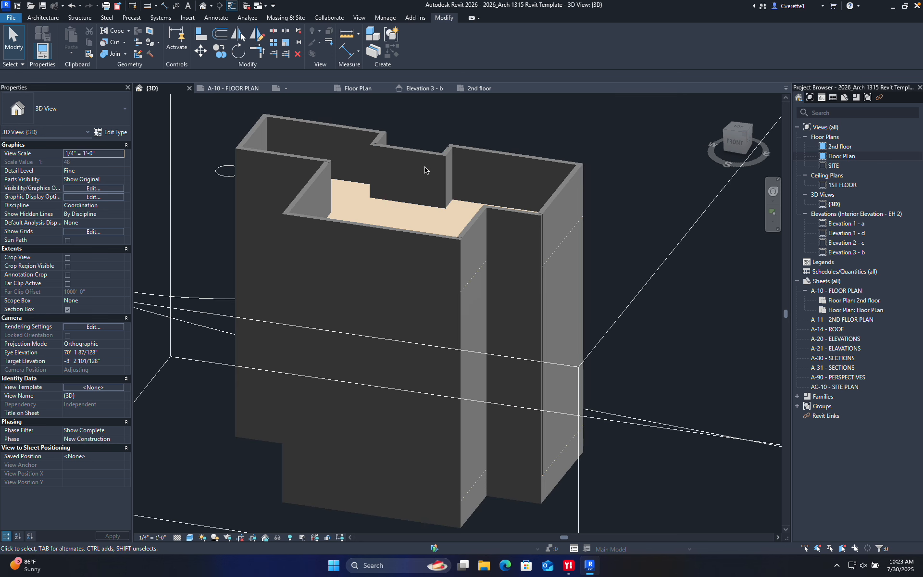
- Select all the perimeter walls in the 3D view and set their base constraint to low level
{"action": "left_click", "coordinate": [397, 159]}
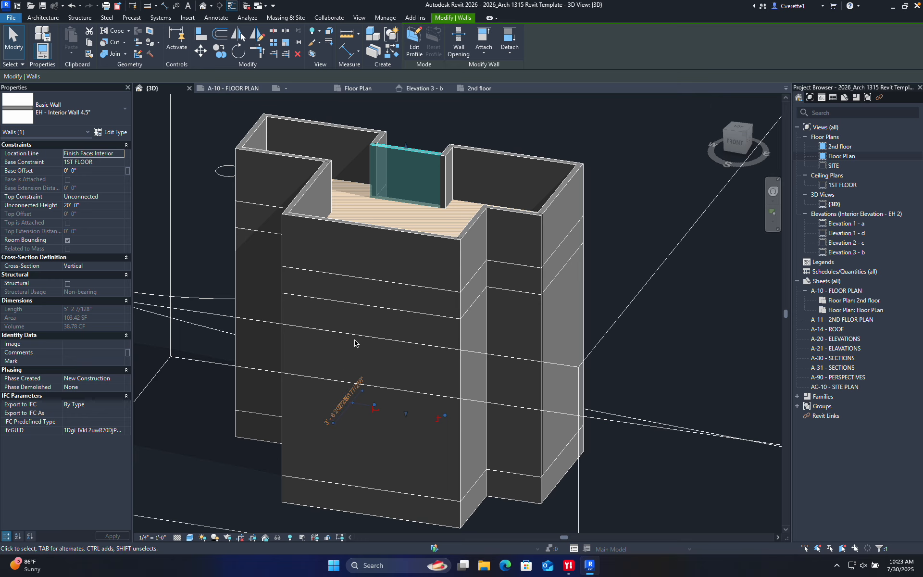
{"action": "middle_click_drag", "start_coordinate": [417, 241], "coordinate": [474, 231]}
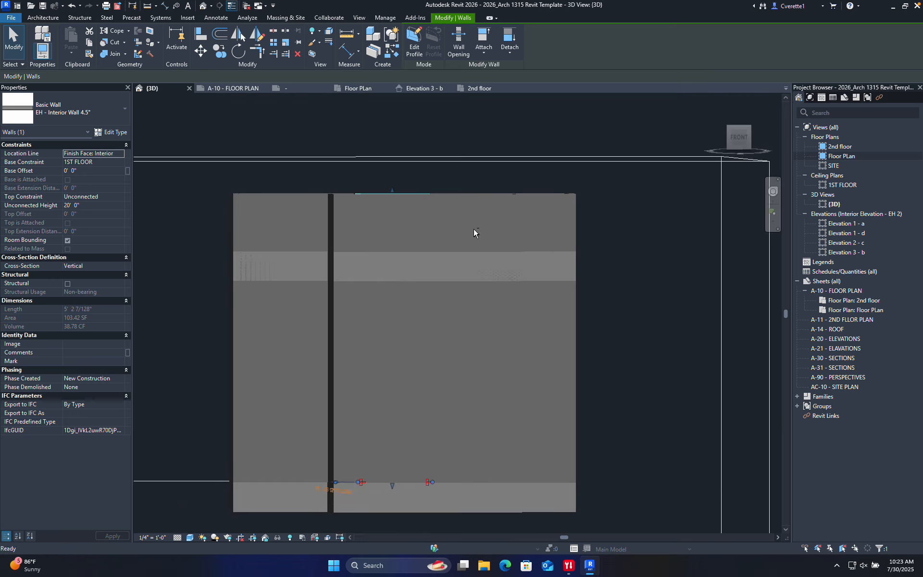
{"action": "left_click_drag", "start_coordinate": [647, 227], "coordinate": [222, 225]}
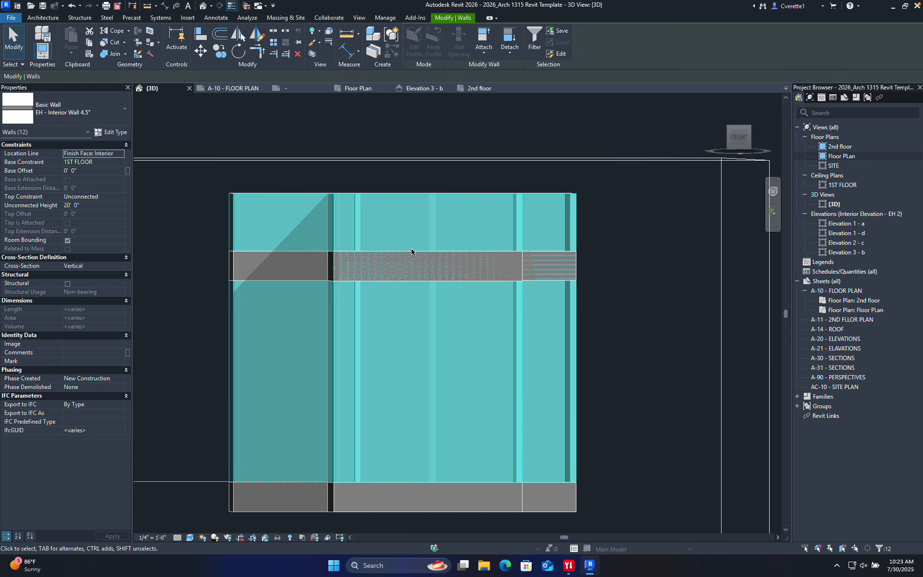
{"action": "middle_click_drag", "start_coordinate": [411, 253], "coordinate": [176, 259], "text": "shift"}
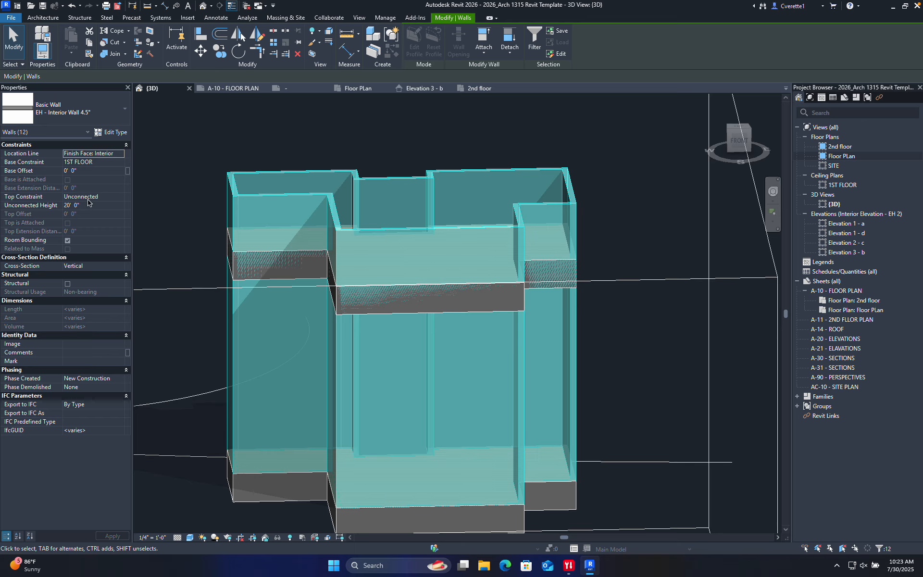
{"action": "middle_click_drag", "start_coordinate": [264, 394], "coordinate": [282, 258]}
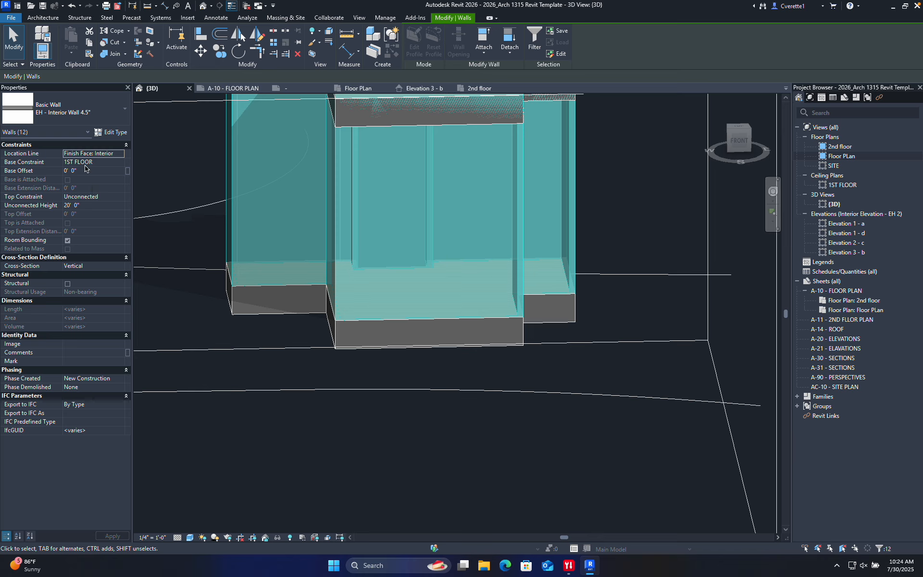
{"action": "left_click", "coordinate": [120, 164]}
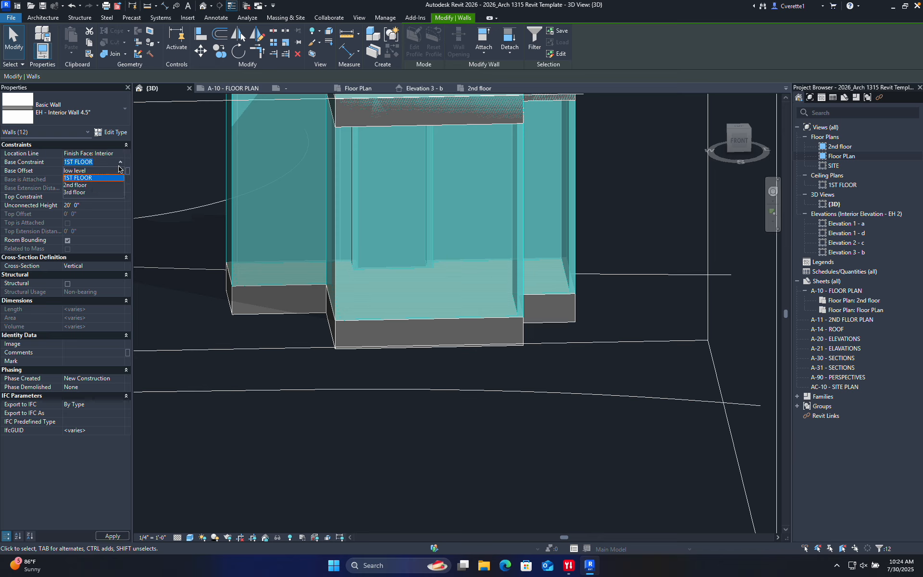
{"action": "left_click", "coordinate": [101, 171]}
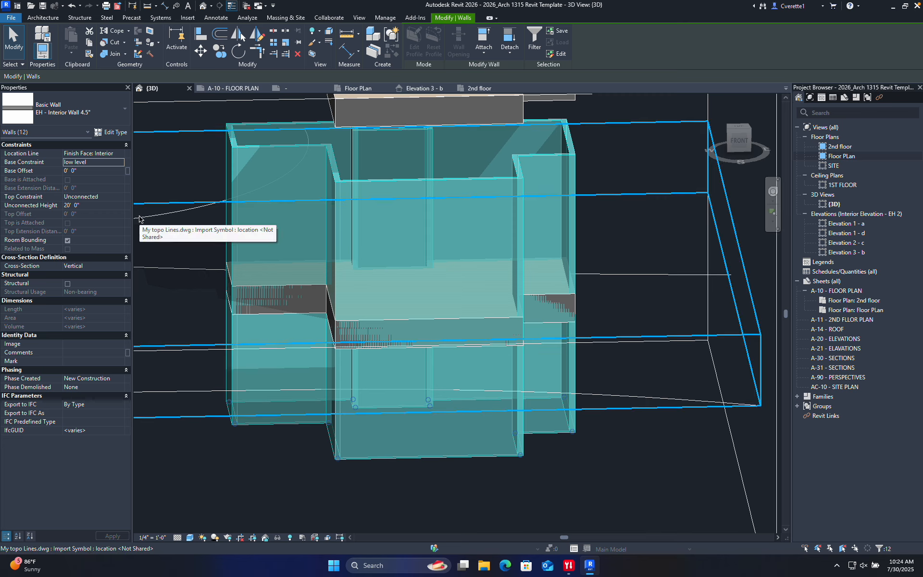
- Set the top constraint of the selected perimeter walls to Up to level: 2nd floor and clear the selection
{"action": "left_click", "coordinate": [93, 206]}
{"action": "left_click", "coordinate": [85, 198]}
{"action": "left_click", "coordinate": [121, 199]}
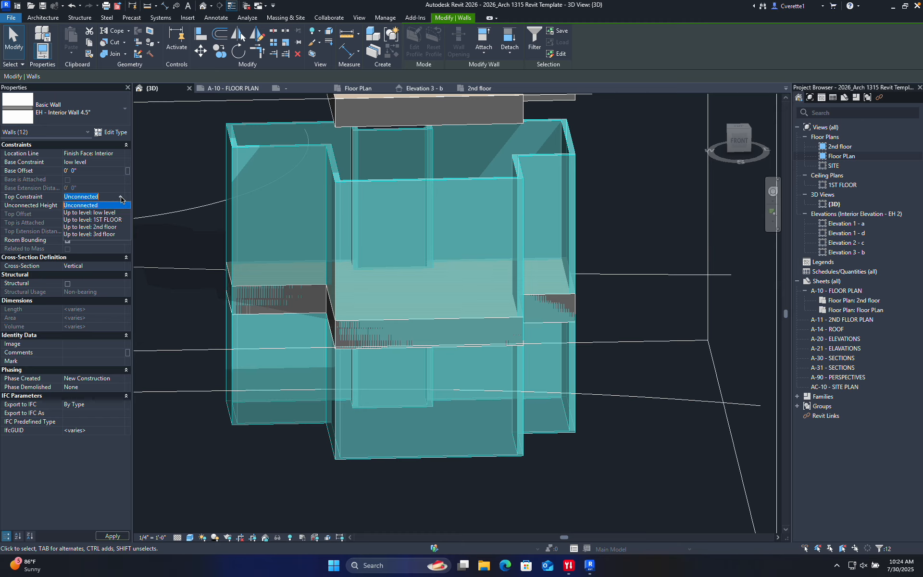
{"action": "left_click", "coordinate": [109, 228]}
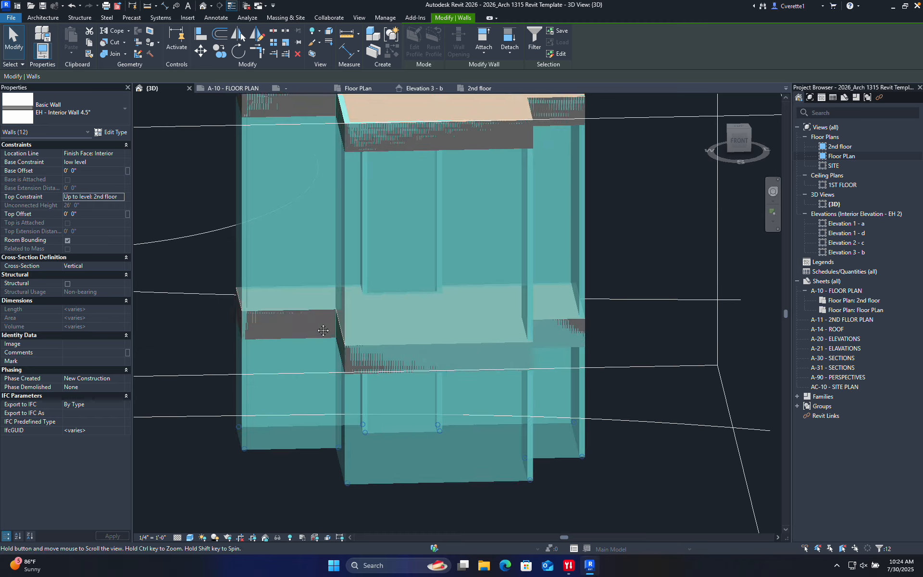
{"action": "middle_click_drag", "start_coordinate": [289, 285], "coordinate": [555, 250], "text": "shift"}
{"action": "left_click", "coordinate": [598, 229]}
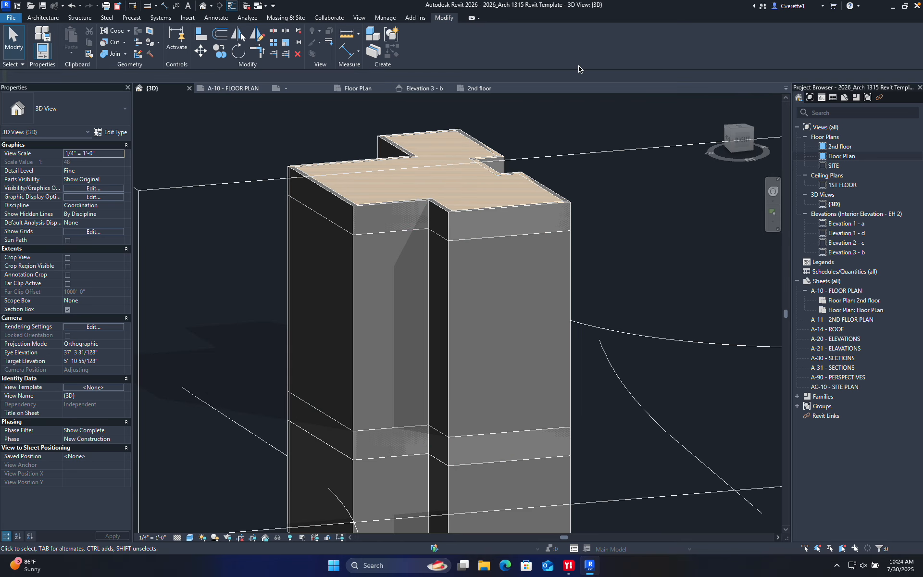
- Tile all open views and fit each one's contents to its window
{"action": "key", "text": "w"}
{"action": "key", "text": "t"}
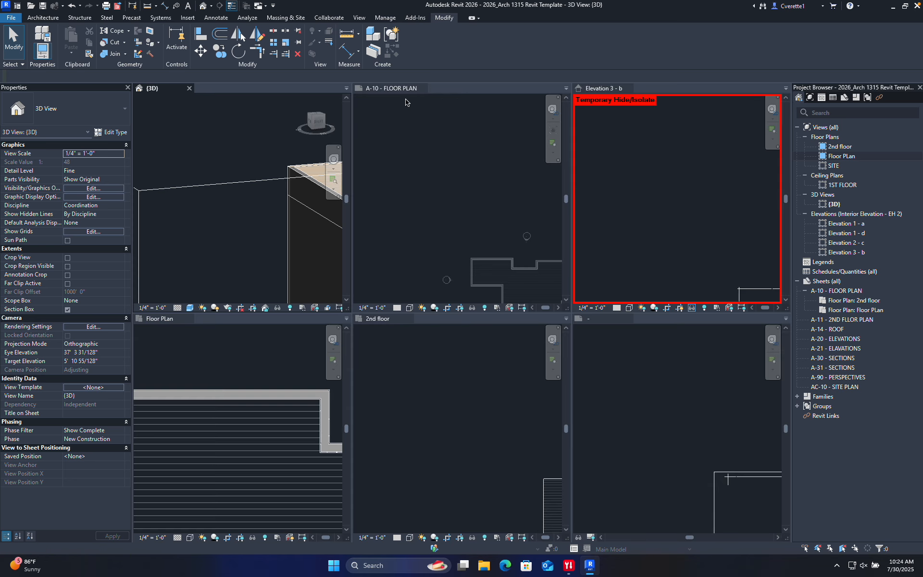
{"action": "key", "text": "z"}
{"action": "key", "text": "a"}
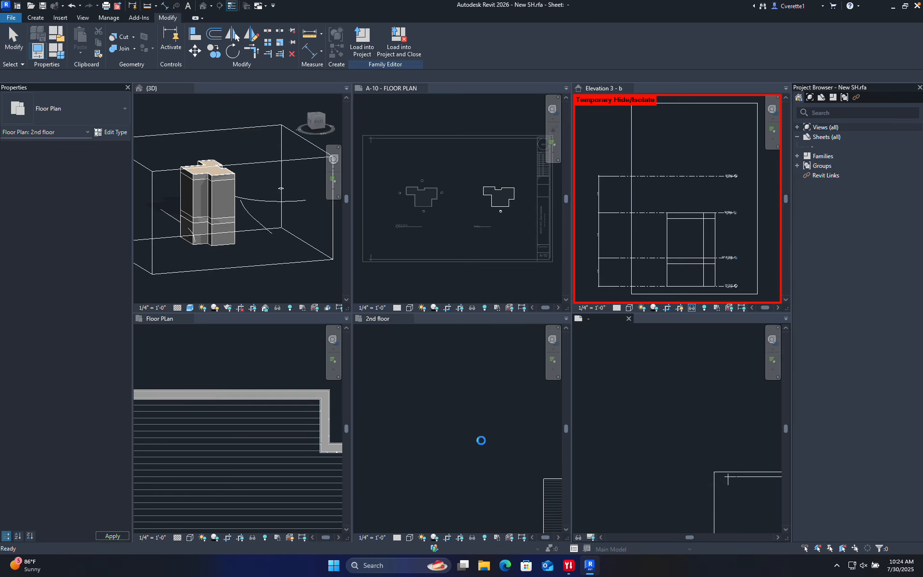
- Save the title block family as New SH.rfa on the Desktop
{"action": "left_click", "coordinate": [464, 255]}
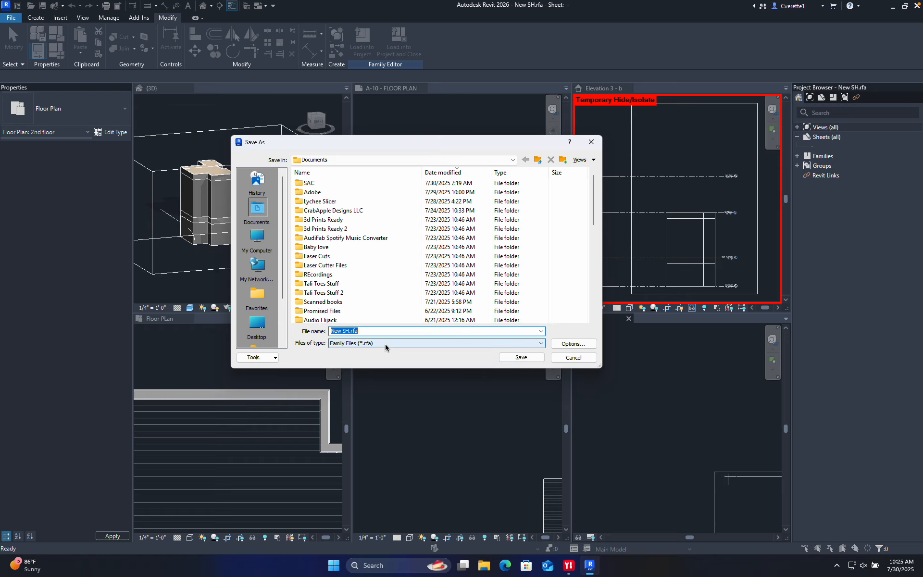
{"action": "left_click_drag", "start_coordinate": [400, 143], "coordinate": [407, 166]}
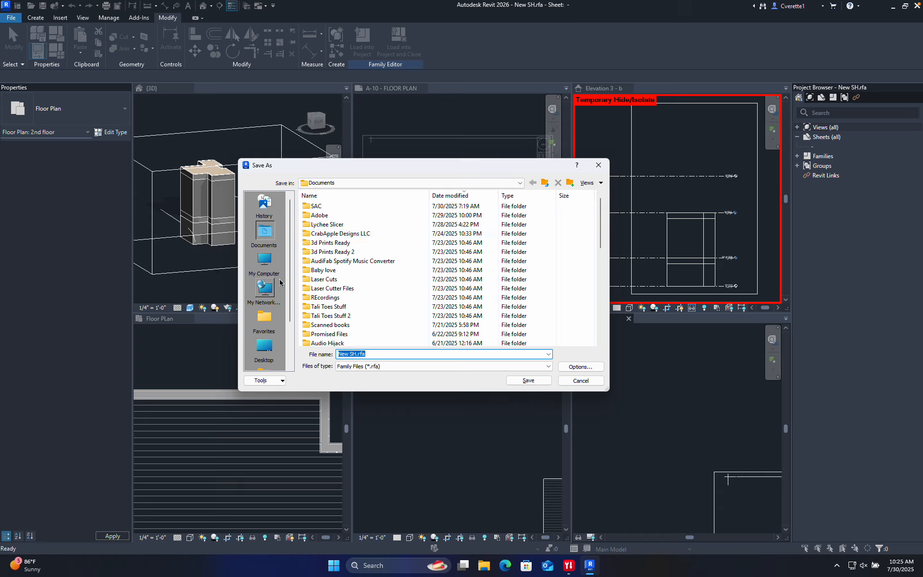
{"action": "left_click", "coordinate": [264, 263]}
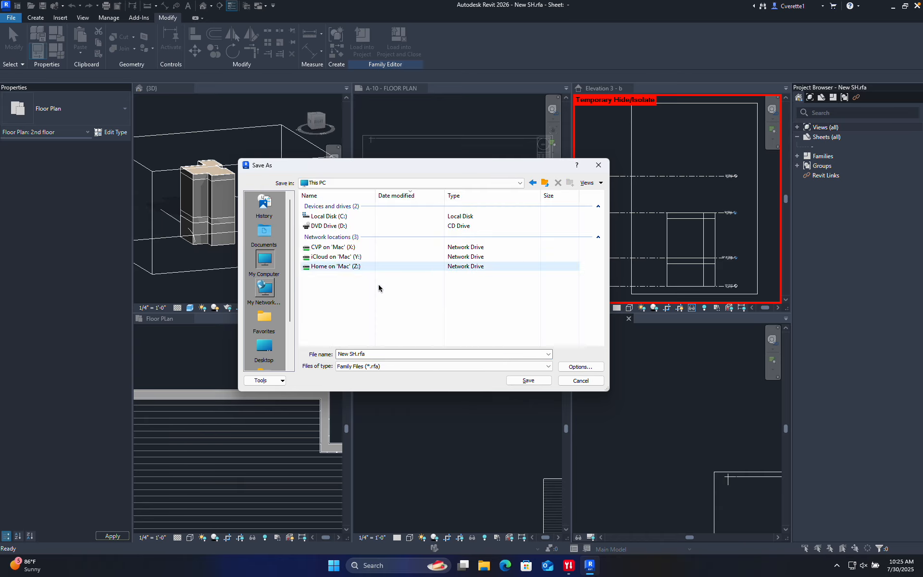
{"action": "left_click", "coordinate": [264, 347]}
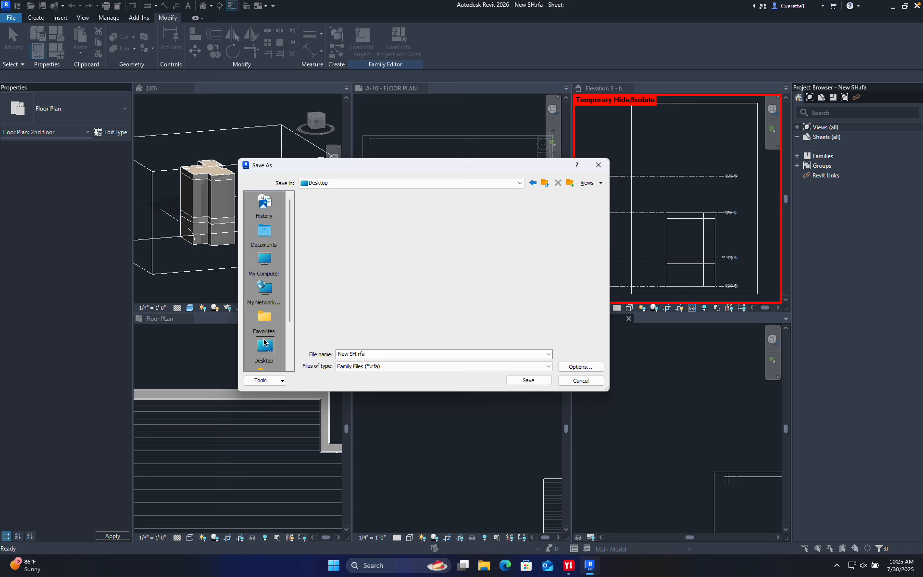
{"action": "left_click", "coordinate": [514, 380]}
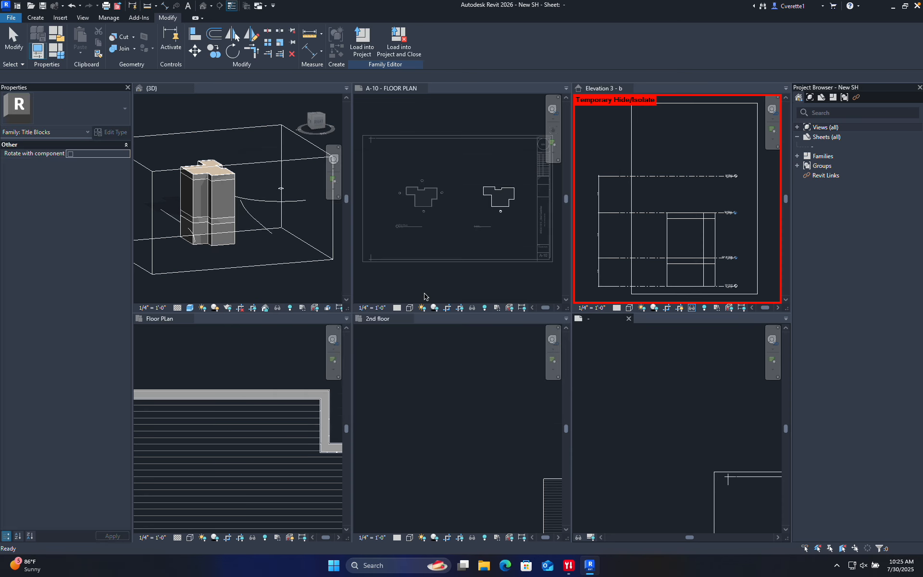
- Fit the Floor Plan, 2nd floor and title block views to their windows, and close the title block family view
{"action": "left_click", "coordinate": [268, 361]}
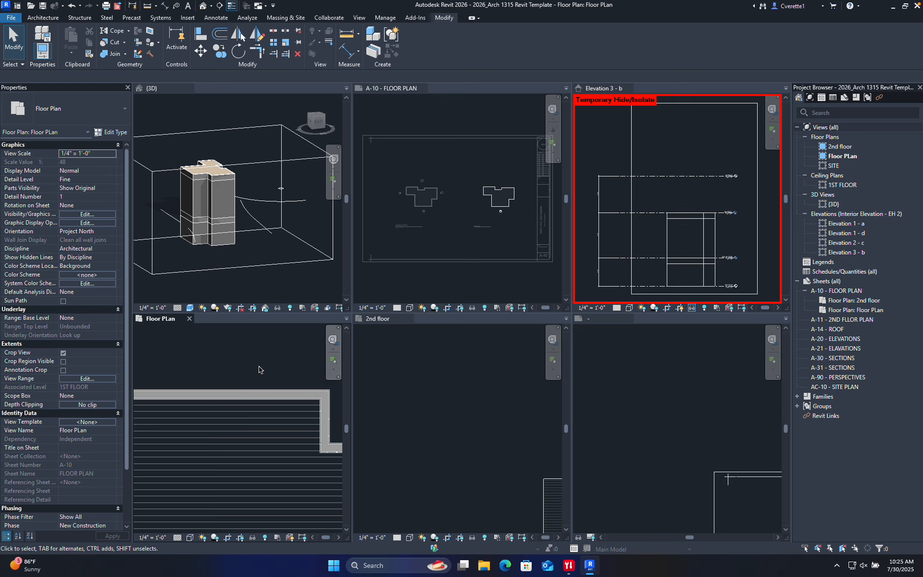
{"action": "middle_click", "coordinate": [251, 369]}
{"action": "middle_click", "coordinate": [251, 369]}
{"action": "left_click", "coordinate": [436, 418]}
{"action": "middle_click", "coordinate": [436, 416]}
{"action": "middle_click", "coordinate": [436, 416]}
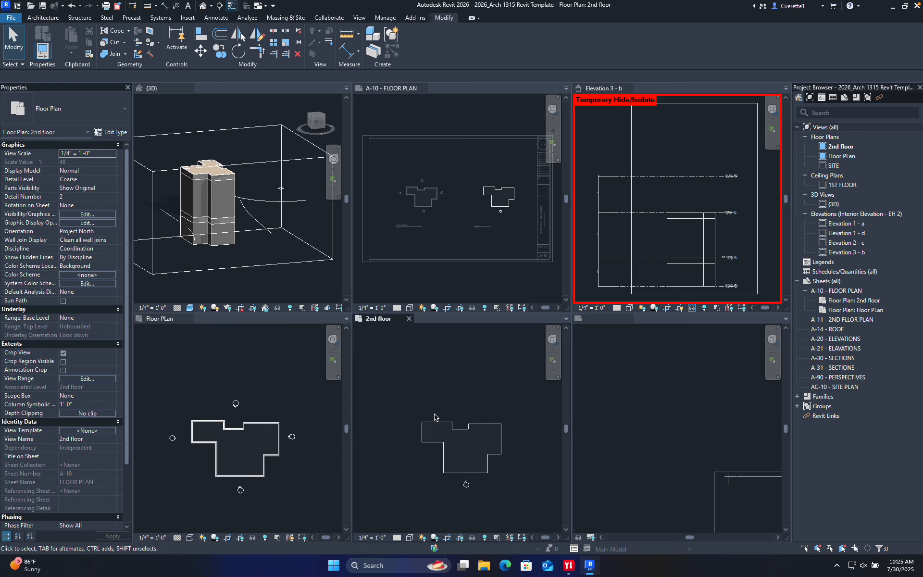
{"action": "left_click", "coordinate": [652, 410]}
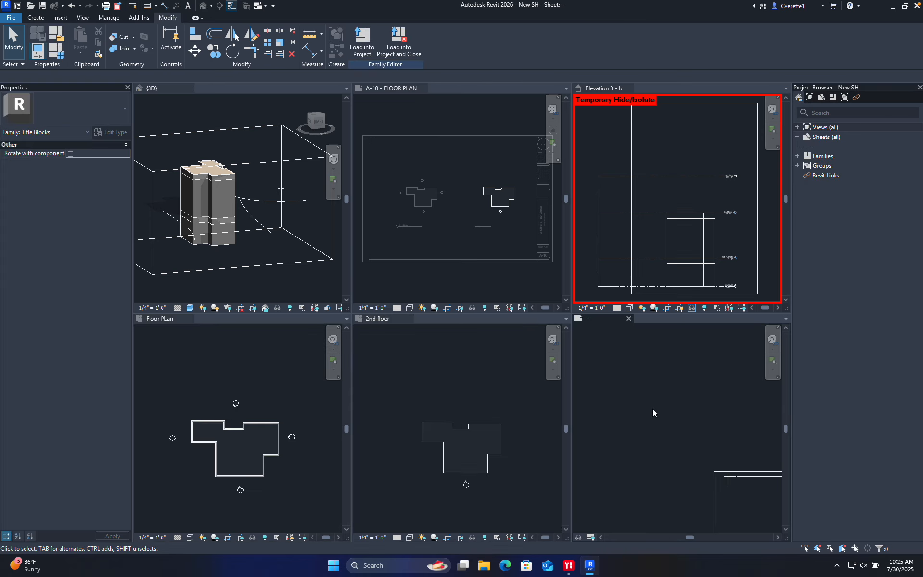
{"action": "middle_click", "coordinate": [661, 427]}
{"action": "middle_click", "coordinate": [660, 427]}
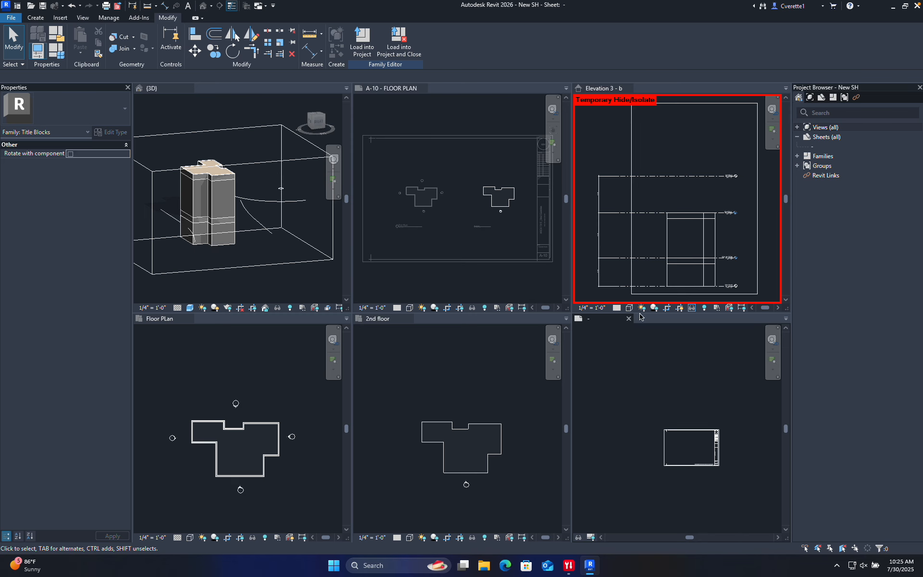
{"action": "left_click", "coordinate": [551, 339]}
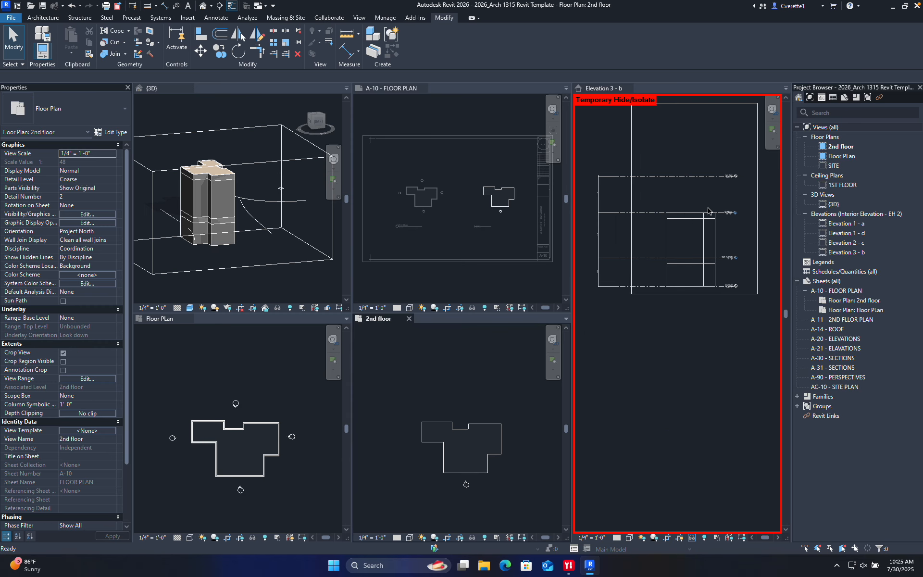
- Select the 2nd floor level in Elevation 3 - b and lower it to an elevation of 4' 6"
{"action": "scroll", "coordinate": [716, 244], "scroll_direction": "up", "scroll_amount": 4}
{"action": "left_click", "coordinate": [767, 307]}
{"action": "scroll", "coordinate": [700, 289], "scroll_direction": "down", "scroll_amount": 4}
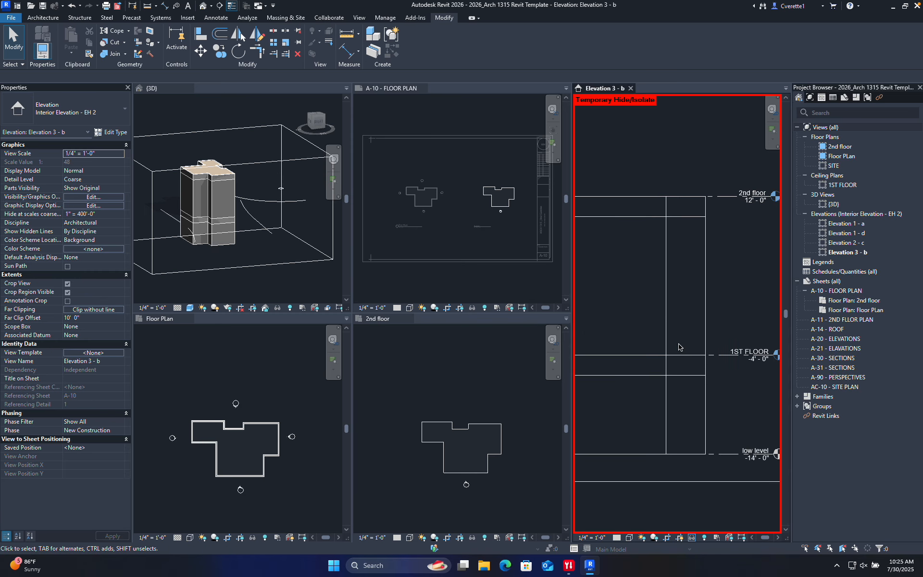
{"action": "left_click", "coordinate": [705, 257]}
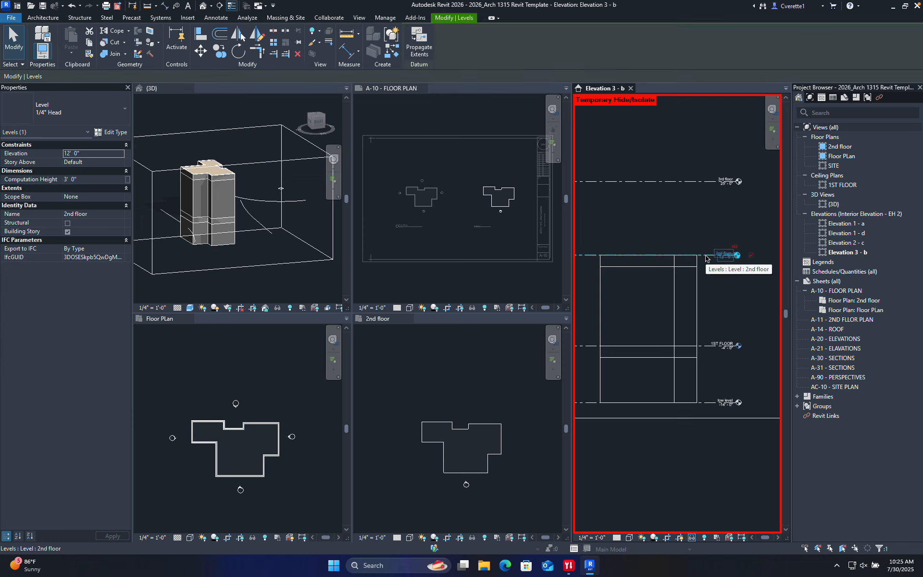
{"action": "key", "text": "Down"}
{"action": "key", "text": "Down"}
{"action": "key", "text": "Down"}
{"action": "key", "text": "Down"}
{"action": "key", "text": "Down"}
{"action": "key", "text": "Down"}
{"action": "key", "text": "Down"}
{"action": "key", "text": "Down"}
{"action": "key", "text": "Down"}
{"action": "key", "text": "Down"}
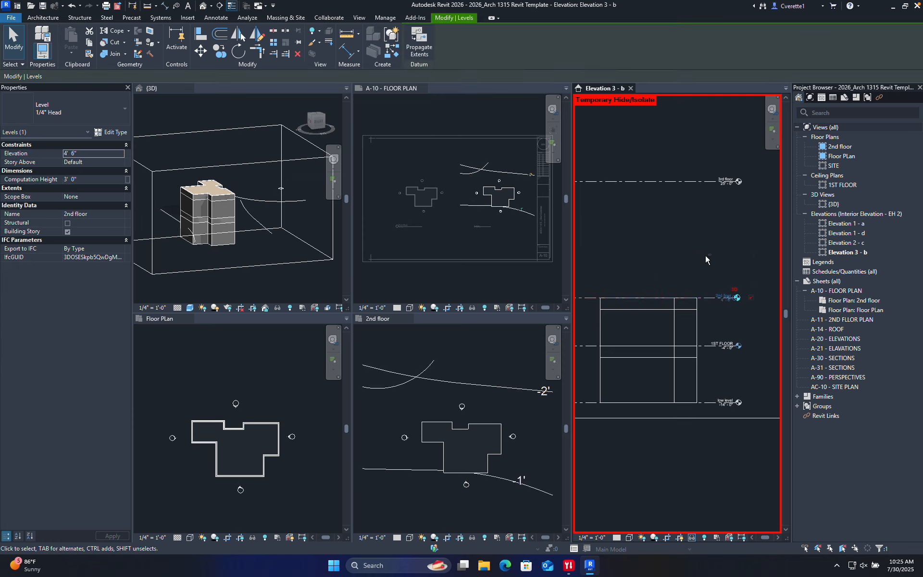
- Raise the selected 2nd floor level to an elevation of 9' 6"
{"action": "key", "text": "Up"}
{"action": "key", "text": "Up"}
{"action": "key", "text": "Up"}
{"action": "key", "text": "Up"}
{"action": "key", "text": "Up"}
{"action": "key", "text": "Up"}
{"action": "key", "text": "Up"}
{"action": "key", "text": "Up"}
{"action": "key", "text": "Up"}
{"action": "key", "text": "Up"}
{"action": "key", "text": "Up"}
{"action": "key", "text": "Up"}
{"action": "key", "text": "Up"}
{"action": "key", "text": "Up"}
{"action": "key", "text": "Up"}
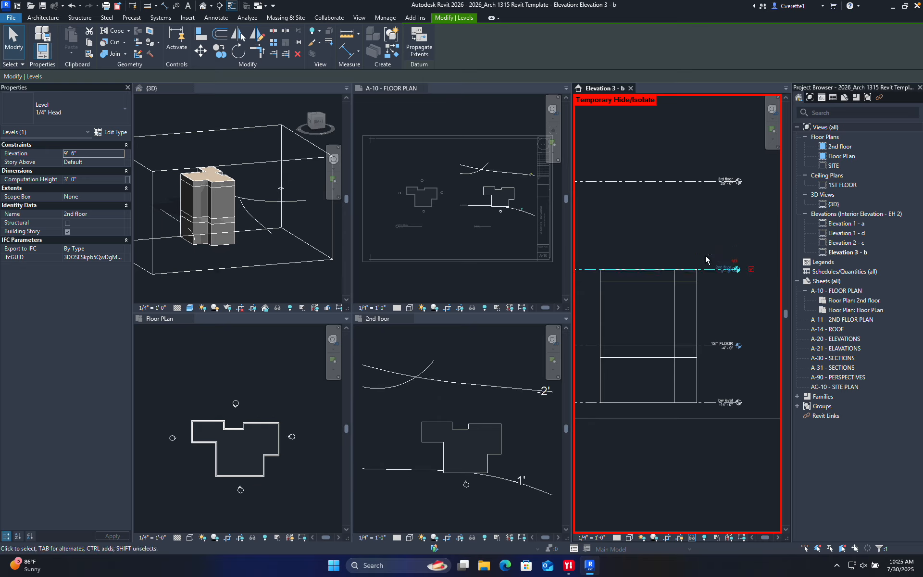
- Lower the 2nd floor level to an elevation of 7' 0" and clear the selection
{"action": "key", "text": "Down"}
{"action": "key", "text": "Down"}
{"action": "key", "text": "Down"}
{"action": "key", "text": "Down"}
{"action": "key", "text": "Down"}
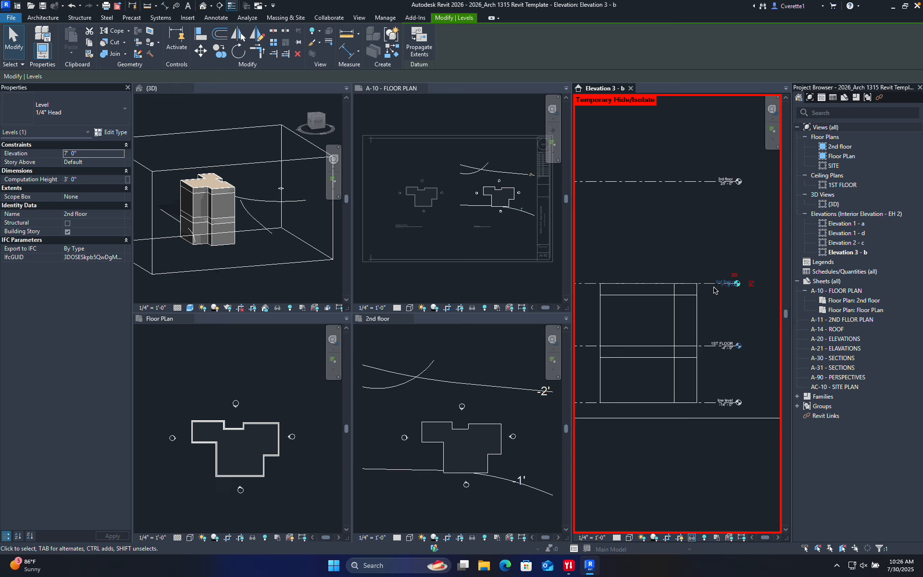
{"action": "left_click", "coordinate": [679, 268]}
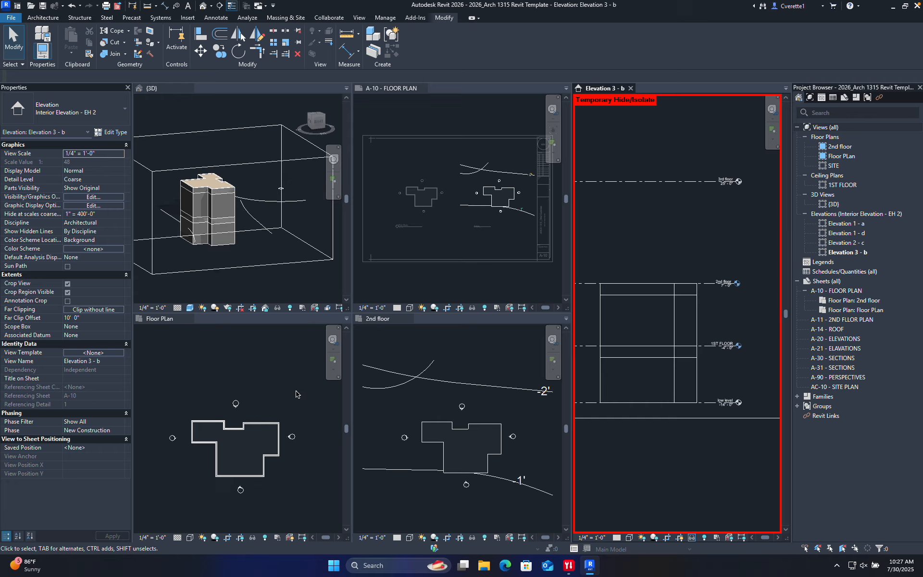
- Move the 2nd floor level in Elevation 3 - b up to an elevation of 9' 6"
{"action": "left_click", "coordinate": [584, 284]}
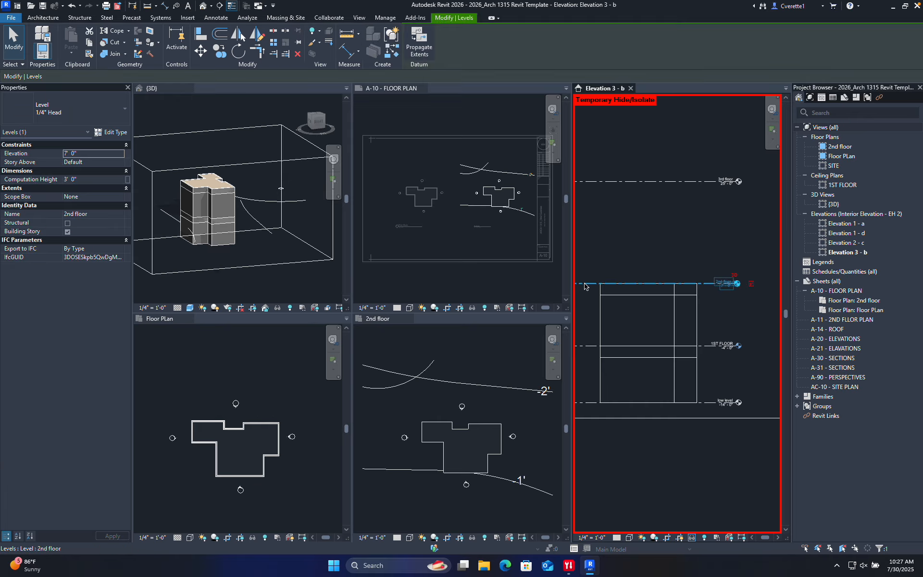
{"action": "key", "text": "Up"}
{"action": "key", "text": "Up"}
{"action": "key", "text": "Up"}
{"action": "key", "text": "Up"}
{"action": "key", "text": "Up"}
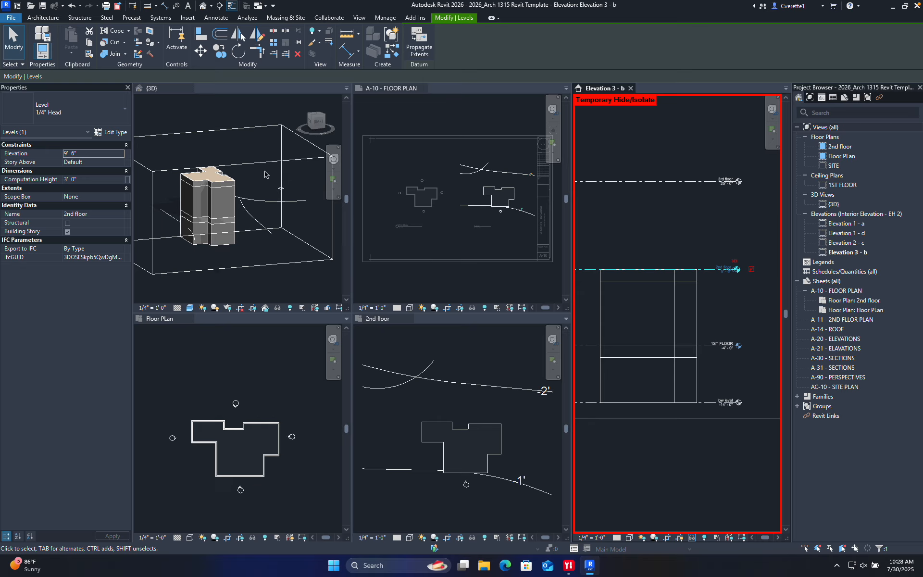
- Start placing a Fixed 36" x 60" window and make the 3D view active
{"action": "key", "text": "w"}
{"action": "key", "text": "n"}
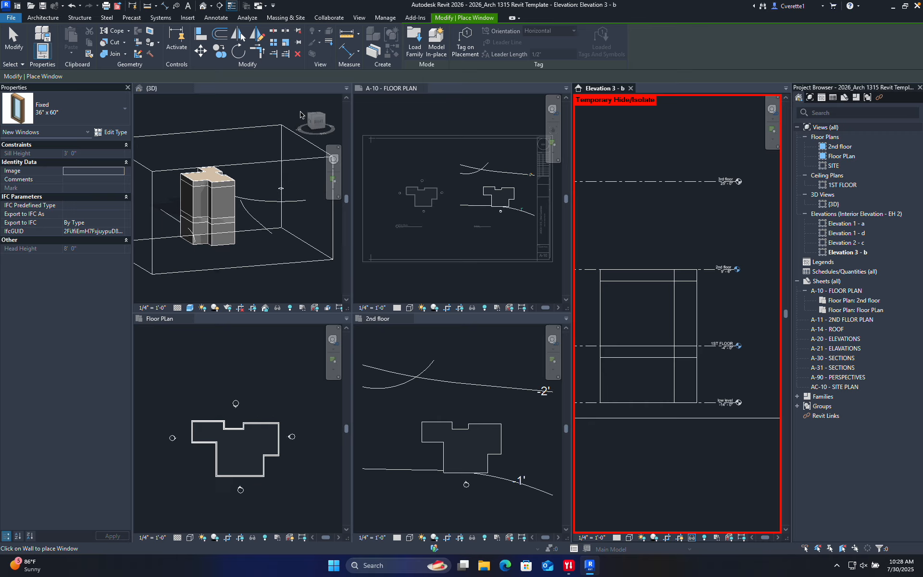
{"action": "left_click", "coordinate": [168, 89]}
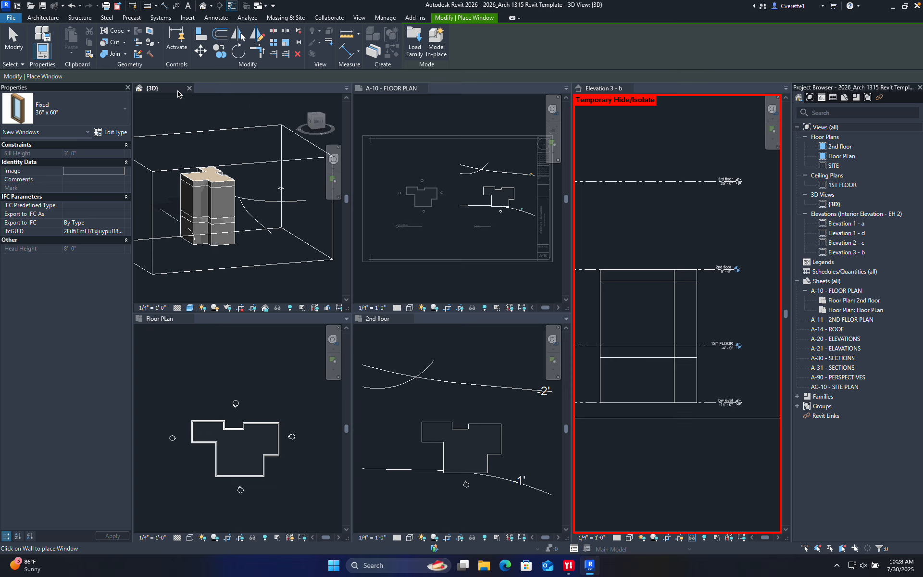
- Retile the open views with the 3D view first, and close the 2nd floor and Floor Plan views
{"action": "key", "text": "w"}
{"action": "key", "text": "t"}
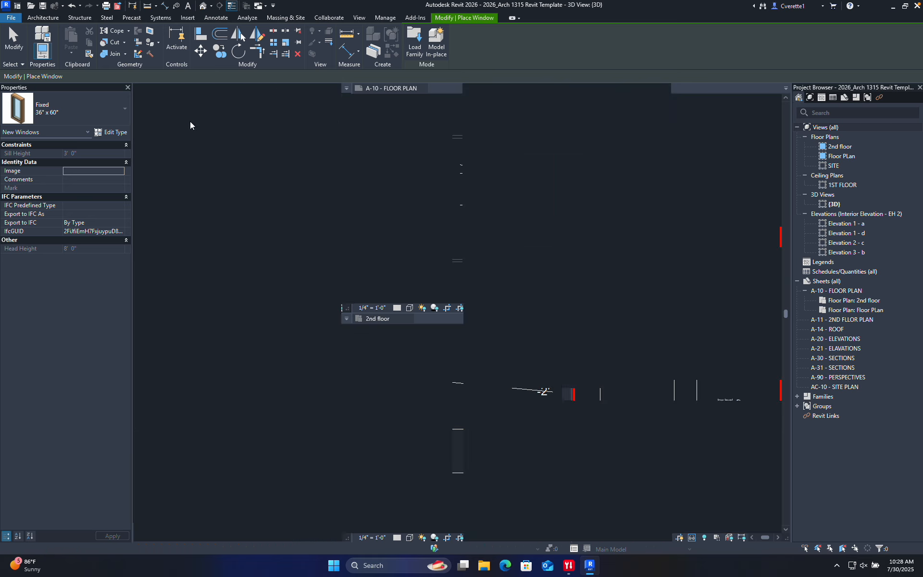
{"action": "key", "text": "z"}
{"action": "key", "text": "a"}
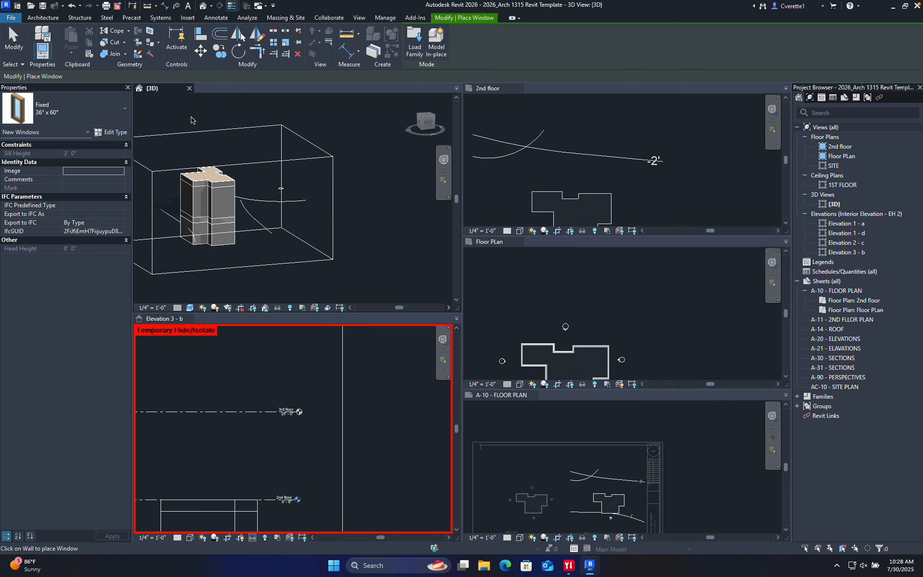
{"action": "key", "text": "z"}
{"action": "key", "text": "a"}
{"action": "left_click", "coordinate": [518, 88]}
{"action": "left_click", "coordinate": [518, 88]}
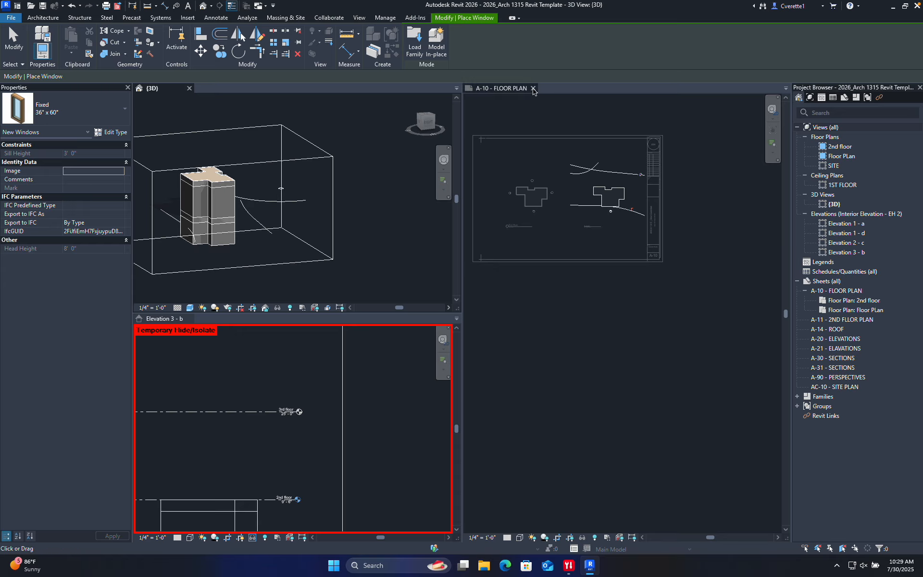
- Close the A-10 - FLOOR PLAN and Elevation 3 - b views, leaving only the 3D view open
{"action": "left_click", "coordinate": [533, 89]}
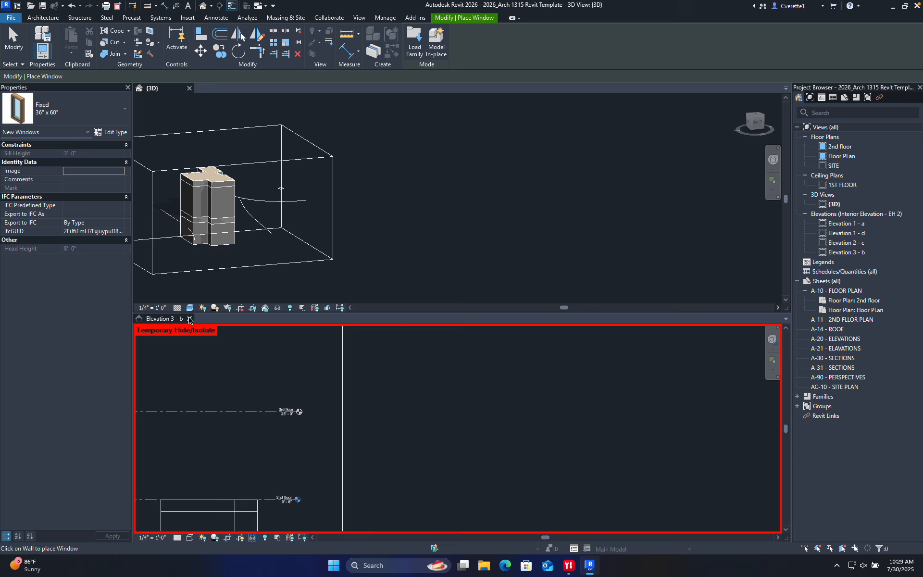
{"action": "left_click", "coordinate": [189, 318]}
{"action": "middle_click_drag", "start_coordinate": [217, 346], "coordinate": [364, 390]}
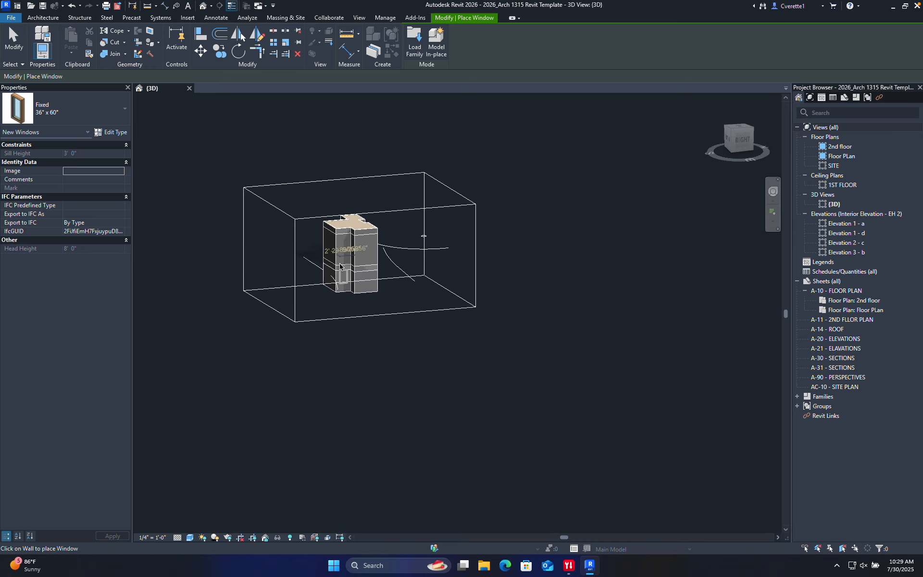
- Place two Fixed 36" x 60" windows side by side on the upper part of the front wall
{"action": "scroll", "coordinate": [339, 266], "scroll_direction": "up", "scroll_amount": 7}
{"action": "middle_click_drag", "start_coordinate": [424, 209], "coordinate": [545, 320], "text": "shift"}
{"action": "left_click", "coordinate": [118, 117]}
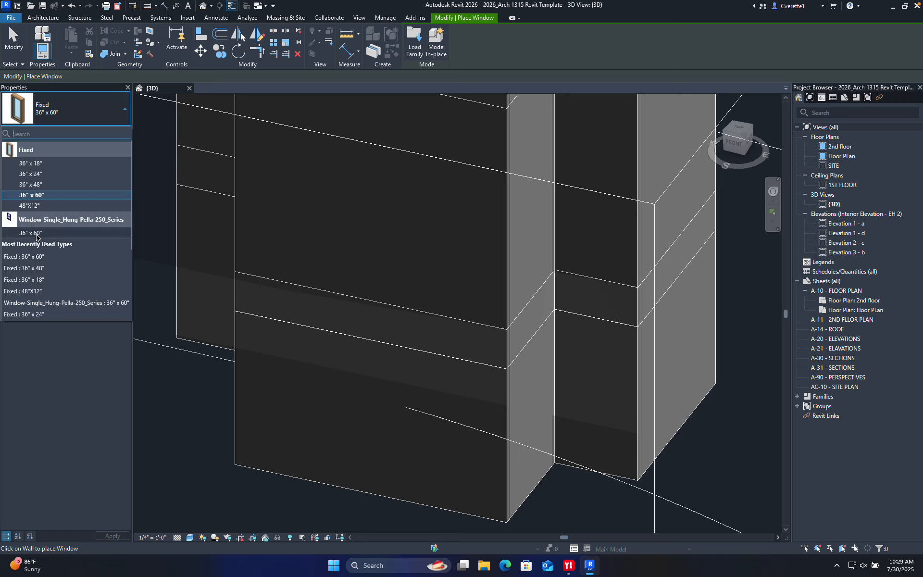
{"action": "left_click", "coordinate": [43, 196]}
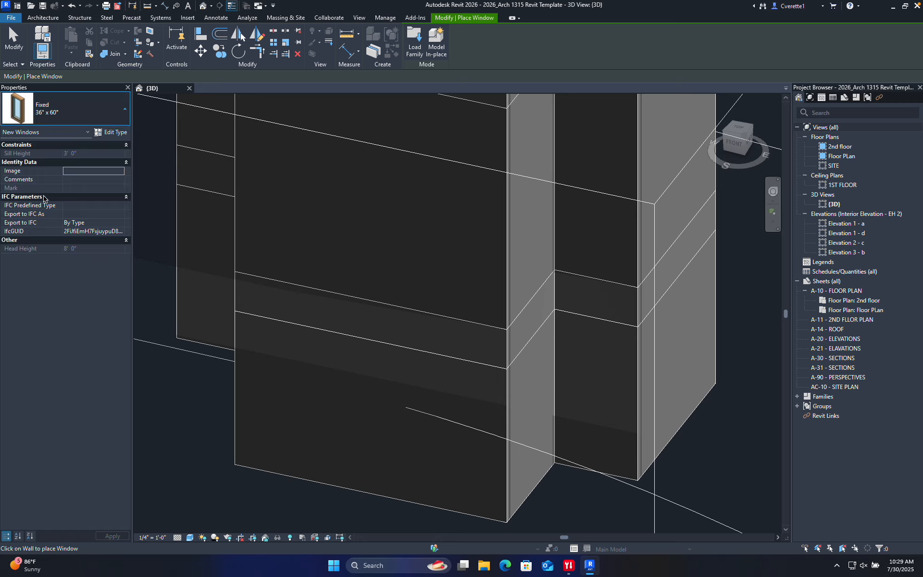
{"action": "left_click", "coordinate": [315, 213]}
{"action": "left_click", "coordinate": [427, 220]}
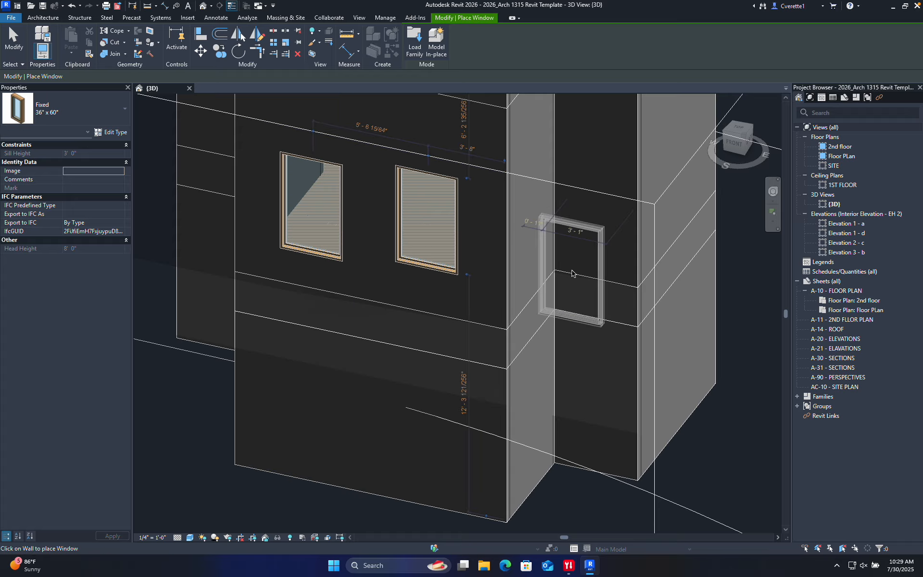
- Place four Fixed 36" x 60" windows on the back walls, two on each projecting section, and finish placing windows
{"action": "middle_click_drag", "start_coordinate": [474, 264], "coordinate": [587, 258], "text": "shift"}
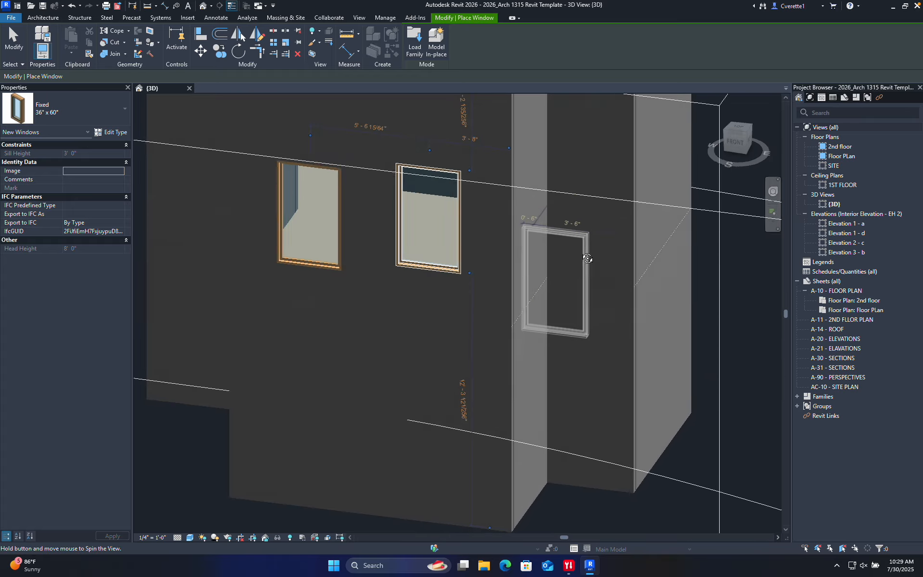
{"action": "scroll", "coordinate": [486, 231], "scroll_direction": "down", "scroll_amount": 5}
{"action": "mouse_move", "coordinate": [471, 270]}
{"action": "middle_mouse_down", "text": "shift"}
{"action": "mouse_move", "coordinate": [541, 367]}
{"action": "mouse_move", "coordinate": [433, 327]}
{"action": "mouse_move", "coordinate": [506, 337]}
{"action": "mouse_move", "coordinate": [481, 288]}
{"action": "mouse_move", "coordinate": [485, 260]}
{"action": "middle_mouse_up", "text": "shift"}
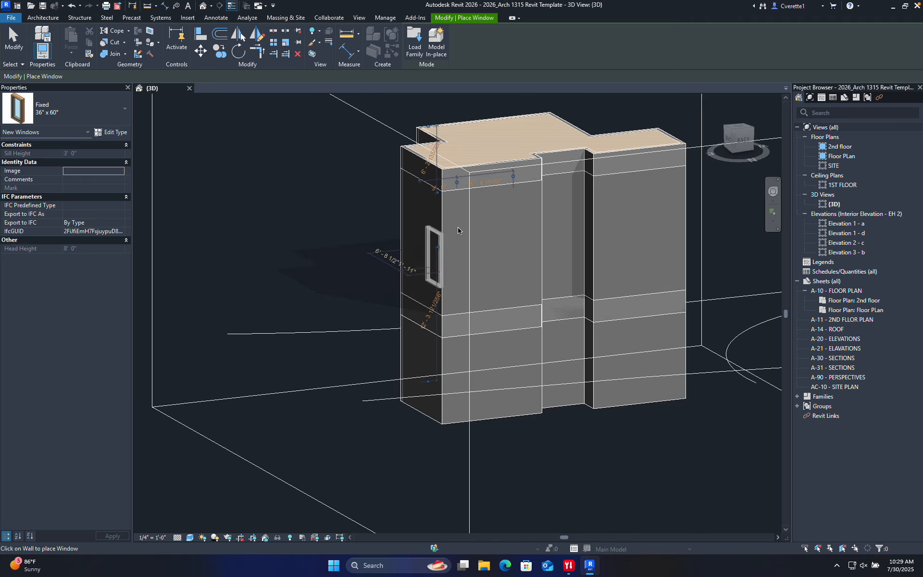
{"action": "left_click", "coordinate": [503, 230]}
{"action": "left_click", "coordinate": [505, 231]}
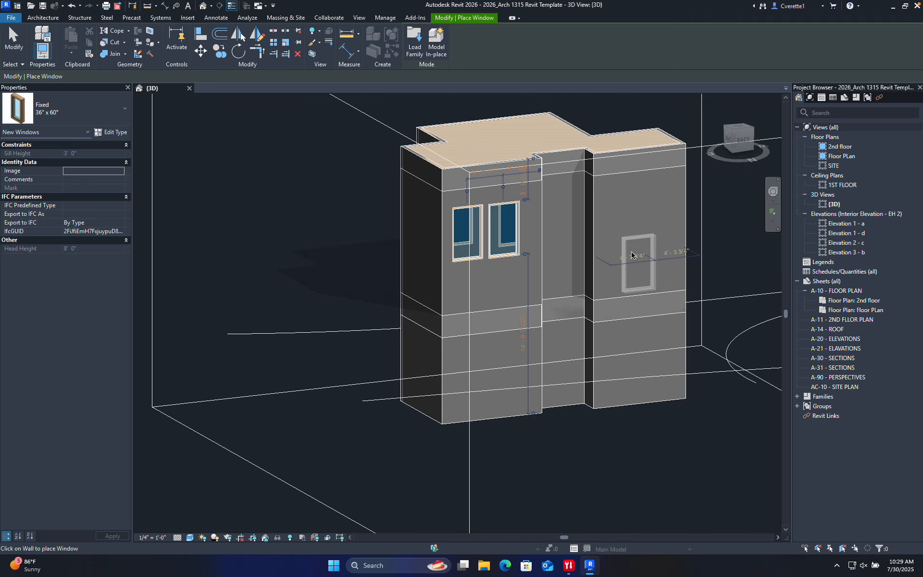
{"action": "left_click", "coordinate": [627, 238]}
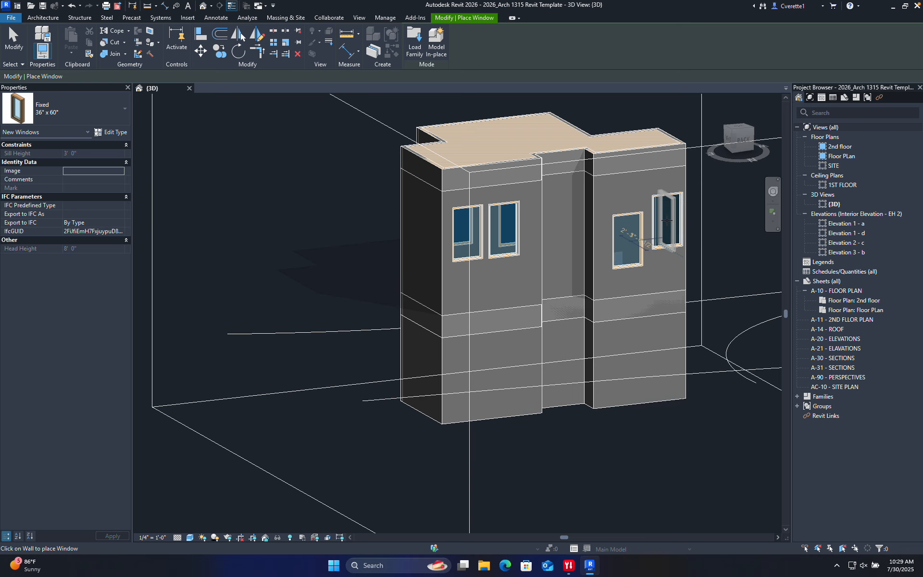
{"action": "scroll", "coordinate": [463, 209], "scroll_direction": "up", "scroll_amount": 5}
{"action": "key", "text": "Escape"}
{"action": "key", "text": "Escape"}
- Set the head height of the left window in the back wall's left pair to 8'
{"action": "left_click", "coordinate": [459, 205]}
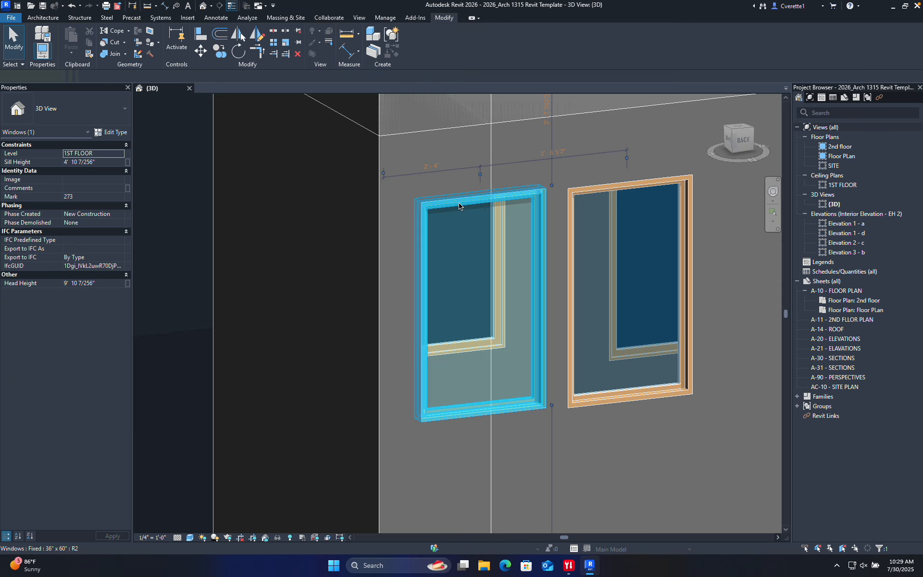
{"action": "left_click", "coordinate": [102, 284]}
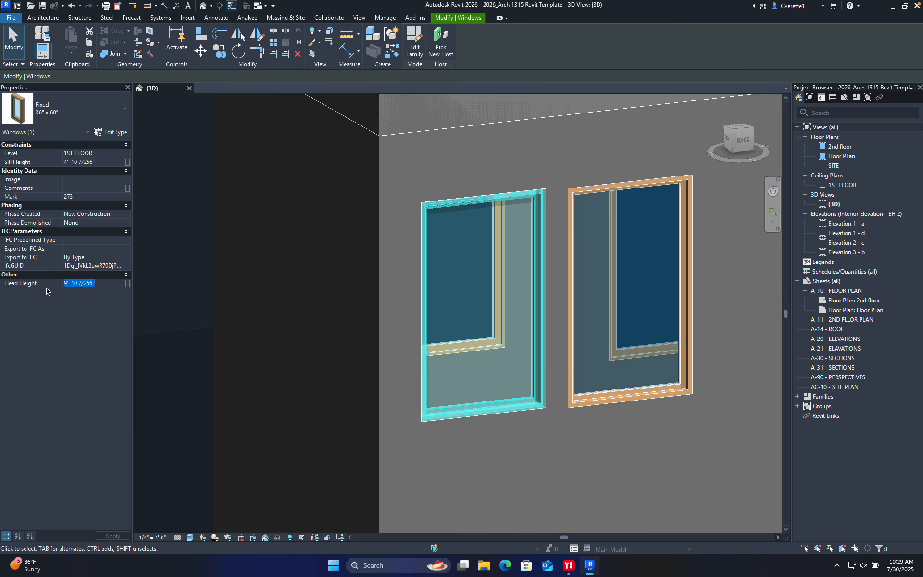
{"action": "type", "text": "8'"}
{"action": "key", "text": "Return"}
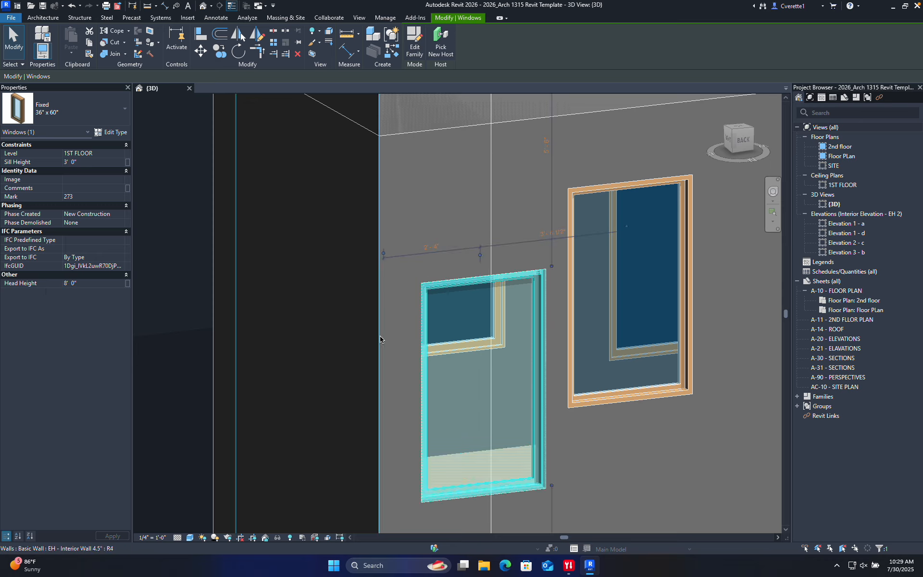
{"action": "left_click", "coordinate": [591, 320]}
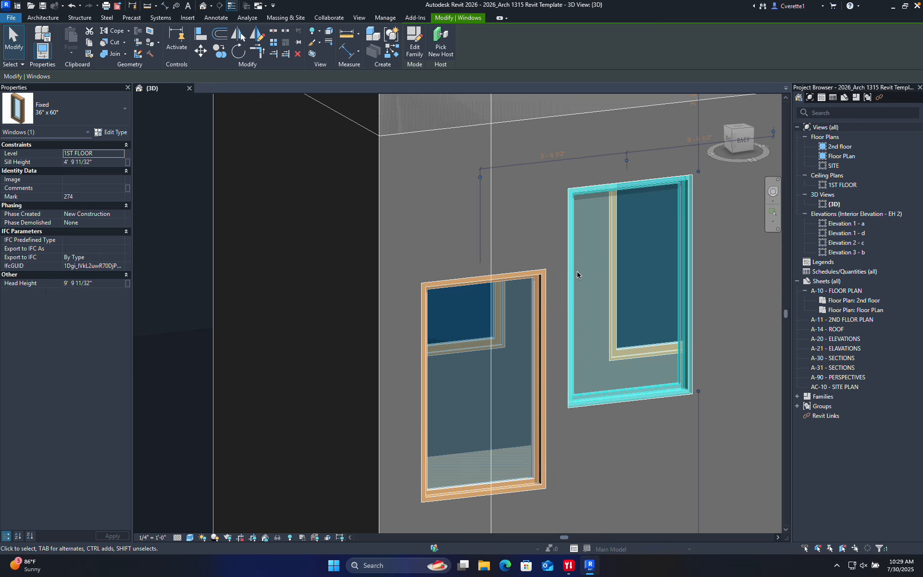
{"action": "key", "text": "a"}
{"action": "key", "text": "l"}
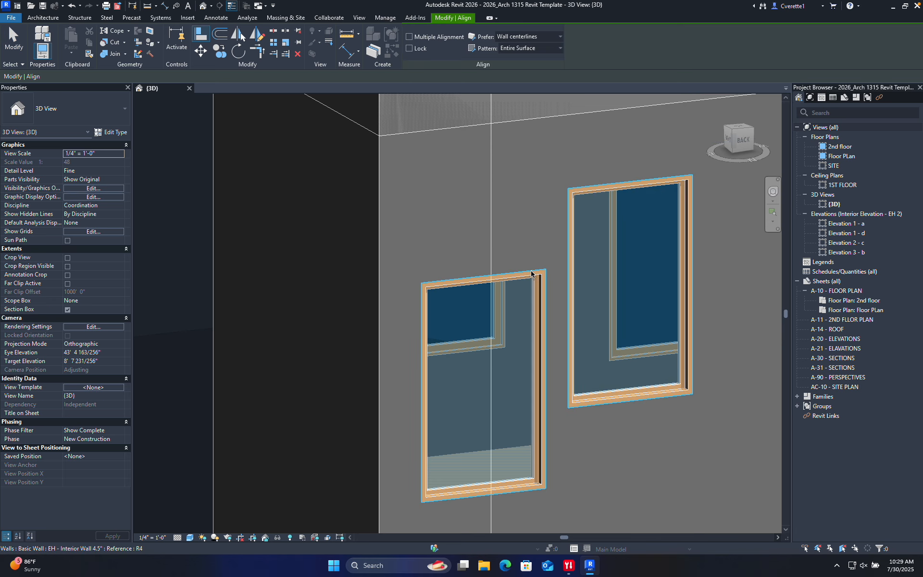
{"action": "left_click", "coordinate": [530, 272]}
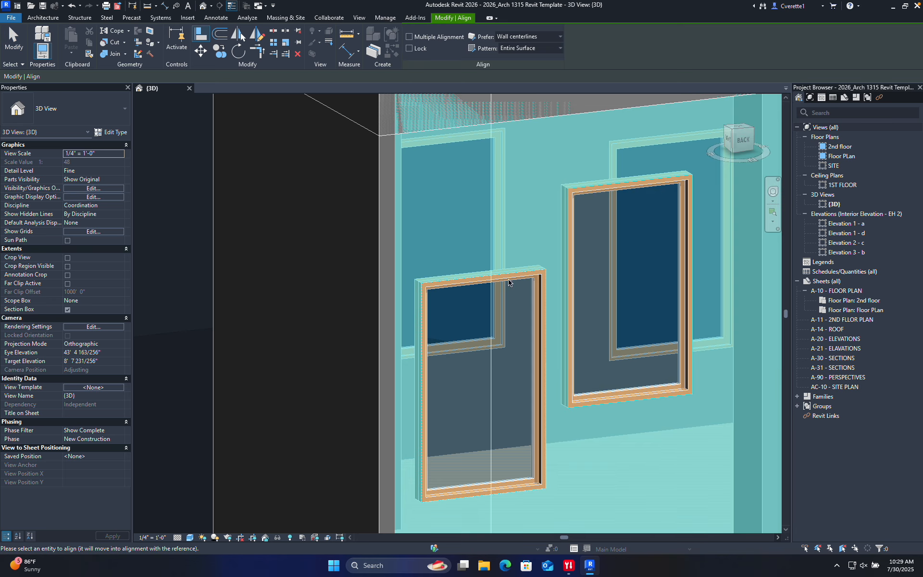
{"action": "key", "text": "Escape"}
{"action": "key", "text": "Escape"}
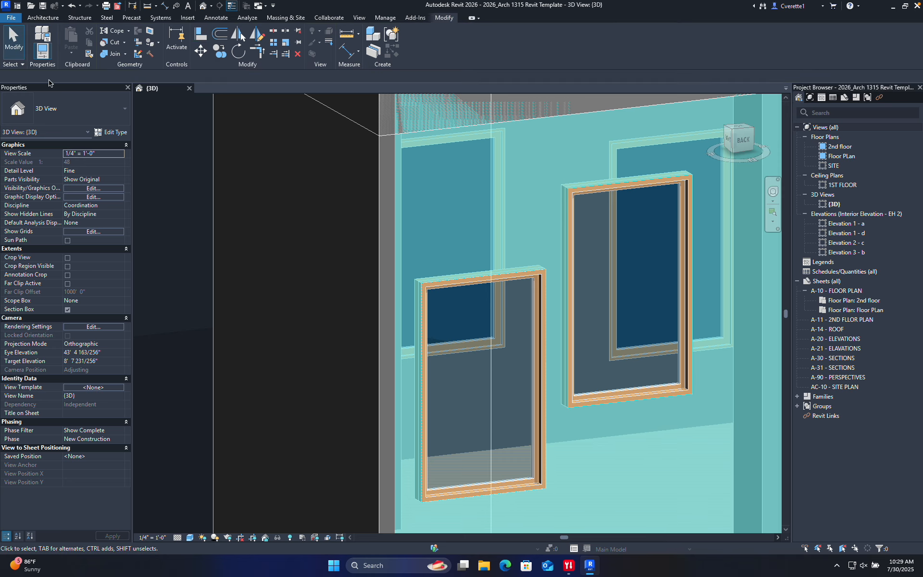
{"action": "left_click", "coordinate": [612, 285]}
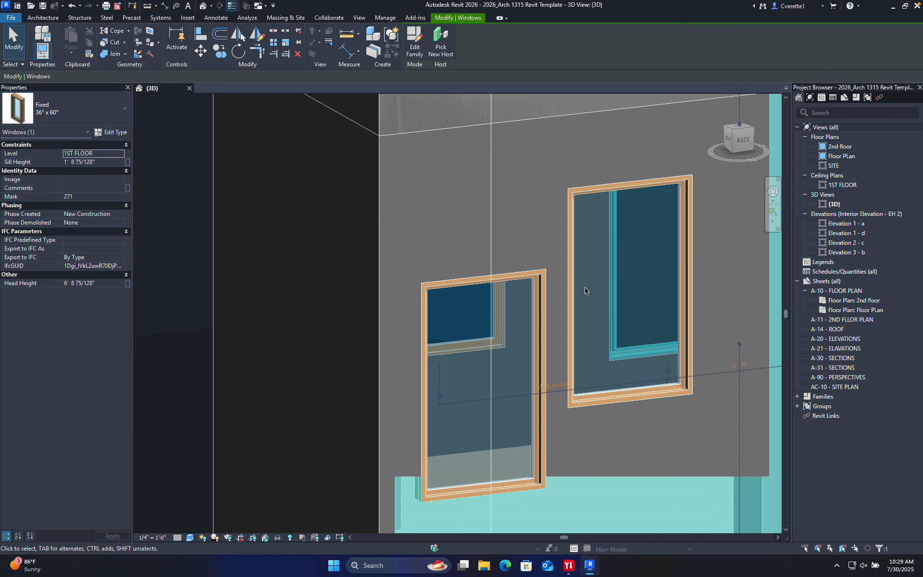
{"action": "scroll", "coordinate": [585, 290], "scroll_direction": "down", "scroll_amount": 4}
{"action": "scroll", "coordinate": [611, 298], "scroll_direction": "up", "scroll_amount": 2}
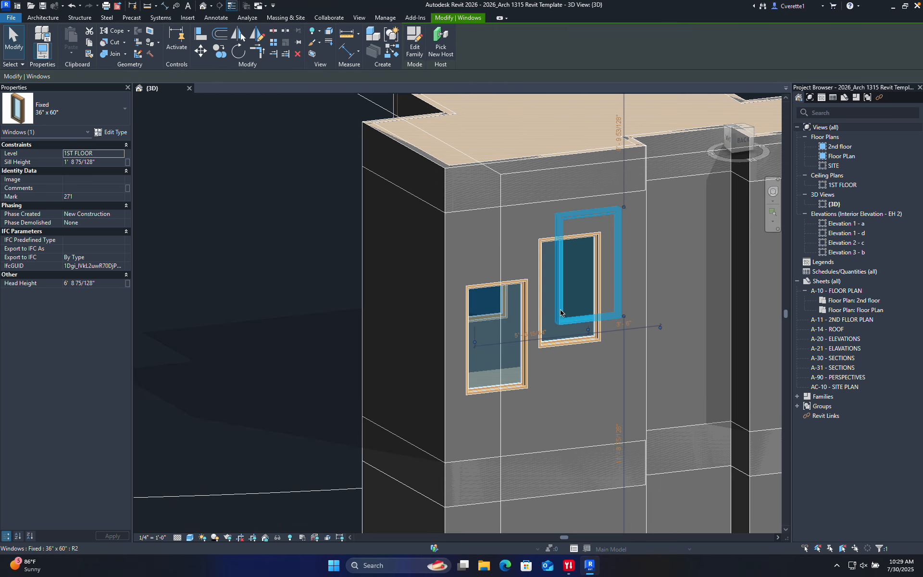
{"action": "scroll", "coordinate": [560, 308], "scroll_direction": "up", "scroll_amount": 2}
{"action": "key", "text": "Escape"}
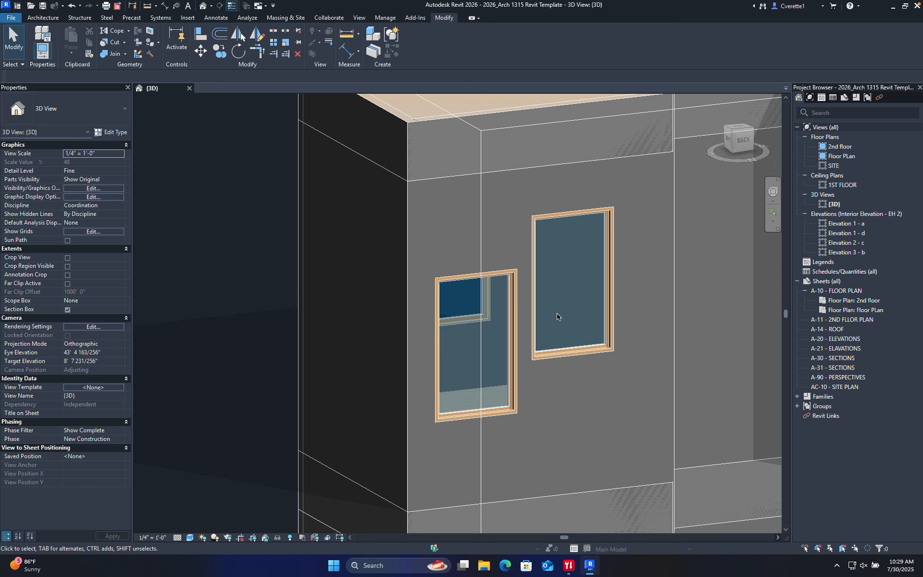
- Set the head height of the right window in the back wall's left pair to 8' and clear the selection
{"action": "left_click", "coordinate": [531, 303]}
{"action": "left_click", "coordinate": [534, 303]}
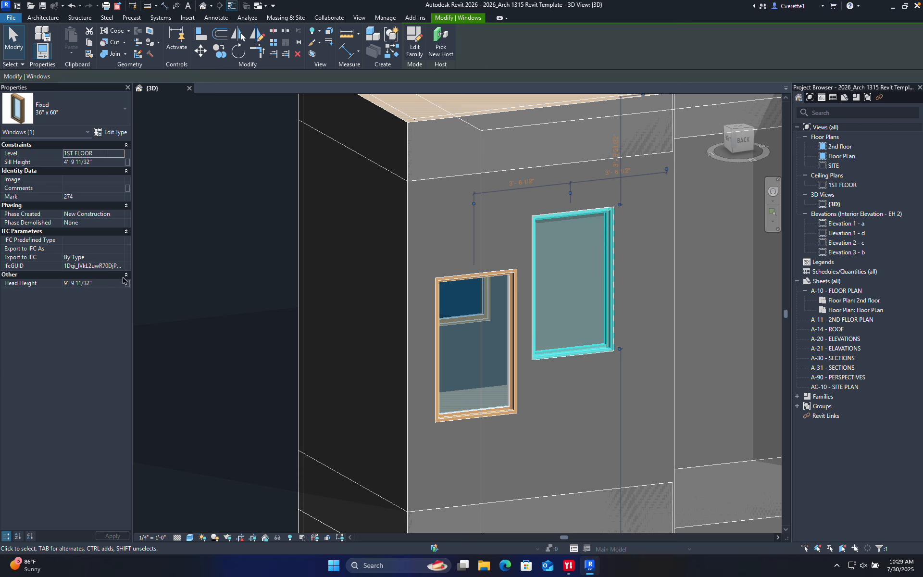
{"action": "left_click", "coordinate": [104, 283]}
{"action": "type", "text": "8"}
{"action": "key", "text": "Return"}
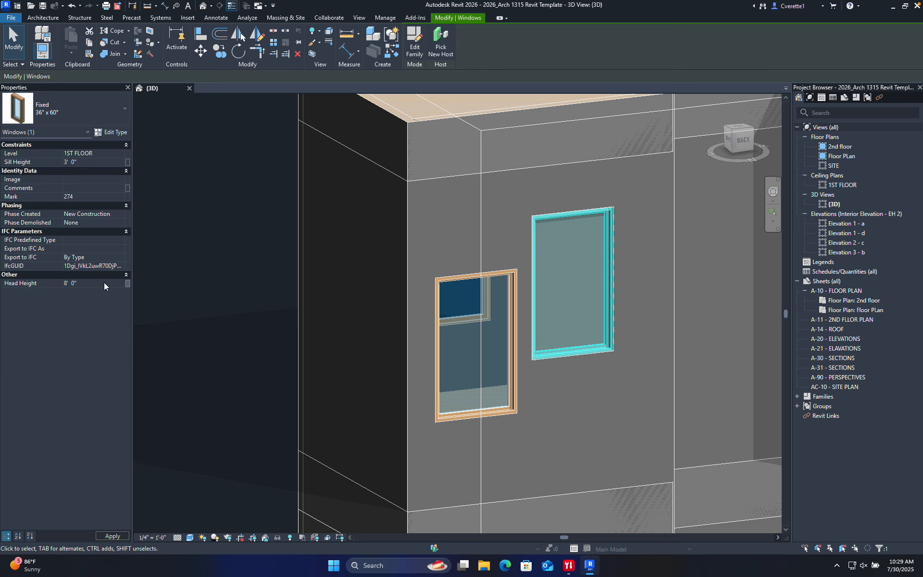
{"action": "left_click", "coordinate": [219, 309]}
- Orient the 3D view to face the back of the building straight on
{"action": "left_click", "coordinate": [749, 144]}
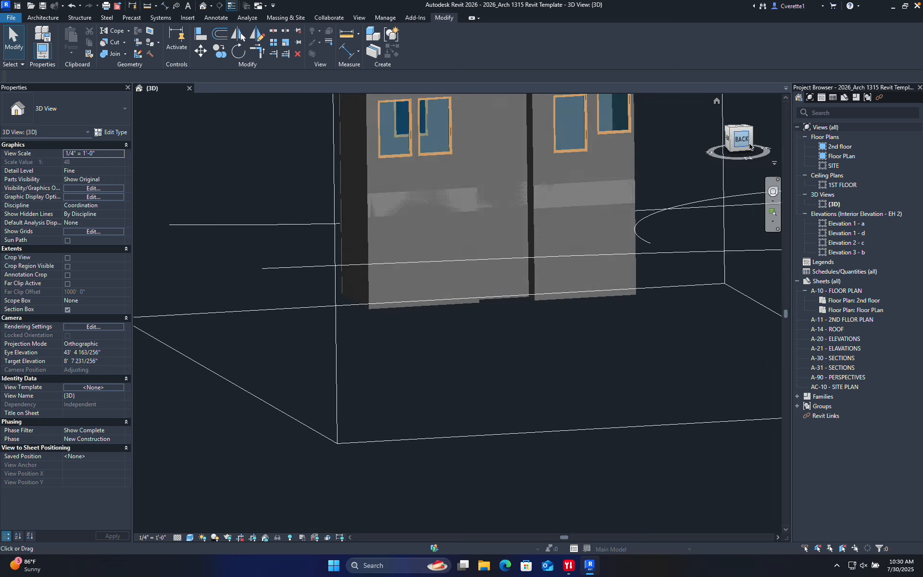
{"action": "scroll", "coordinate": [405, 221], "scroll_direction": "up", "scroll_amount": 15}
{"action": "middle_click_drag", "start_coordinate": [409, 101], "coordinate": [413, 183]}
{"action": "scroll", "coordinate": [414, 372], "scroll_direction": "down", "scroll_amount": 5}
{"action": "scroll", "coordinate": [418, 236], "scroll_direction": "down", "scroll_amount": 12}
{"action": "scroll", "coordinate": [403, 258], "scroll_direction": "up", "scroll_amount": 5}
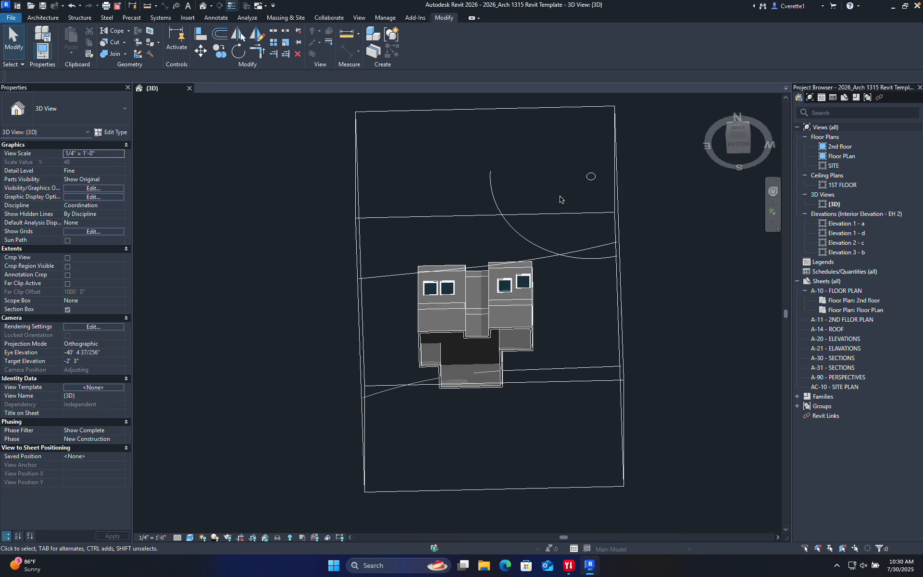
{"action": "left_click", "coordinate": [740, 147]}
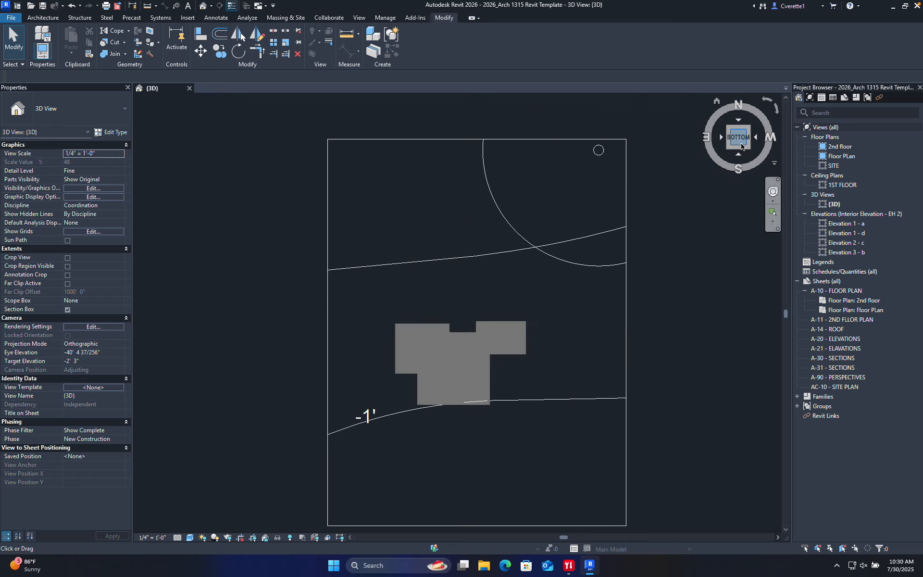
{"action": "left_click", "coordinate": [738, 121]}
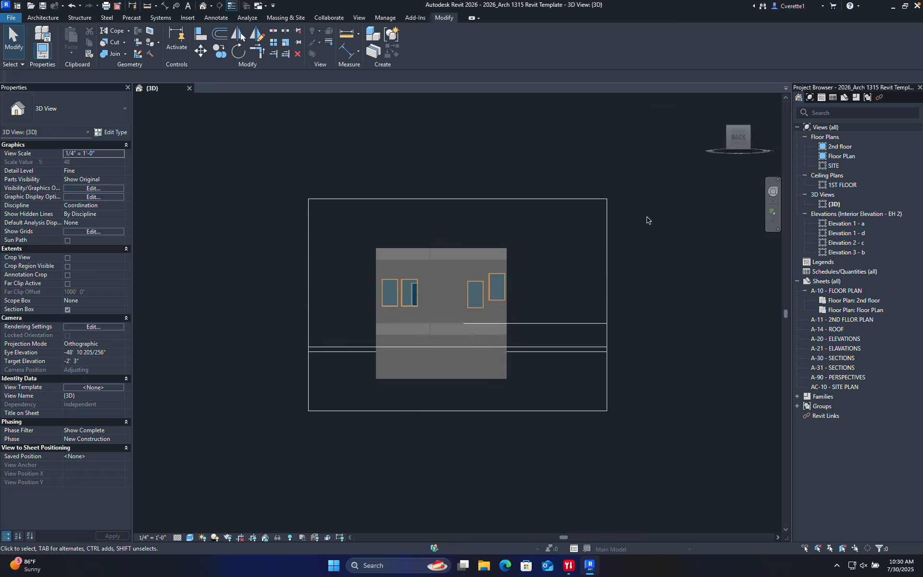
- Nudge the right window of the back wall's left pair leftward until it meets the neighbouring window
{"action": "scroll", "coordinate": [455, 282], "scroll_direction": "up", "scroll_amount": 10}
{"action": "scroll", "coordinate": [476, 278], "scroll_direction": "down", "scroll_amount": 1}
{"action": "left_click", "coordinate": [476, 283]}
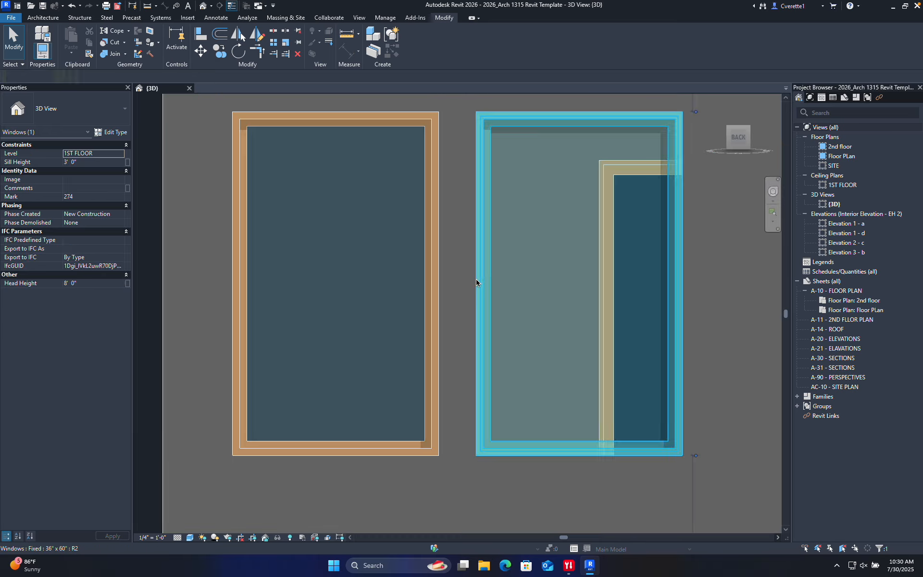
{"action": "key", "text": "Left"}
{"action": "key", "text": "Left"}
{"action": "key", "text": "Left"}
{"action": "key", "text": "Left"}
{"action": "key", "text": "Left"}
{"action": "key", "text": "Left"}
{"action": "key", "text": "Left"}
{"action": "key", "text": "Left"}
{"action": "key", "text": "Left"}
{"action": "key", "text": "Left"}
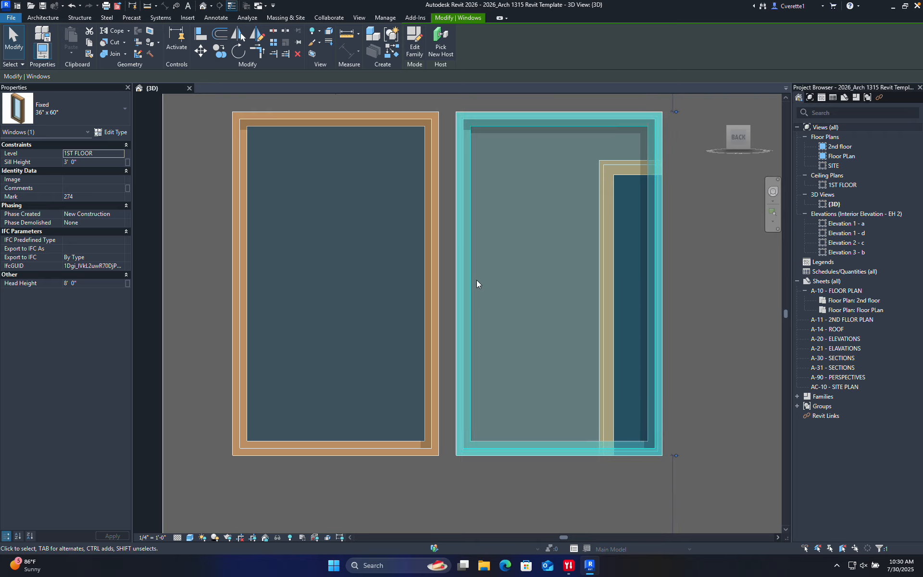
{"action": "key", "text": "Left"}
{"action": "key", "text": "Left"}
{"action": "key", "text": "Left"}
{"action": "key", "text": "Left"}
{"action": "key", "text": "Left"}
{"action": "key", "text": "Left"}
{"action": "key", "text": "Left"}
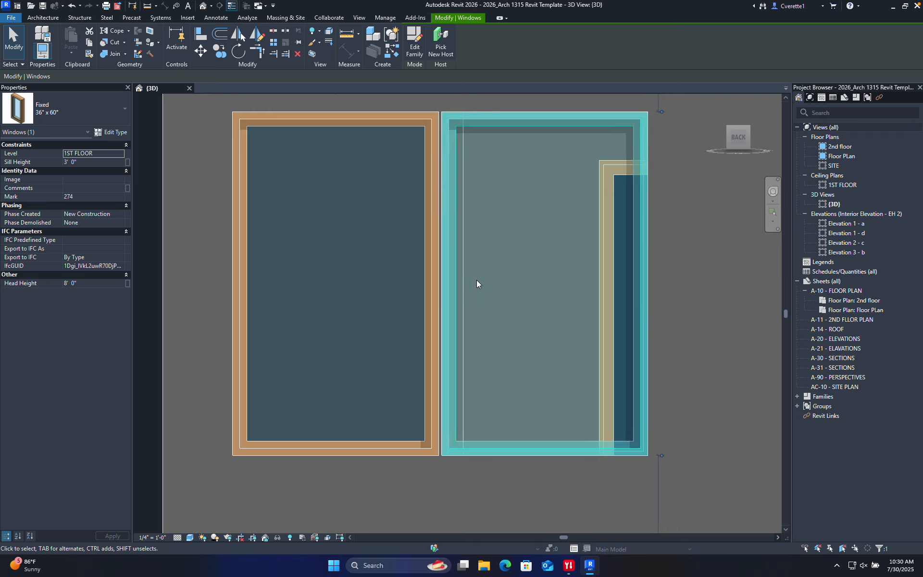
{"action": "key", "text": "Left"}
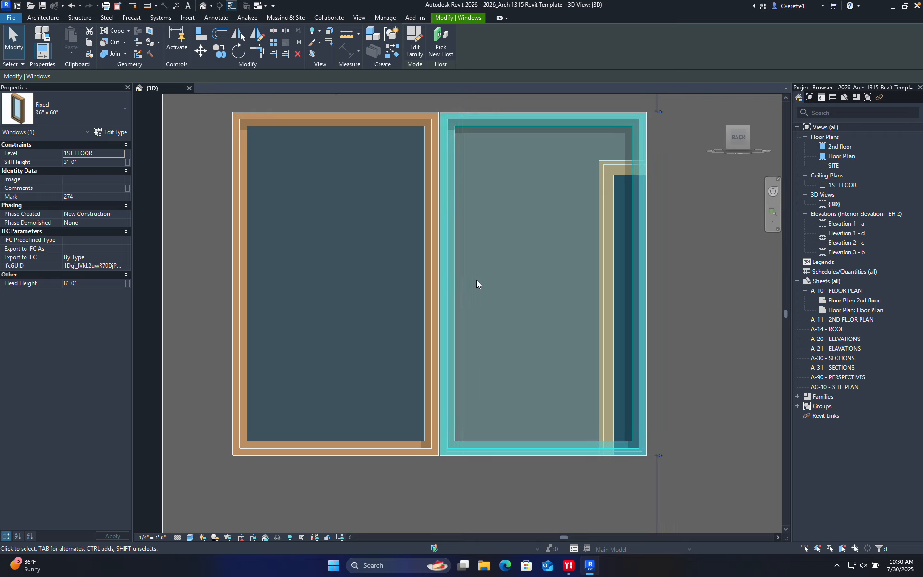
- Nudge the same window back to the right, leaving a gap between the two windows
{"action": "key", "text": "Right"}
{"action": "key", "text": "Right"}
{"action": "key", "text": "Right"}
{"action": "key", "text": "Right"}
{"action": "key", "text": "Right"}
{"action": "key", "text": "Right"}
{"action": "key", "text": "Right"}
{"action": "key", "text": "Right"}
{"action": "key", "text": "Right"}
{"action": "key", "text": "Right"}
{"action": "key", "text": "Right"}
{"action": "key", "text": "Right"}
{"action": "key", "text": "Right"}
{"action": "key", "text": "Right"}
{"action": "key", "text": "Right"}
{"action": "key", "text": "Right"}
{"action": "key", "text": "Right"}
{"action": "key", "text": "Right"}
{"action": "key", "text": "Right"}
{"action": "key", "text": "Right"}
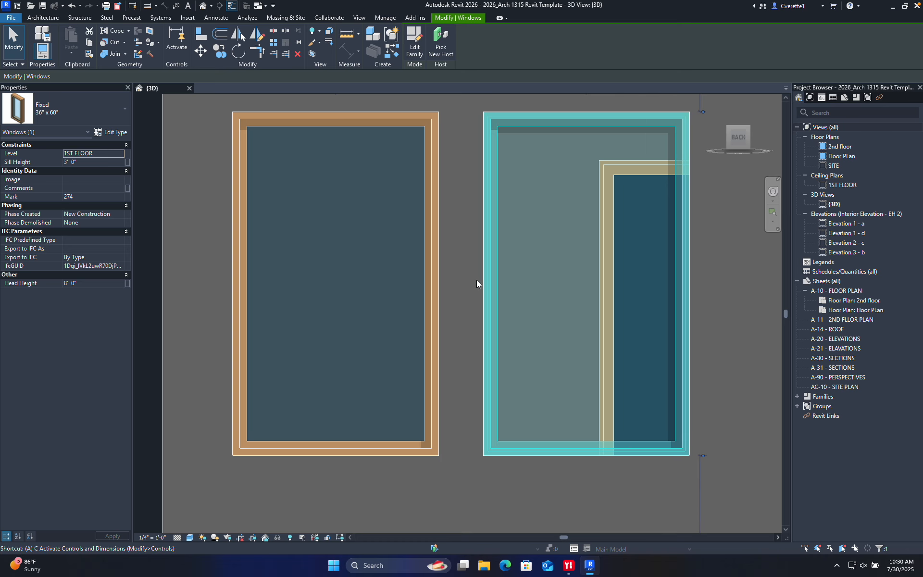
- Align the right window's left edge with the right edge of the neighbouring window, and end the Align command
{"action": "key", "text": "a"}
{"action": "key", "text": "l"}
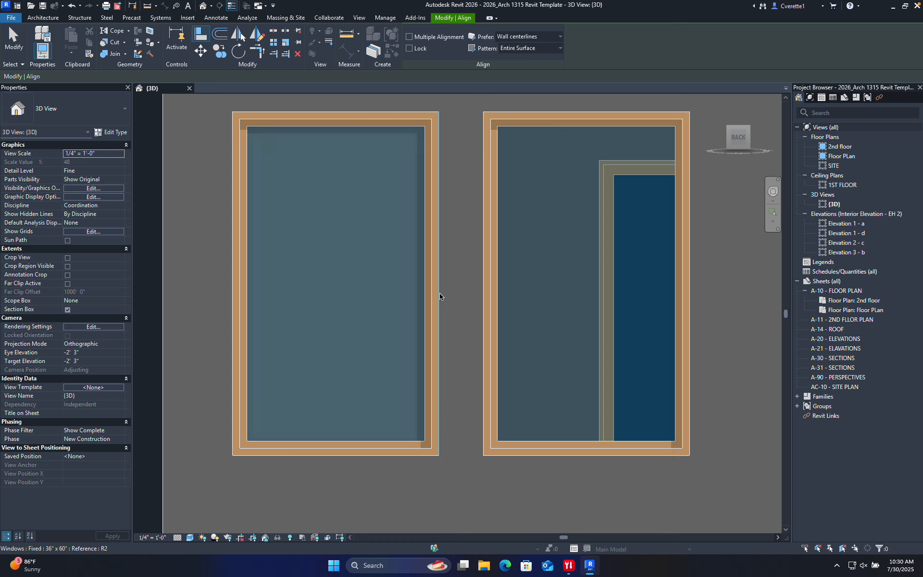
{"action": "left_click", "coordinate": [440, 300]}
{"action": "left_click", "coordinate": [483, 321]}
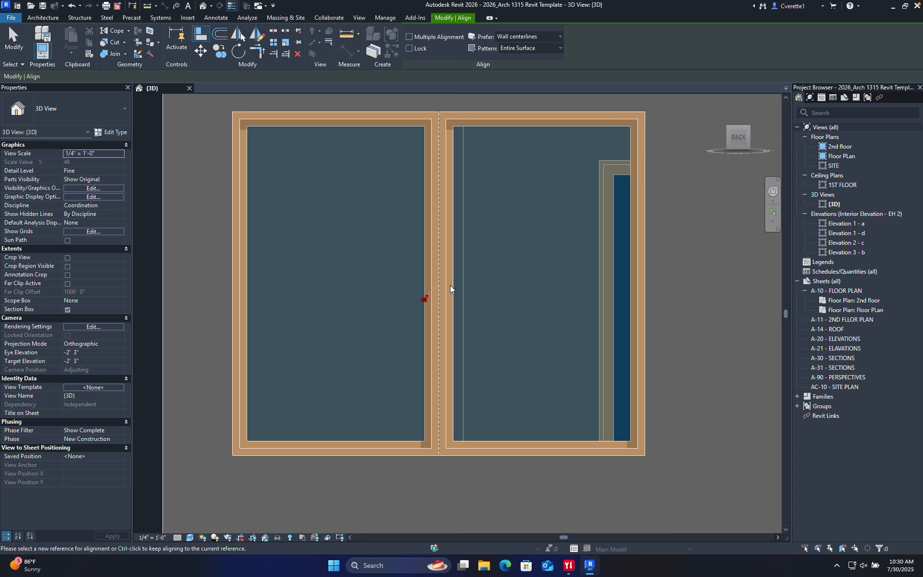
{"action": "key", "text": "Escape"}
{"action": "key", "text": "Escape"}
- Move the right window away from its neighbour, and realign its left edge to the neighbouring window's right edge
{"action": "left_click_drag", "start_coordinate": [449, 255], "coordinate": [530, 255]}
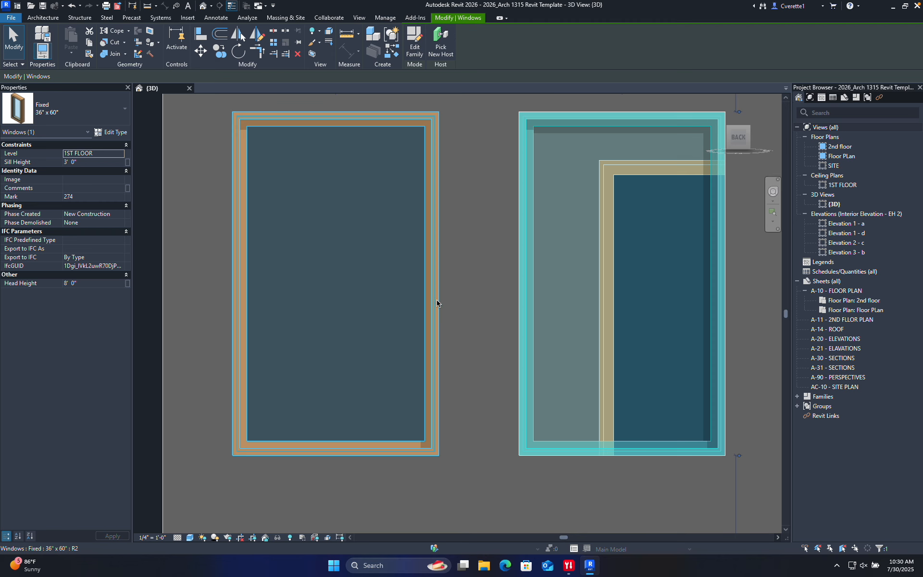
{"action": "key", "text": "a"}
{"action": "key", "text": "l"}
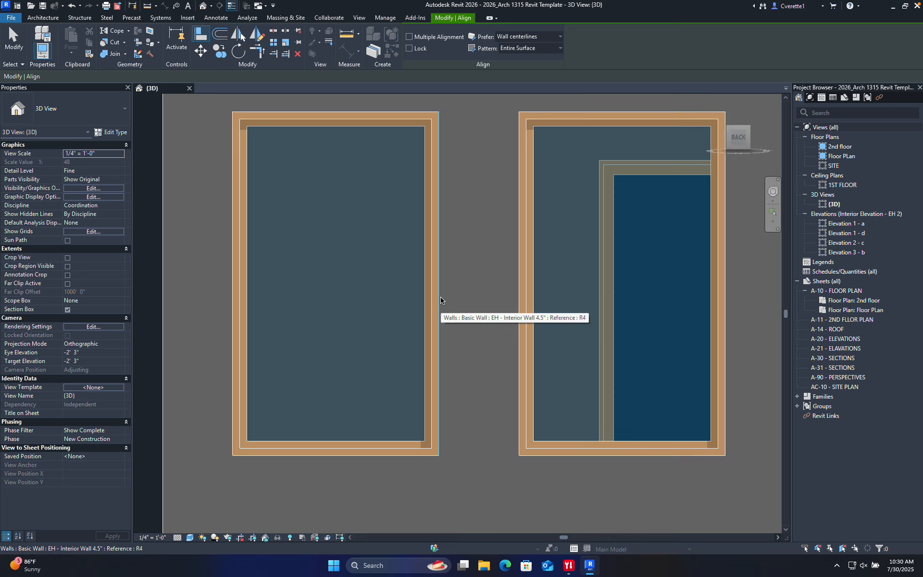
{"action": "left_click", "coordinate": [518, 316]}
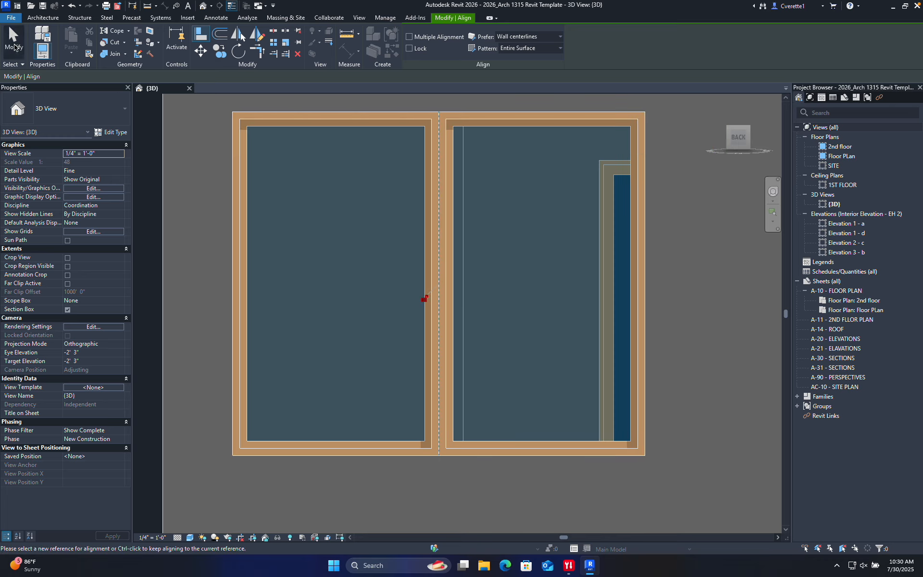
- Set the Height of the Fixed 36" x 60" window type to 6' 0" through its type properties
{"action": "left_click", "coordinate": [14, 43]}
{"action": "scroll", "coordinate": [224, 211], "scroll_direction": "down", "scroll_amount": 3}
{"action": "left_click", "coordinate": [287, 207]}
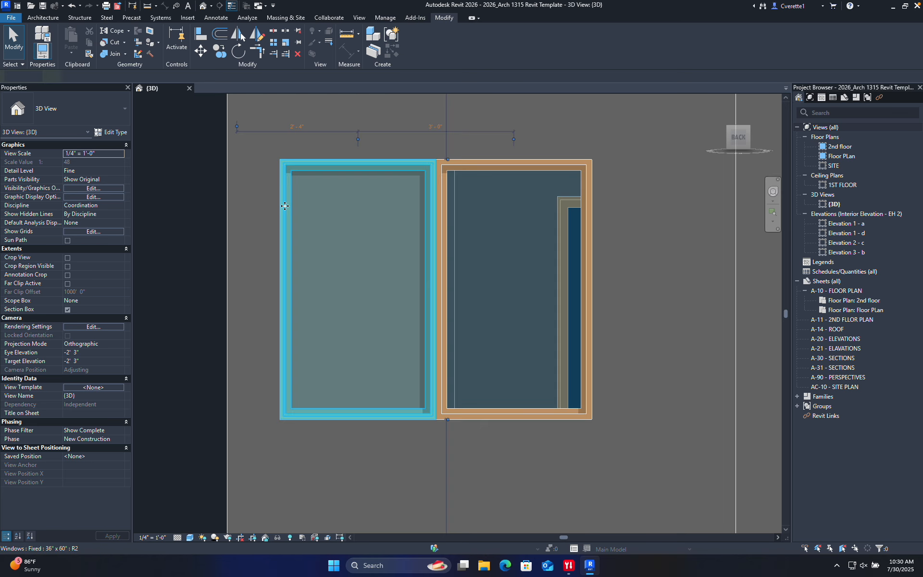
{"action": "left_click", "coordinate": [111, 132]}
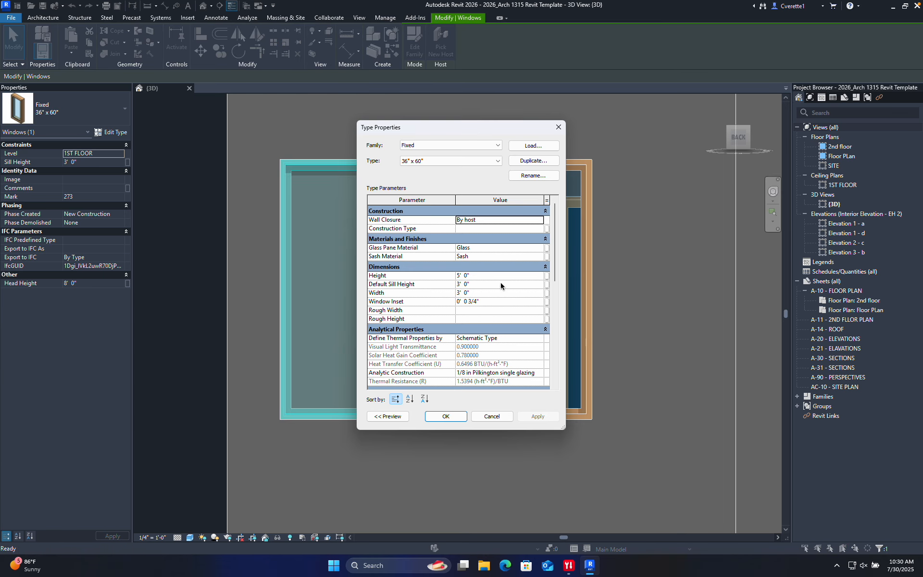
{"action": "left_click", "coordinate": [490, 286]}
{"action": "left_click", "coordinate": [481, 278]}
{"action": "type", "text": "6"}
{"action": "left_click", "coordinate": [550, 418]}
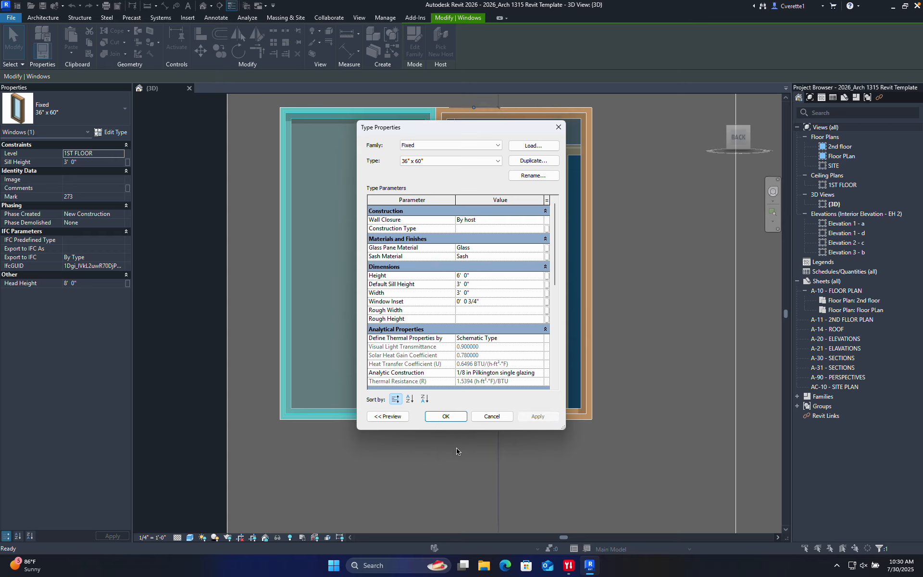
{"action": "left_click", "coordinate": [446, 416]}
- Examine the building and its resized windows from several sides, briefly revealing the hidden elements in the 3D view
{"action": "scroll", "coordinate": [473, 411], "scroll_direction": "down", "scroll_amount": 5}
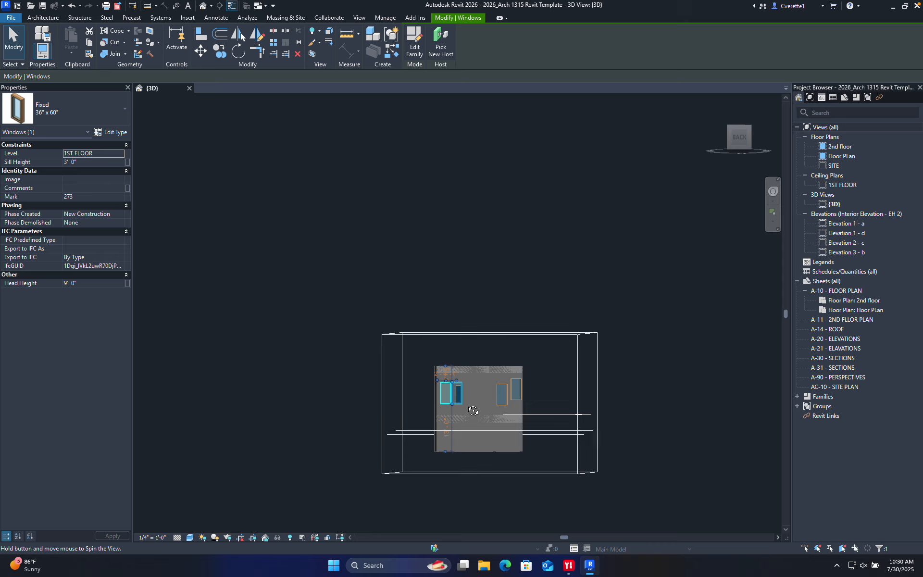
{"action": "middle_click_drag", "start_coordinate": [473, 411], "coordinate": [570, 423], "text": "shift"}
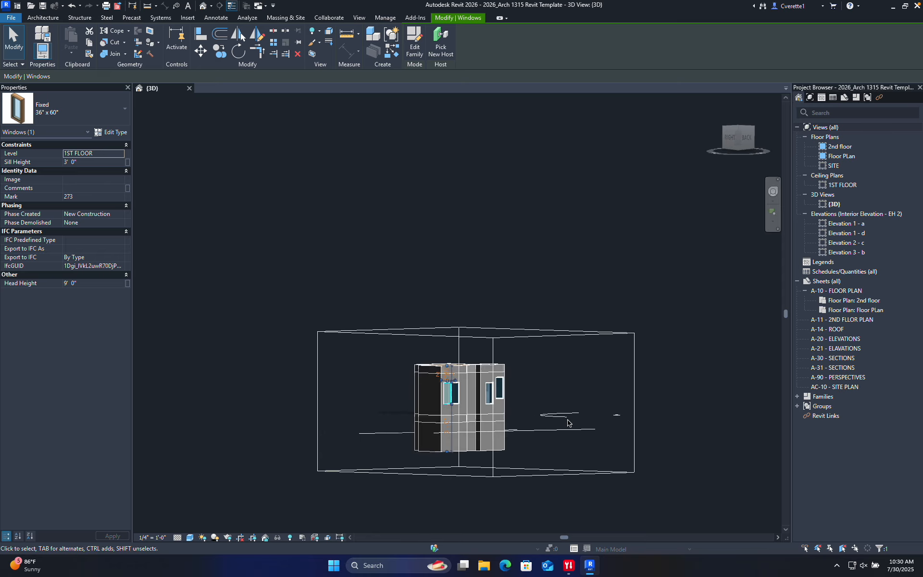
{"action": "scroll", "coordinate": [561, 422], "scroll_direction": "up", "scroll_amount": 10}
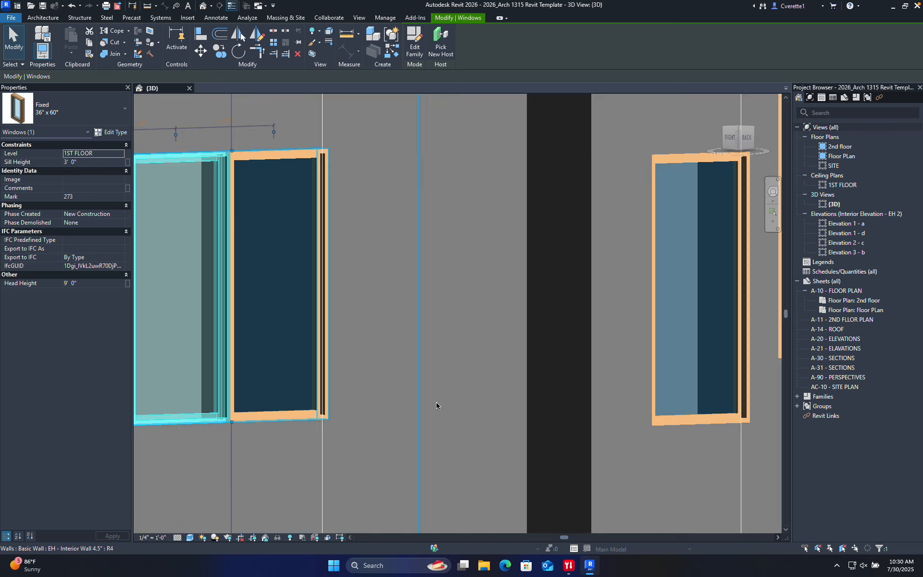
{"action": "middle_click_drag", "start_coordinate": [435, 402], "coordinate": [423, 433], "text": "shift"}
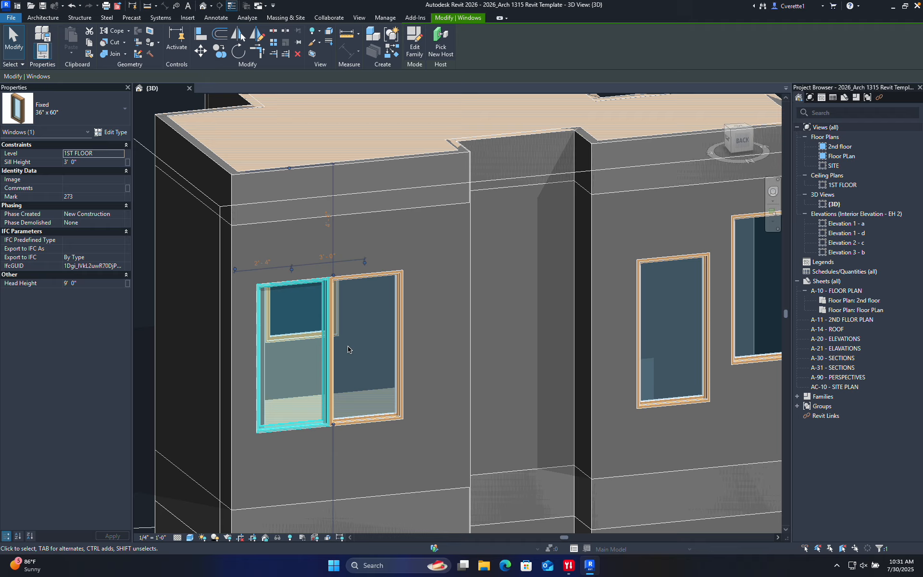
{"action": "scroll", "coordinate": [366, 322], "scroll_direction": "down", "scroll_amount": 5}
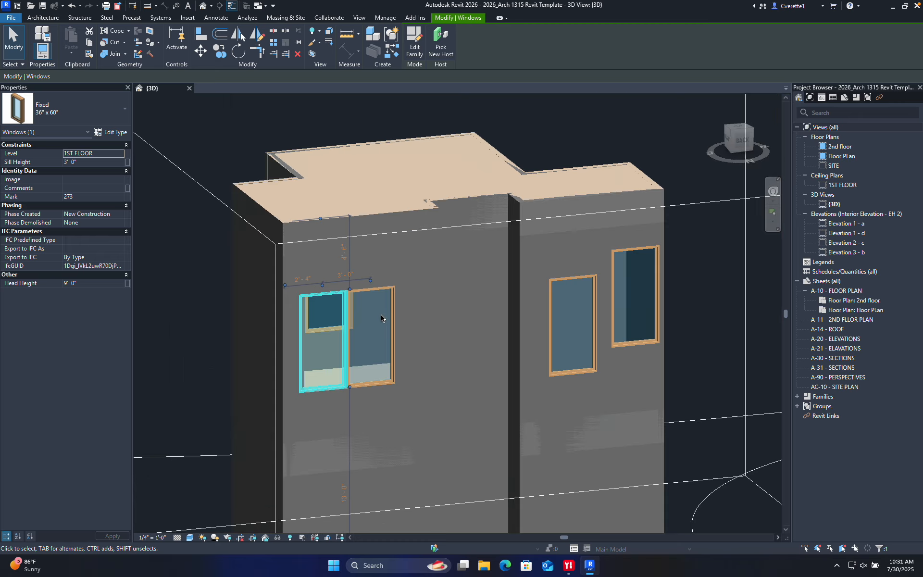
{"action": "middle_click_drag", "start_coordinate": [491, 374], "coordinate": [422, 293], "text": "shift"}
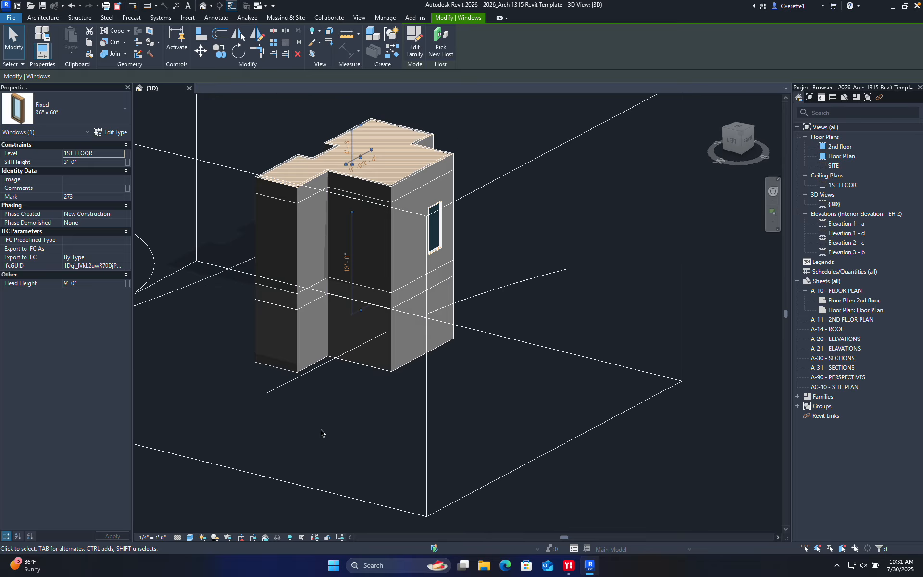
{"action": "left_click", "coordinate": [290, 537]}
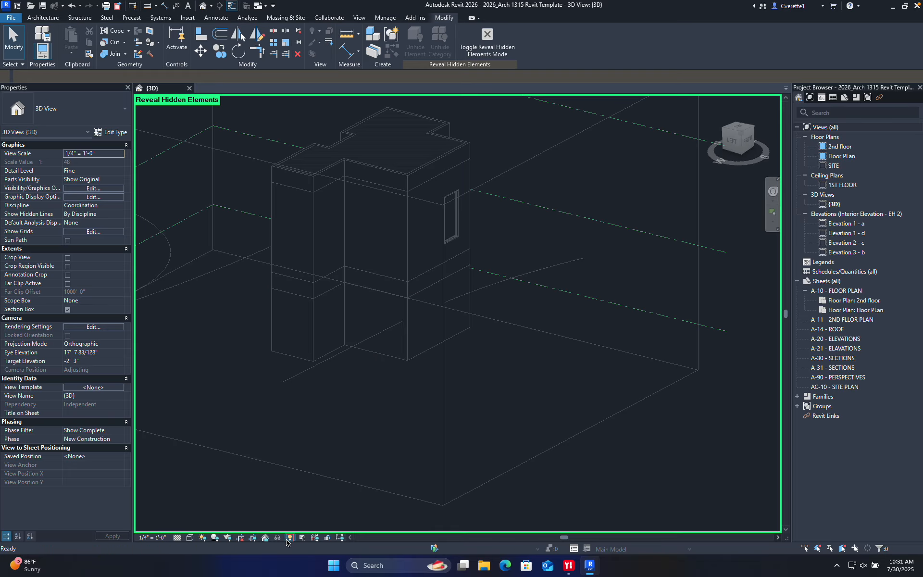
{"action": "left_click", "coordinate": [290, 537]}
{"action": "mouse_move", "coordinate": [290, 537]}
{"action": "middle_mouse_down", "text": "shift"}
{"action": "mouse_move", "coordinate": [305, 371]}
{"action": "mouse_move", "coordinate": [398, 420]}
{"action": "mouse_move", "coordinate": [330, 377]}
{"action": "mouse_move", "coordinate": [448, 374]}
{"action": "mouse_move", "coordinate": [466, 423]}
{"action": "mouse_move", "coordinate": [459, 414]}
{"action": "middle_mouse_up", "text": "shift"}
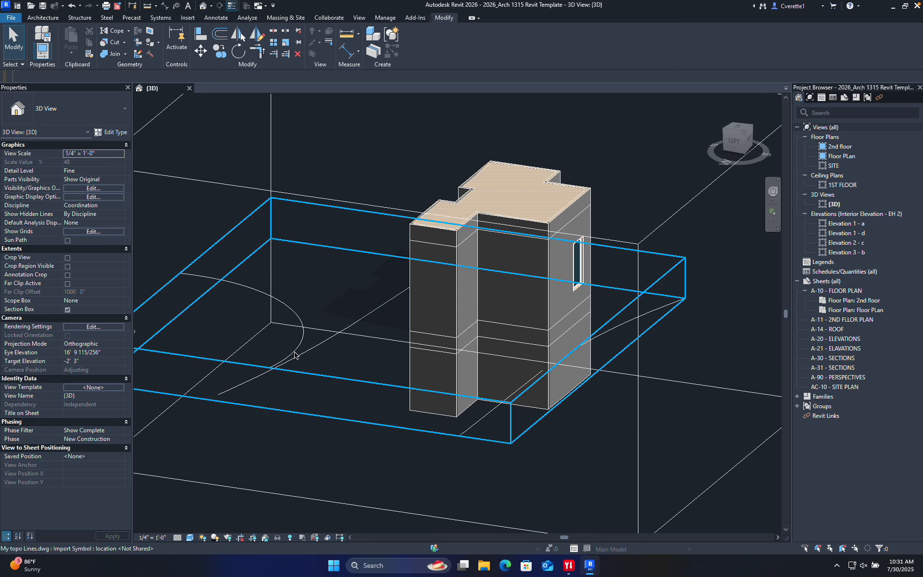
- Try to create a toposolid from a sketch in the 3D view with the My topo Lines.dwg import selected
{"action": "left_click", "coordinate": [309, 356]}
{"action": "middle_click_drag", "start_coordinate": [480, 391], "coordinate": [480, 337], "text": "shift"}
{"action": "left_click", "coordinate": [286, 18]}
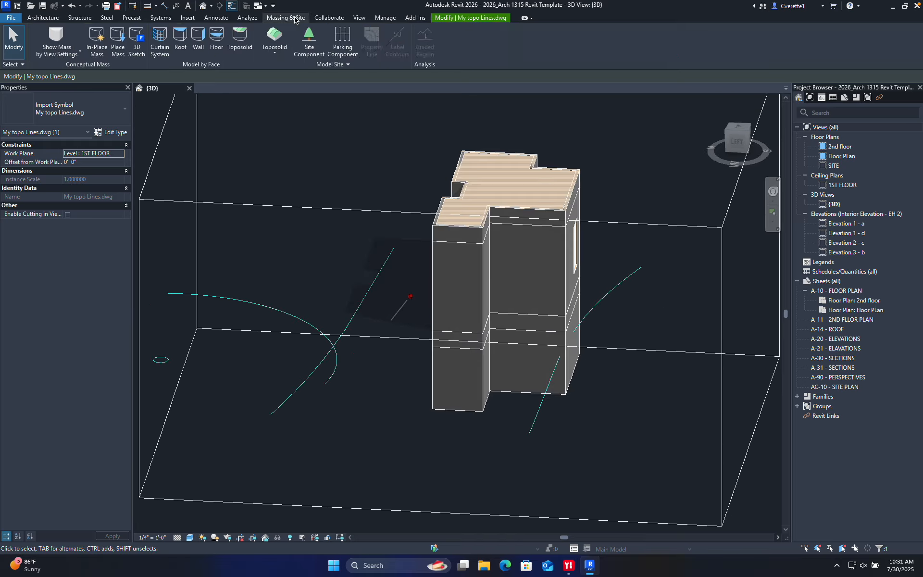
{"action": "left_click", "coordinate": [244, 46]}
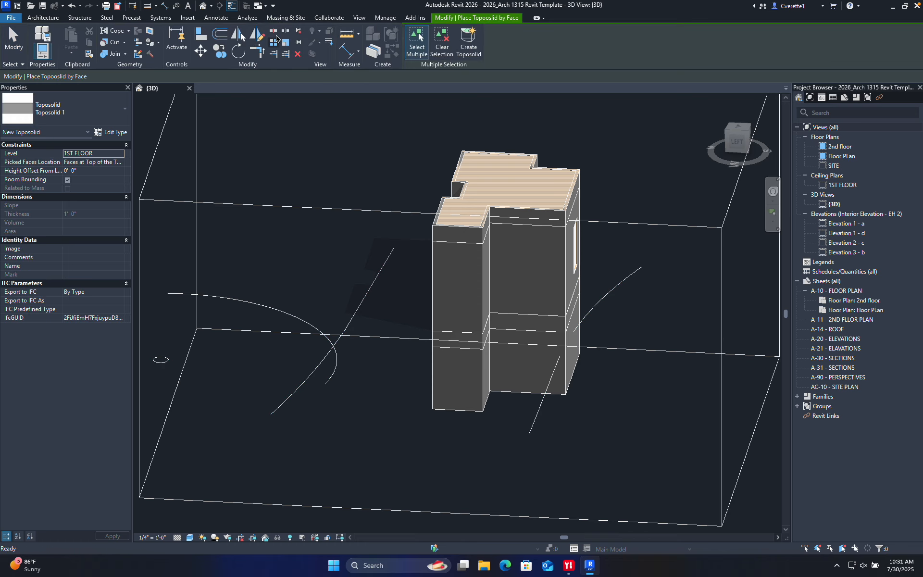
{"action": "left_click", "coordinate": [286, 18]}
{"action": "left_click", "coordinate": [278, 48]}
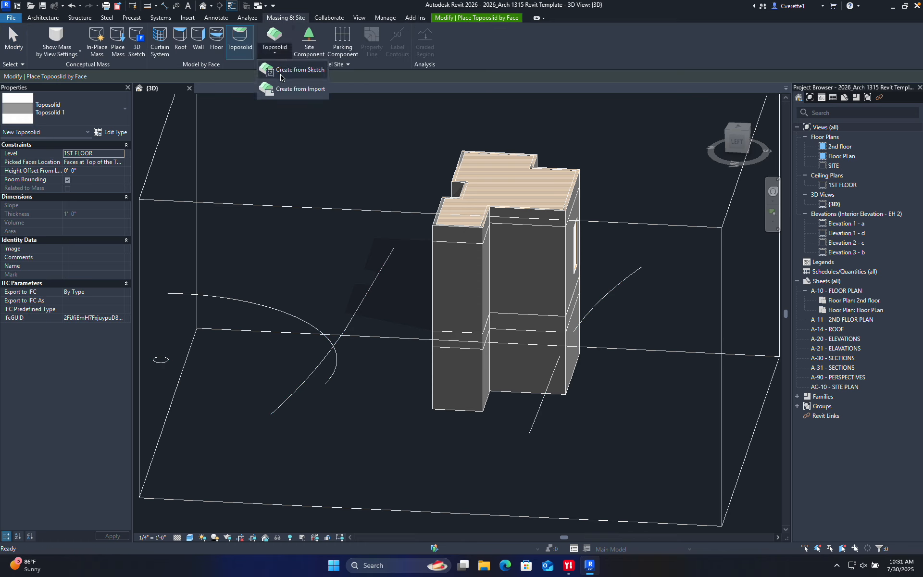
{"action": "left_click", "coordinate": [294, 69]}
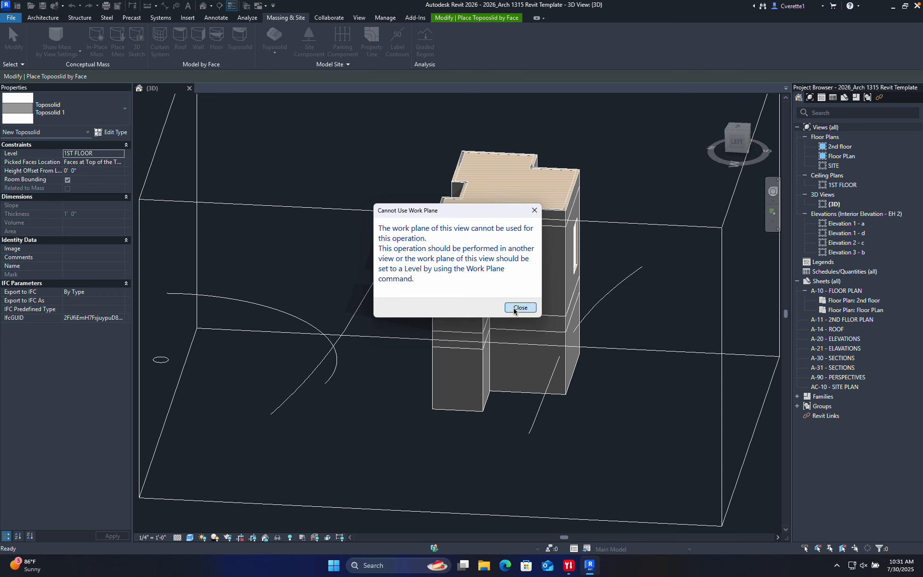
{"action": "left_click", "coordinate": [519, 308]}
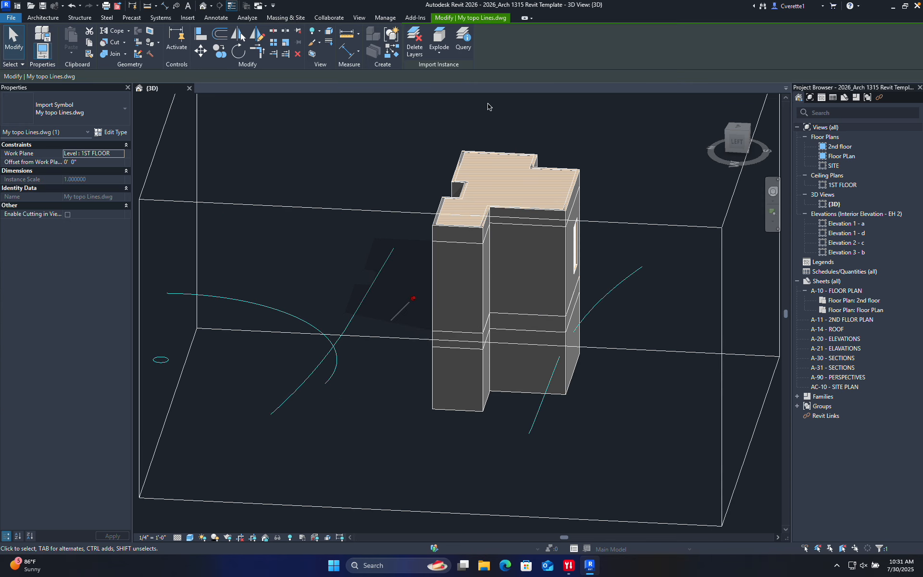
{"action": "key", "text": "Return"}
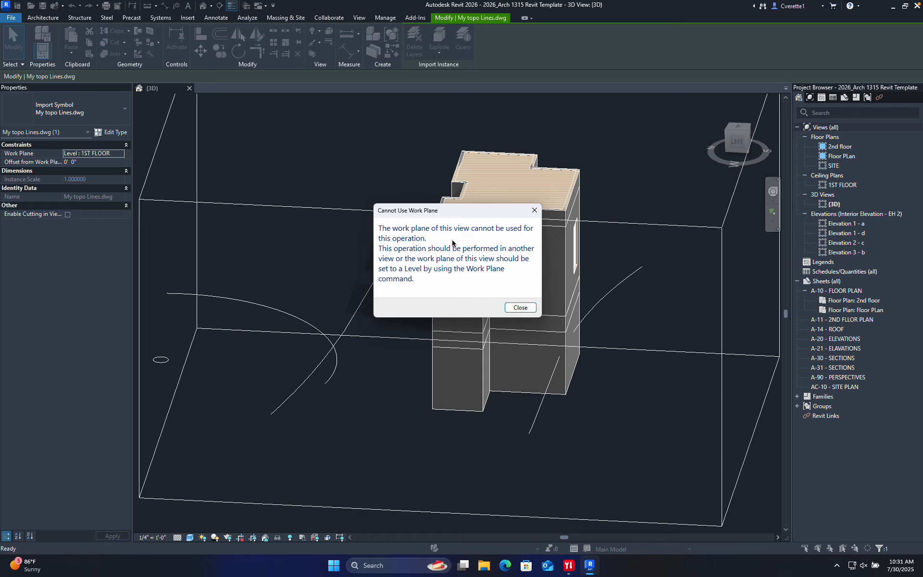
{"action": "left_click", "coordinate": [520, 307]}
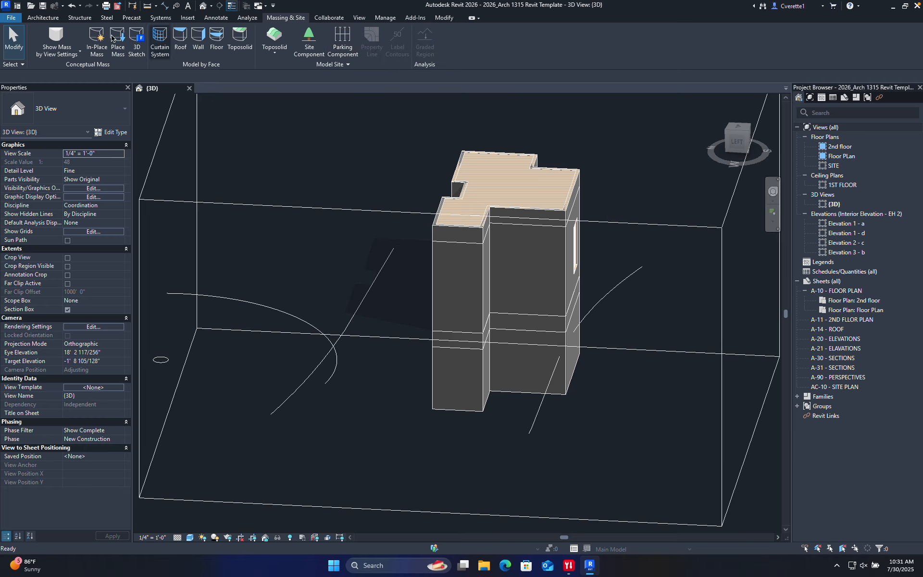
- Set the 3D view's work plane to Level : 1ST FLOOR
{"action": "left_click", "coordinate": [42, 18]}
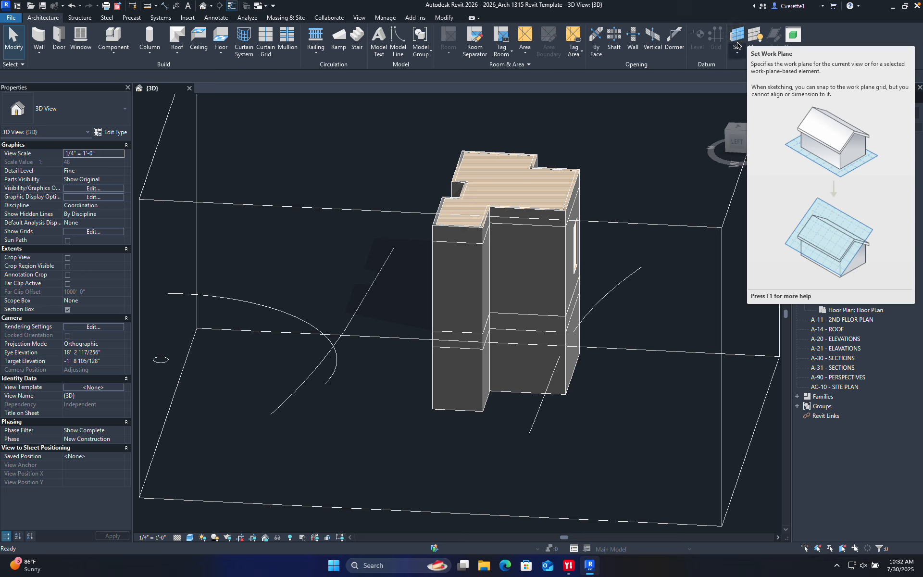
{"action": "left_click", "coordinate": [738, 39]}
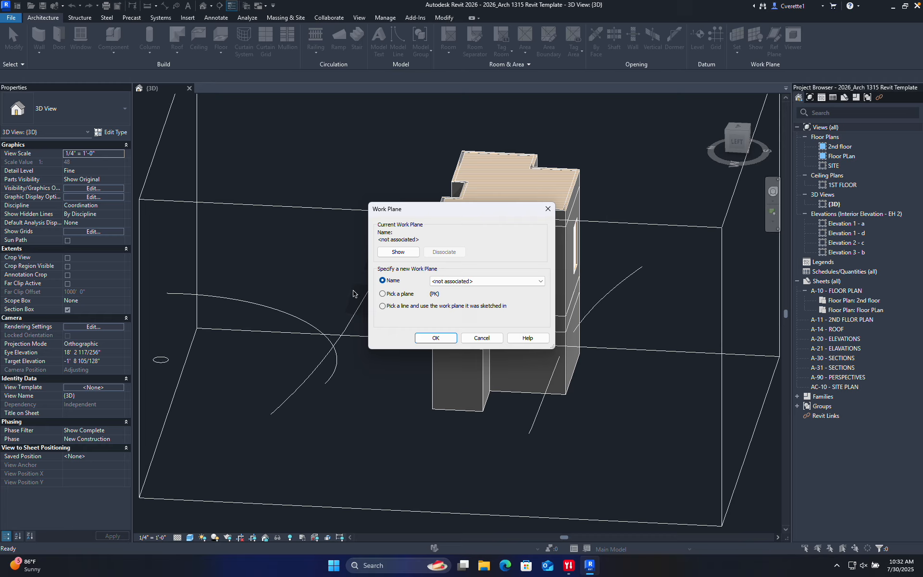
{"action": "left_click", "coordinate": [442, 284]}
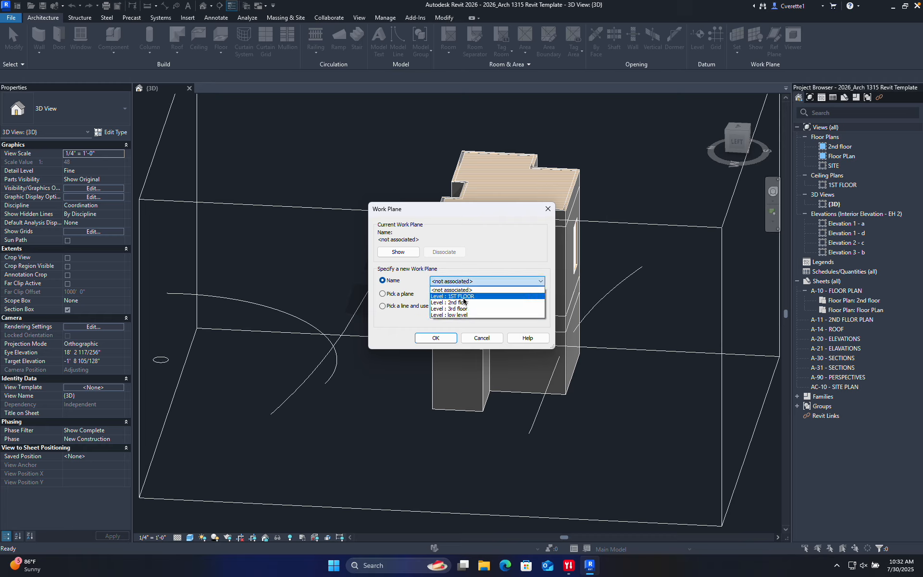
{"action": "left_click", "coordinate": [463, 296]}
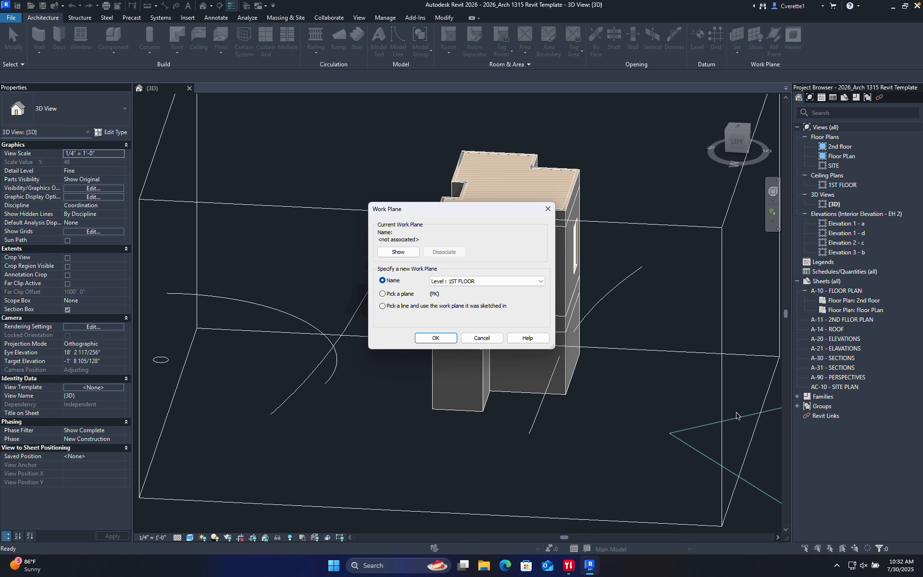
{"action": "left_click", "coordinate": [434, 339]}
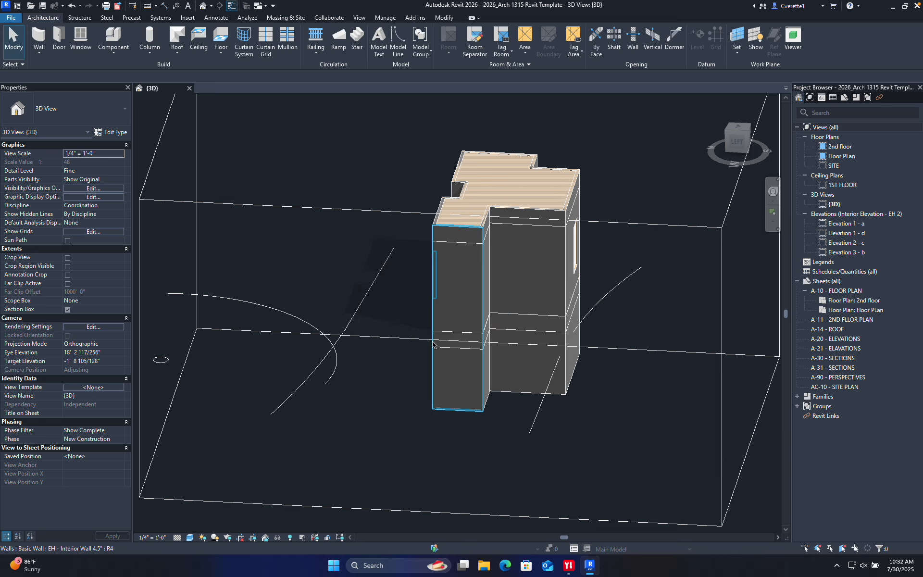
{"action": "left_click", "coordinate": [356, 315]}
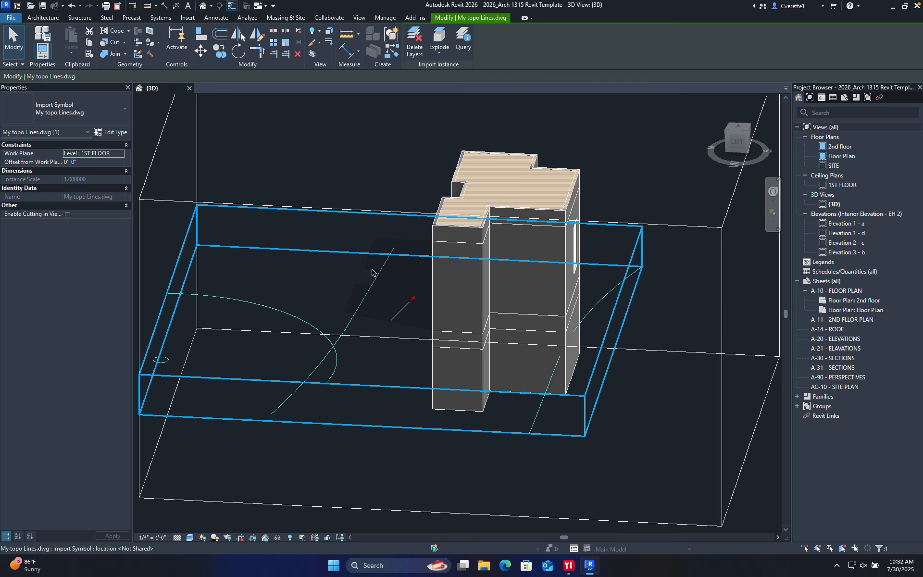
{"action": "left_click", "coordinate": [283, 21]}
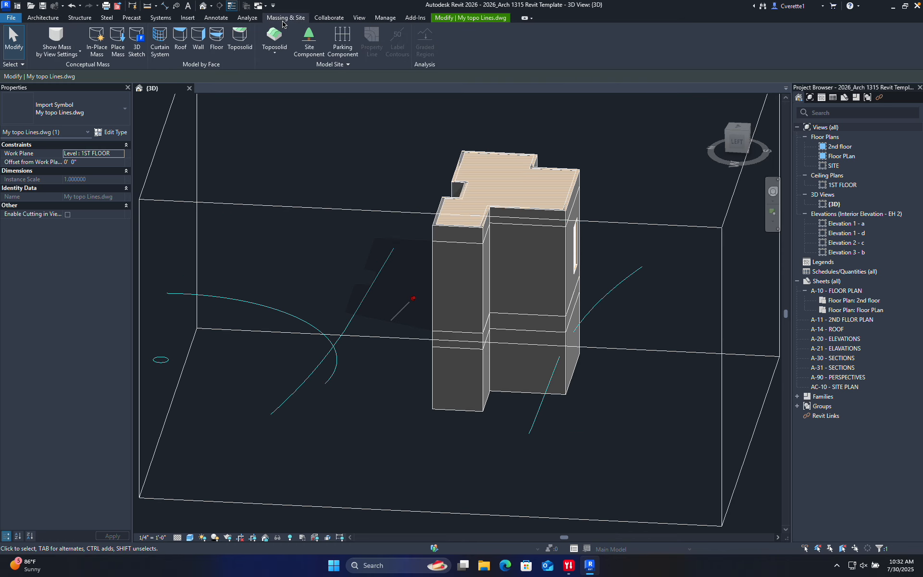
{"action": "left_click", "coordinate": [282, 49]}
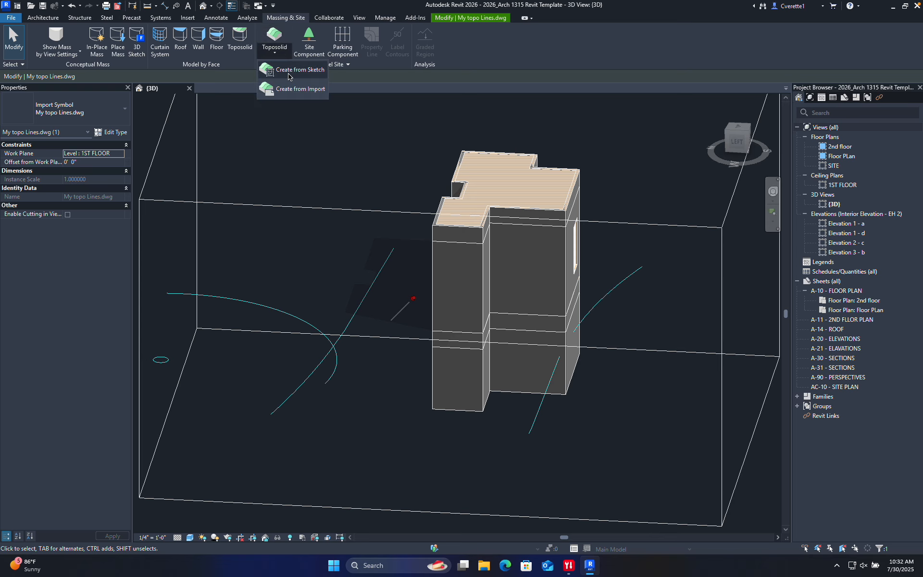
{"action": "left_click", "coordinate": [289, 72]}
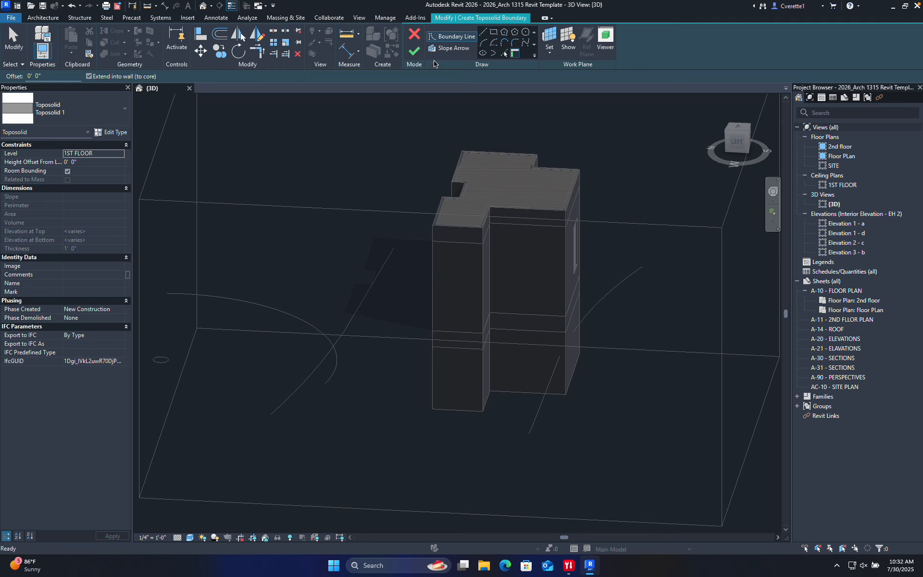
{"action": "left_click", "coordinate": [414, 34]}
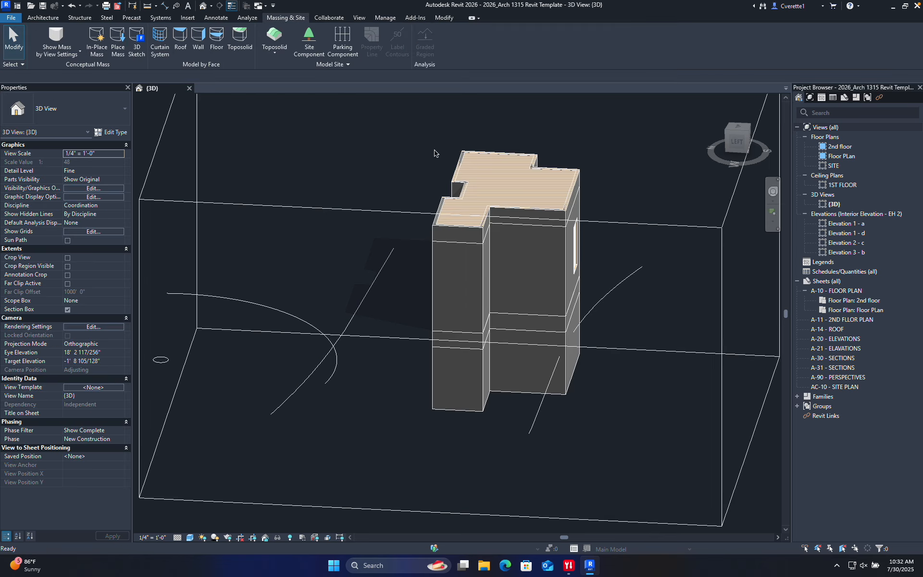
- Create a toposolid from the My topo Lines.dwg import, using only the Topo Lines layer and excluding 0, Setback and TRees
{"action": "left_click", "coordinate": [283, 53]}
{"action": "left_click", "coordinate": [289, 85]}
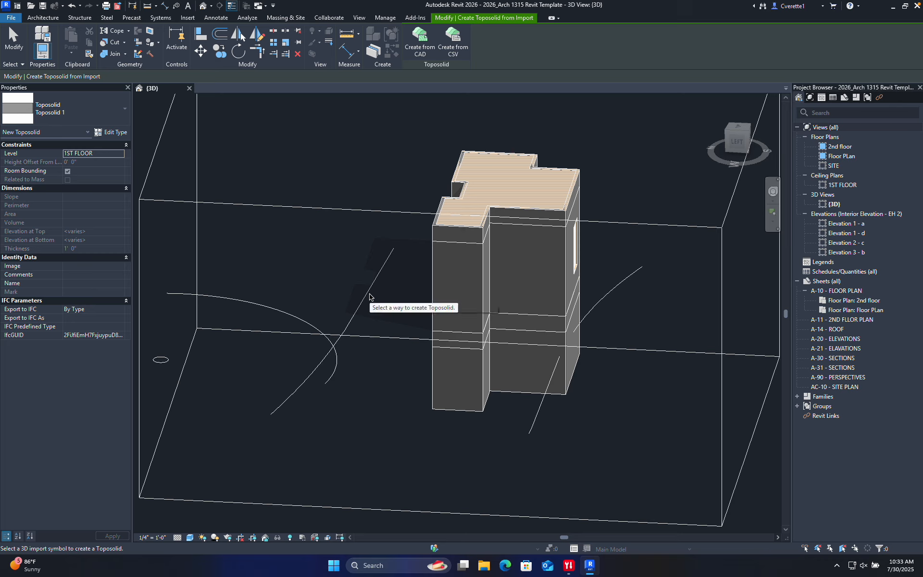
{"action": "left_click", "coordinate": [354, 319]}
{"action": "left_click", "coordinate": [375, 234]}
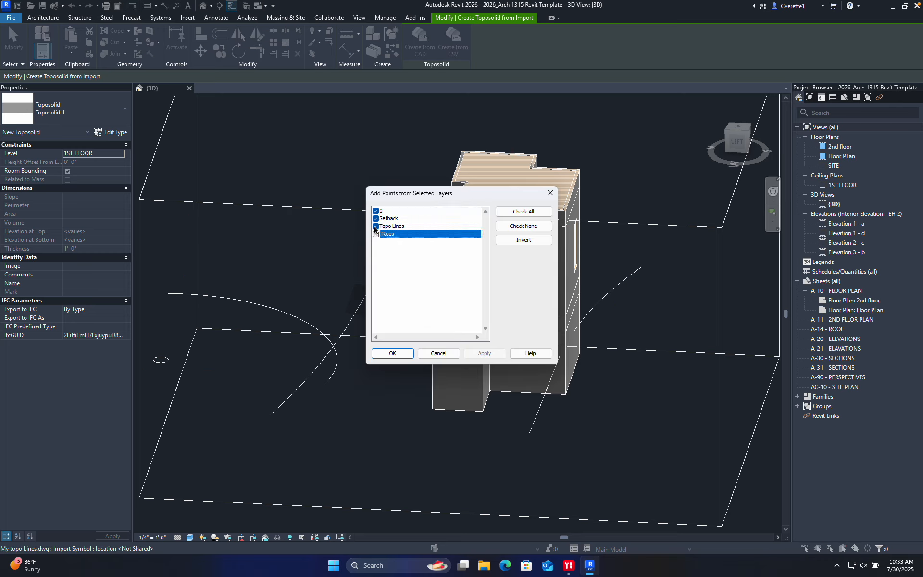
{"action": "left_click", "coordinate": [376, 218]}
{"action": "left_click", "coordinate": [376, 211]}
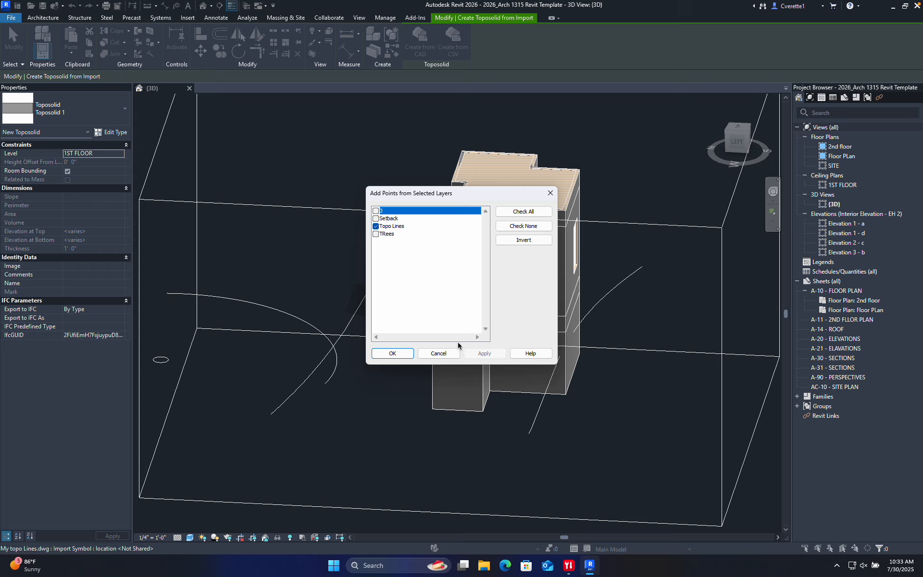
{"action": "left_click", "coordinate": [391, 353]}
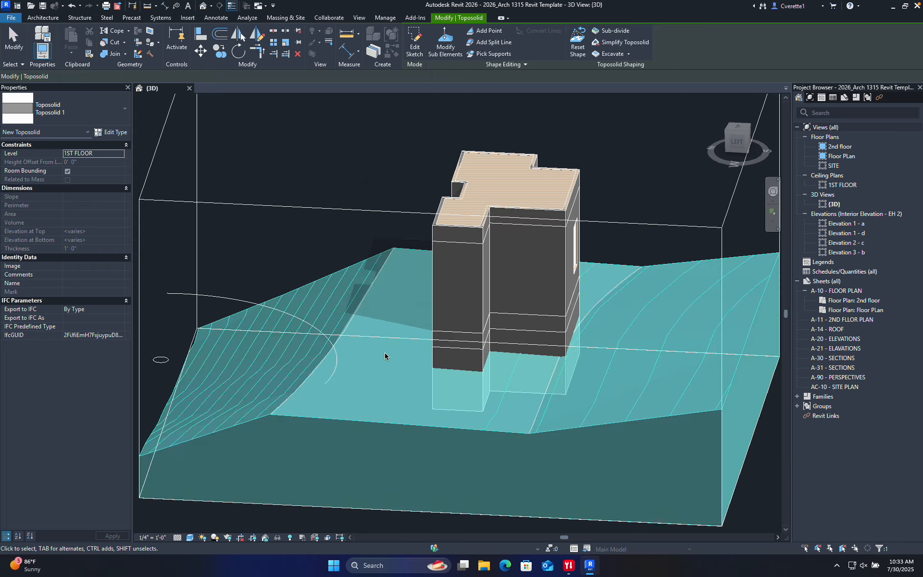
{"action": "left_click", "coordinate": [391, 164]}
- Inspect how the building sits on the terrain, and check the properties of the Site Floor 24" floor
{"action": "middle_click_drag", "start_coordinate": [305, 264], "coordinate": [317, 321], "text": "shift"}
{"action": "scroll", "coordinate": [391, 311], "scroll_direction": "up", "scroll_amount": 1}
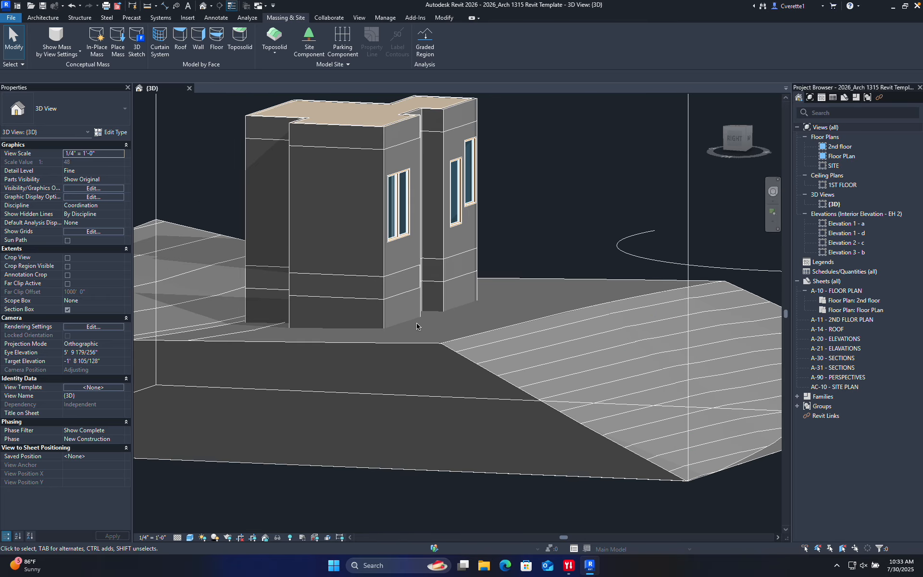
{"action": "left_click", "coordinate": [389, 297]}
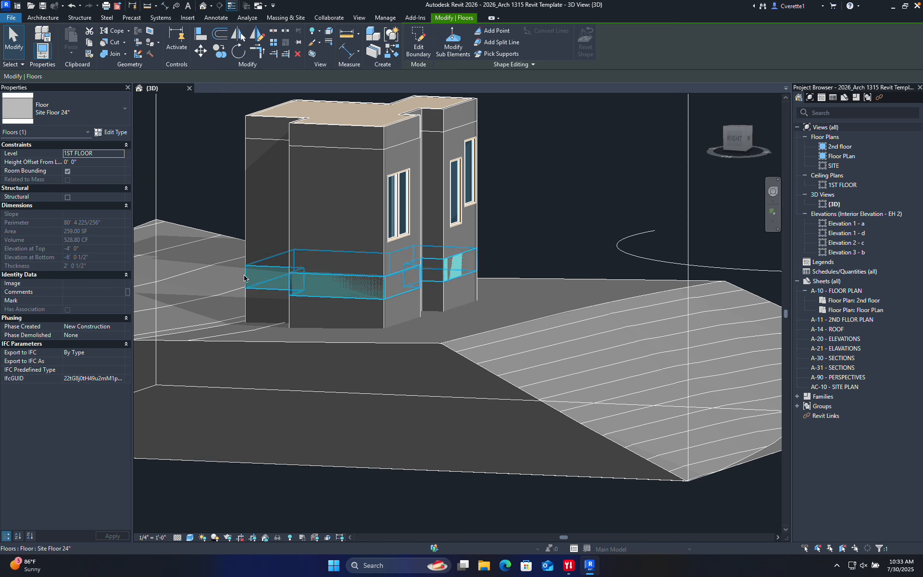
{"action": "left_click", "coordinate": [583, 210]}
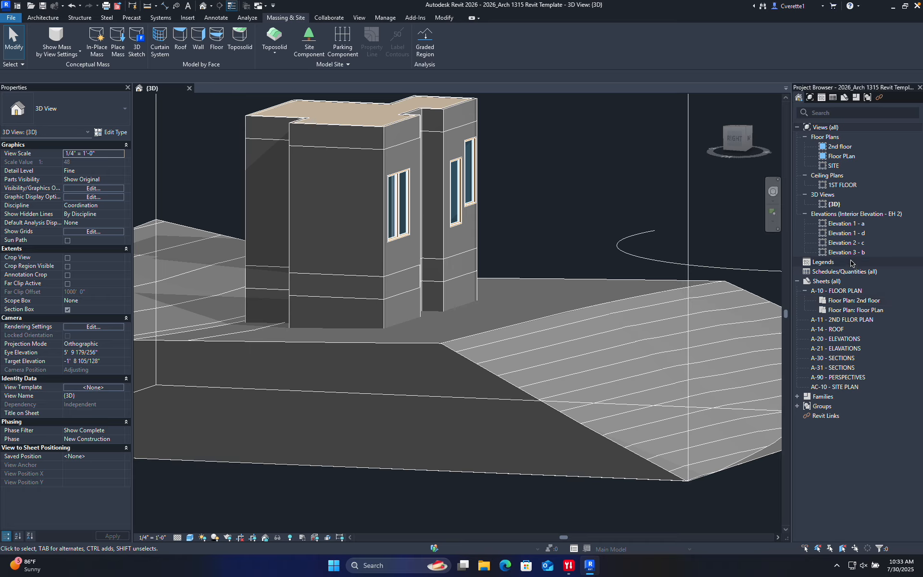
- Open the interior elevations and extend the crop region of Elevation 3 - b farther down below the low level
{"action": "left_click", "coordinate": [845, 224]}
{"action": "double_click", "coordinate": [844, 224]}
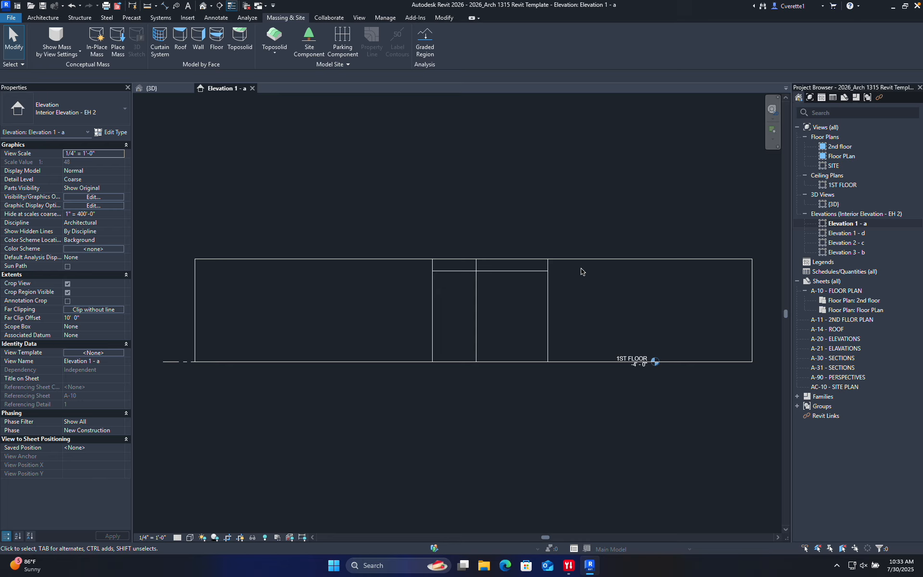
{"action": "double_click", "coordinate": [846, 233]}
{"action": "double_click", "coordinate": [845, 242]}
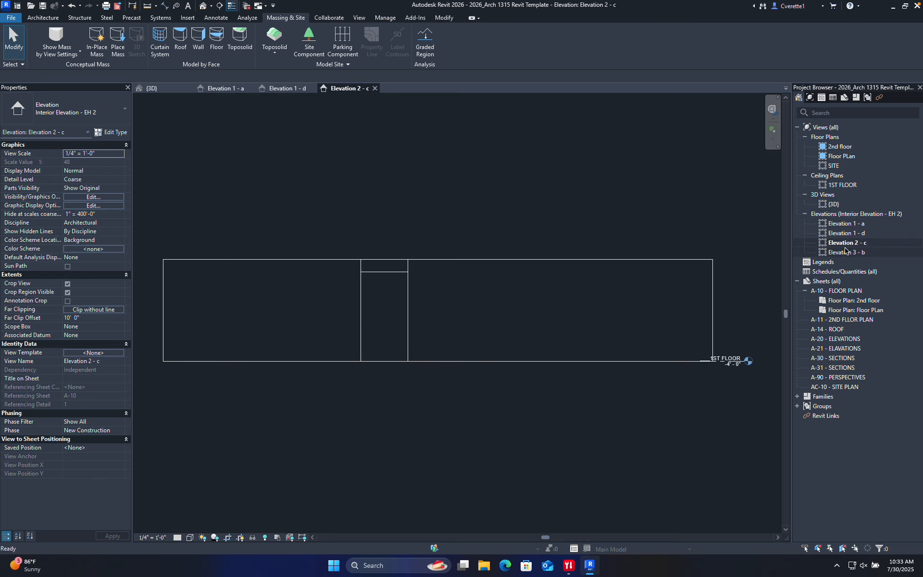
{"action": "double_click", "coordinate": [845, 252]}
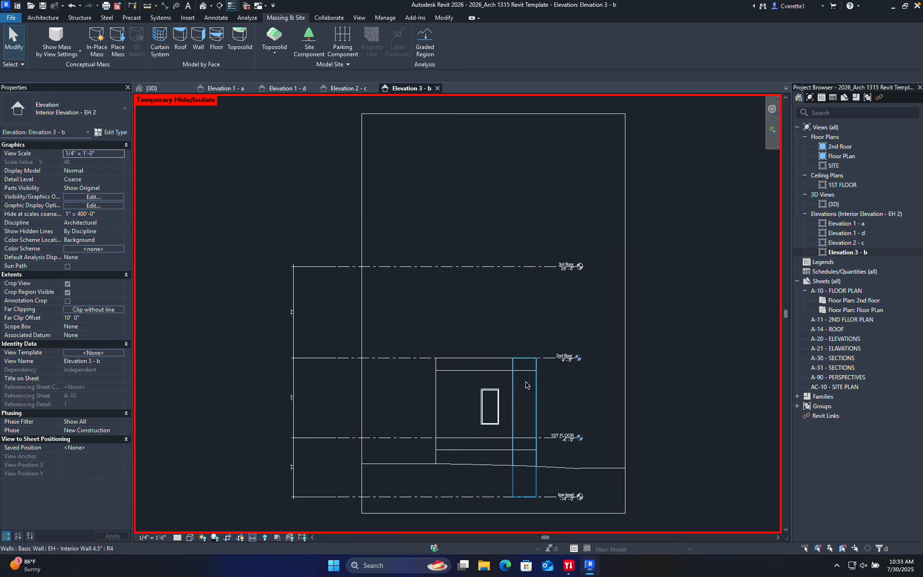
{"action": "middle_click_drag", "start_coordinate": [555, 354], "coordinate": [554, 289]}
{"action": "left_click", "coordinate": [519, 372]}
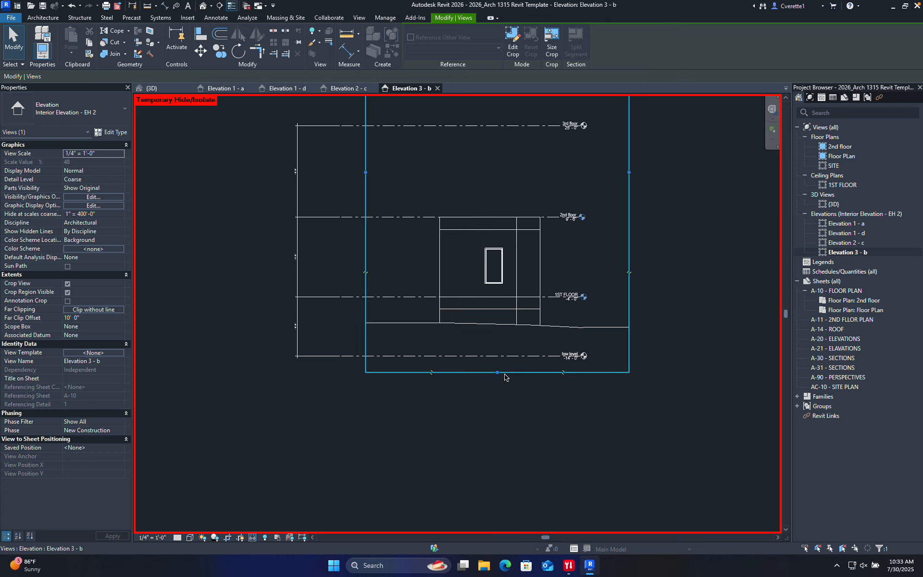
{"action": "left_click_drag", "start_coordinate": [498, 375], "coordinate": [497, 422]}
- Lower the low level to elevation -17' 4" in Elevation 3 - b
{"action": "scroll", "coordinate": [496, 346], "scroll_direction": "up", "scroll_amount": 3}
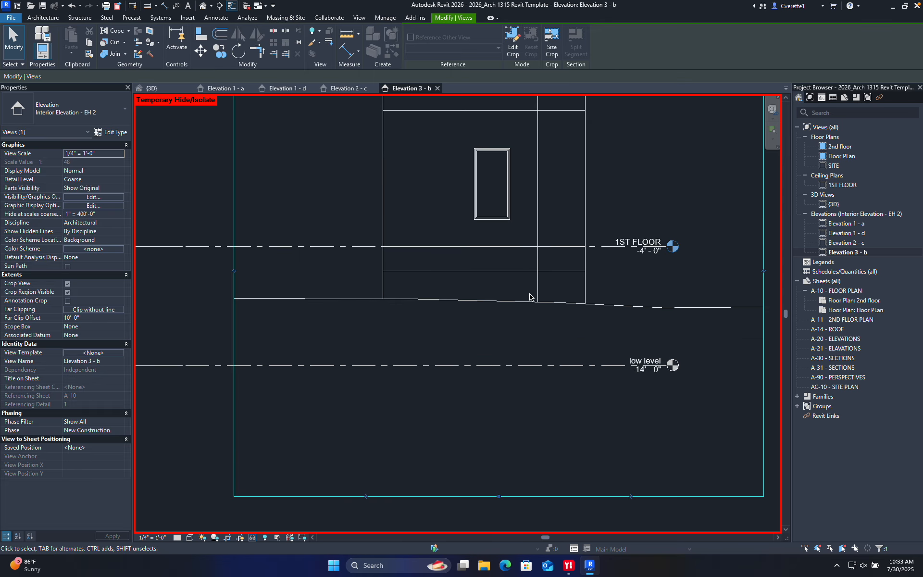
{"action": "left_click", "coordinate": [605, 305]}
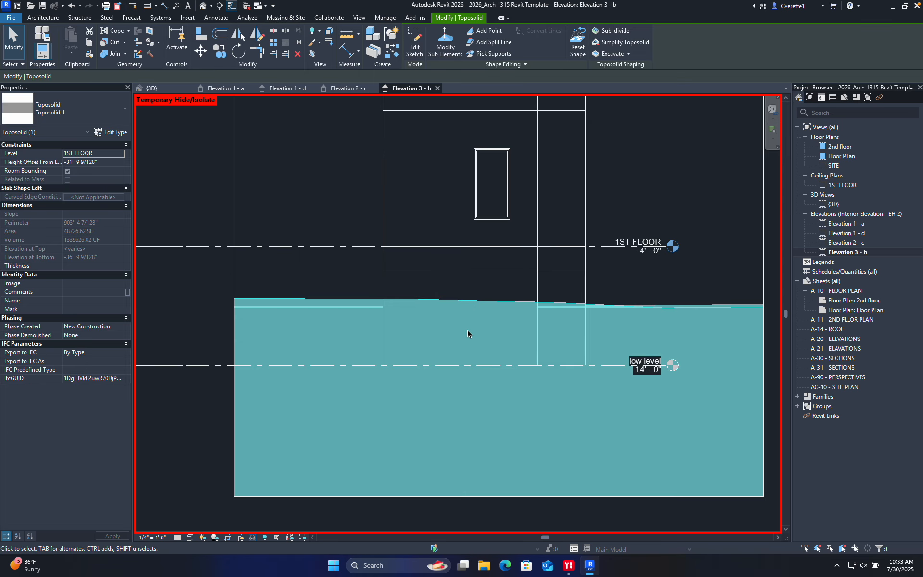
{"action": "key", "text": "Escape"}
{"action": "left_click", "coordinate": [615, 365]}
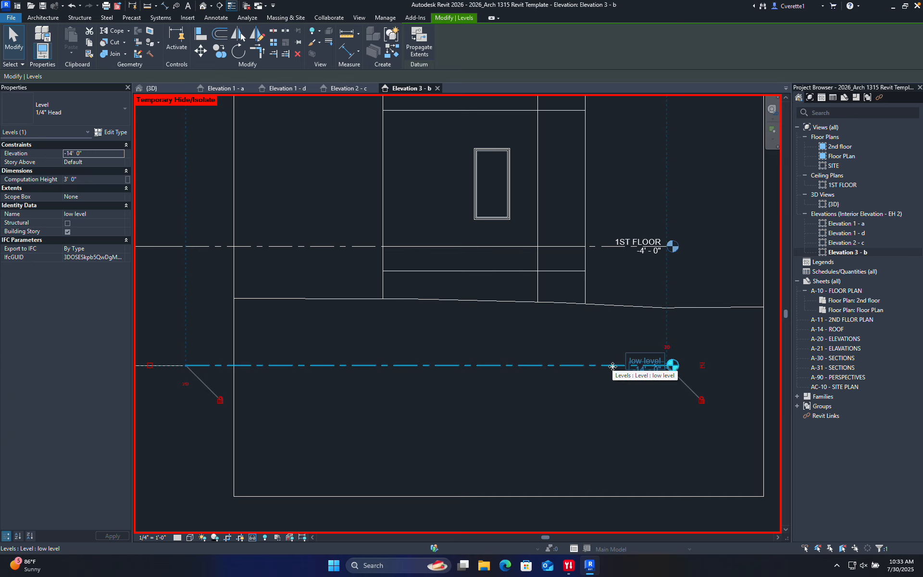
{"action": "key", "text": "Down"}
{"action": "key", "text": "Down"}
{"action": "key", "text": "Down"}
{"action": "key", "text": "Down"}
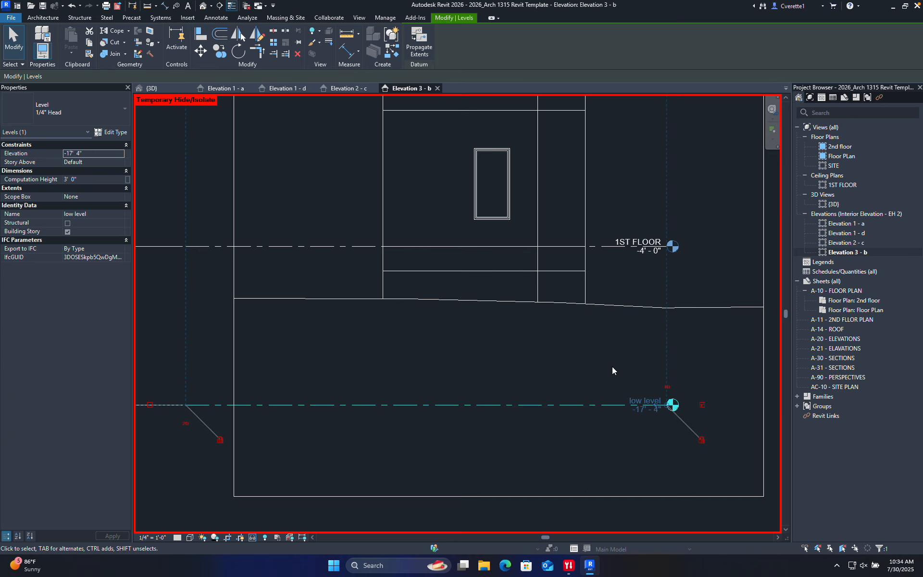
{"action": "key", "text": "Escape"}
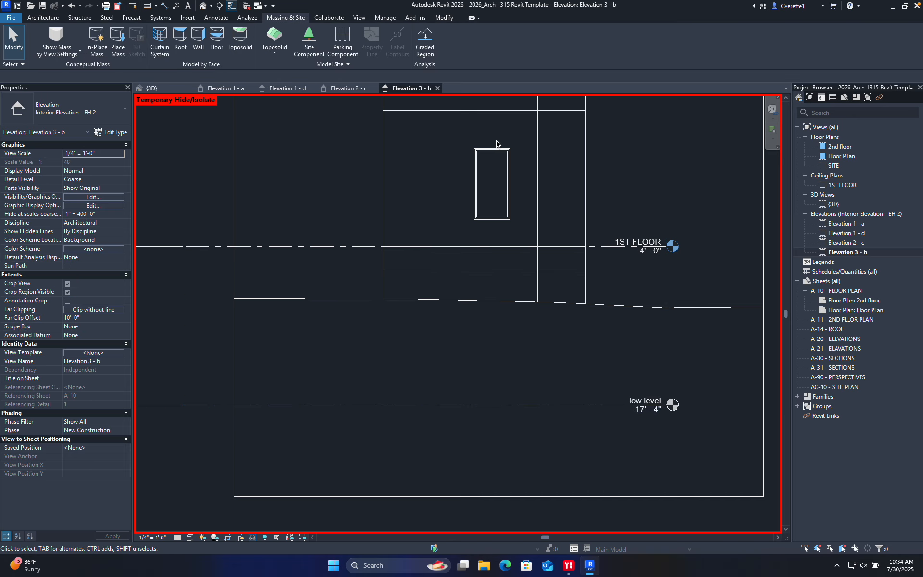
- Return to the 3D view and open the toposolid's boundary sketch for editing, seen from the top
{"action": "left_click", "coordinate": [365, 88]}
{"action": "left_click", "coordinate": [286, 89]}
{"action": "left_click", "coordinate": [152, 88]}
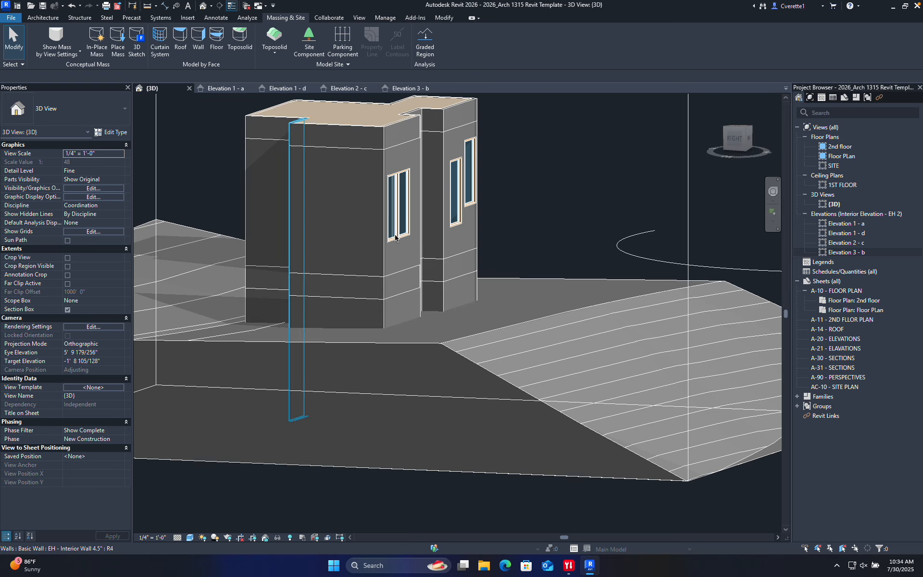
{"action": "middle_click_drag", "start_coordinate": [395, 237], "coordinate": [484, 379], "text": "shift"}
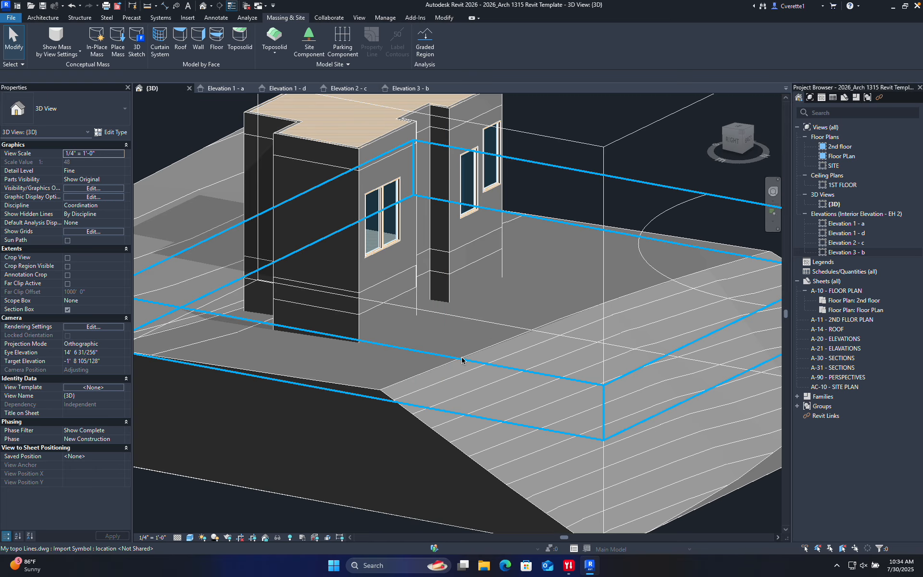
{"action": "left_click", "coordinate": [419, 416]}
{"action": "double_click", "coordinate": [419, 413]}
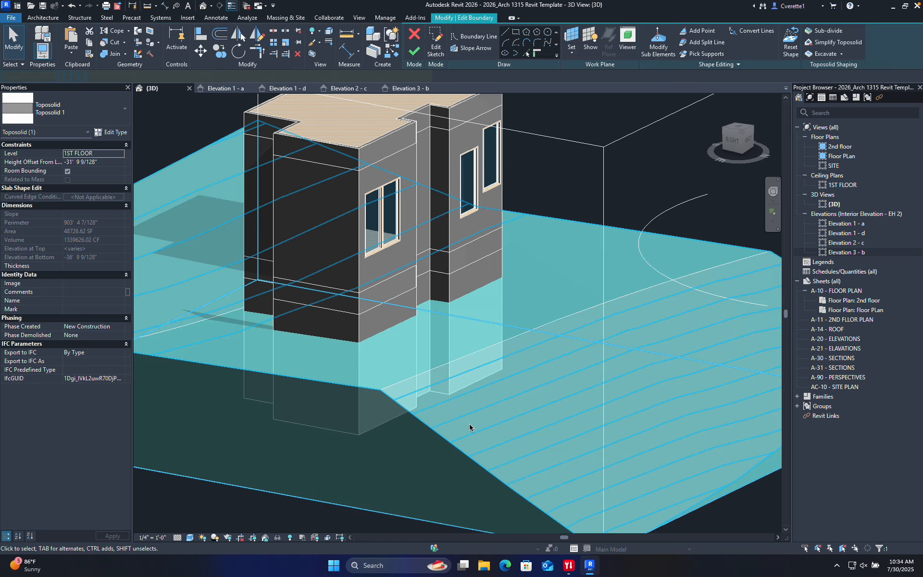
{"action": "mouse_move", "coordinate": [455, 326]}
{"action": "middle_mouse_down", "text": "shift"}
{"action": "mouse_move", "coordinate": [405, 418]}
{"action": "mouse_move", "coordinate": [406, 343]}
{"action": "middle_mouse_up", "text": "shift"}
{"action": "scroll", "coordinate": [405, 344], "scroll_direction": "down", "scroll_amount": 6}
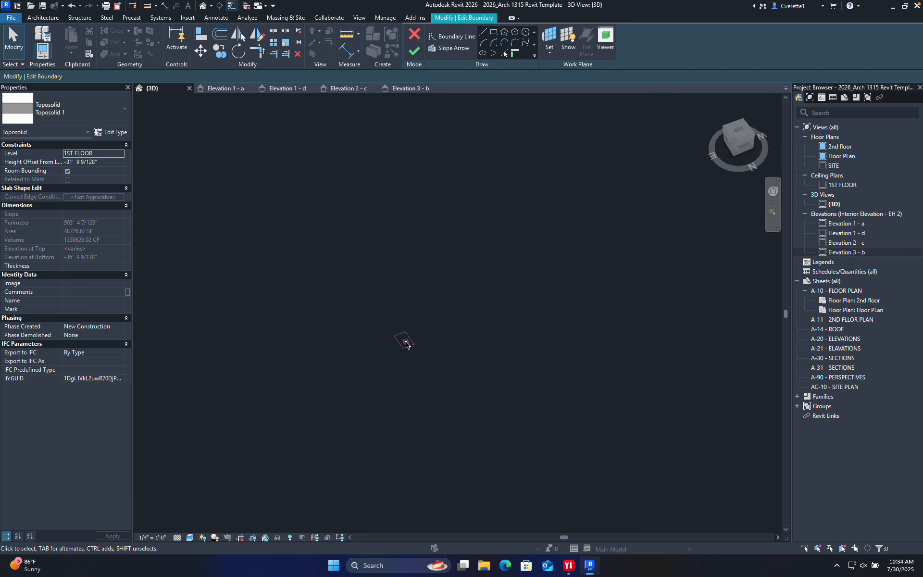
{"action": "left_click", "coordinate": [741, 137]}
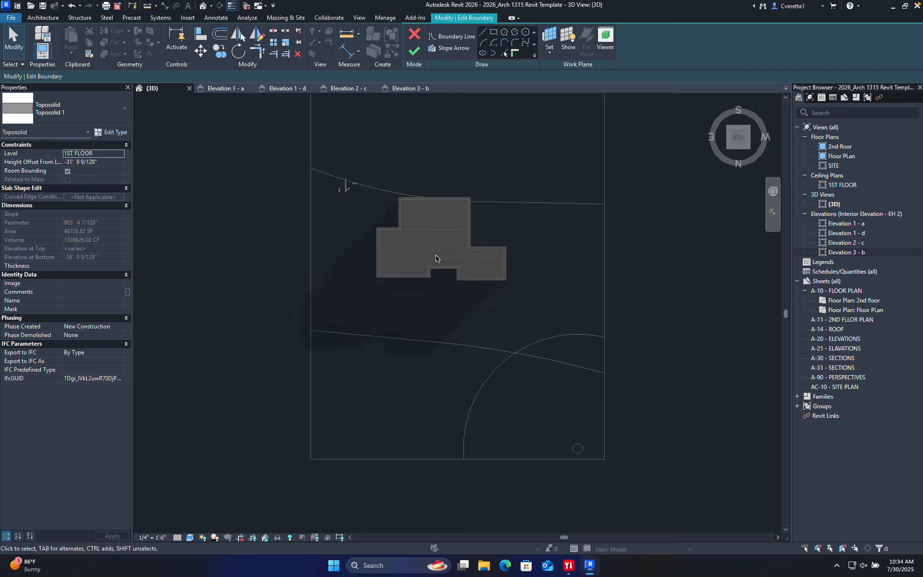
- Draw toposolid boundary lines along the outer wall corners of the building's stepped east side
{"action": "left_click", "coordinate": [483, 32]}
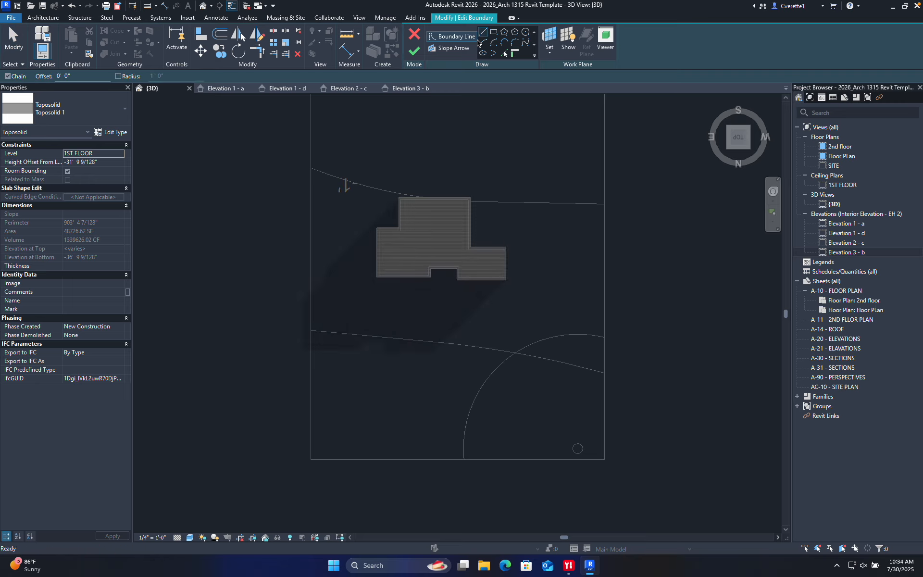
{"action": "scroll", "coordinate": [394, 184], "scroll_direction": "up", "scroll_amount": 5}
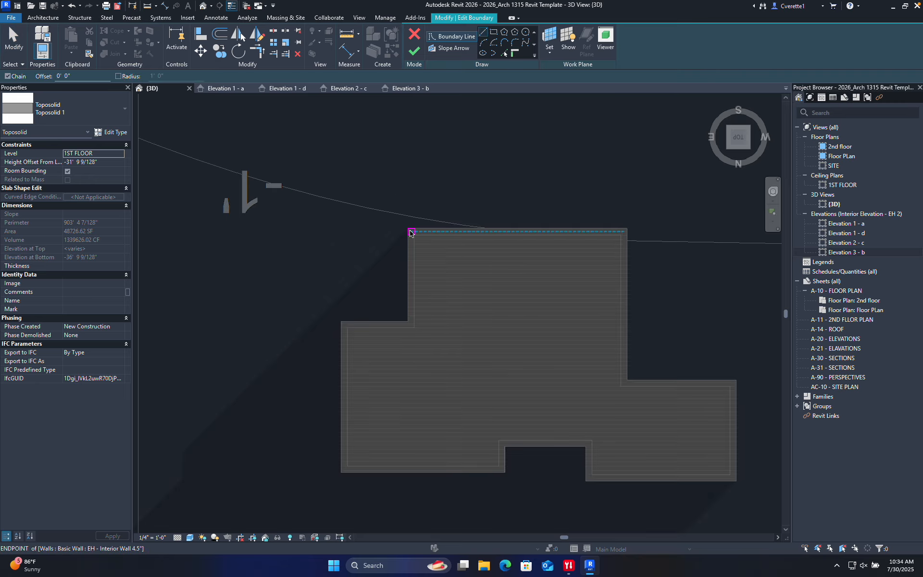
{"action": "left_click", "coordinate": [408, 229]}
{"action": "left_click", "coordinate": [407, 320]}
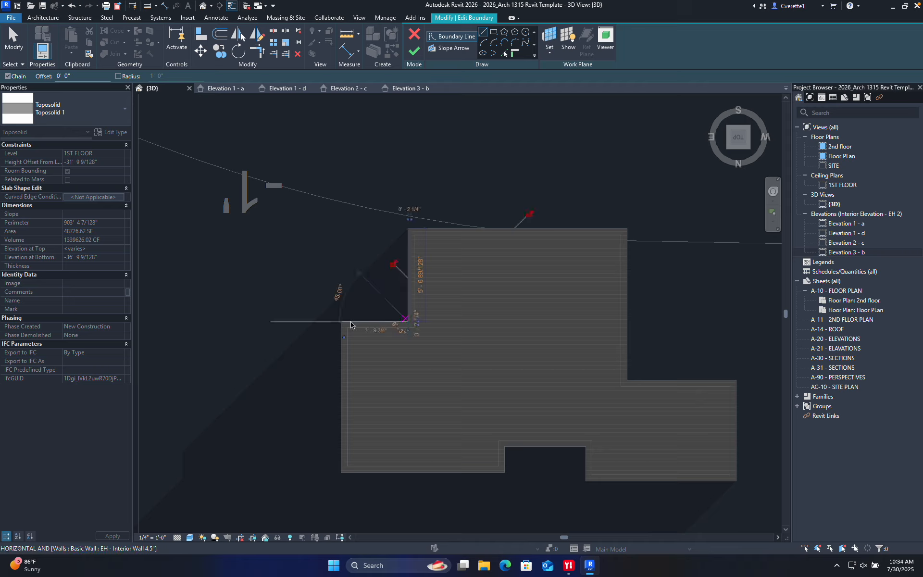
{"action": "left_click", "coordinate": [341, 320]}
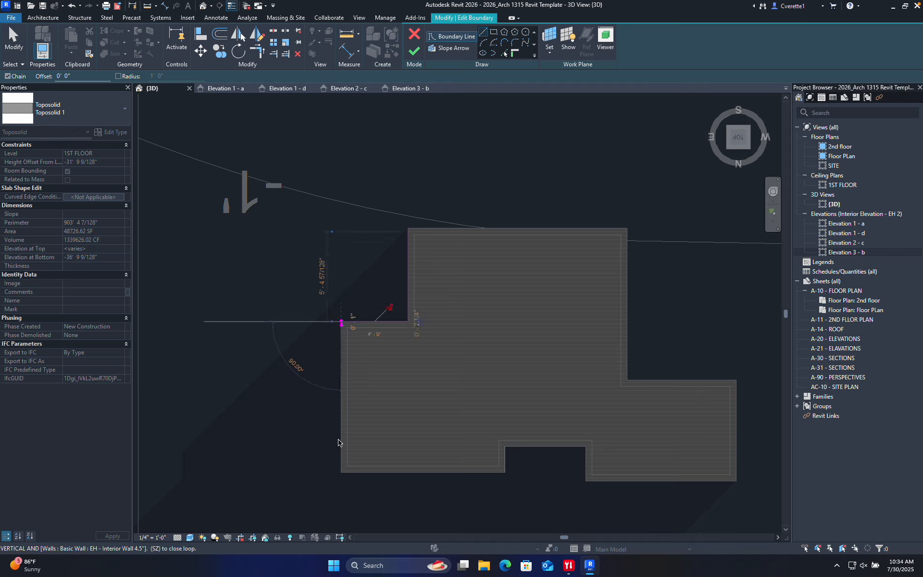
{"action": "left_click", "coordinate": [341, 472]}
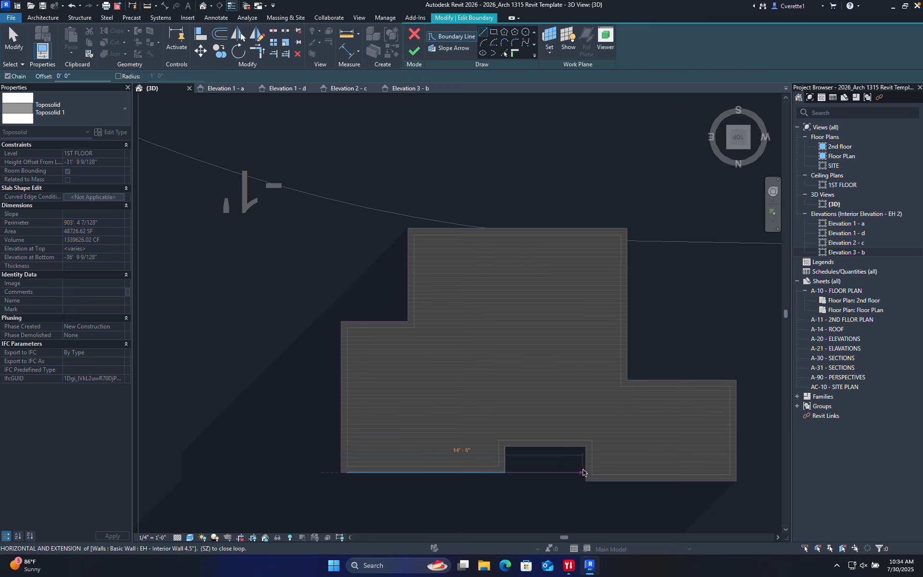
- Close the boundary loop around the building's north, west and south walls, and finish the toposolid sketch
{"action": "scroll", "coordinate": [588, 475], "scroll_direction": "up", "scroll_amount": 3}
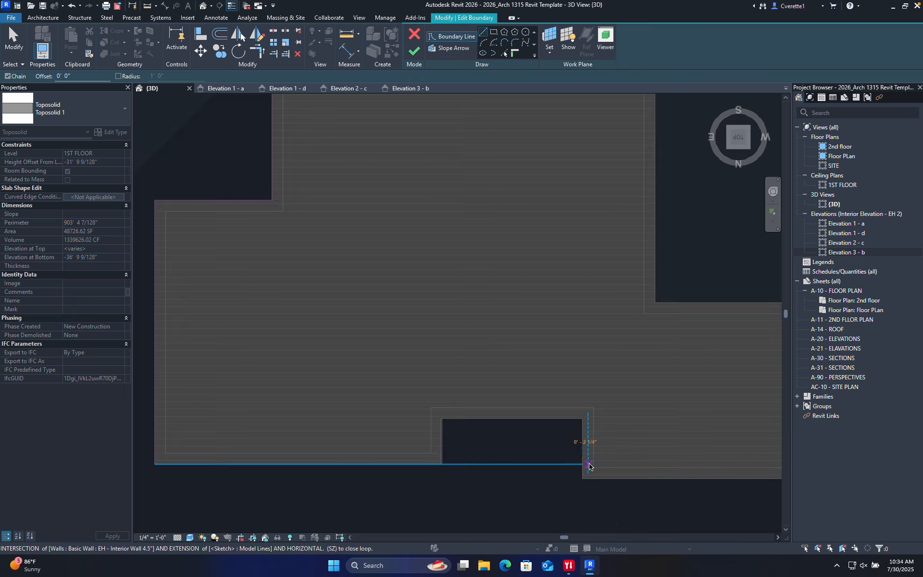
{"action": "scroll", "coordinate": [588, 465], "scroll_direction": "down", "scroll_amount": 4}
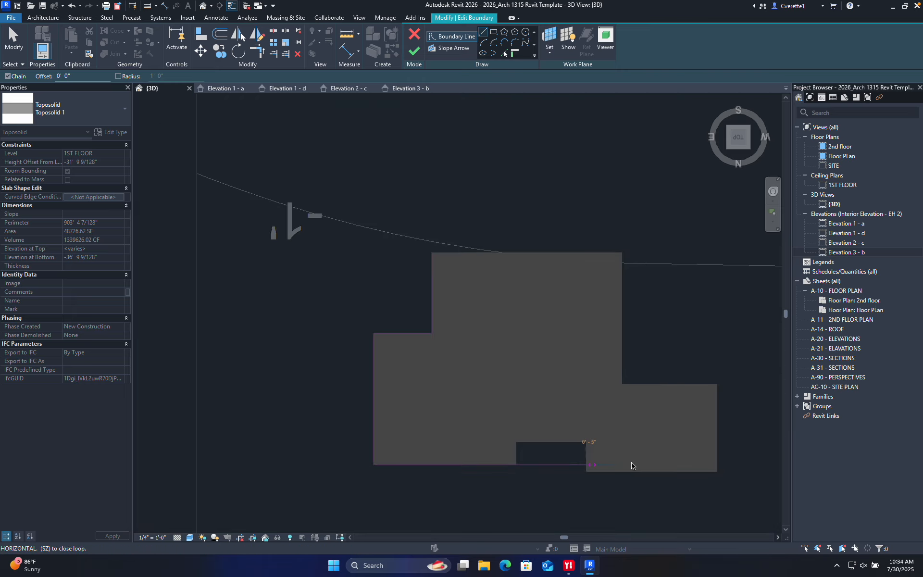
{"action": "left_click", "coordinate": [717, 459]}
{"action": "left_click", "coordinate": [718, 384]}
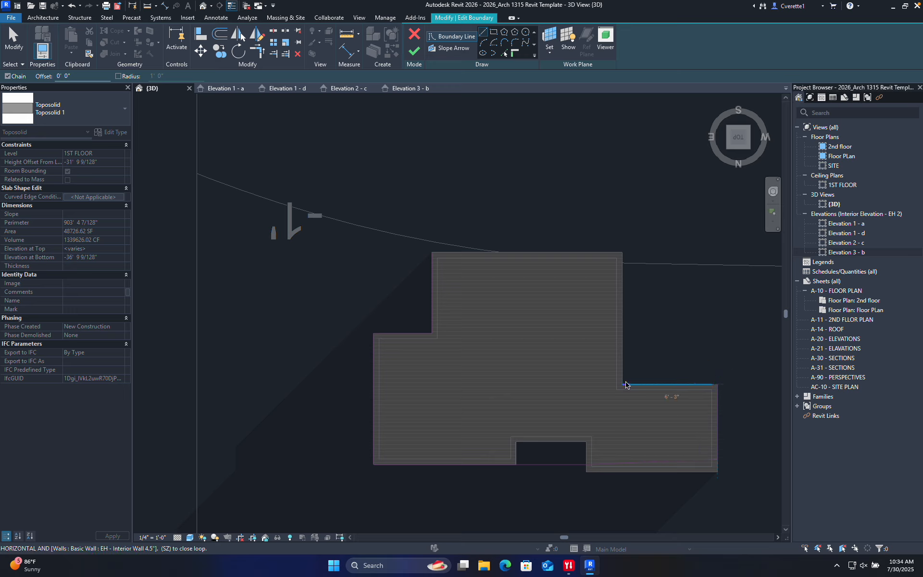
{"action": "left_click", "coordinate": [623, 384]}
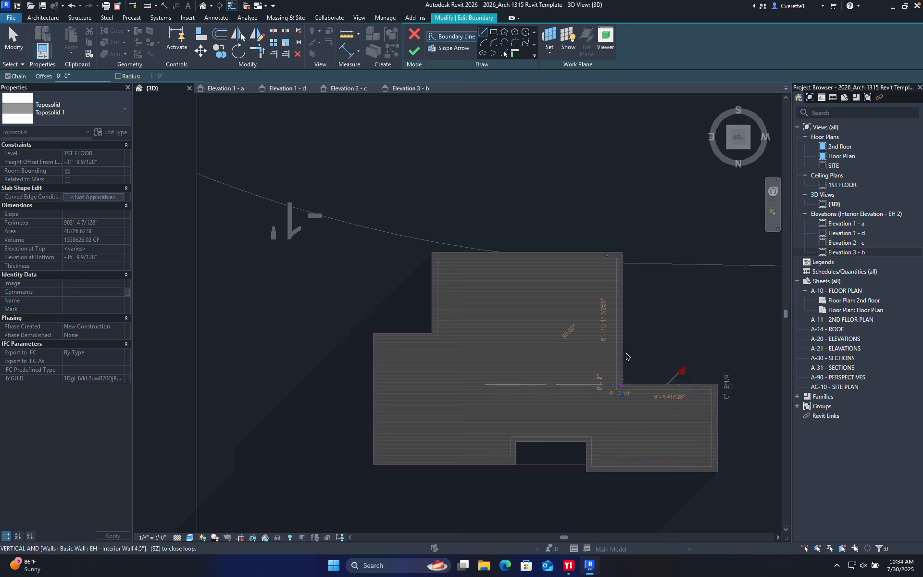
{"action": "left_click", "coordinate": [623, 253]}
{"action": "left_click", "coordinate": [432, 252]}
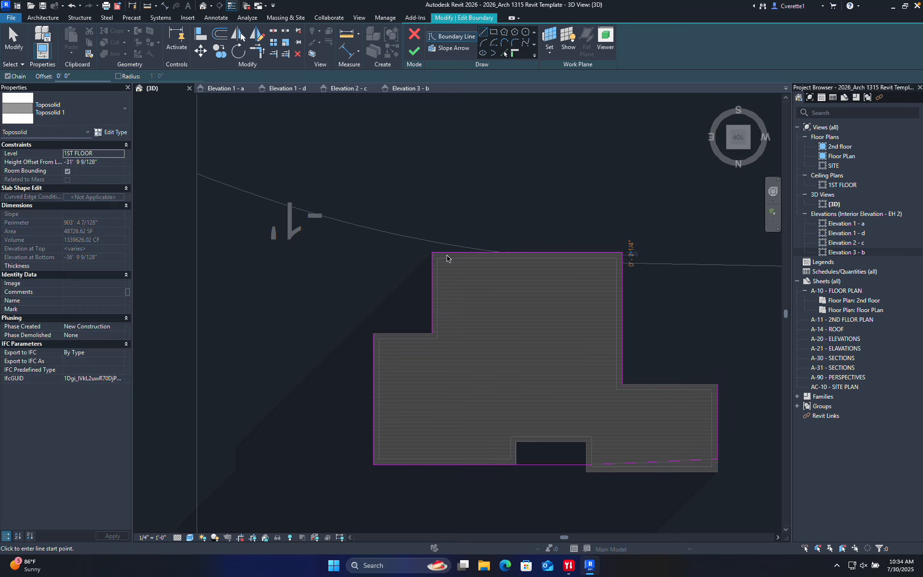
{"action": "left_click", "coordinate": [415, 52]}
{"action": "key", "text": "Escape"}
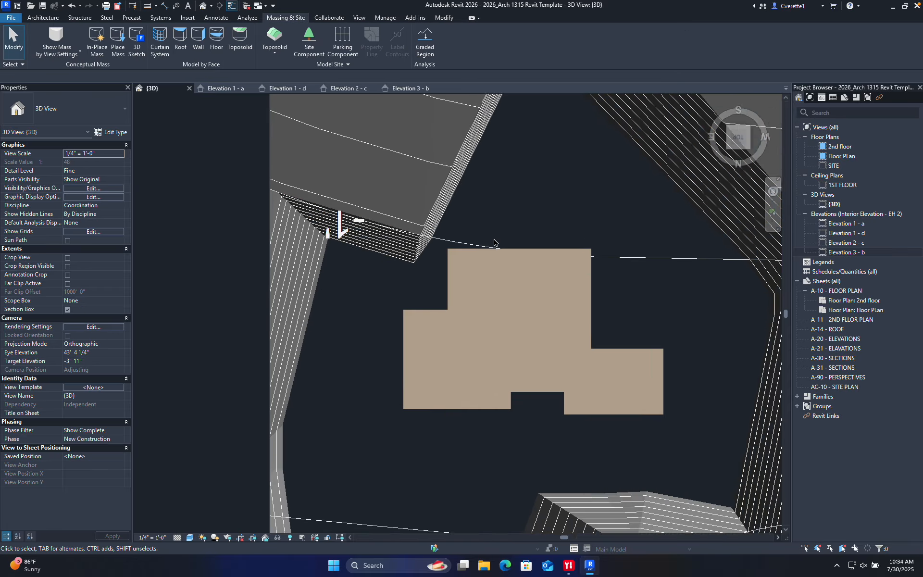
- Try setting all building-outline lines in the toposolid's boundary sketch to Defines Slope, discarding the sketch edits
{"action": "scroll", "coordinate": [494, 243], "scroll_direction": "down", "scroll_amount": 2}
{"action": "middle_click_drag", "start_coordinate": [498, 330], "coordinate": [474, 292], "text": "shift"}
{"action": "scroll", "coordinate": [383, 384], "scroll_direction": "up", "scroll_amount": 3}
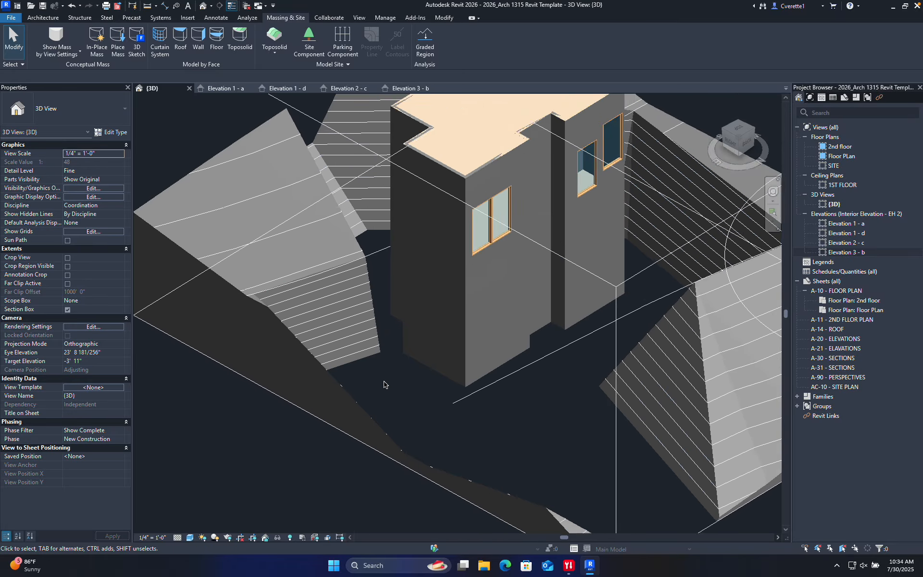
{"action": "scroll", "coordinate": [384, 384], "scroll_direction": "up", "scroll_amount": 1}
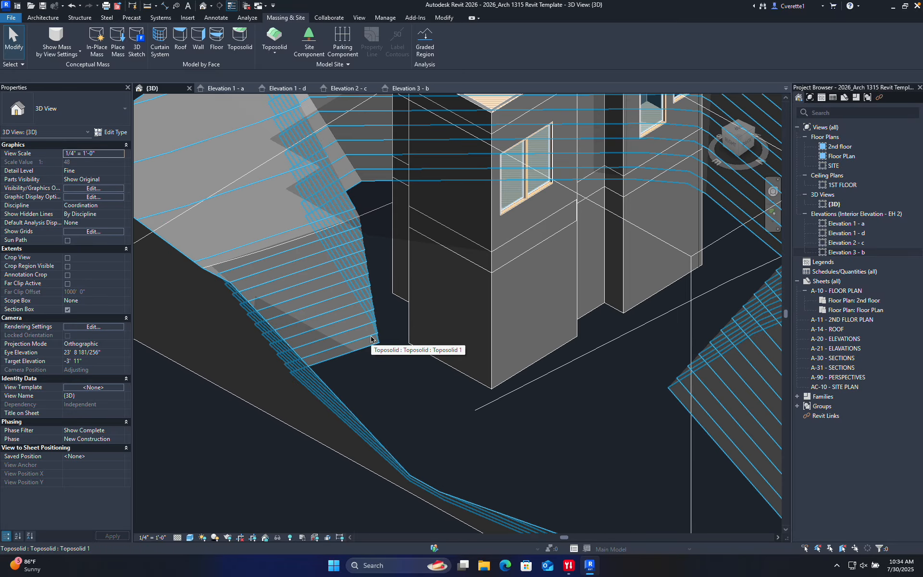
{"action": "double_click", "coordinate": [336, 297]}
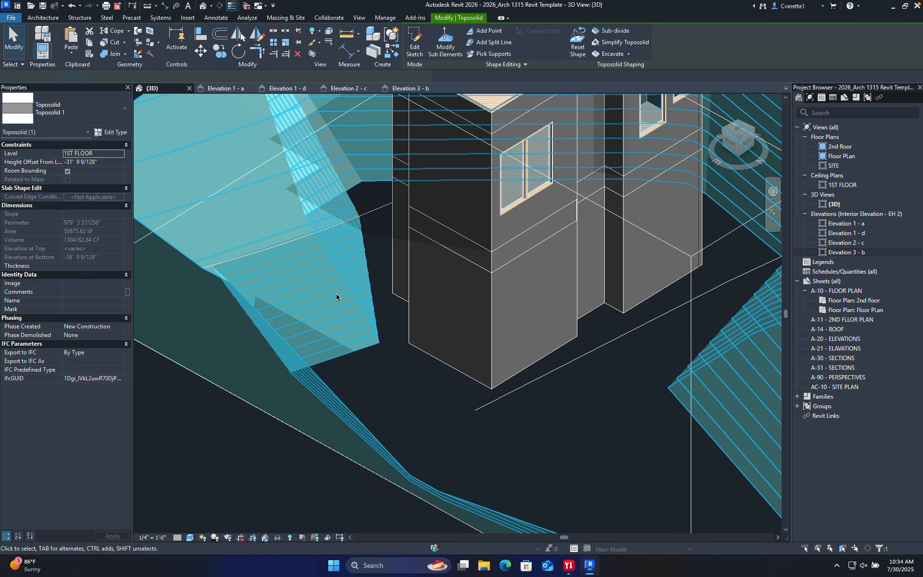
{"action": "middle_click_drag", "start_coordinate": [547, 257], "coordinate": [561, 241], "text": "shift"}
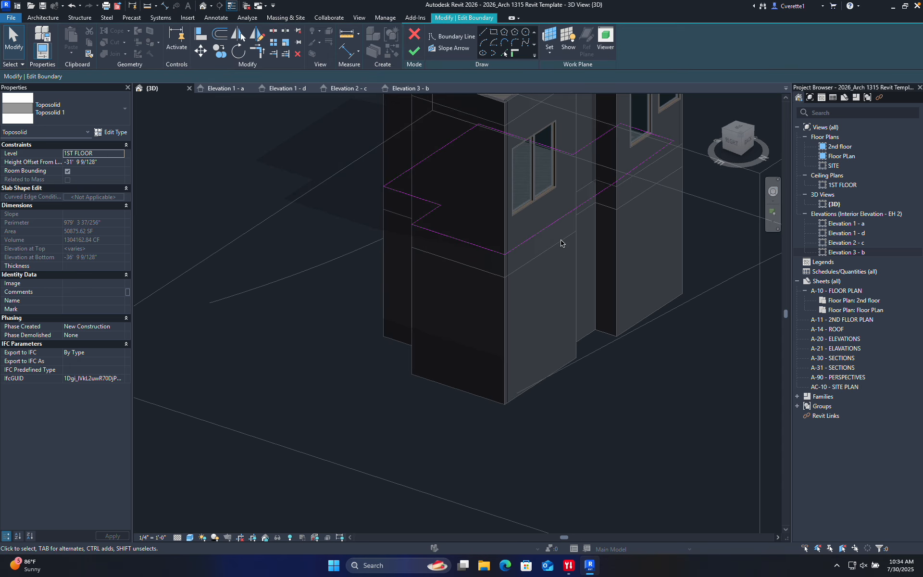
{"action": "middle_click_drag", "start_coordinate": [536, 208], "coordinate": [532, 349]}
{"action": "left_click_drag", "start_coordinate": [302, 201], "coordinate": [757, 452]}
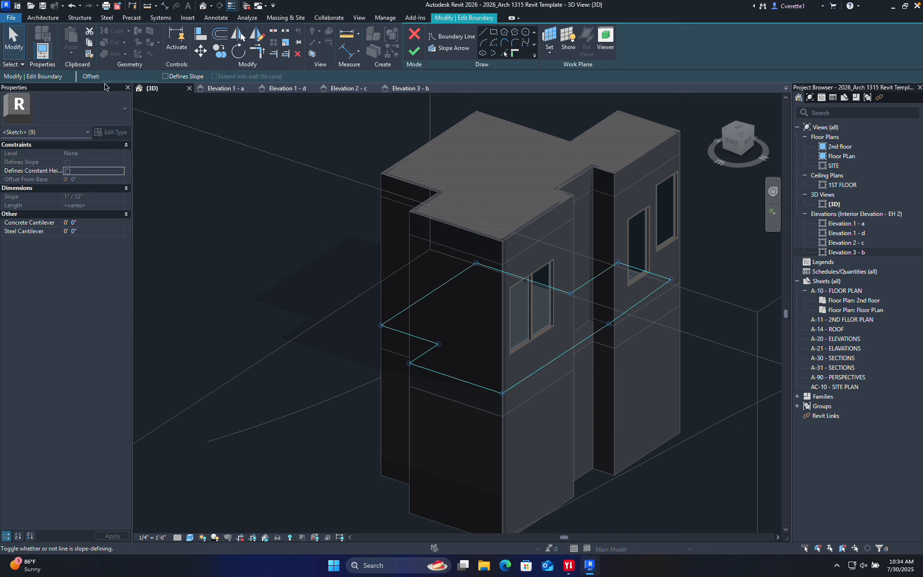
{"action": "left_click", "coordinate": [165, 76]}
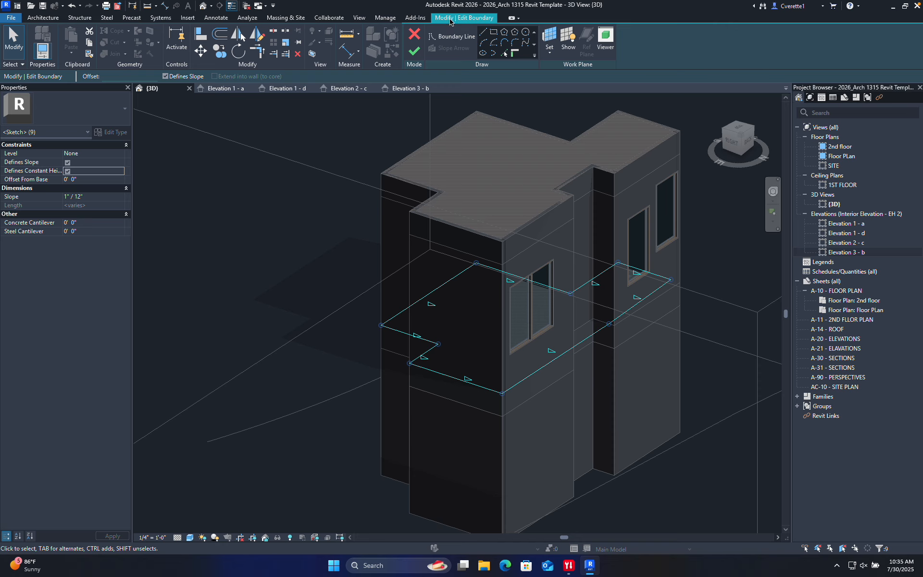
{"action": "left_click", "coordinate": [415, 35]}
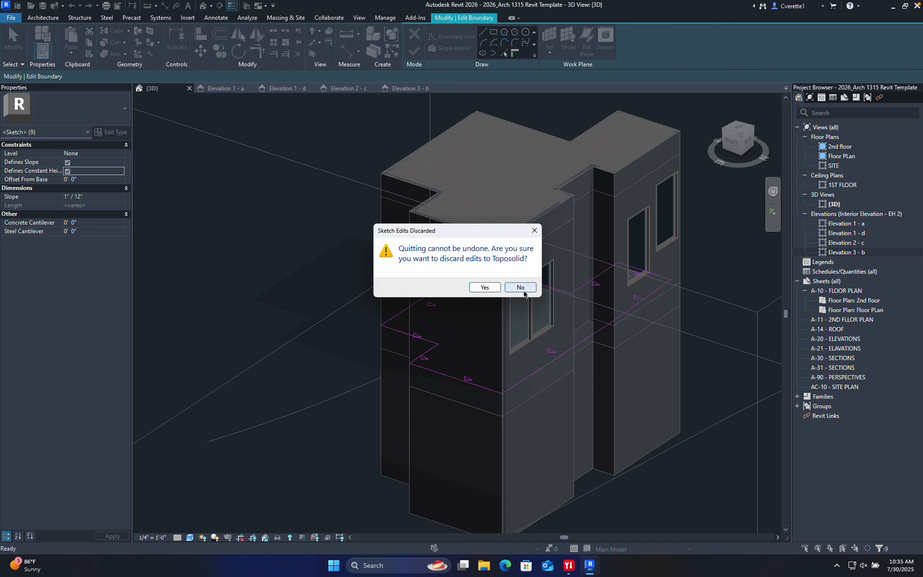
{"action": "left_click", "coordinate": [484, 287]}
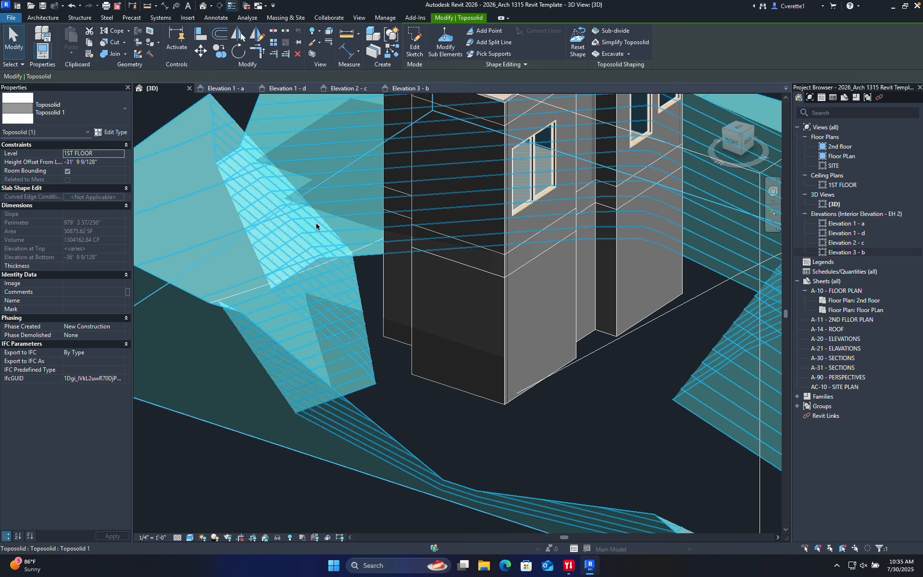
{"action": "key", "text": "Escape"}
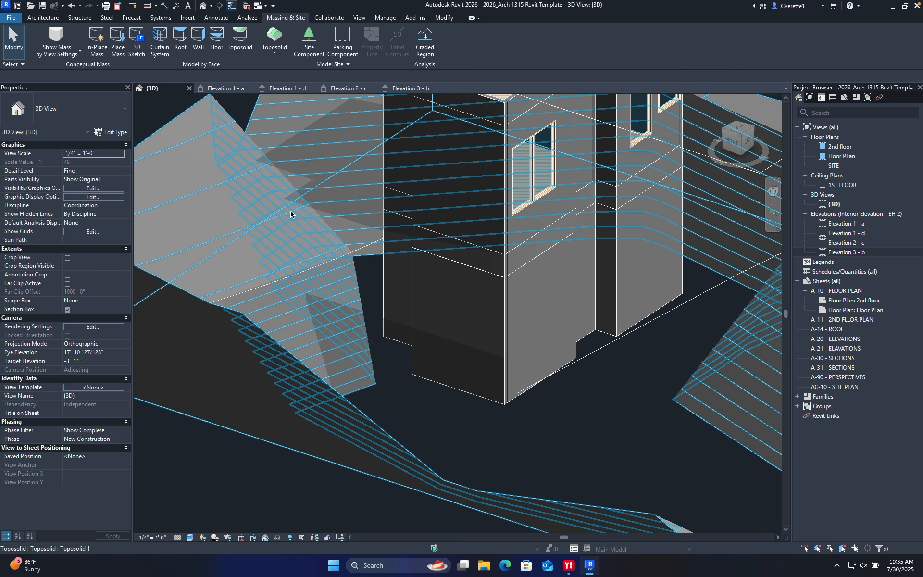
- Reopen the toposolid's boundary sketch, inspect the properties of the building-outline lines, and finish the sketch
{"action": "double_click", "coordinate": [290, 209]}
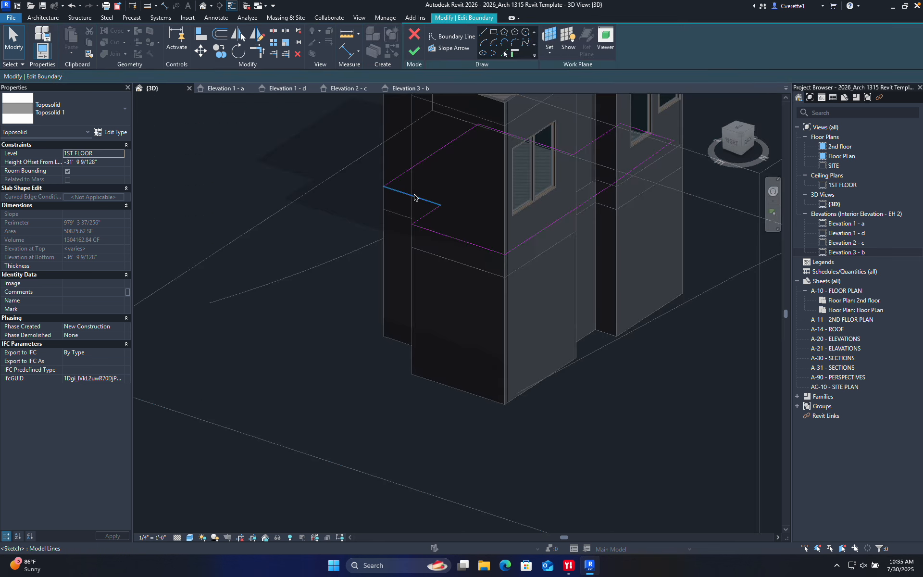
{"action": "scroll", "coordinate": [414, 199], "scroll_direction": "down", "scroll_amount": 3}
{"action": "mouse_move", "coordinate": [453, 231]}
{"action": "middle_mouse_down"}
{"action": "mouse_move", "coordinate": [471, 279]}
{"action": "mouse_move", "coordinate": [457, 332]}
{"action": "mouse_move", "coordinate": [439, 272]}
{"action": "mouse_move", "coordinate": [474, 252]}
{"action": "mouse_move", "coordinate": [288, 185]}
{"action": "middle_mouse_up"}
{"action": "left_click_drag", "start_coordinate": [288, 186], "coordinate": [633, 363]}
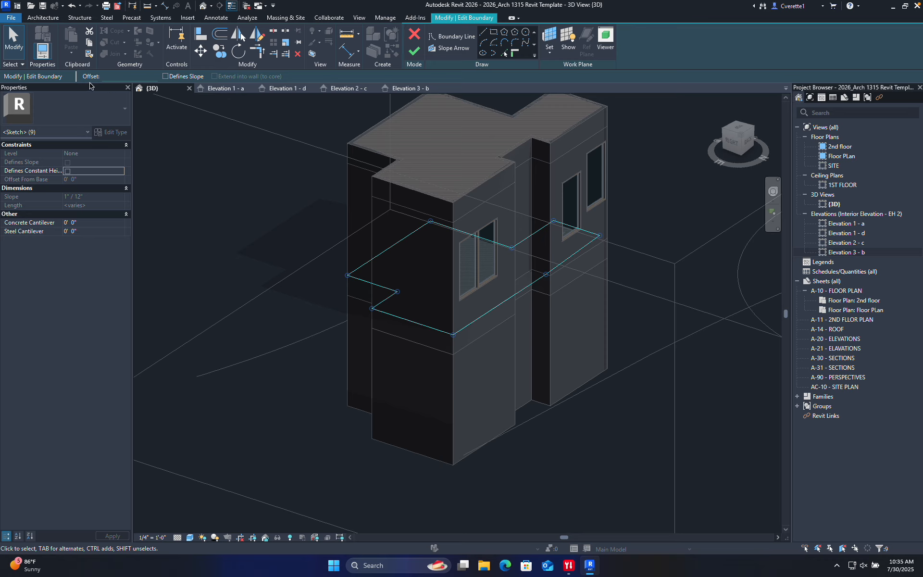
{"action": "left_click", "coordinate": [239, 167]}
{"action": "left_click", "coordinate": [362, 264]}
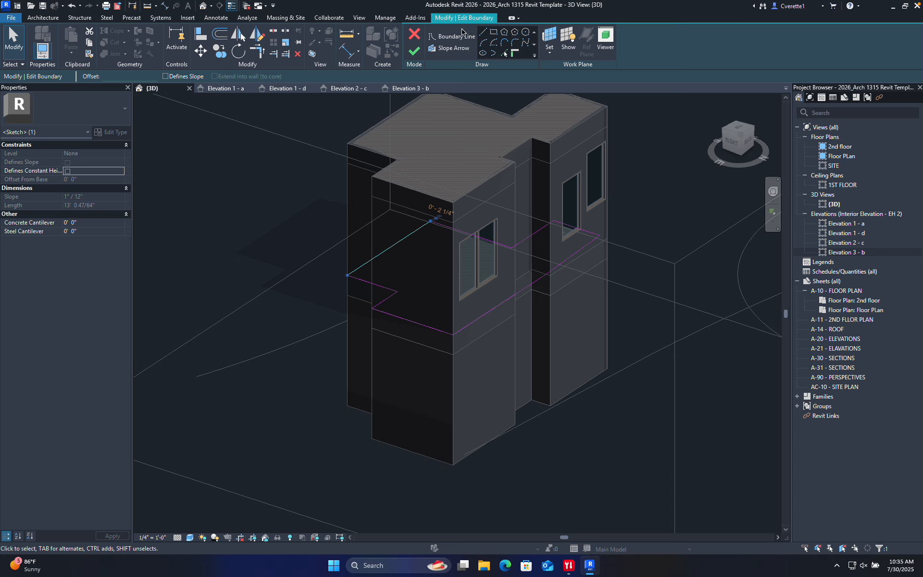
{"action": "left_click", "coordinate": [413, 53]}
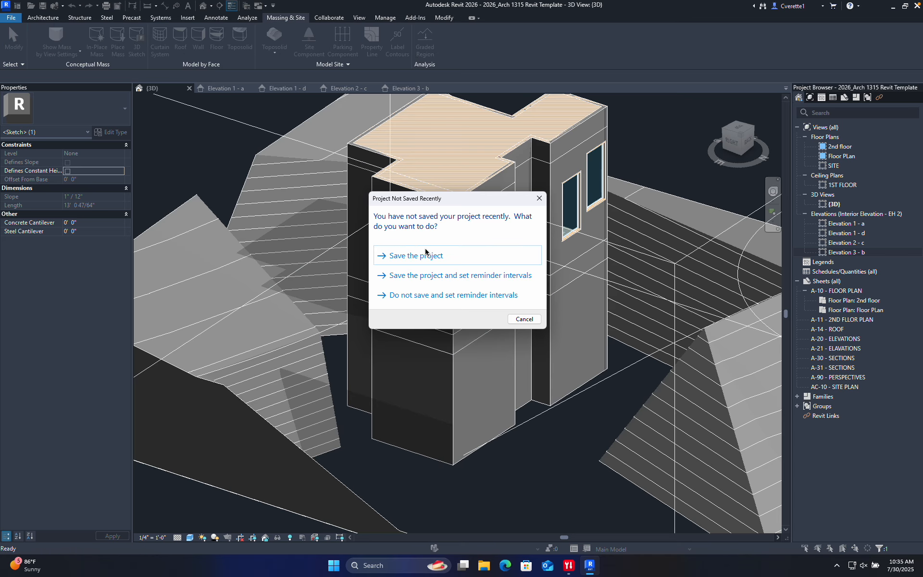
- Save the project from the save reminder
{"action": "left_click", "coordinate": [426, 254]}
{"action": "left_click", "coordinate": [668, 365]}
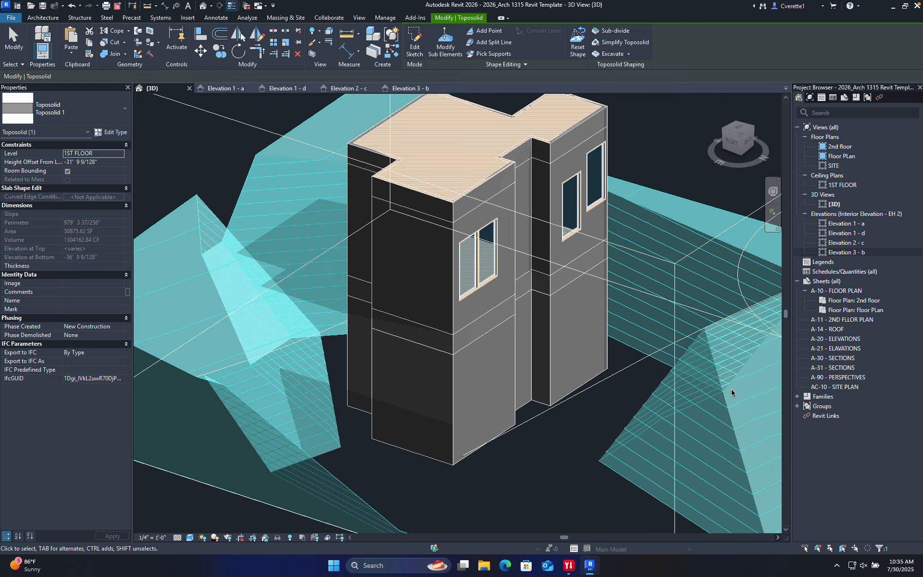
{"action": "key", "text": "Escape"}
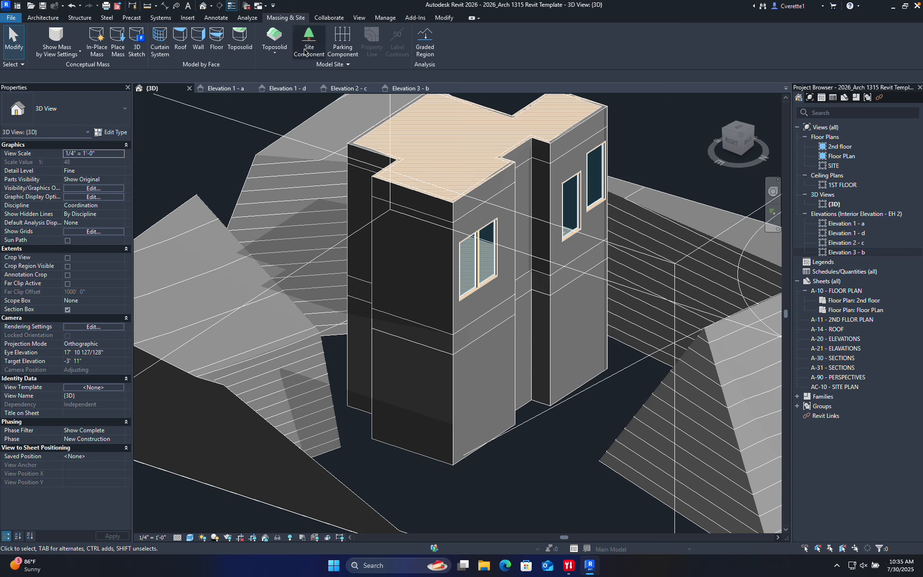
{"action": "left_click", "coordinate": [714, 368]}
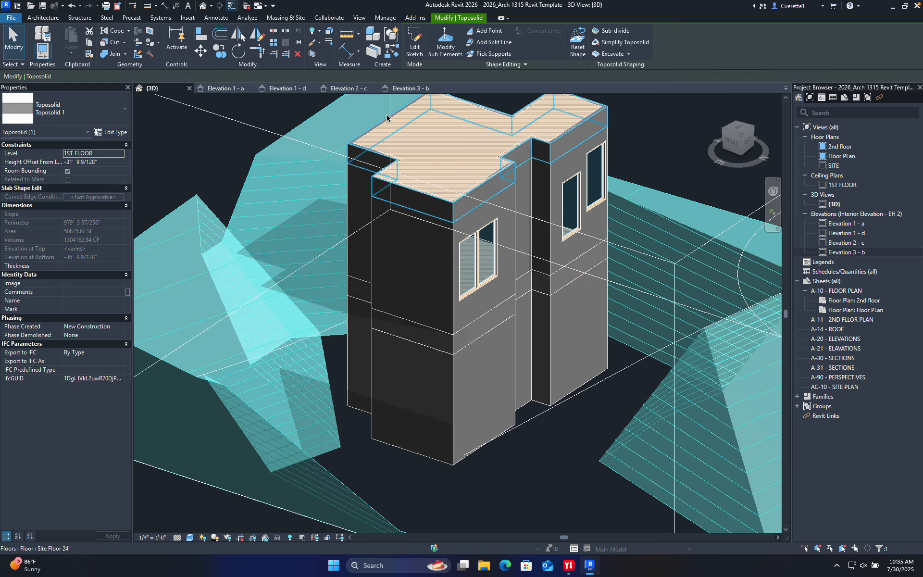
{"action": "left_click", "coordinate": [443, 45]}
{"action": "scroll", "coordinate": [479, 223], "scroll_direction": "down", "scroll_amount": 4}
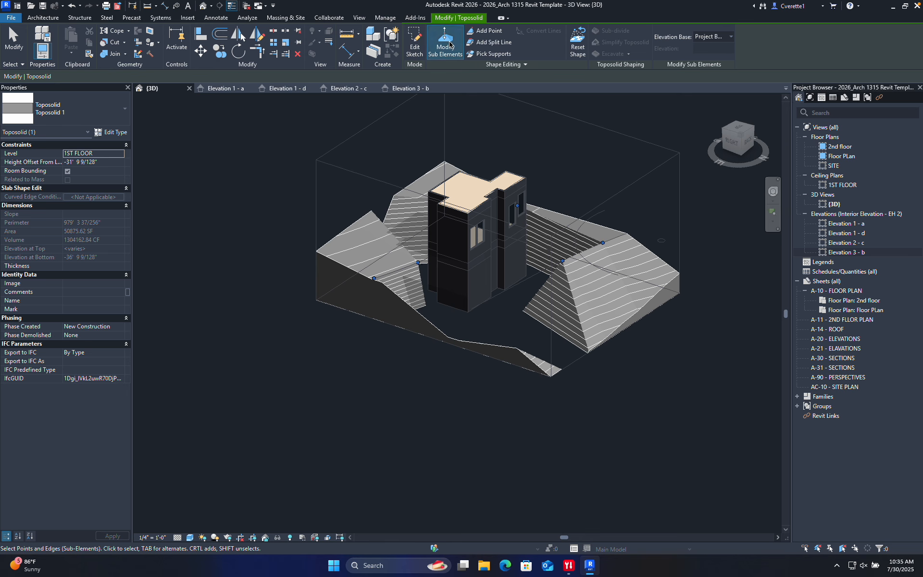
{"action": "key", "text": "Escape"}
{"action": "key", "text": "Escape"}
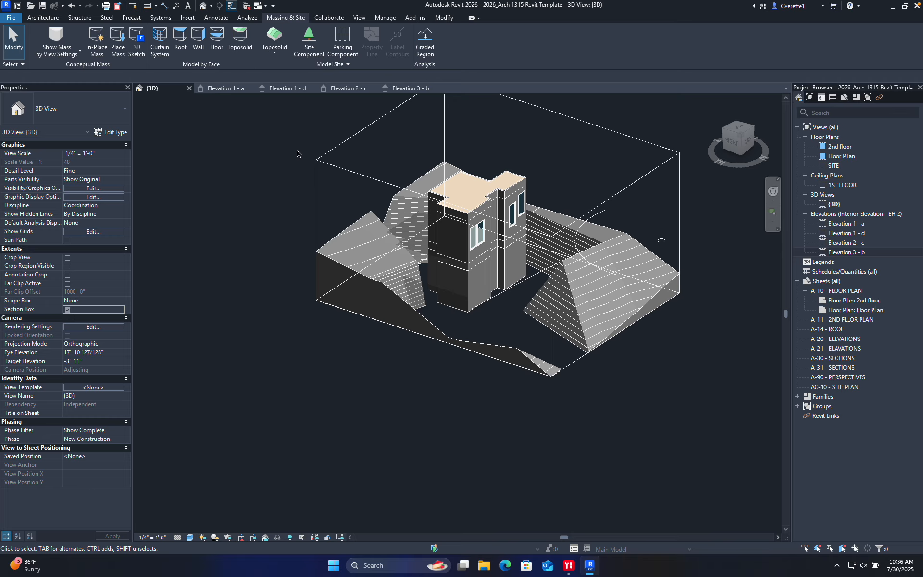
- Turn off the 3D view's section box to show the whole toposolid around the building
{"action": "left_click", "coordinate": [317, 162]}
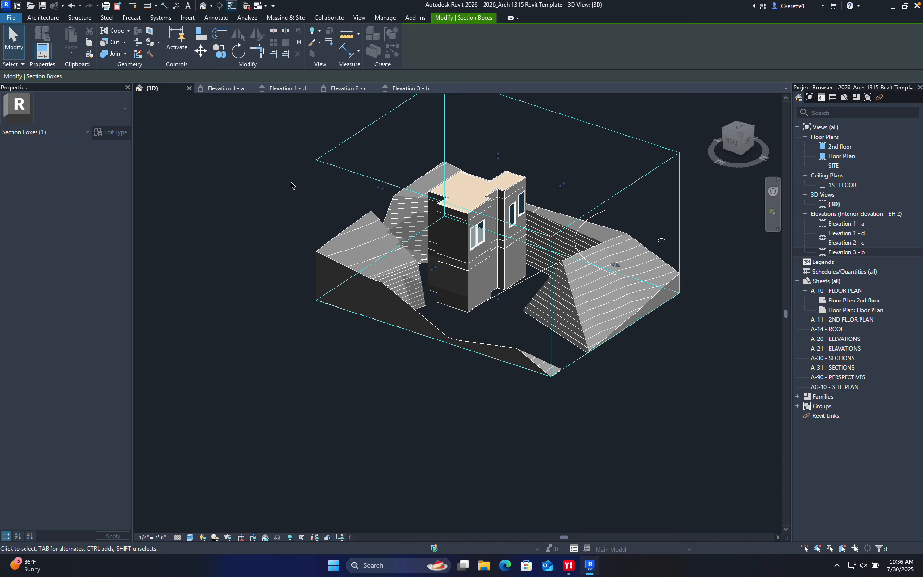
{"action": "left_click", "coordinate": [237, 210]}
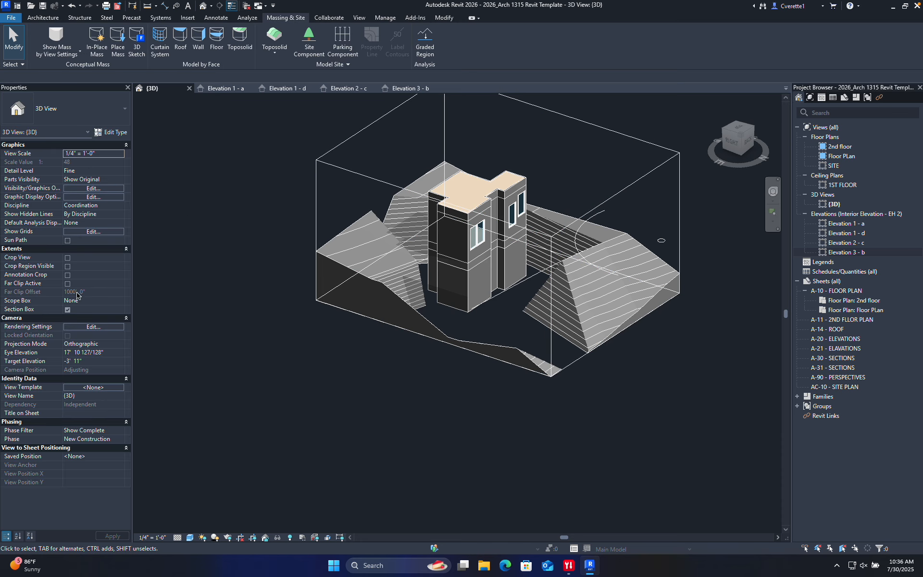
{"action": "left_click", "coordinate": [69, 313]}
{"action": "left_click", "coordinate": [67, 310]}
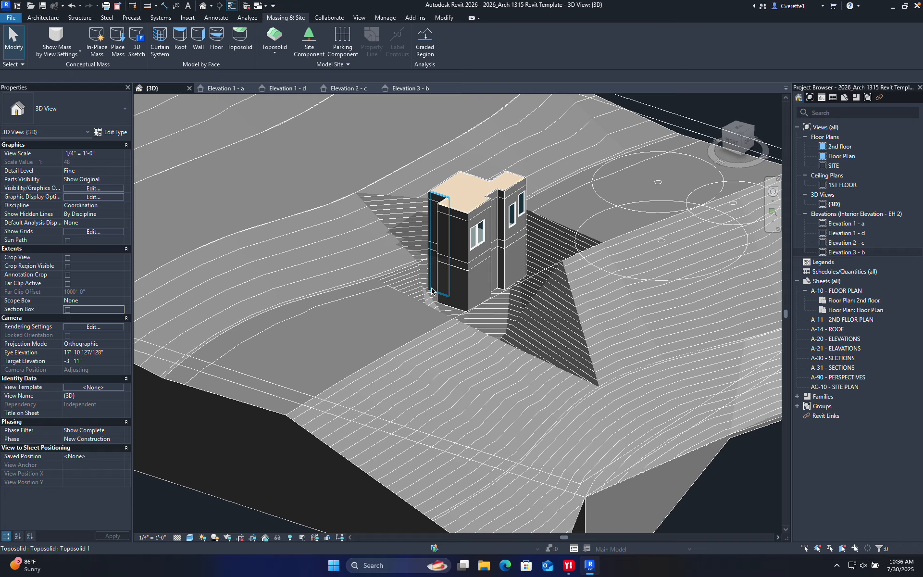
- Try setting the elevation of the toposolid's points around the building opening to -4' with Modify Sub Elements
{"action": "scroll", "coordinate": [431, 287], "scroll_direction": "down", "scroll_amount": 2}
{"action": "middle_click_drag", "start_coordinate": [767, 438], "coordinate": [479, 406], "text": "shift"}
{"action": "left_click", "coordinate": [479, 406]}
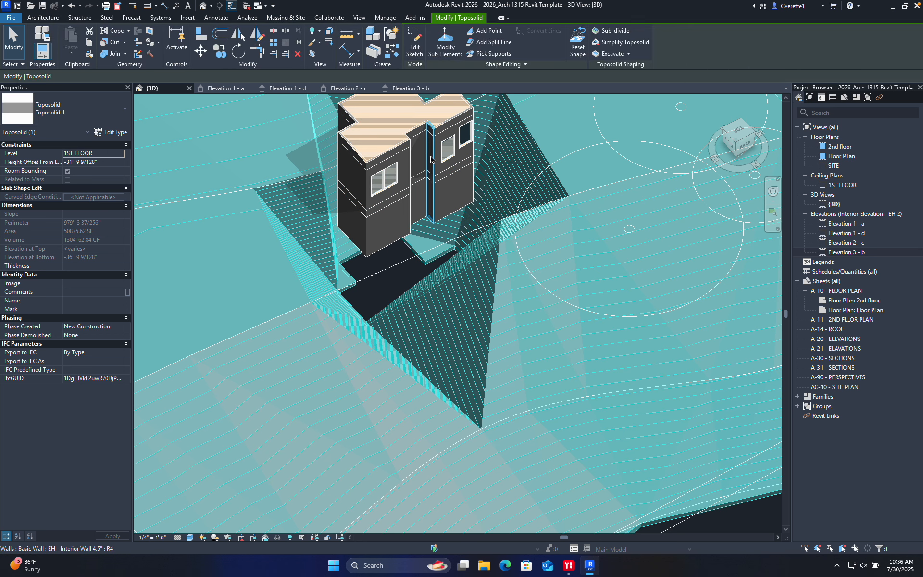
{"action": "left_click", "coordinate": [445, 48]}
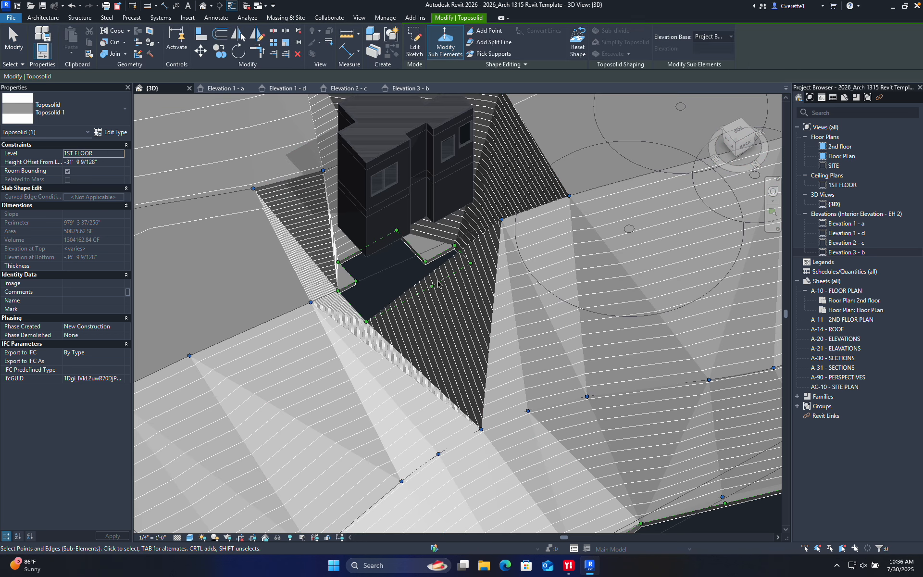
{"action": "middle_click_drag", "start_coordinate": [434, 283], "coordinate": [373, 286], "text": "shift"}
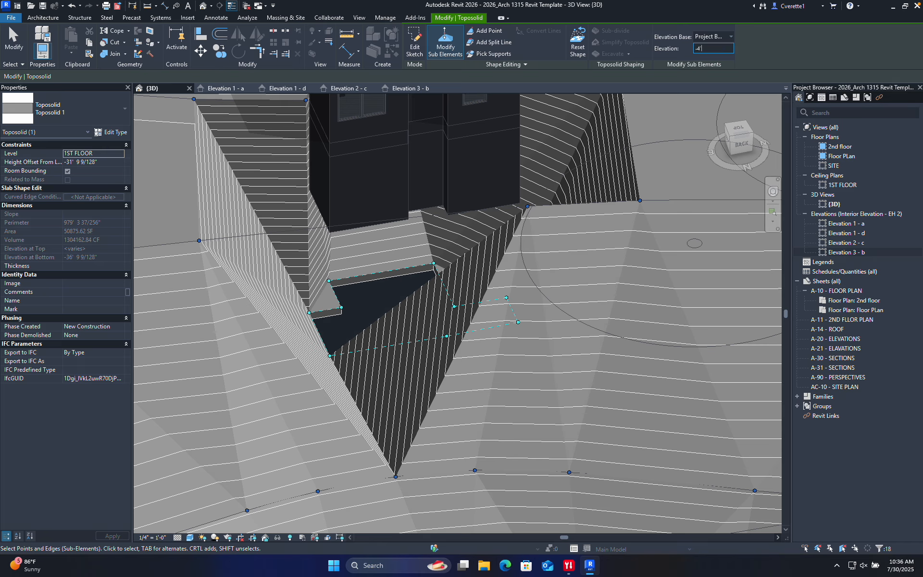
{"action": "type", "text": "-4"}
{"action": "key", "text": "Return"}
{"action": "left_click", "coordinate": [580, 262]}
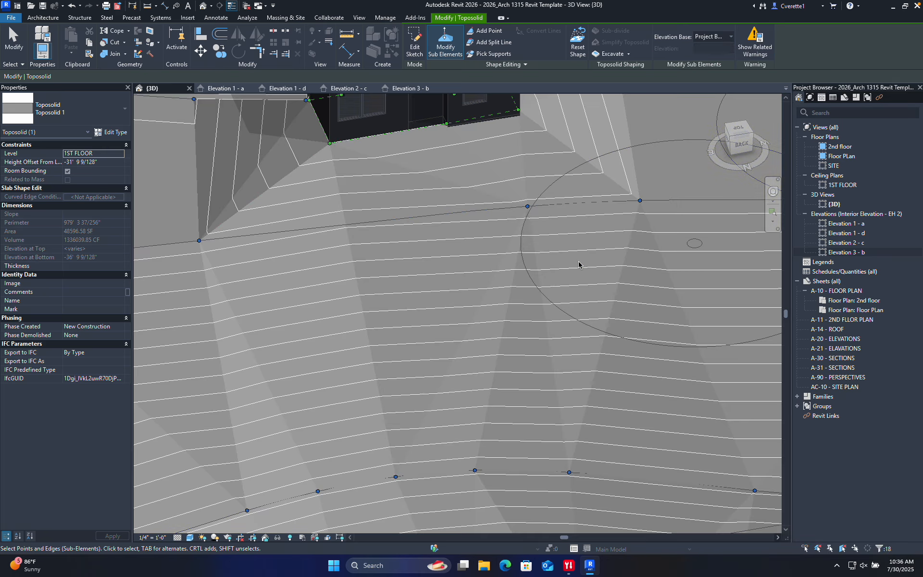
- Examine from several sides how the toposolid's surface meets the base of the building walls
{"action": "middle_click_drag", "start_coordinate": [526, 256], "coordinate": [658, 186], "text": "shift"}
{"action": "middle_click_drag", "start_coordinate": [507, 193], "coordinate": [578, 282]}
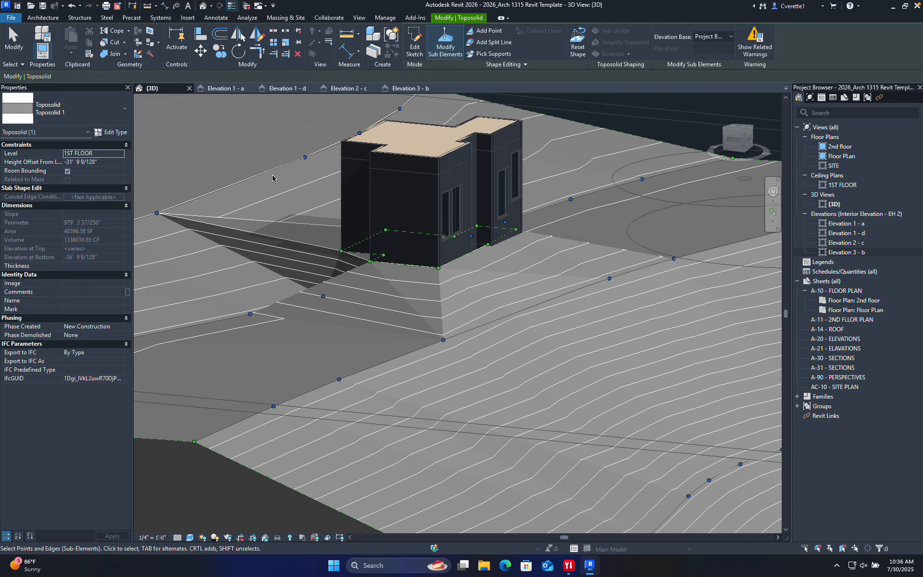
{"action": "left_click_drag", "start_coordinate": [278, 163], "coordinate": [541, 280]}
{"action": "scroll", "coordinate": [574, 266], "scroll_direction": "up", "scroll_amount": 2}
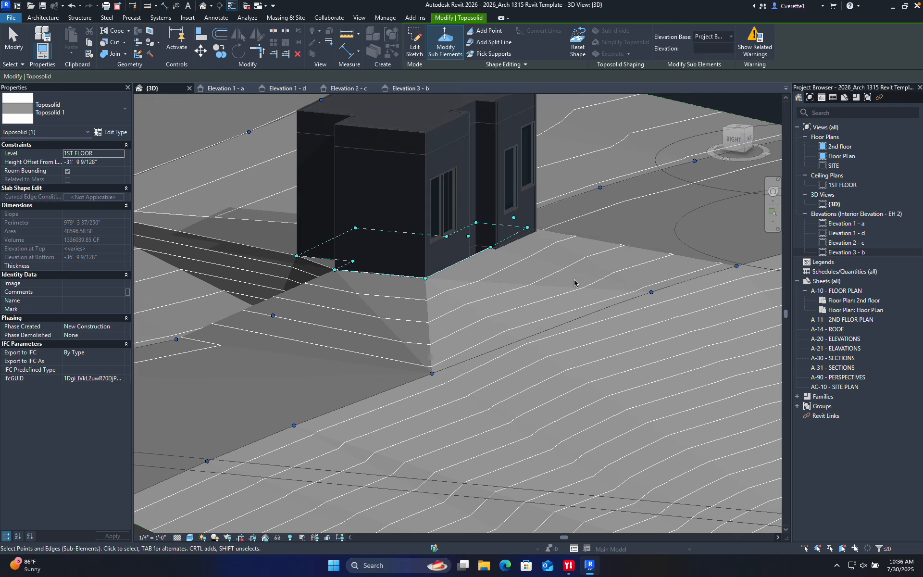
{"action": "middle_click_drag", "start_coordinate": [575, 283], "coordinate": [539, 307], "text": "shift"}
{"action": "left_click", "coordinate": [479, 351]}
{"action": "middle_click_drag", "start_coordinate": [452, 353], "coordinate": [527, 363]}
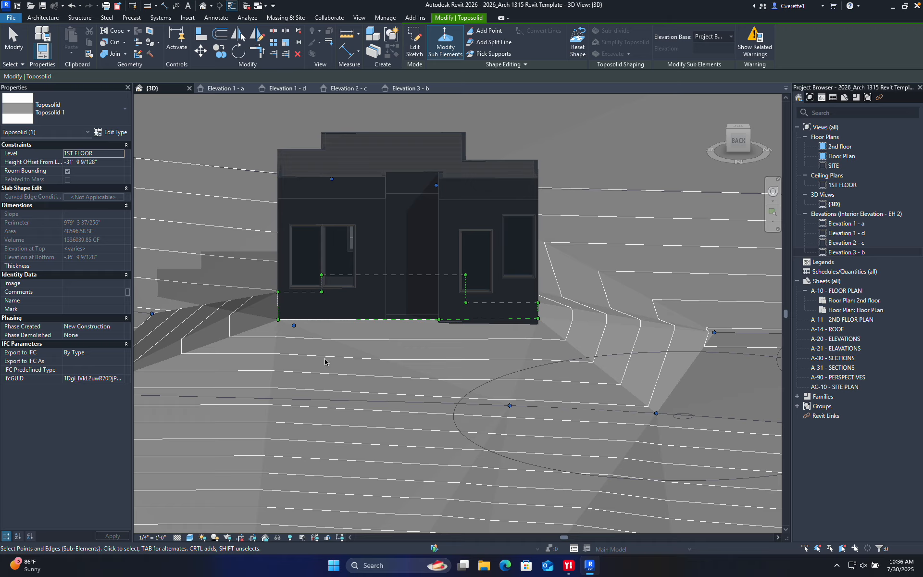
{"action": "middle_click_drag", "start_coordinate": [363, 371], "coordinate": [325, 369], "text": "shift"}
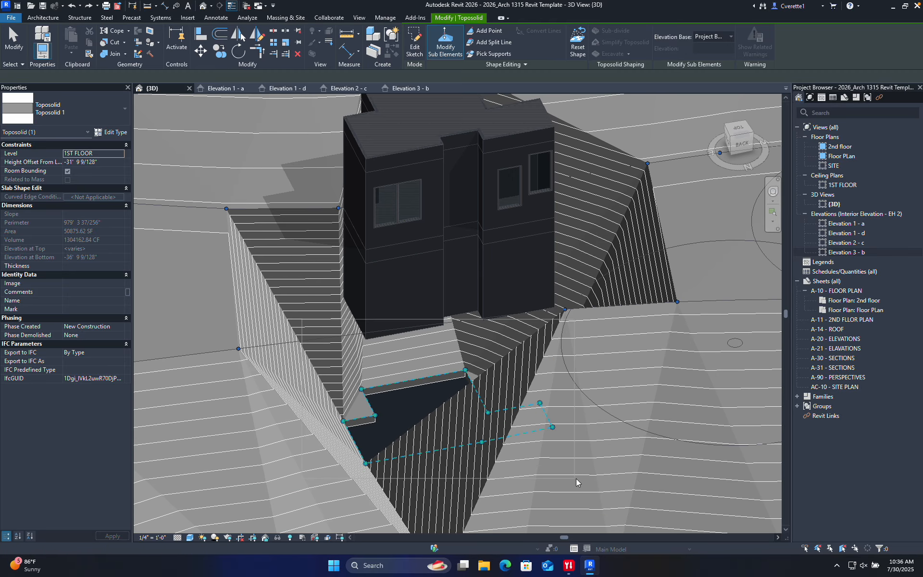
- Set the elevation of the toposolid's points around the building opening to -6' 0" and leave point editing
{"action": "left_click", "coordinate": [398, 436]}
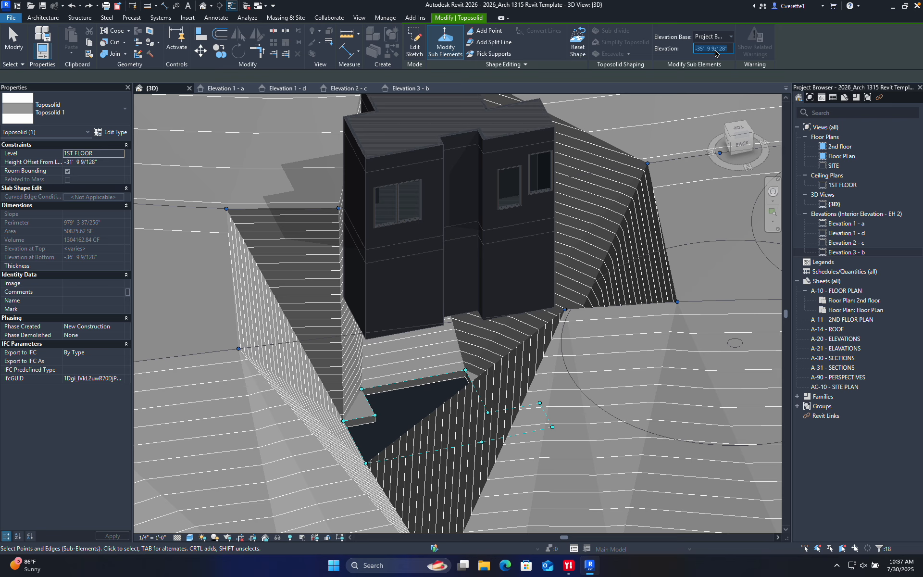
{"action": "key", "text": "Return"}
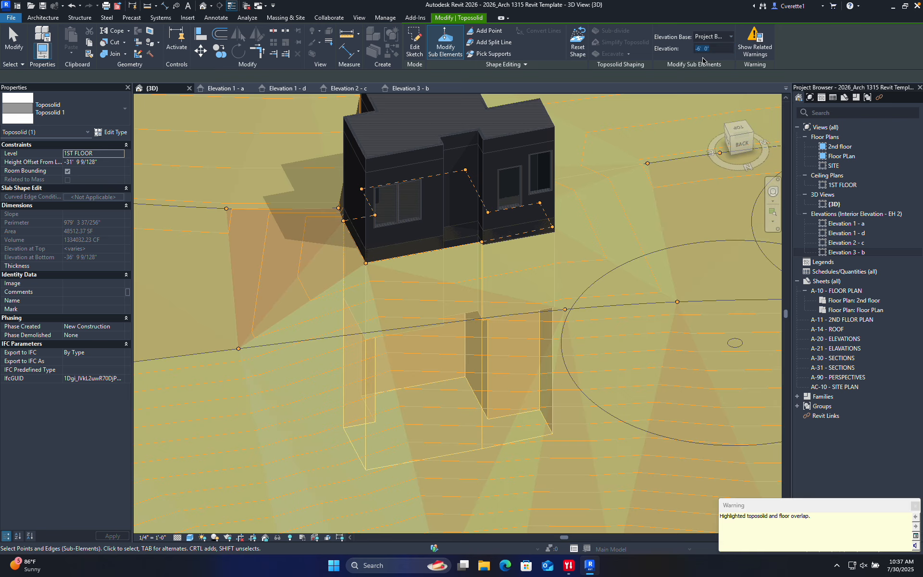
{"action": "left_click", "coordinate": [515, 274]}
{"action": "scroll", "coordinate": [577, 221], "scroll_direction": "up", "scroll_amount": 6}
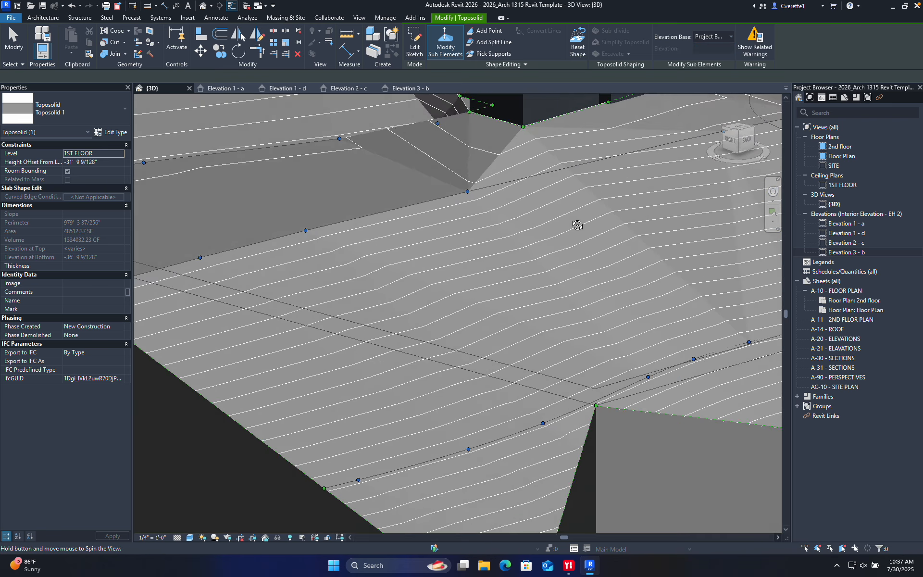
{"action": "scroll", "coordinate": [570, 175], "scroll_direction": "down", "scroll_amount": 6}
{"action": "middle_click_drag", "start_coordinate": [570, 176], "coordinate": [517, 396], "text": "shift"}
{"action": "scroll", "coordinate": [446, 341], "scroll_direction": "down", "scroll_amount": 3}
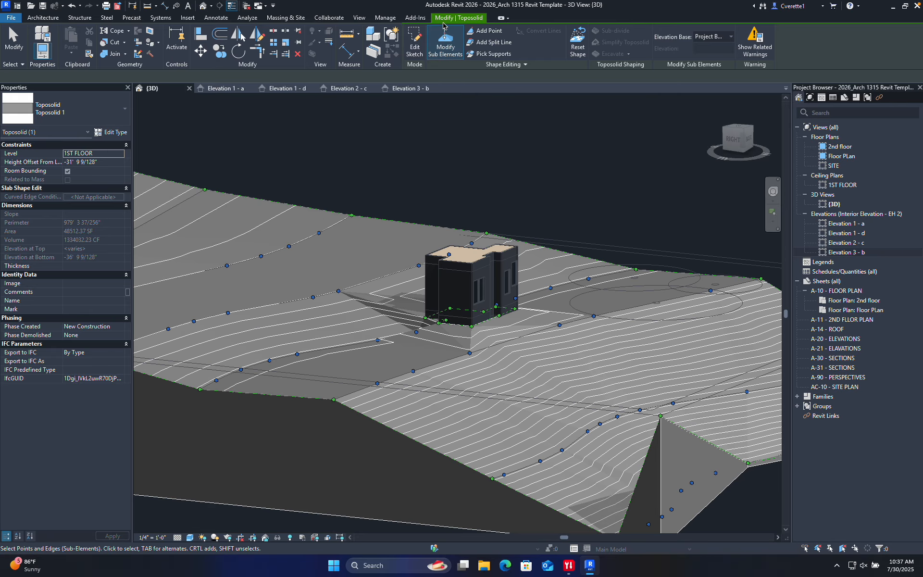
{"action": "key", "text": "Escape"}
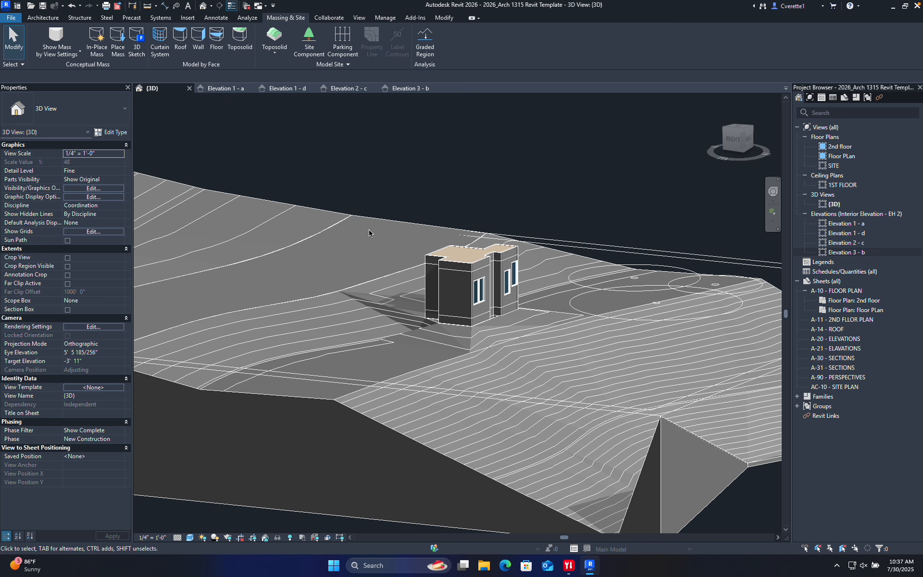
- Turn on the 3D view's section box and pull its long side inward so it cuts through the building
{"action": "middle_click_drag", "start_coordinate": [369, 230], "coordinate": [330, 229], "text": "shift"}
{"action": "left_click", "coordinate": [68, 312]}
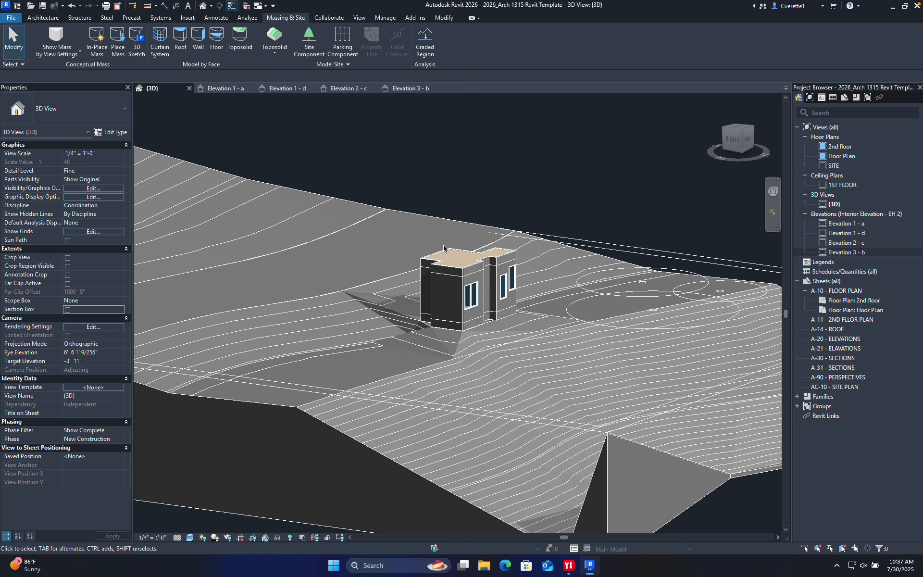
{"action": "scroll", "coordinate": [475, 176], "scroll_direction": "down", "scroll_amount": 8}
{"action": "middle_click_drag", "start_coordinate": [475, 175], "coordinate": [146, 210], "text": "shift"}
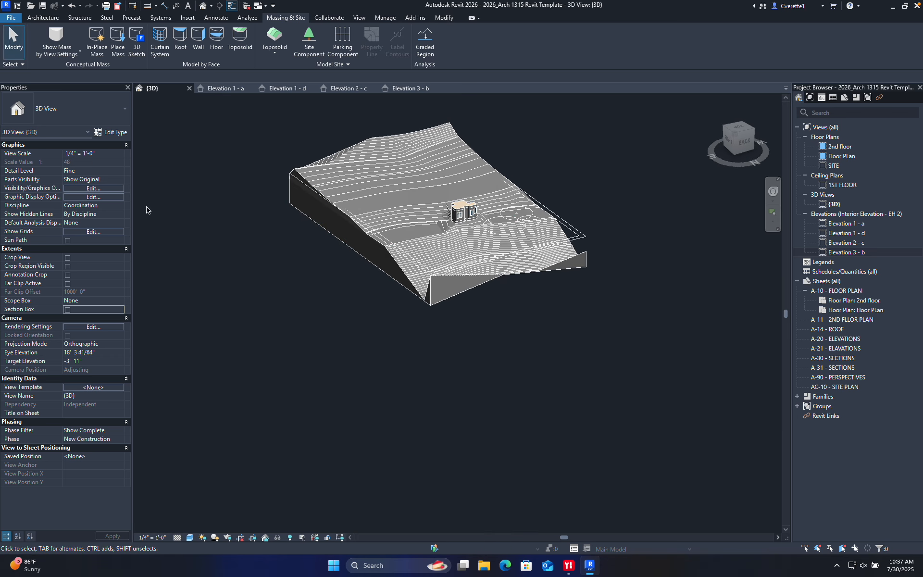
{"action": "left_click", "coordinate": [67, 310]}
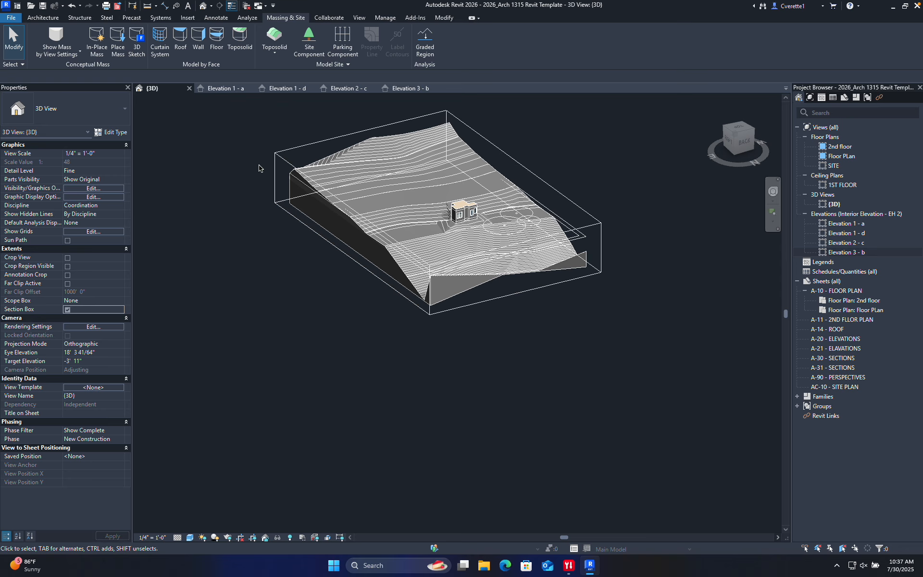
{"action": "left_click", "coordinate": [288, 159]}
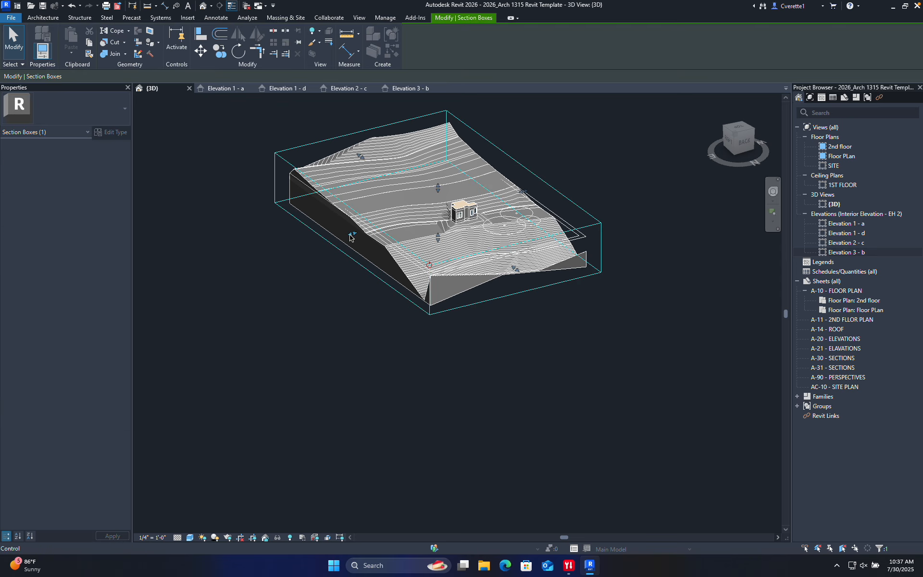
{"action": "left_click_drag", "start_coordinate": [352, 234], "coordinate": [446, 217]}
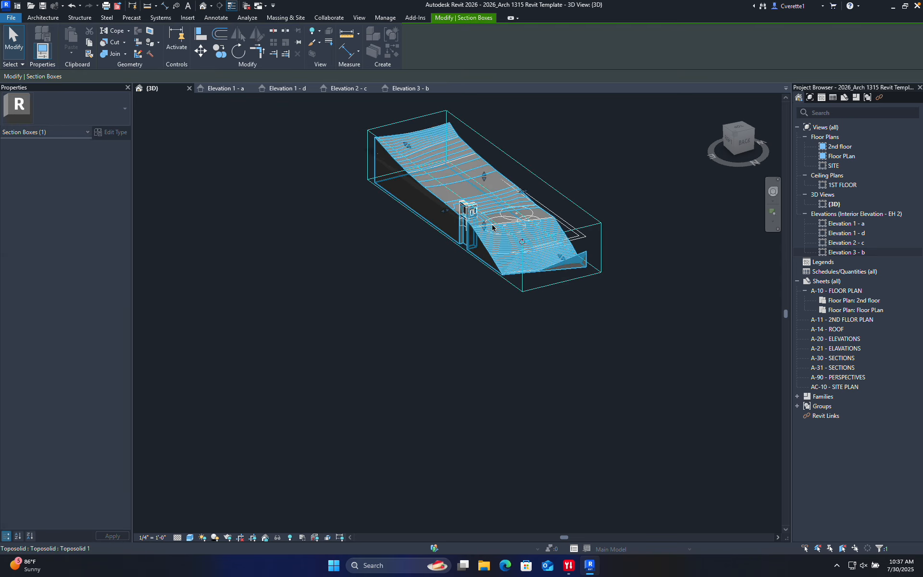
- Inspect the cut through the building and the toposolid opening beneath it in the sectioned 3D view
{"action": "scroll", "coordinate": [492, 227], "scroll_direction": "up", "scroll_amount": 5}
{"action": "middle_click_drag", "start_coordinate": [358, 289], "coordinate": [516, 251], "text": "shift"}
{"action": "left_click", "coordinate": [538, 323]}
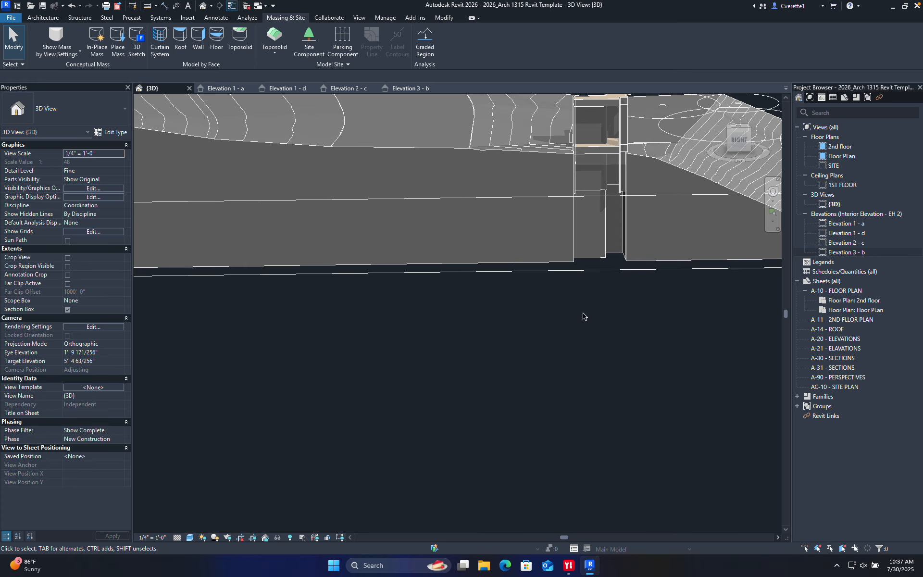
{"action": "middle_click_drag", "start_coordinate": [583, 314], "coordinate": [538, 354], "text": "shift"}
{"action": "scroll", "coordinate": [496, 272], "scroll_direction": "up", "scroll_amount": 4}
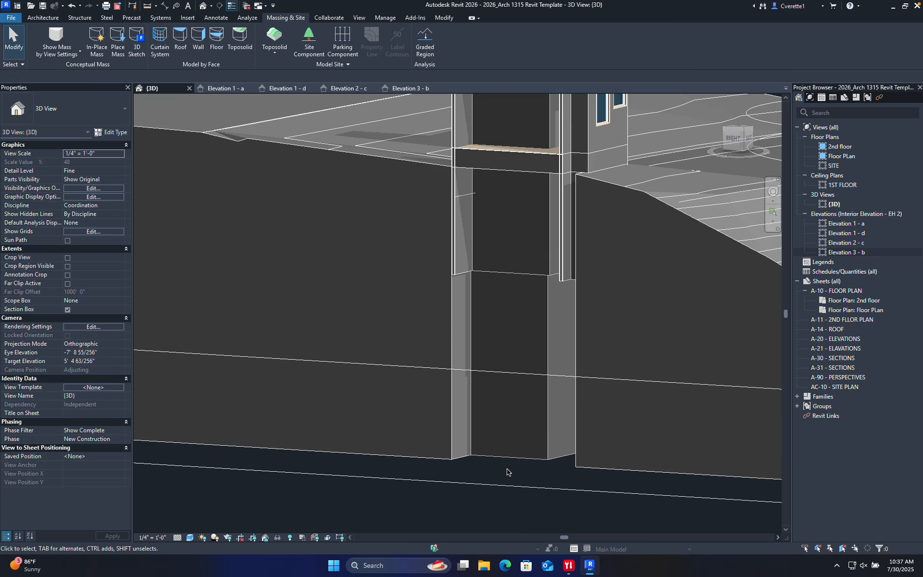
{"action": "scroll", "coordinate": [548, 279], "scroll_direction": "down", "scroll_amount": 3}
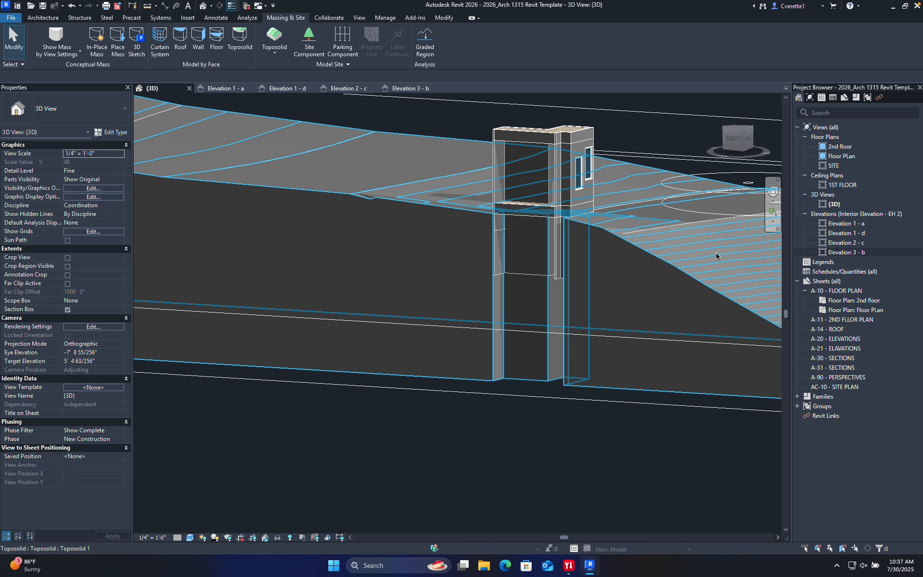
- Check the ground line in Elevation 3 - b, look through the other three elevations, and return to the 3D view
{"action": "double_click", "coordinate": [852, 252]}
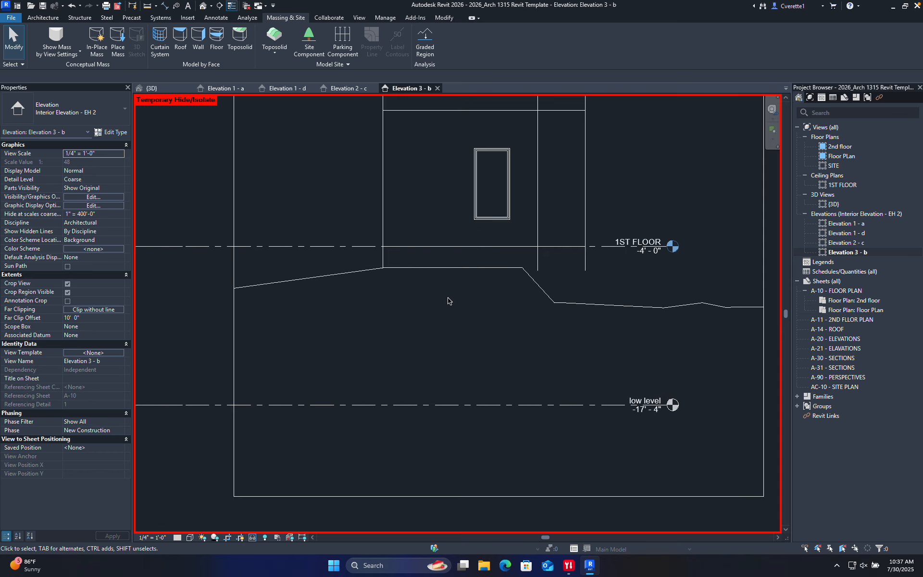
{"action": "scroll", "coordinate": [511, 310], "scroll_direction": "down", "scroll_amount": 2}
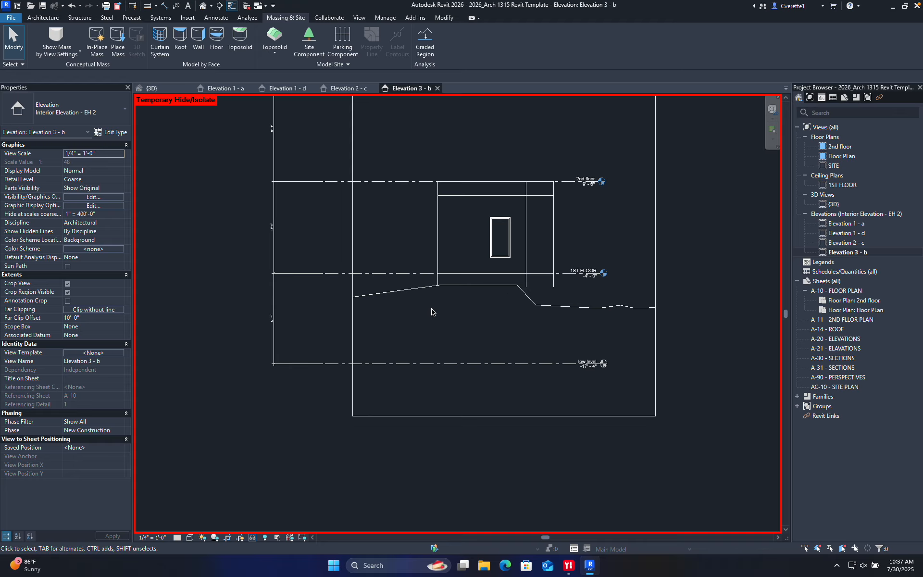
{"action": "left_click", "coordinate": [349, 89]}
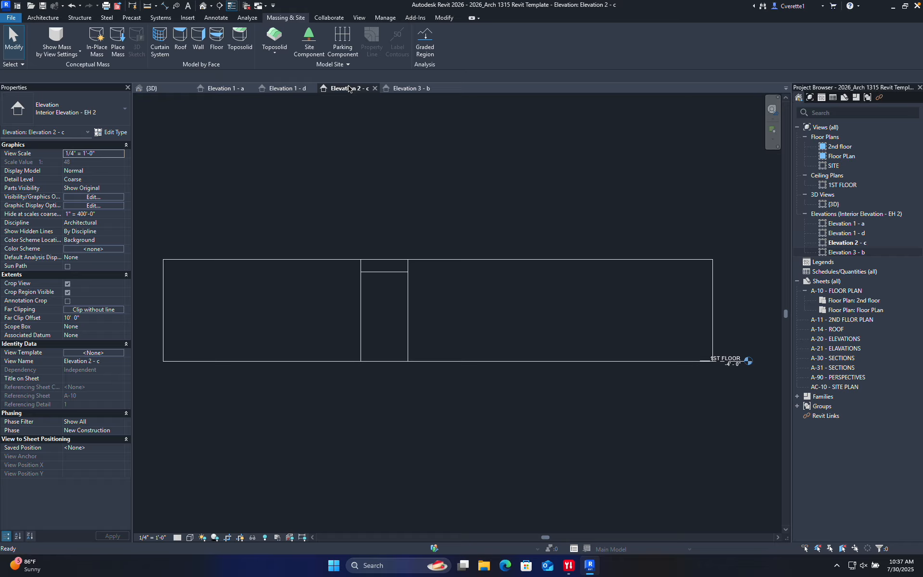
{"action": "left_click", "coordinate": [286, 89]}
{"action": "left_click", "coordinate": [236, 89]}
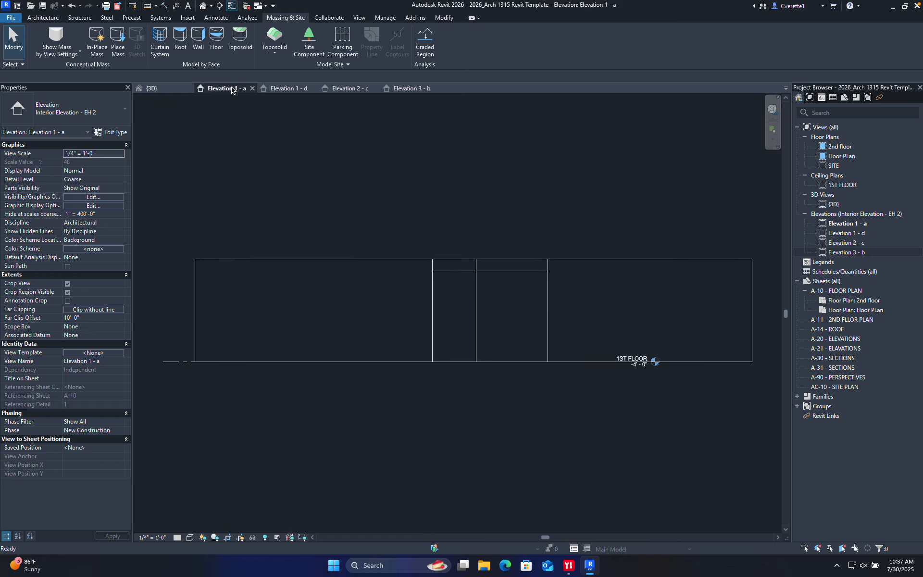
{"action": "left_click", "coordinate": [160, 89]}
{"action": "scroll", "coordinate": [514, 390], "scroll_direction": "down", "scroll_amount": 1}
{"action": "middle_click_drag", "start_coordinate": [514, 391], "coordinate": [508, 335], "text": "shift"}
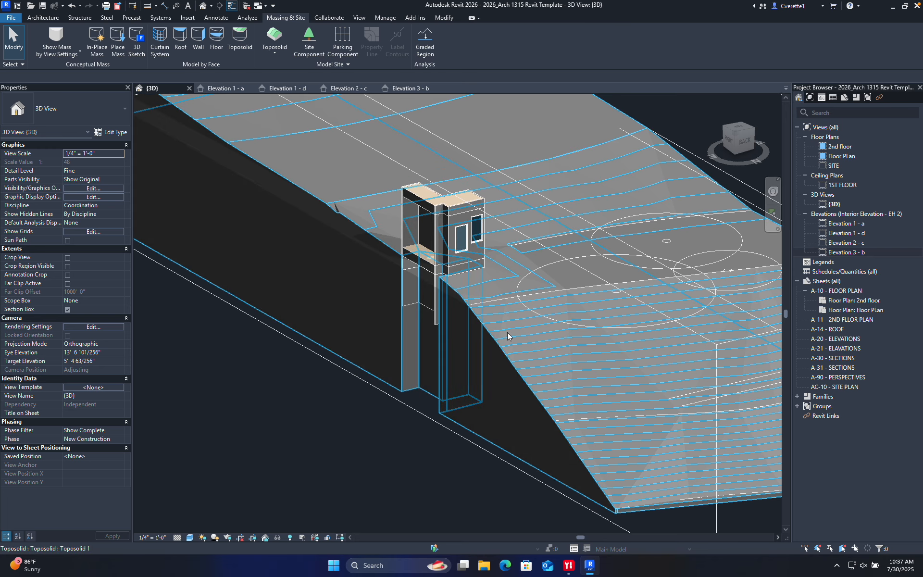
- Switch to the Miro board and read the Revit project's requirements and weekly schedule
{"action": "key", "text": "ctrl+Right"}
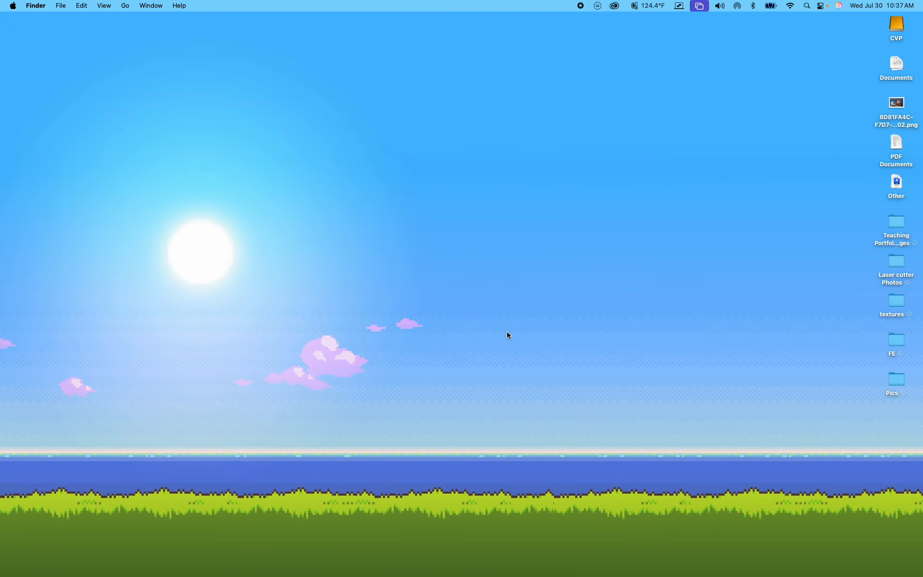
{"action": "key", "text": "ctrl+Left"}
{"action": "key", "text": "ctrl+Left"}
{"action": "scroll", "coordinate": [474, 330], "scroll_direction": "down", "scroll_amount": 6}
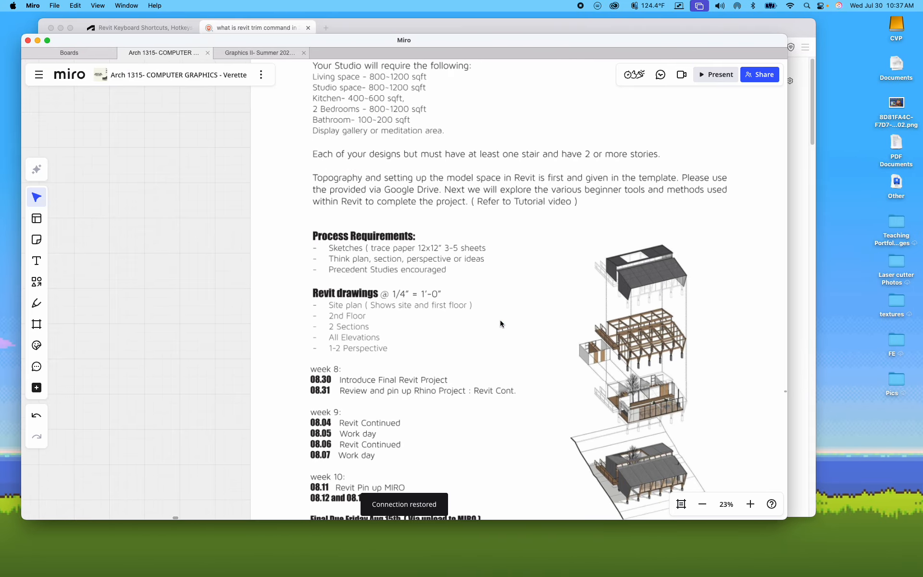